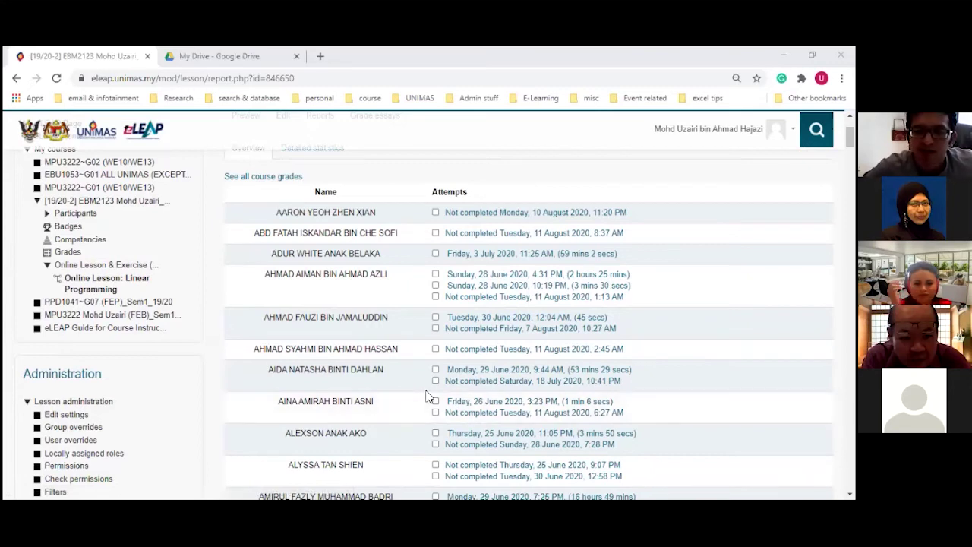
# Step: Return from the lesson report to the EBM2123 course page and turn editing on
pyautogui.scroll(3, 280, 453)
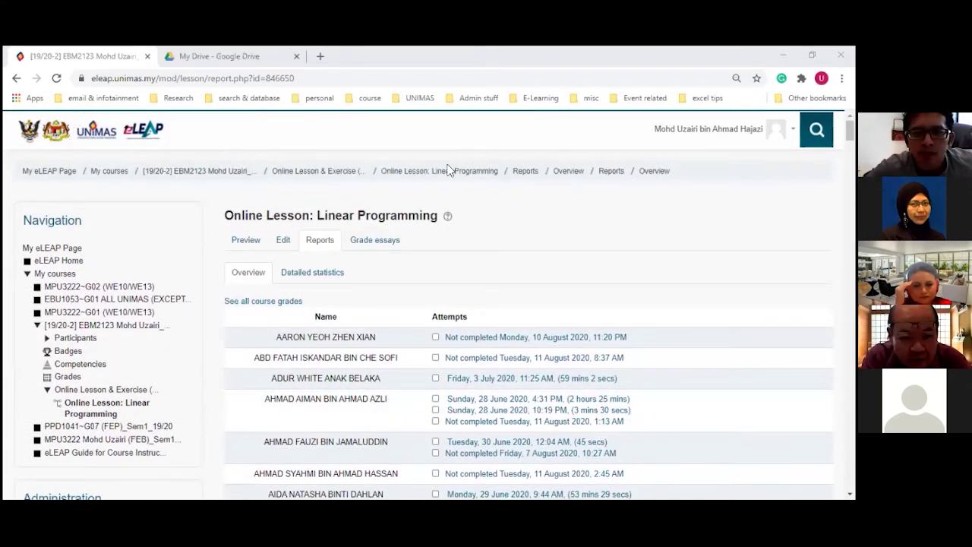
pyautogui.click(312, 174)
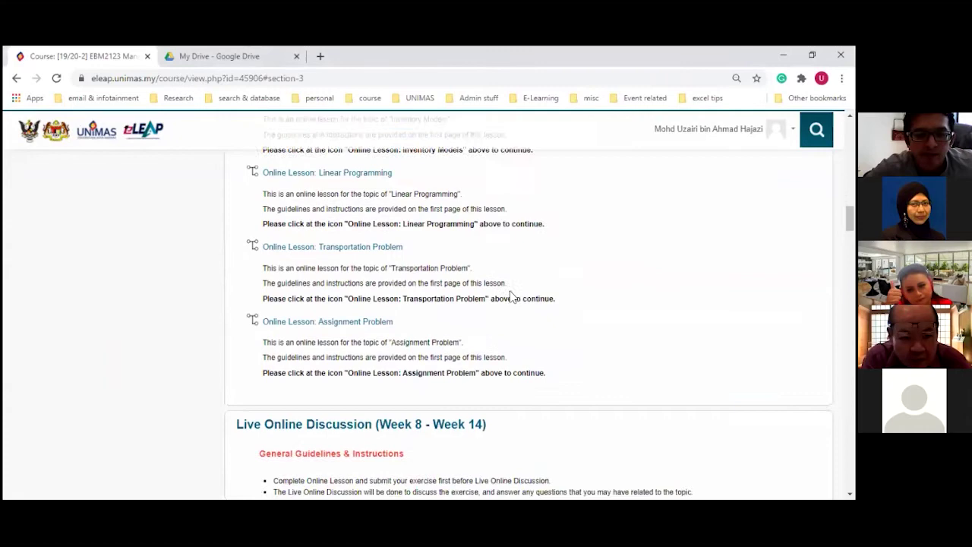
pyautogui.scroll(15, 440, 354)
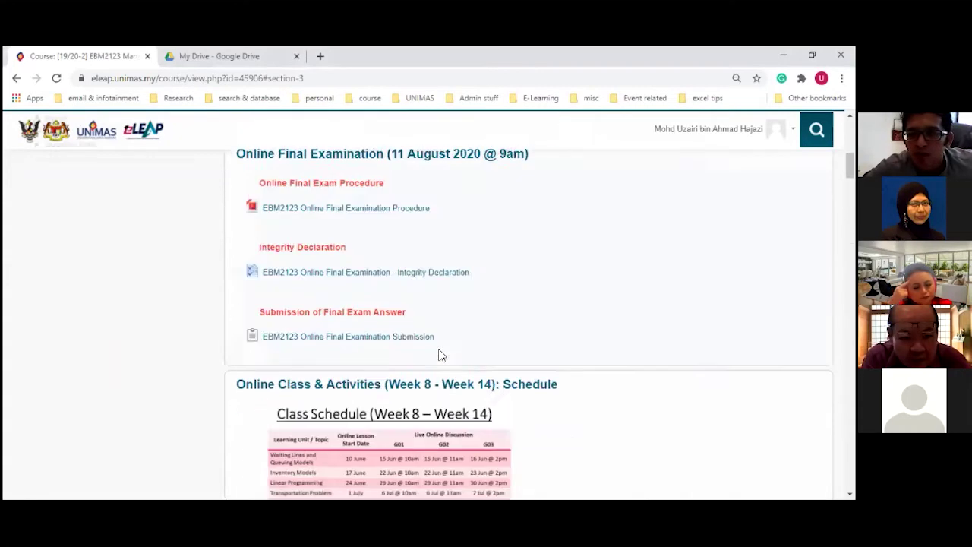
pyautogui.click(777, 174)
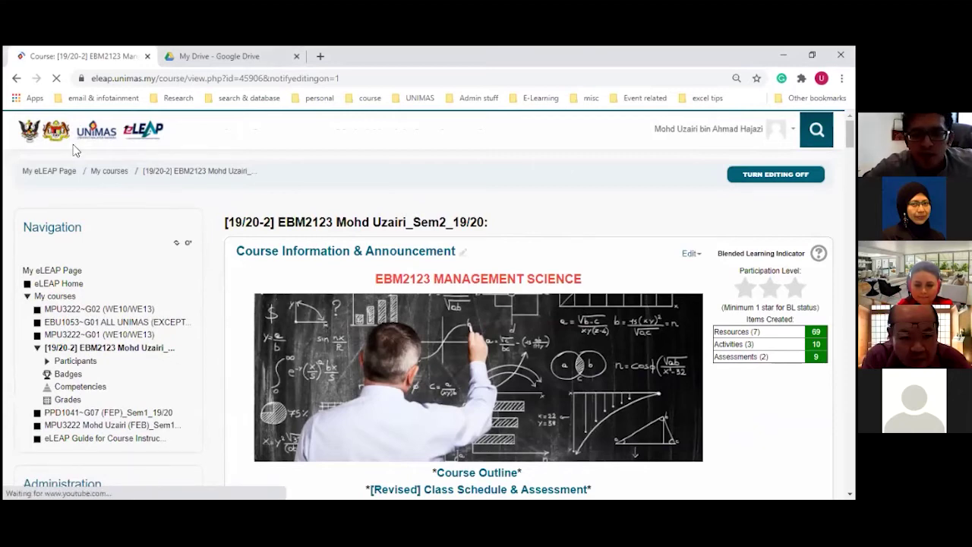
# Step: Add a Lesson activity to the course section that holds the online lessons, below Online Lesson: Assignment Problem
pyautogui.scroll(-20, 627, 353)
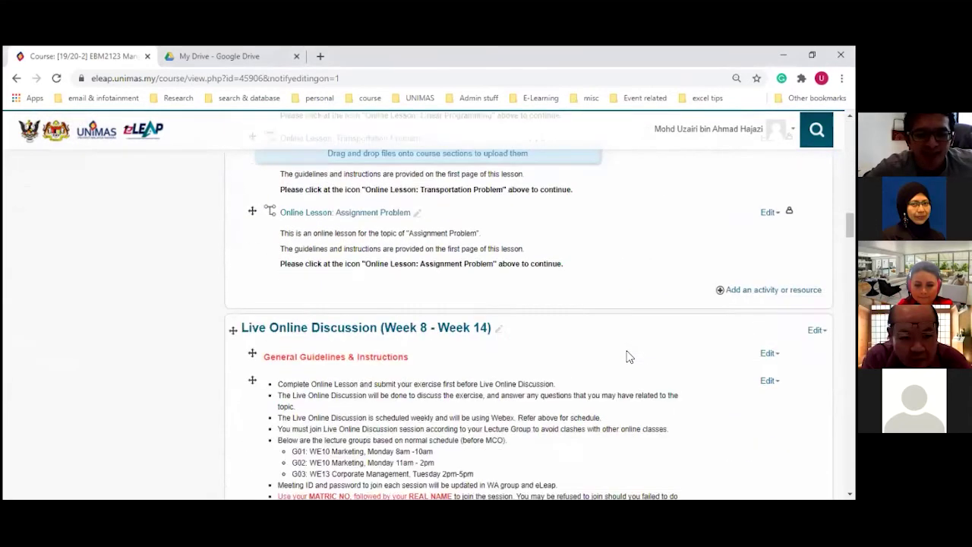
pyautogui.scroll(3, 627, 354)
pyautogui.scroll(-2, 627, 354)
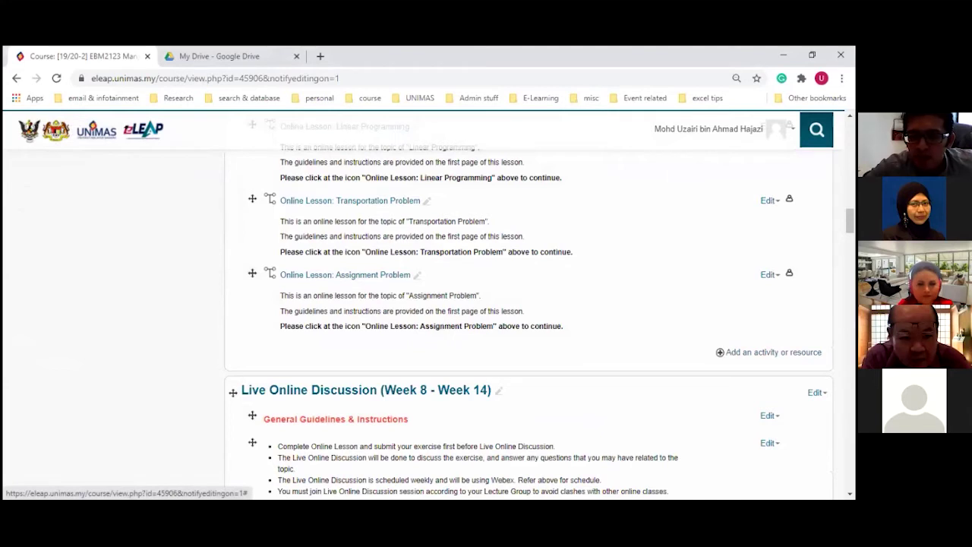
pyautogui.click(714, 354)
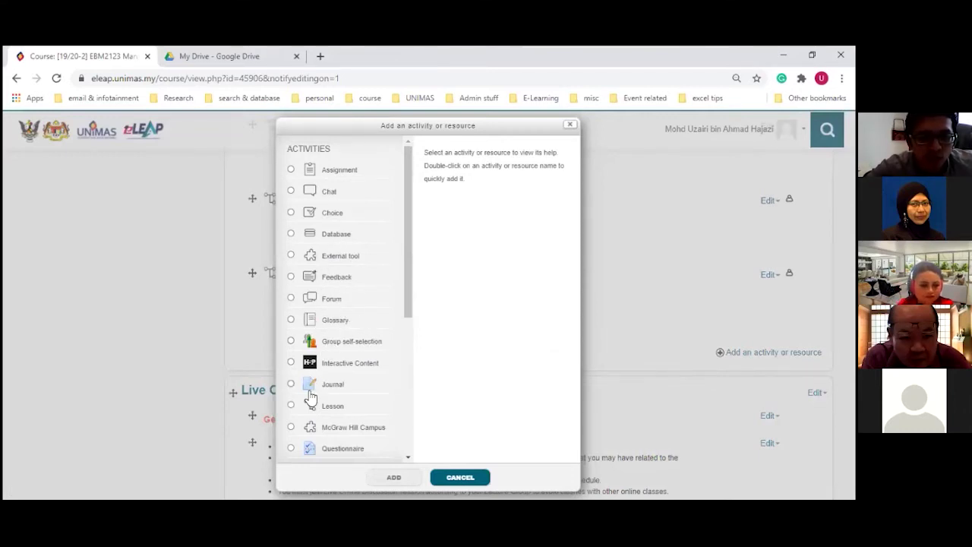
pyautogui.scroll(-1, 315, 410)
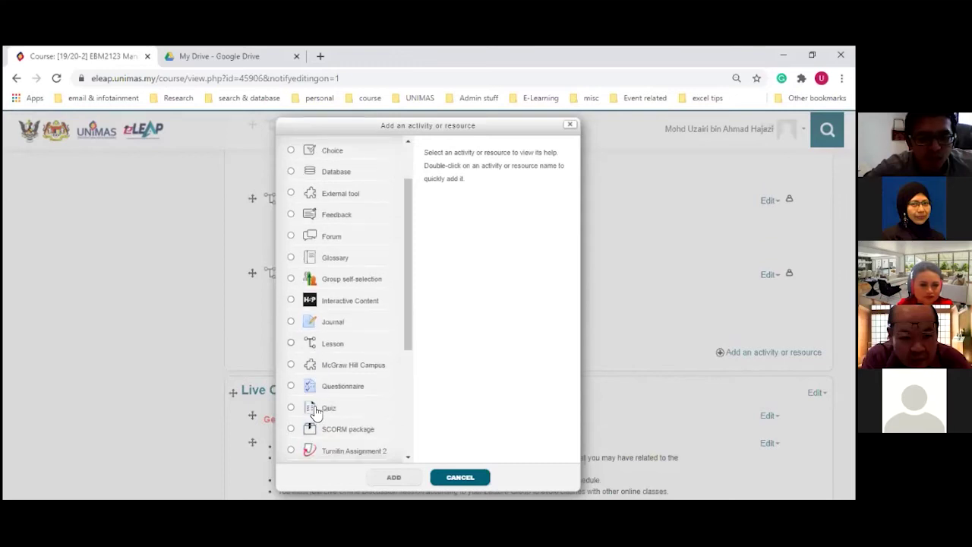
pyautogui.scroll(-3, 311, 410)
pyautogui.scroll(3, 303, 414)
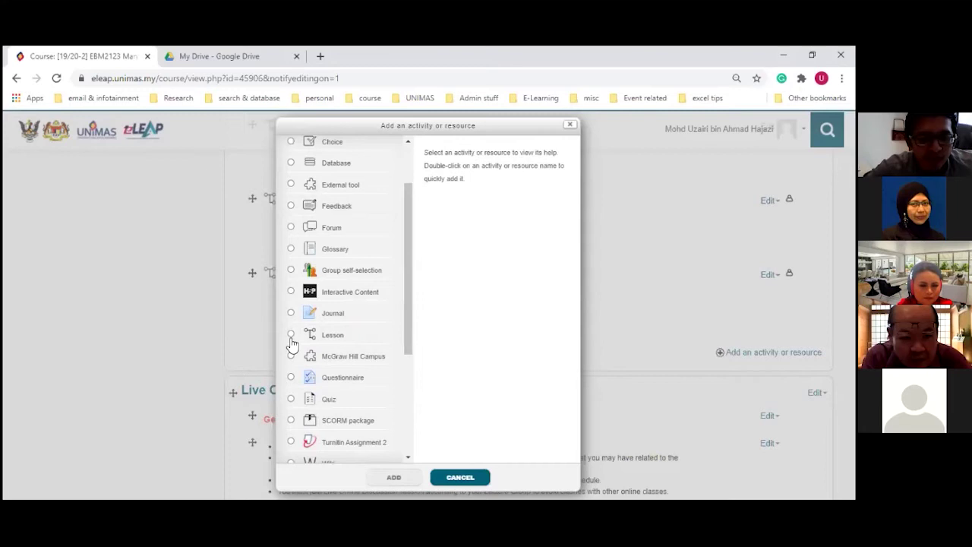
pyautogui.click(291, 340)
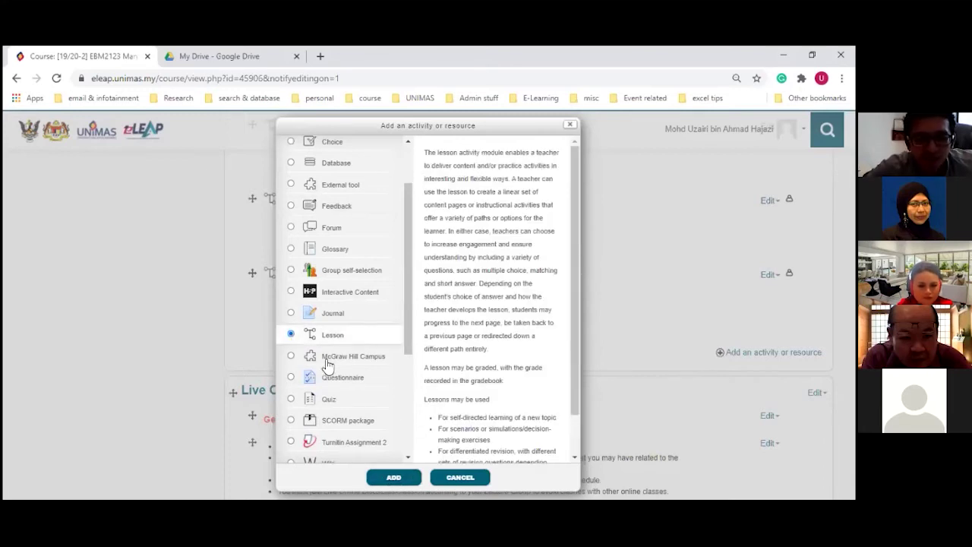
pyautogui.click(386, 478)
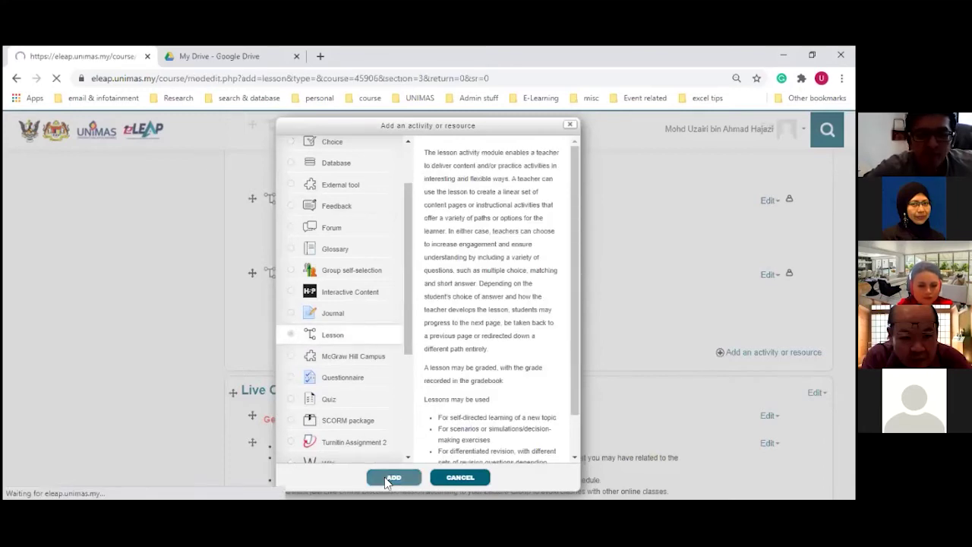
# Step: Name the new lesson "Online Lesson: Byte-Size"
pyautogui.click(385, 287)
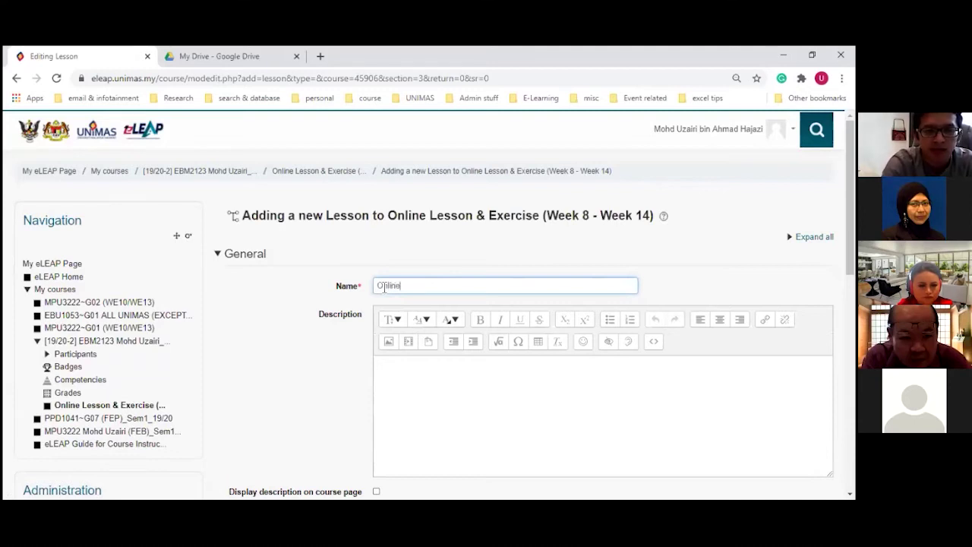
pyautogui.write('Lesson')
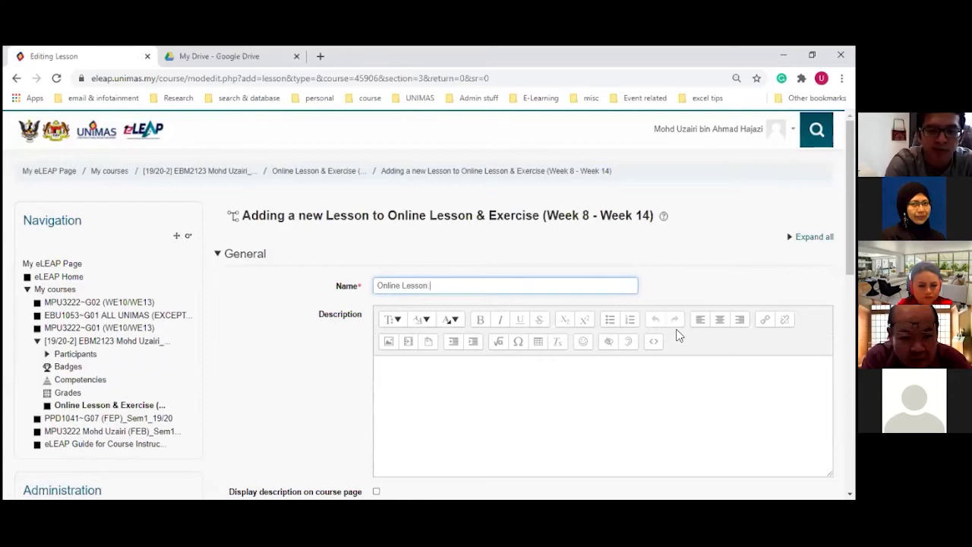
pyautogui.write(': Byte-Size')
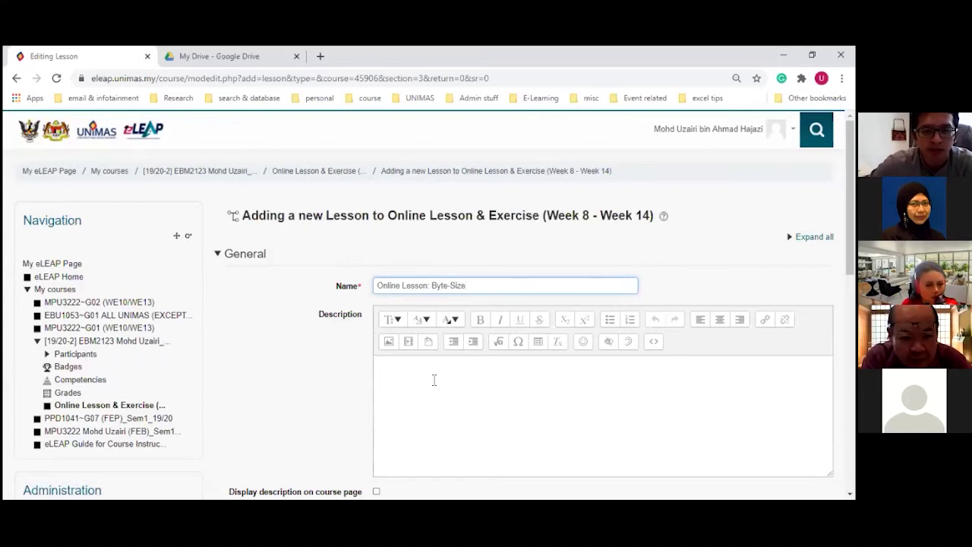
# Step: Enter the lesson description "This is an online lesson for the topic of Byte Size."
pyautogui.click(433, 380)
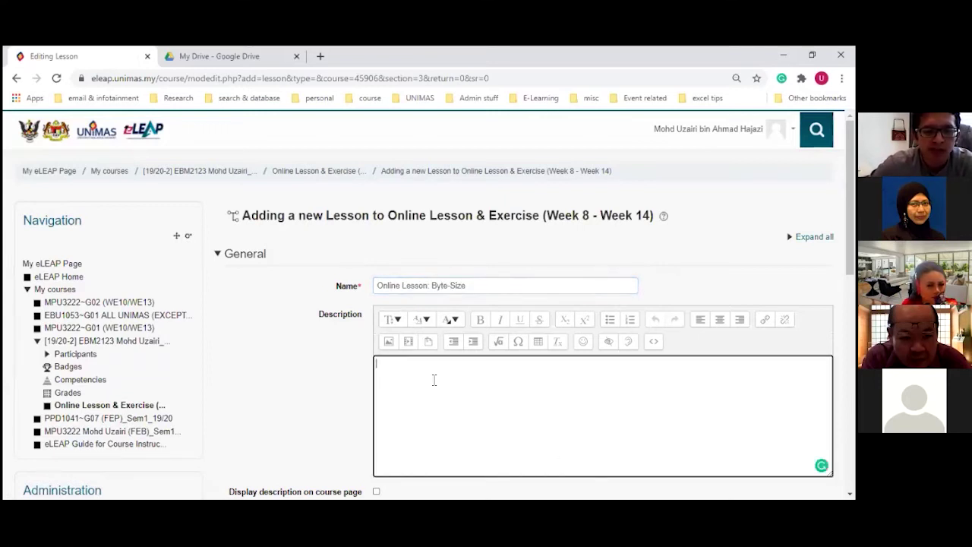
pyautogui.write('Thi')
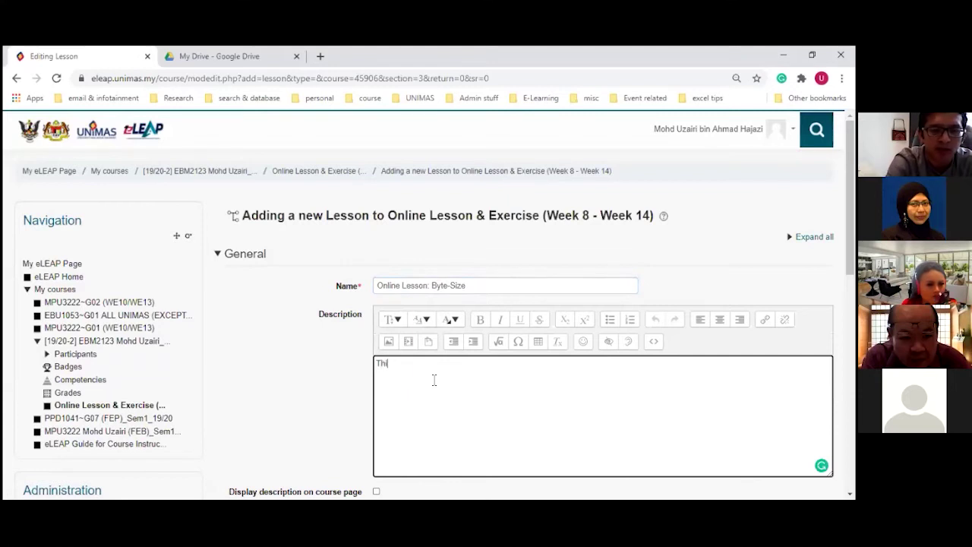
pyautogui.write('s as a sh')
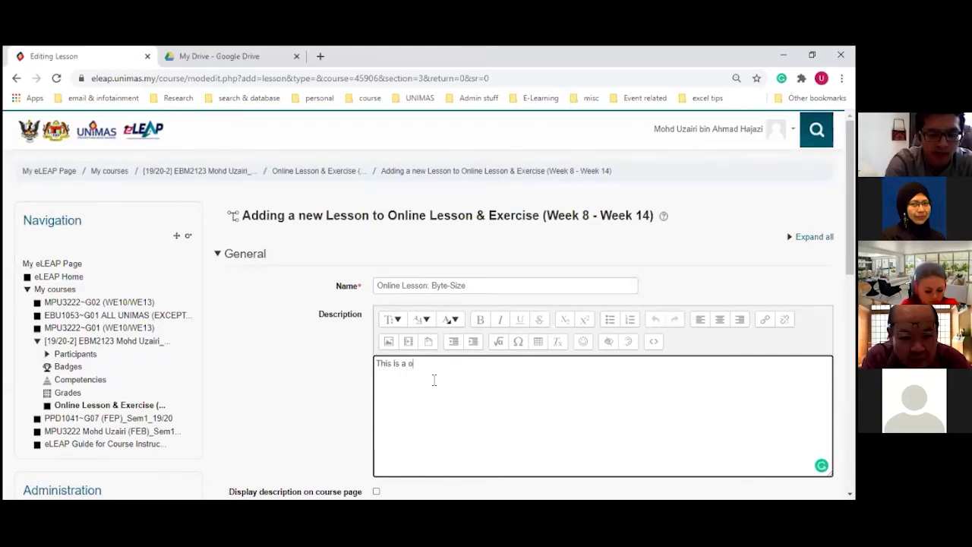
pyautogui.press('BackSpace')
pyautogui.press('BackSpace')
pyautogui.press('BackSpace')
pyautogui.write('n onlk')
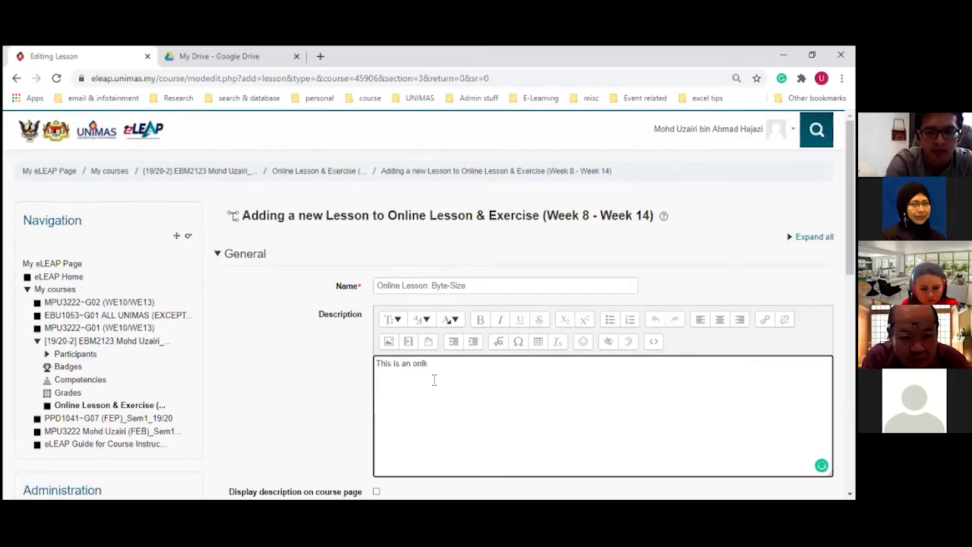
pyautogui.press('BackSpace')
pyautogui.write('ine lesso')
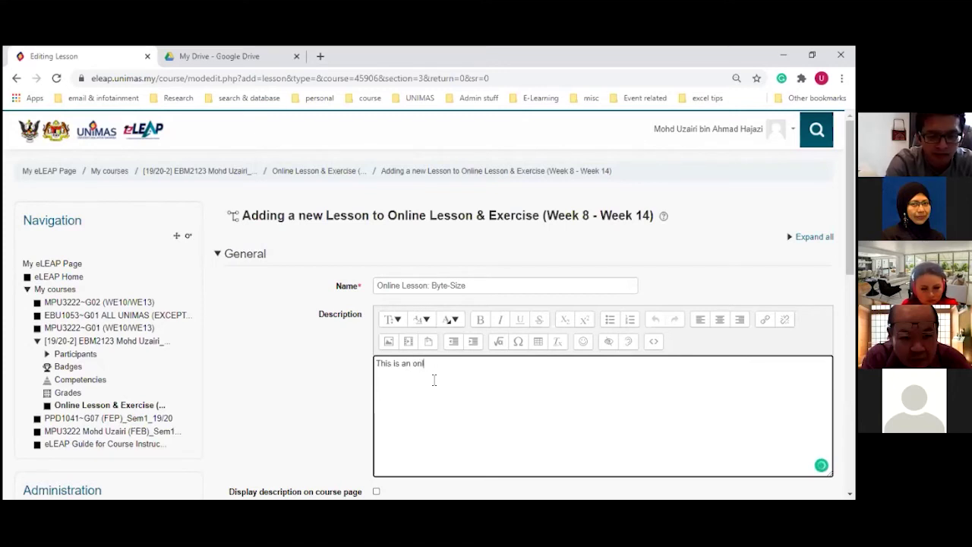
pyautogui.write('n for the topic of Byte Si')
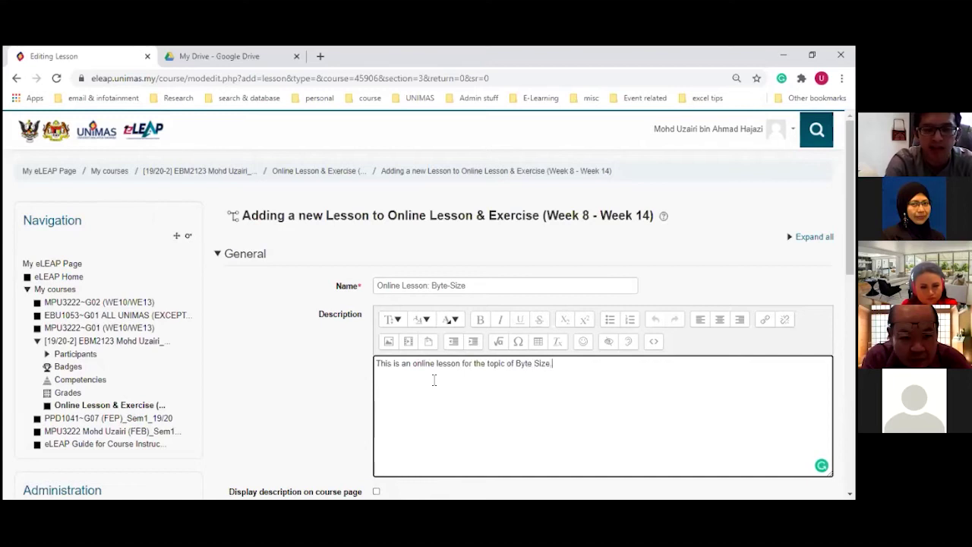
pyautogui.write('ze.')
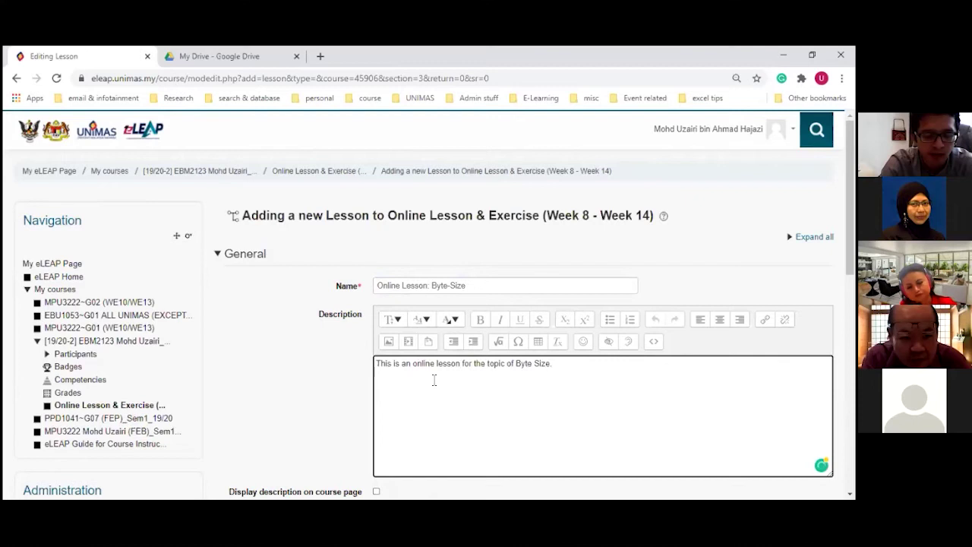
# Step: Add a second description paragraph reading "Please read guideline at the first page of the lesson."
pyautogui.press('Return')
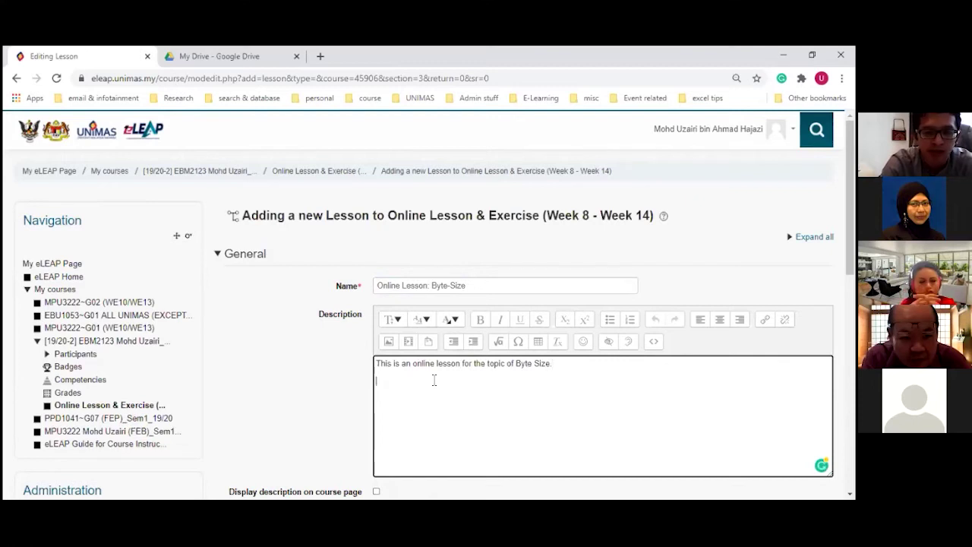
pyautogui.write('Please r')
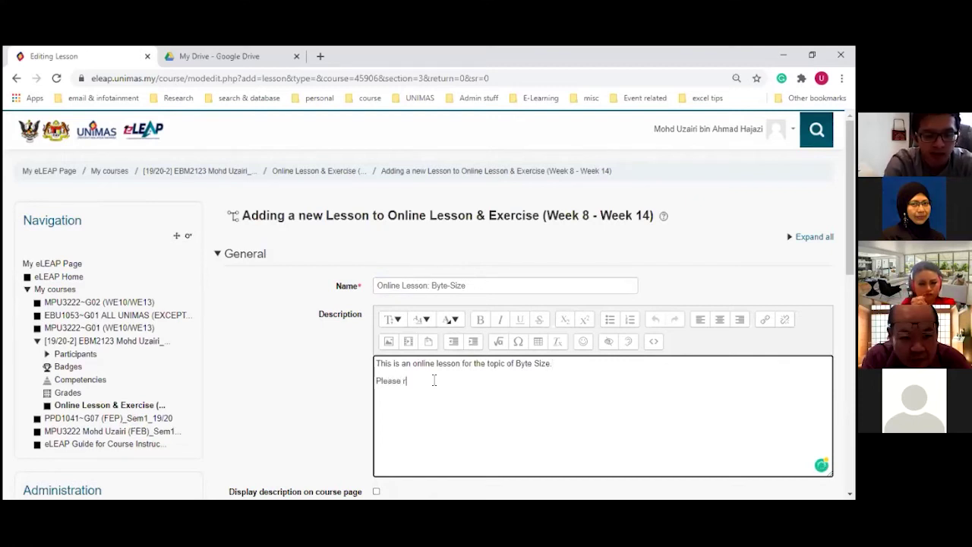
pyautogui.write('ead guidelin')
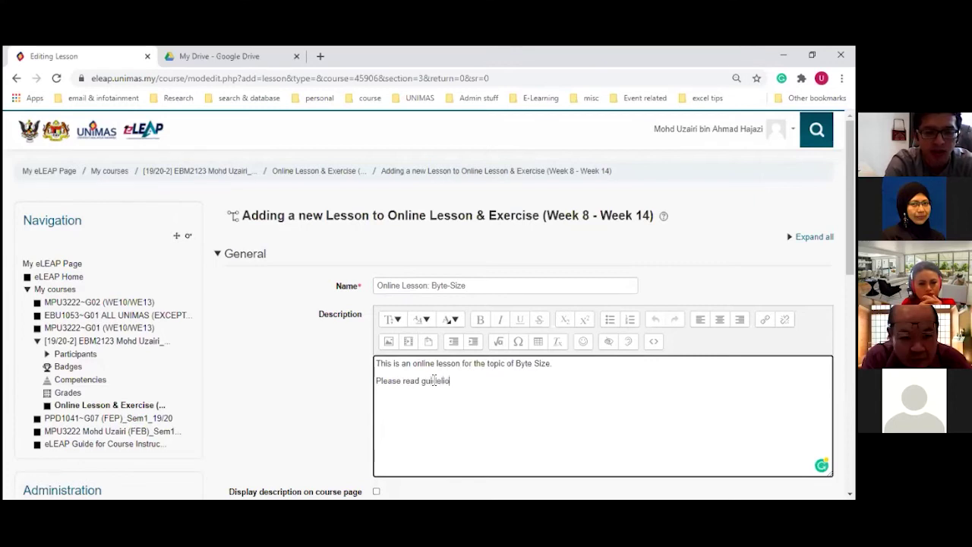
pyautogui.write('e at ')
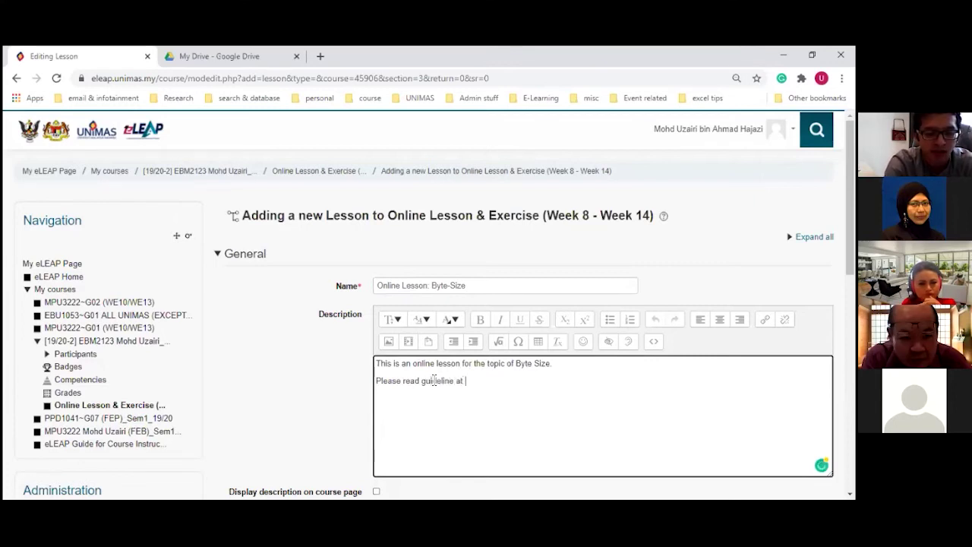
pyautogui.write('the first page ')
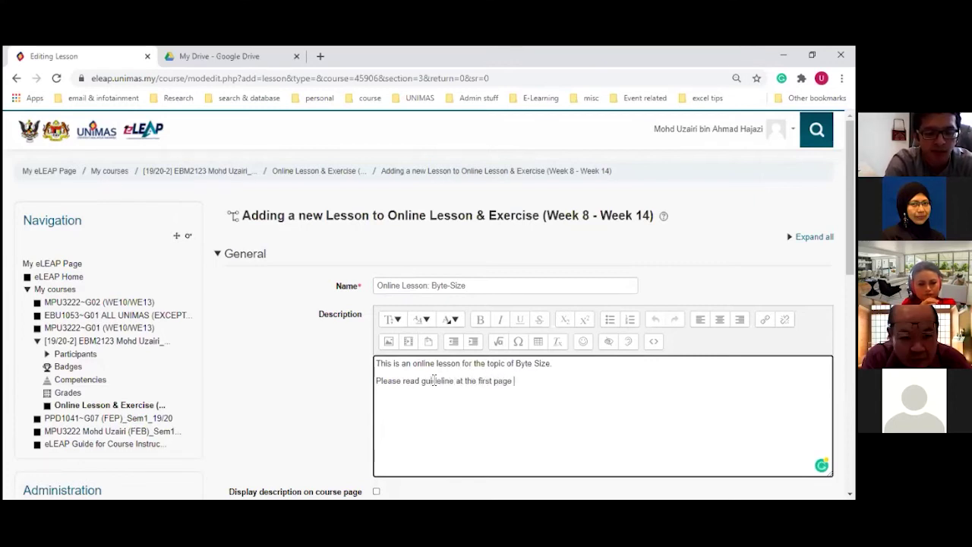
pyautogui.write('of the lesson.')
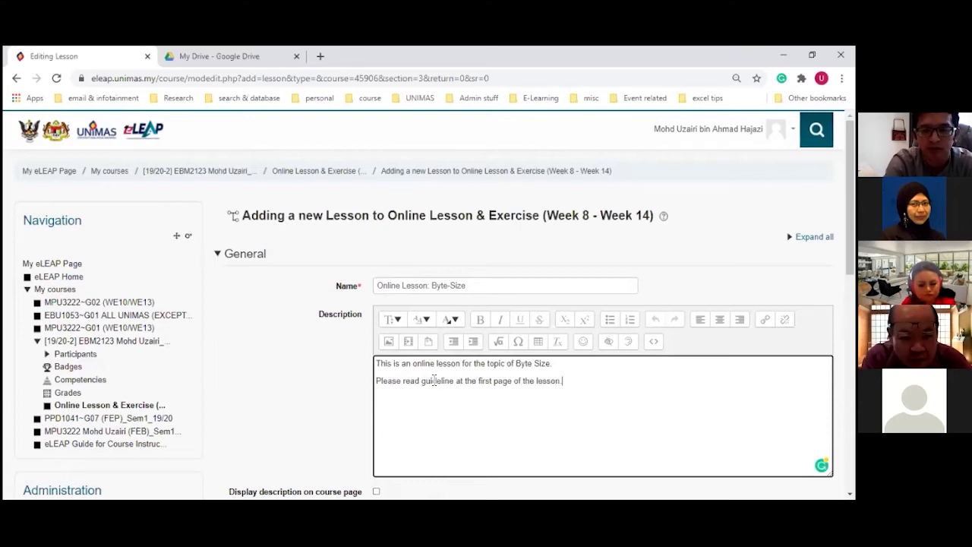
# Step: Set the lesson's progress bar to Yes in the Appearance settings and show the additional appearance options
pyautogui.scroll(-1, 433, 380)
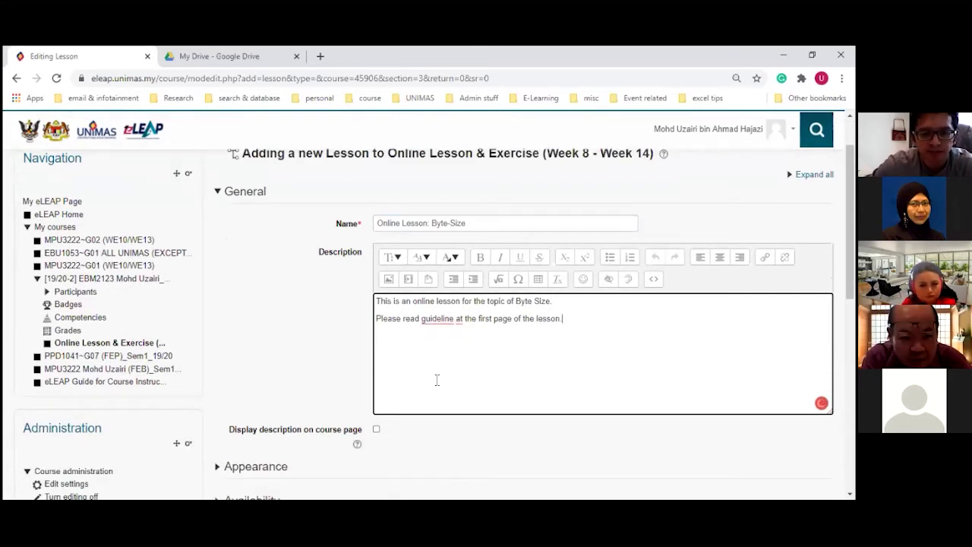
pyautogui.scroll(-2, 425, 436)
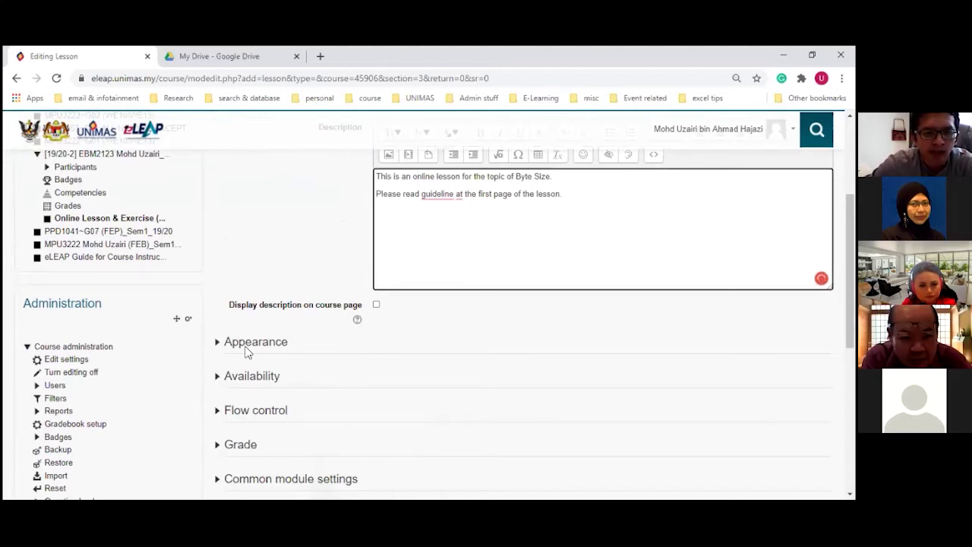
pyautogui.click(376, 305)
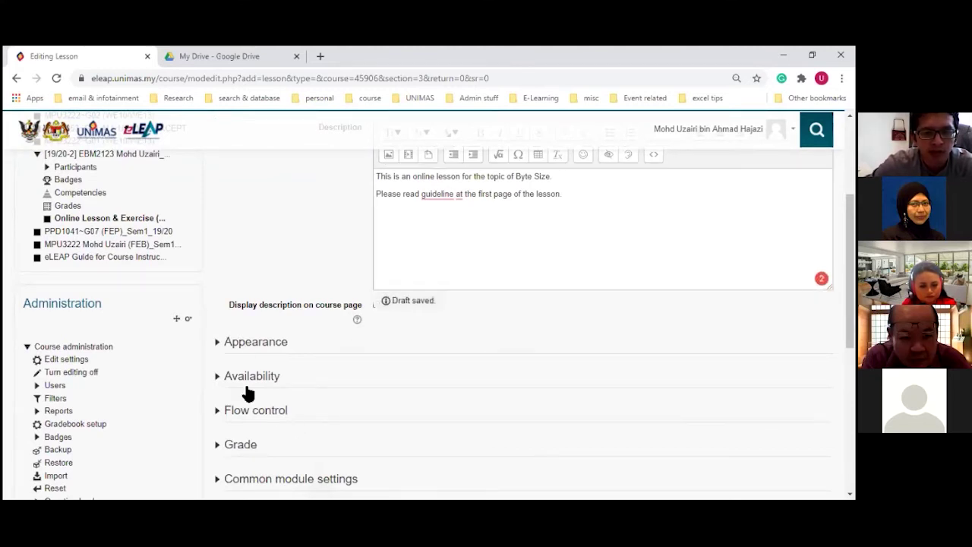
pyautogui.click(219, 343)
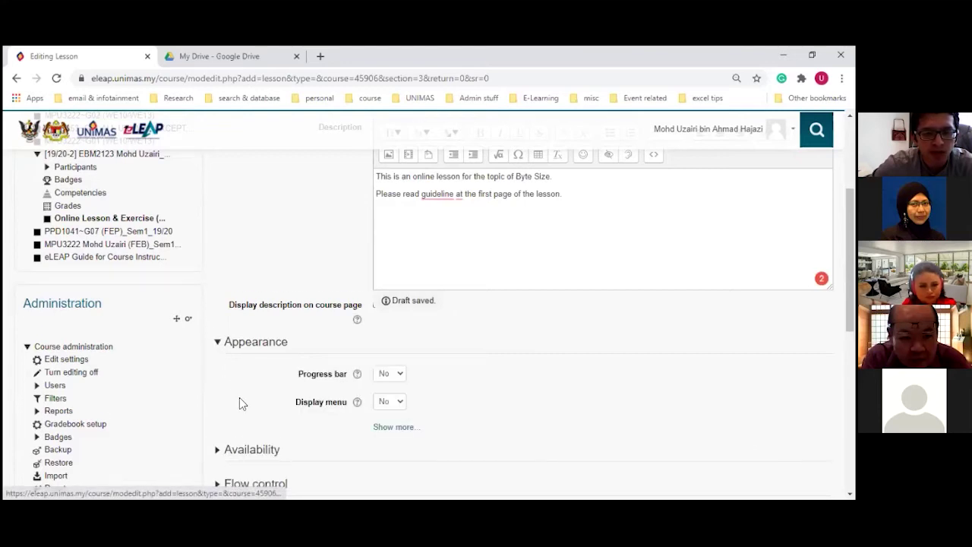
pyautogui.click(394, 378)
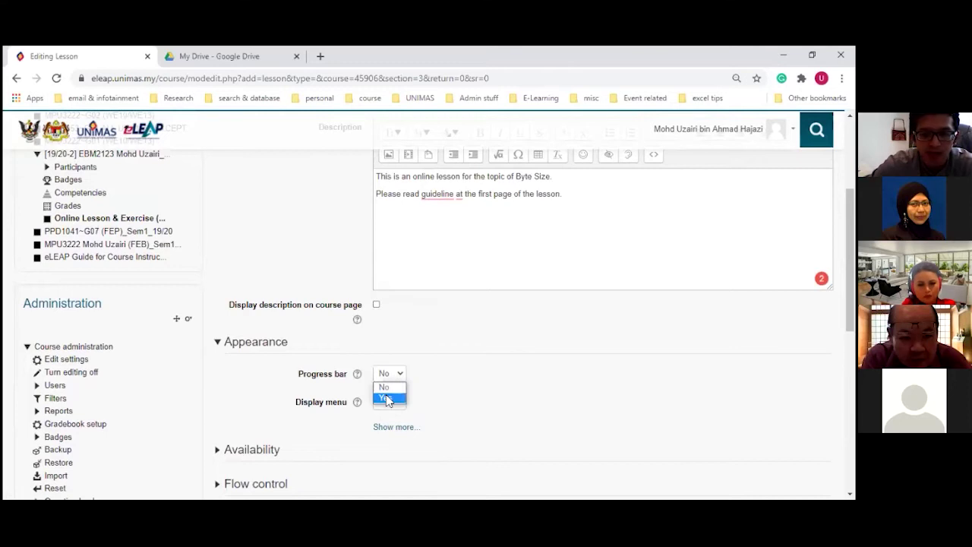
pyautogui.click(386, 398)
pyautogui.click(384, 428)
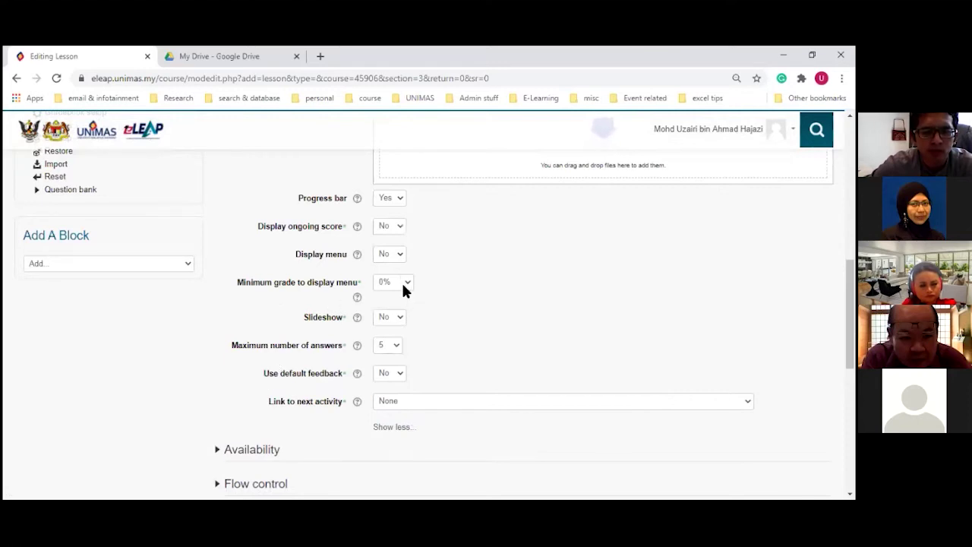
pyautogui.scroll(3, 461, 339)
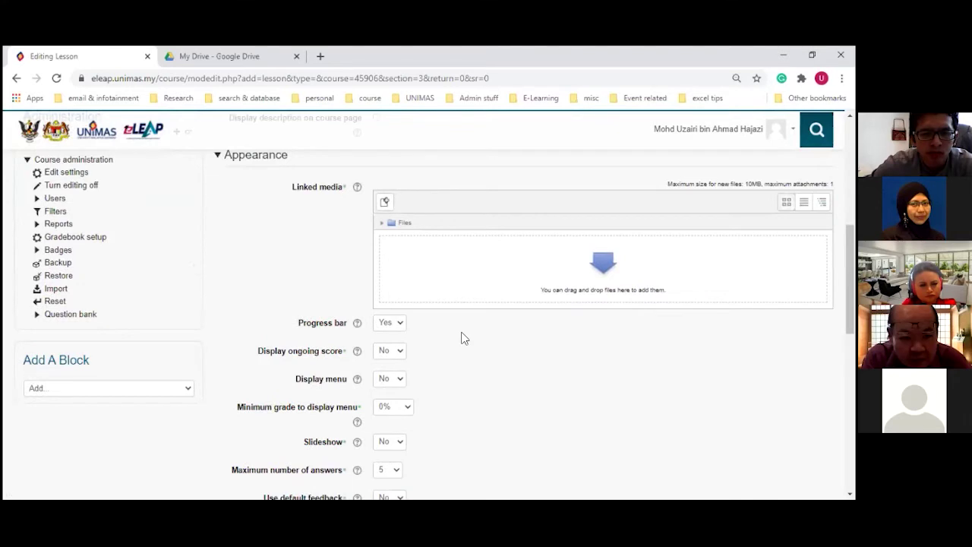
pyautogui.scroll(-2, 462, 339)
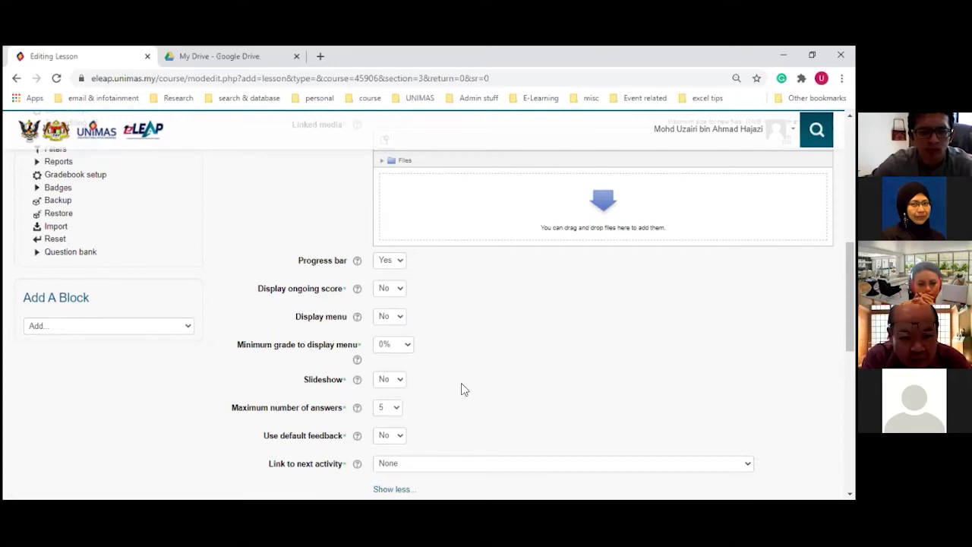
# Step: Set the lesson's Link to next activity to "quiz - Online Quiz (5%)" in the Appearance settings
pyautogui.scroll(-1, 461, 388)
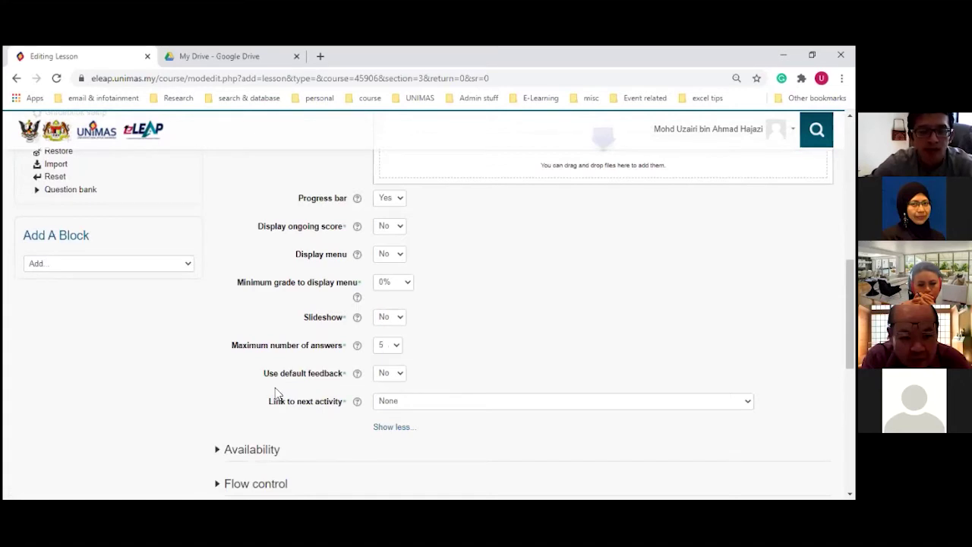
pyautogui.scroll(-1, 271, 395)
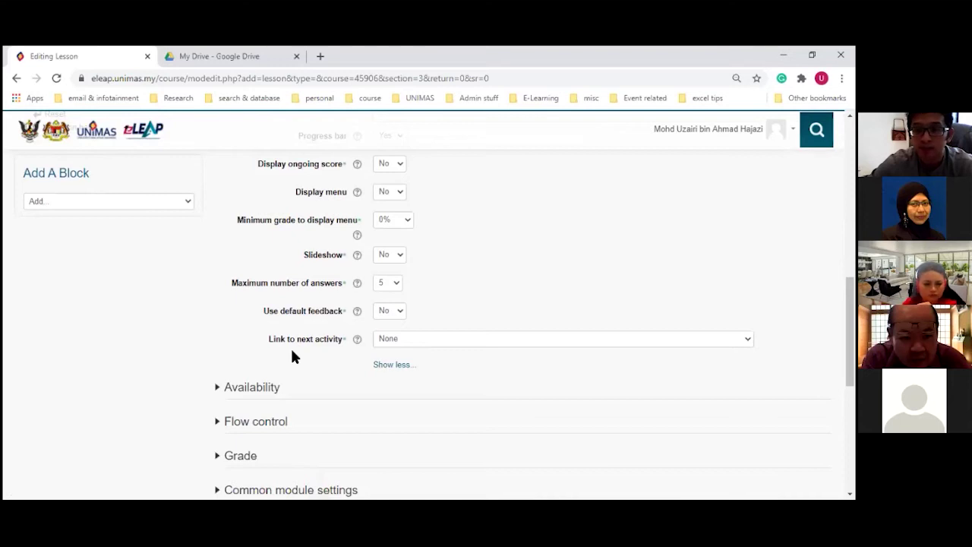
pyautogui.scroll(15, 499, 371)
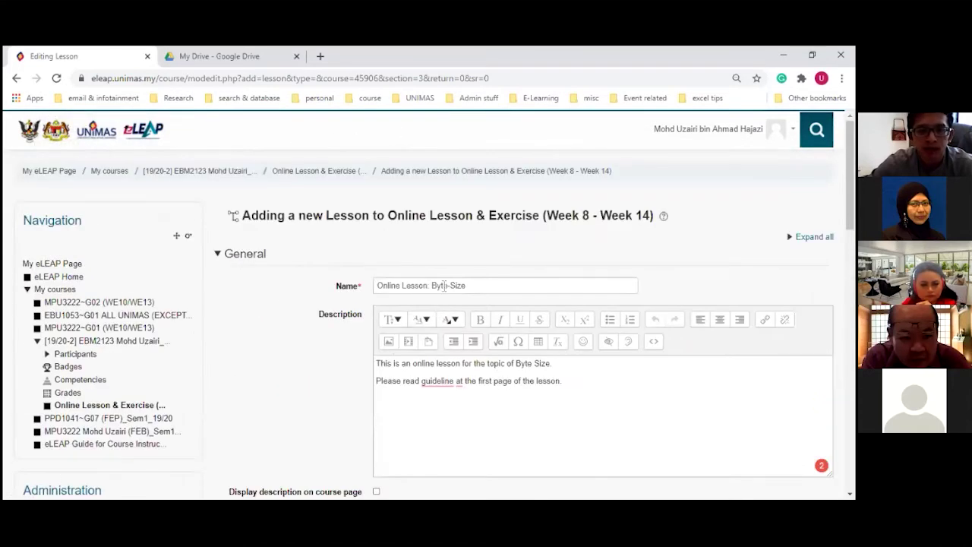
pyautogui.scroll(-15, 395, 387)
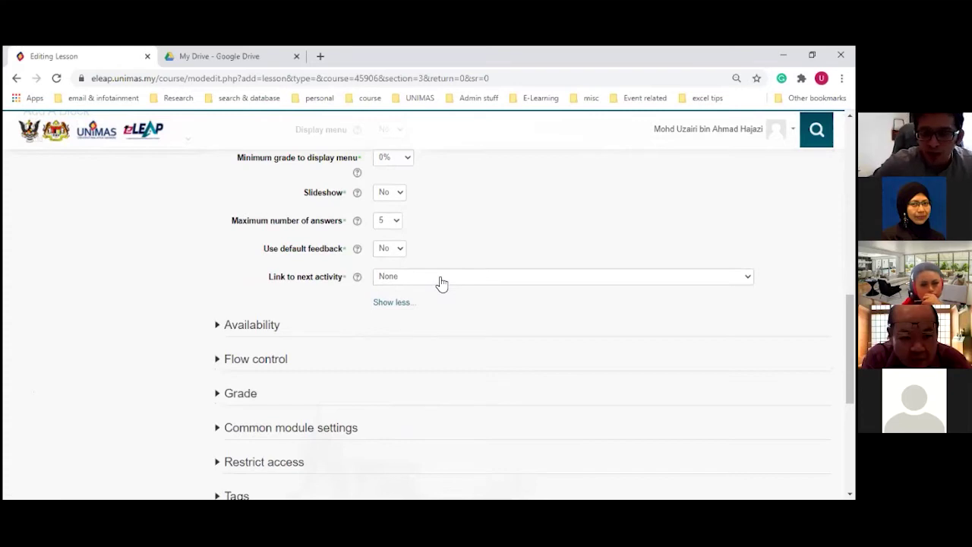
pyautogui.click(442, 283)
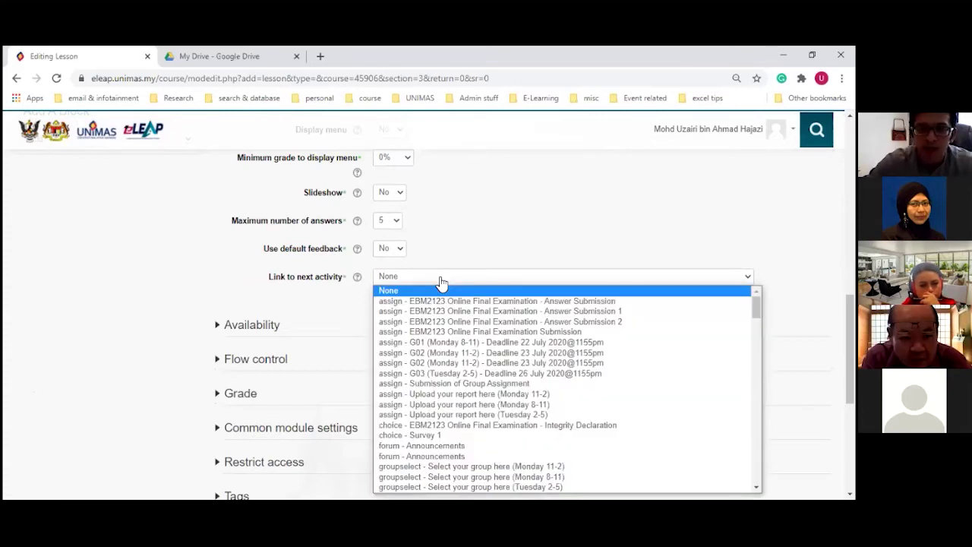
pyautogui.scroll(-8, 449, 411)
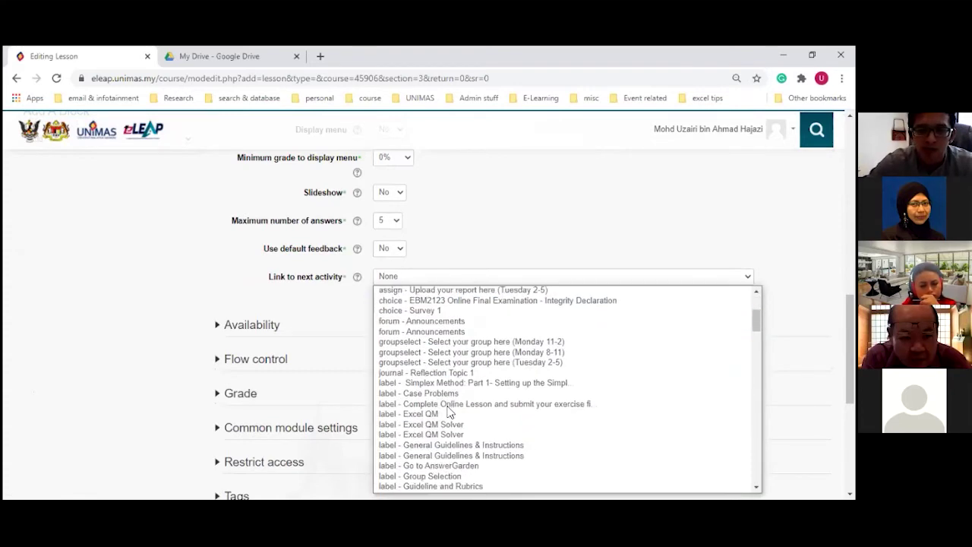
pyautogui.scroll(-5, 449, 411)
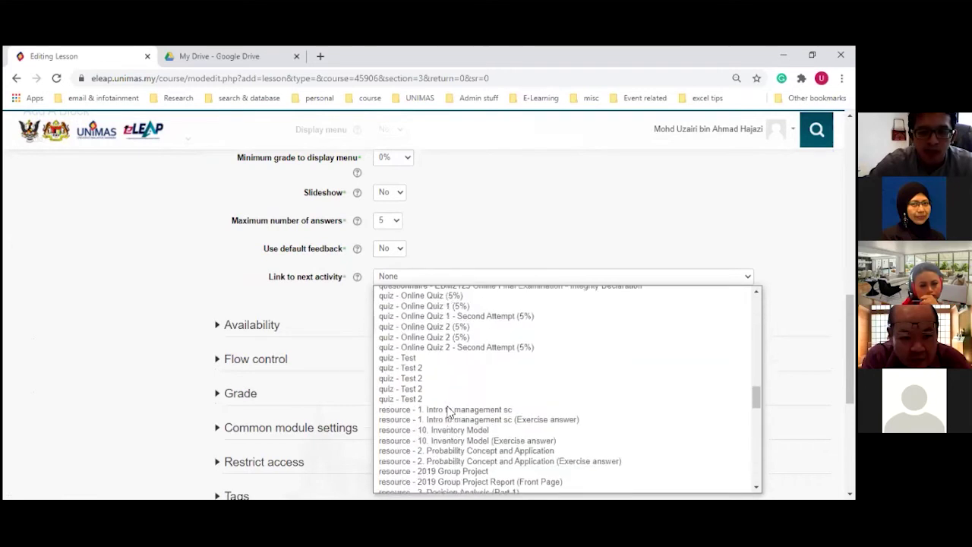
pyautogui.scroll(2, 449, 411)
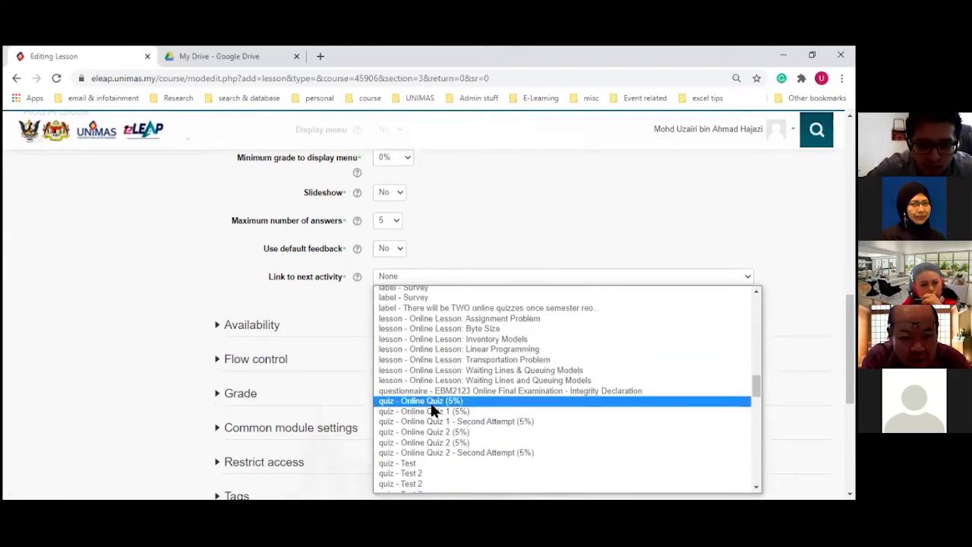
pyautogui.click(430, 400)
pyautogui.click(479, 322)
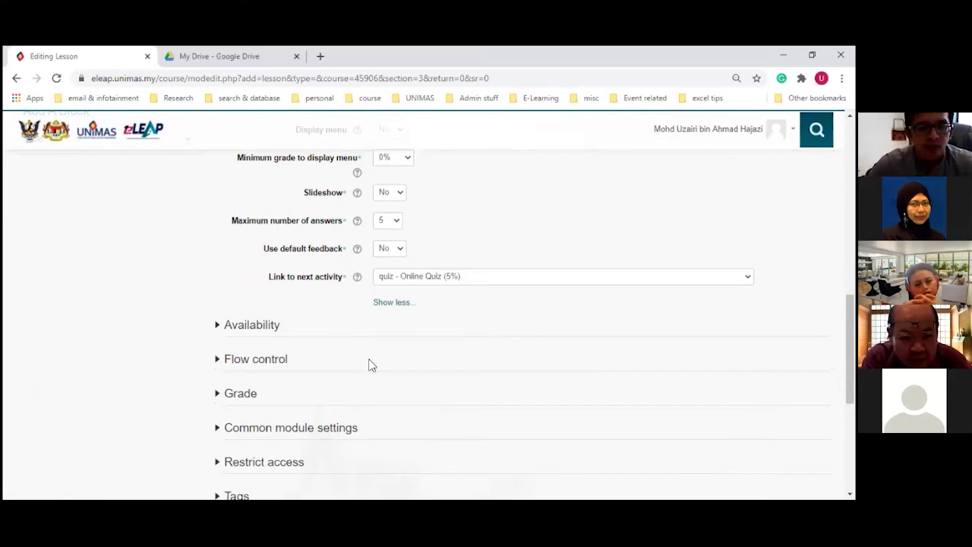
# Step: Expand the lesson's Availability and Flow control sections and look over their settings
pyautogui.click(218, 326)
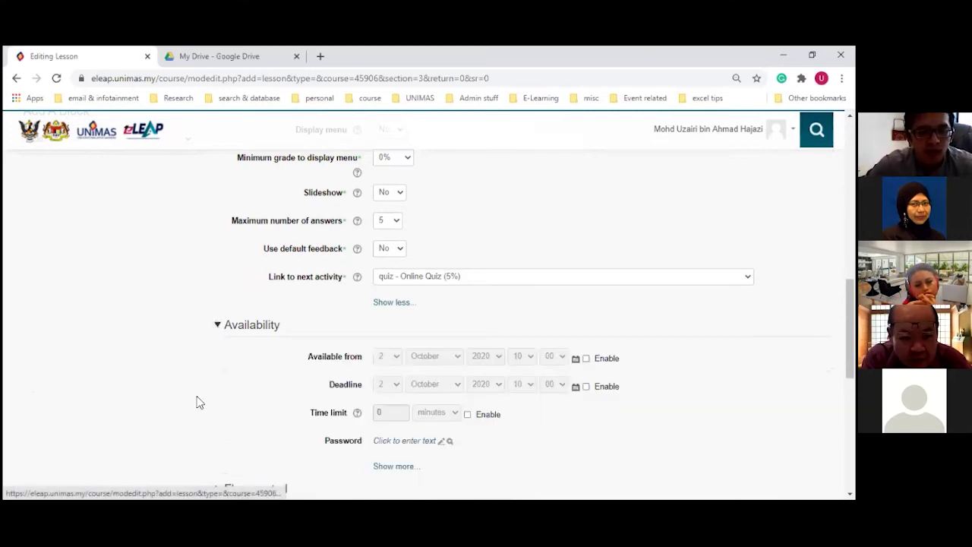
pyautogui.scroll(-2, 196, 400)
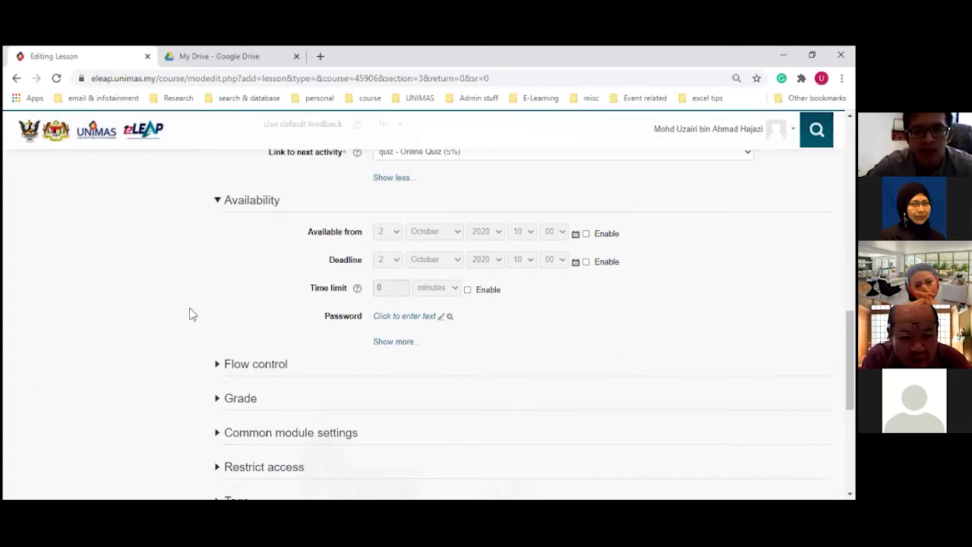
pyautogui.click(218, 366)
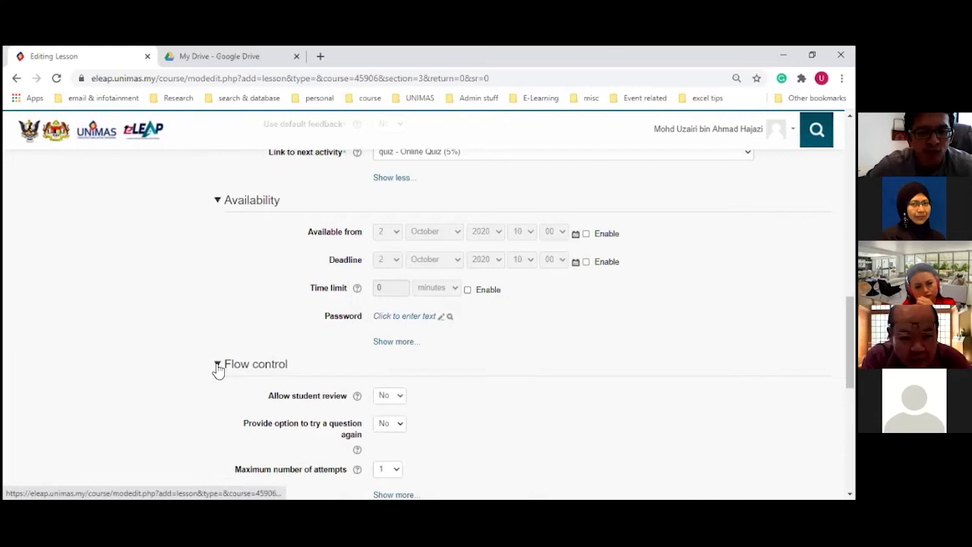
pyautogui.scroll(-2, 134, 386)
pyautogui.scroll(-1, 135, 388)
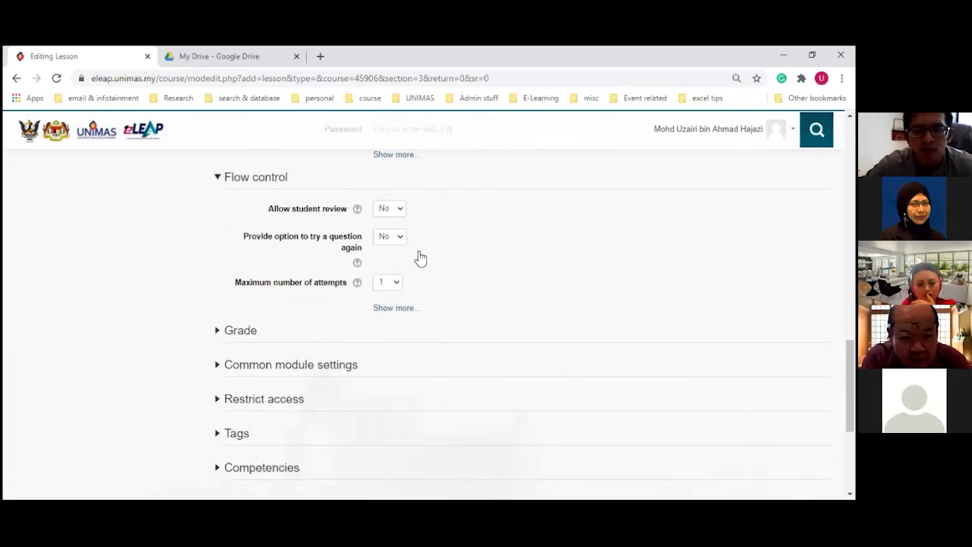
pyautogui.scroll(3, 535, 289)
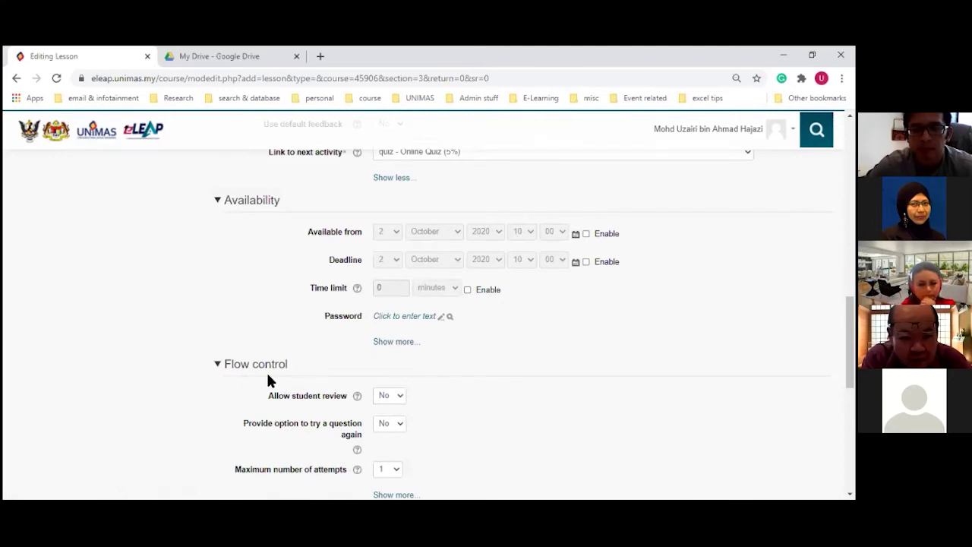
# Step: Set Allow student review to Yes in the lesson's Flow control settings
pyautogui.scroll(-1, 268, 380)
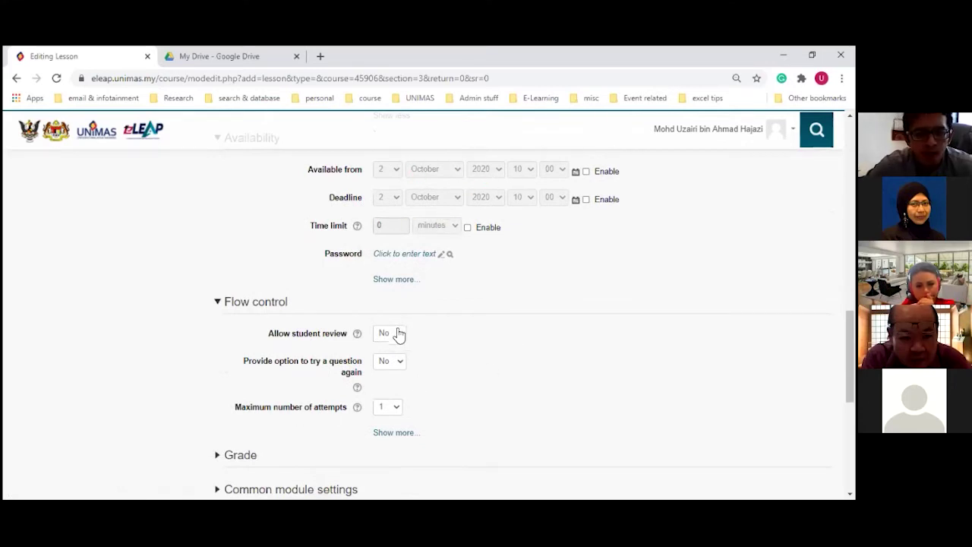
pyautogui.scroll(1, 481, 370)
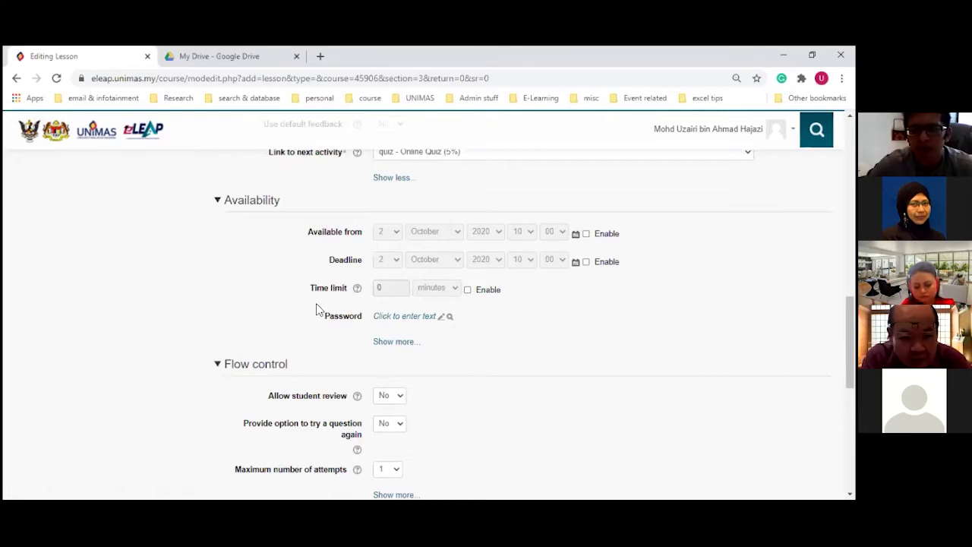
pyautogui.scroll(-3, 238, 369)
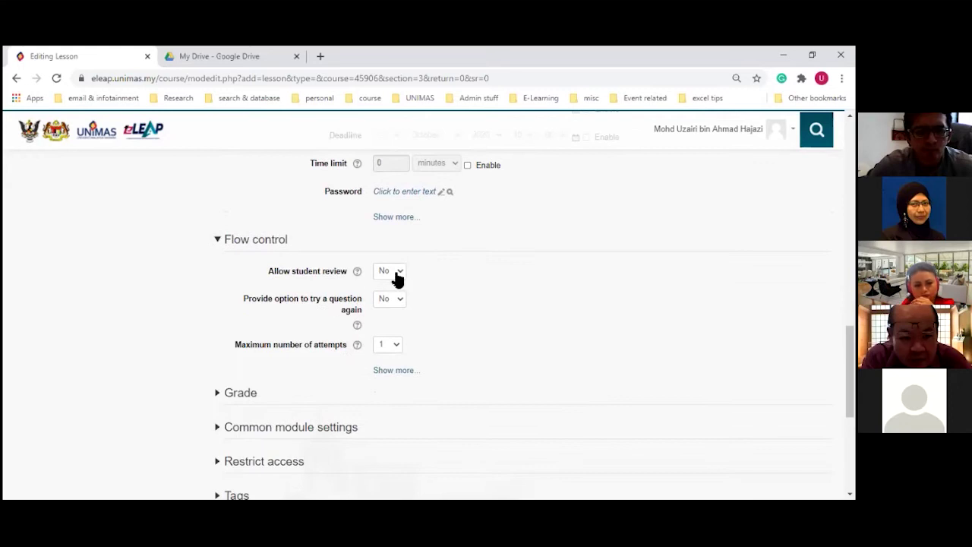
pyautogui.click(397, 273)
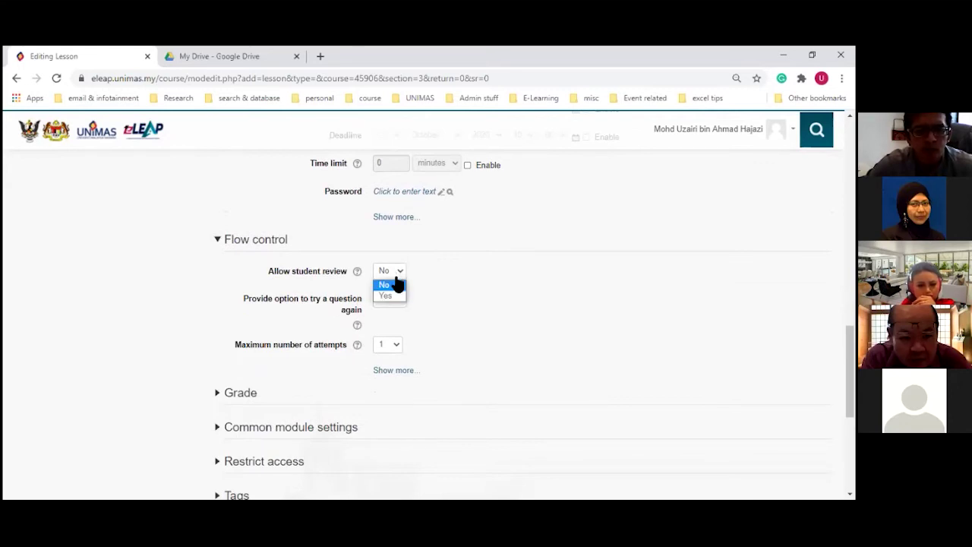
pyautogui.click(401, 296)
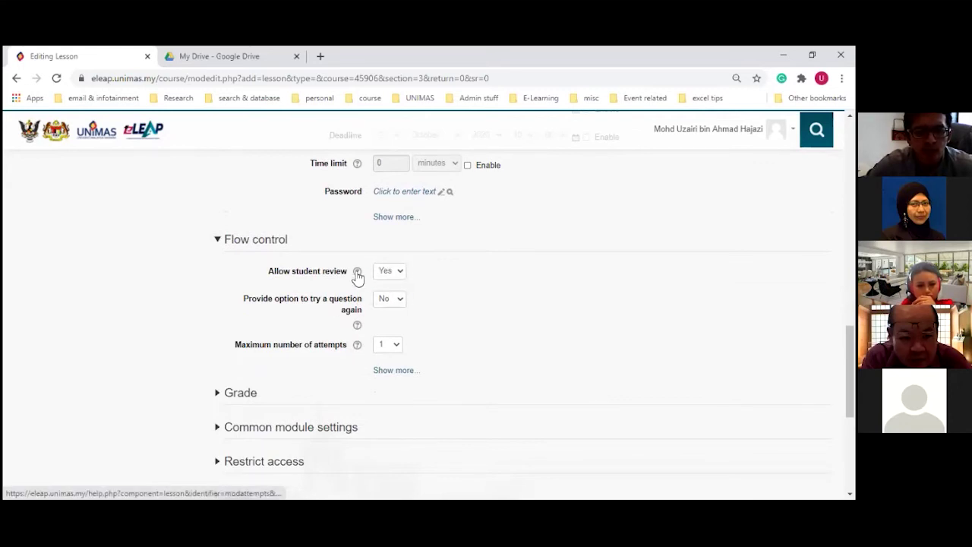
# Step: Read the help explanation for the Allow student review setting and close it
pyautogui.click(357, 272)
pyautogui.click(576, 279)
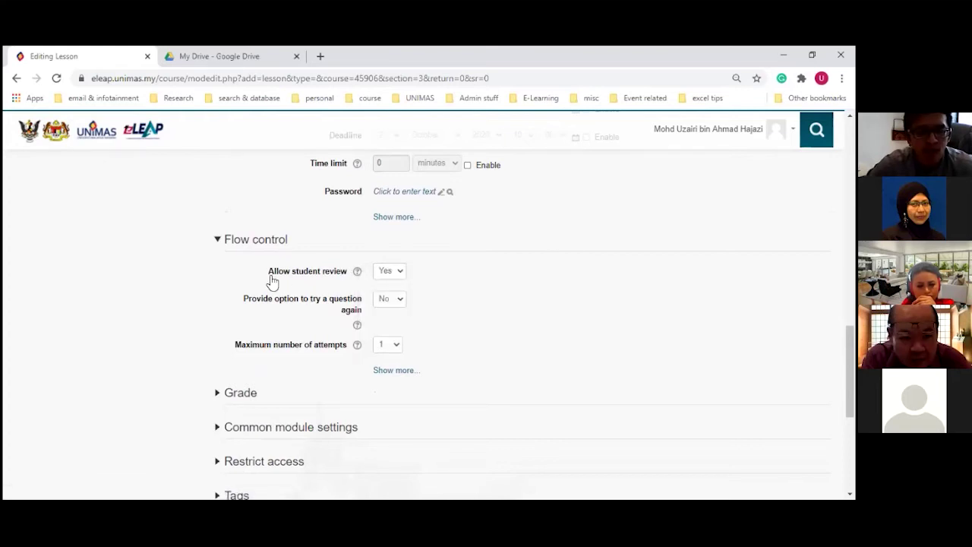
pyautogui.click(357, 272)
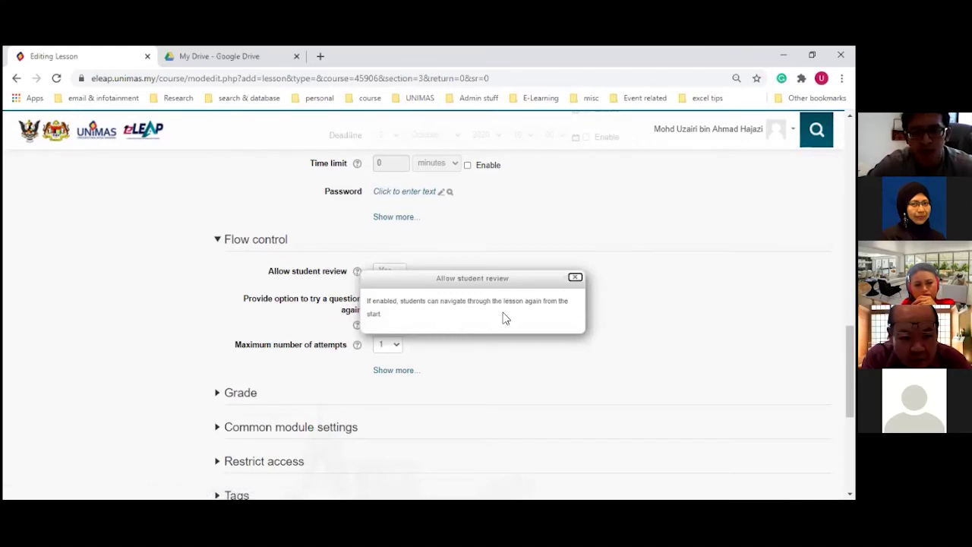
pyautogui.click(575, 278)
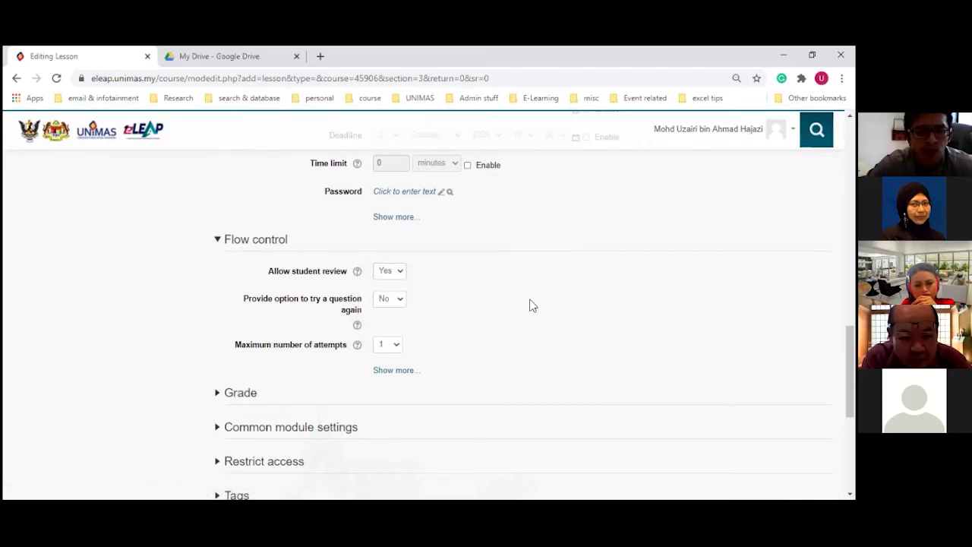
# Step: Check the Flow control setting that provides an option to try a question again
pyautogui.scroll(-1, 530, 304)
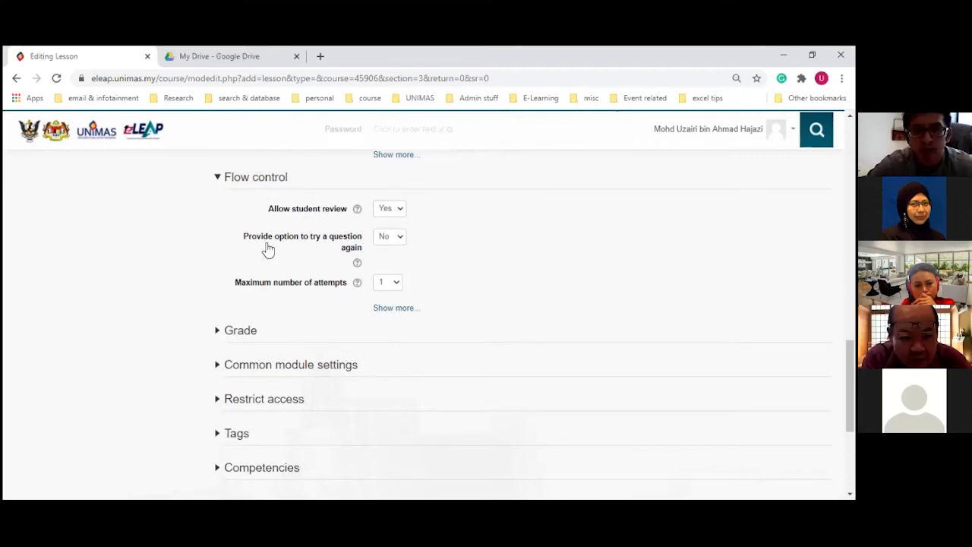
pyautogui.click(389, 238)
pyautogui.click(492, 231)
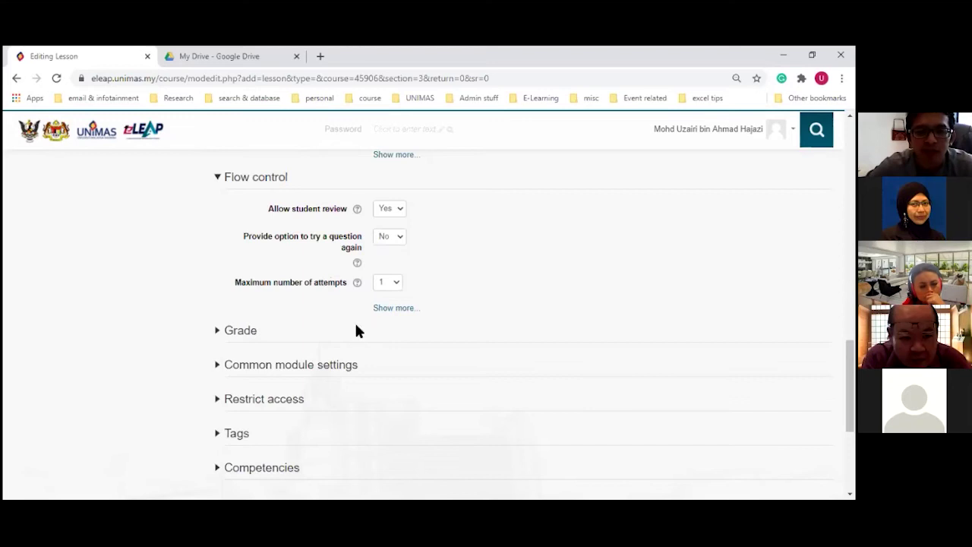
# Step: Show the additional Flow control options and review the action after a correct answer and the number of pages to show
pyautogui.scroll(-1, 350, 311)
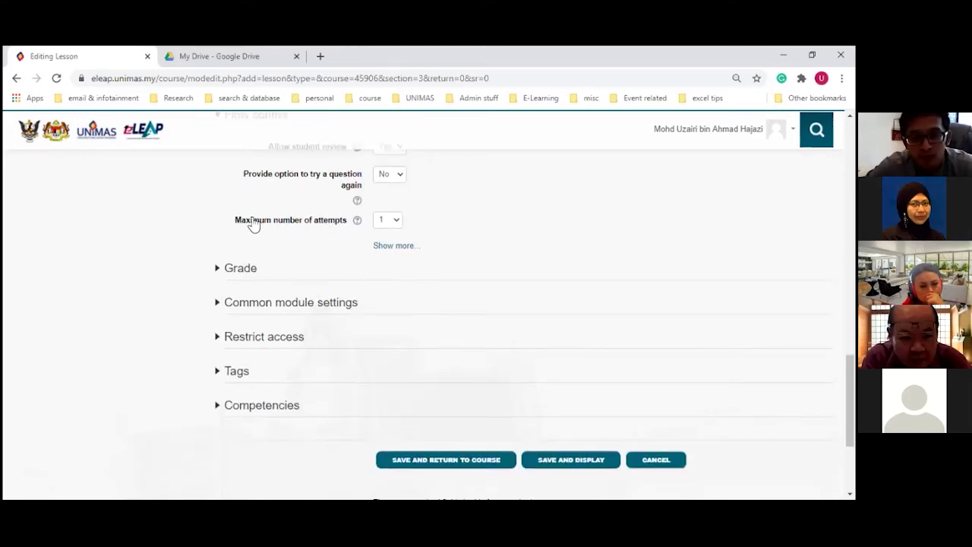
pyautogui.scroll(-1, 314, 291)
pyautogui.scroll(2, 314, 289)
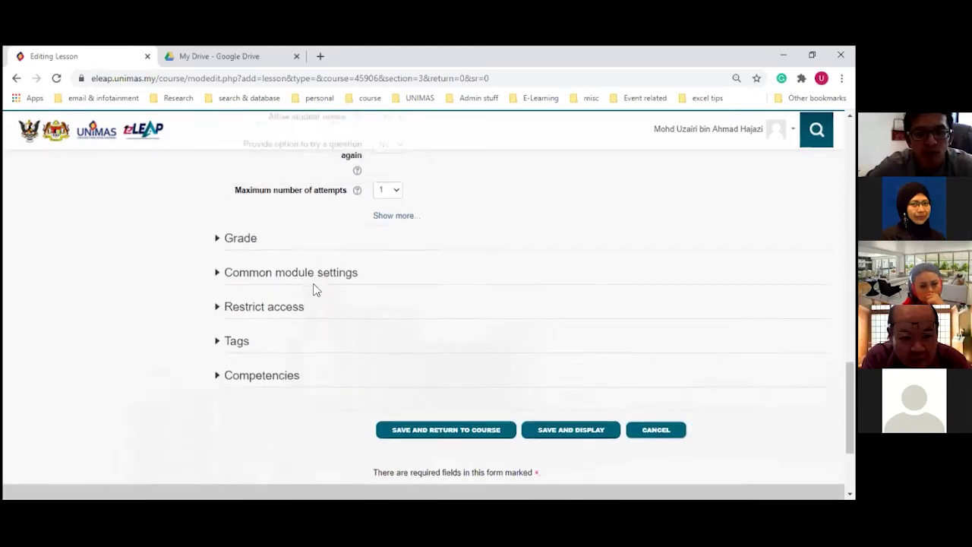
pyautogui.click(393, 308)
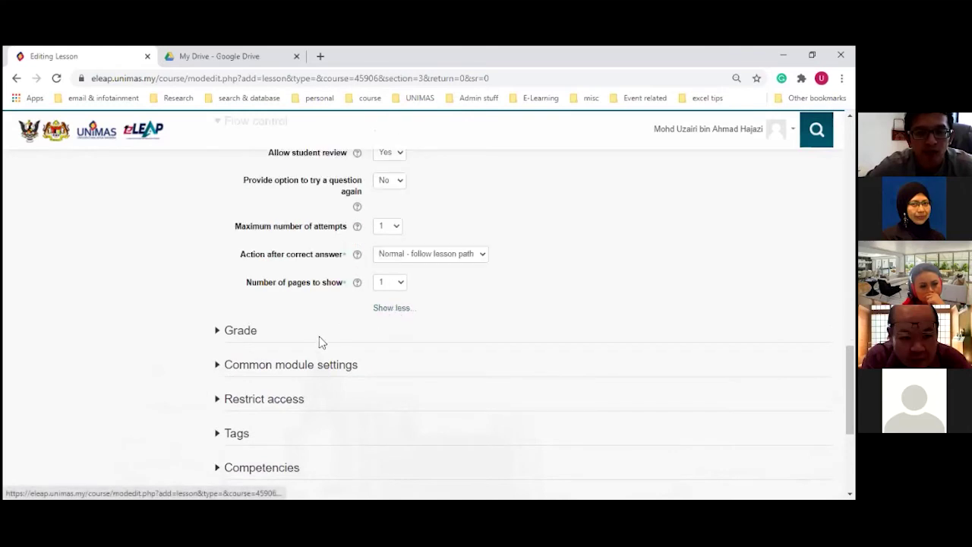
pyautogui.scroll(2, 319, 341)
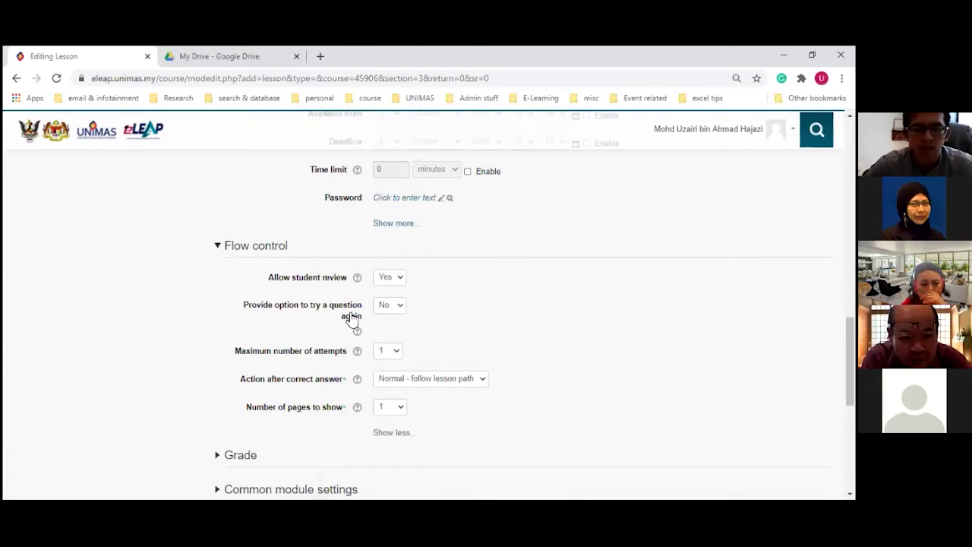
pyautogui.scroll(-1, 352, 319)
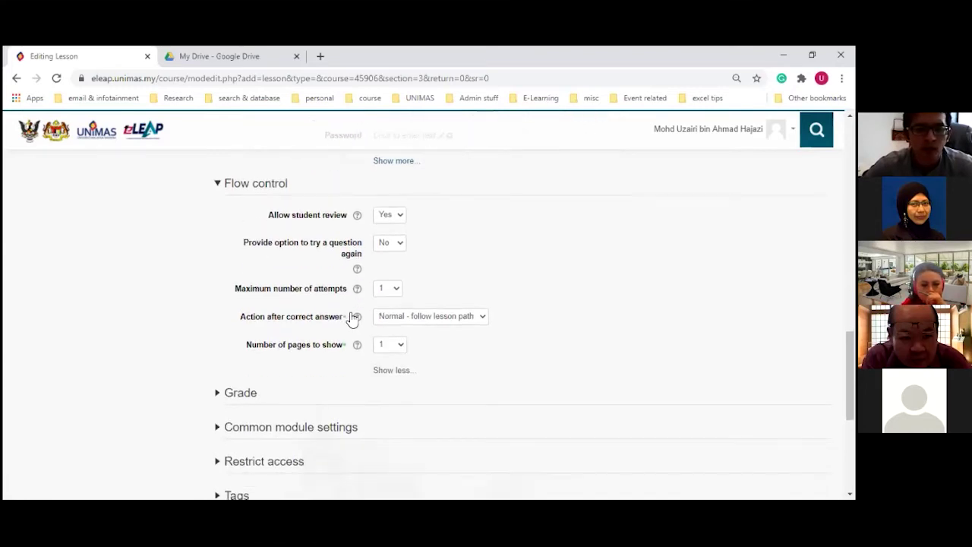
pyautogui.scroll(-1, 311, 339)
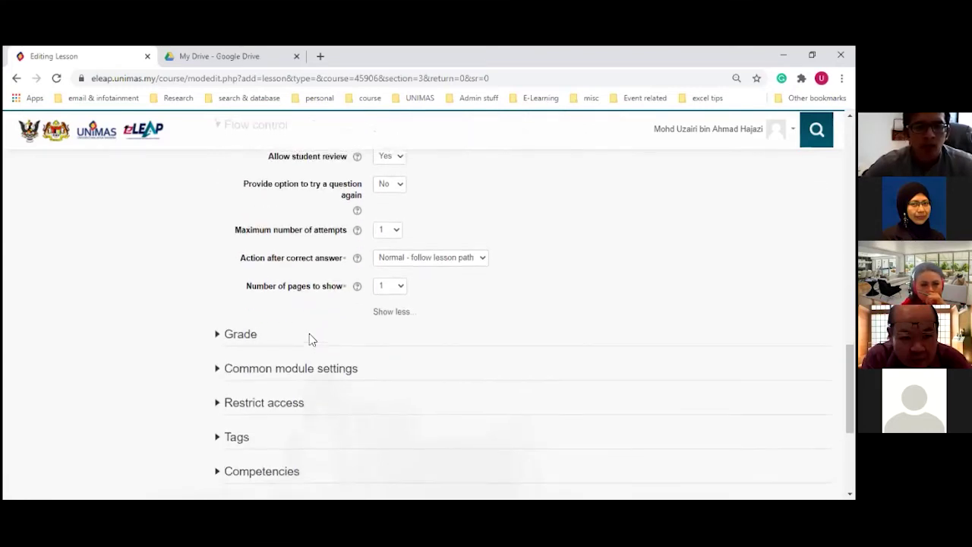
pyautogui.scroll(1, 309, 337)
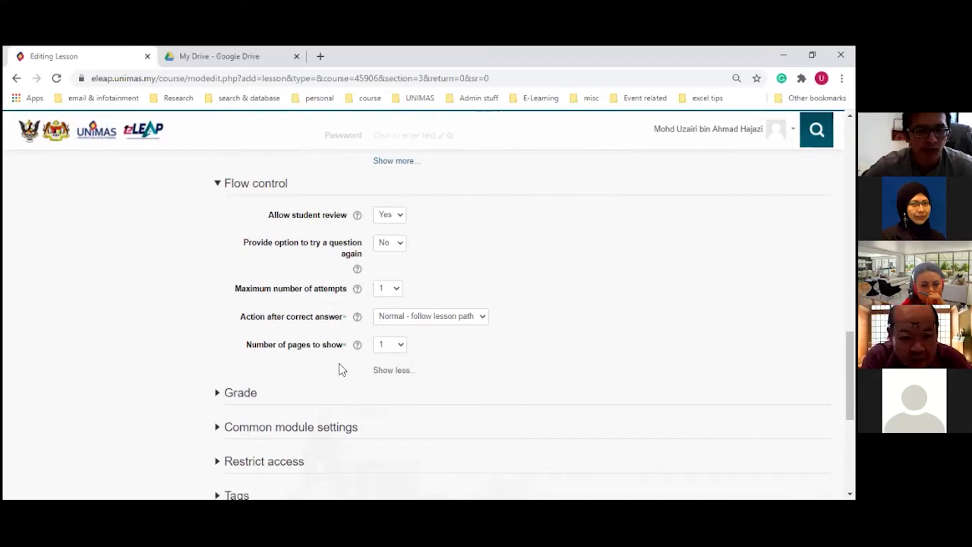
pyautogui.scroll(-2, 284, 356)
pyautogui.scroll(2, 285, 357)
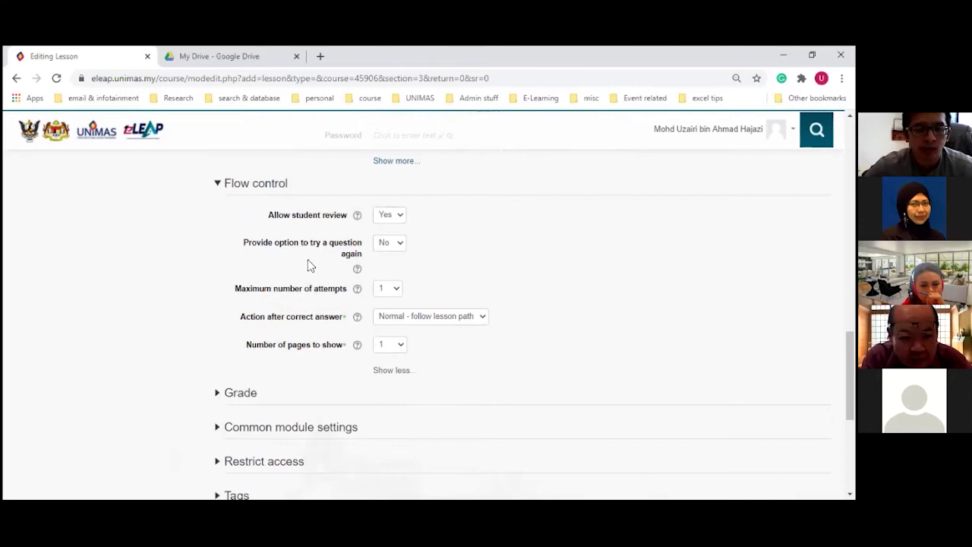
# Step: Expand the Grade section and set the maximum number of attempts to 2 under Flow control
pyautogui.scroll(-2, 218, 342)
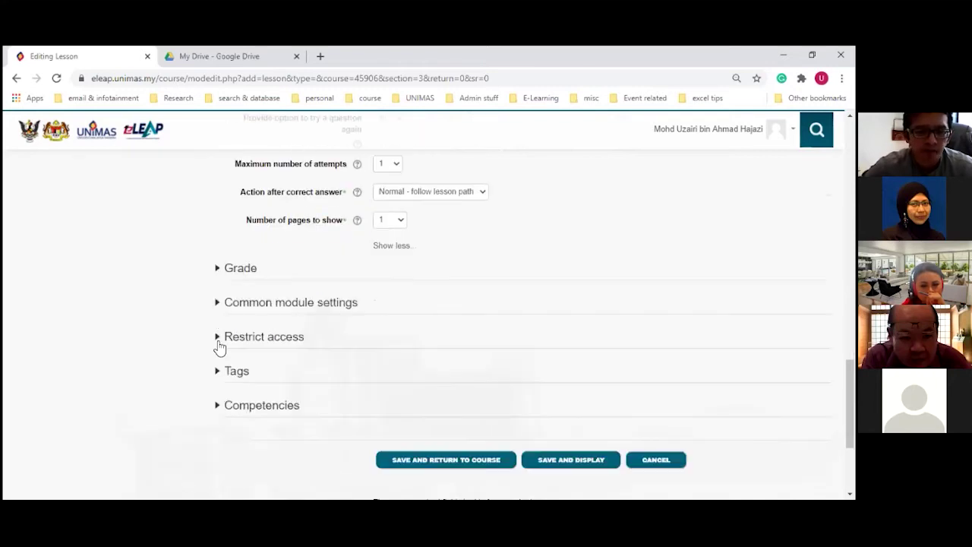
pyautogui.click(218, 270)
pyautogui.scroll(3, 227, 298)
pyautogui.click(387, 351)
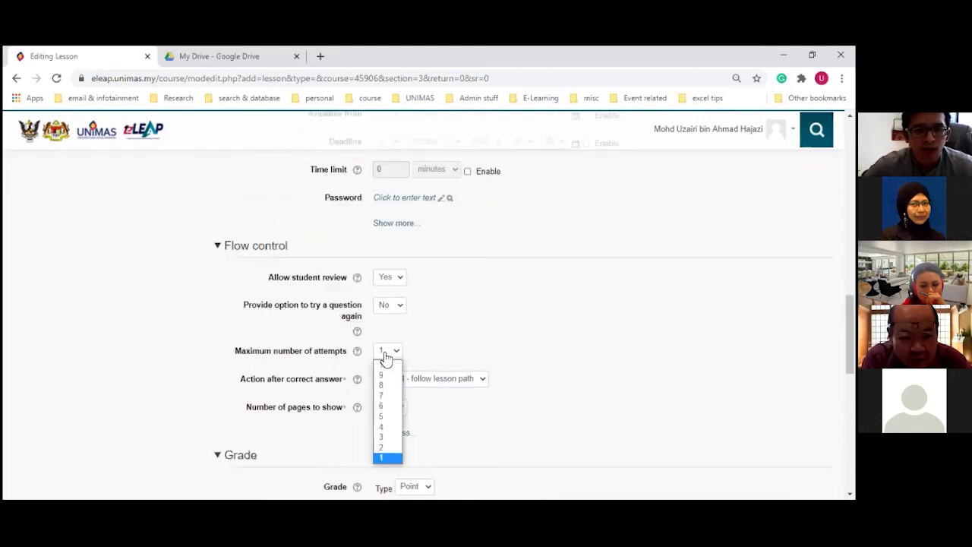
pyautogui.click(388, 447)
pyautogui.scroll(-1, 422, 366)
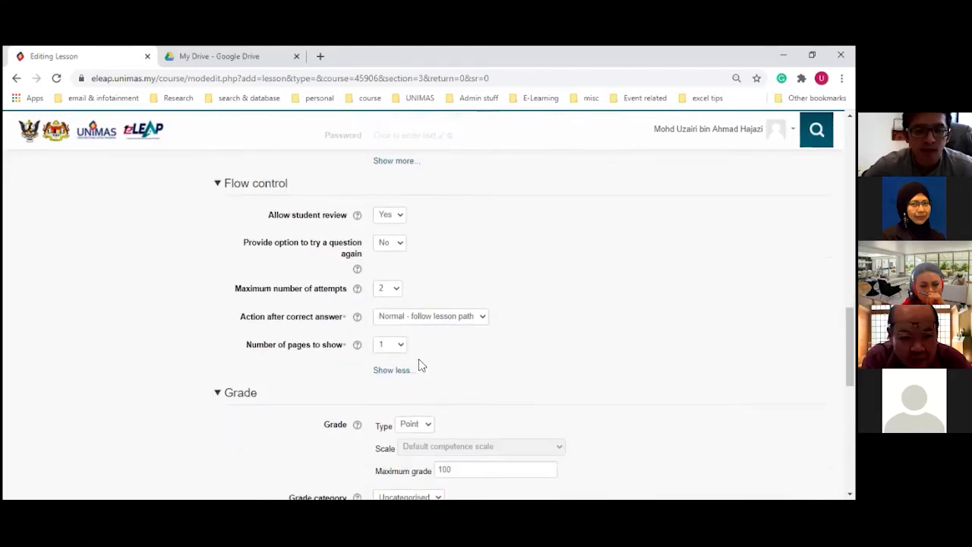
# Step: Check the available grade types for the lesson, keep Point, and set the maximum grade to 2
pyautogui.scroll(-3, 266, 413)
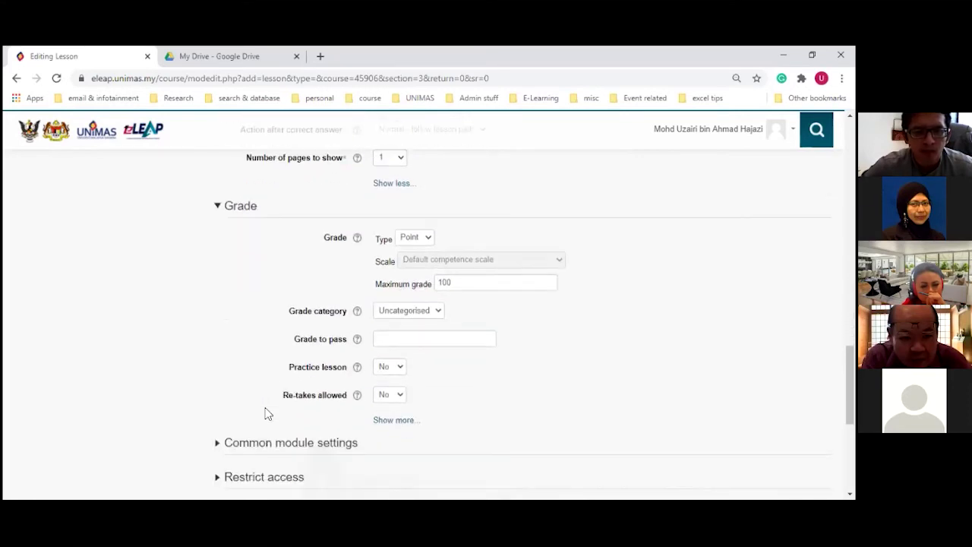
pyautogui.scroll(-1, 273, 380)
pyautogui.click(415, 176)
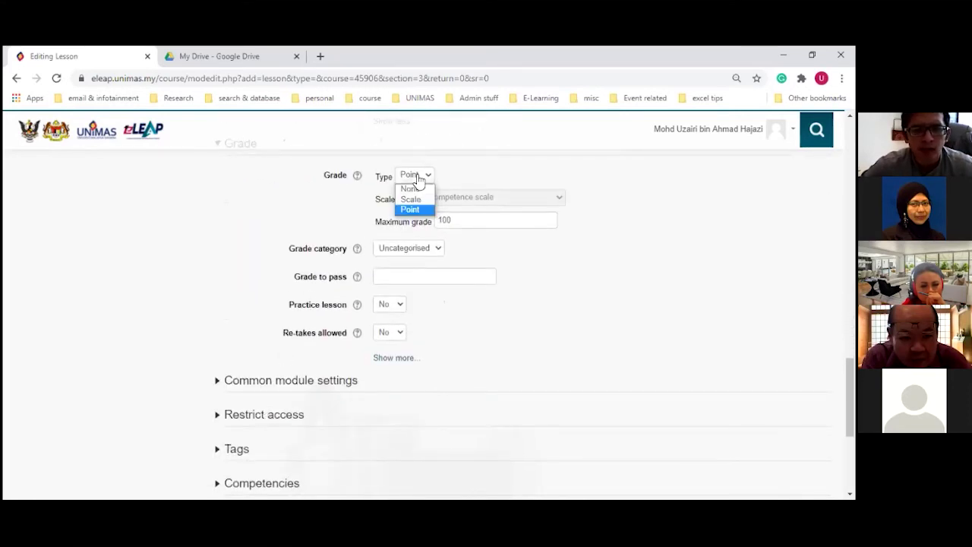
pyautogui.click(470, 176)
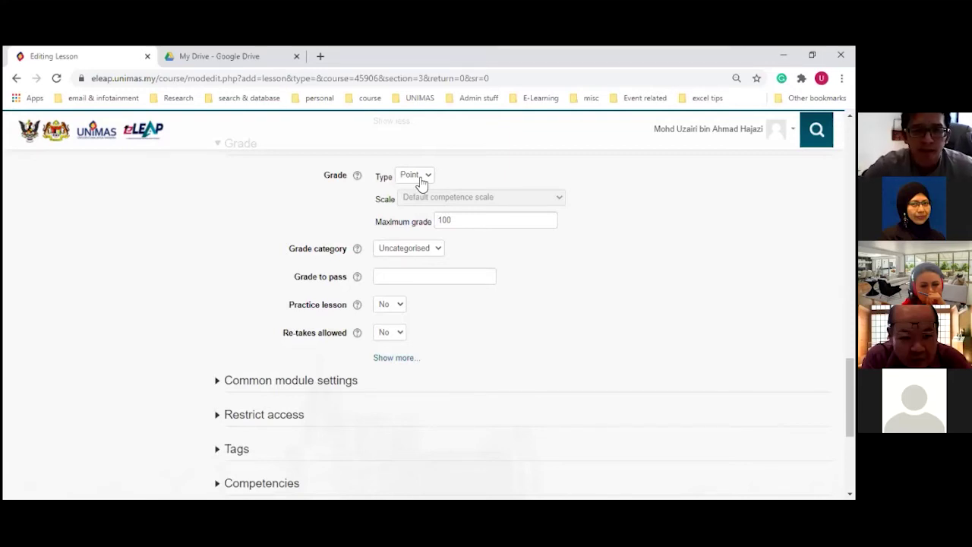
pyautogui.moveTo(455, 228); pyautogui.dragTo(434, 225)
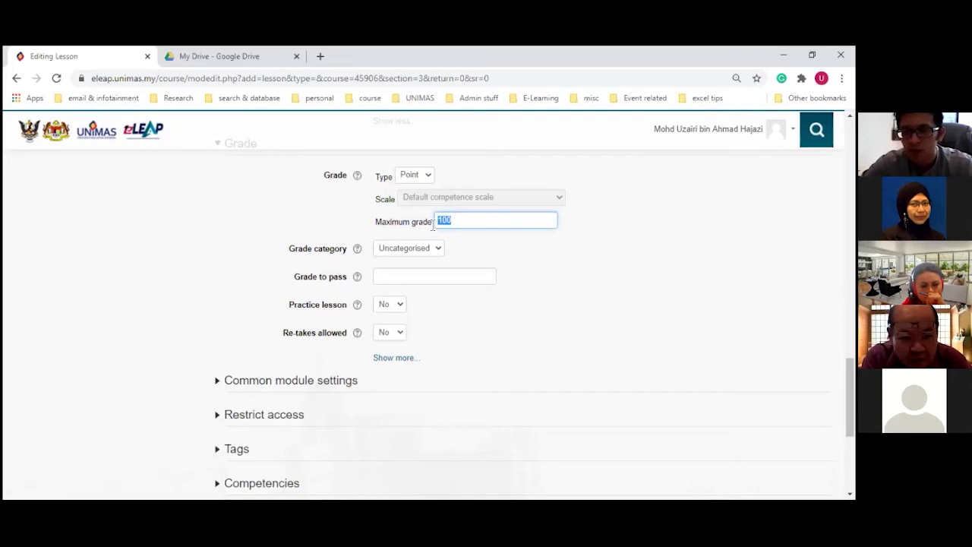
pyautogui.write('2')
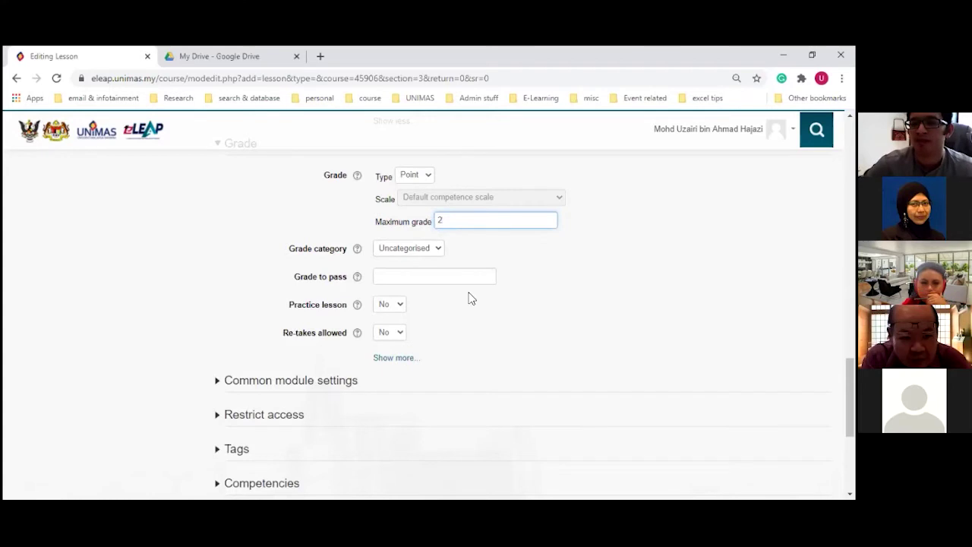
pyautogui.click(530, 372)
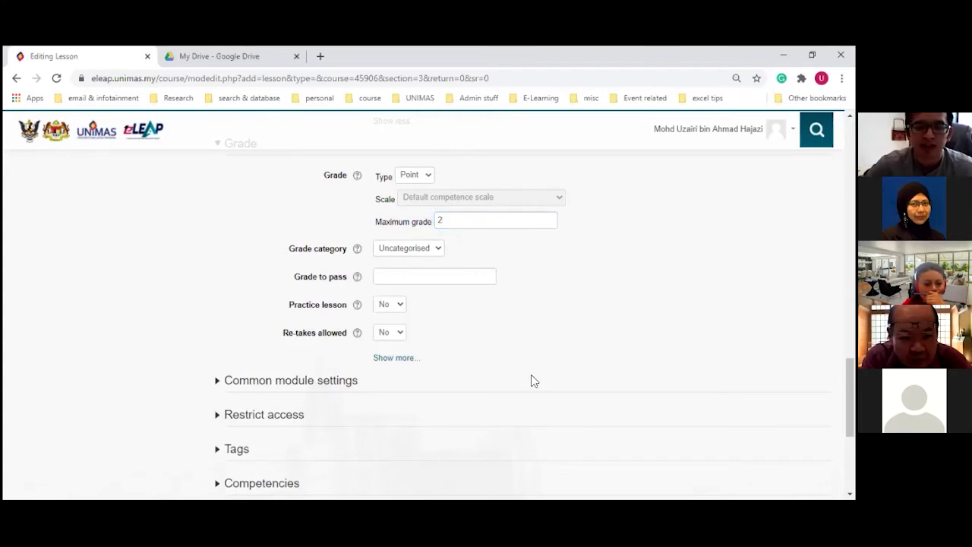
# Step: Set Practice lesson to Yes in the Grade settings
pyautogui.scroll(-1, 516, 383)
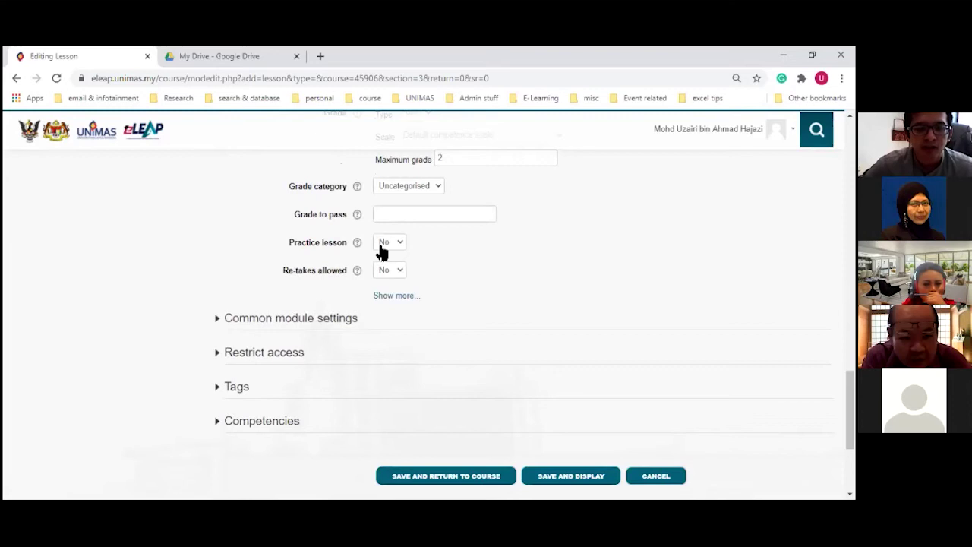
pyautogui.scroll(2, 461, 426)
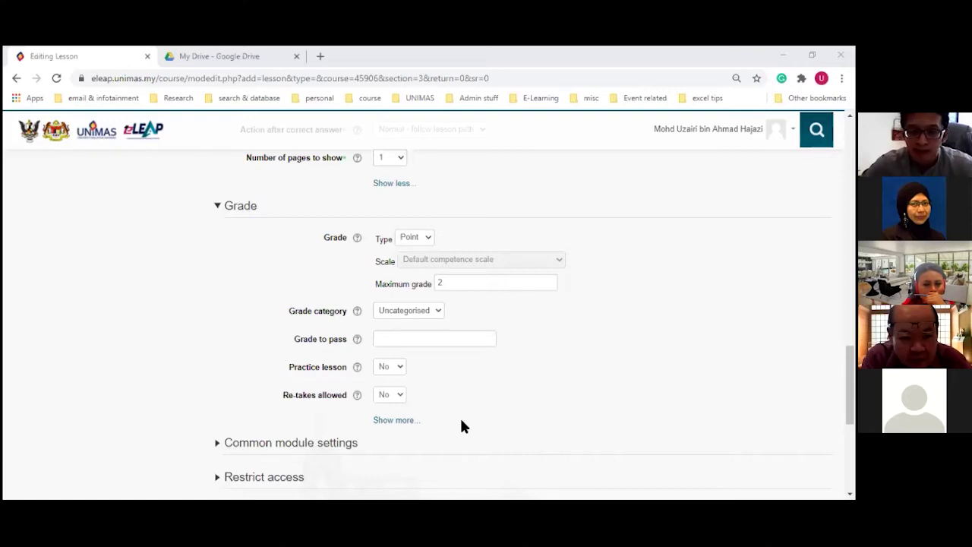
pyautogui.click(388, 372)
pyautogui.click(392, 391)
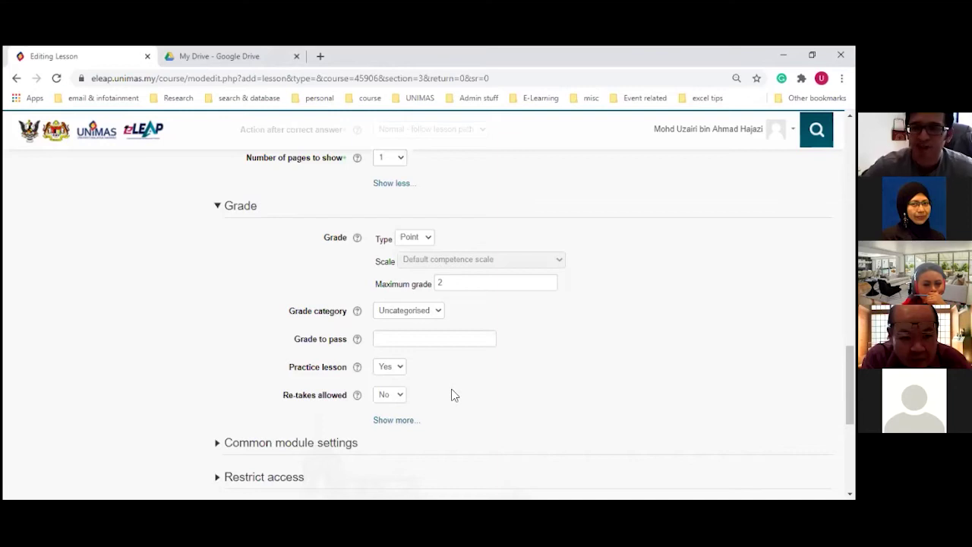
pyautogui.click(400, 371)
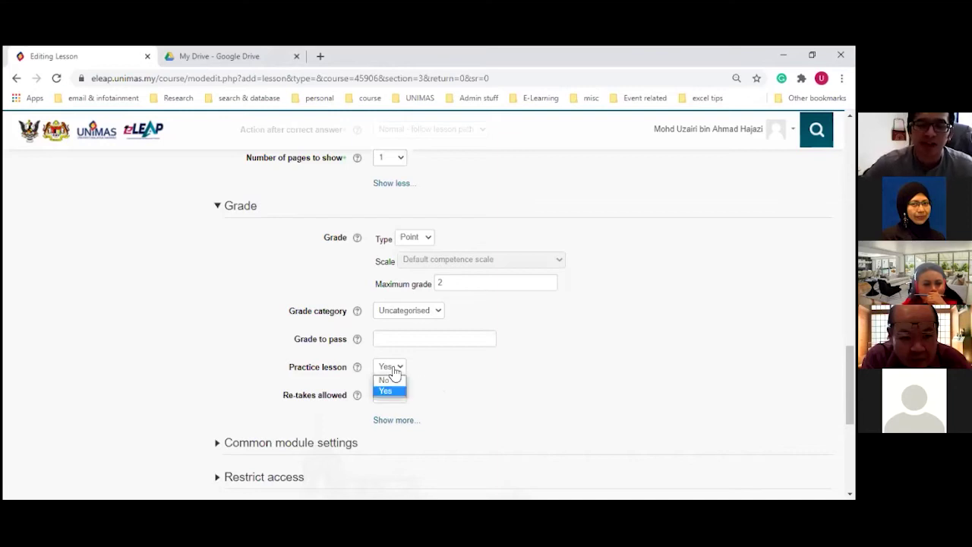
pyautogui.click(395, 382)
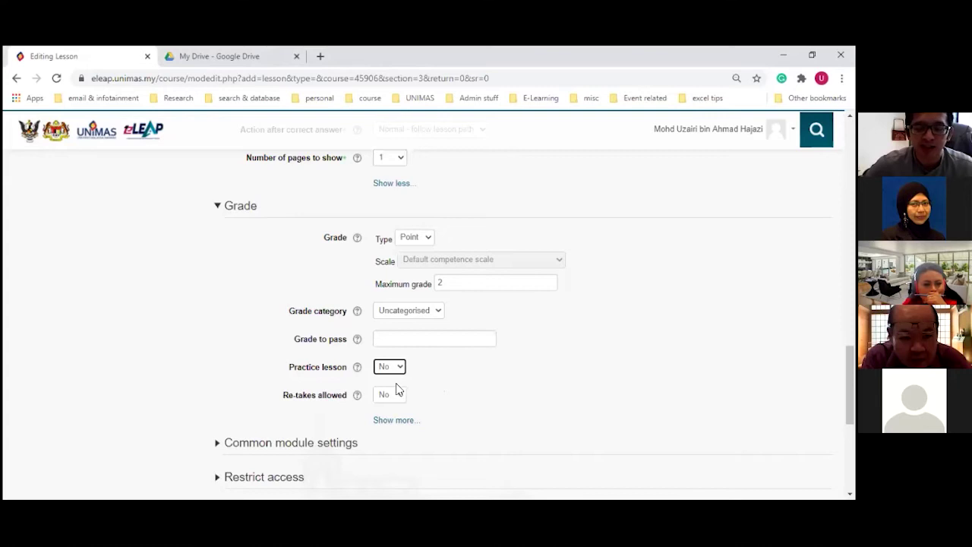
pyautogui.click(396, 369)
pyautogui.click(396, 390)
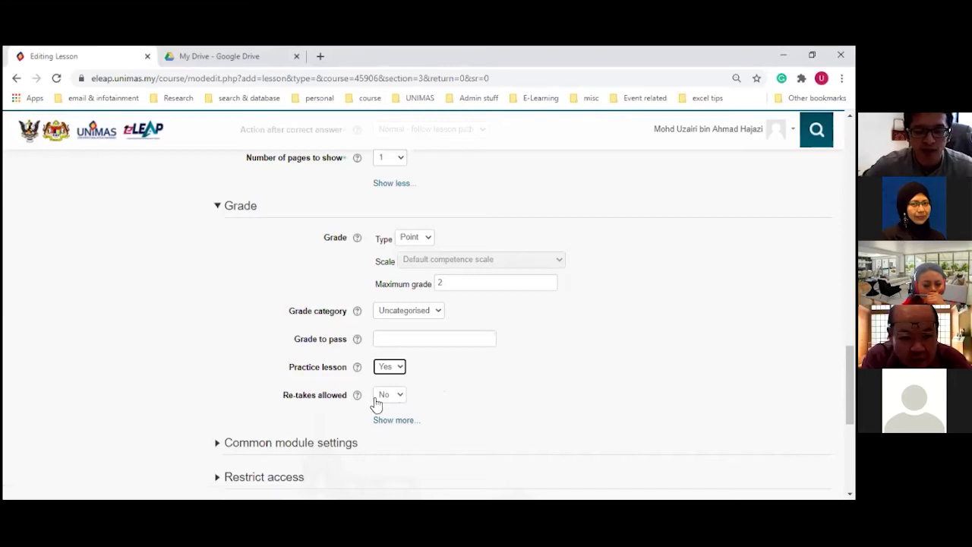
# Step: Show the additional Grade options and set Re-takes allowed to Yes
pyautogui.click(388, 422)
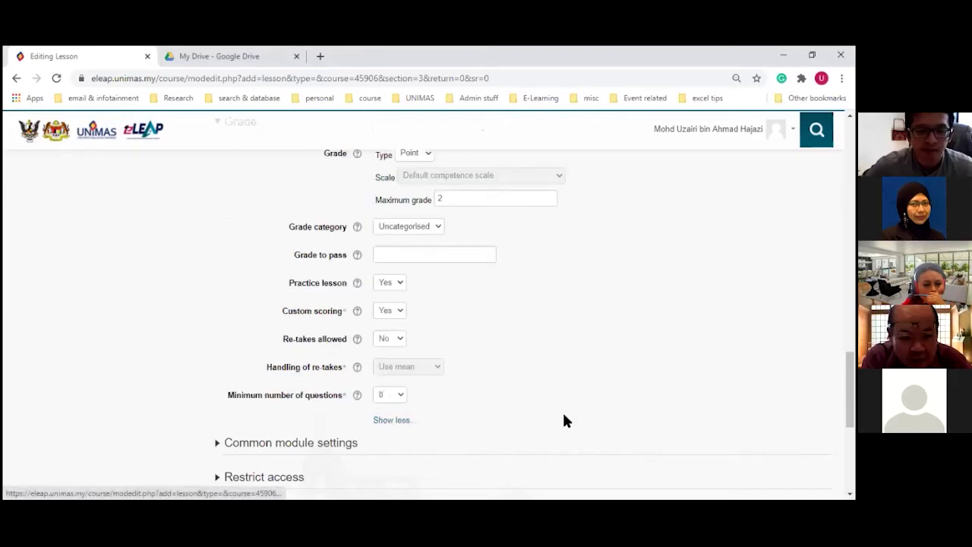
pyautogui.click(397, 350)
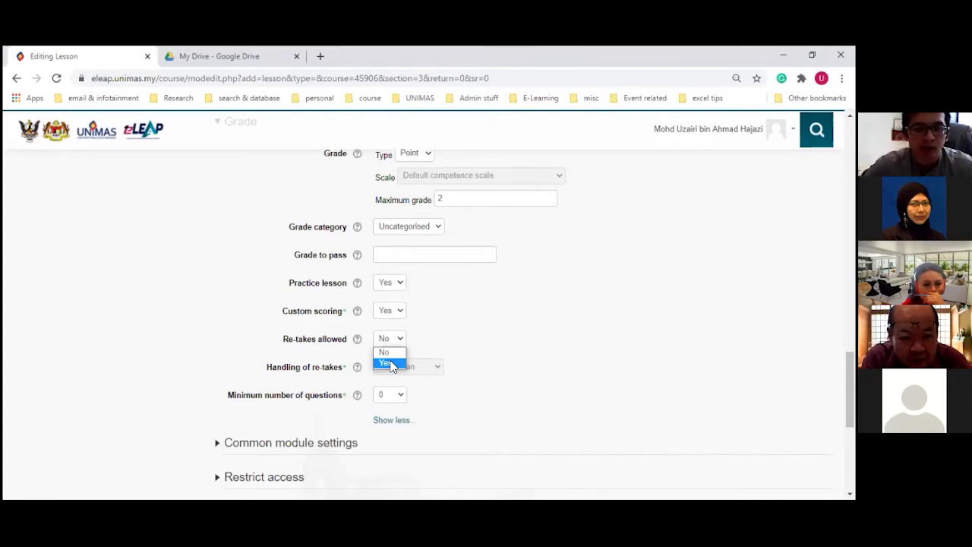
pyautogui.click(389, 363)
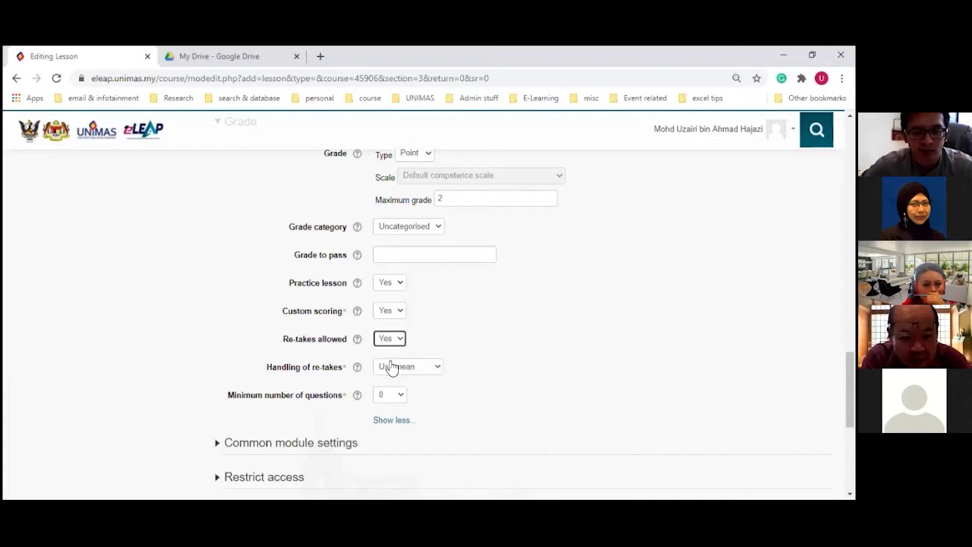
# Step: Try Use maximum for the handling of re-takes, and return the setting to Use mean
pyautogui.scroll(-1, 529, 390)
pyautogui.scroll(-1, 529, 390)
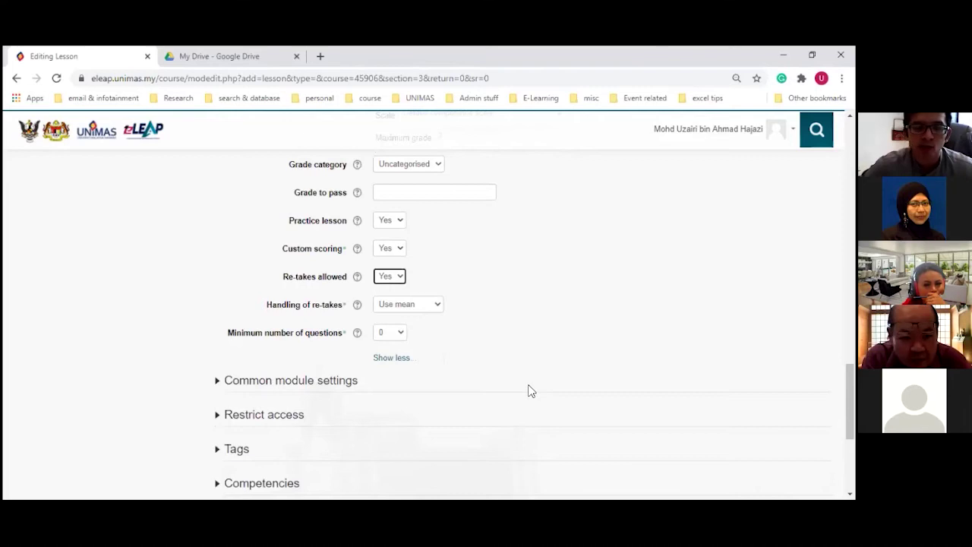
pyautogui.scroll(1, 492, 391)
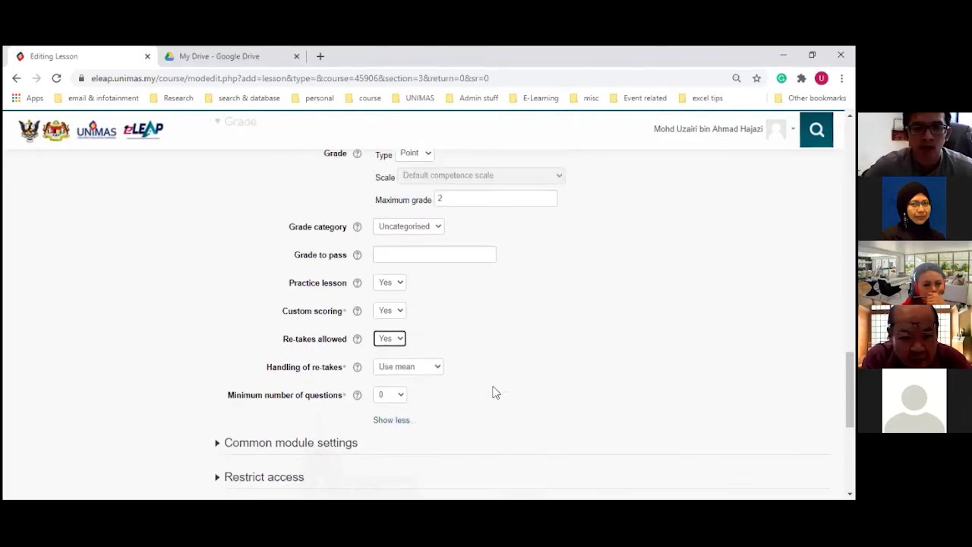
pyautogui.scroll(3, 492, 392)
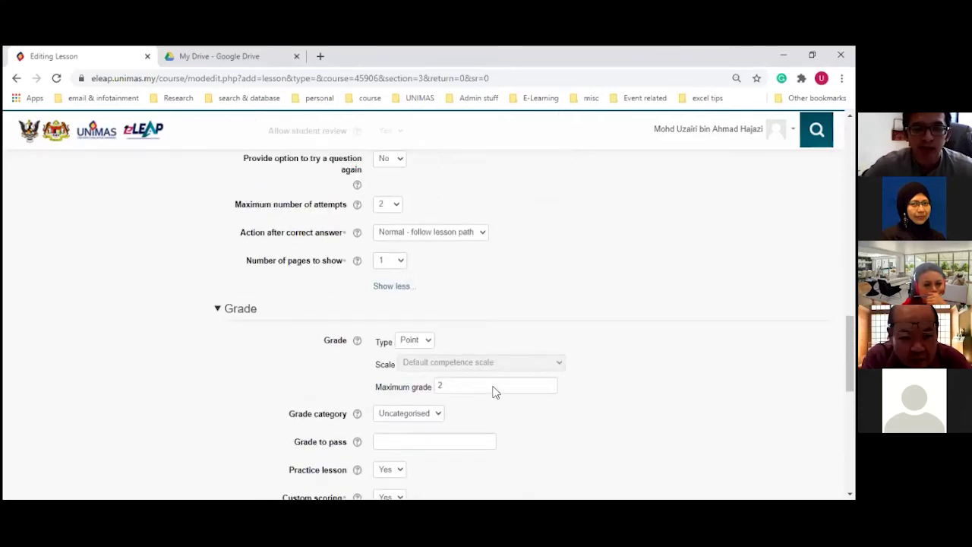
pyautogui.scroll(-3, 529, 467)
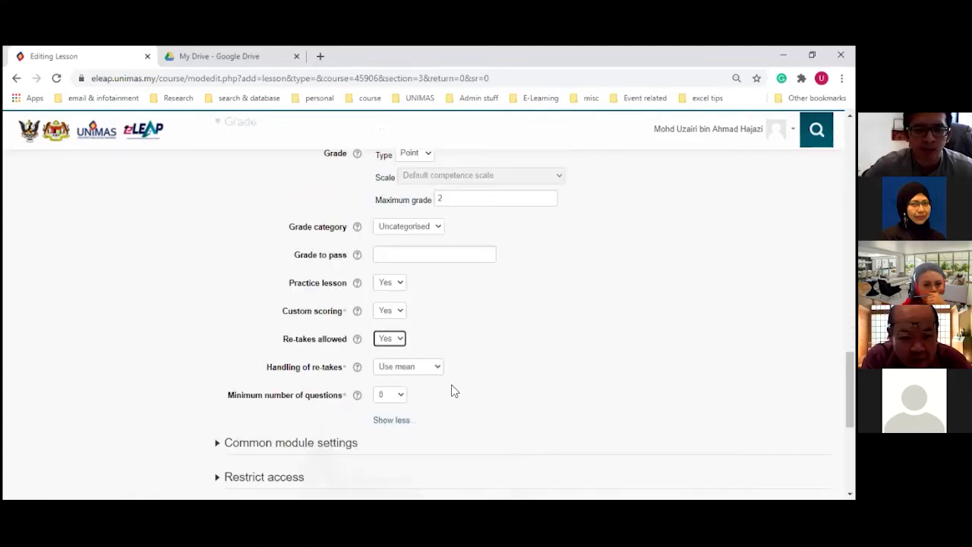
pyautogui.click(436, 370)
pyautogui.click(453, 372)
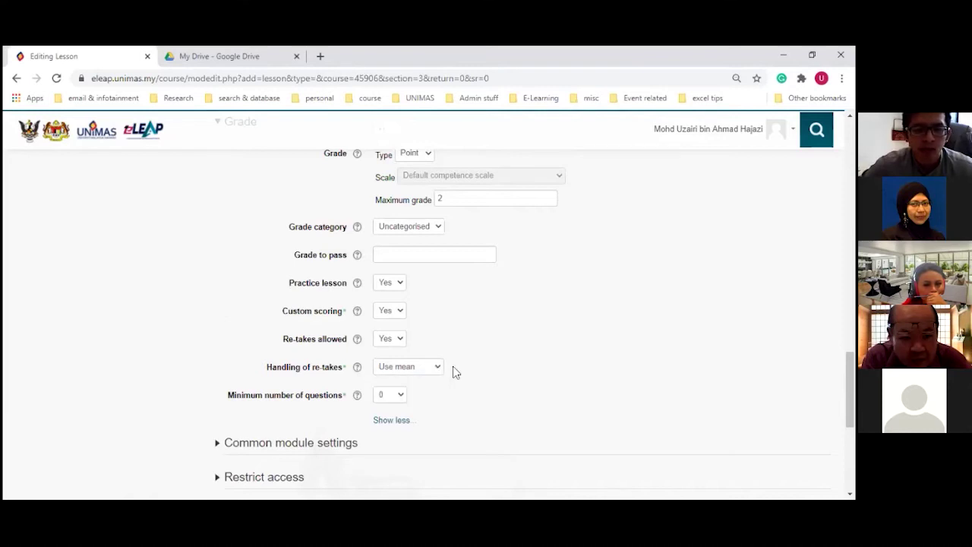
pyautogui.click(438, 368)
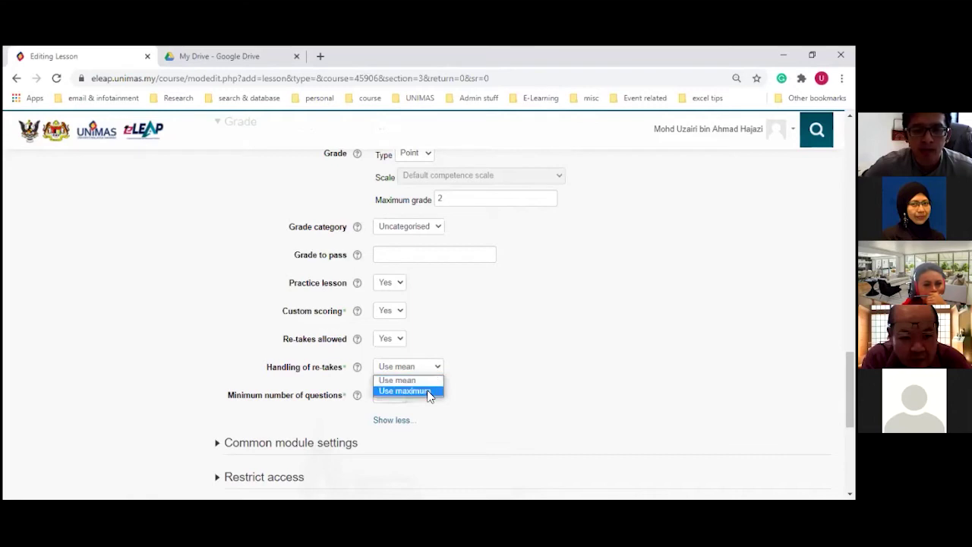
pyautogui.click(429, 391)
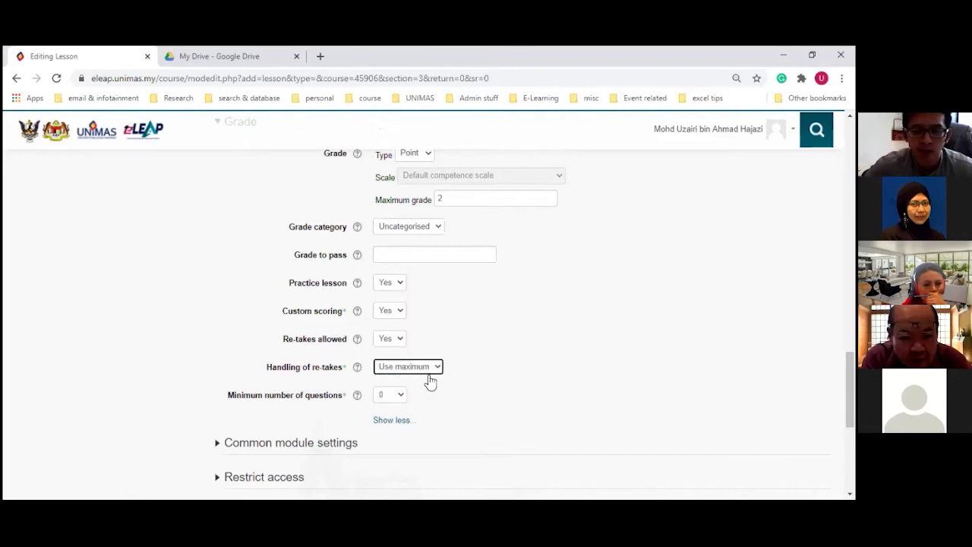
pyautogui.click(430, 371)
pyautogui.click(429, 373)
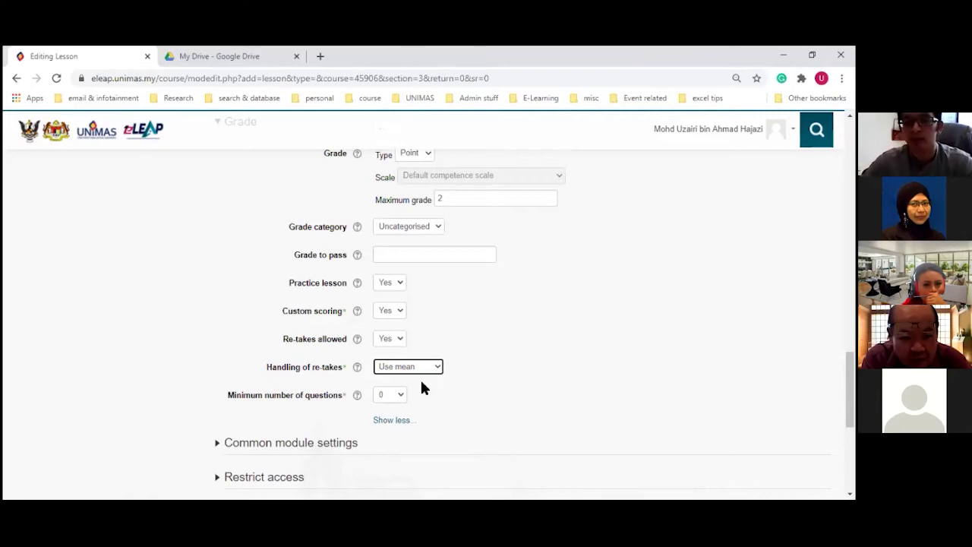
# Step: Expand the Restrict access section to review its restrictions, and save the lesson, returning to the course page
pyautogui.scroll(-1, 423, 387)
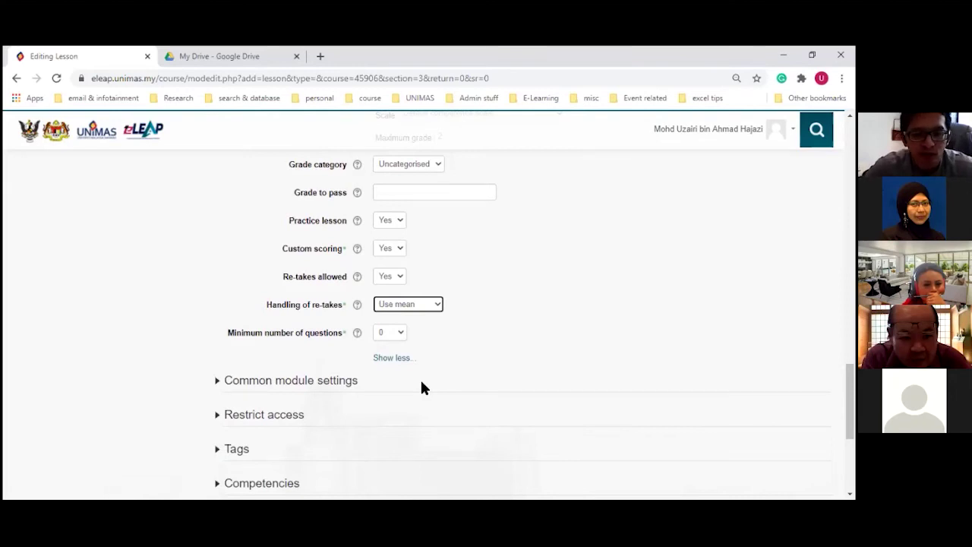
pyautogui.scroll(-1, 424, 388)
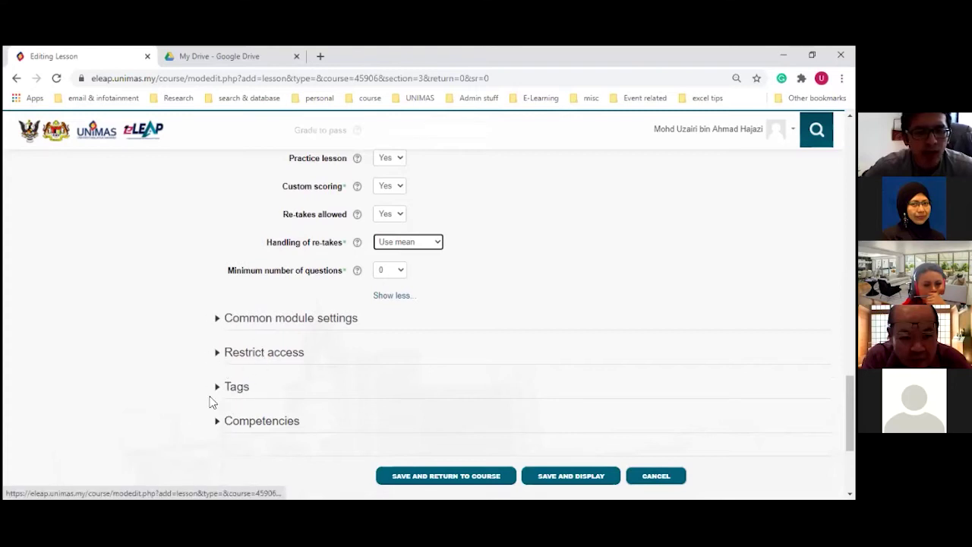
pyautogui.click(218, 354)
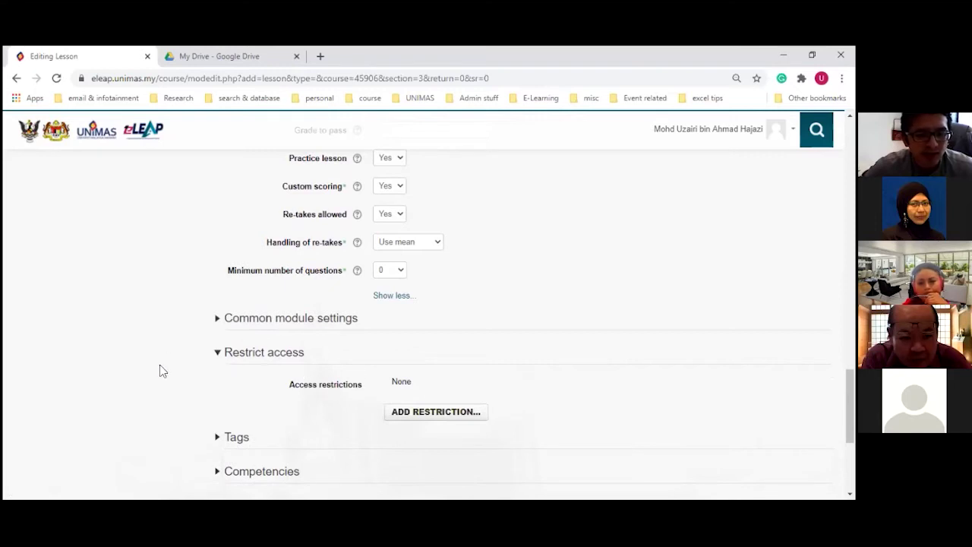
pyautogui.scroll(-3, 217, 404)
pyautogui.scroll(2, 216, 408)
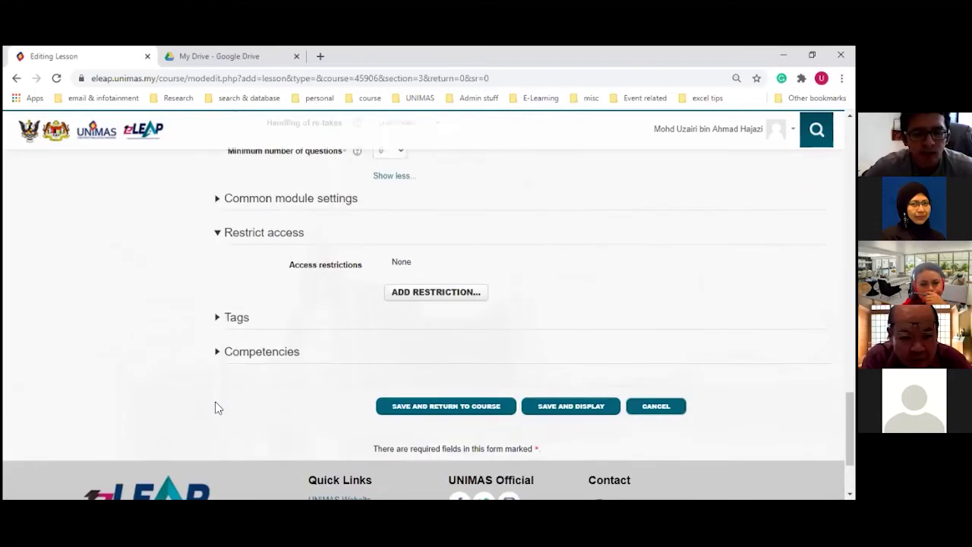
pyautogui.scroll(-1, 215, 405)
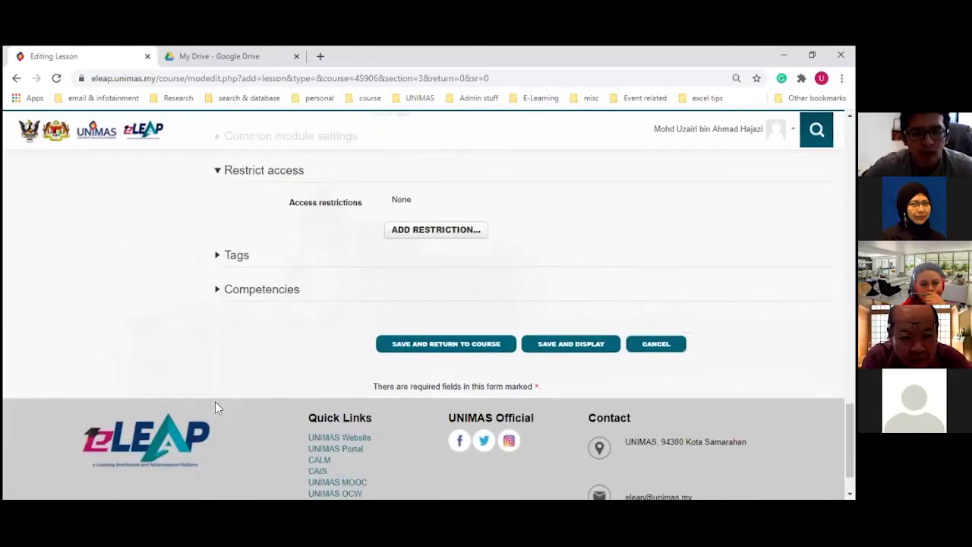
pyautogui.click(455, 346)
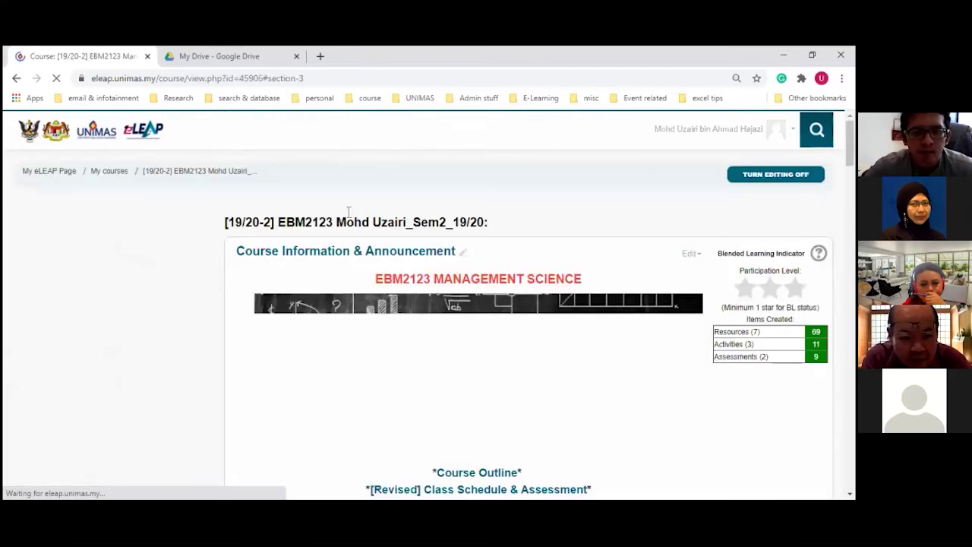
# Step: Edit the Online Lesson: Byte-Size settings to display its description on the course page, save, and return to the course
pyautogui.scroll(-15, 347, 211)
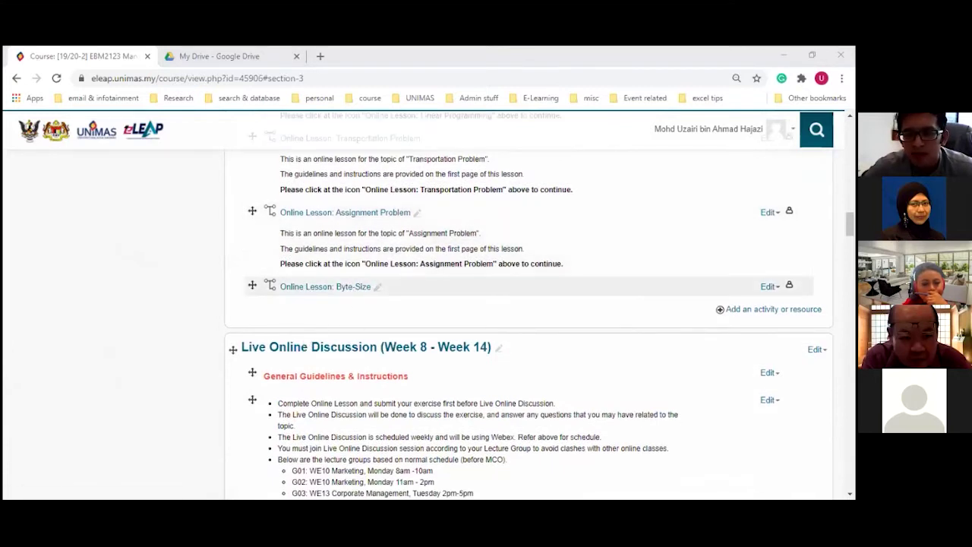
pyautogui.click(769, 287)
pyautogui.click(756, 303)
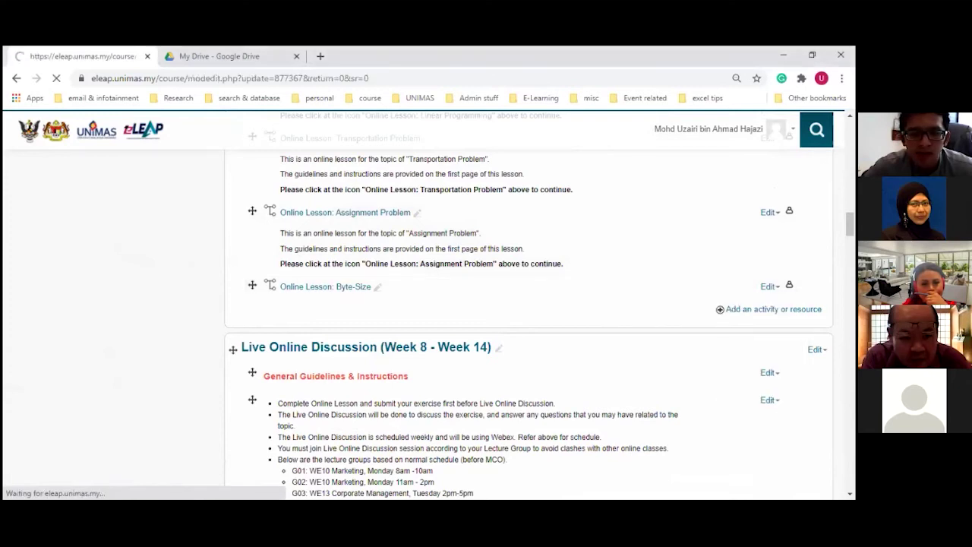
pyautogui.scroll(-3, 377, 328)
pyautogui.click(376, 305)
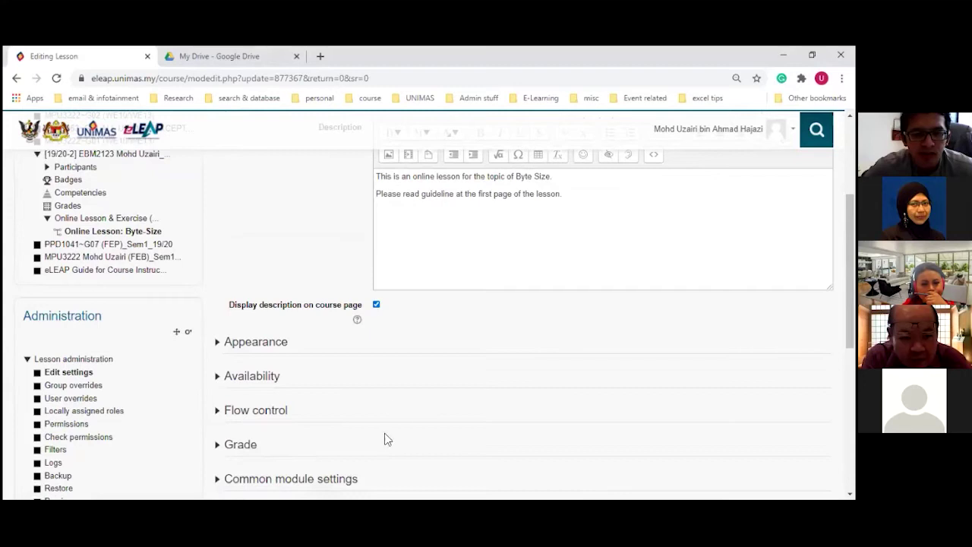
pyautogui.scroll(-6, 384, 433)
pyautogui.click(438, 287)
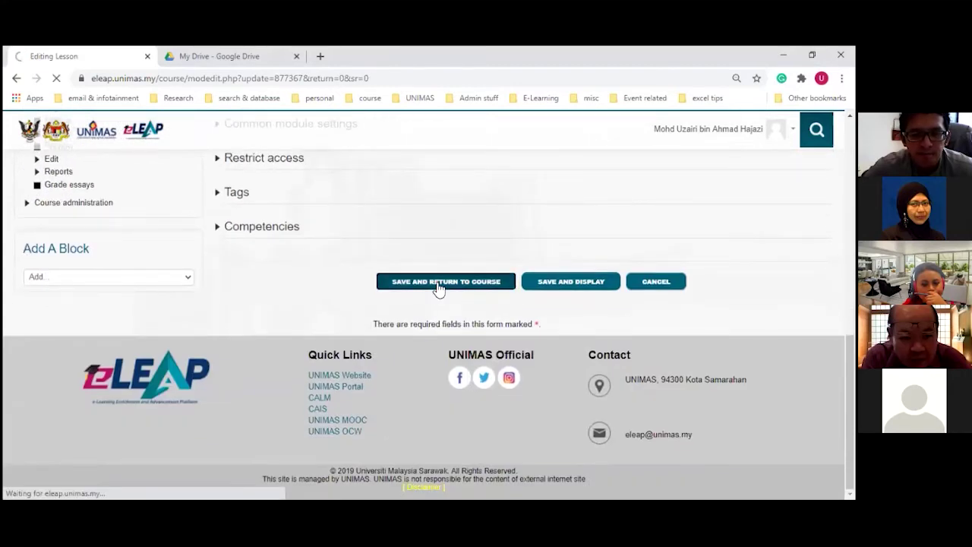
pyautogui.scroll(-6, 421, 333)
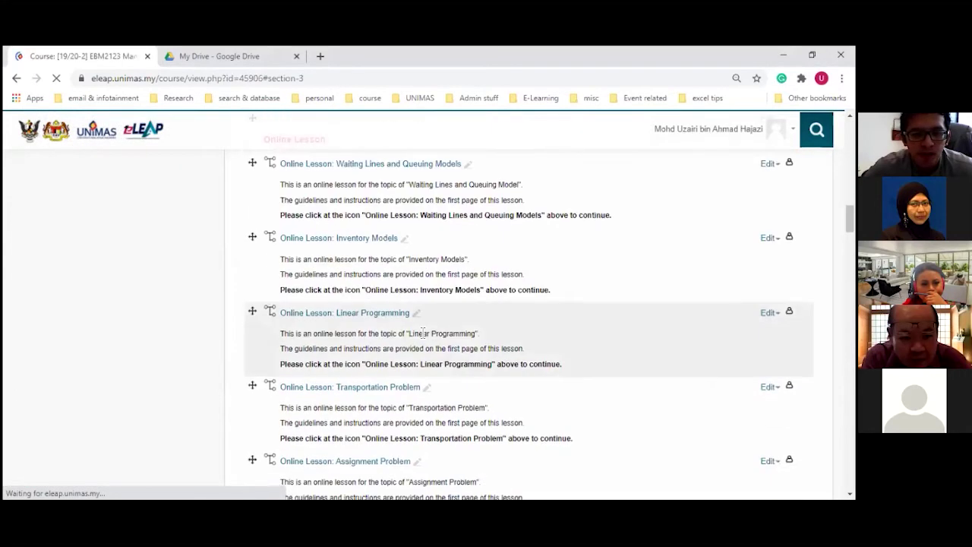
pyautogui.scroll(2, 422, 333)
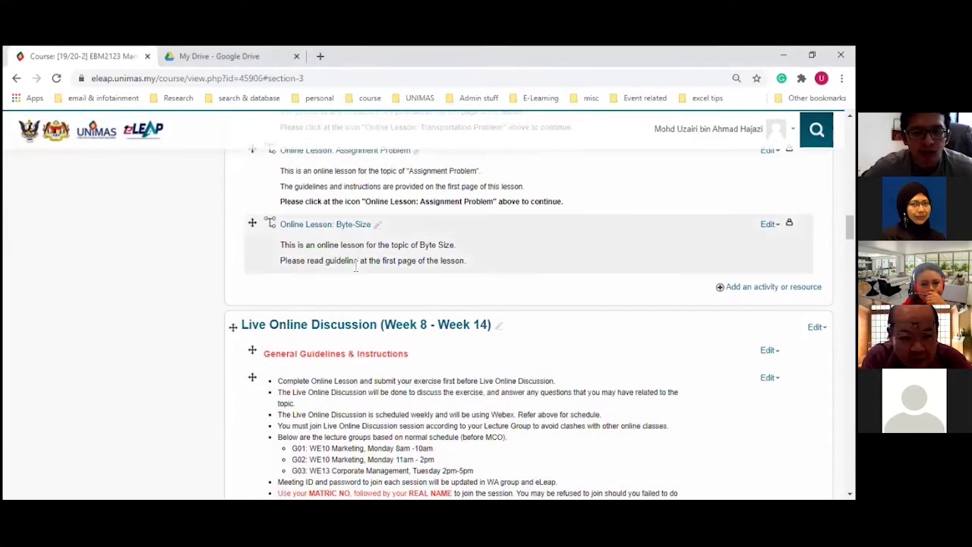
# Step: Open Online Lesson: Byte-Size, start adding a content page, and title it Guidelines
pyautogui.scroll(1, 344, 309)
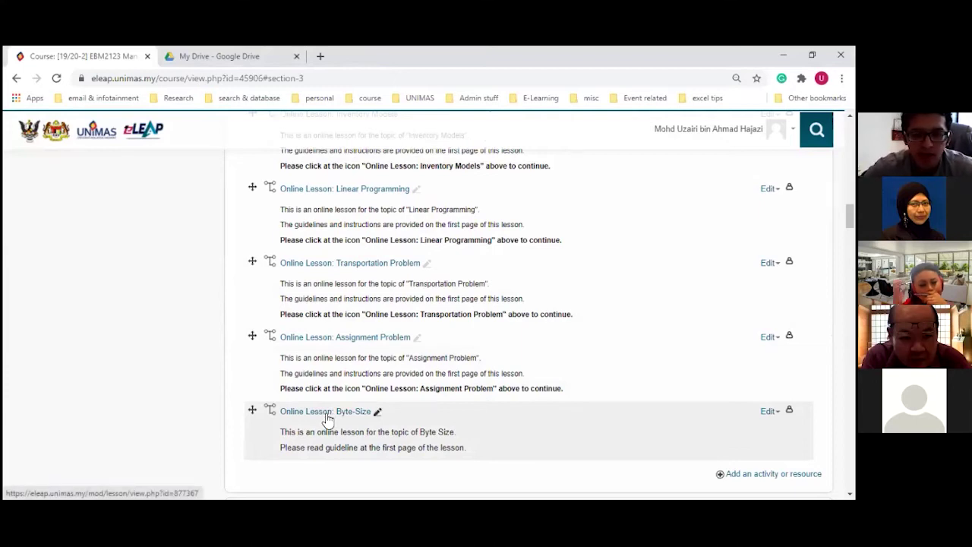
pyautogui.click(328, 416)
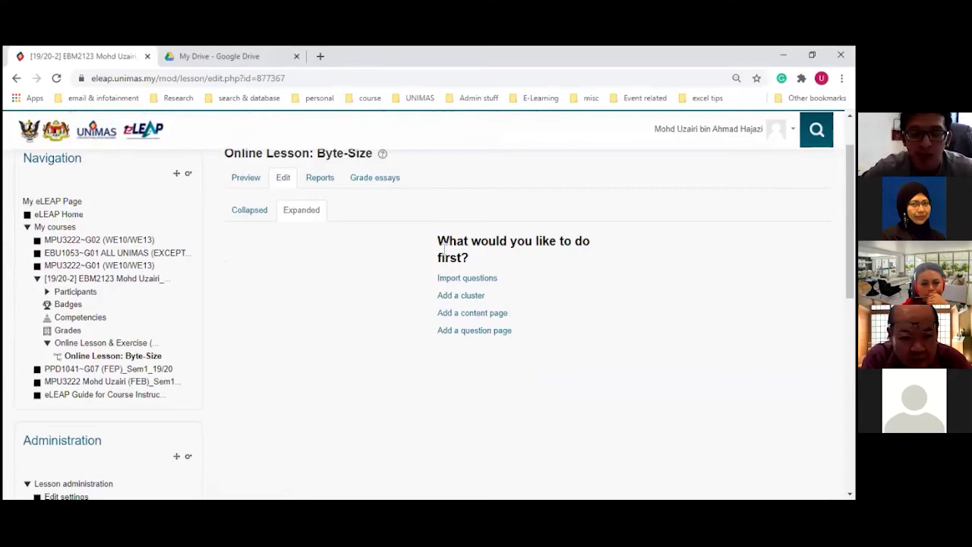
pyautogui.click(458, 319)
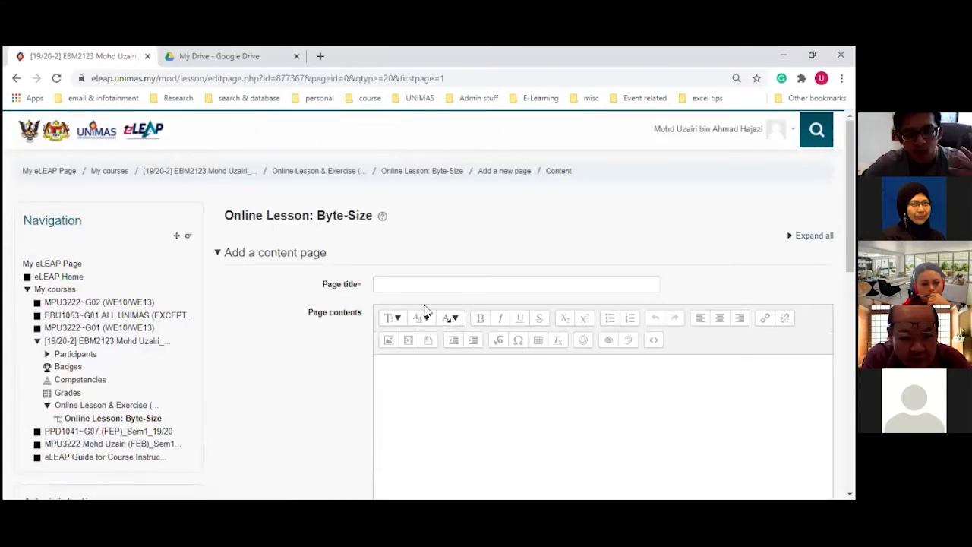
pyautogui.click(396, 282)
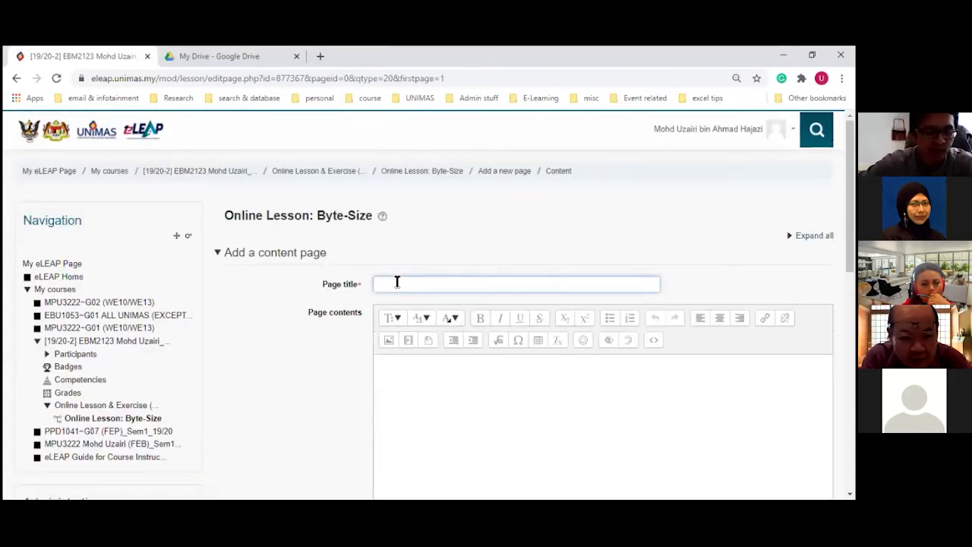
pyautogui.write('Guidelines')
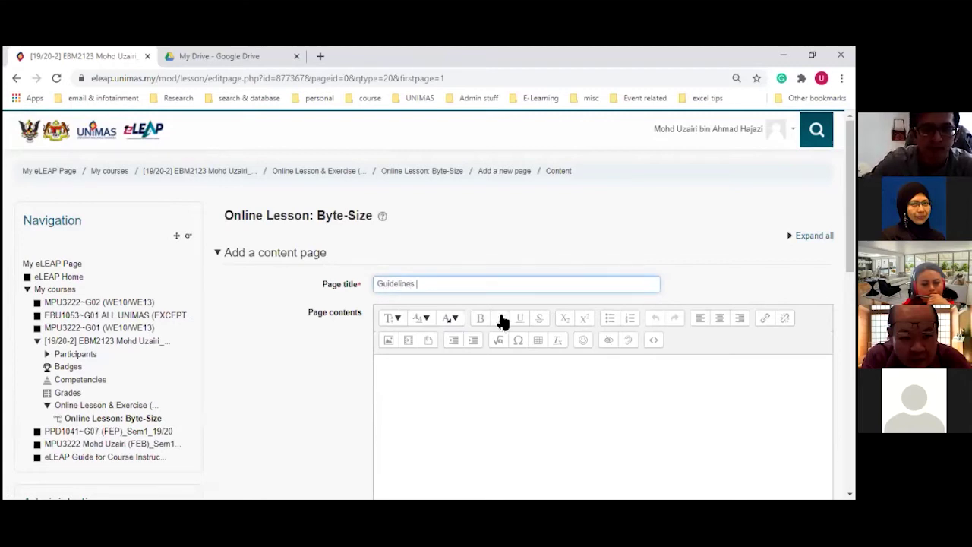
pyautogui.click(408, 393)
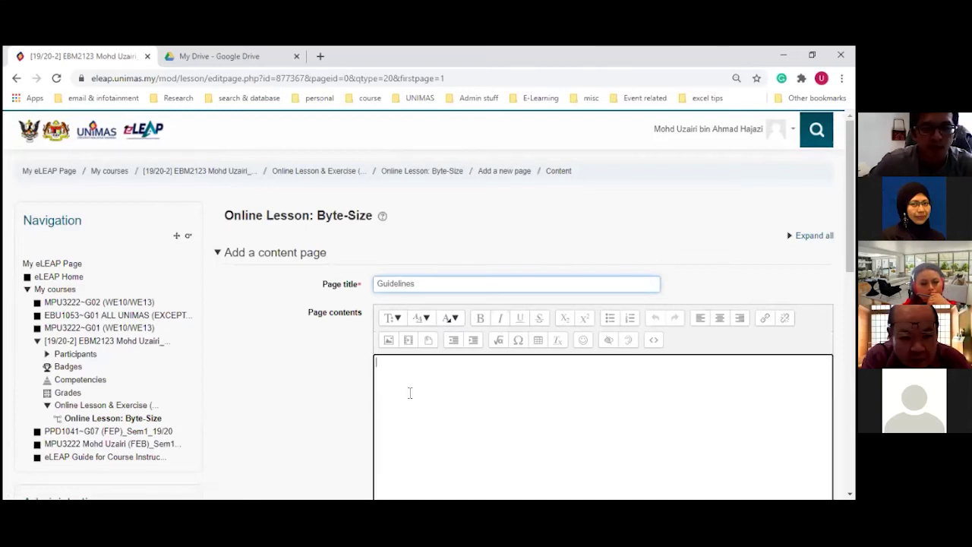
pyautogui.scroll(-3, 408, 369)
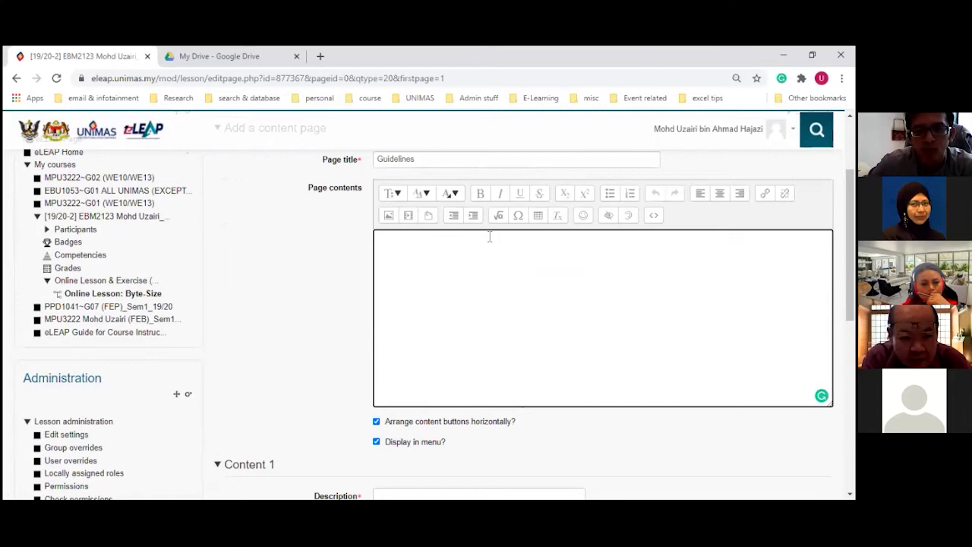
pyautogui.scroll(3, 423, 367)
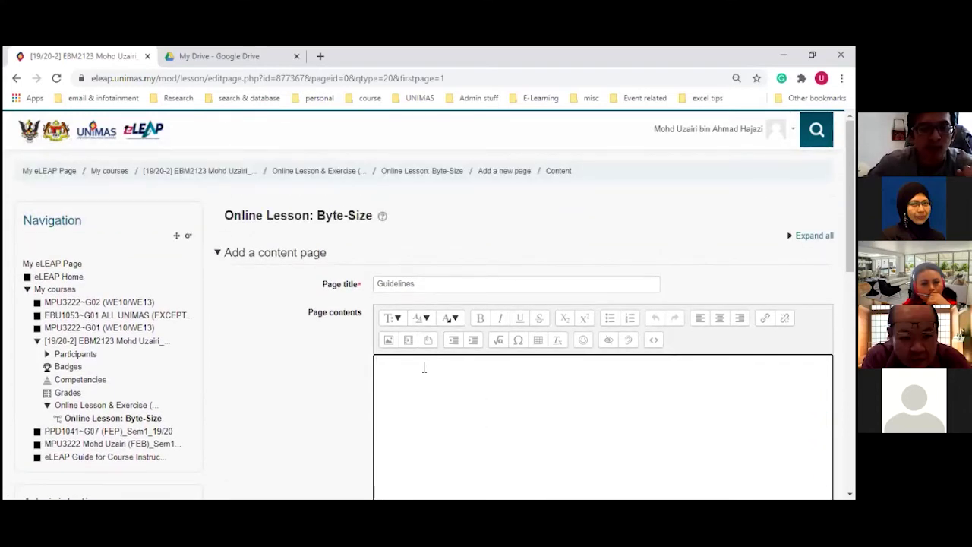
# Step: Open the course section in a separate browser tab and bring up Online Lesson: Linear Programming in its expanded edit view
pyautogui.rightClick(286, 172)
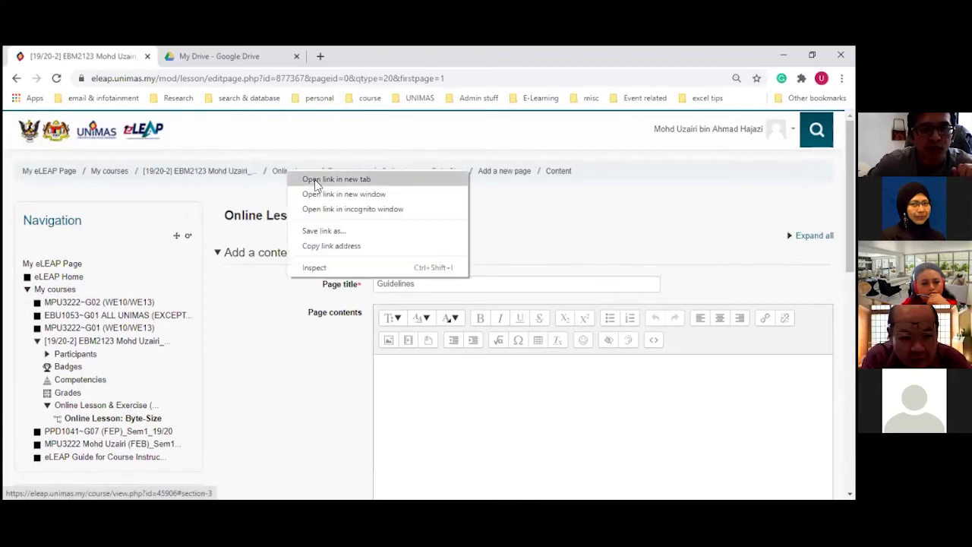
pyautogui.click(315, 179)
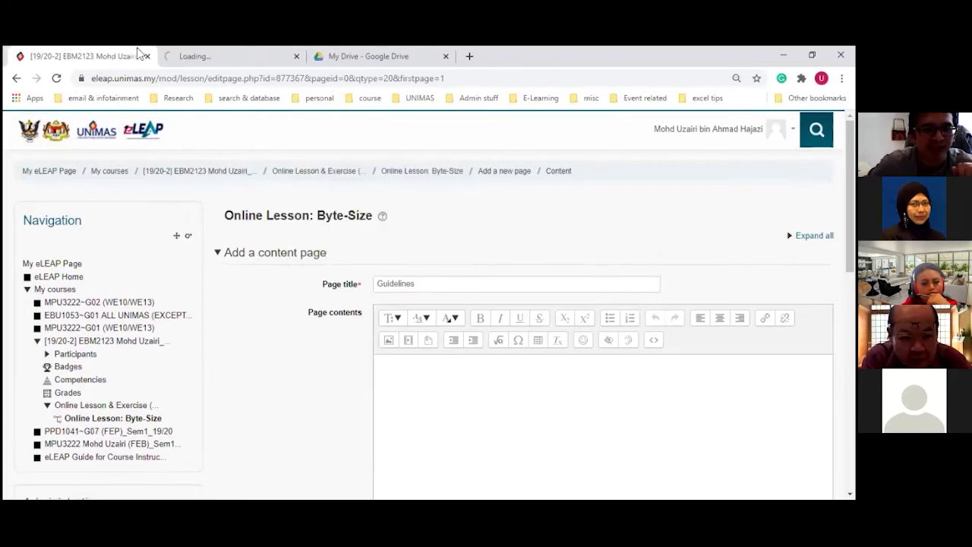
pyautogui.hotkey('ctrl', 'Tab')
pyautogui.scroll(-3, 306, 329)
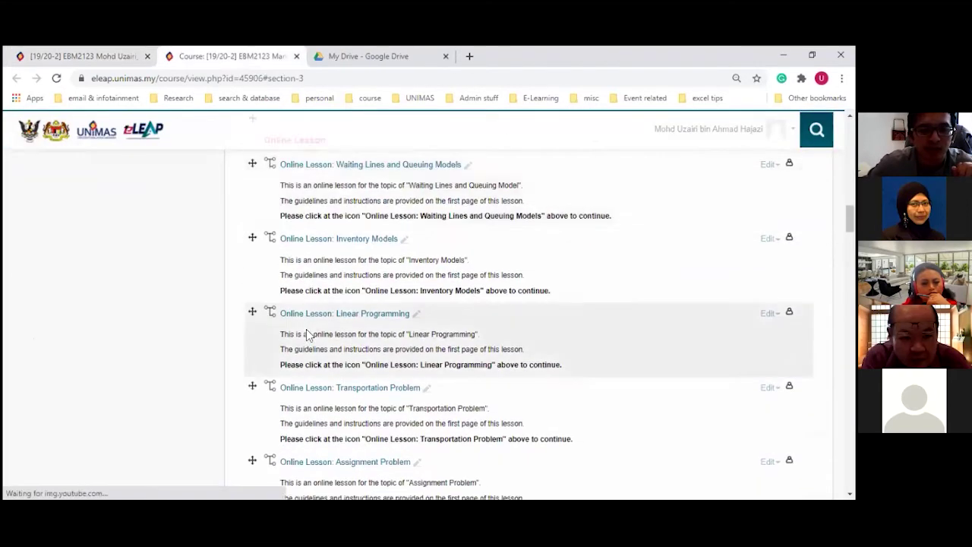
pyautogui.click(325, 322)
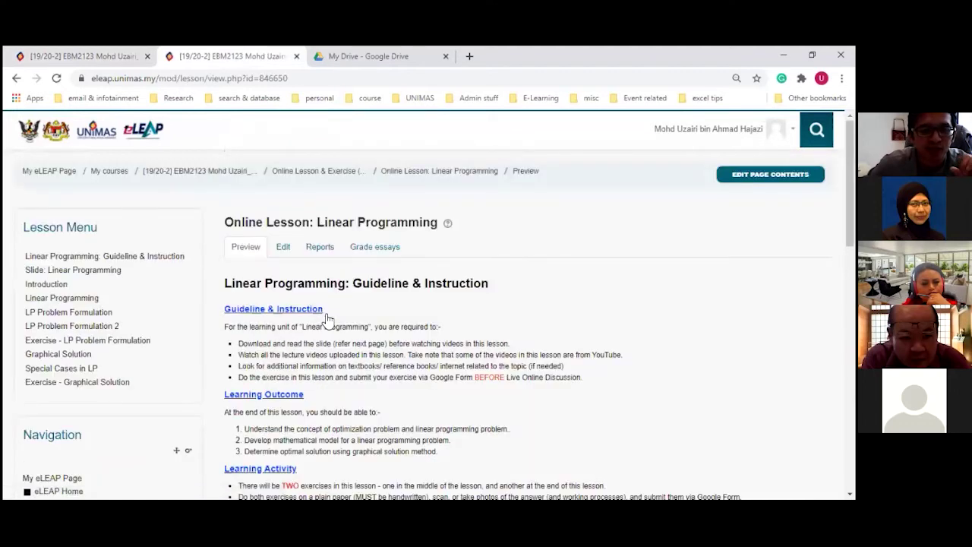
pyautogui.click(284, 248)
pyautogui.scroll(-2, 303, 319)
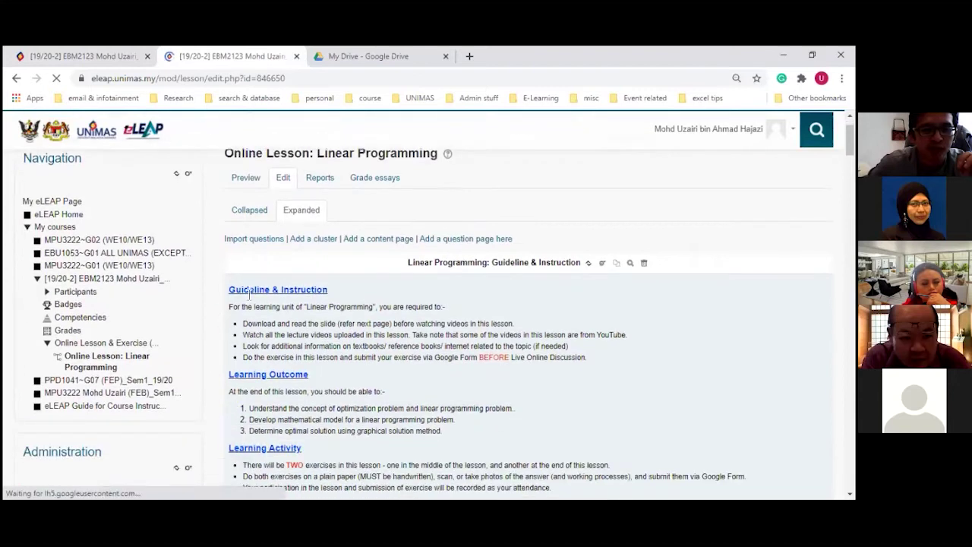
pyautogui.scroll(-3, 320, 373)
pyautogui.scroll(3, 322, 376)
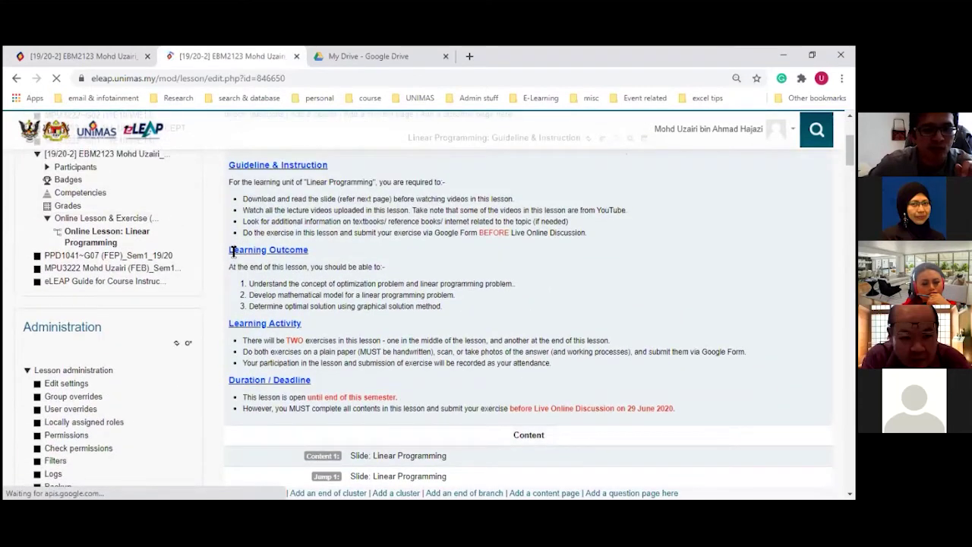
# Step: Copy the full Guideline & Instruction text from the Linear Programming lesson into the page contents of the new Guidelines page
pyautogui.moveTo(230, 227); pyautogui.dragTo(695, 464)
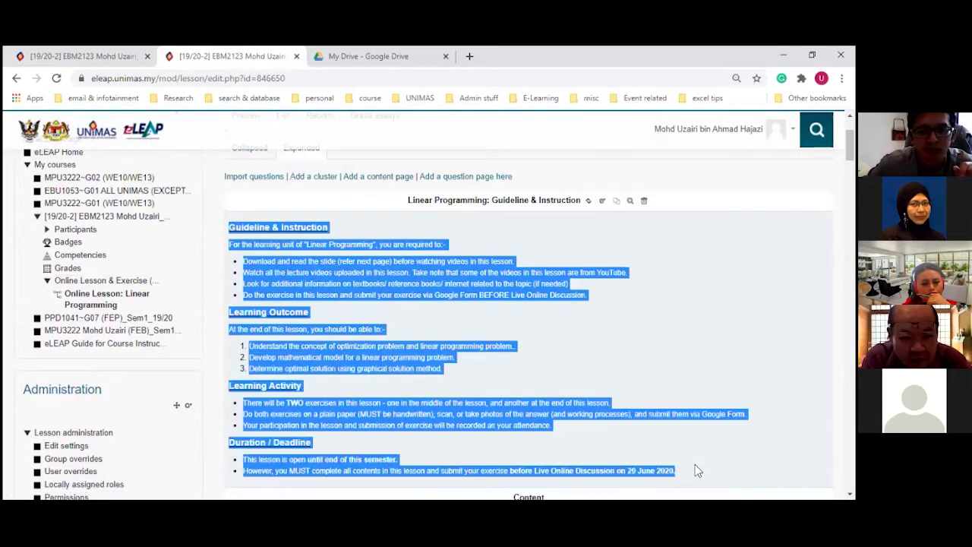
pyautogui.rightClick(497, 405)
pyautogui.click(518, 409)
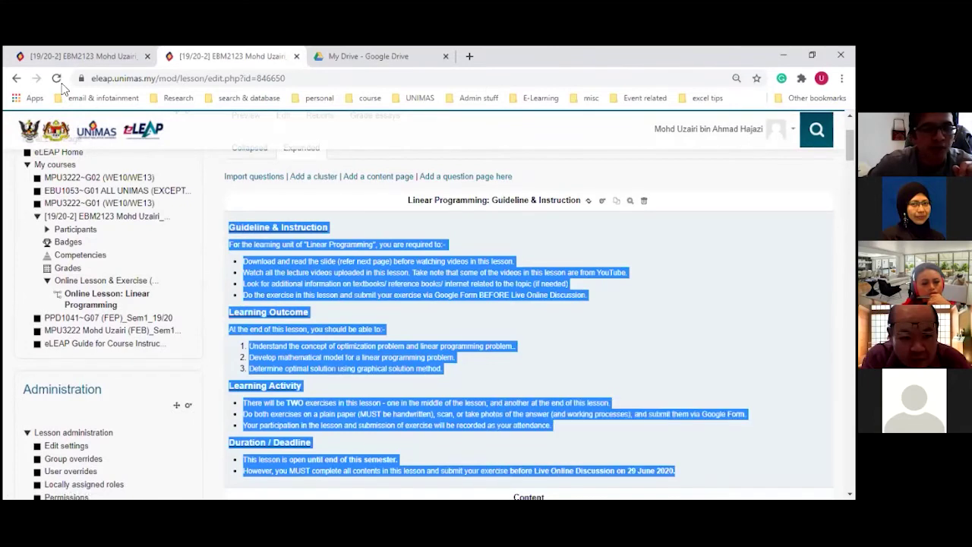
pyautogui.click(70, 55)
pyautogui.click(399, 373)
pyautogui.rightClick(401, 372)
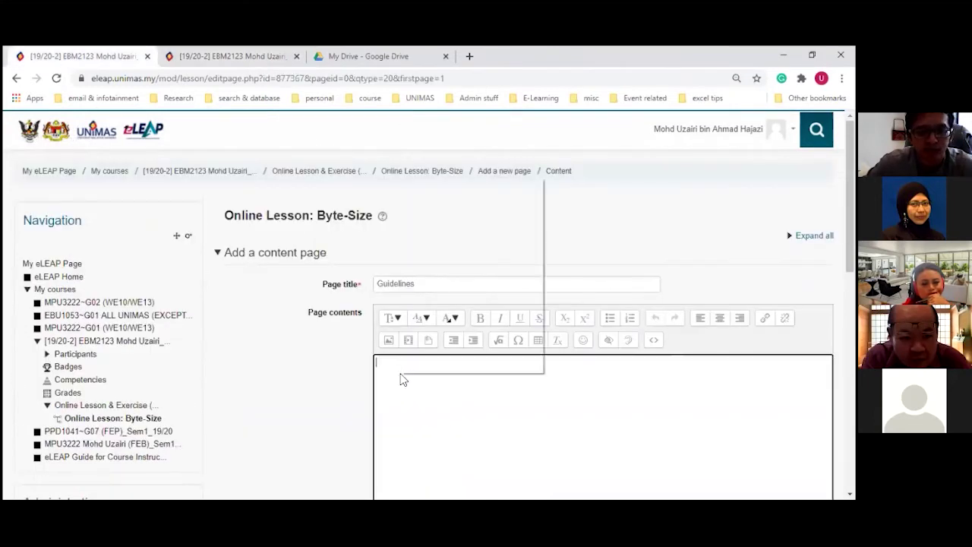
pyautogui.click(431, 399)
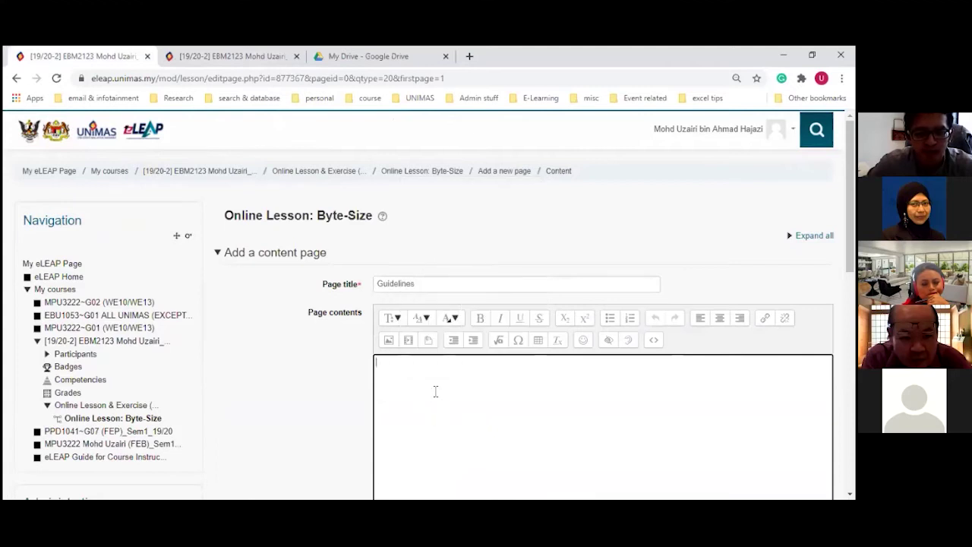
pyautogui.hotkey('ctrl', 'v')
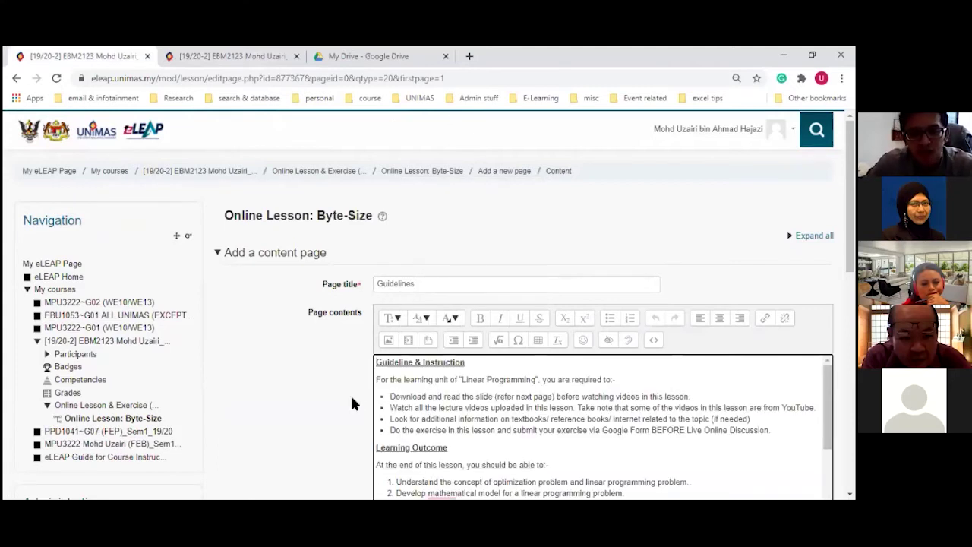
# Step: Colour the "Guideline & Instruction" heading in the page contents red
pyautogui.scroll(-2, 358, 402)
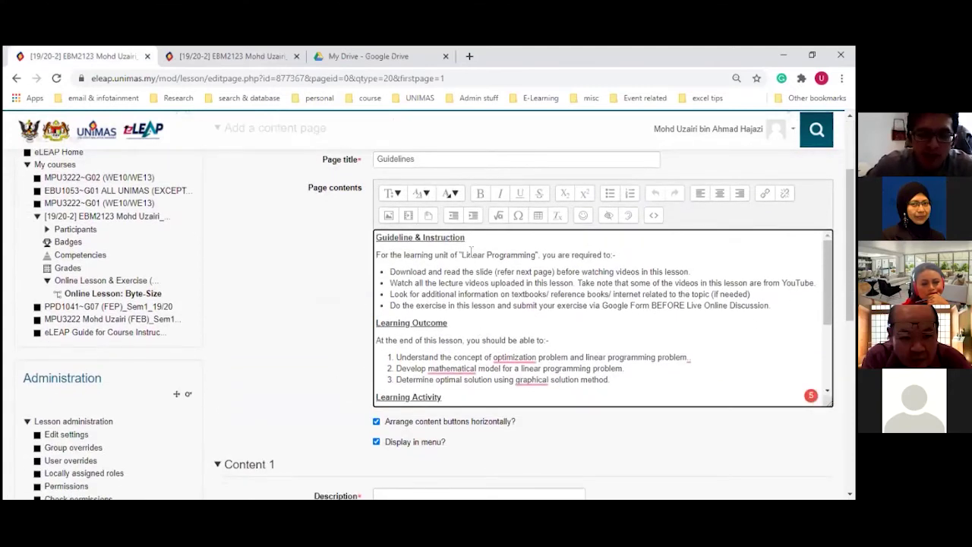
pyautogui.moveTo(471, 238); pyautogui.dragTo(459, 241)
pyautogui.moveTo(397, 242); pyautogui.dragTo(377, 248)
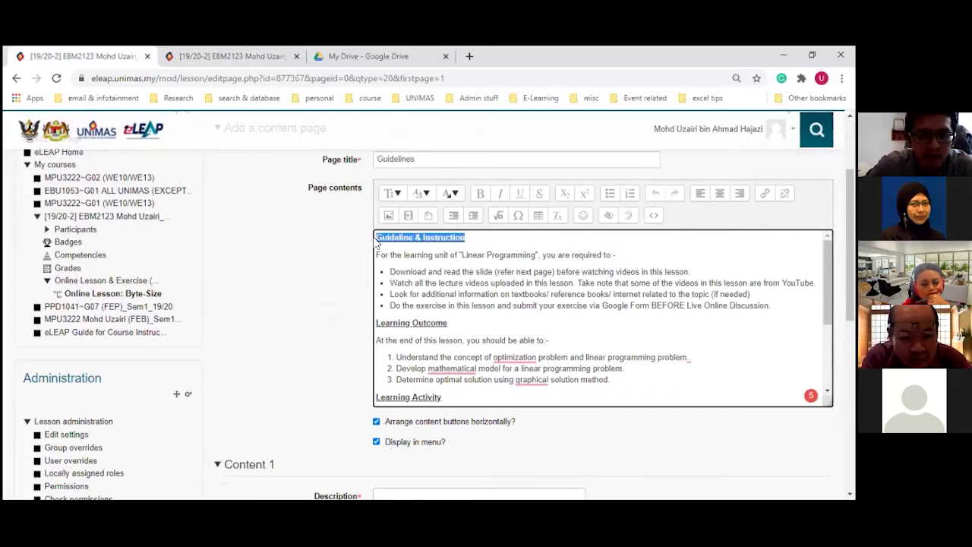
pyautogui.click(455, 195)
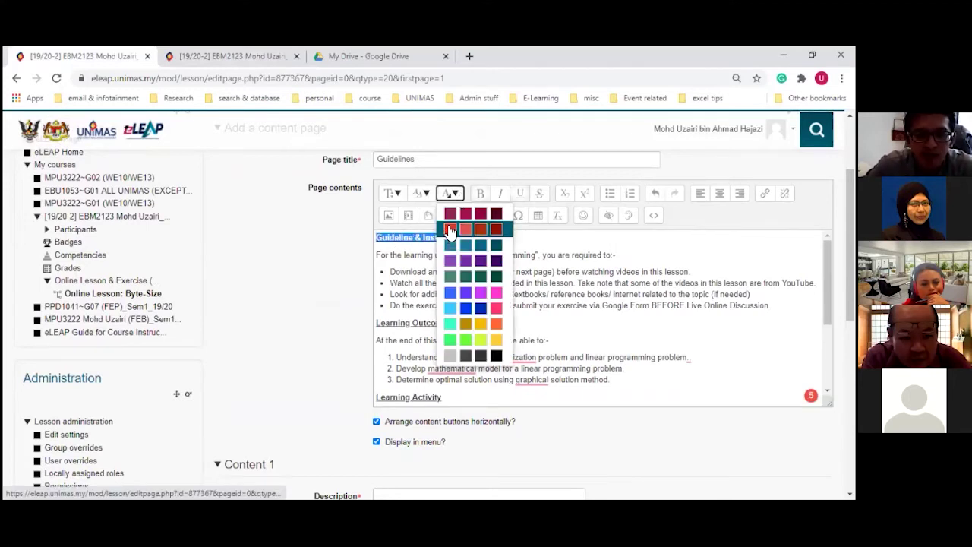
pyautogui.click(449, 229)
pyautogui.moveTo(469, 239); pyautogui.dragTo(377, 237)
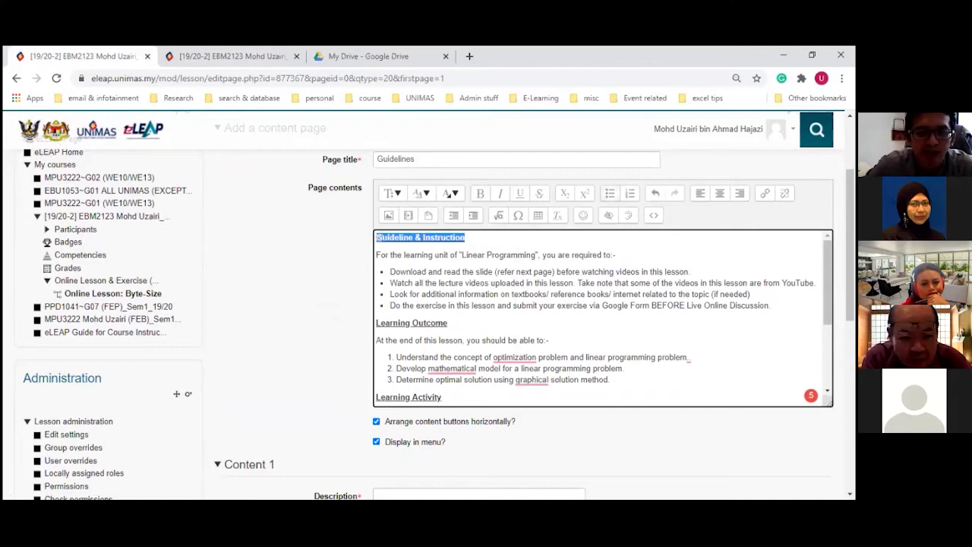
pyautogui.click(499, 332)
# Step: Review the pasted guideline text through Duration / Deadline and the Content 1 to Content 5 sections below it
pyautogui.scroll(-3, 498, 332)
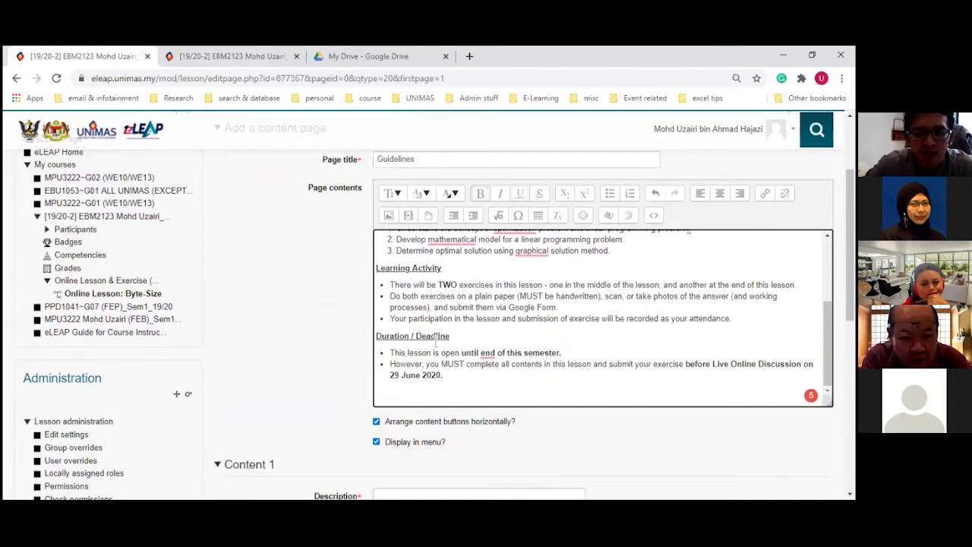
pyautogui.scroll(-1, 207, 354)
pyautogui.scroll(1, 329, 383)
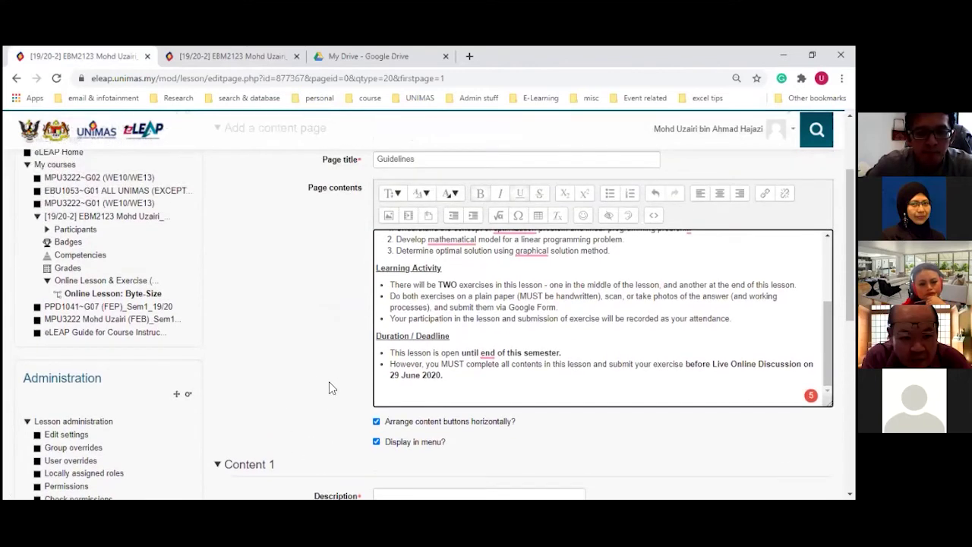
pyautogui.scroll(2, 330, 387)
pyautogui.scroll(-4, 329, 387)
pyautogui.scroll(2, 329, 387)
pyautogui.scroll(-3, 329, 388)
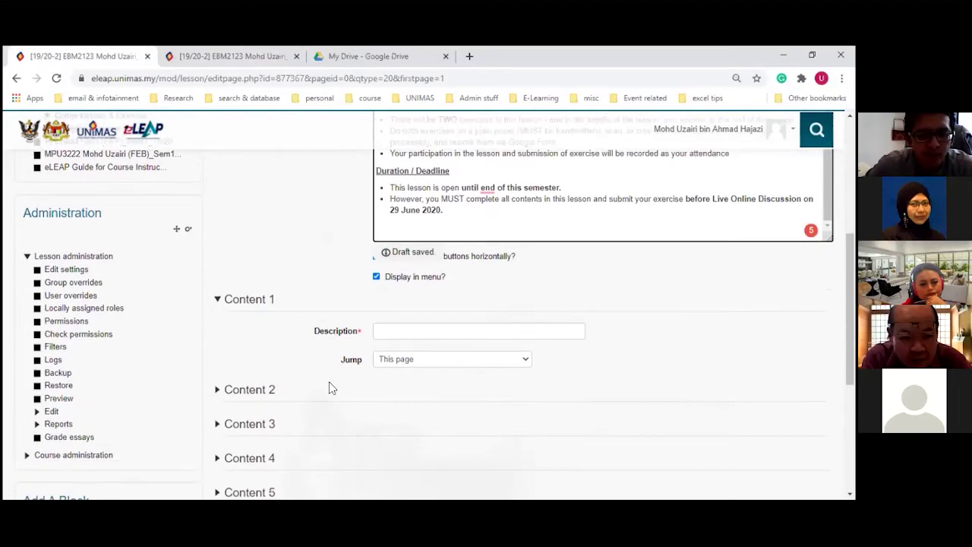
pyautogui.scroll(3, 329, 388)
pyautogui.scroll(-1, 329, 388)
pyautogui.scroll(3, 329, 387)
pyautogui.scroll(-2, 462, 399)
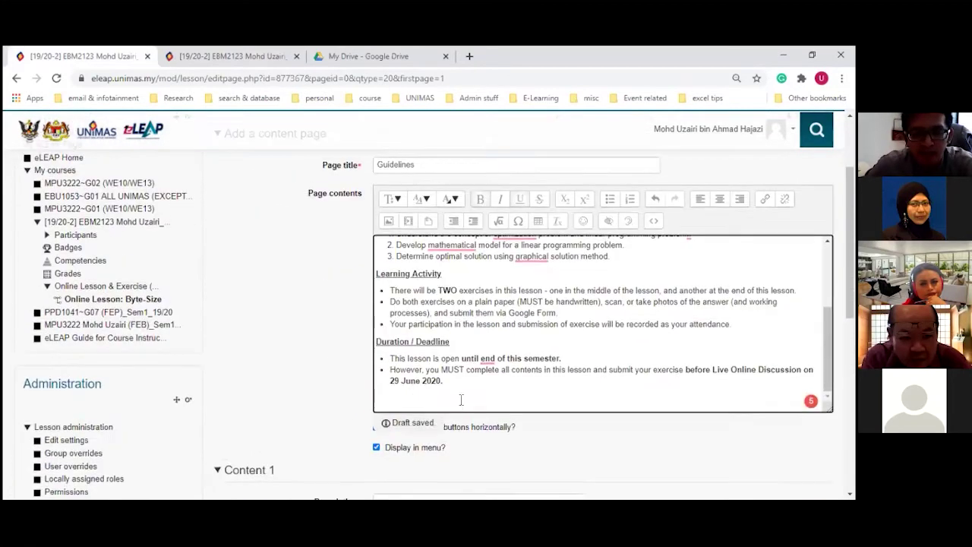
pyautogui.scroll(1, 546, 332)
# Step: Examine the Linear Programming lesson's guideline page with its content and jump entries, and return to the Content 1 section of the Guidelines page
pyautogui.click(228, 56)
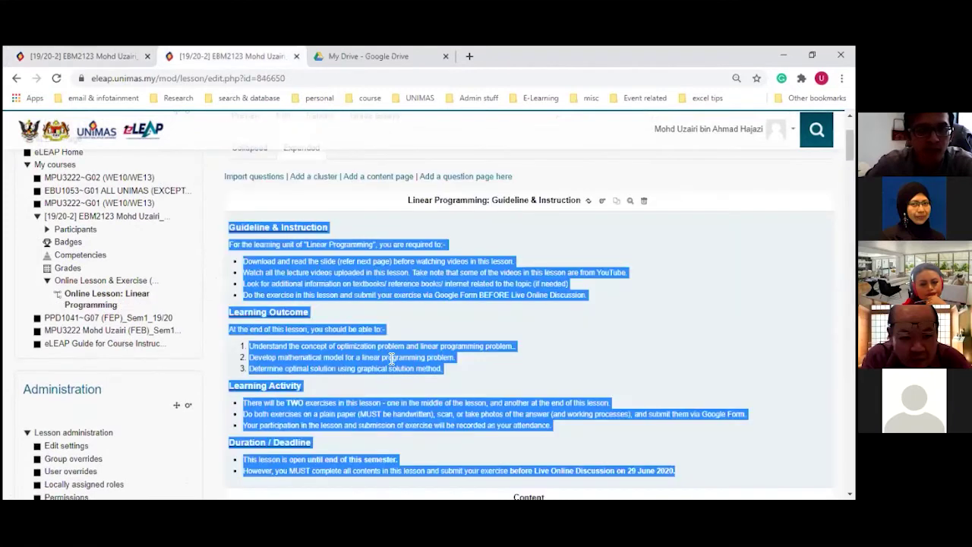
pyautogui.click(532, 313)
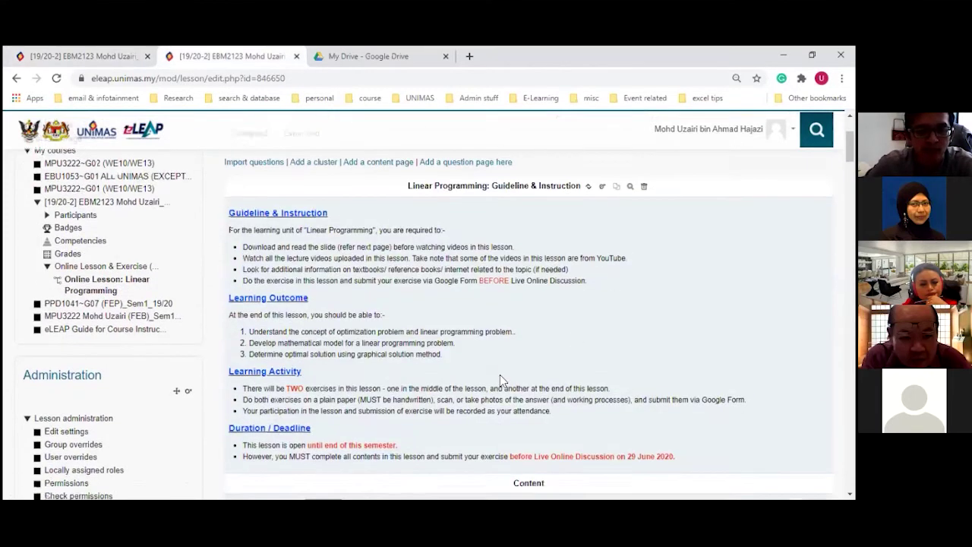
pyautogui.scroll(-1, 499, 374)
pyautogui.scroll(1, 427, 372)
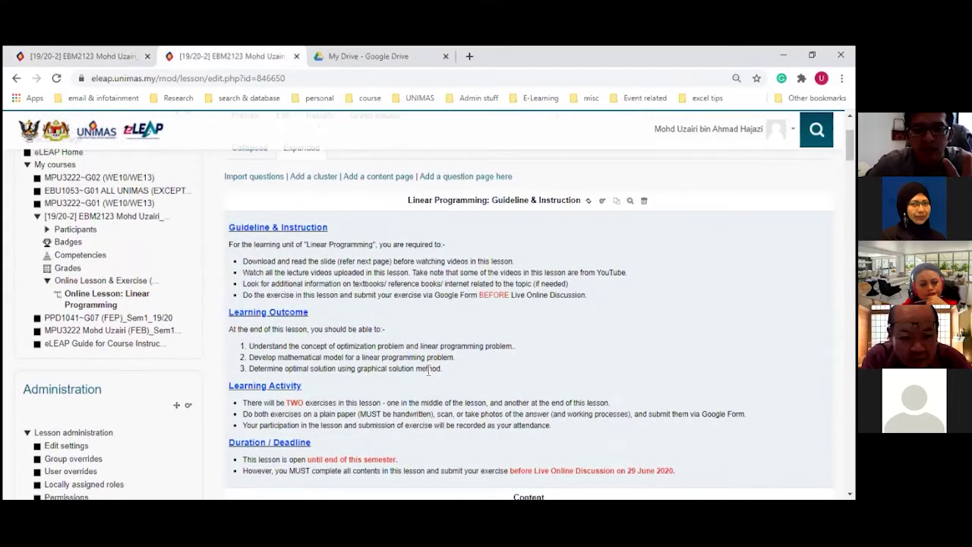
pyautogui.scroll(-1, 428, 372)
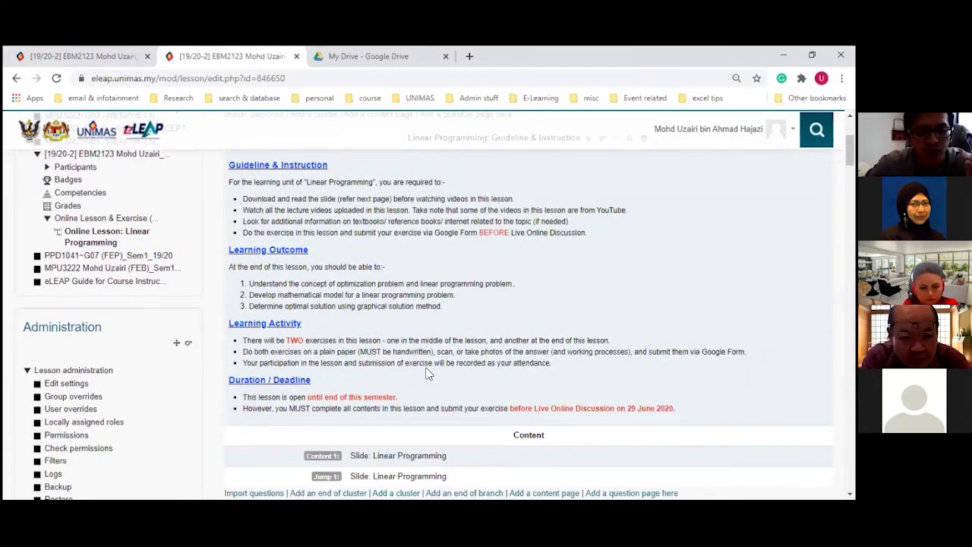
pyautogui.scroll(1, 427, 372)
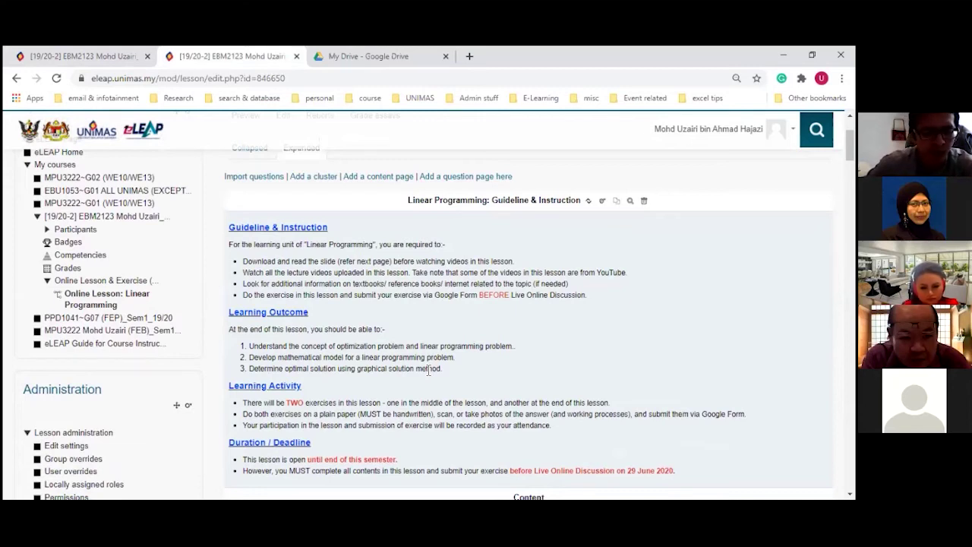
pyautogui.scroll(-2, 429, 370)
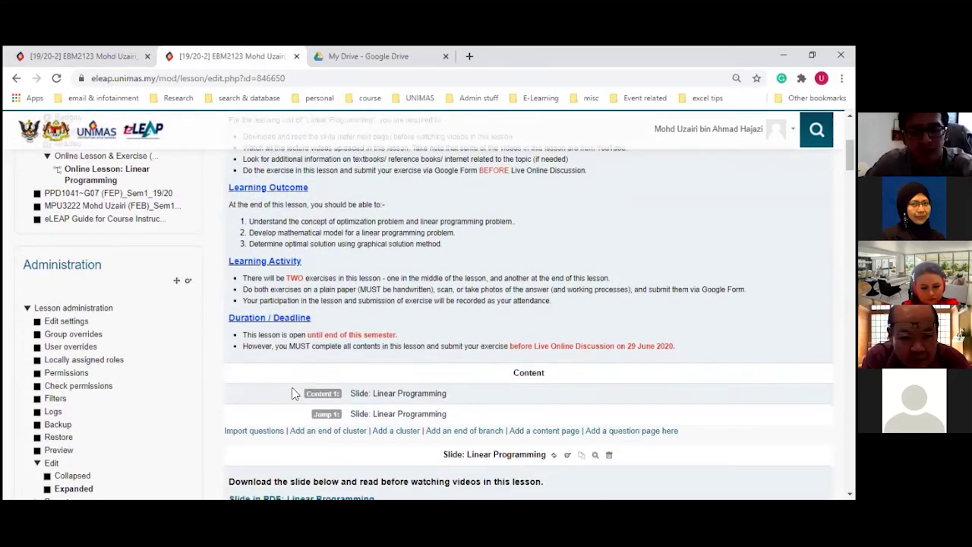
pyautogui.scroll(1, 261, 370)
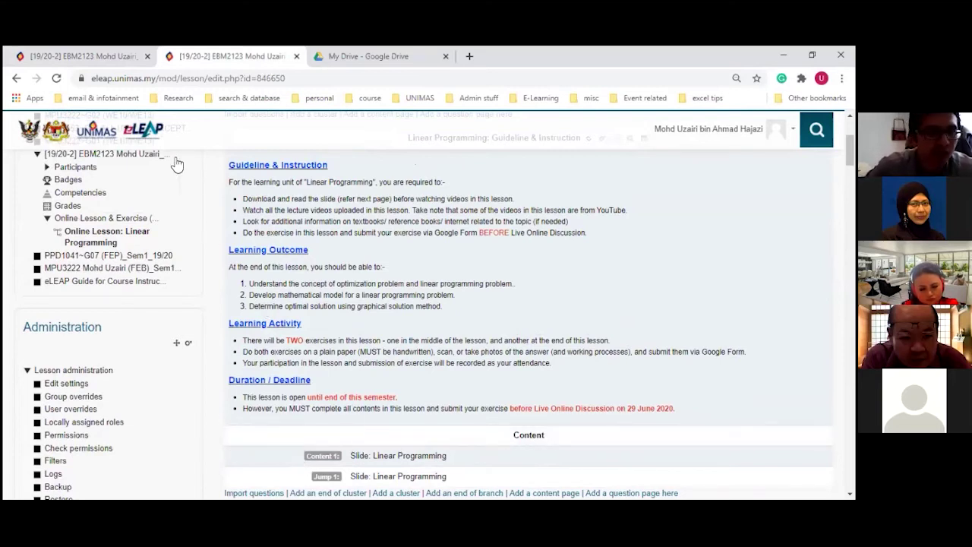
pyautogui.click(80, 56)
pyautogui.scroll(-4, 328, 436)
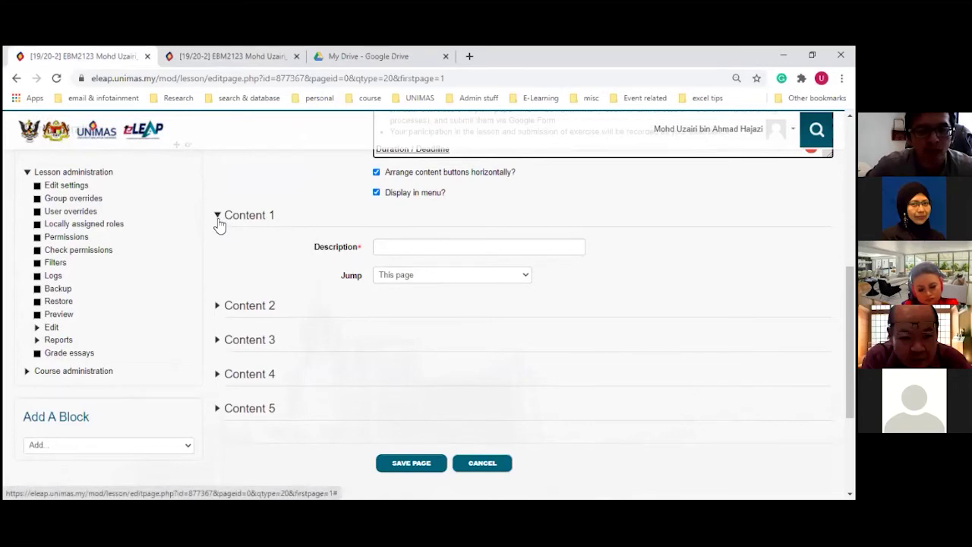
# Step: Set the Content 1 description of the Guidelines page to "Next: Slide" and its jump to Next page
pyautogui.scroll(3, 256, 370)
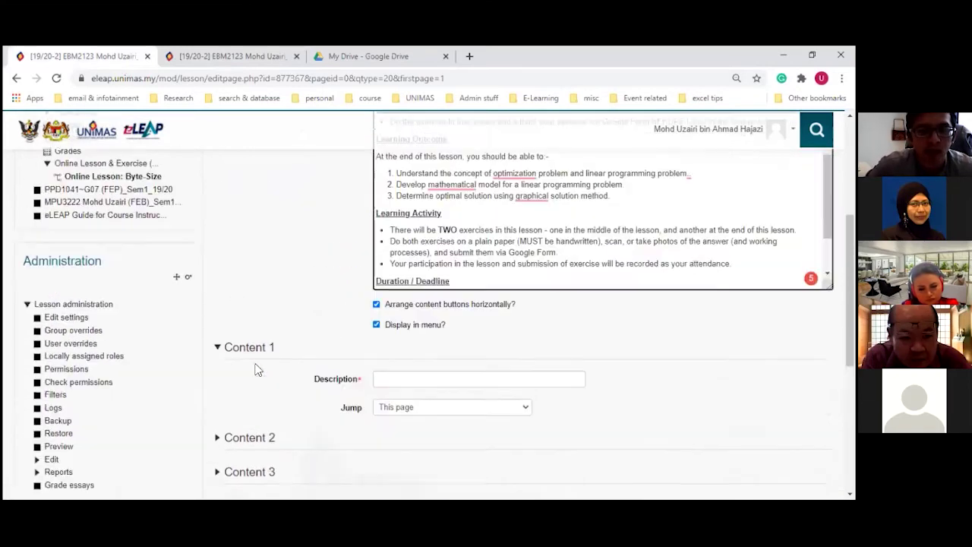
pyautogui.scroll(3, 256, 370)
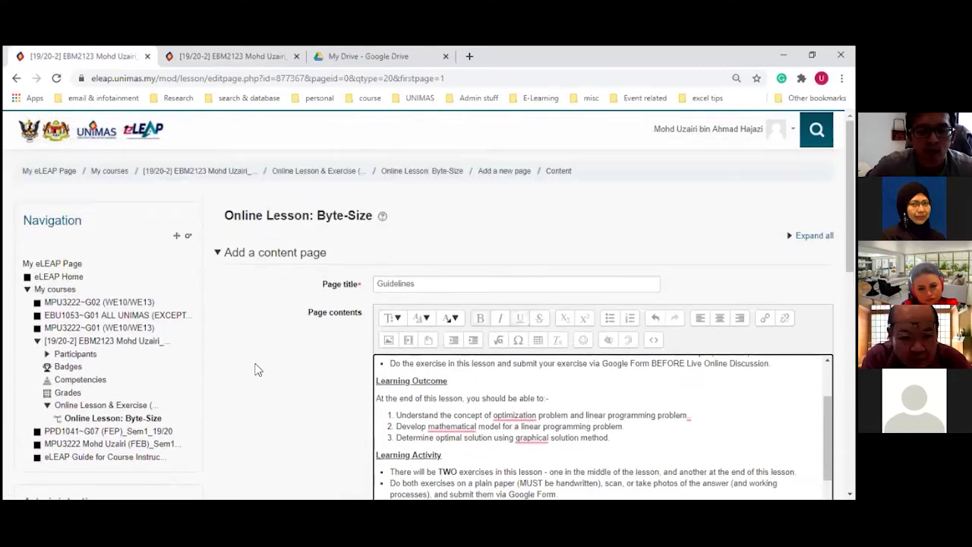
pyautogui.scroll(-2, 293, 398)
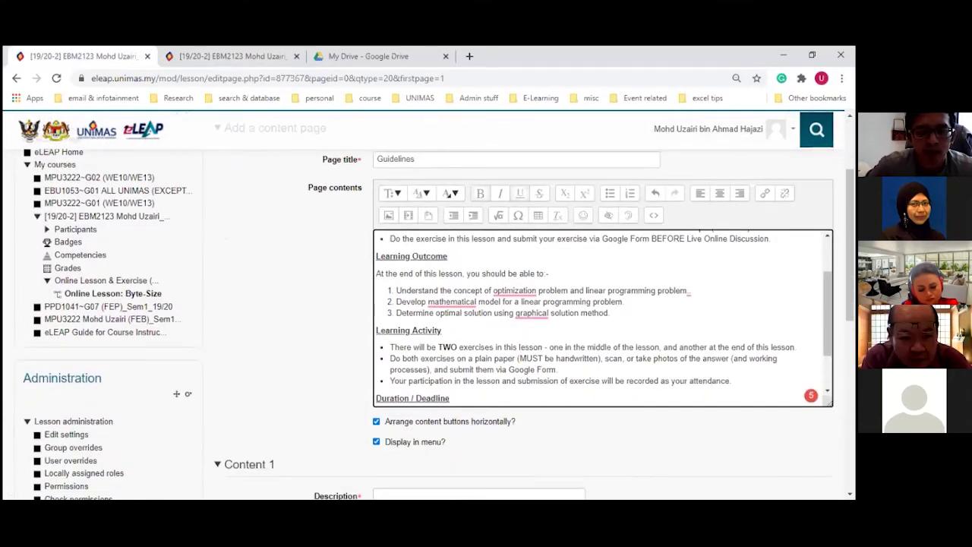
pyautogui.scroll(-5, 446, 288)
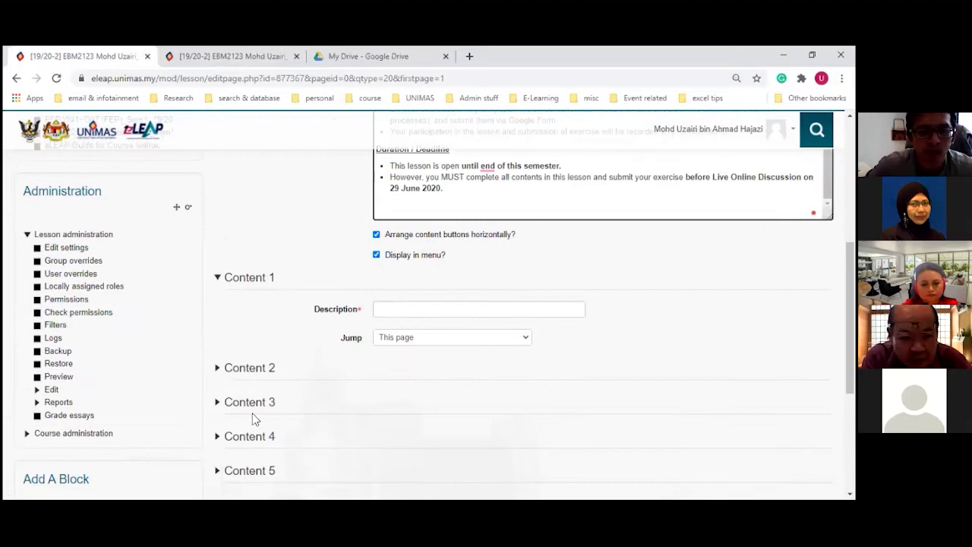
pyautogui.click(419, 310)
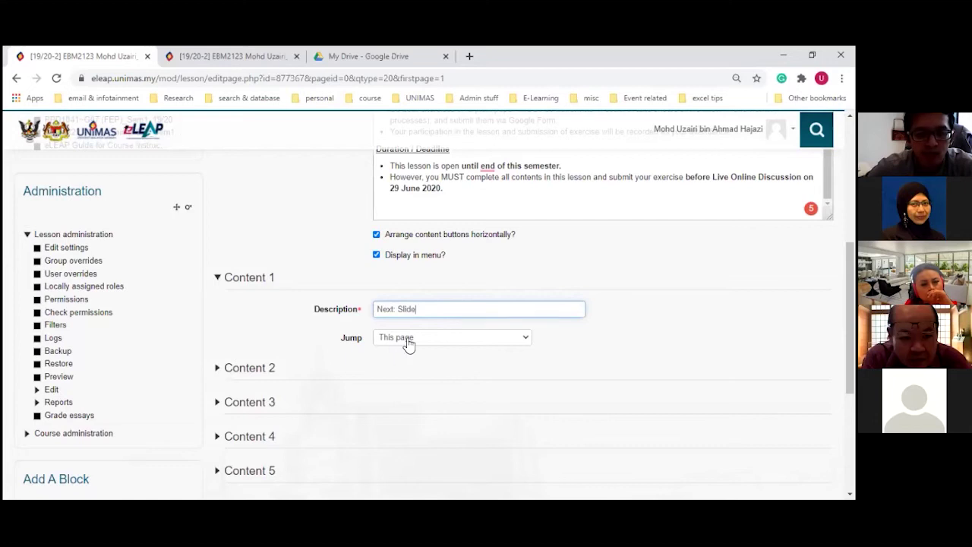
pyautogui.click(408, 342)
pyautogui.click(422, 362)
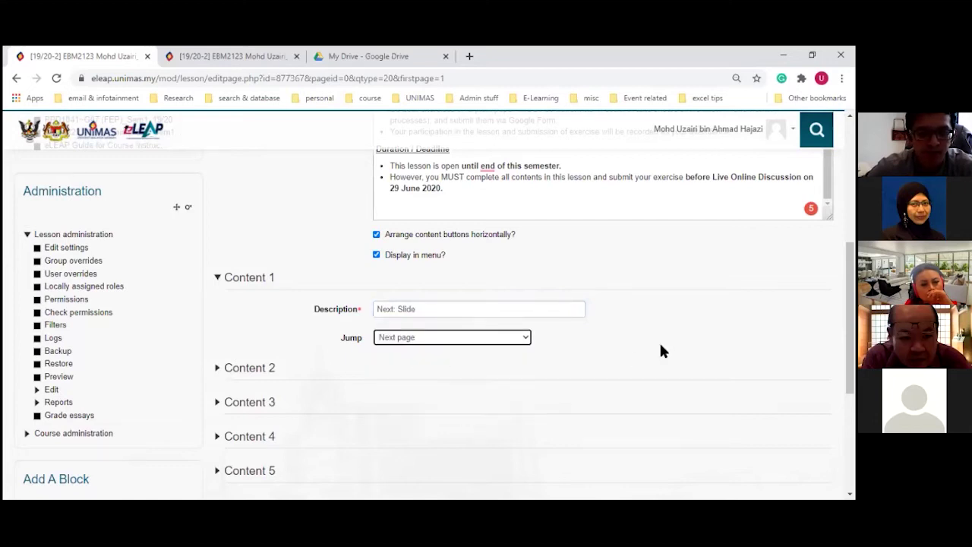
# Step: Check the pasted text and content settings of the Guidelines page, and save the page
pyautogui.scroll(4, 534, 363)
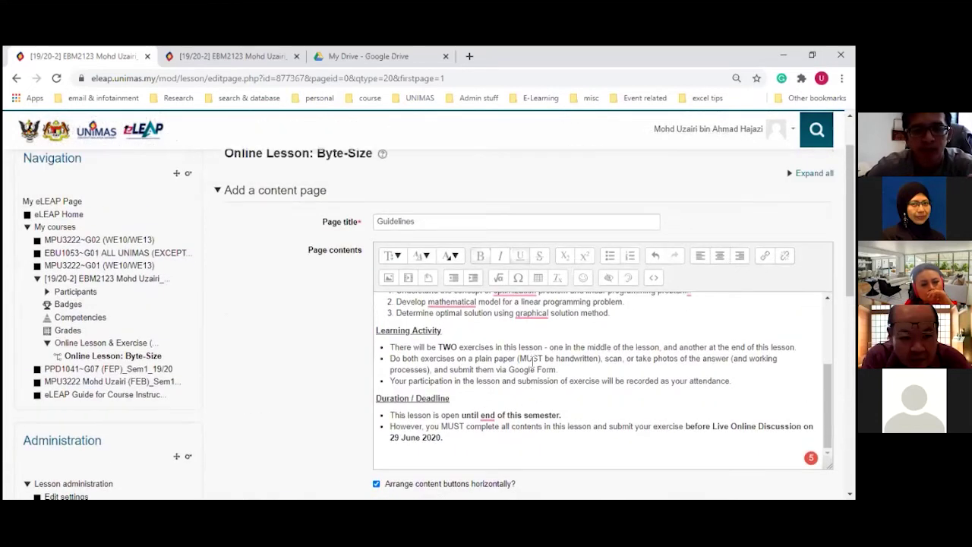
pyautogui.scroll(-3, 534, 360)
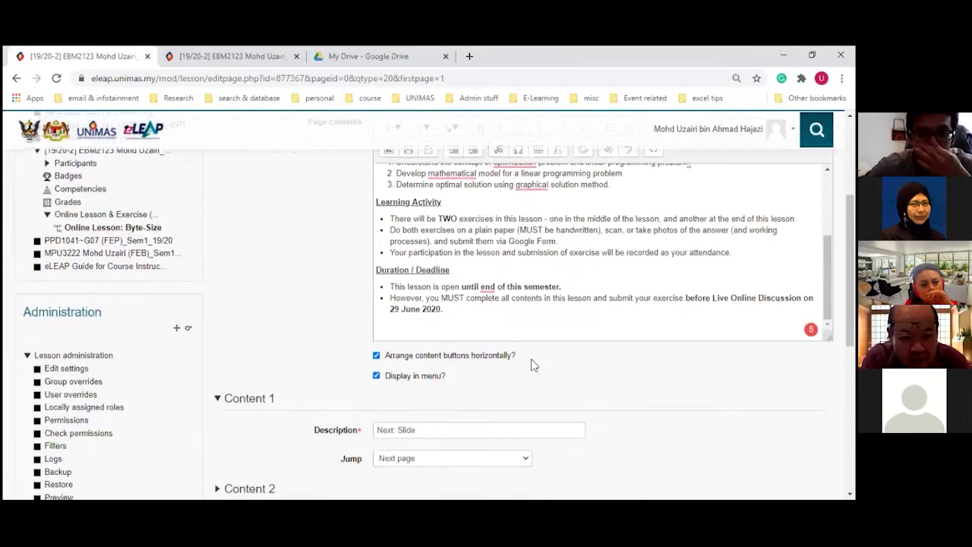
pyautogui.scroll(-2, 534, 363)
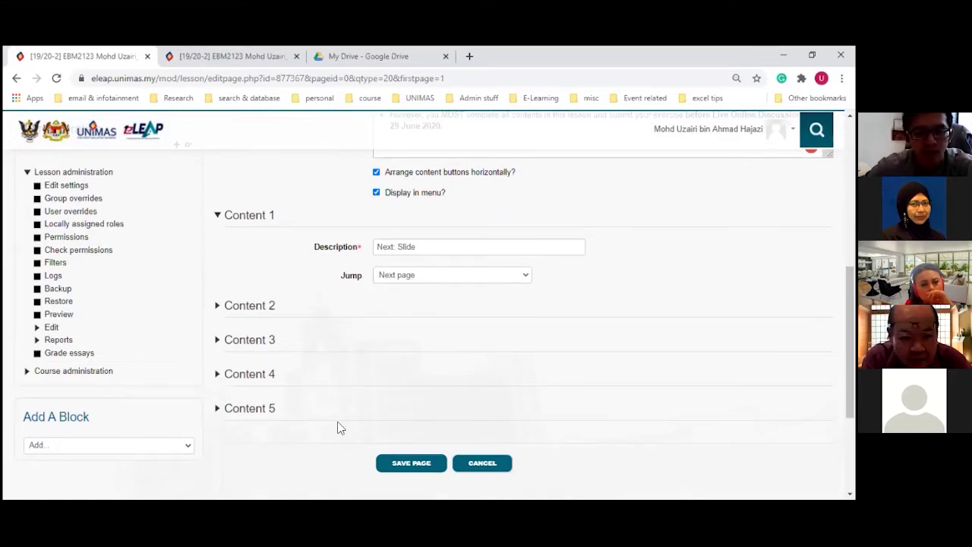
pyautogui.click(413, 463)
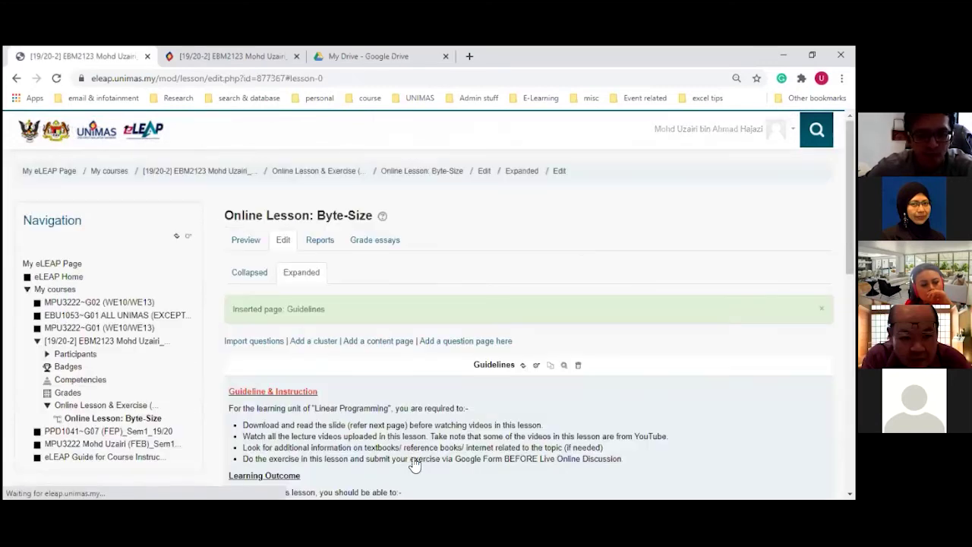
# Step: Add a second content page after the Guidelines page and title it "Slide: Byte-Size Lesson"
pyautogui.scroll(-3, 322, 407)
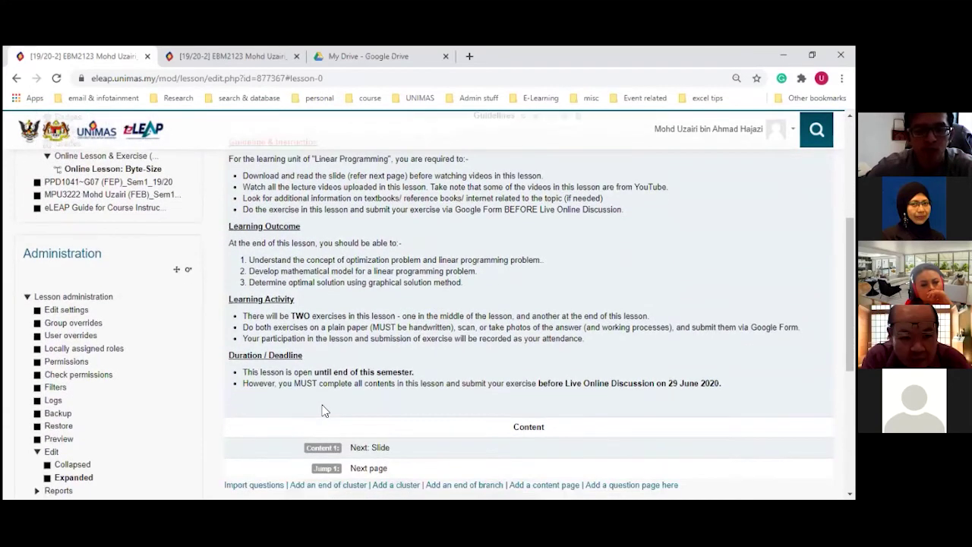
pyautogui.scroll(2, 323, 410)
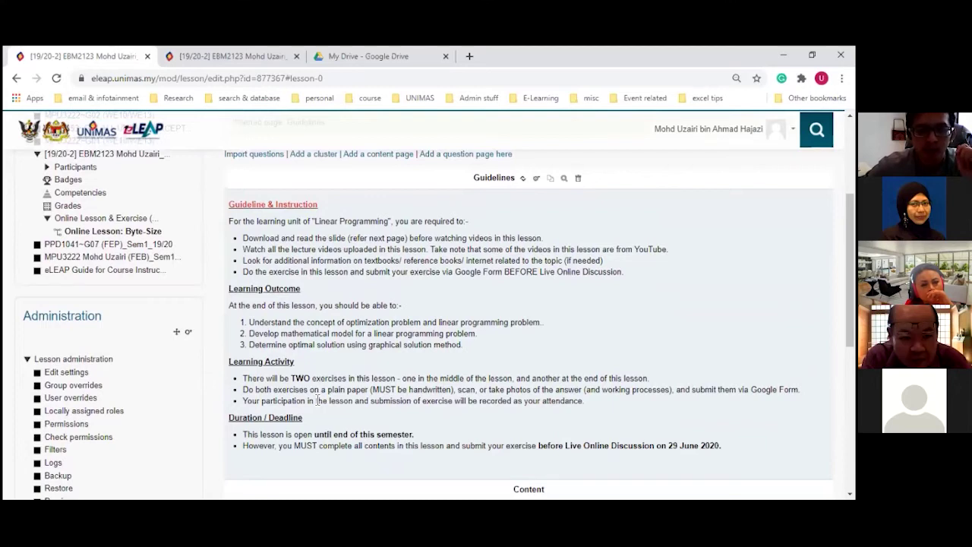
pyautogui.scroll(-2, 317, 401)
pyautogui.scroll(1, 326, 372)
pyautogui.scroll(-1, 327, 372)
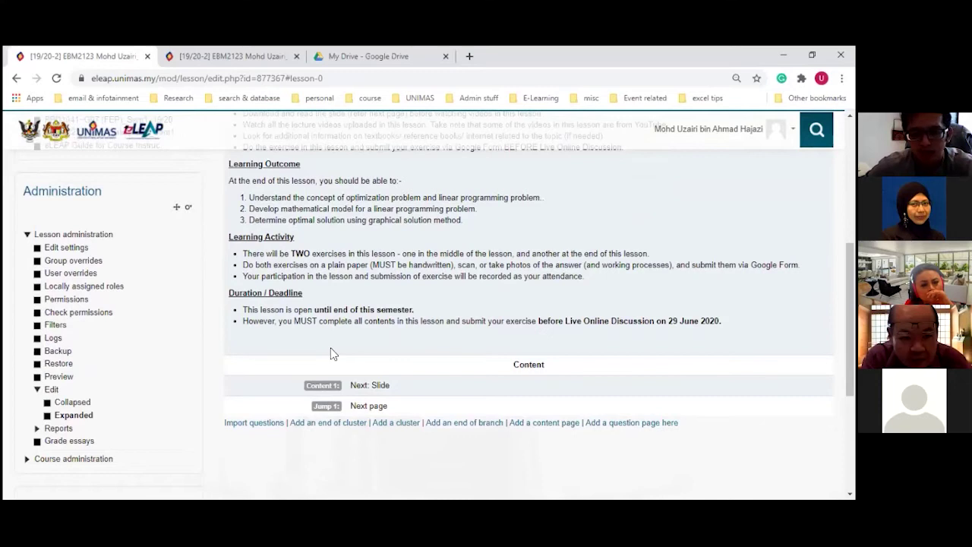
pyautogui.scroll(-1, 332, 353)
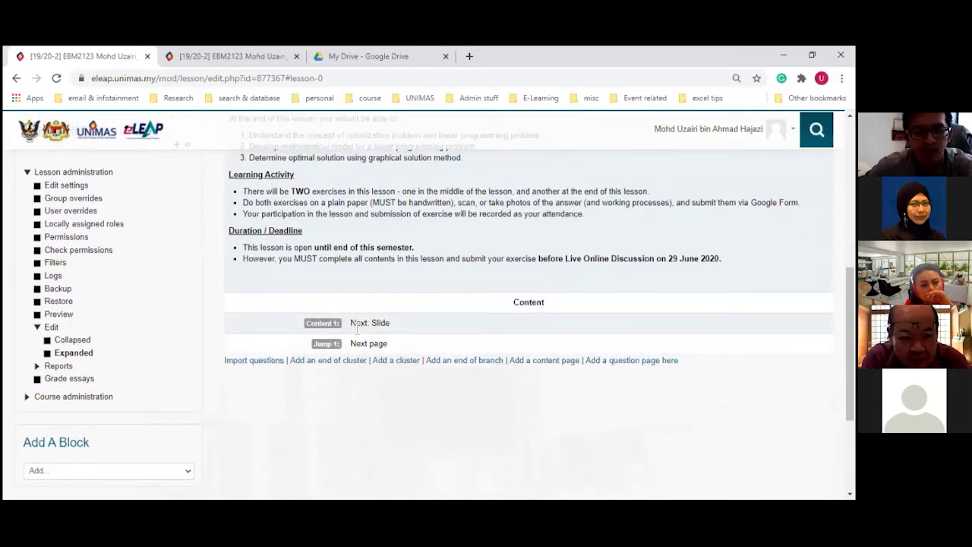
pyautogui.click(532, 369)
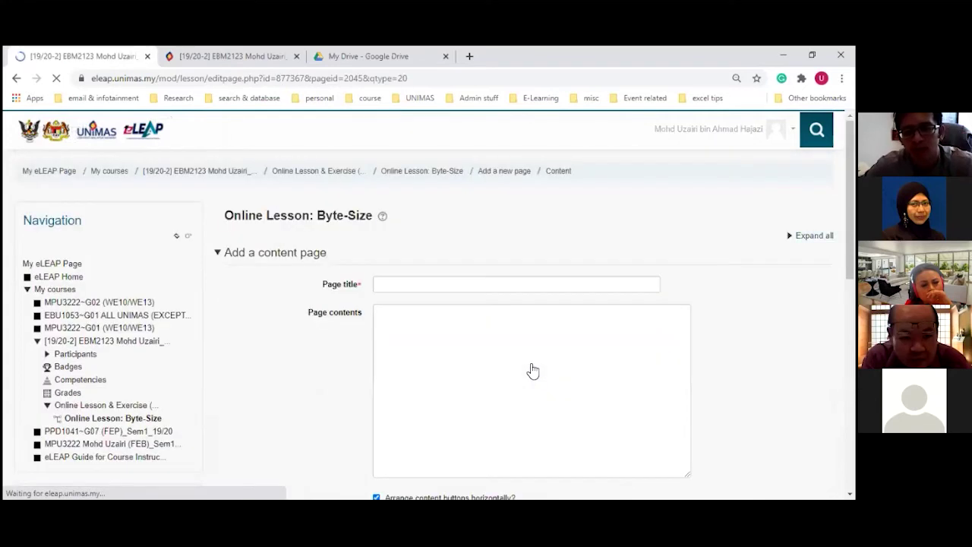
pyautogui.click(407, 285)
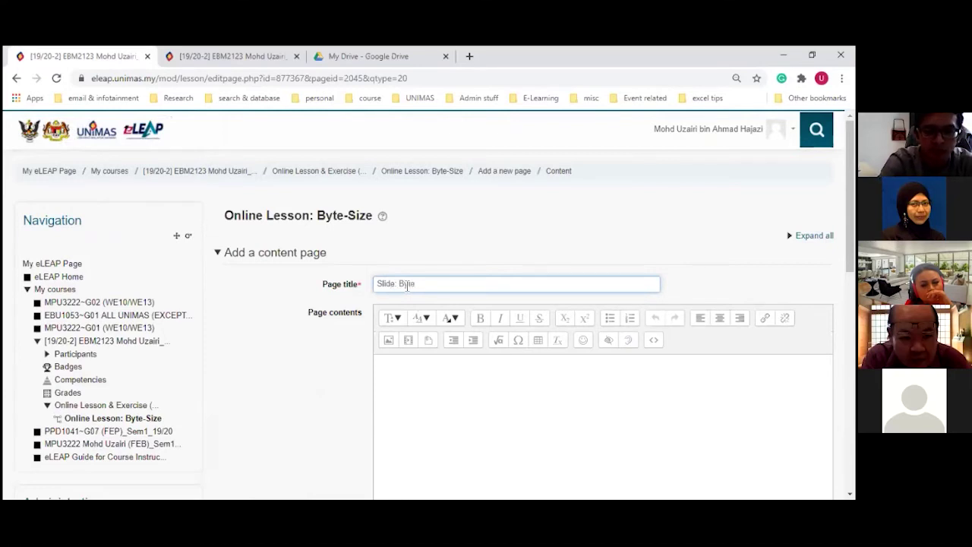
pyautogui.write('Slide: Byte-Size Lesson')
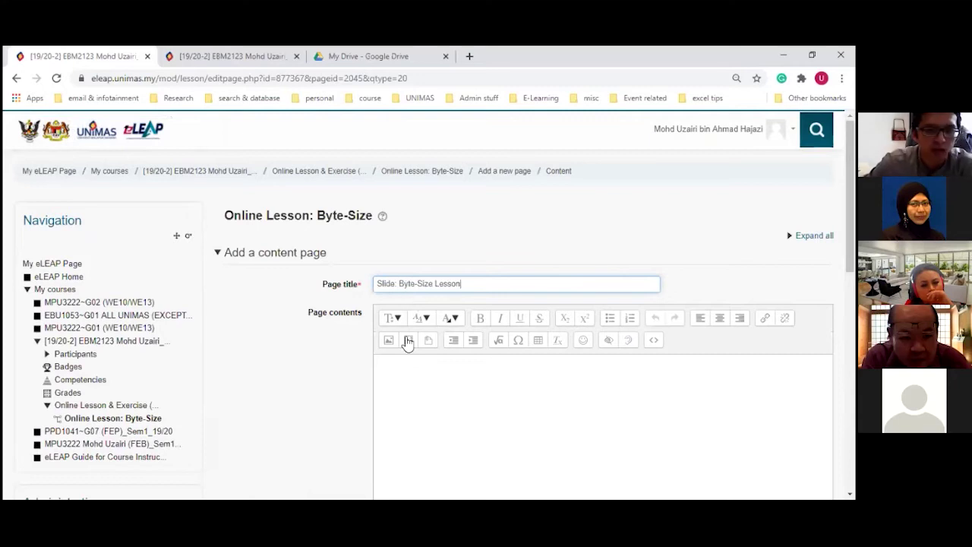
# Step: Write "Download and read the slide before proceed to next lesson page." in the page contents
pyautogui.click(401, 395)
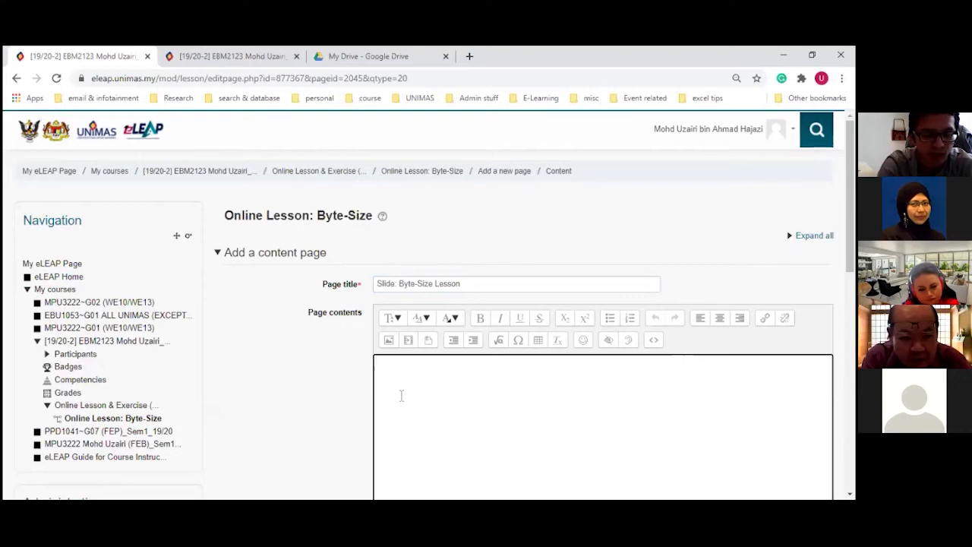
pyautogui.write('Download')
pyautogui.press('BackSpace')
pyautogui.press('BackSpace')
pyautogui.press('BackSpace')
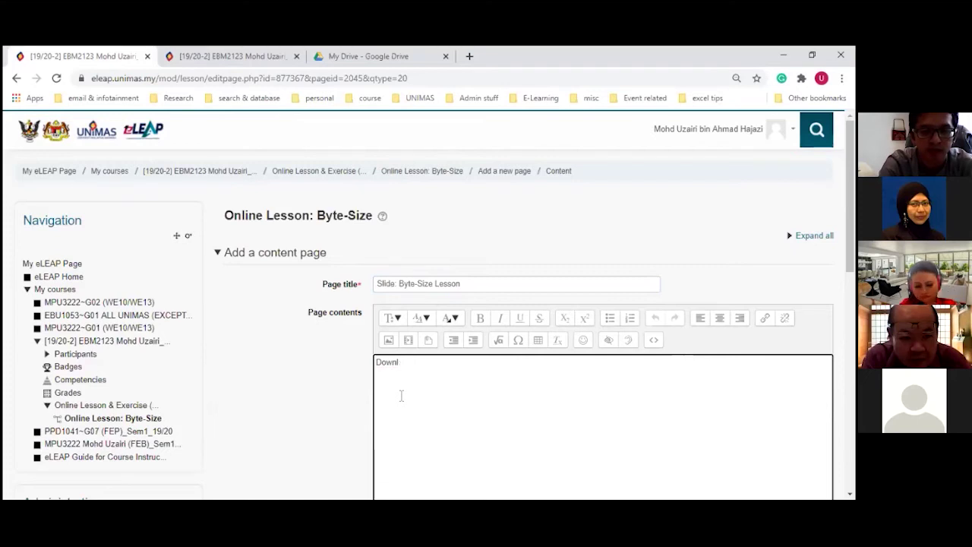
pyautogui.write('oad and read the slide')
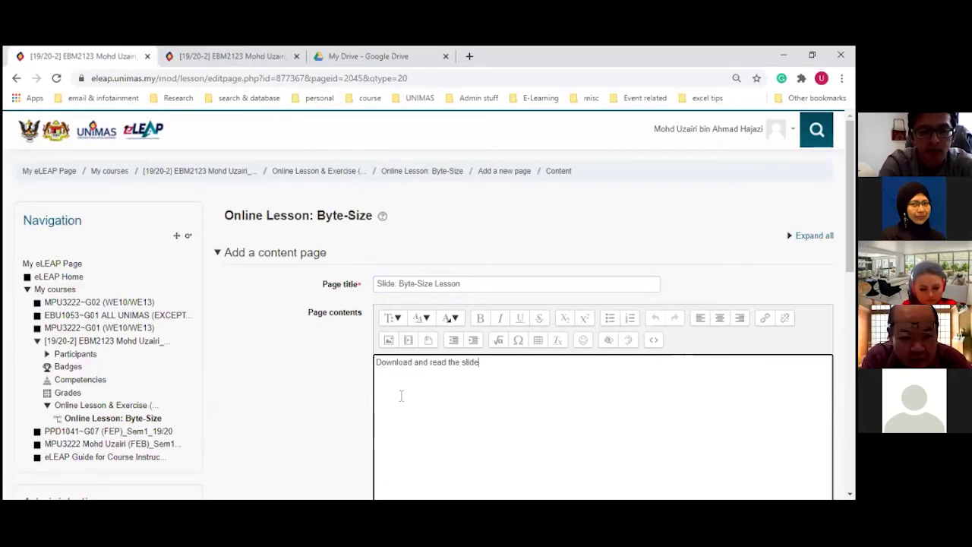
pyautogui.write(' before')
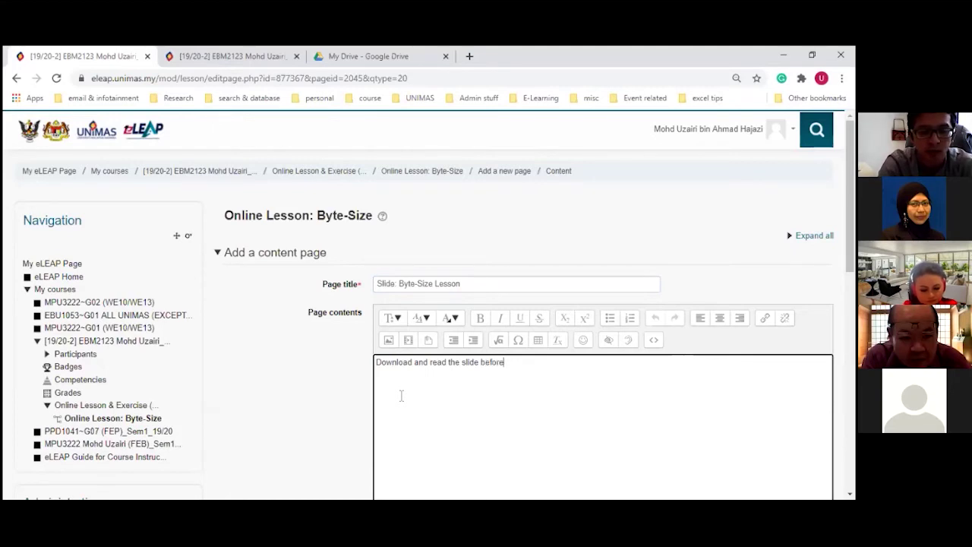
pyautogui.write(' procee')
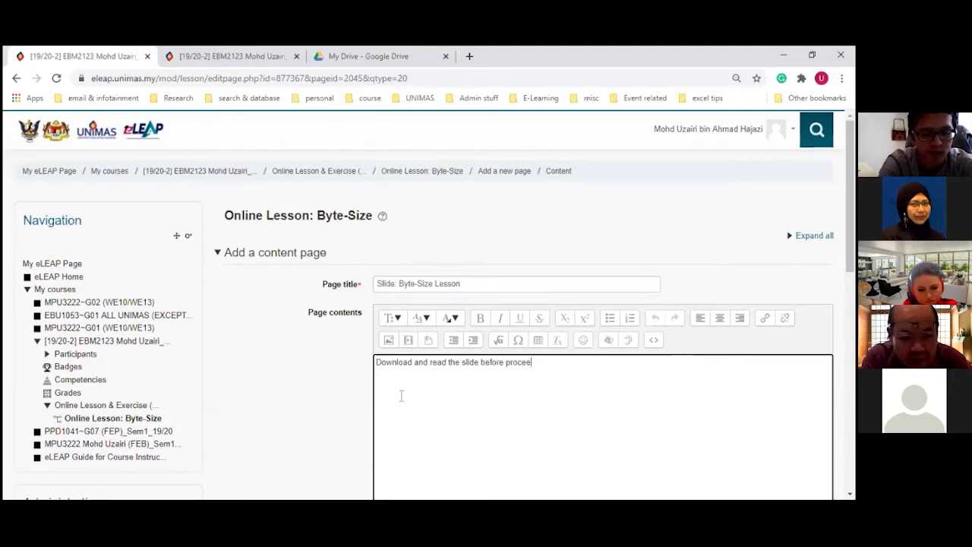
pyautogui.write('d to nex')
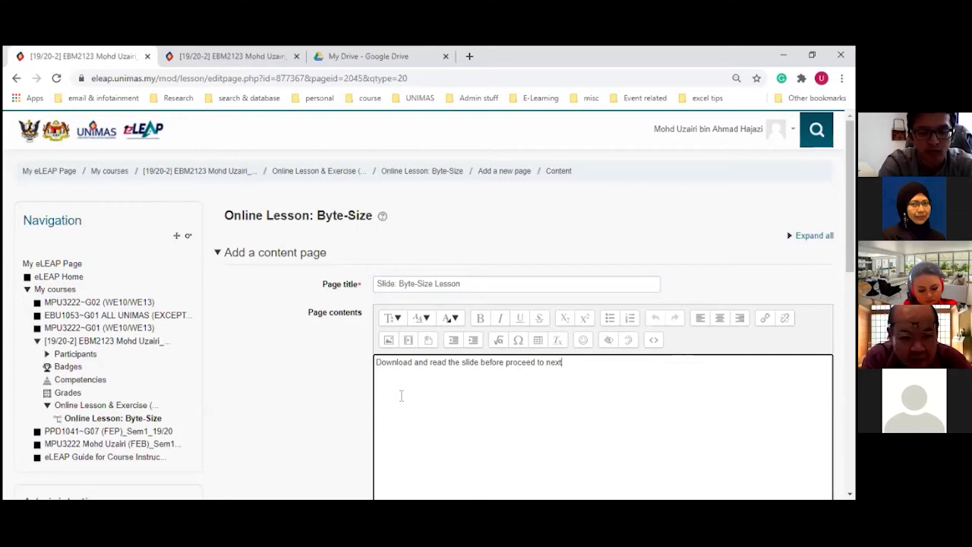
pyautogui.write('t ')
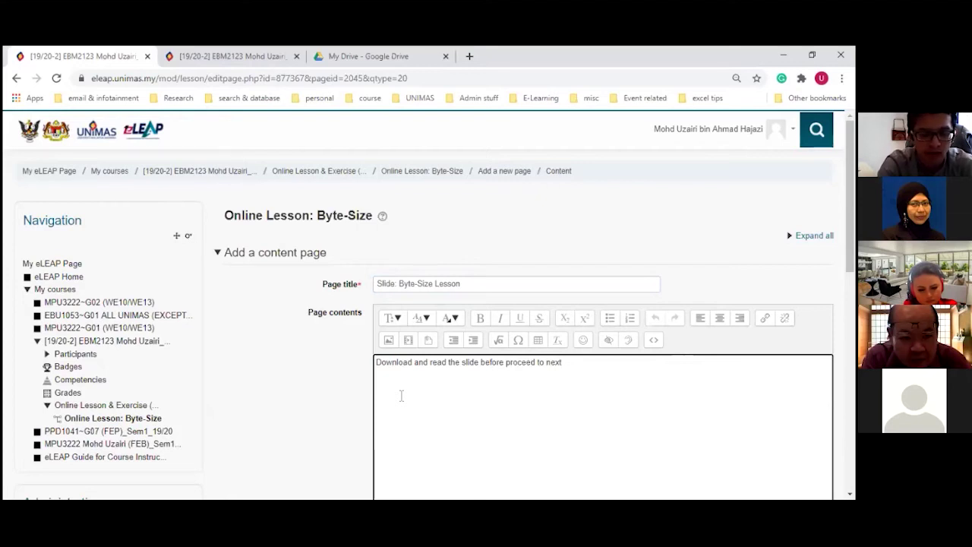
pyautogui.write('lesson page.')
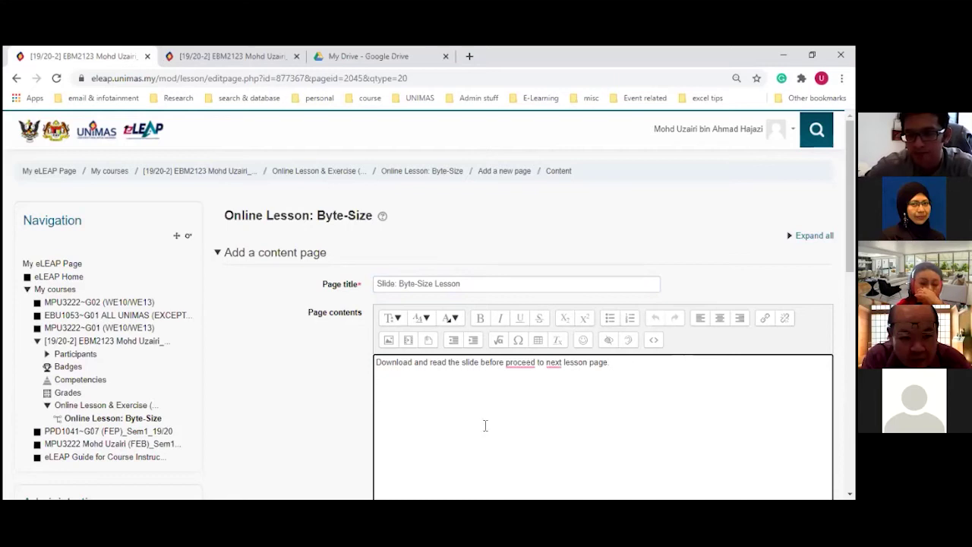
# Step: Add the line "Slide: Byte-Size Lesson" below the download instruction in the page contents
pyautogui.scroll(-1, 485, 425)
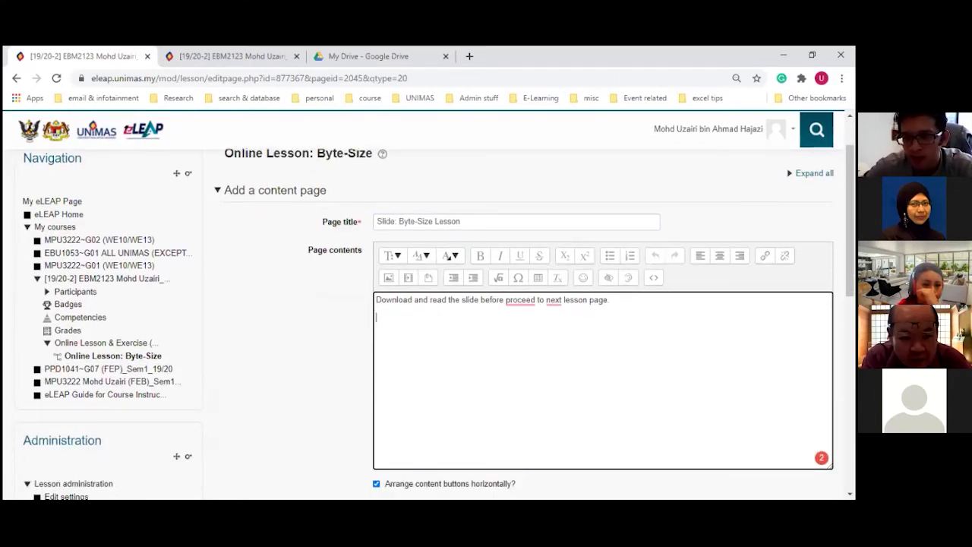
pyautogui.write('Slide: ')
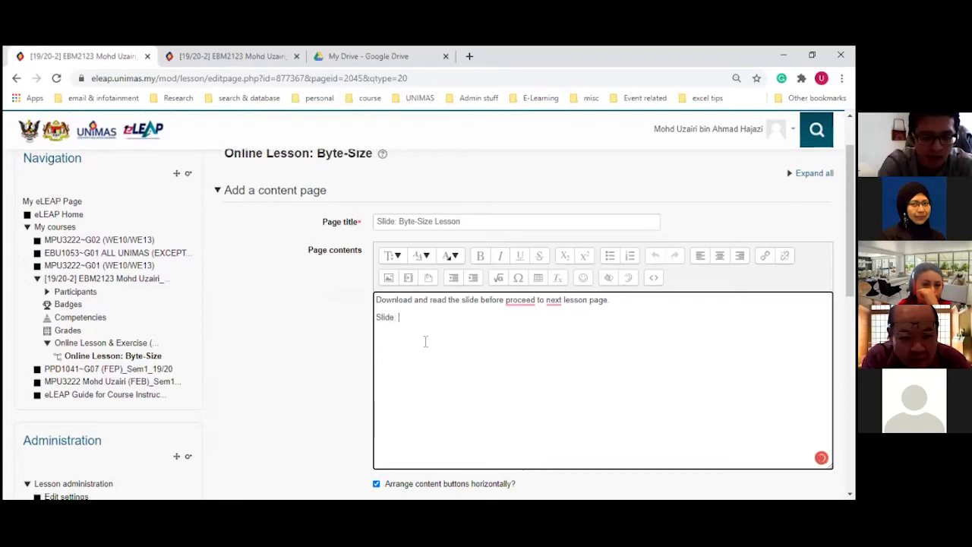
pyautogui.write('Byte-Size Lesso')
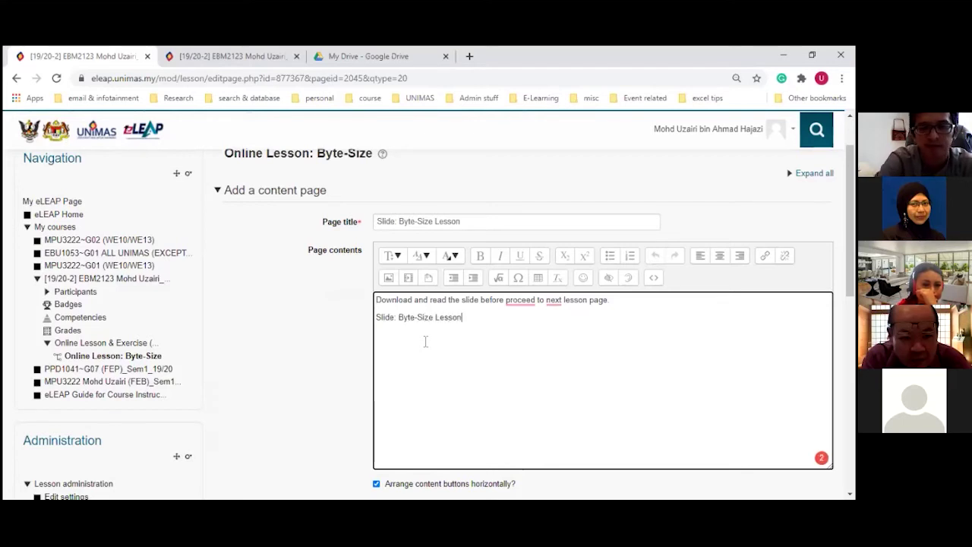
pyautogui.write('n')
# Step: Link the "Slide: Byte-Size Lesson" line to an uploaded copy of the PDF file "Utilizing Lesson Tool in eLeap"
pyautogui.moveTo(466, 322); pyautogui.dragTo(372, 321)
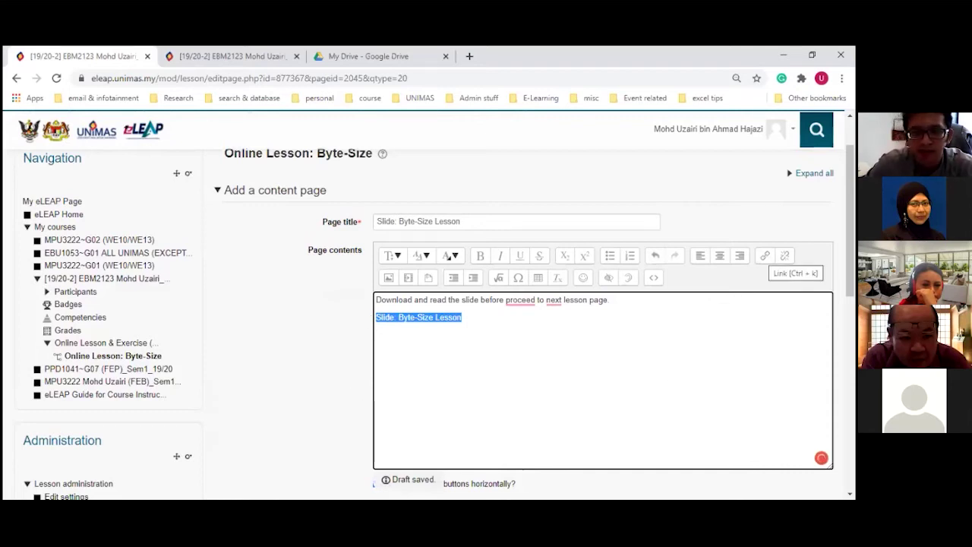
pyautogui.hotkey('ctrl', 'k')
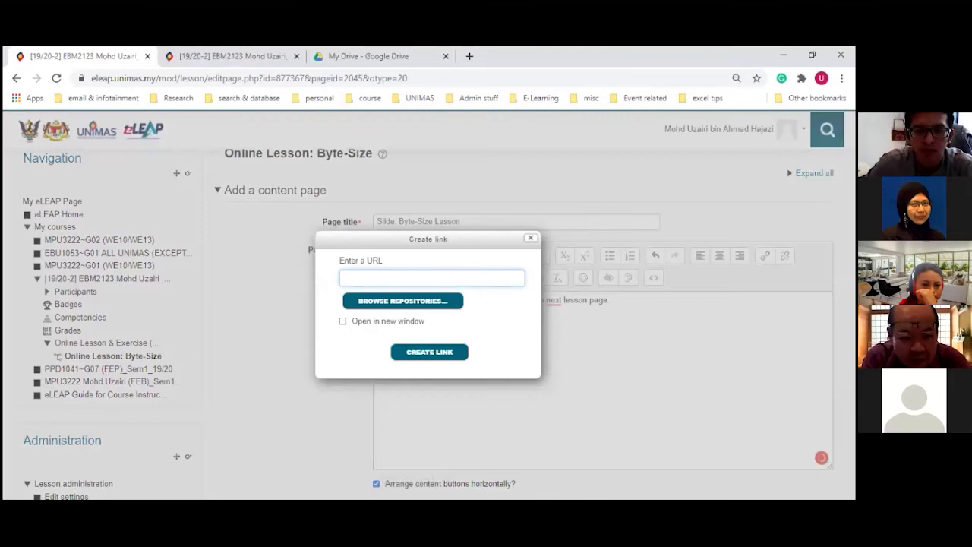
pyautogui.click(400, 302)
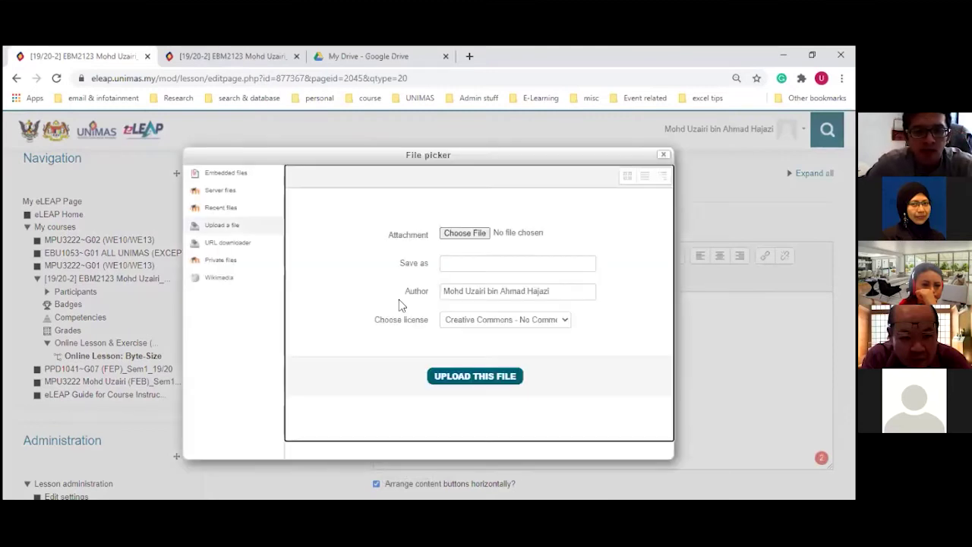
pyautogui.click(468, 236)
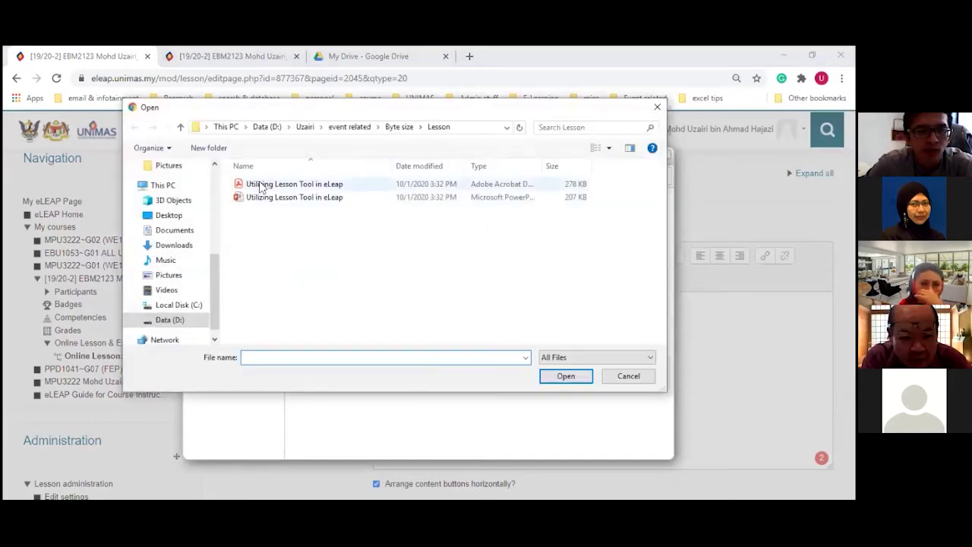
pyautogui.click(260, 186)
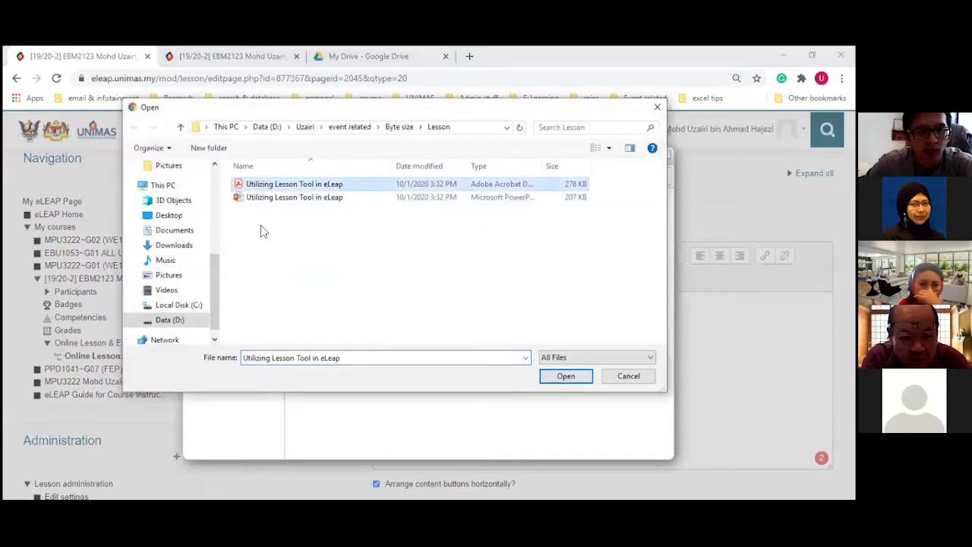
pyautogui.click(580, 378)
pyautogui.click(475, 375)
pyautogui.click(461, 360)
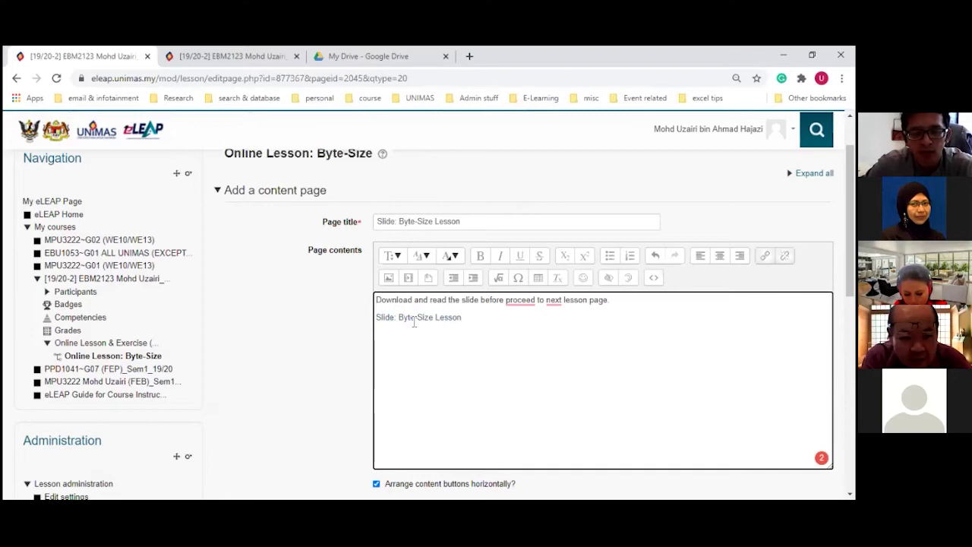
pyautogui.moveTo(461, 317); pyautogui.dragTo(377, 317)
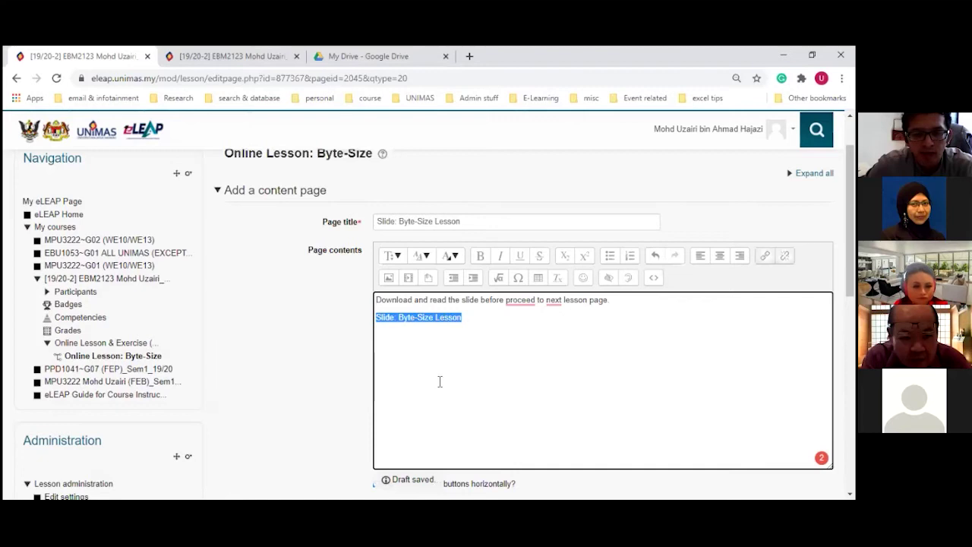
# Step: Make the linked "Slide: Byte-Size Lesson" line in the page contents bold
pyautogui.click(480, 256)
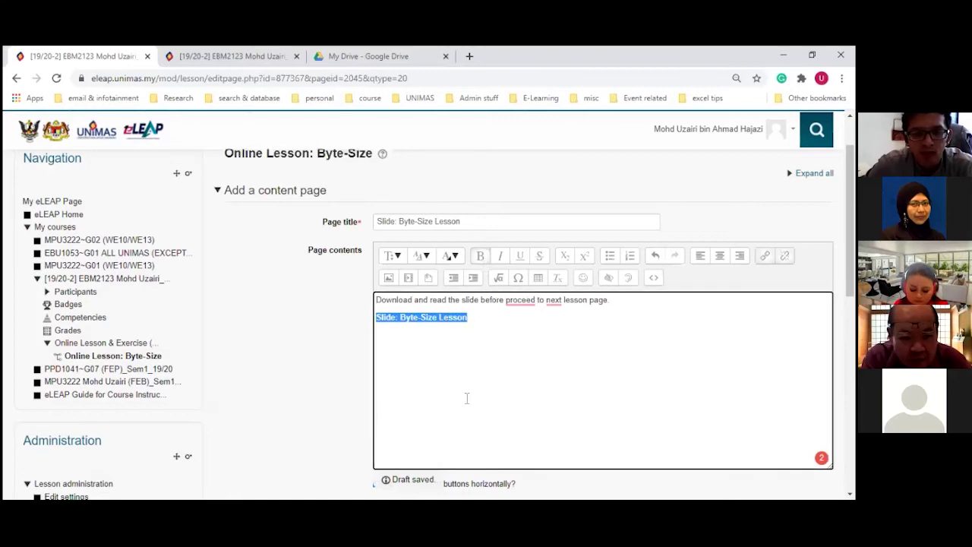
pyautogui.click(466, 397)
pyautogui.scroll(-2, 428, 382)
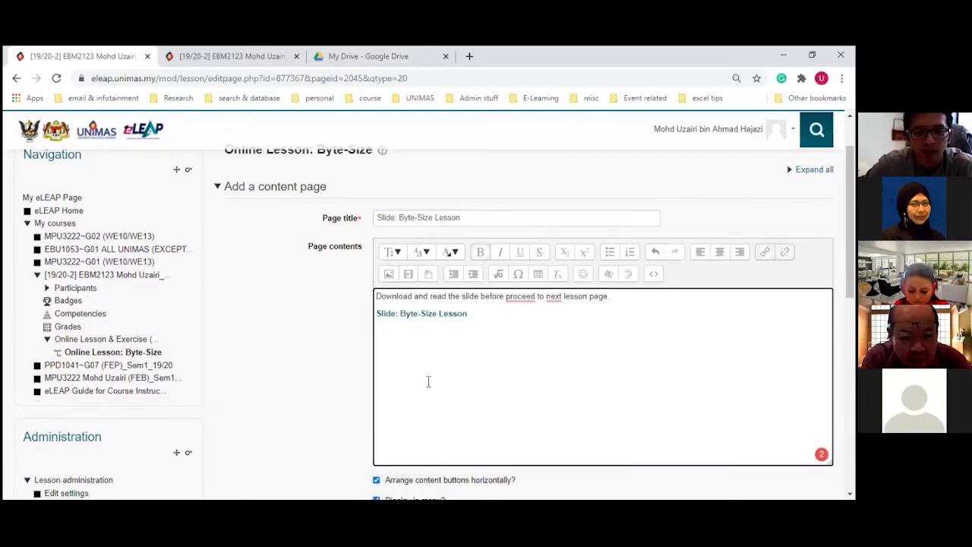
pyautogui.scroll(-1, 312, 382)
pyautogui.scroll(3, 313, 382)
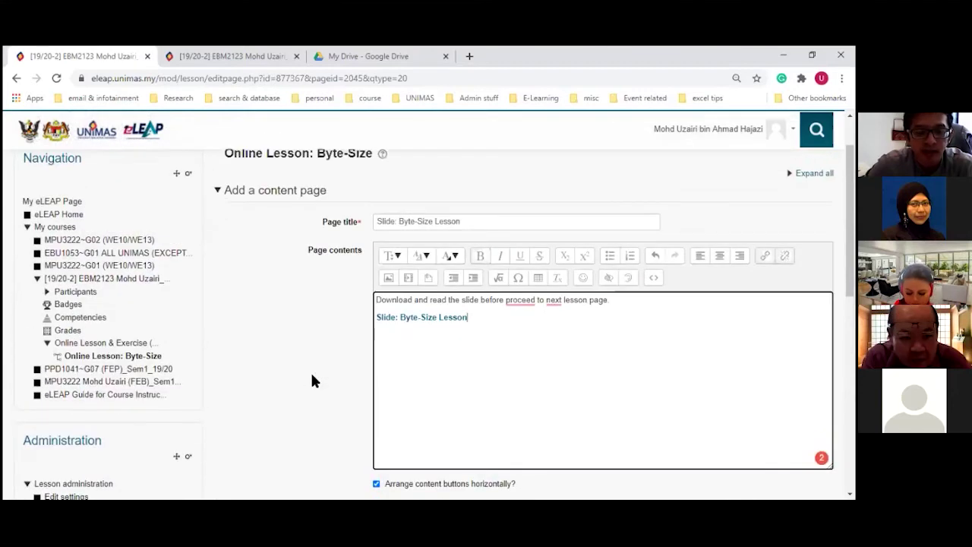
# Step: Set the Content 1 description to "Previous: Guidelines" with its jump going to the previous page
pyautogui.scroll(-3, 311, 379)
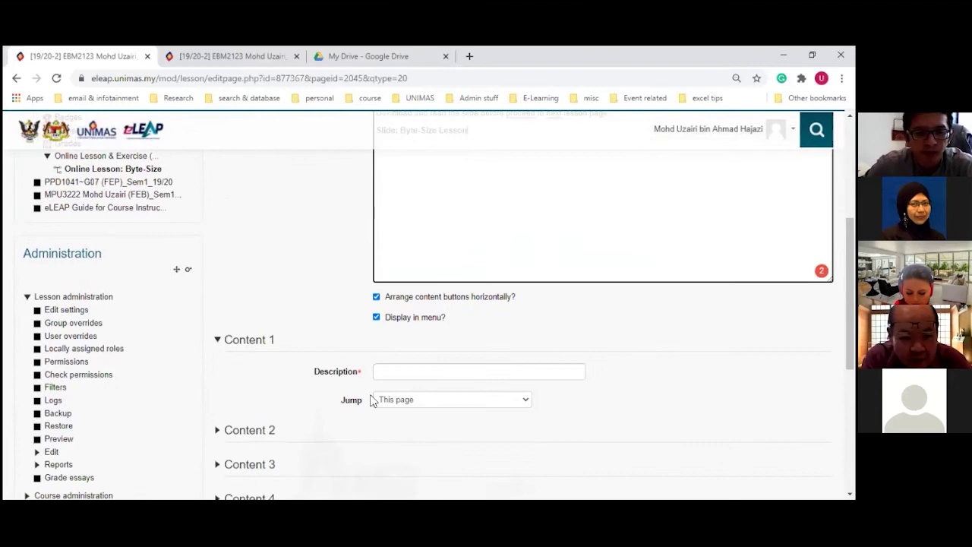
pyautogui.click(411, 371)
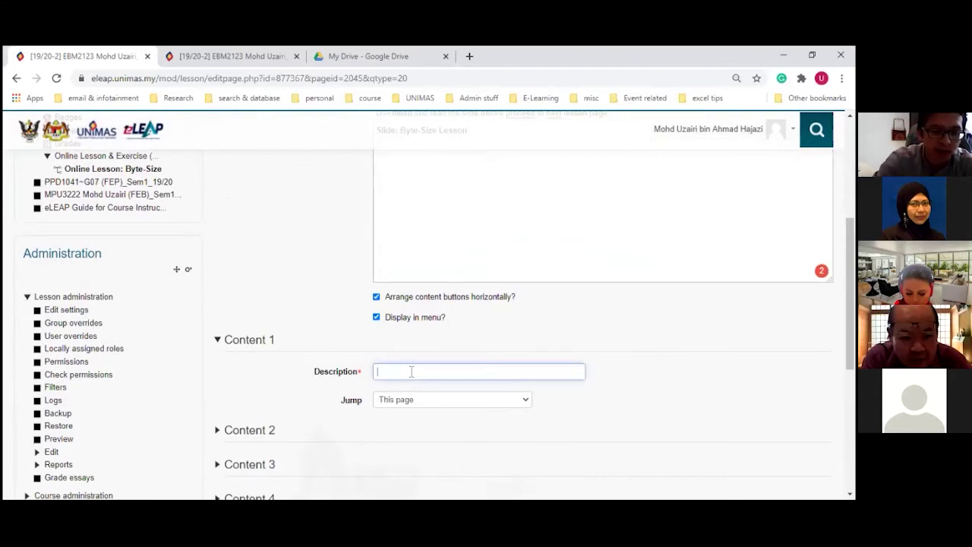
pyautogui.write('Previous: Guidelines')
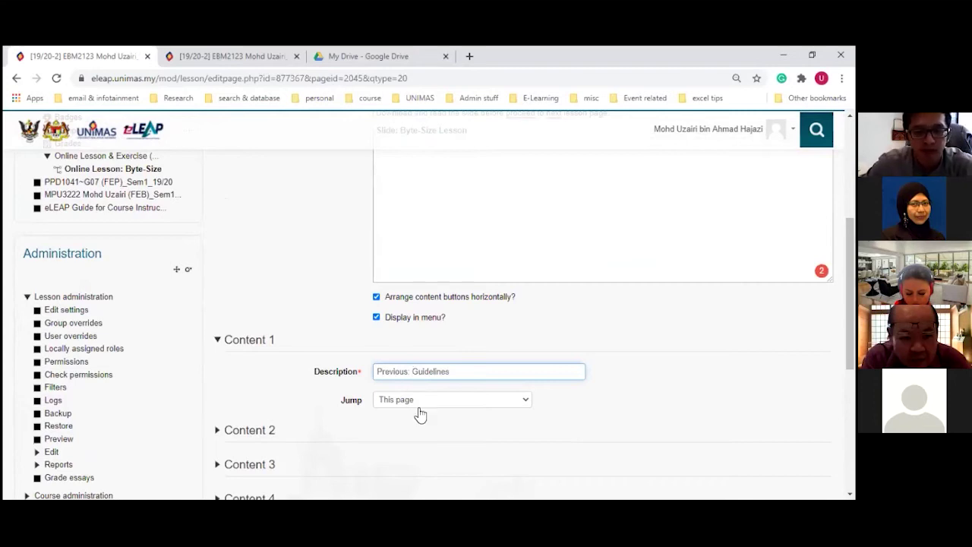
pyautogui.click(419, 402)
pyautogui.click(429, 436)
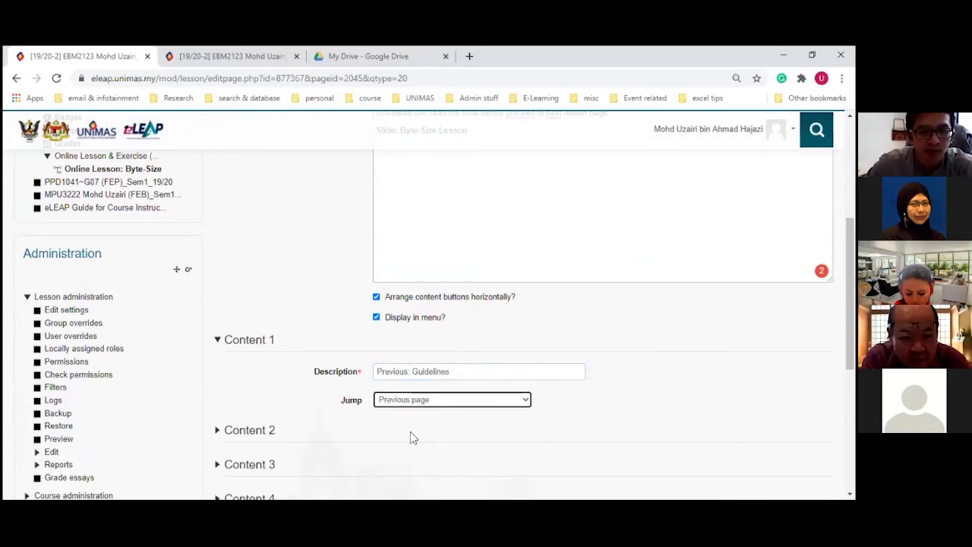
# Step: Set the Content 2 description to "Next: Video 1", keeping its jump to the next page, and save the page
pyautogui.click(216, 431)
pyautogui.scroll(-2, 250, 398)
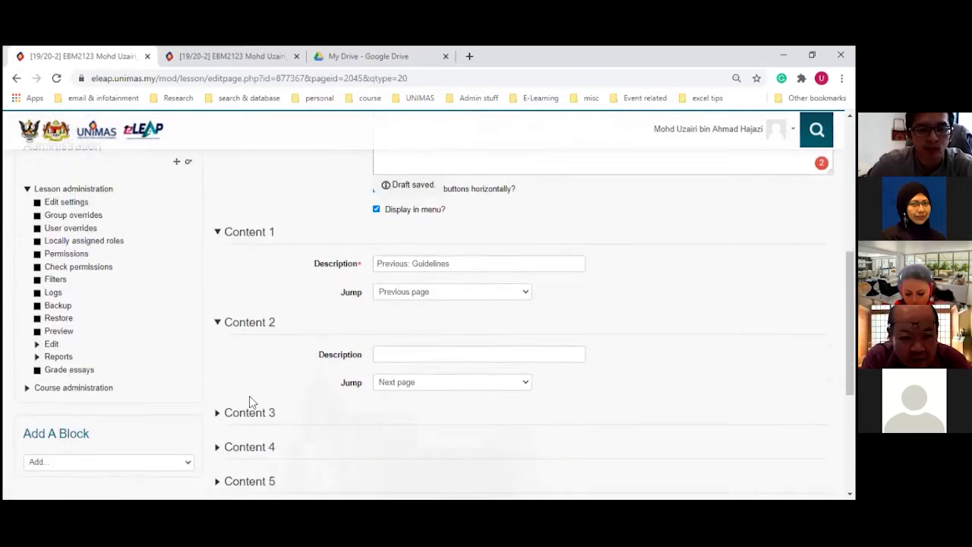
pyautogui.scroll(-1, 249, 396)
pyautogui.click(401, 274)
pyautogui.write('Next')
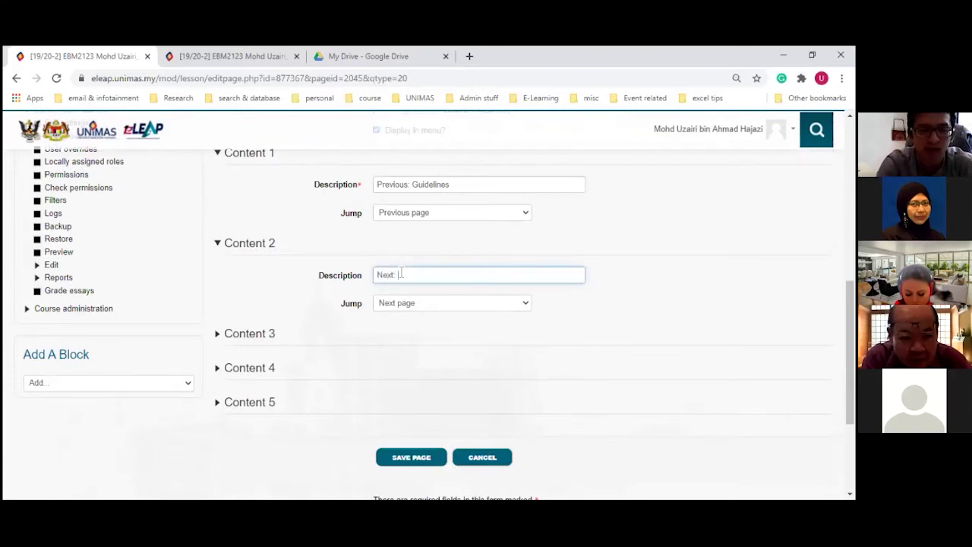
pyautogui.write(': Video 1')
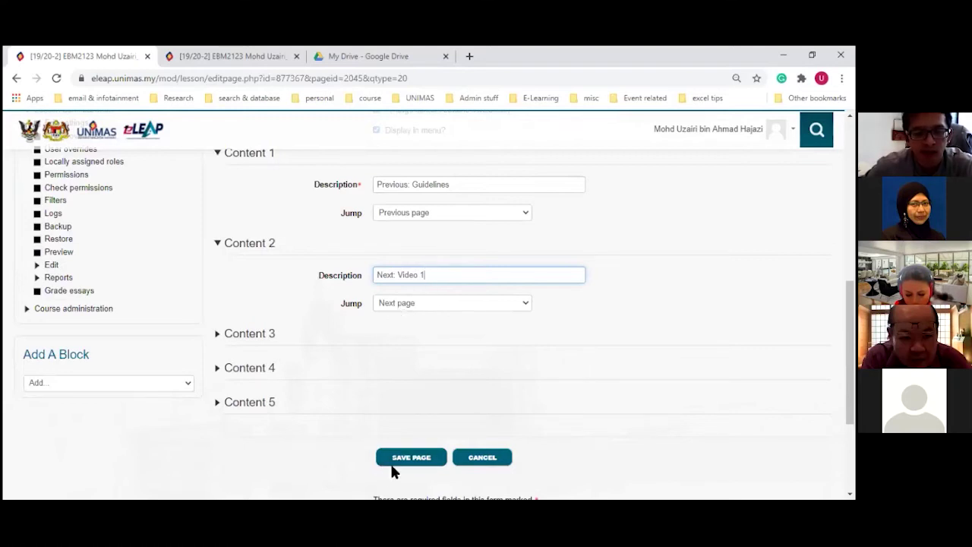
pyautogui.click(411, 458)
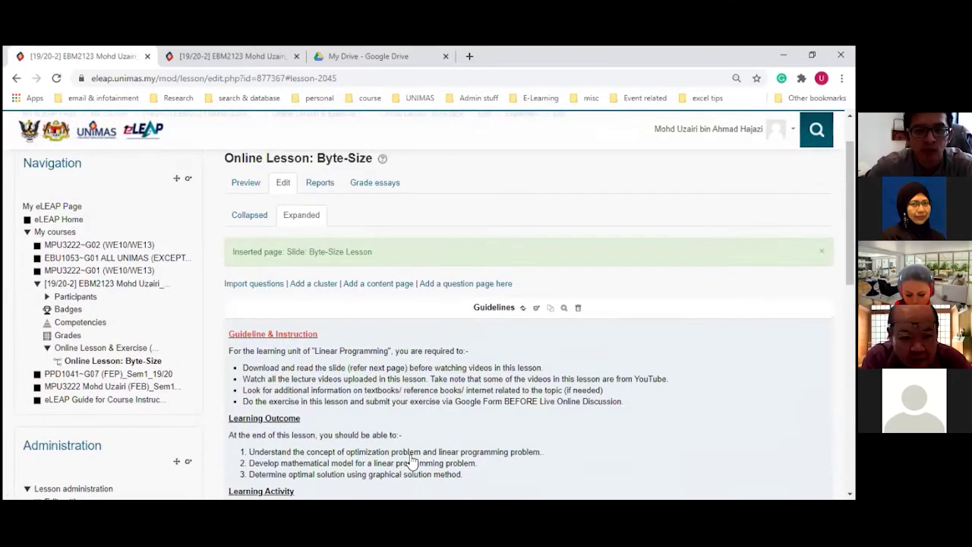
# Step: Add a content page after the "Slide: Byte-Size Lesson" page and title it "Video: YouTube"
pyautogui.scroll(-1, 410, 459)
pyautogui.scroll(-1, 411, 463)
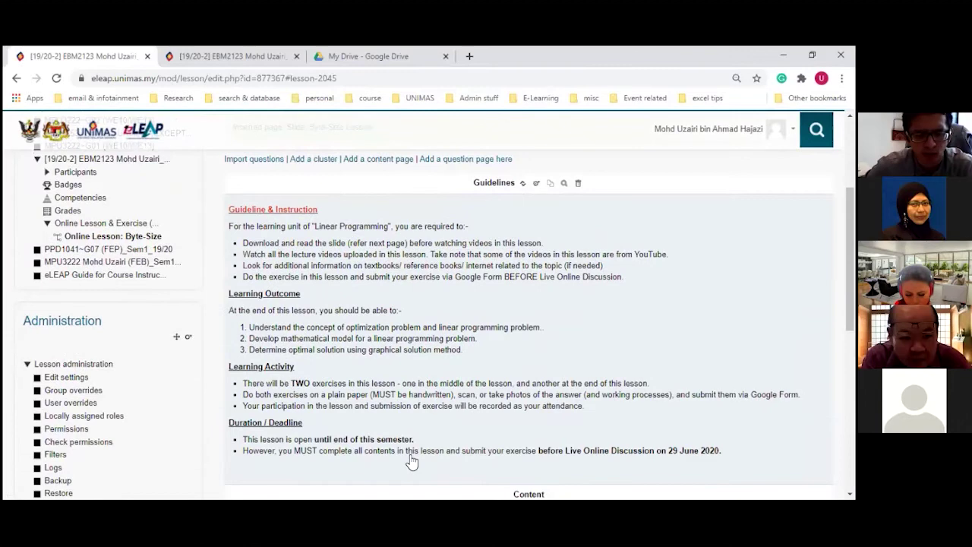
pyautogui.scroll(-2, 411, 461)
pyautogui.scroll(3, 410, 461)
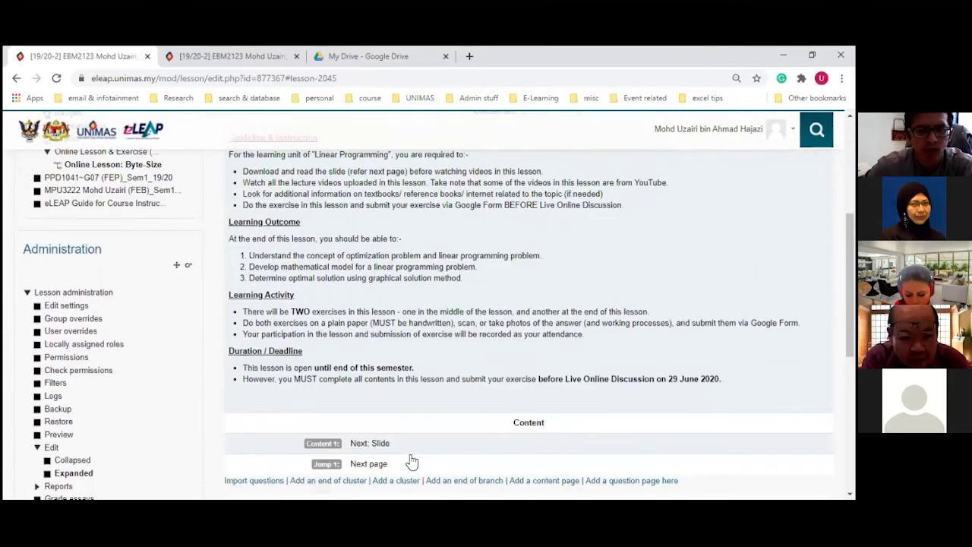
pyautogui.scroll(-6, 410, 371)
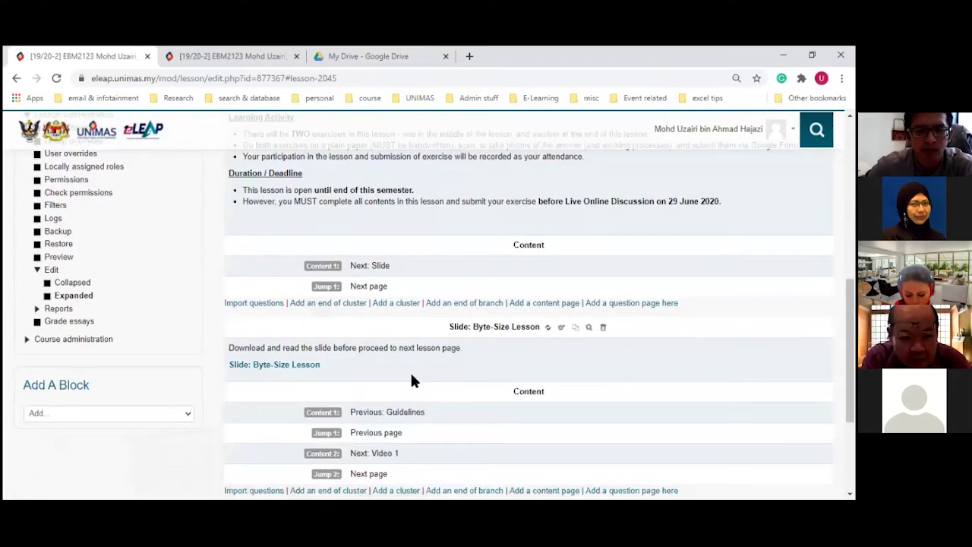
pyautogui.scroll(-1, 414, 377)
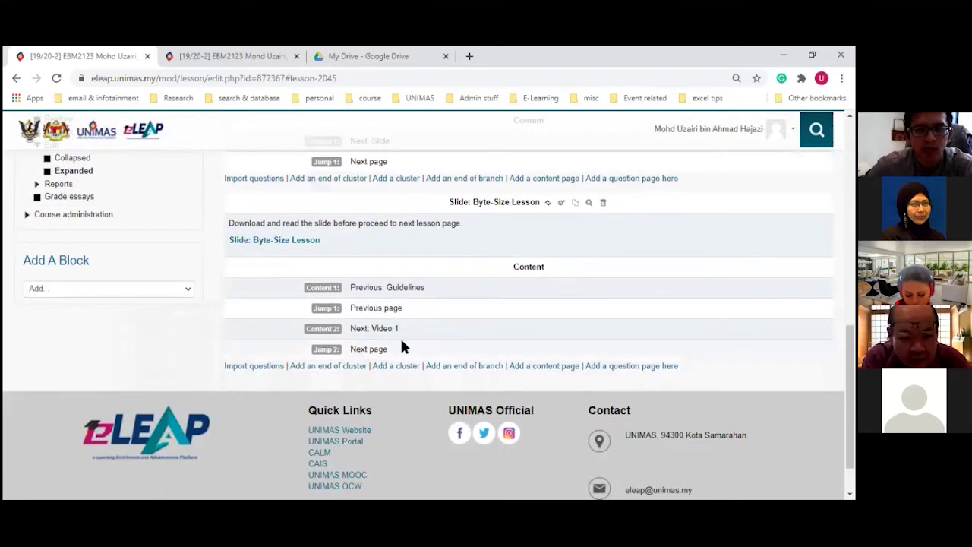
pyautogui.scroll(1, 401, 342)
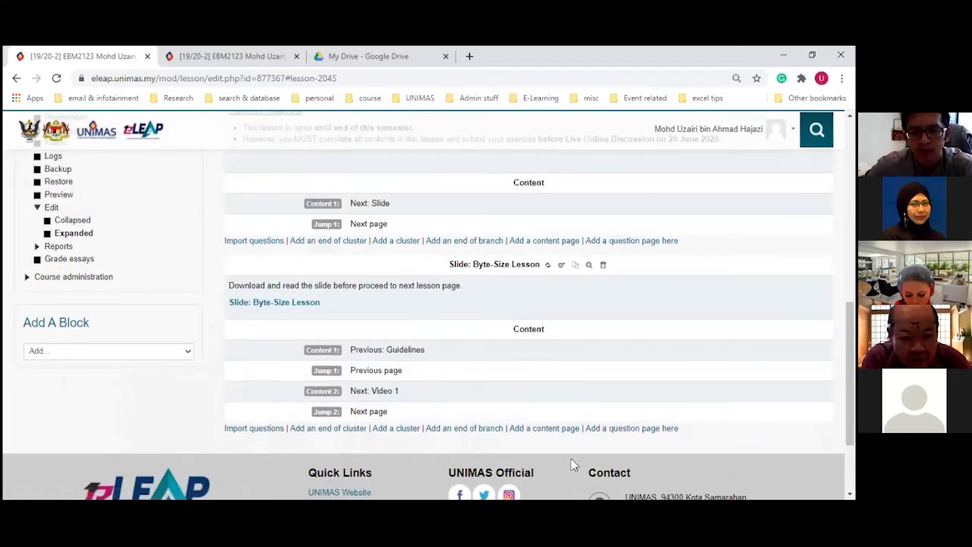
pyautogui.click(541, 428)
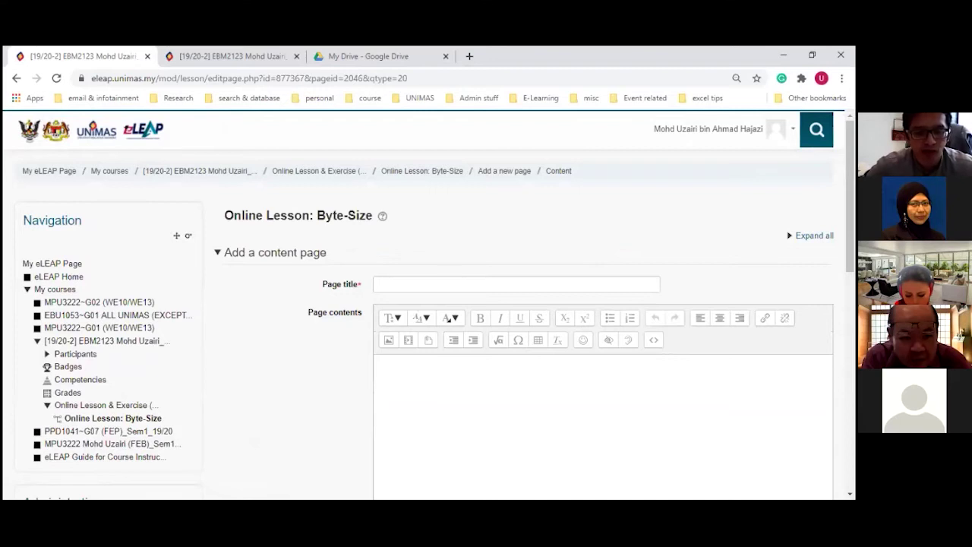
pyautogui.click(439, 289)
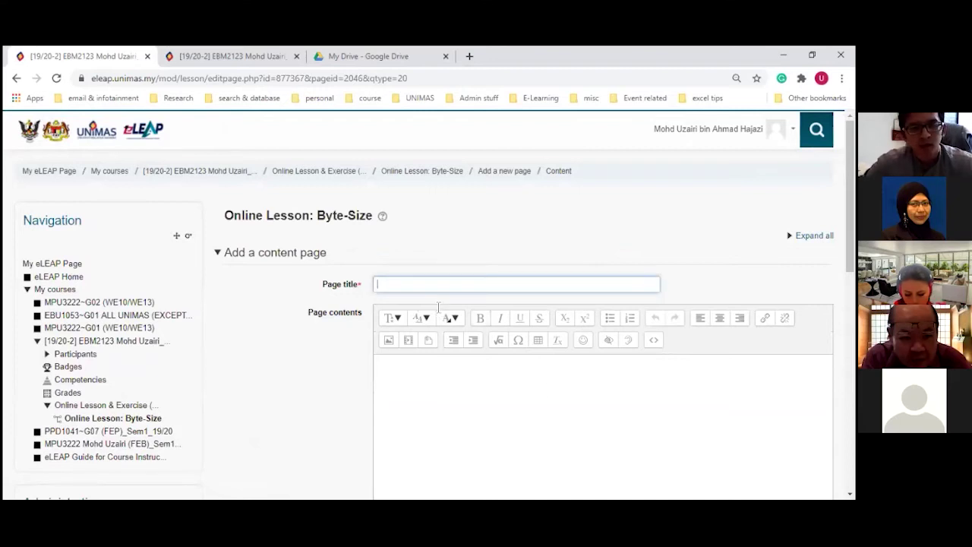
pyautogui.write('Video: YouTube')
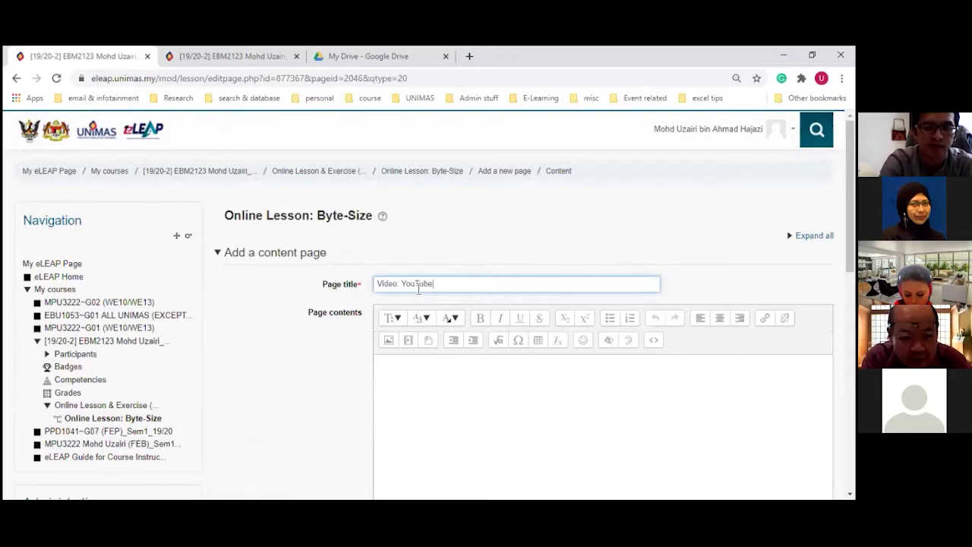
# Step: Write "Watch the following video." in the page contents and start a new line below it
pyautogui.click(413, 379)
pyautogui.write('Wa')
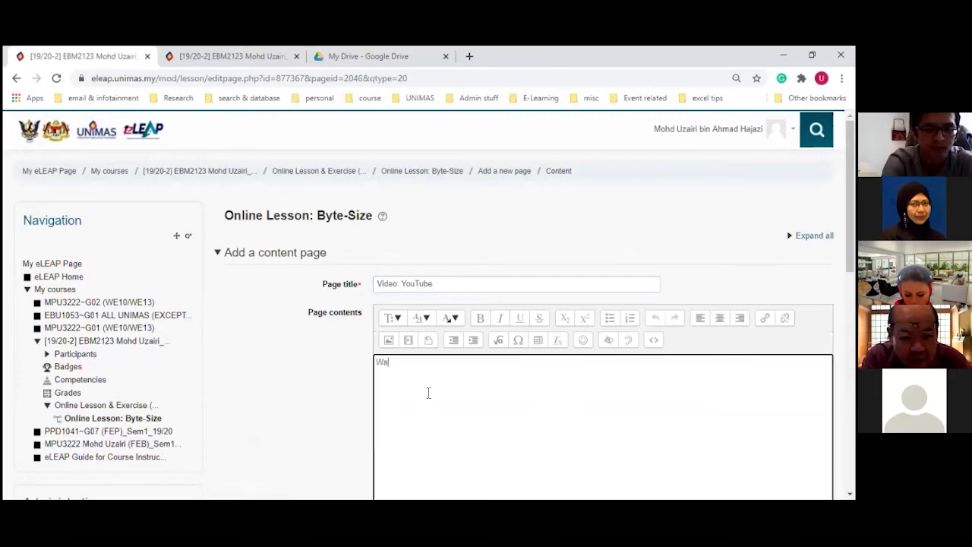
pyautogui.write('tch the follo')
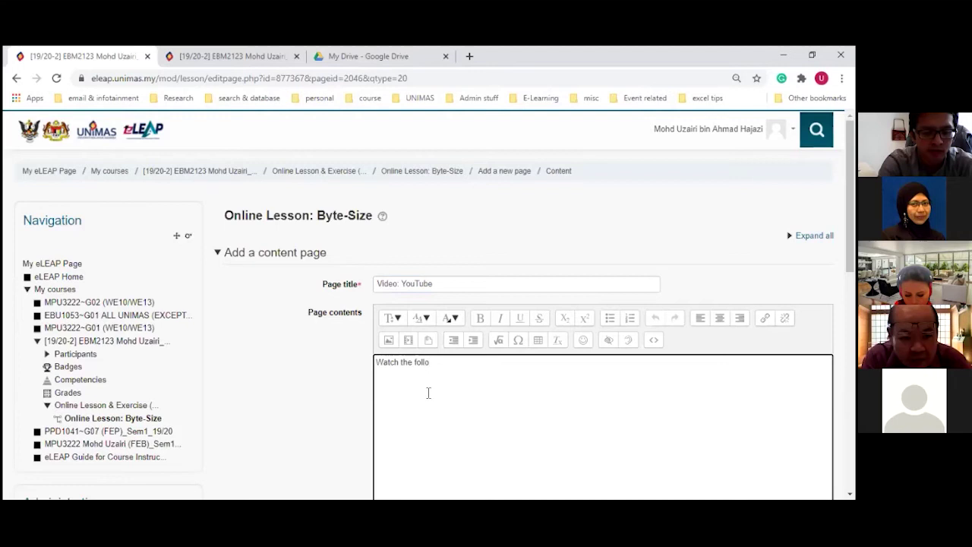
pyautogui.write('wing video')
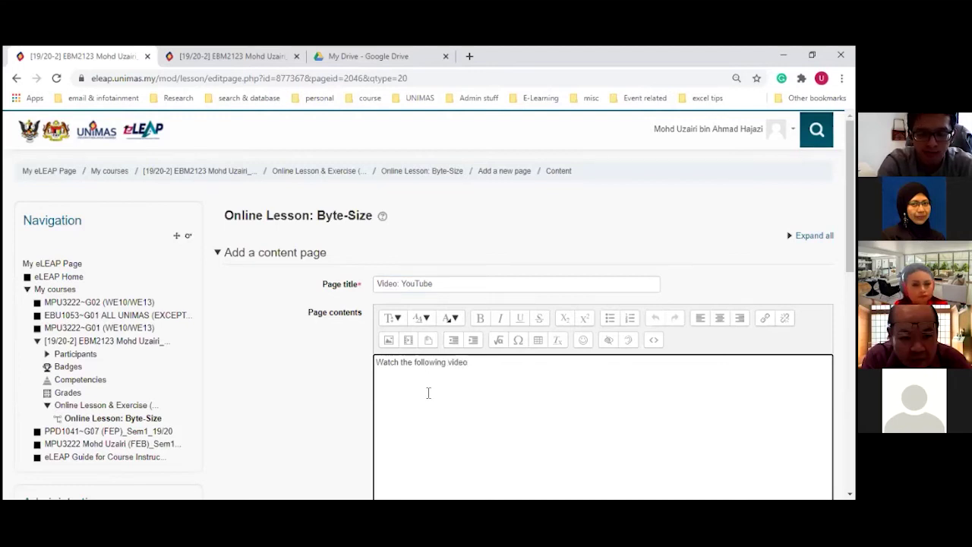
pyautogui.press('Return')
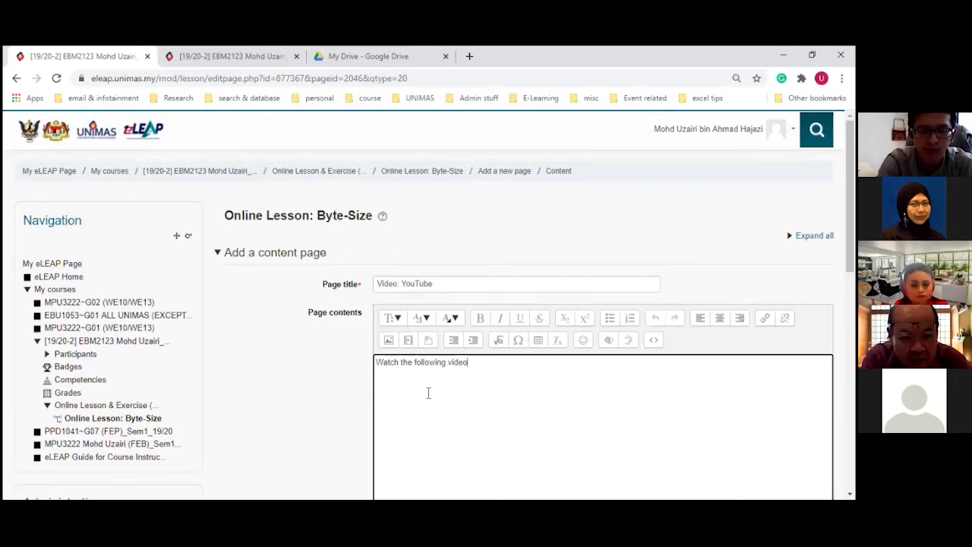
pyautogui.write('.')
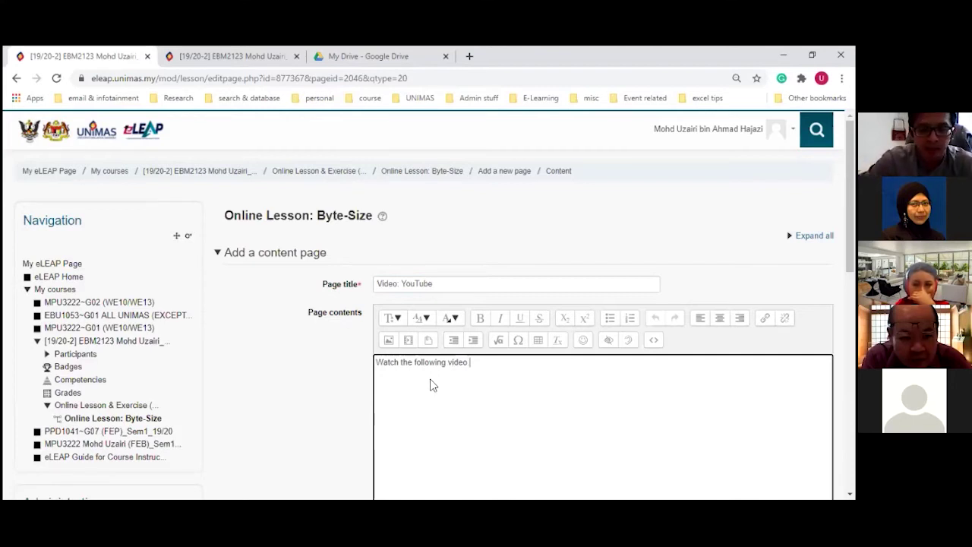
pyautogui.scroll(-2, 361, 459)
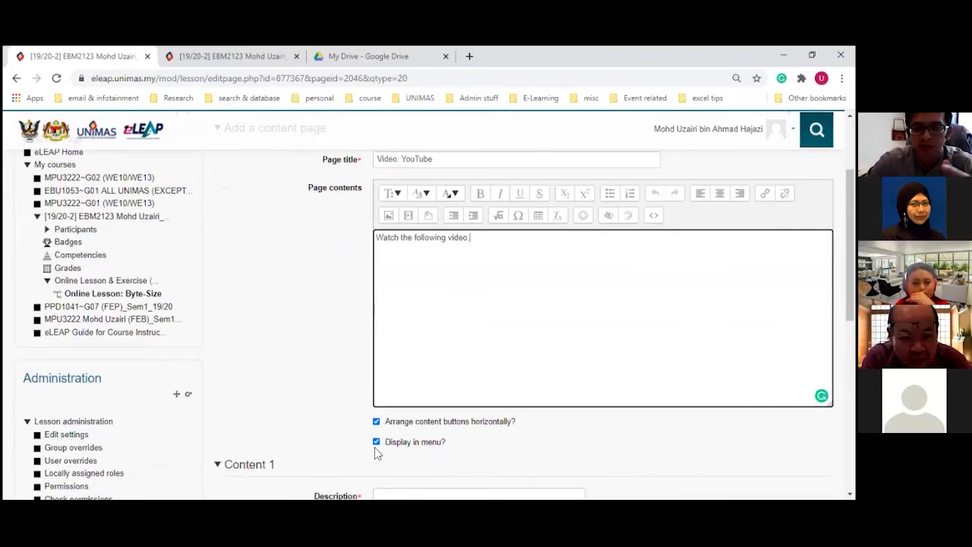
pyautogui.scroll(2, 376, 453)
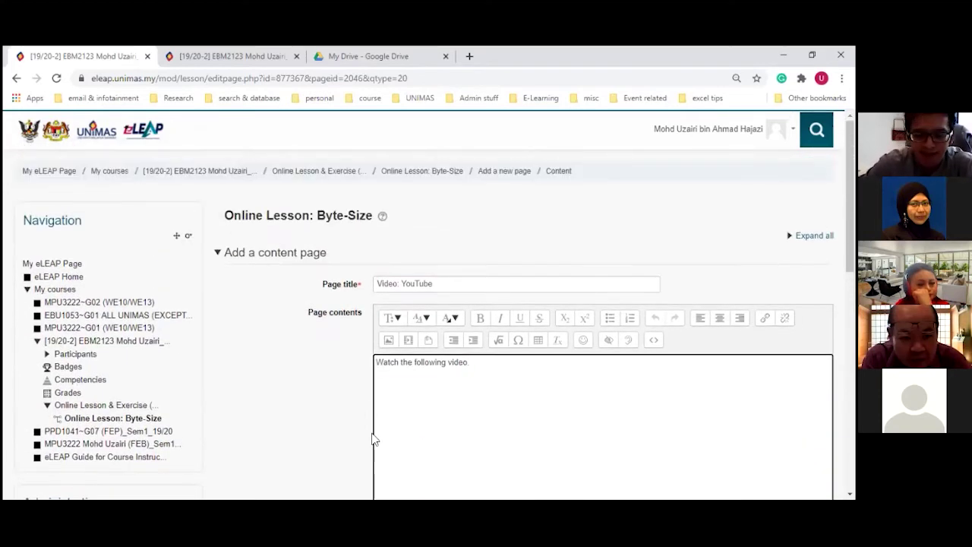
pyautogui.press('Return')
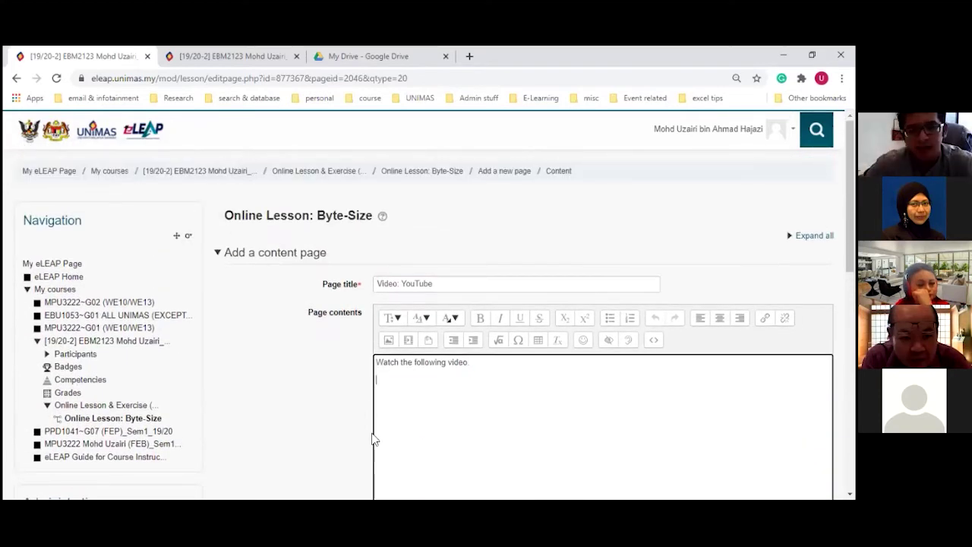
pyautogui.scroll(-1, 372, 439)
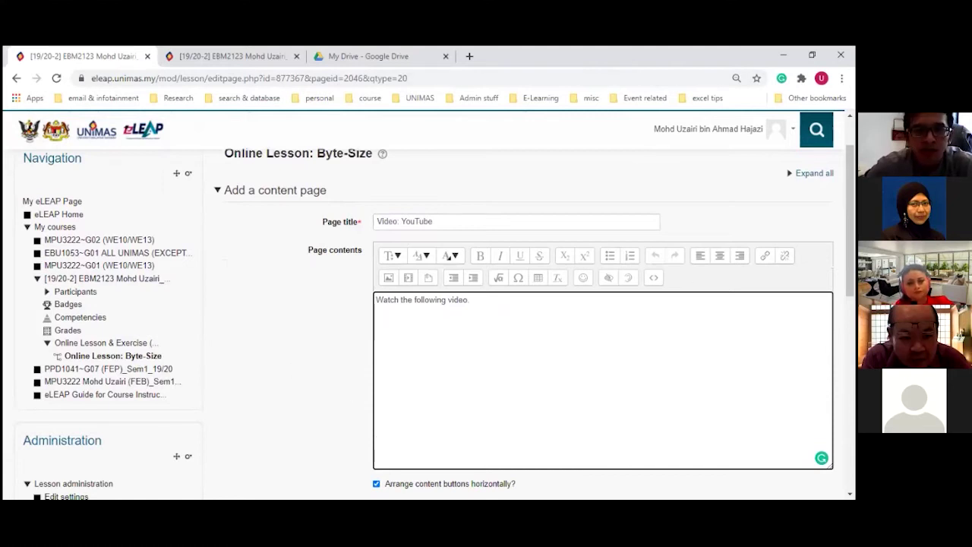
pyautogui.scroll(1, 313, 328)
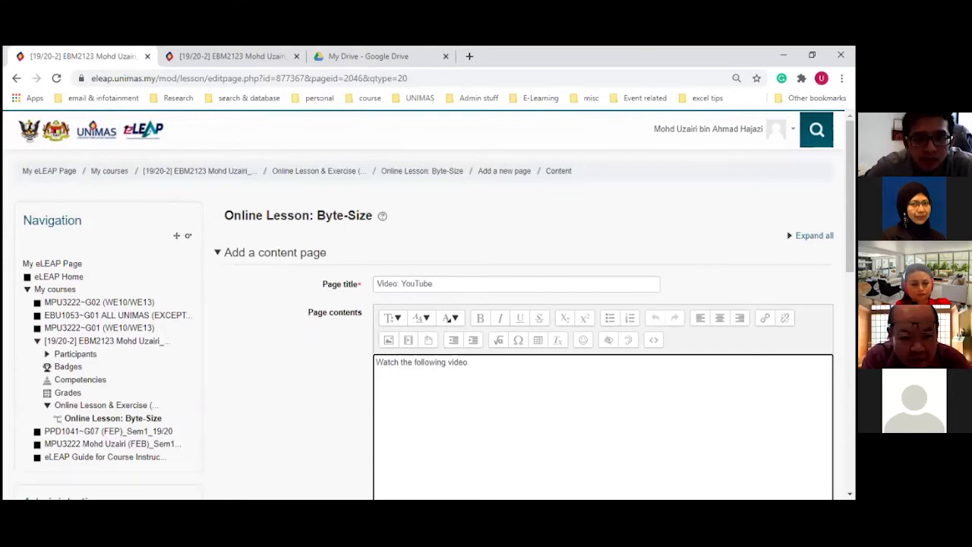
# Step: Open youtube.com in a new browser tab
pyautogui.click(469, 56)
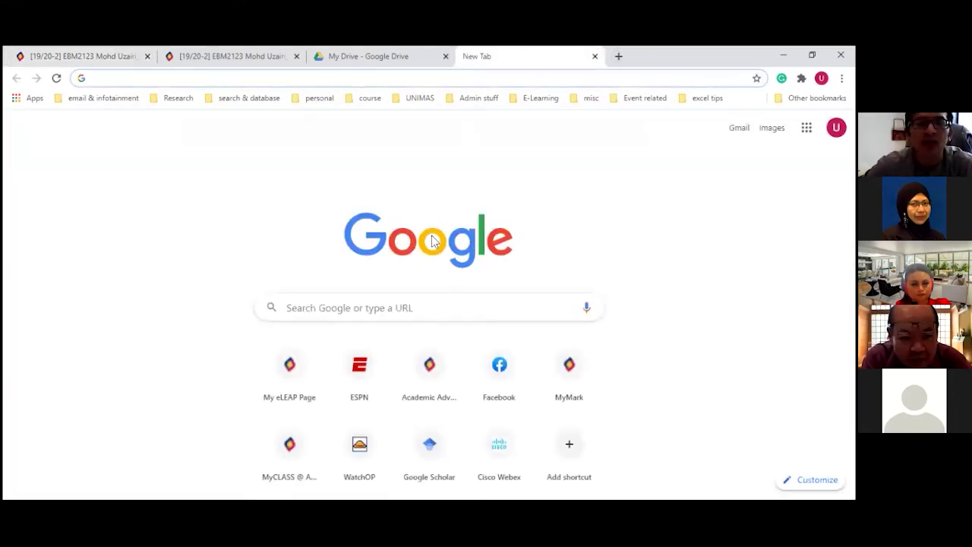
pyautogui.write('youtube.com')
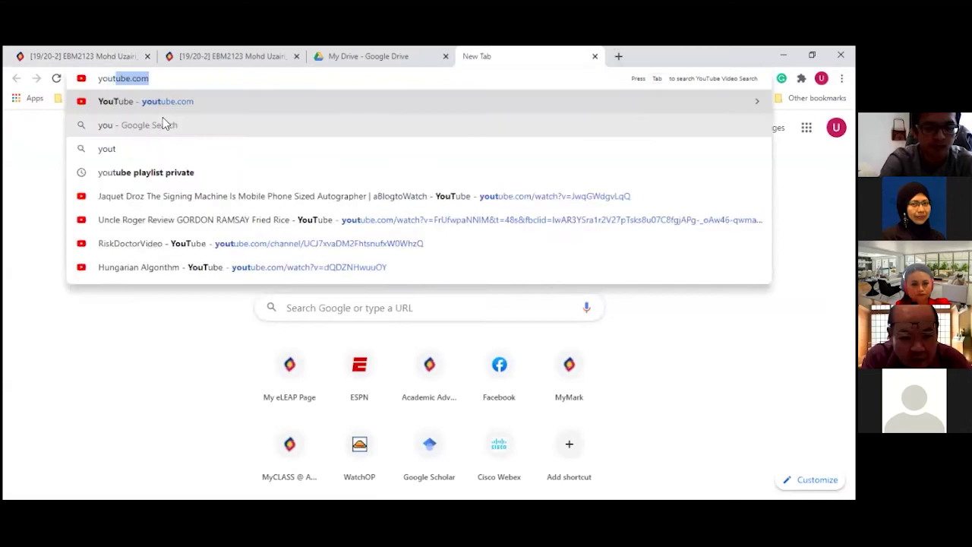
pyautogui.press('Return')
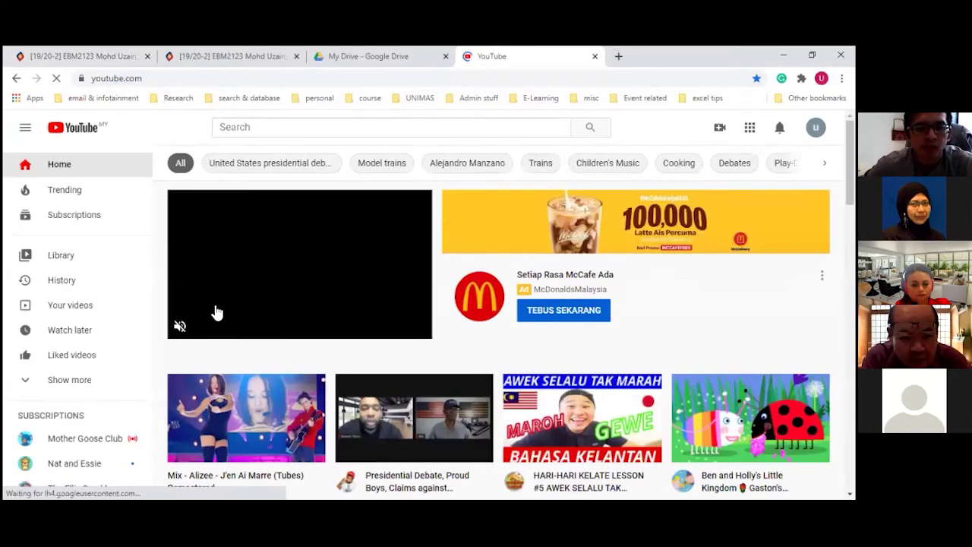
# Step: Open The Star's video "Covid-19: 260 new cases, with Sabah recording 118" from the COVID-19 news section and pause playback
pyautogui.scroll(-5, 215, 310)
pyautogui.scroll(-2, 391, 470)
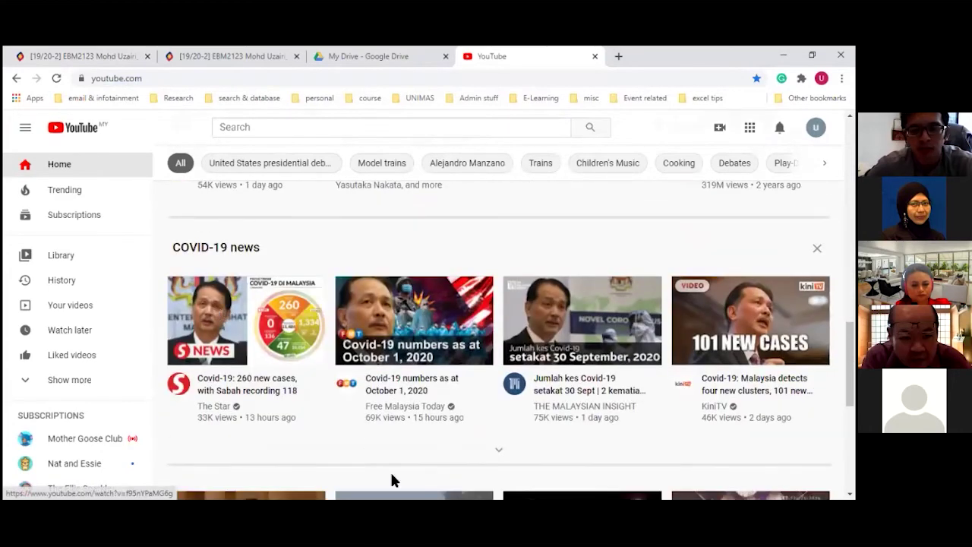
pyautogui.click(220, 386)
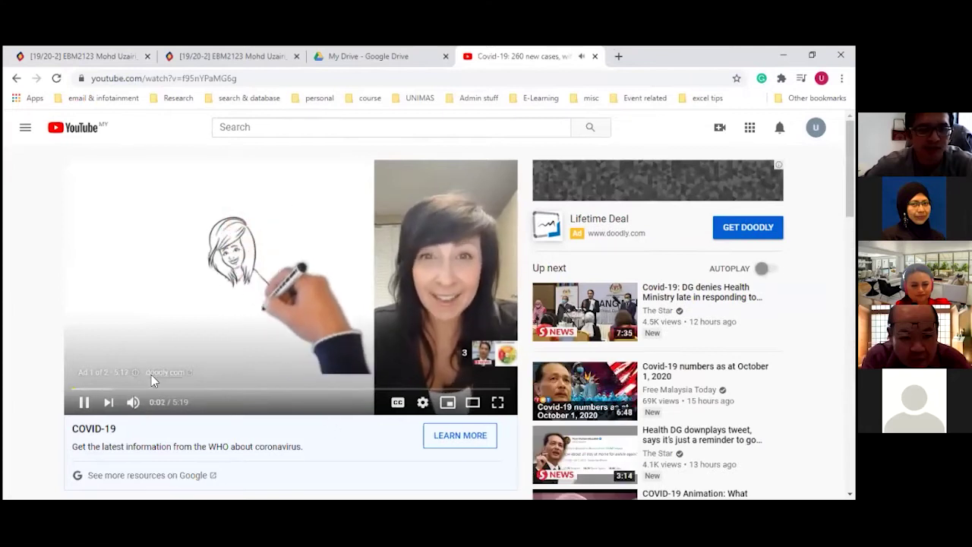
pyautogui.click(85, 405)
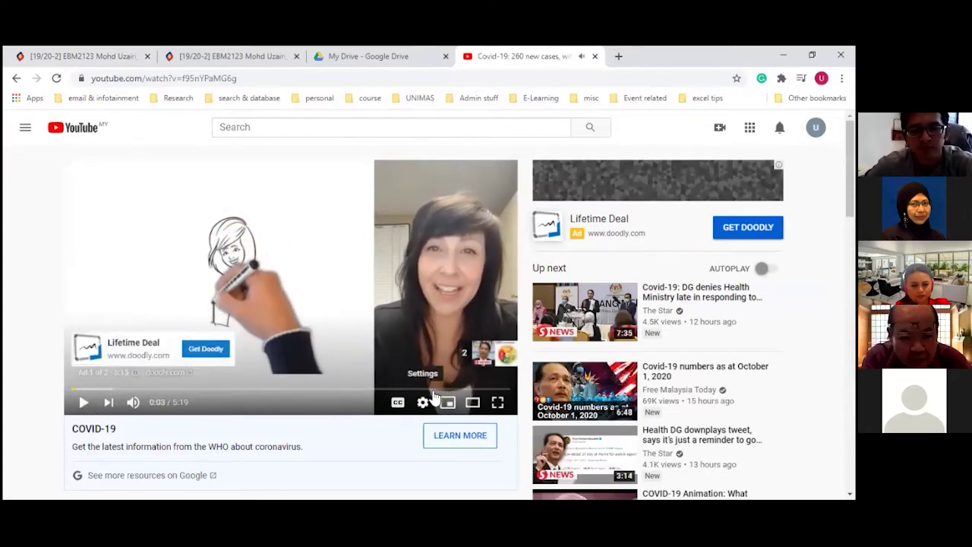
# Step: Resume the YouTube playback, skip the advertisement and pause the news video at its start
pyautogui.click(84, 403)
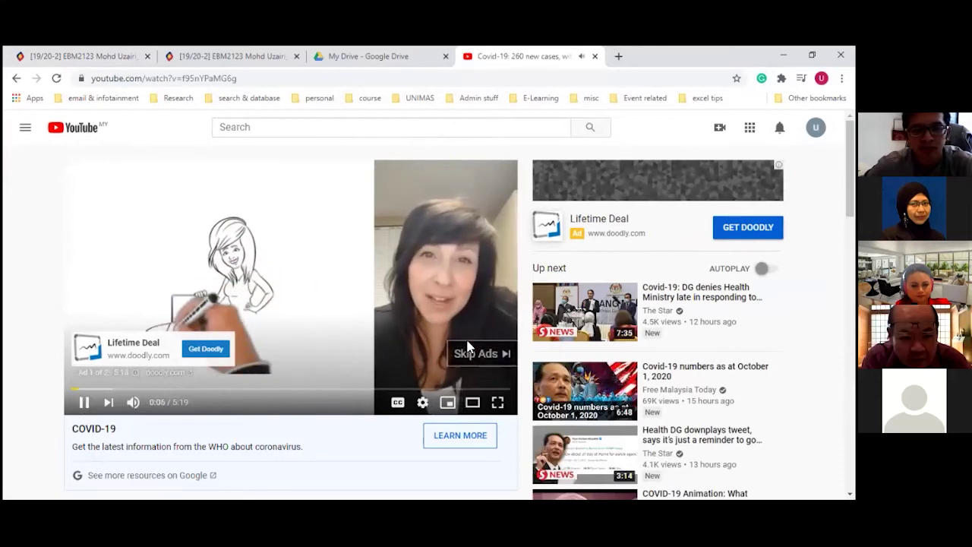
pyautogui.click(483, 353)
pyautogui.click(84, 402)
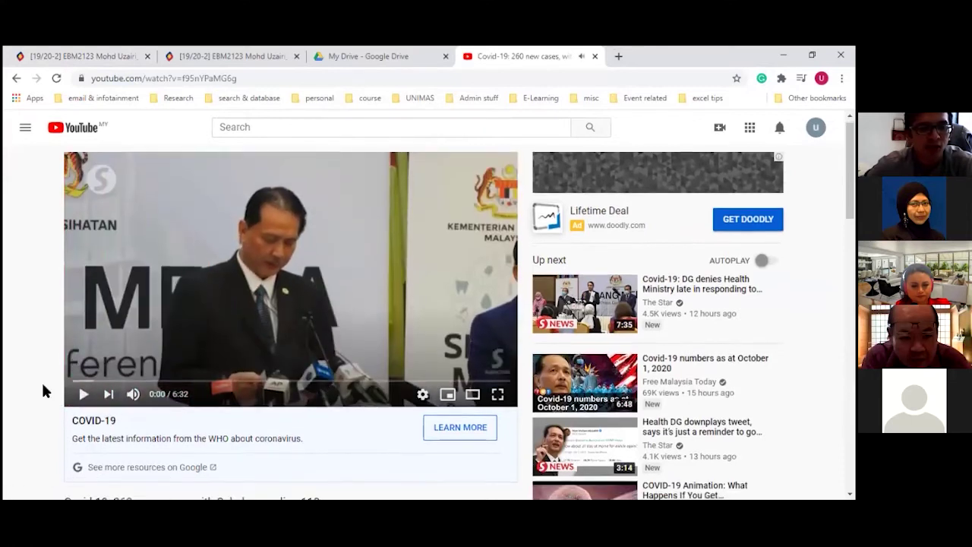
# Step: Copy the iframe embed code of The Star's Covid-19 video from its sharing options
pyautogui.scroll(-2, 41, 383)
pyautogui.scroll(2, 43, 391)
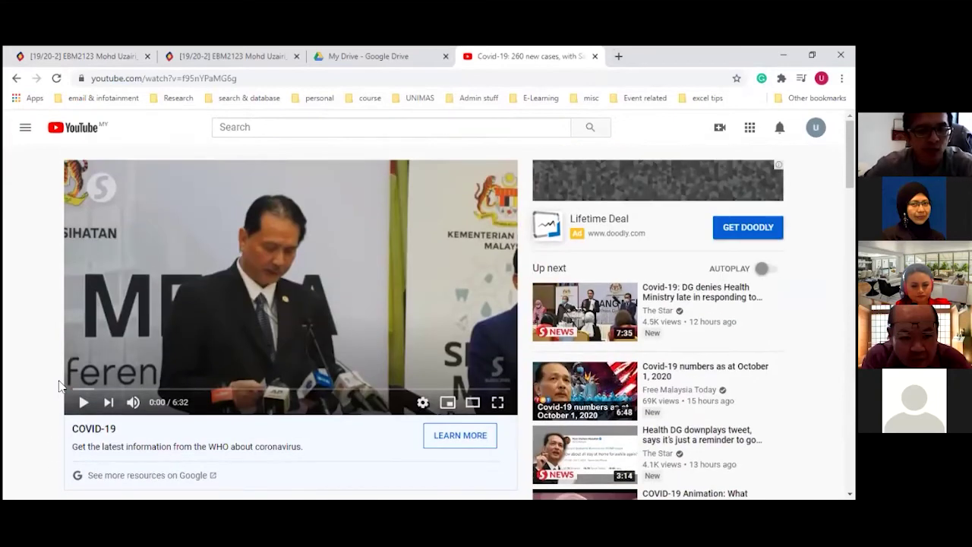
pyautogui.scroll(-1, 45, 388)
pyautogui.scroll(1, 59, 386)
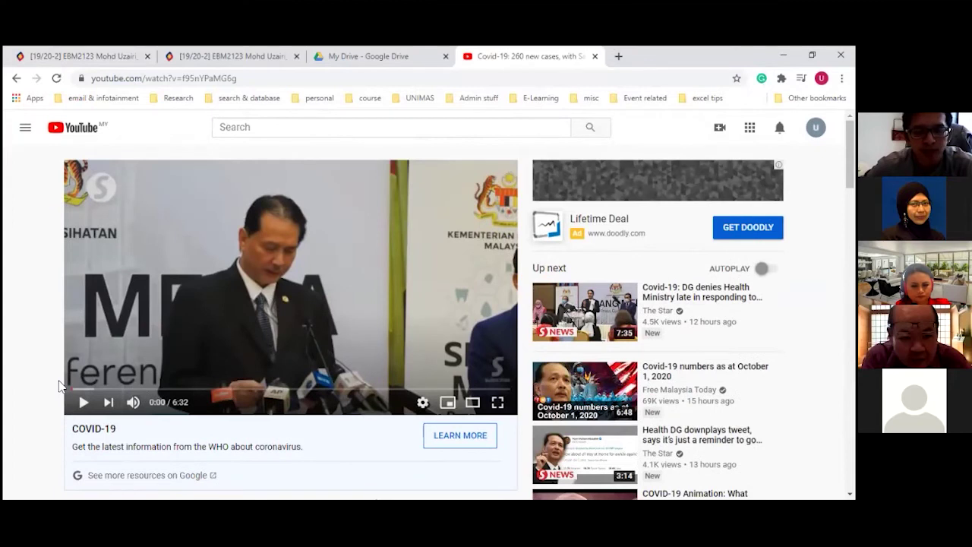
pyautogui.scroll(-3, 58, 385)
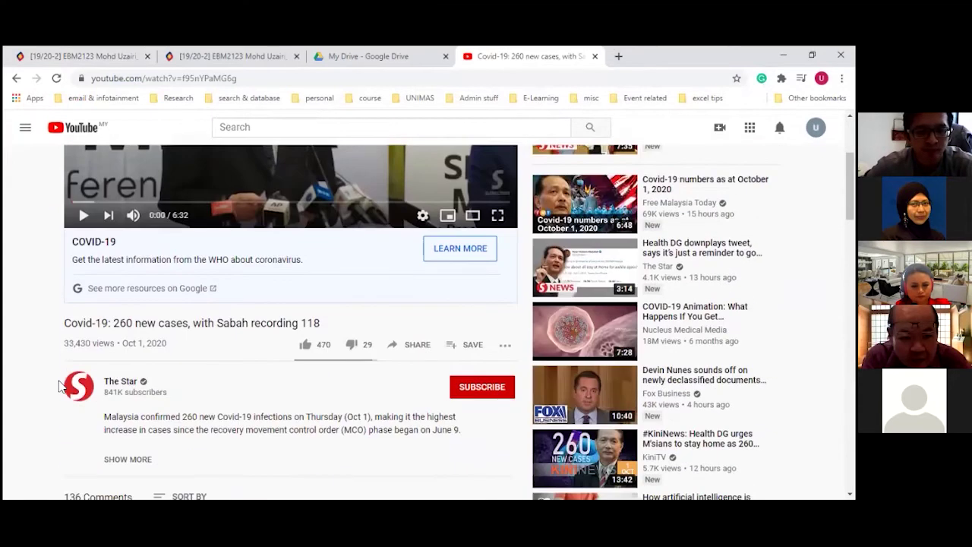
pyautogui.scroll(-1, 59, 386)
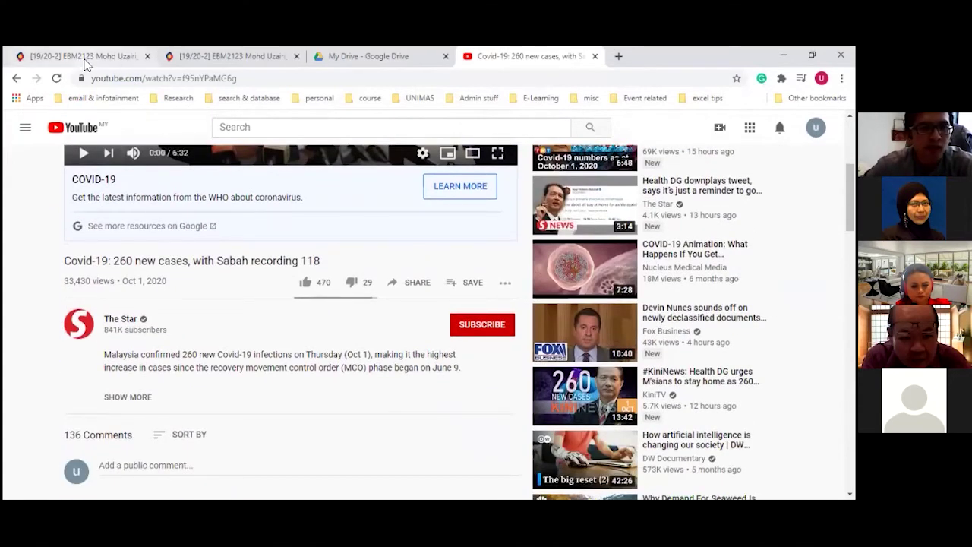
pyautogui.click(418, 287)
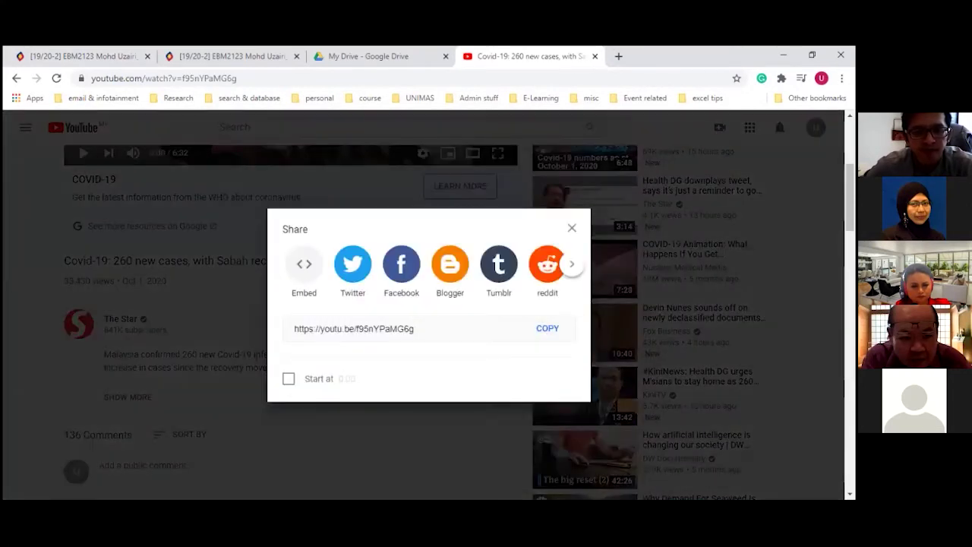
pyautogui.click(306, 273)
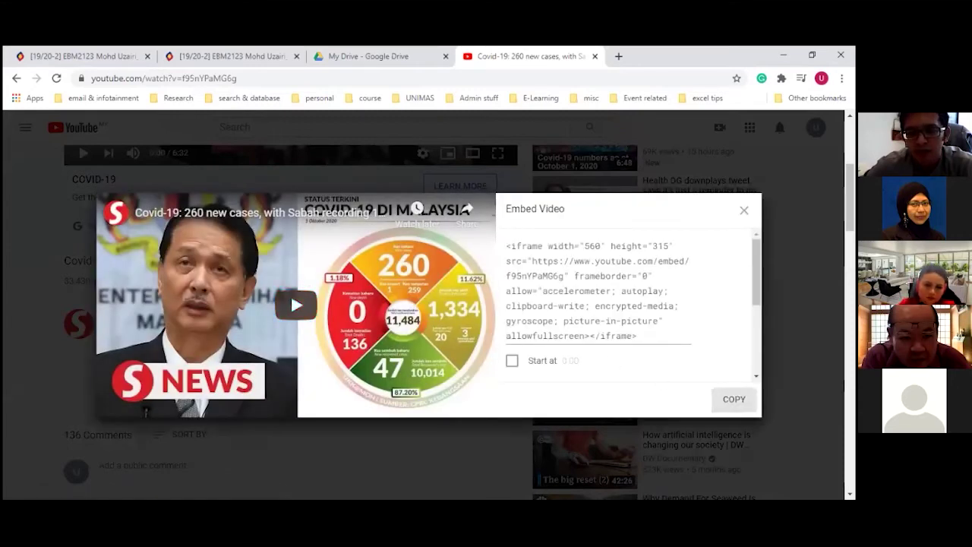
pyautogui.click(733, 399)
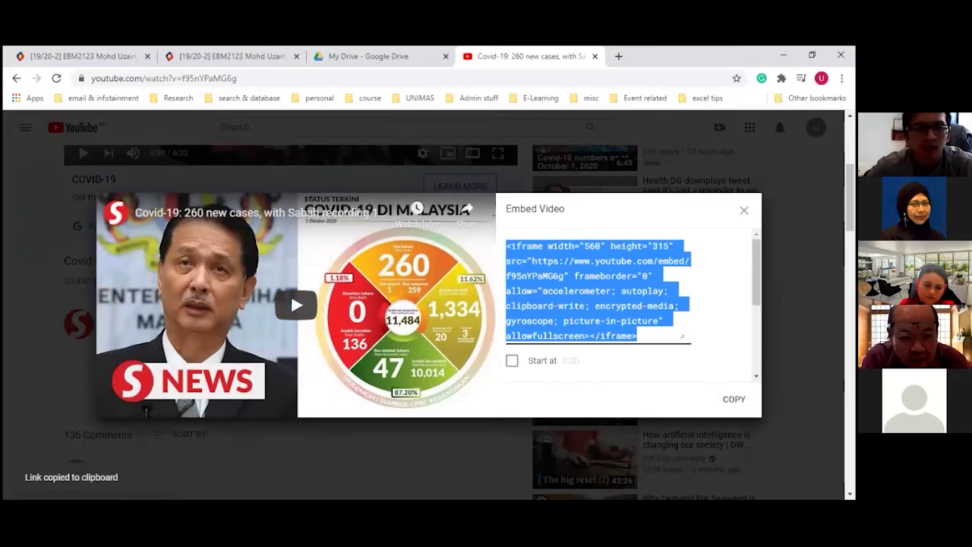
# Step: Paste the embed code after the existing text in the HTML source of the "Video: YouTube" page contents and return to the visual view
pyautogui.click(74, 57)
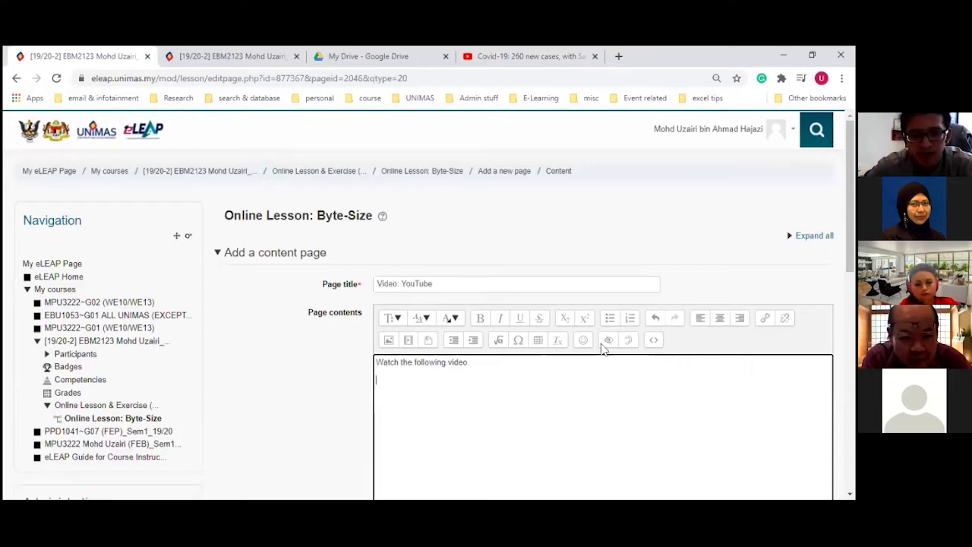
pyautogui.click(653, 345)
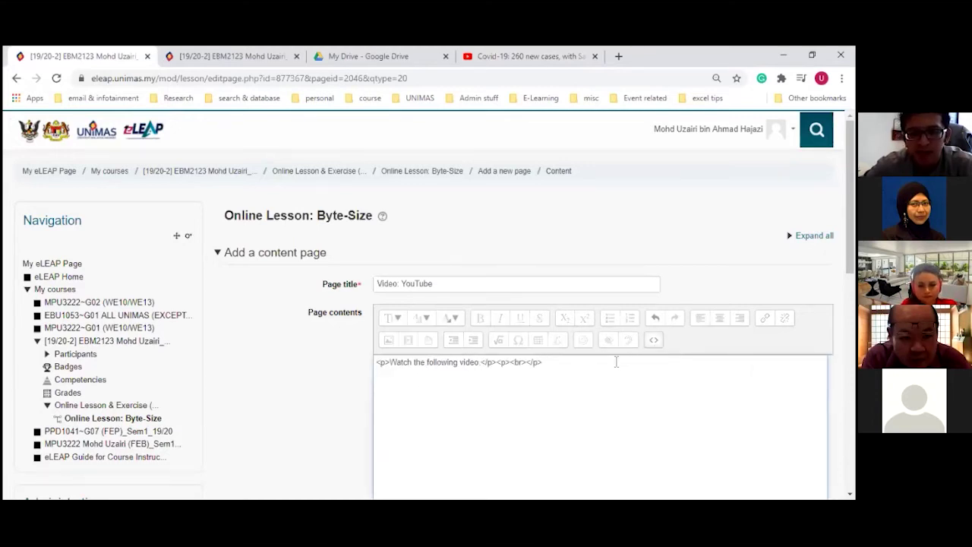
pyautogui.hotkey('ctrl', 'v')
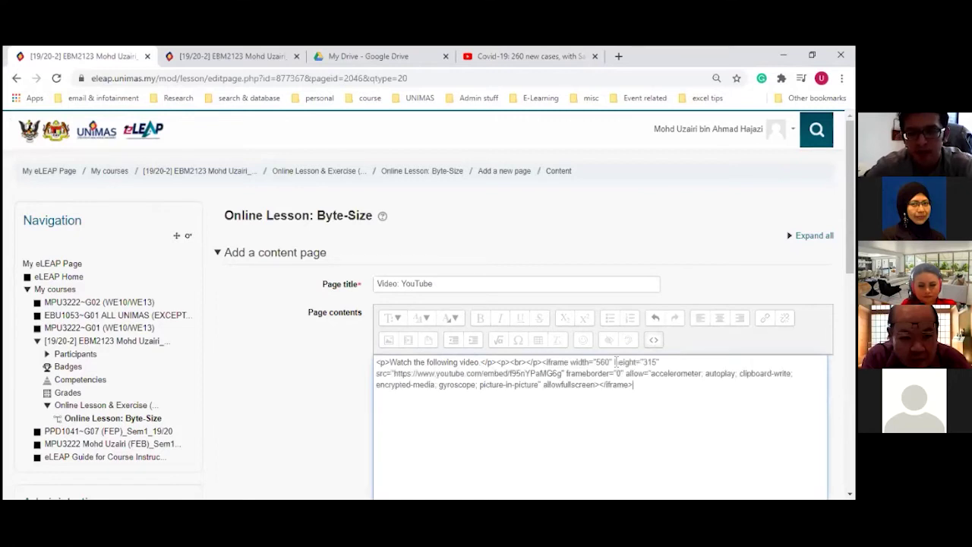
pyautogui.click(659, 347)
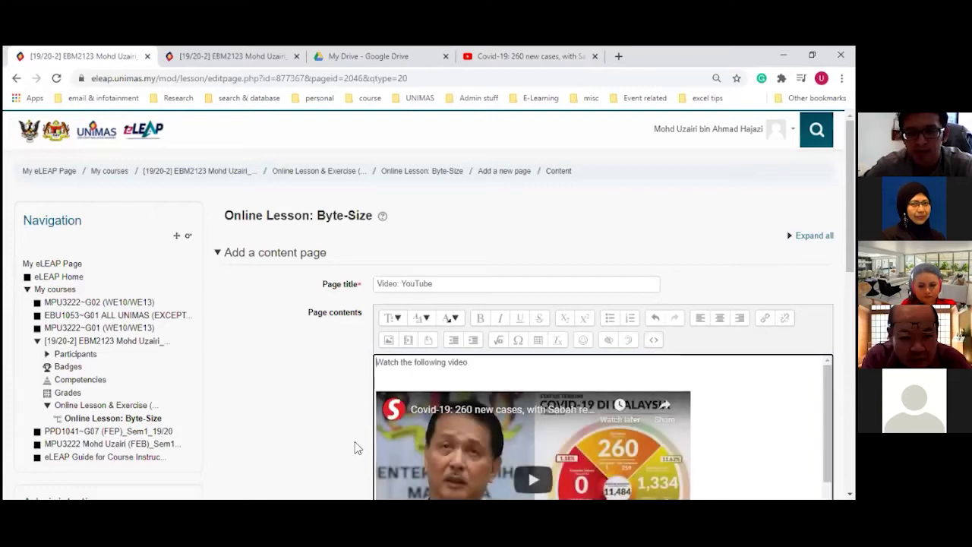
# Step: Examine the embedded video in the page contents and its iframe code in the HTML source
pyautogui.scroll(-2, 354, 445)
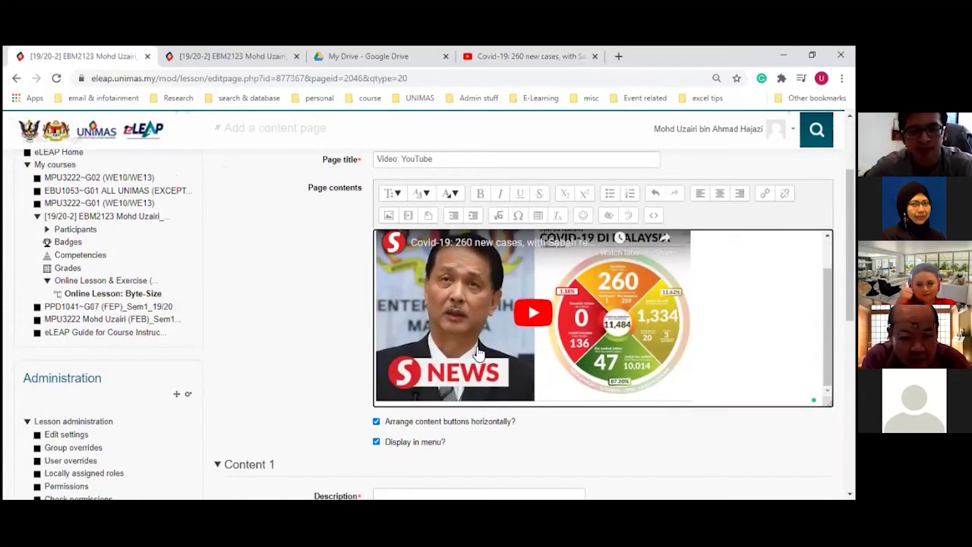
pyautogui.scroll(-2, 495, 356)
pyautogui.scroll(3, 495, 356)
pyautogui.scroll(-1, 501, 370)
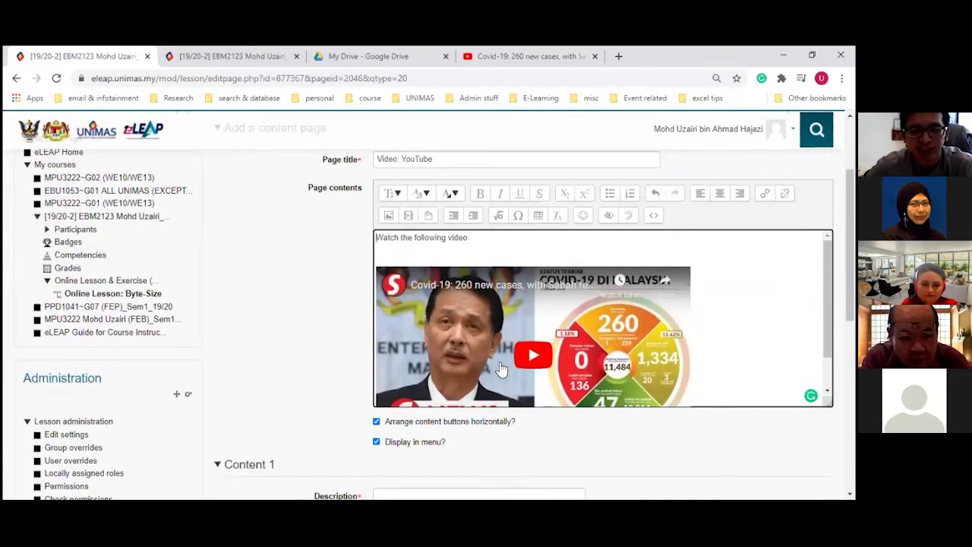
pyautogui.scroll(-1, 497, 366)
pyautogui.scroll(1, 470, 355)
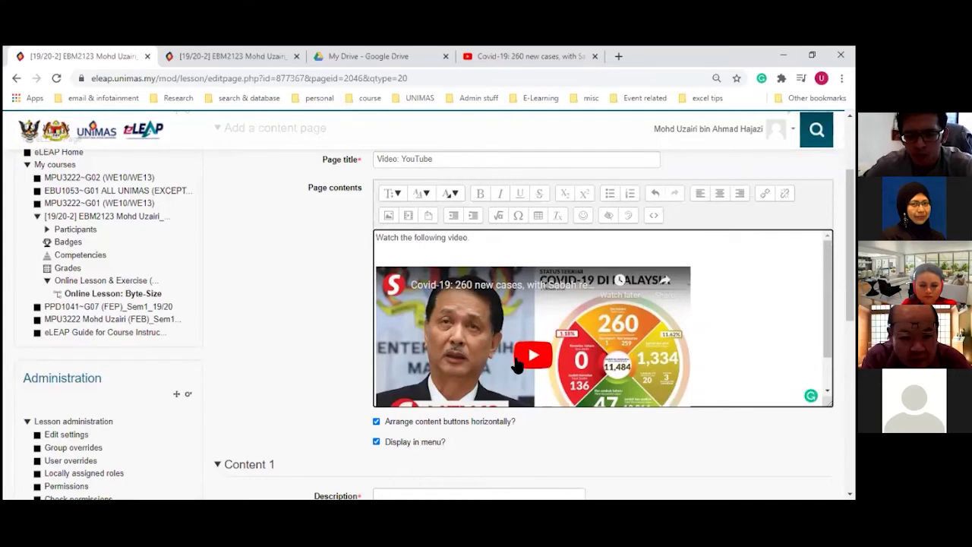
pyautogui.scroll(-1, 517, 366)
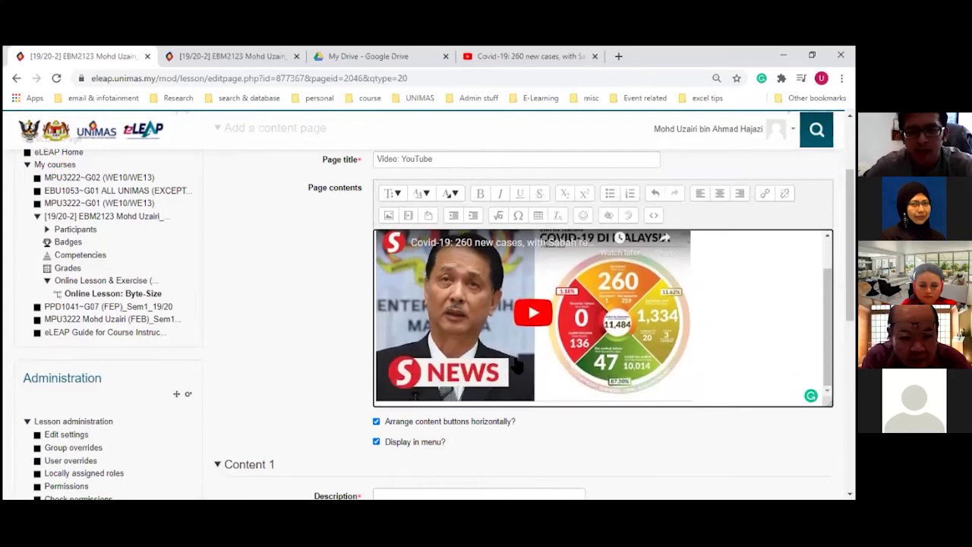
pyautogui.scroll(1, 517, 366)
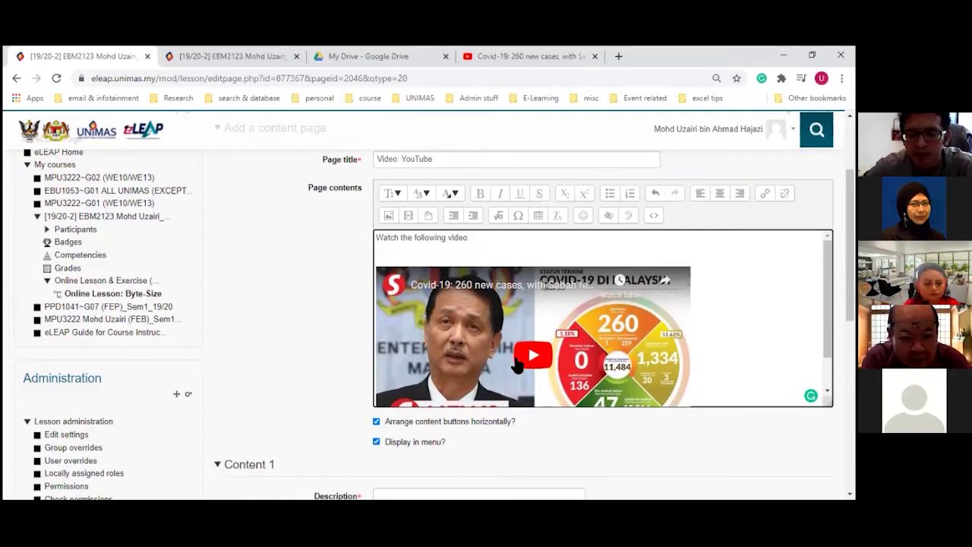
pyautogui.scroll(-2, 446, 370)
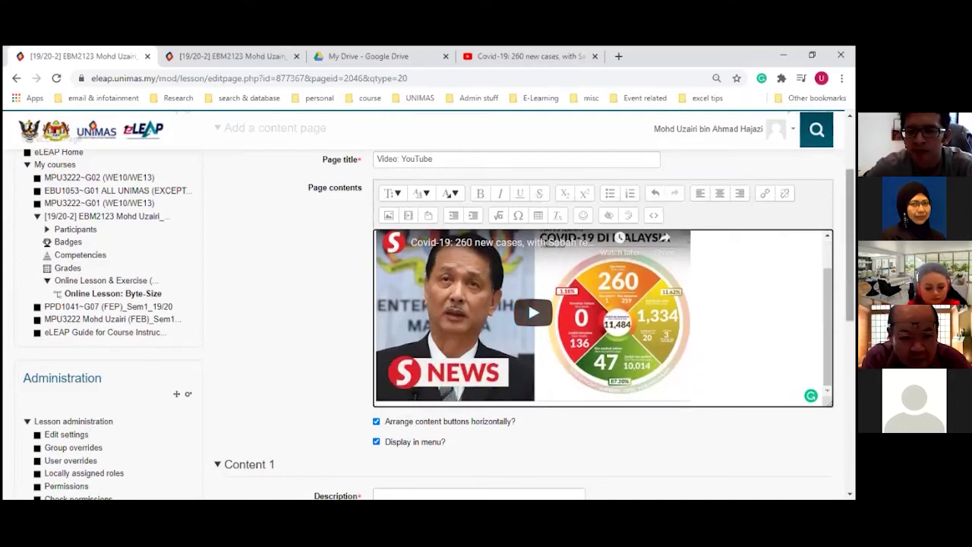
pyautogui.scroll(2, 559, 383)
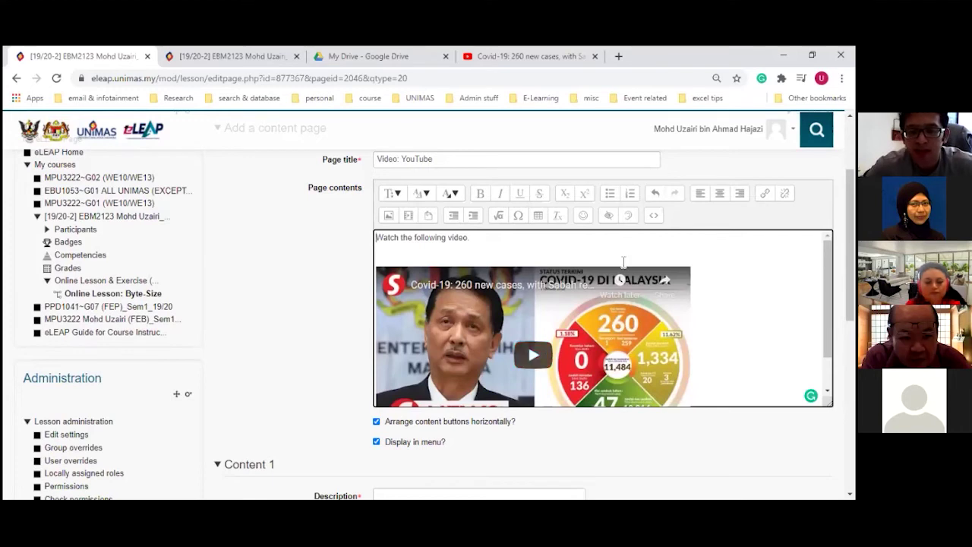
pyautogui.click(655, 217)
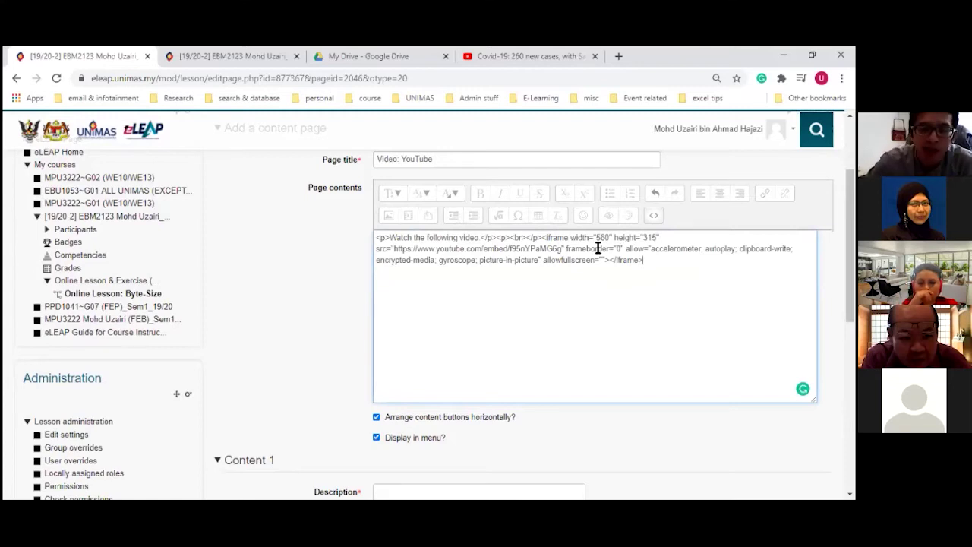
pyautogui.click(653, 215)
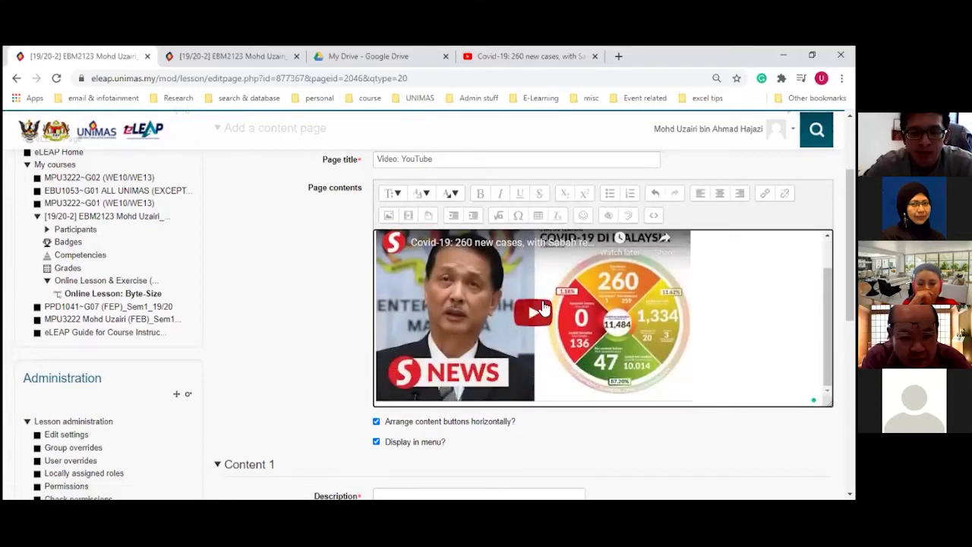
# Step: Enter "Previous: Slide" as the description of Content 1
pyautogui.scroll(-3, 301, 371)
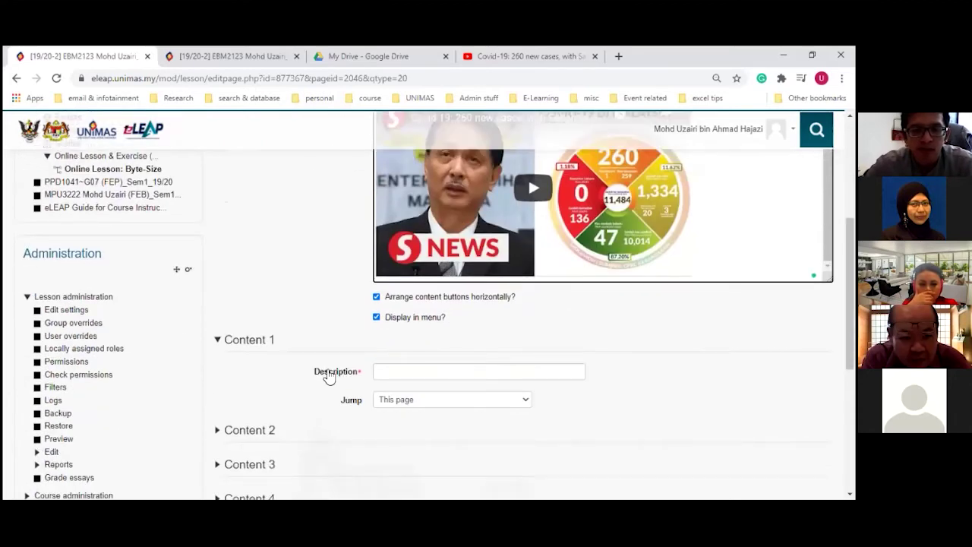
pyautogui.scroll(6, 413, 398)
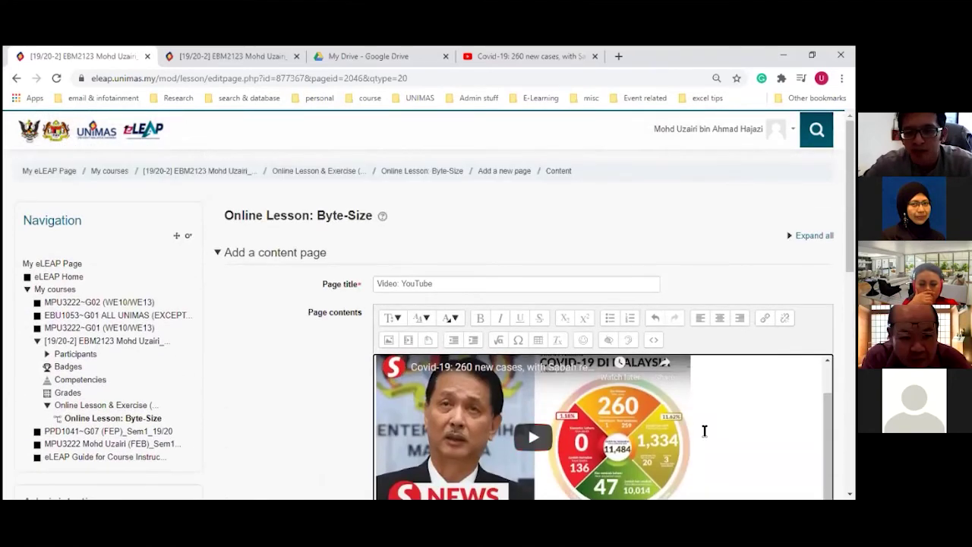
pyautogui.scroll(-5, 352, 413)
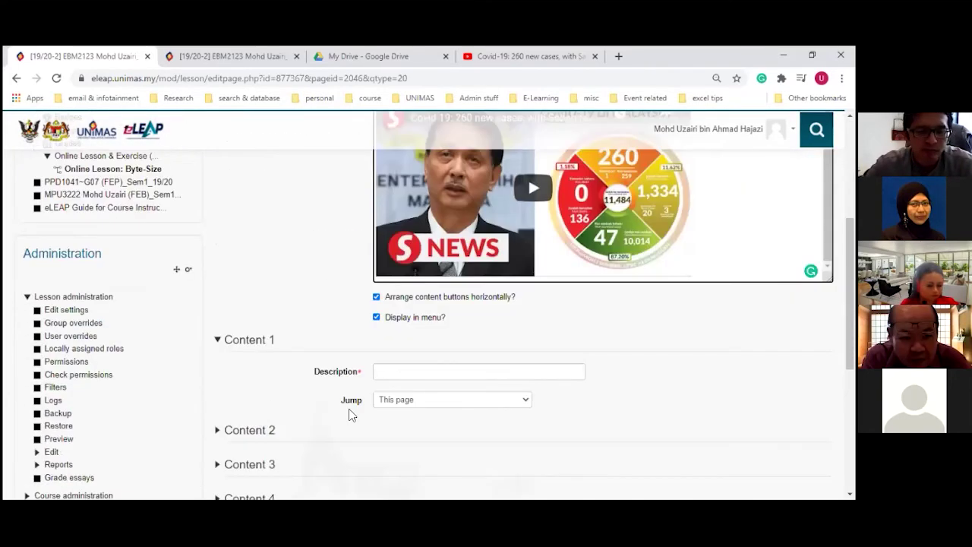
pyautogui.click(394, 372)
pyautogui.write('Previosu')
pyautogui.press('BackSpace')
pyautogui.press('BackSpace')
pyautogui.press('BackSpace')
pyautogui.write('ous')
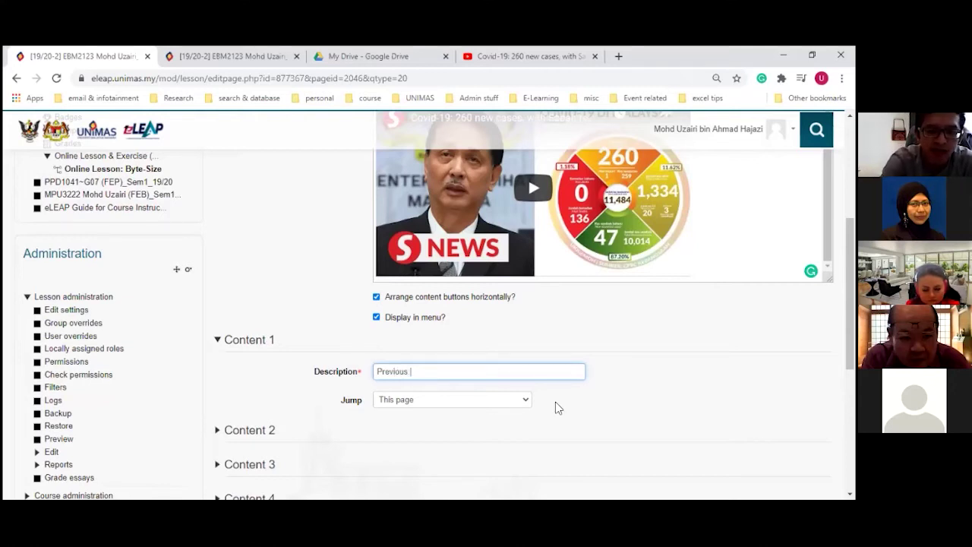
pyautogui.write('. Slide')
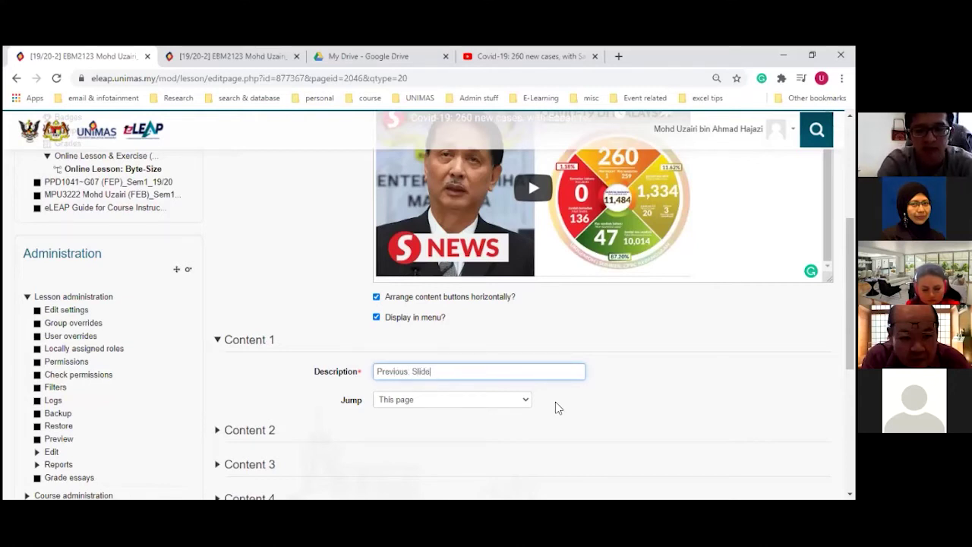
# Step: Set the jump of Content 1 to "Previous page"
pyautogui.click(456, 401)
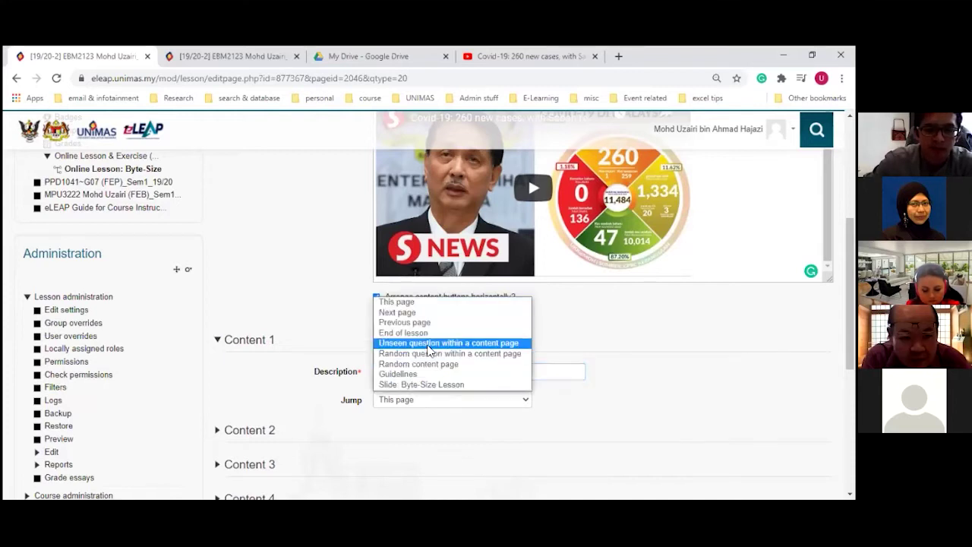
pyautogui.click(412, 324)
pyautogui.scroll(-1, 283, 397)
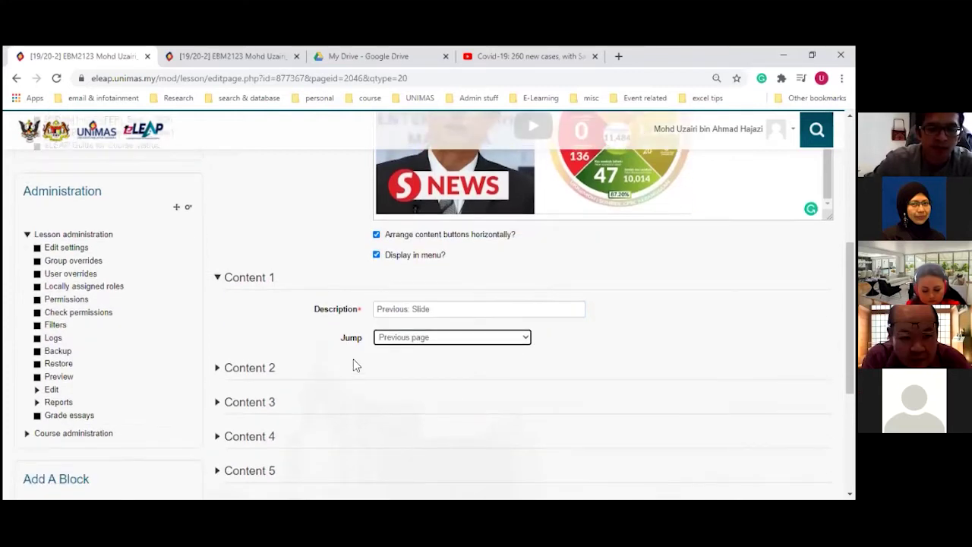
pyautogui.click(410, 341)
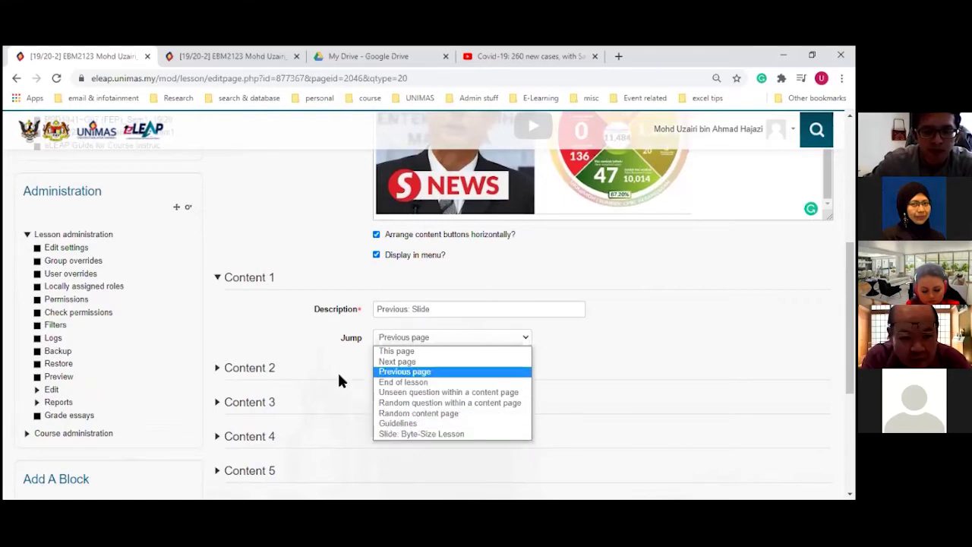
pyautogui.click(378, 372)
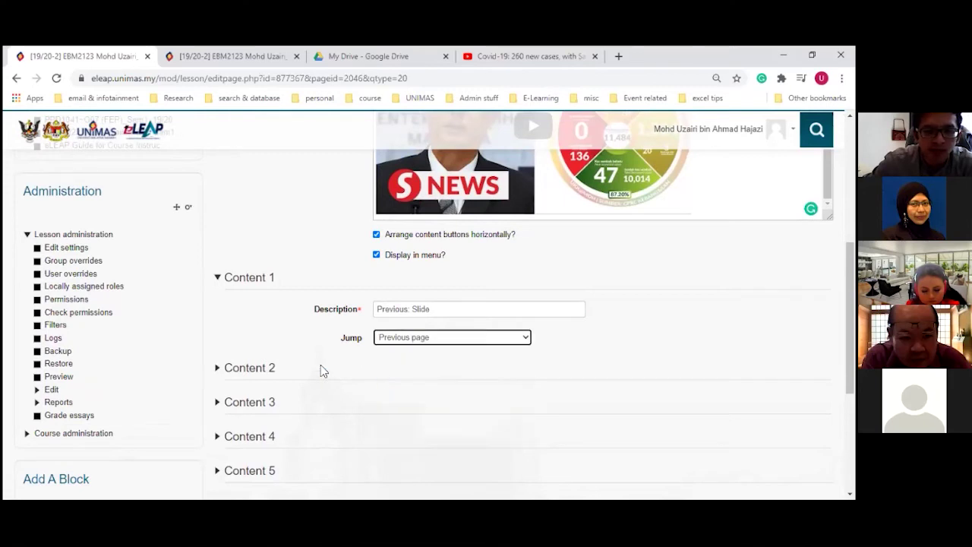
# Step: Enter "Next: Video 2" as the description of Content 2 and save the content page
pyautogui.click(228, 369)
pyautogui.click(380, 399)
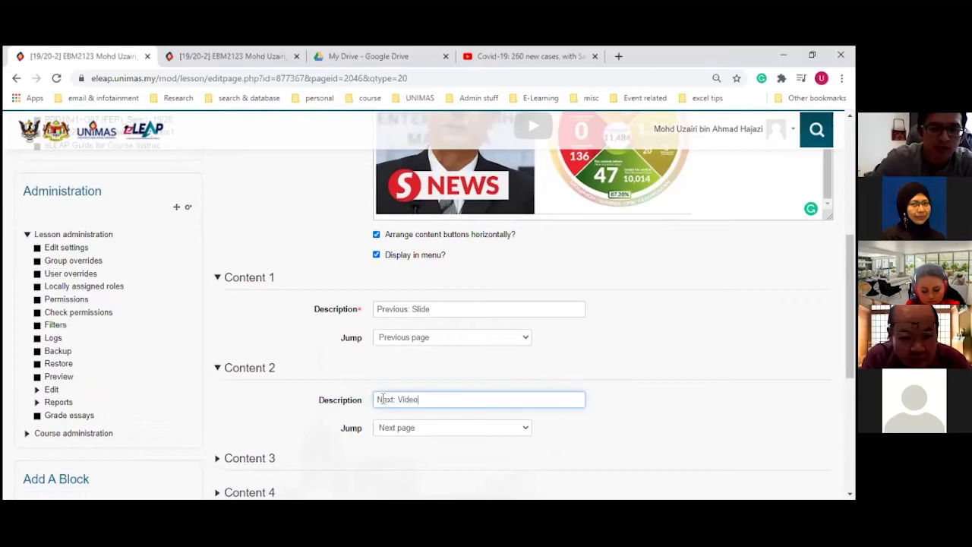
pyautogui.scroll(3, 383, 398)
pyautogui.scroll(-3, 383, 399)
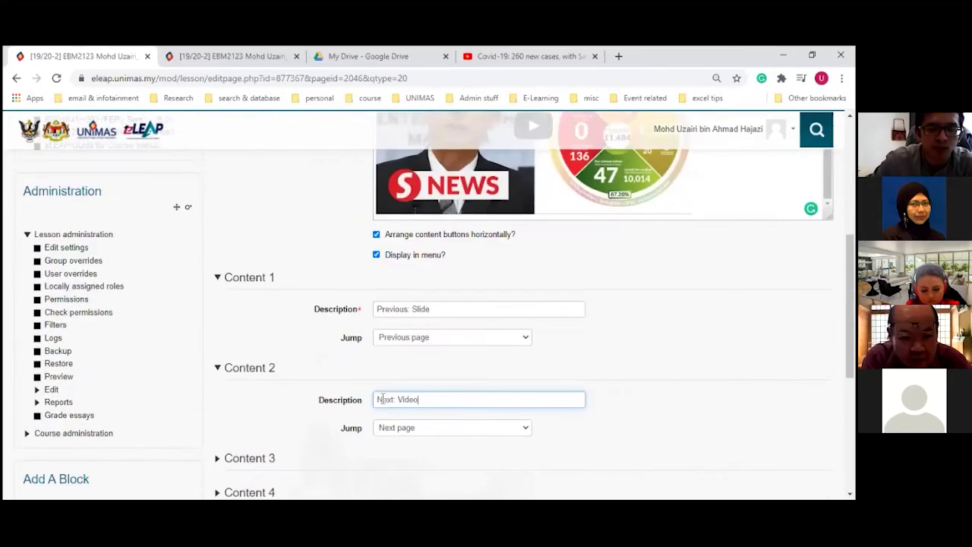
pyautogui.scroll(-1, 384, 399)
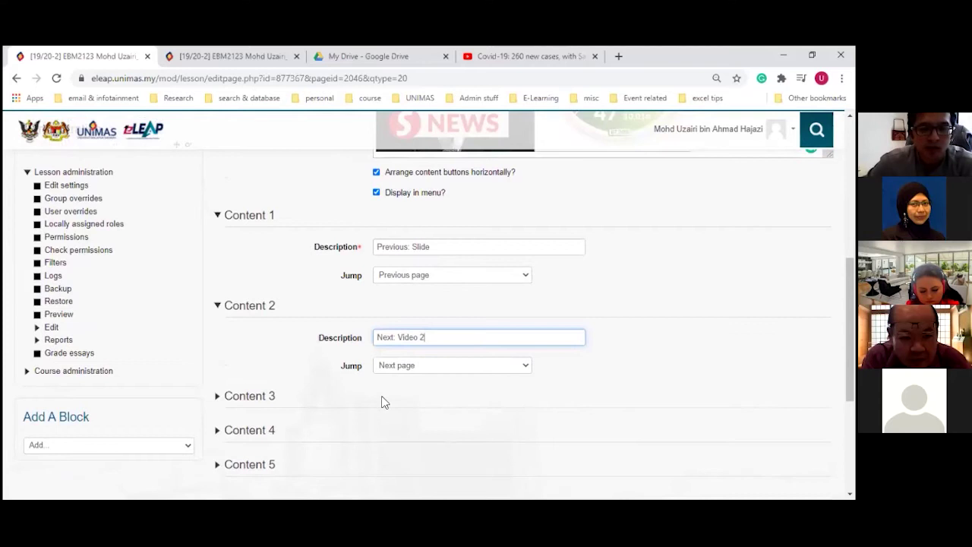
pyautogui.scroll(-2, 382, 402)
pyautogui.click(388, 399)
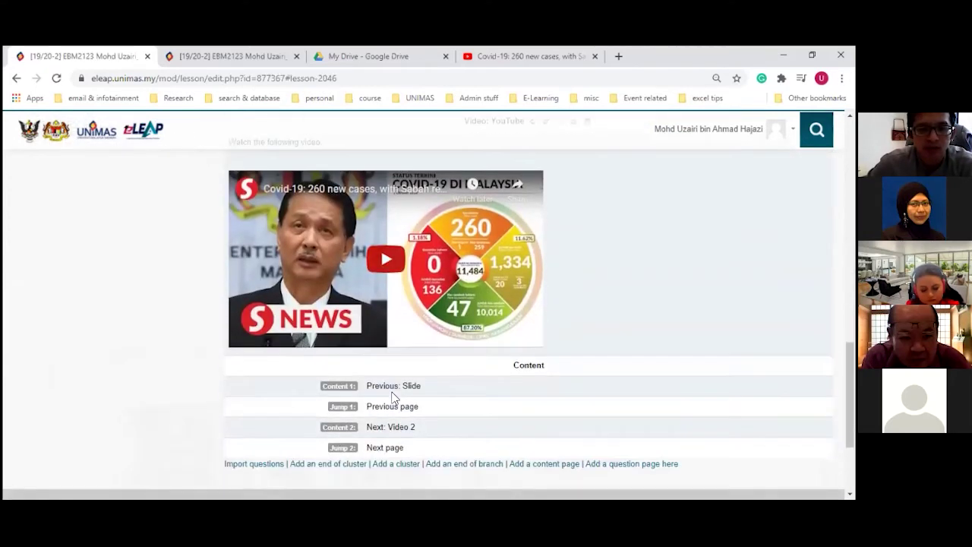
# Step: Add a content page after the "Video: YouTube" page and title it "Video: Google Drive"
pyautogui.scroll(3, 392, 395)
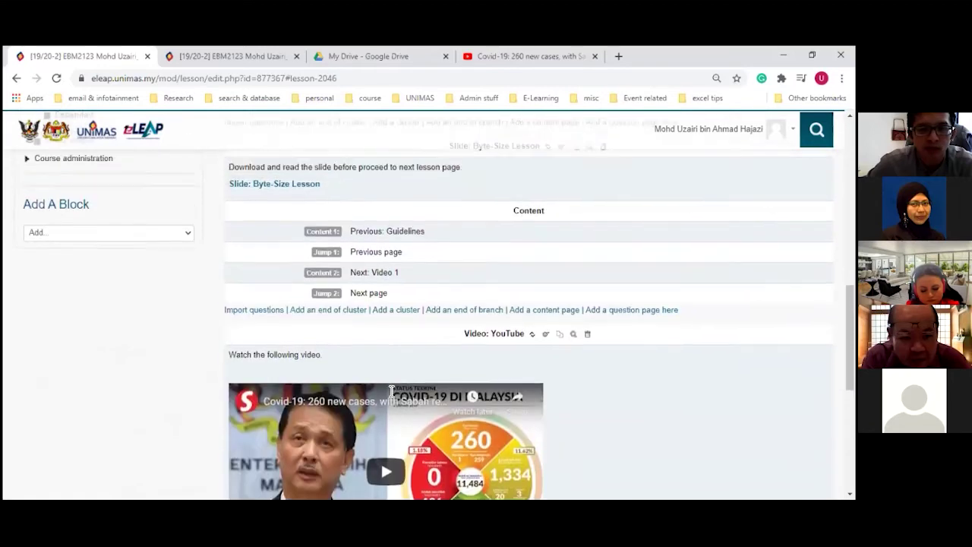
pyautogui.scroll(7, 392, 391)
pyautogui.scroll(-6, 361, 363)
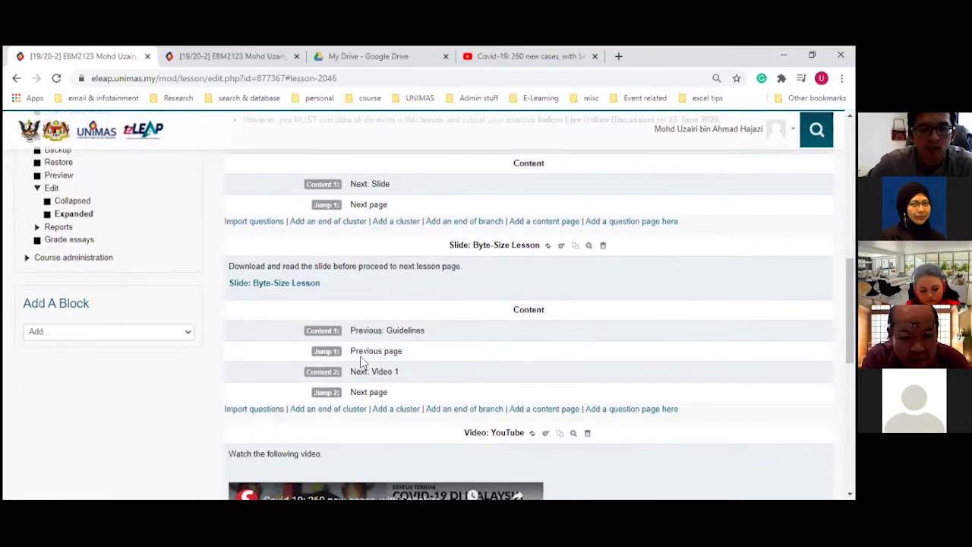
pyautogui.scroll(-5, 361, 363)
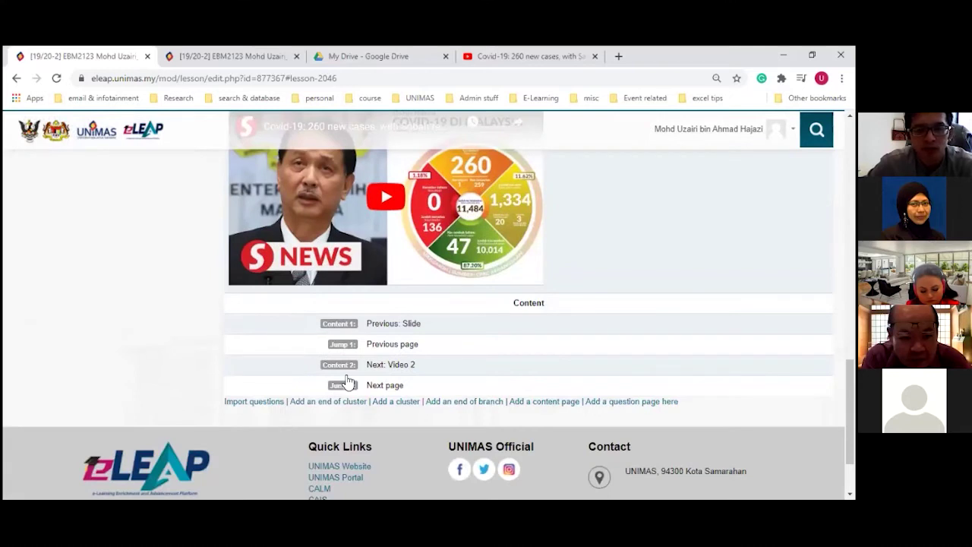
pyautogui.click(541, 405)
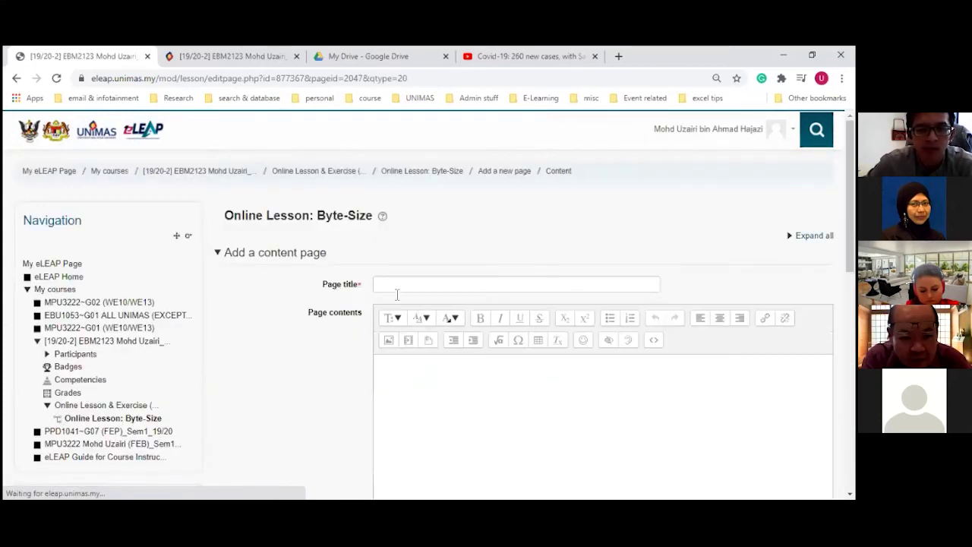
pyautogui.click(396, 288)
pyautogui.write('V')
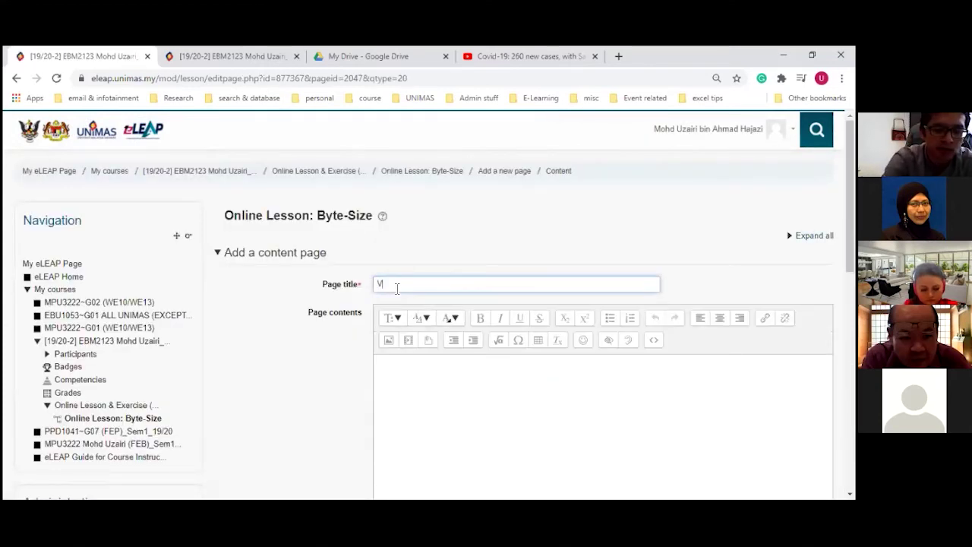
pyautogui.write('ideo G')
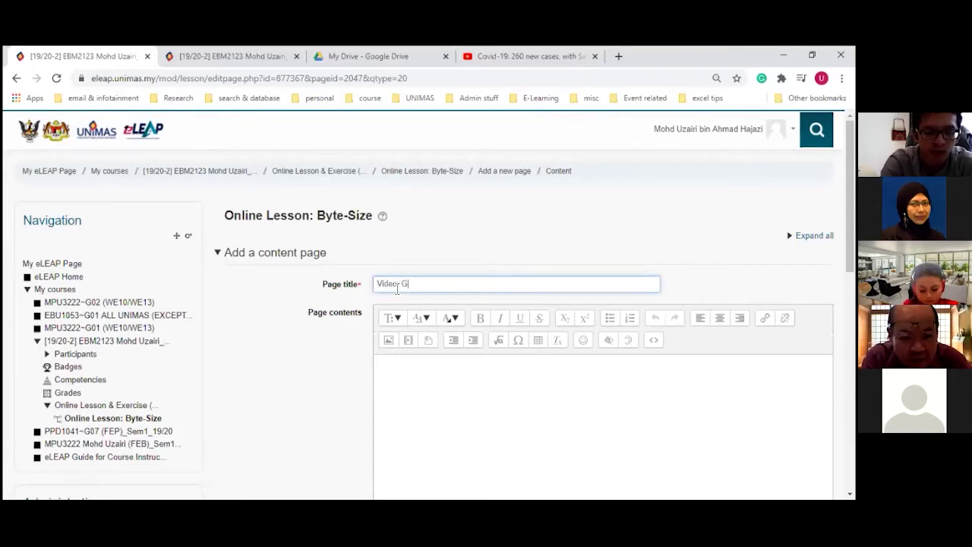
pyautogui.write('oogle Drive')
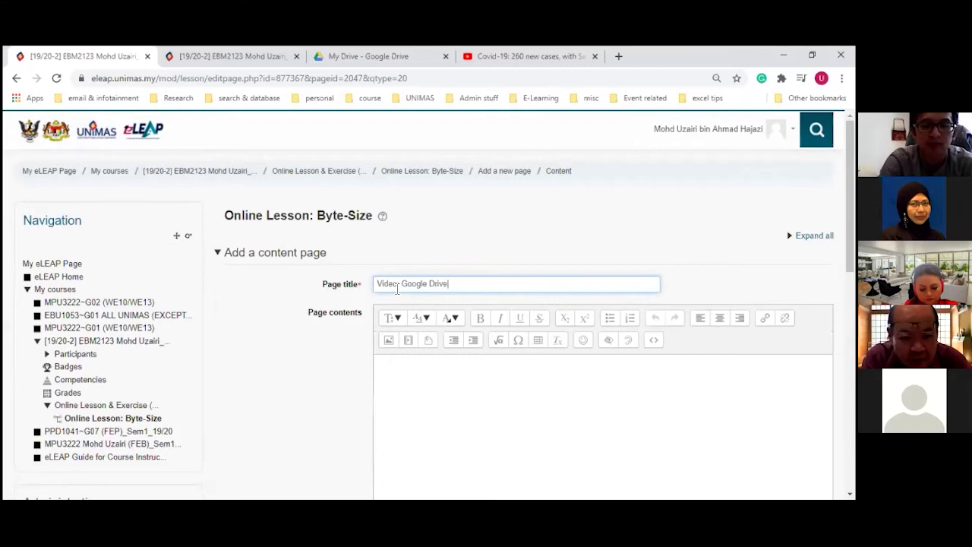
# Step: Enter "Watch the following video on XXX." in the page contents, followed by a new line
pyautogui.click(401, 381)
pyautogui.write('Watch the following')
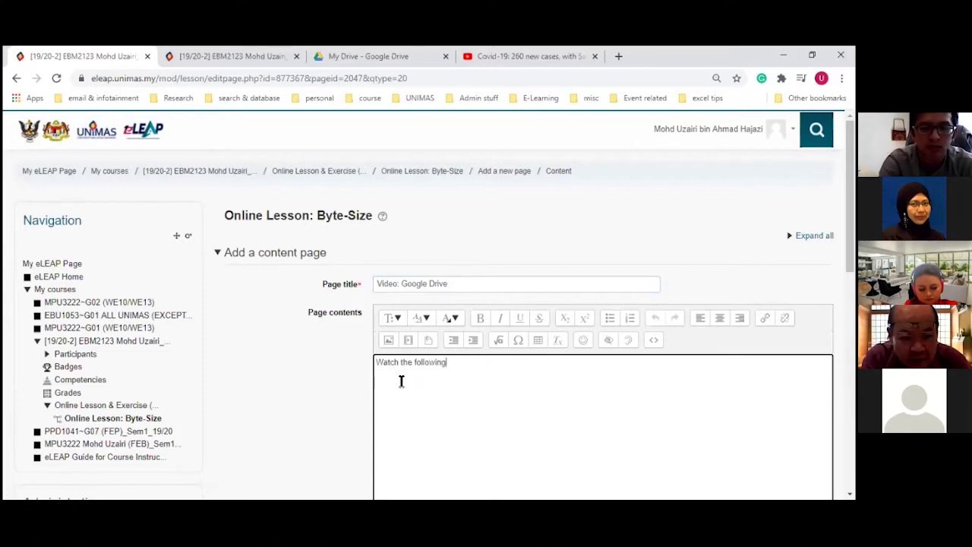
pyautogui.write(' video')
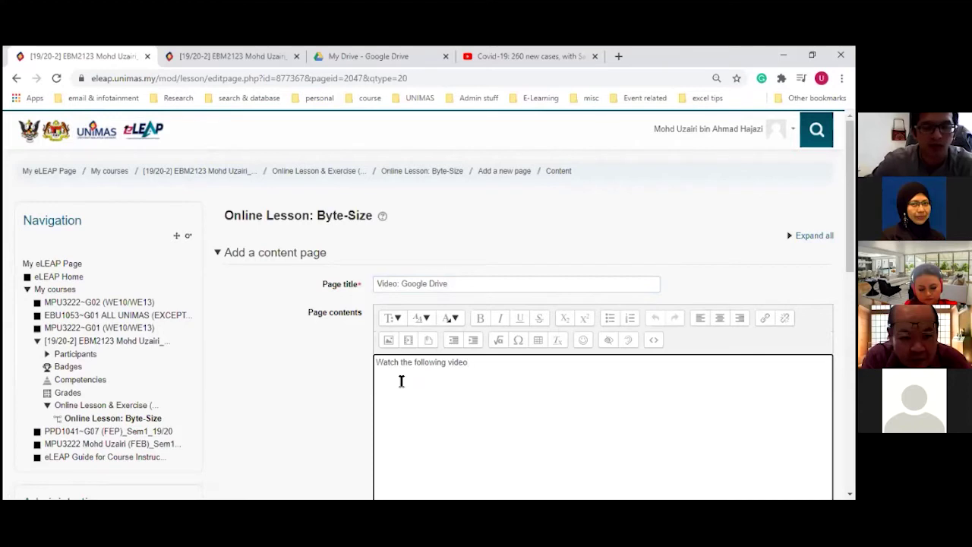
pyautogui.write(' on XXX.')
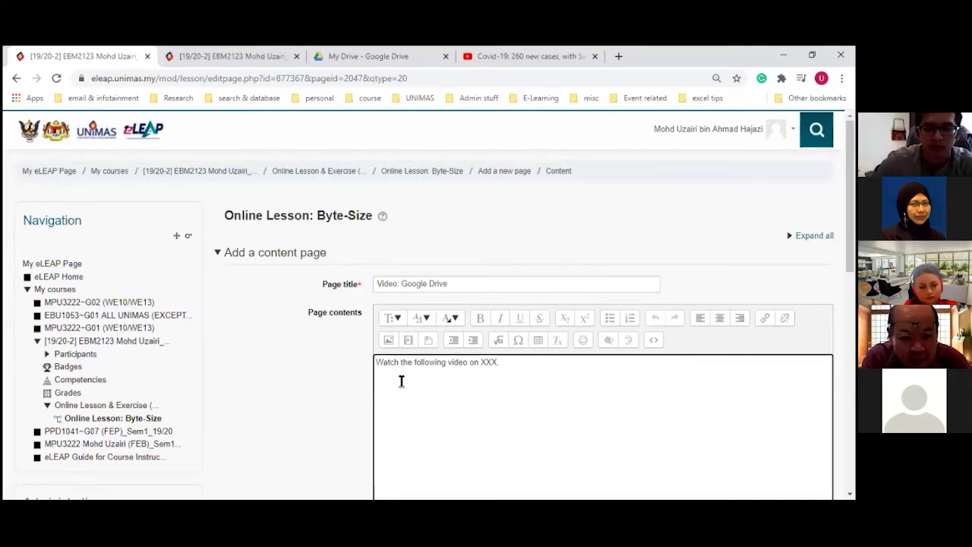
pyautogui.scroll(-2, 482, 419)
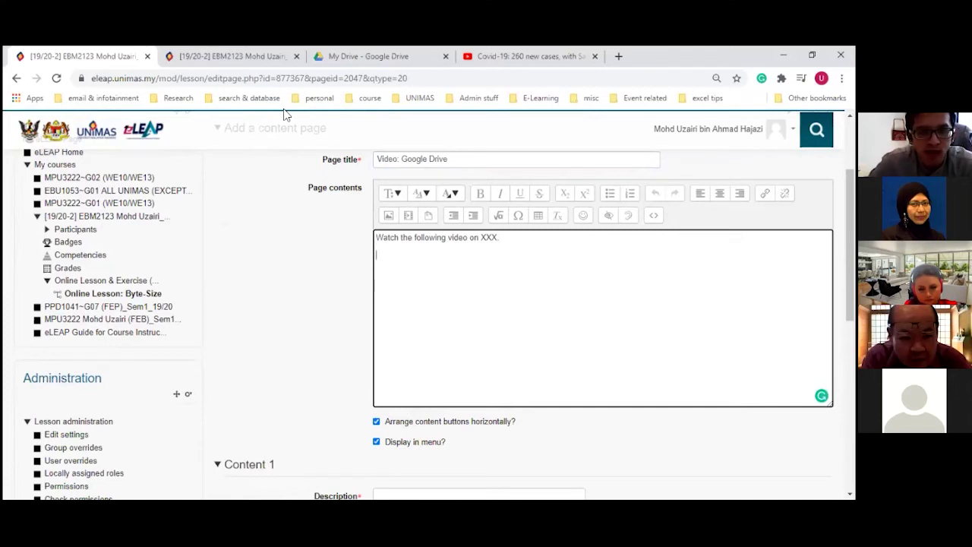
# Step: Switch to Google Drive and open the "Linear Programming" folder inside the "Video" folder
pyautogui.click(332, 61)
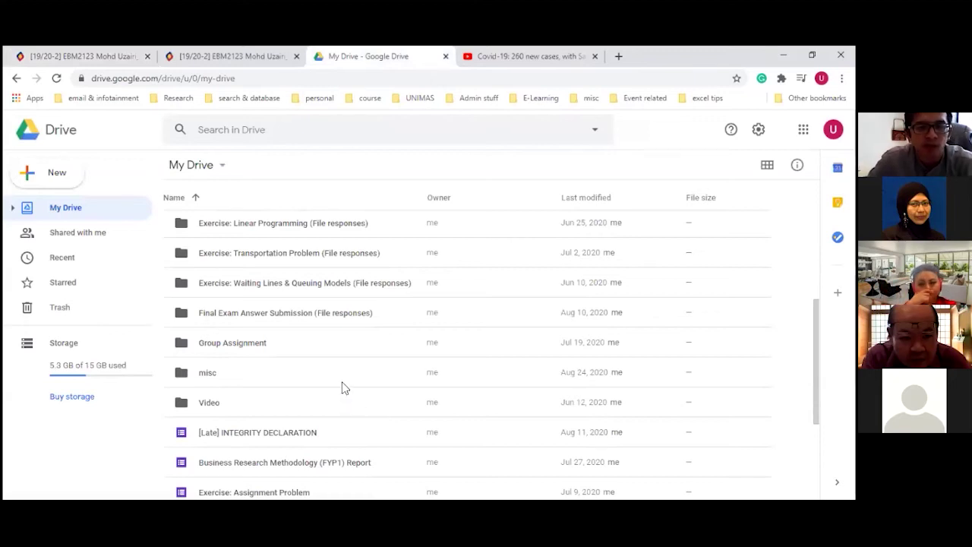
pyautogui.scroll(3, 342, 388)
pyautogui.scroll(-4, 341, 388)
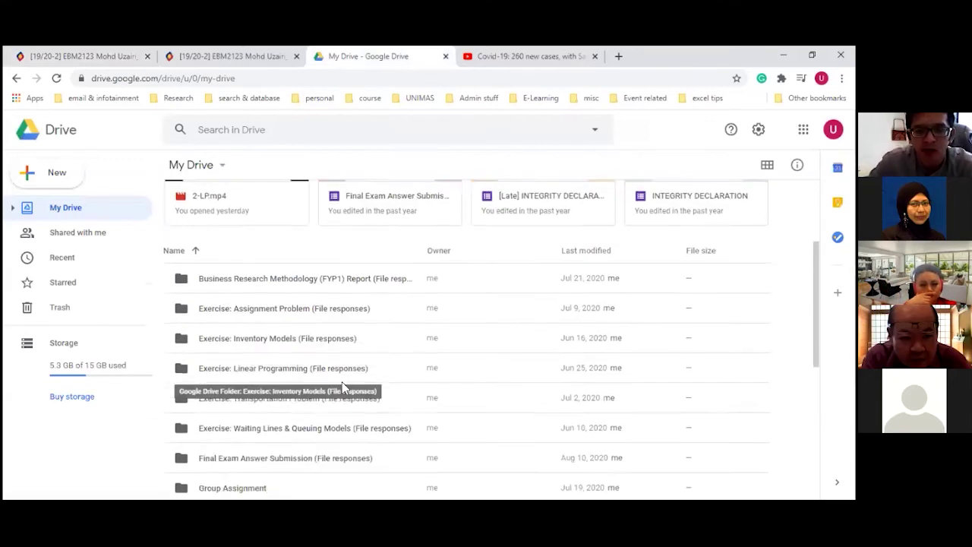
pyautogui.scroll(-1, 341, 387)
pyautogui.scroll(1, 327, 410)
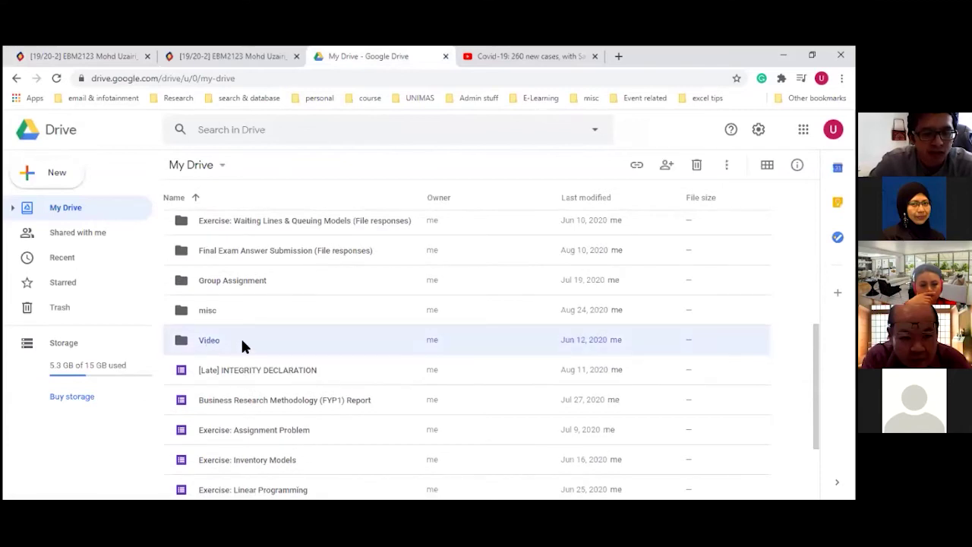
pyautogui.doubleClick(209, 340)
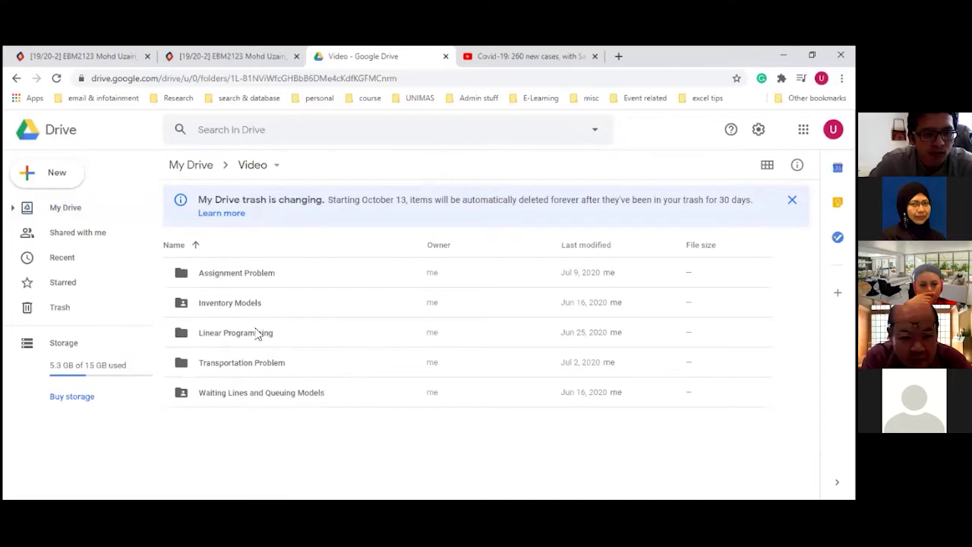
pyautogui.doubleClick(217, 334)
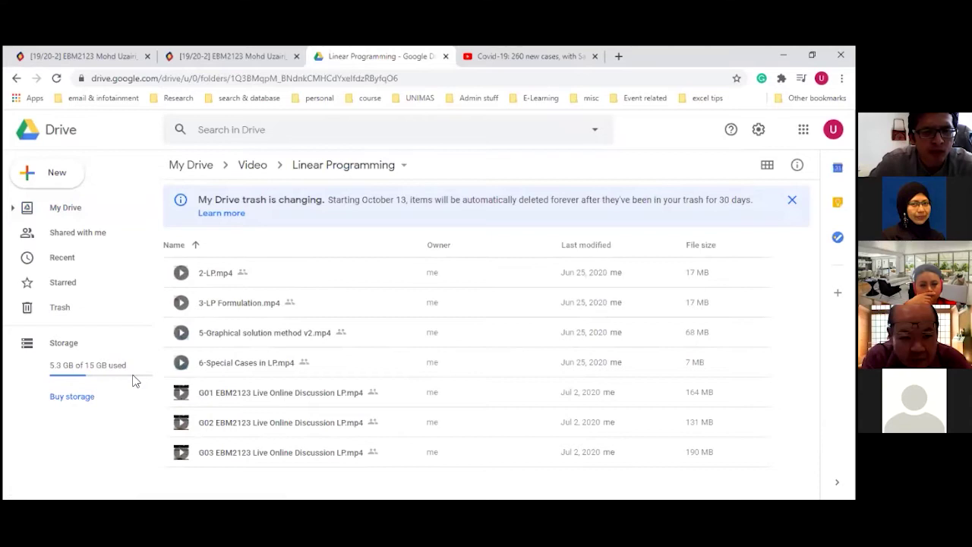
# Step: Open the video "5-Graphical solution method v2.mp4" and pause its playback
pyautogui.click(220, 338)
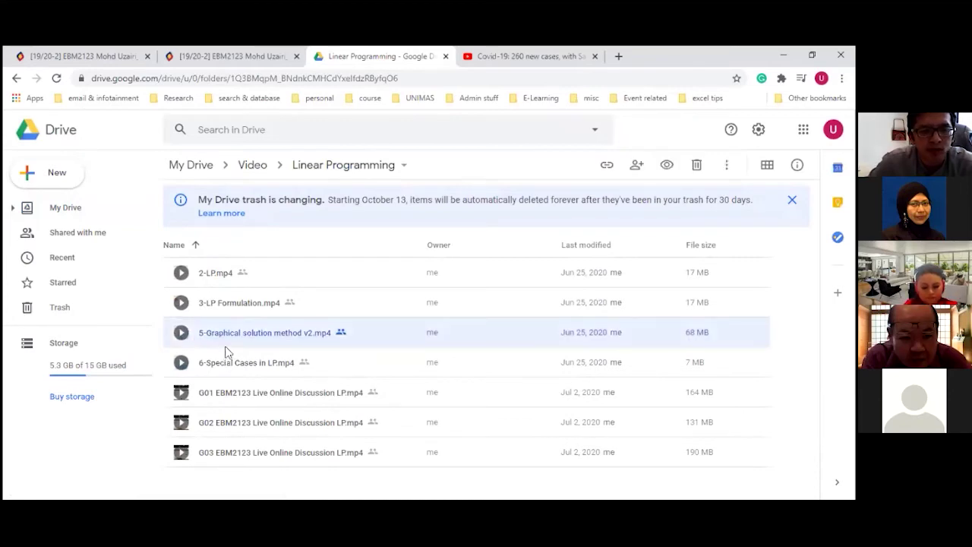
pyautogui.doubleClick(222, 340)
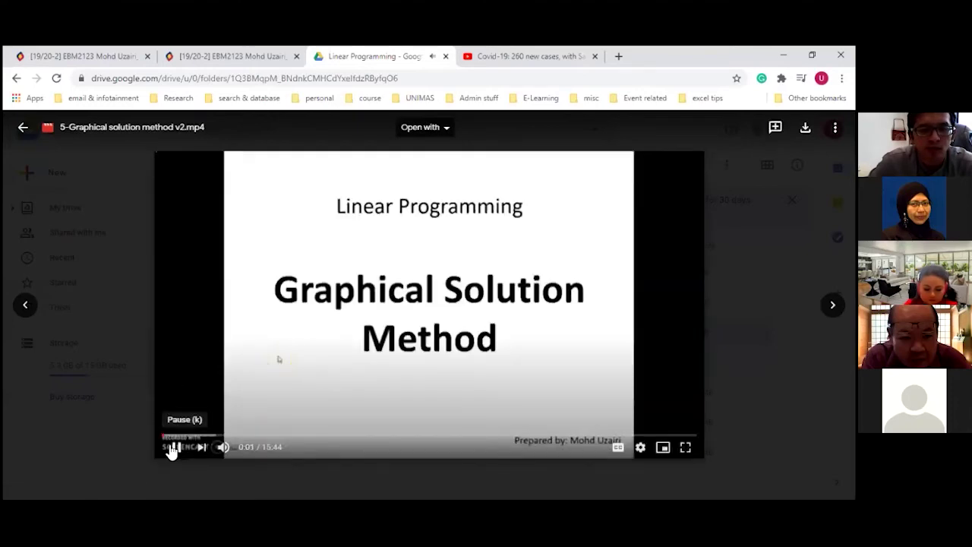
pyautogui.click(174, 448)
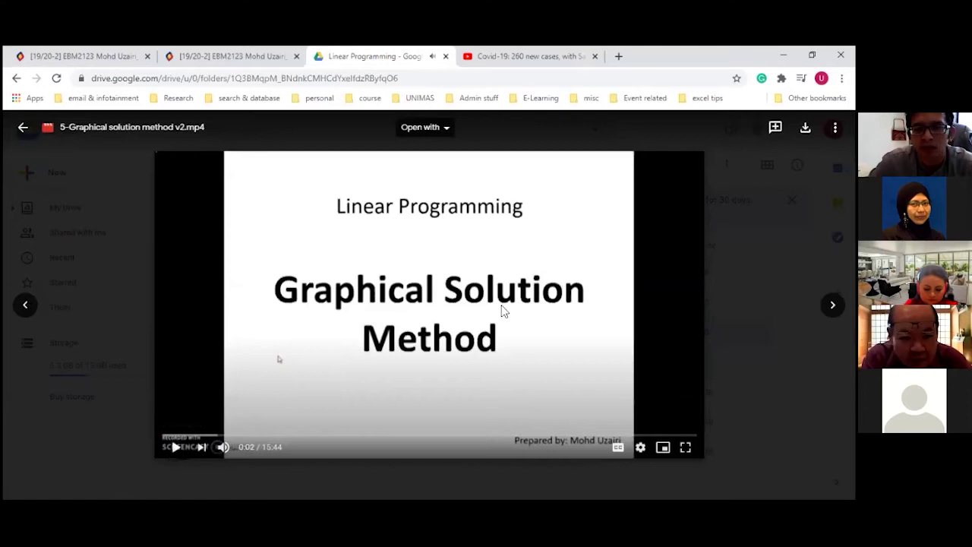
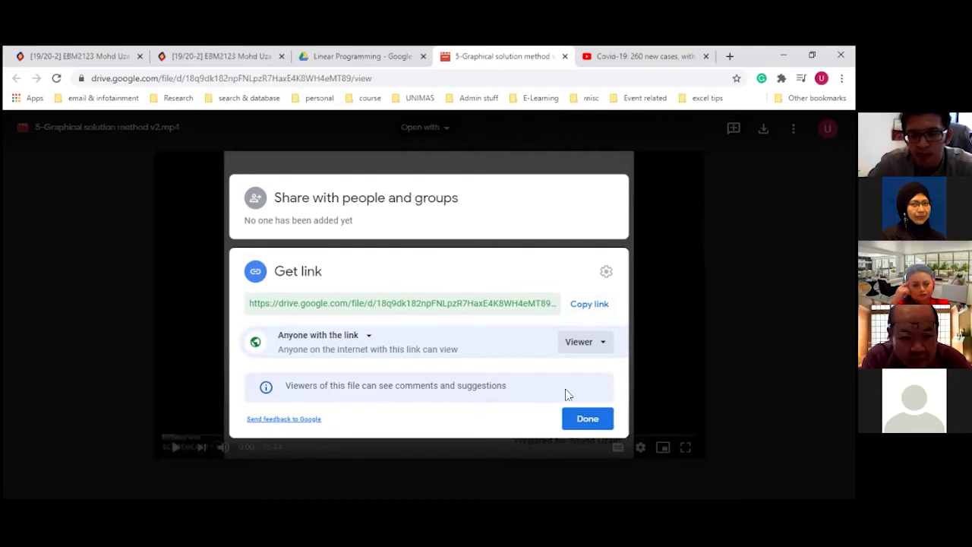
# Step: Close the video's link-sharing settings and copy its complete iframe code from Embed item
pyautogui.click(574, 423)
pyautogui.click(278, 357)
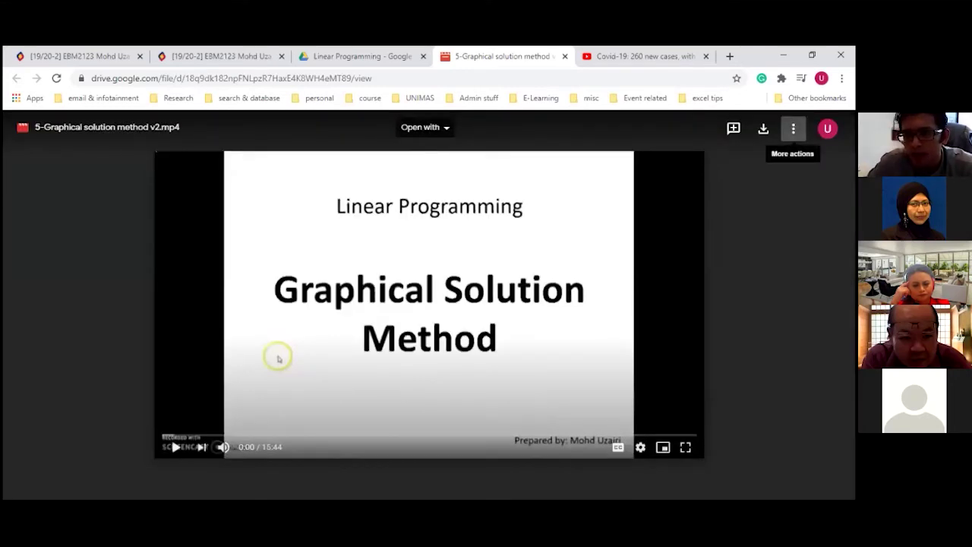
pyautogui.click(792, 128)
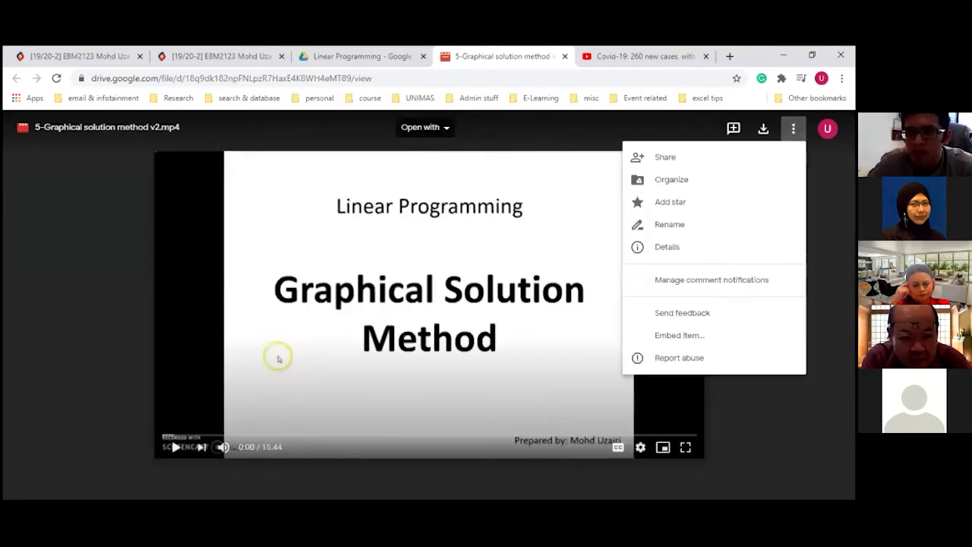
pyautogui.click(709, 339)
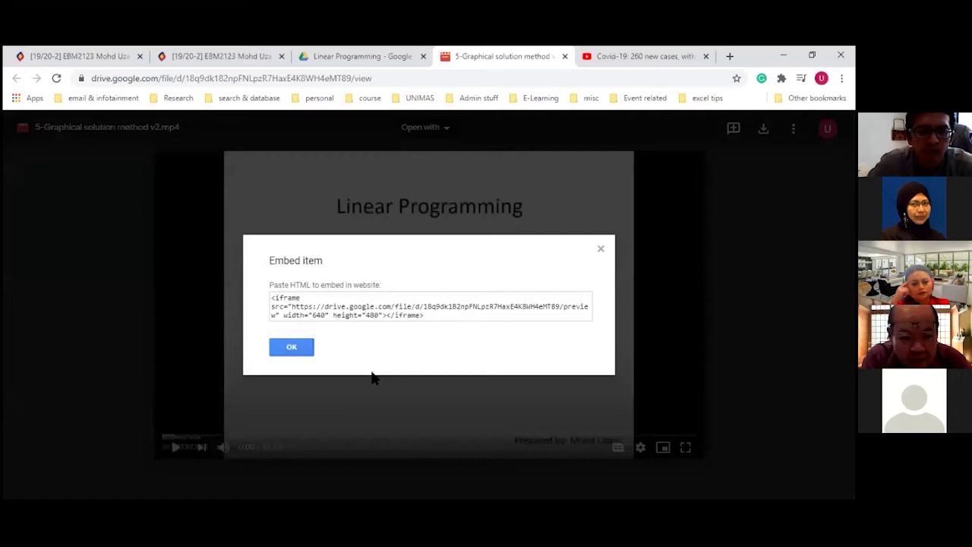
pyautogui.click(339, 309)
pyautogui.rightClick(337, 309)
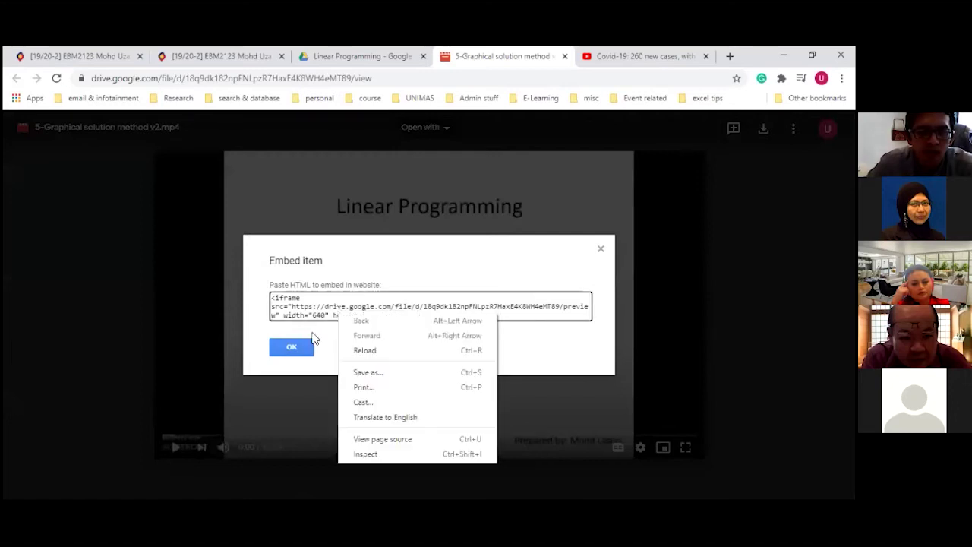
pyautogui.click(283, 310)
pyautogui.moveTo(271, 298); pyautogui.dragTo(423, 315)
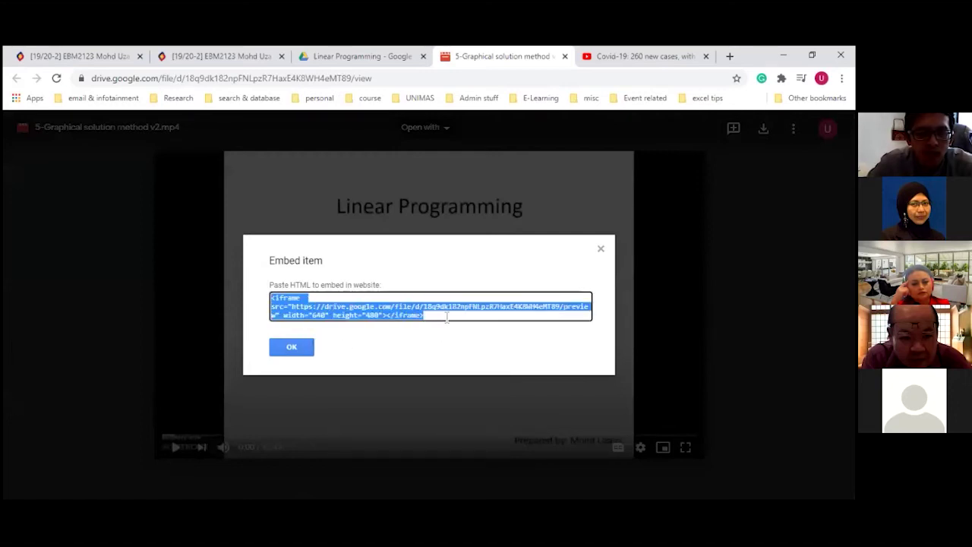
pyautogui.rightClick(386, 310)
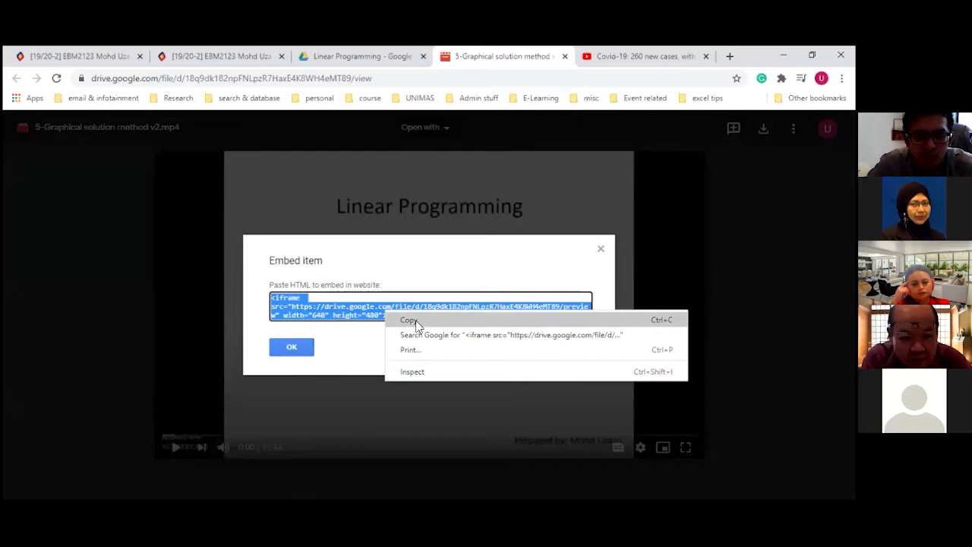
pyautogui.click(416, 325)
pyautogui.click(291, 347)
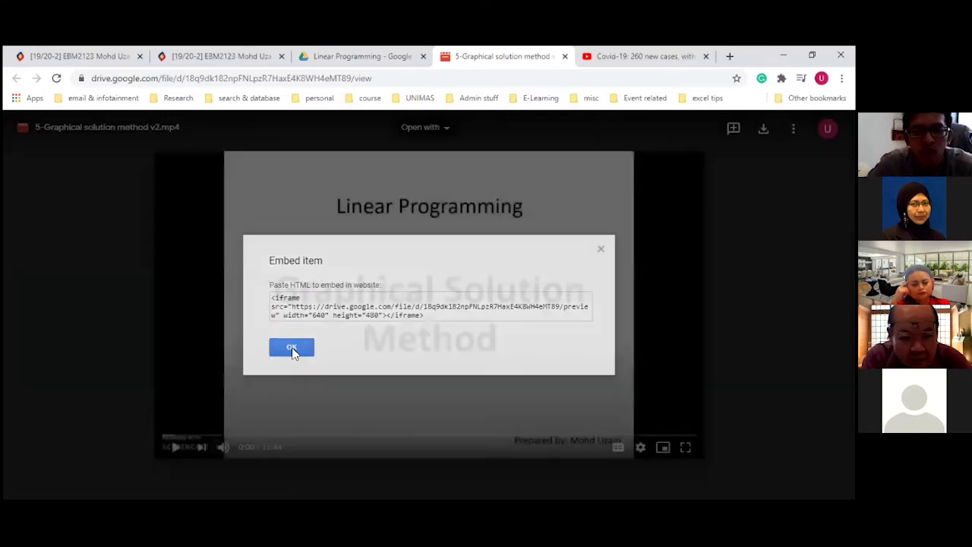
# Step: Switch back to eLEAP and paste the iframe code at the end of the page contents' HTML source, then restore the visual view
pyautogui.click(101, 56)
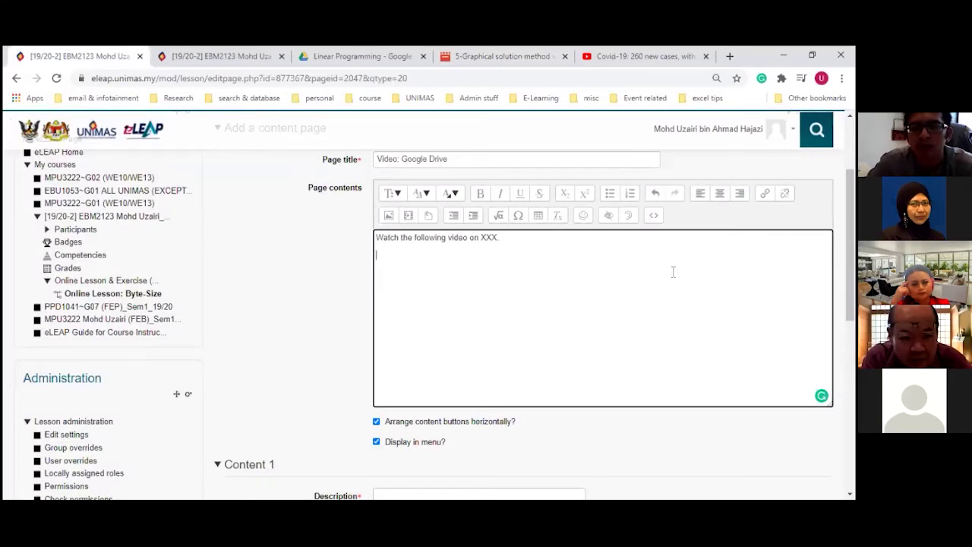
pyautogui.click(658, 221)
pyautogui.click(572, 303)
pyautogui.hotkey('ctrl', 'v')
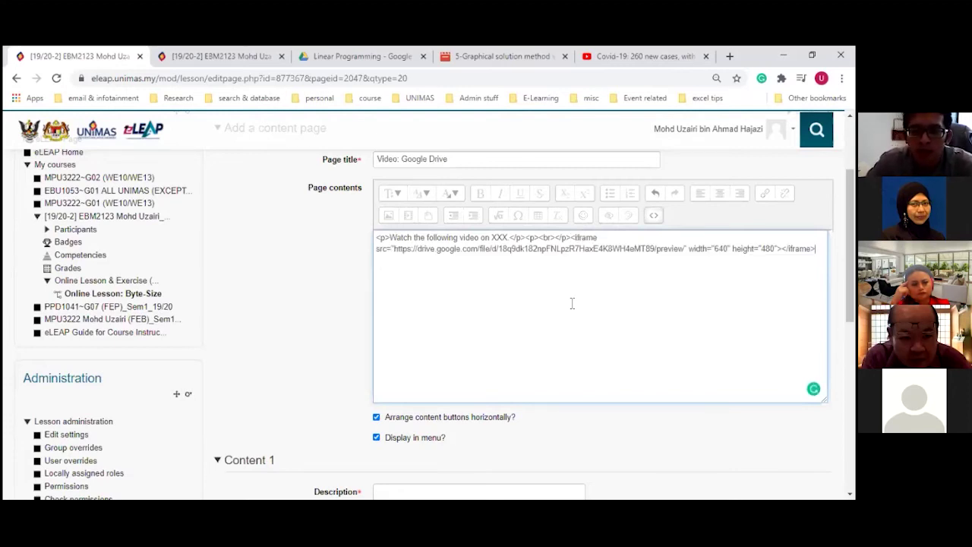
pyautogui.click(654, 217)
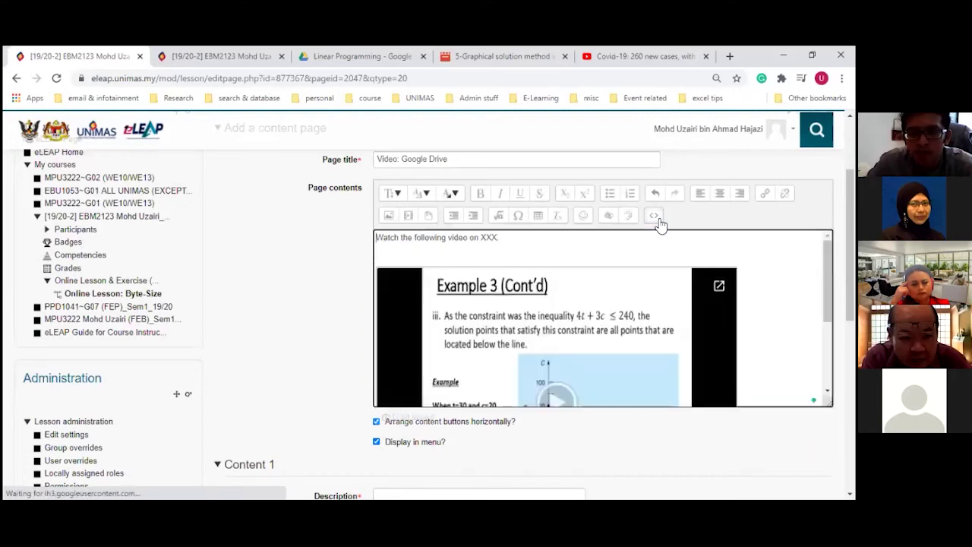
# Step: Examine the embedded Google Drive video in the page contents and the width and height in its HTML source
pyautogui.scroll(-1, 608, 363)
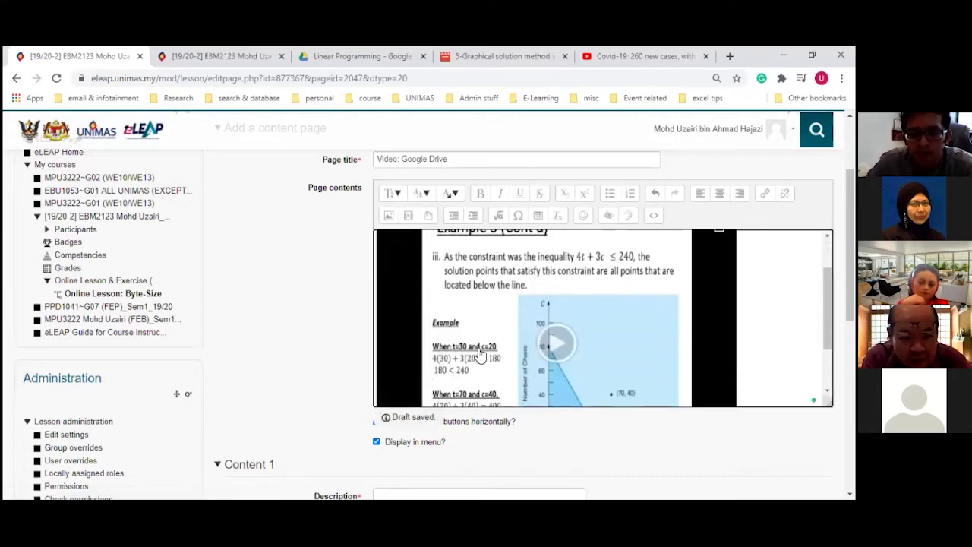
pyautogui.scroll(1, 608, 363)
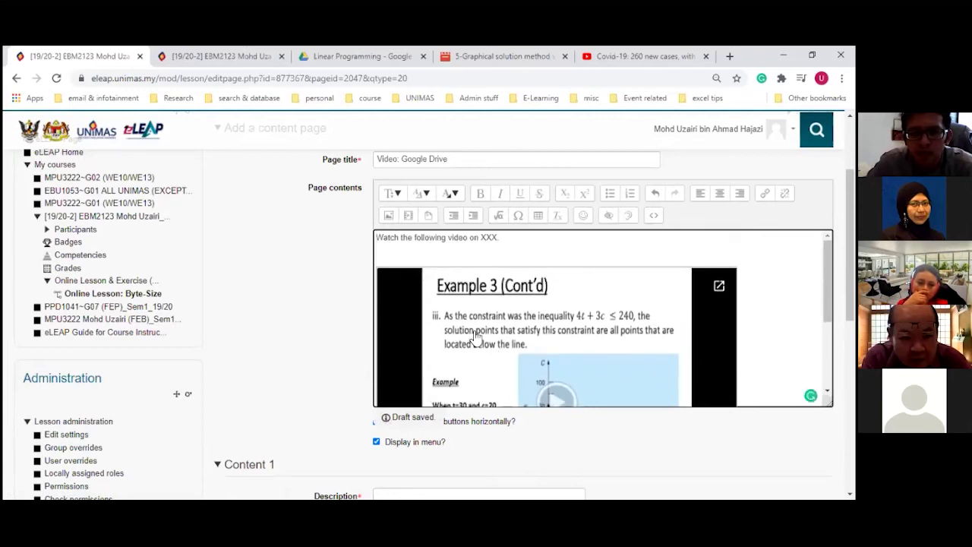
pyautogui.scroll(1, 486, 357)
pyautogui.scroll(-1, 438, 380)
pyautogui.scroll(-1, 439, 380)
pyautogui.scroll(1, 475, 351)
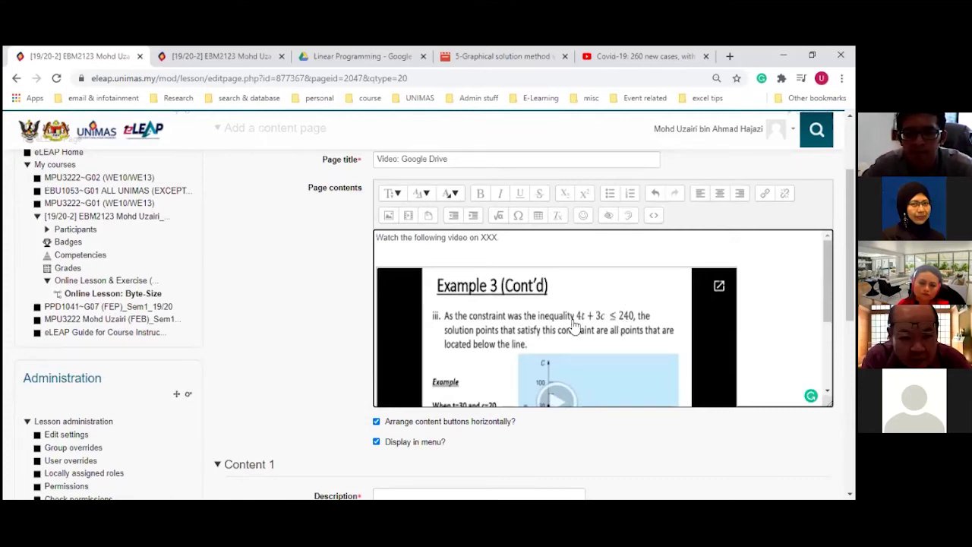
pyautogui.click(653, 217)
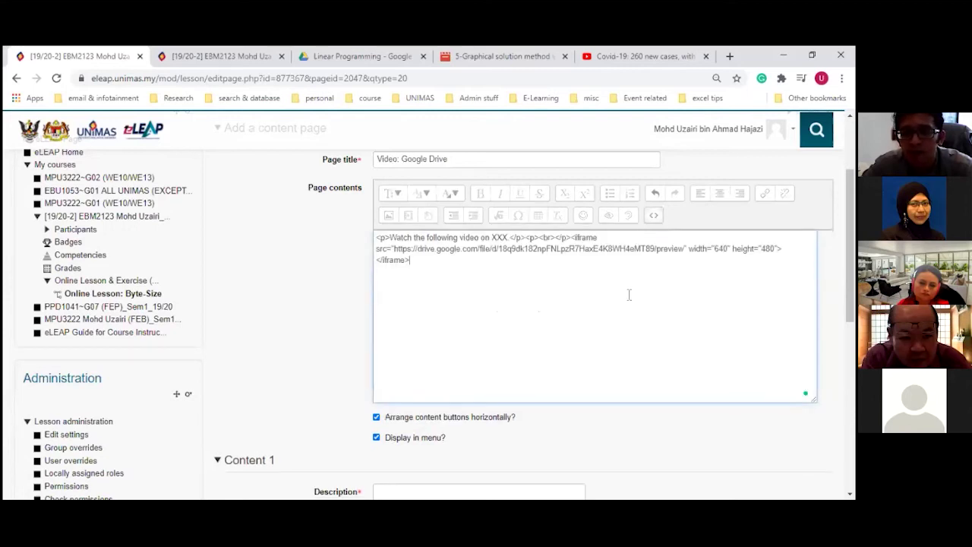
pyautogui.click(727, 250)
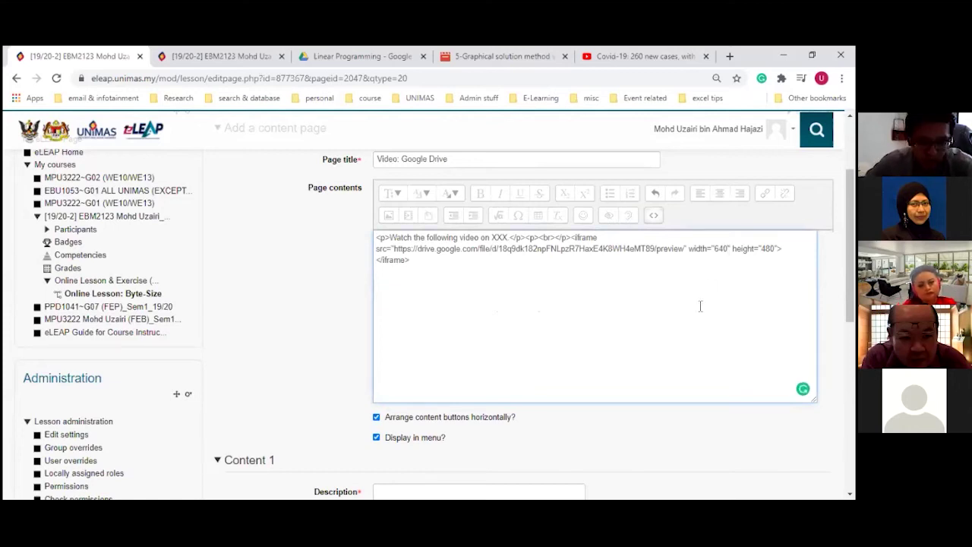
# Step: Set the Google Drive iframe's width to 560 and height to 315 in the HTML source, then restore the visual view
pyautogui.press('BackSpace')
pyautogui.press('BackSpace')
pyautogui.press('BackSpace')
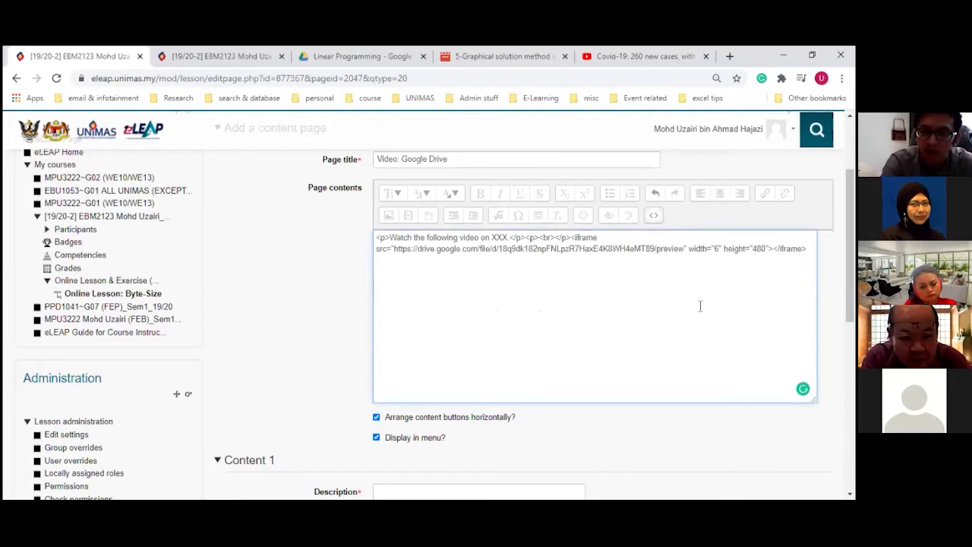
pyautogui.write('560')
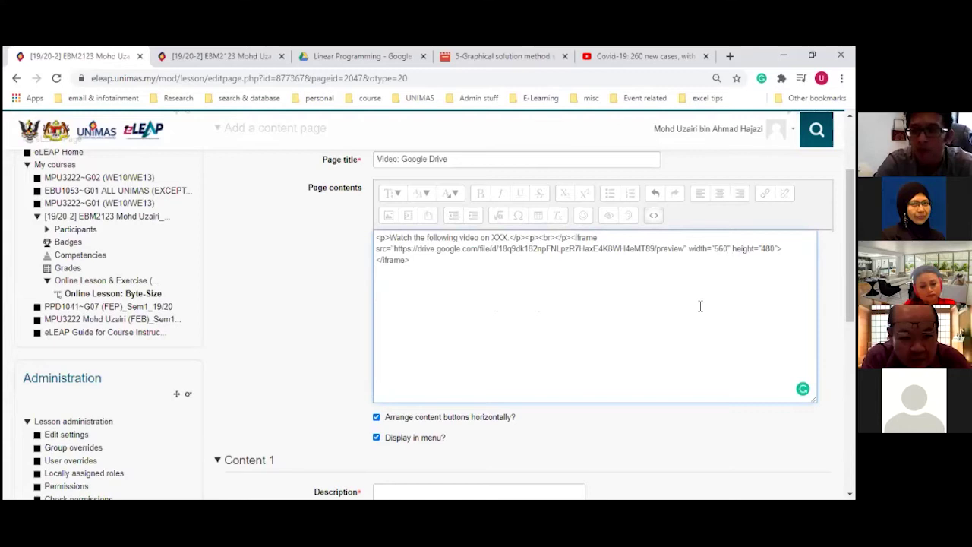
pyautogui.press('BackSpace')
pyautogui.press('BackSpace')
pyautogui.press('BackSpace')
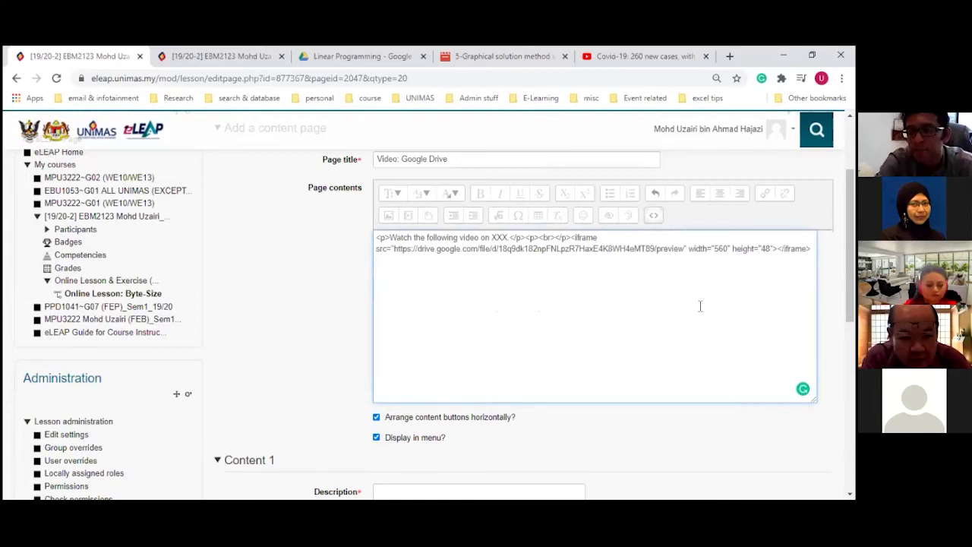
pyautogui.write('315')
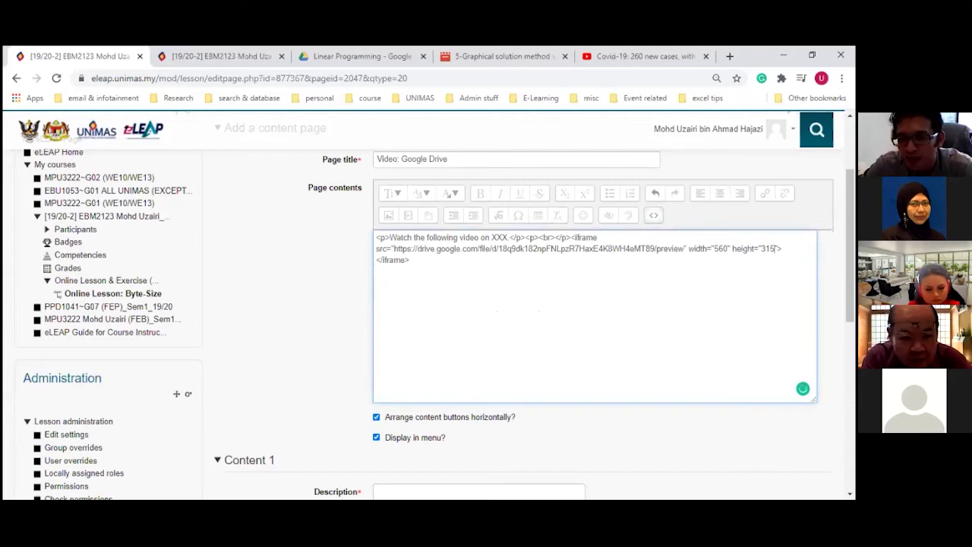
pyautogui.click(653, 218)
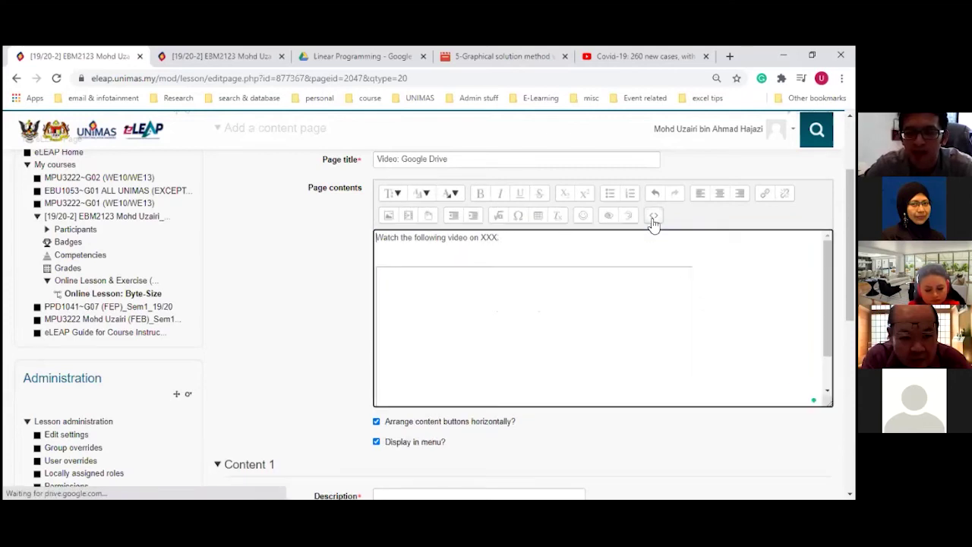
# Step: Examine the resized Google Drive video in the page contents and the content settings below it
pyautogui.scroll(-1, 722, 304)
pyautogui.scroll(1, 722, 304)
pyautogui.scroll(-1, 721, 305)
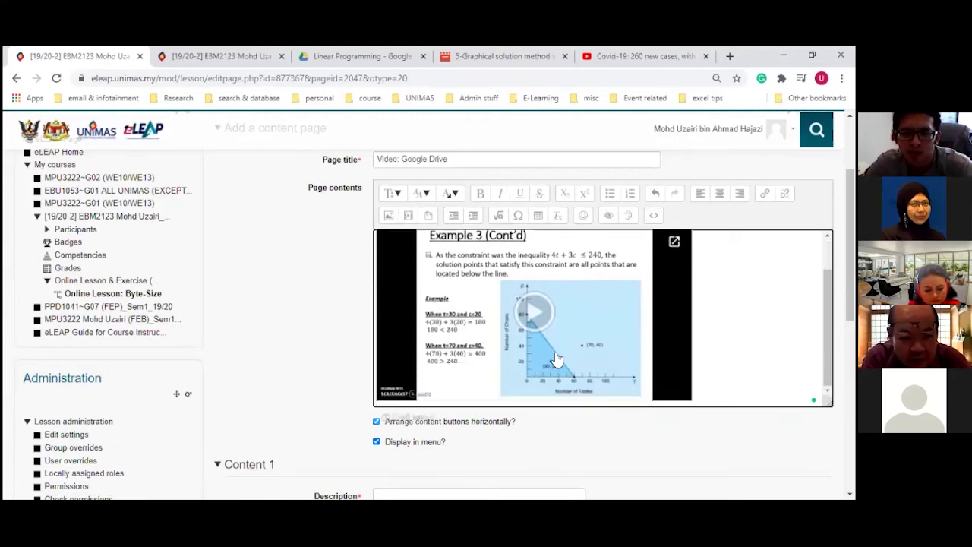
pyautogui.scroll(1, 483, 351)
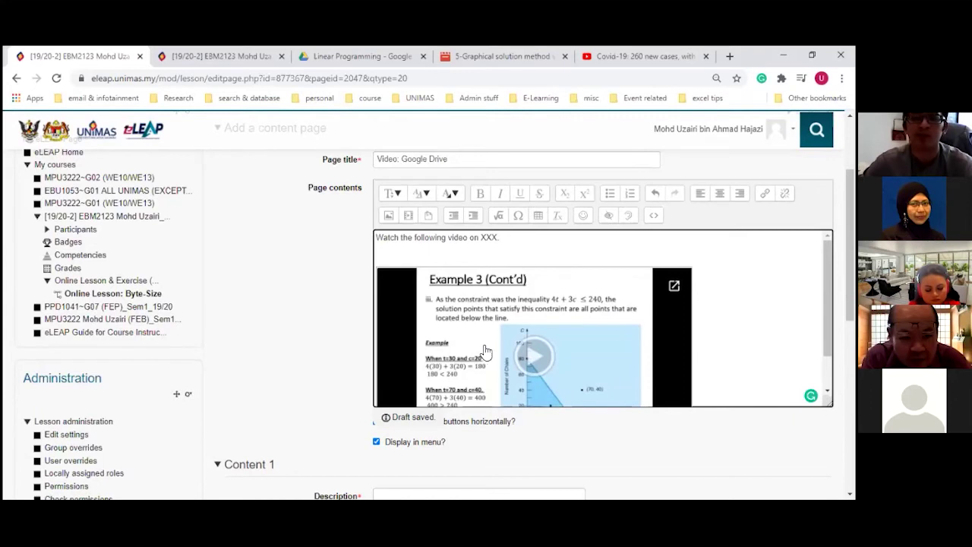
pyautogui.scroll(-1, 722, 336)
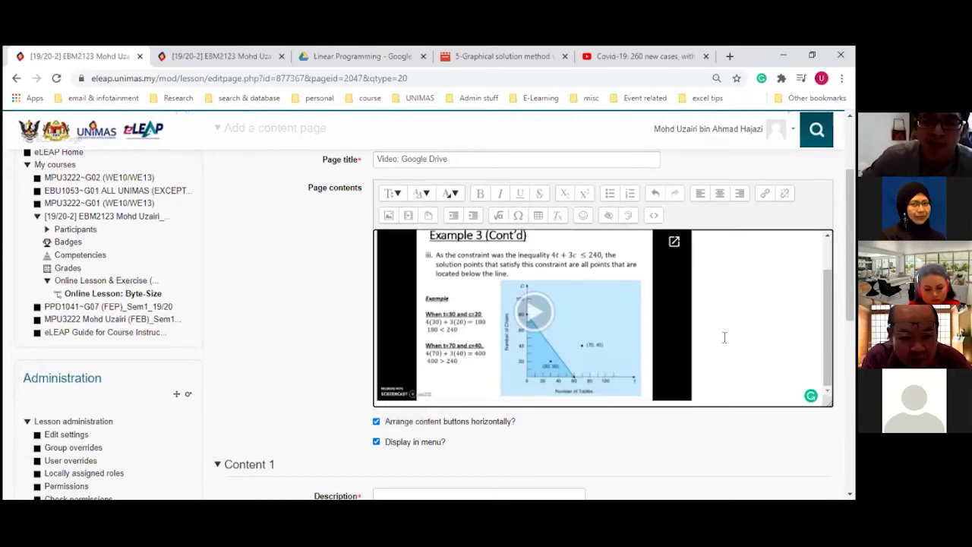
pyautogui.scroll(1, 721, 338)
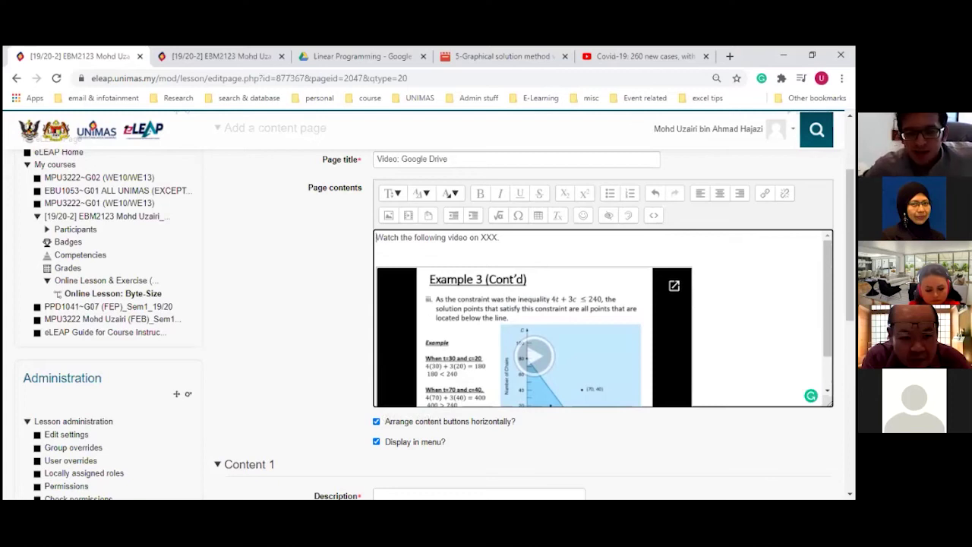
pyautogui.scroll(-1, 605, 379)
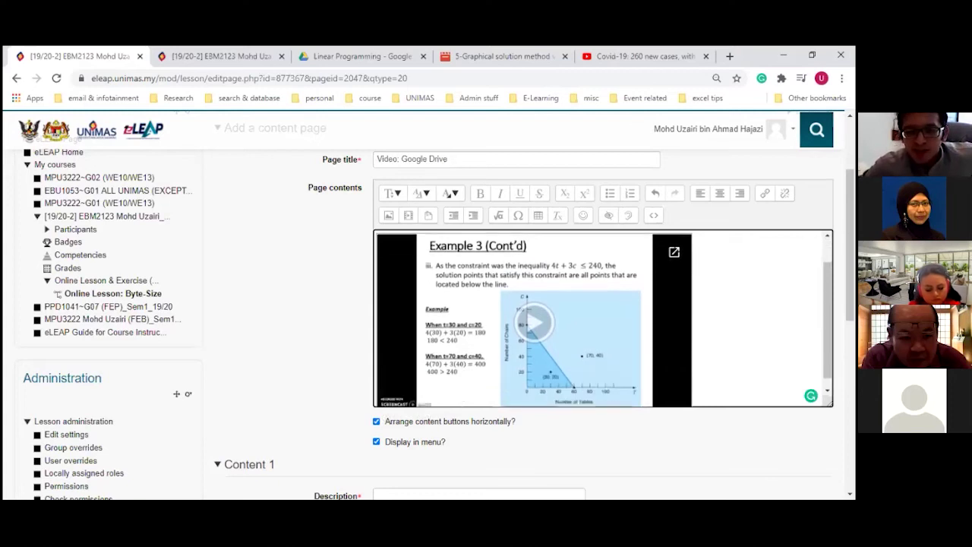
pyautogui.scroll(-2, 310, 419)
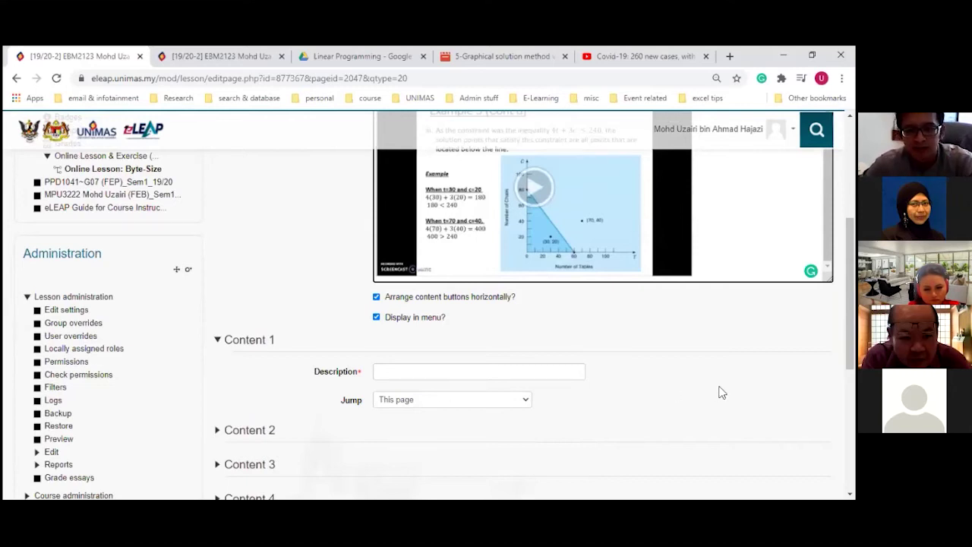
pyautogui.scroll(4, 720, 393)
pyautogui.scroll(-3, 691, 400)
pyautogui.scroll(-2, 465, 389)
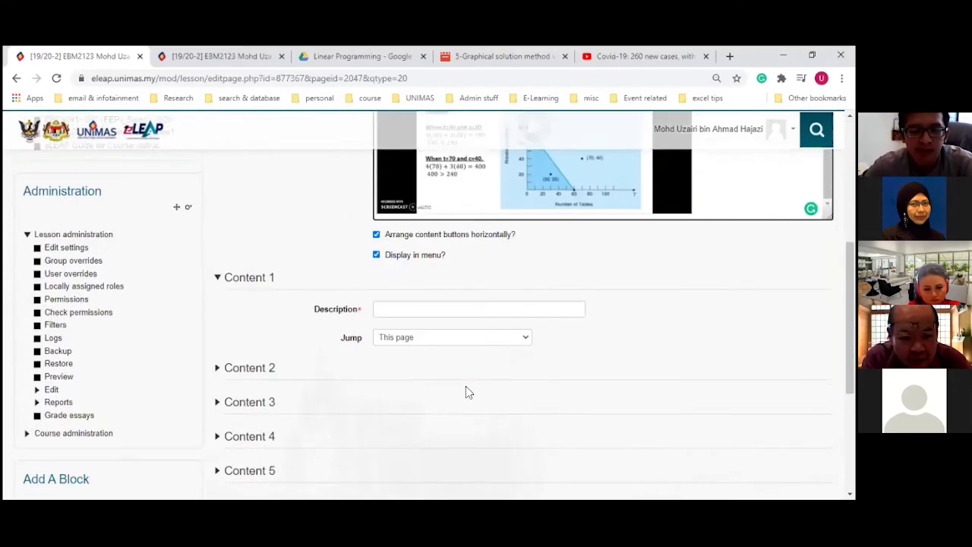
pyautogui.scroll(1, 441, 384)
pyautogui.scroll(1, 471, 375)
pyautogui.scroll(2, 552, 371)
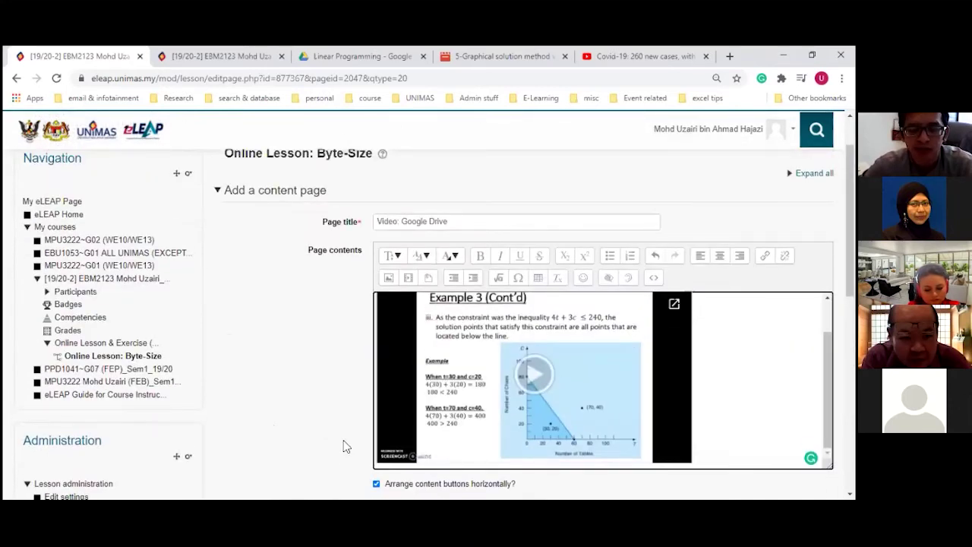
# Step: Start the Content 1 description with "previo" for the button leading to the previous page
pyautogui.scroll(-3, 338, 417)
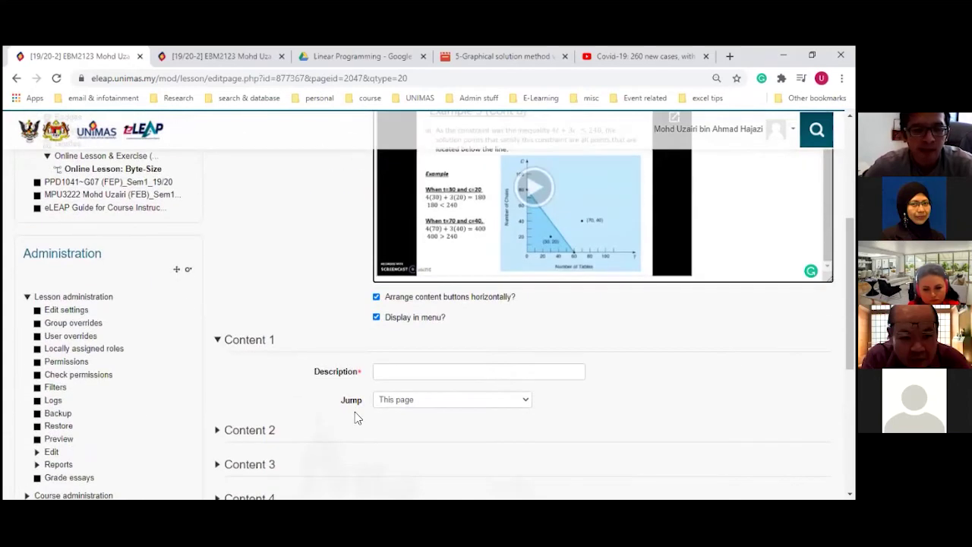
pyautogui.click(378, 373)
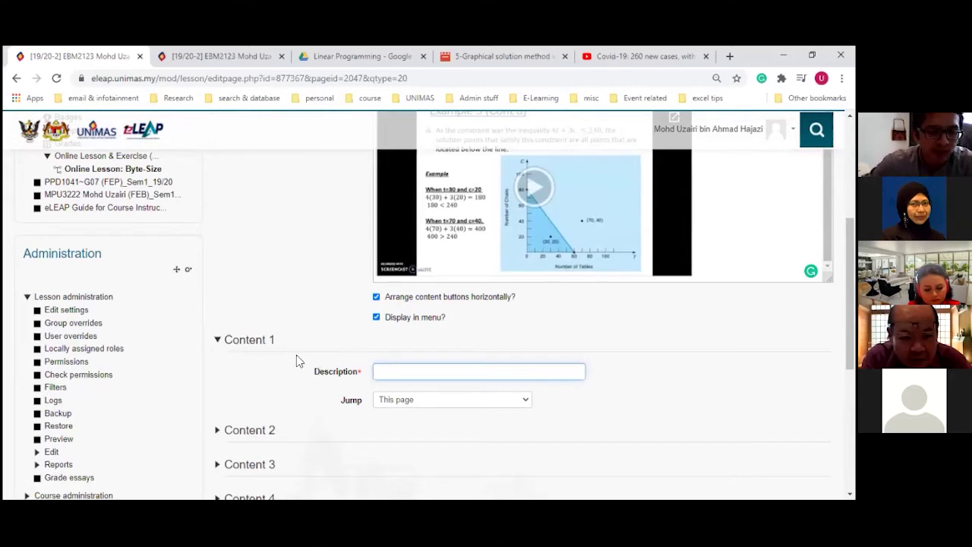
pyautogui.write('previos')
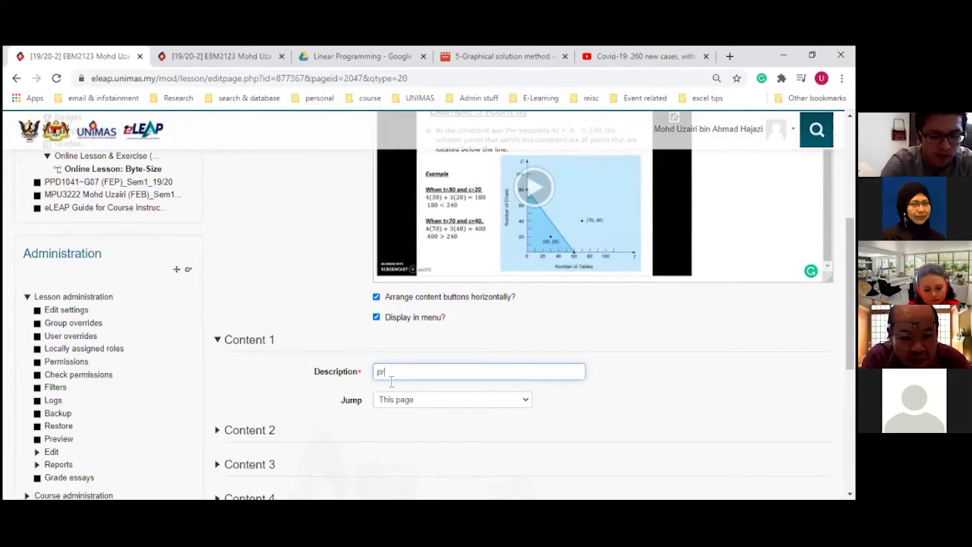
pyautogui.press('BackSpace')
pyautogui.press('BackSpace')
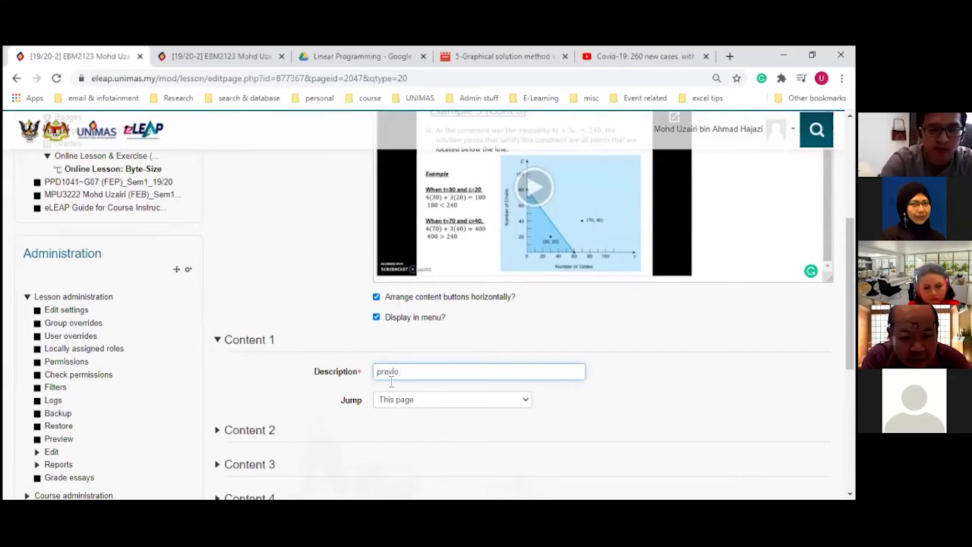
# Step: Complete the Content 1 description as "previous: video Youtube" and set its jump to Previous page
pyautogui.write('ous')
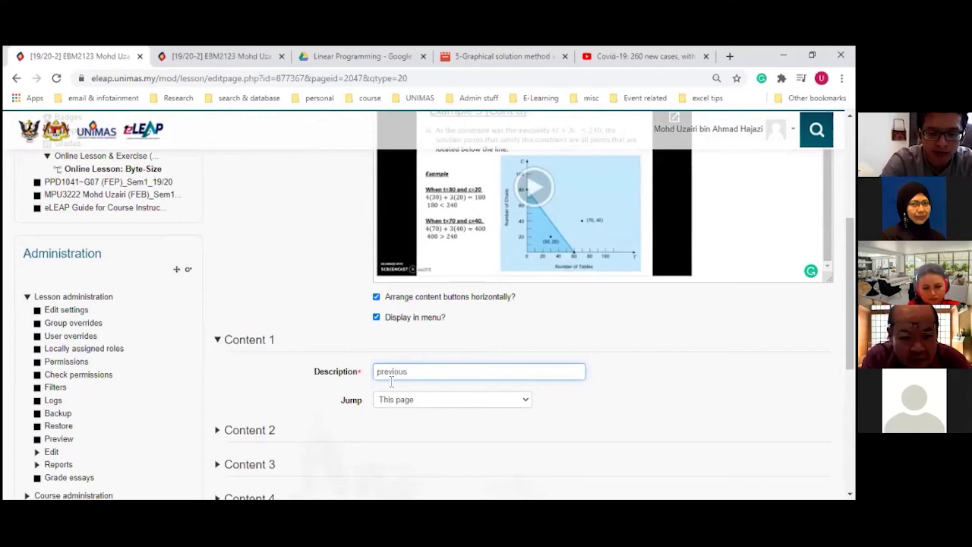
pyautogui.write(': video')
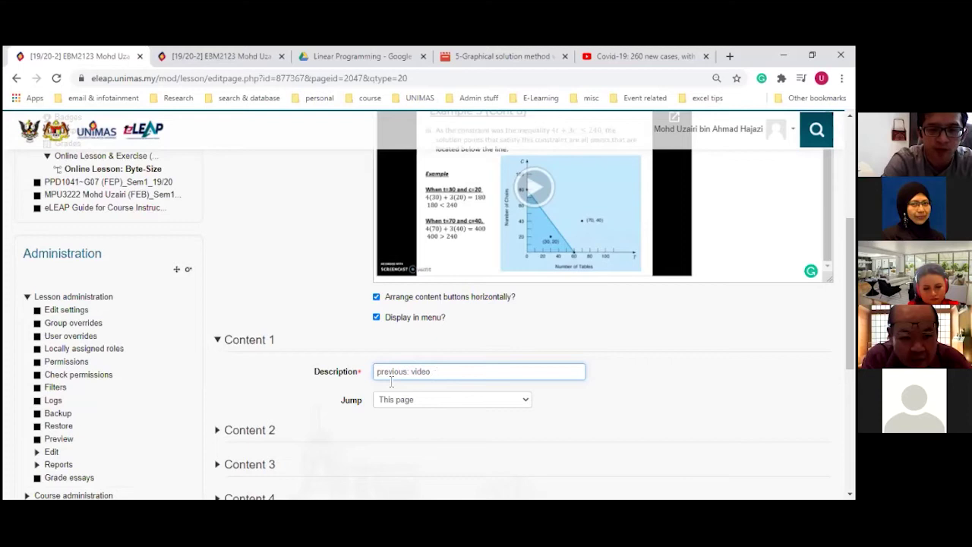
pyautogui.write(' Youtube')
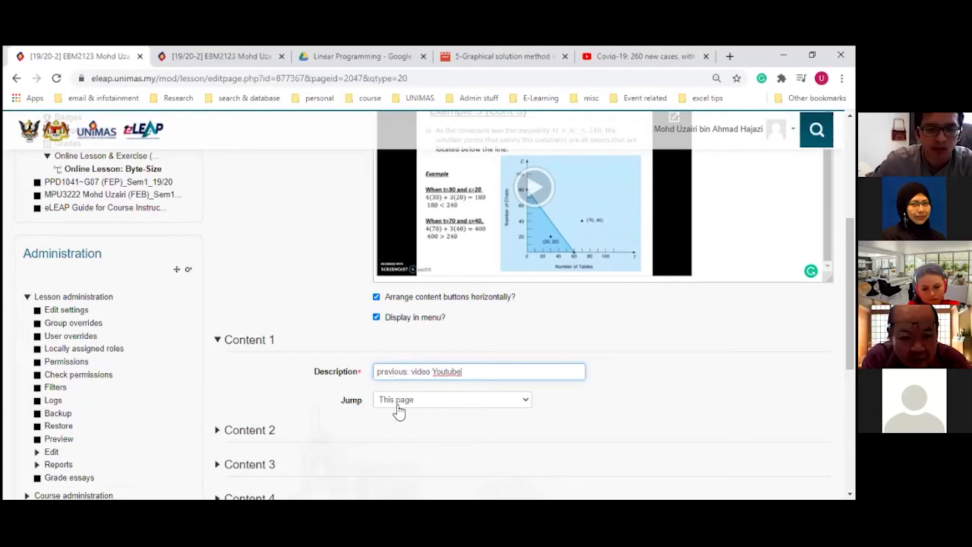
pyautogui.click(396, 403)
pyautogui.click(405, 312)
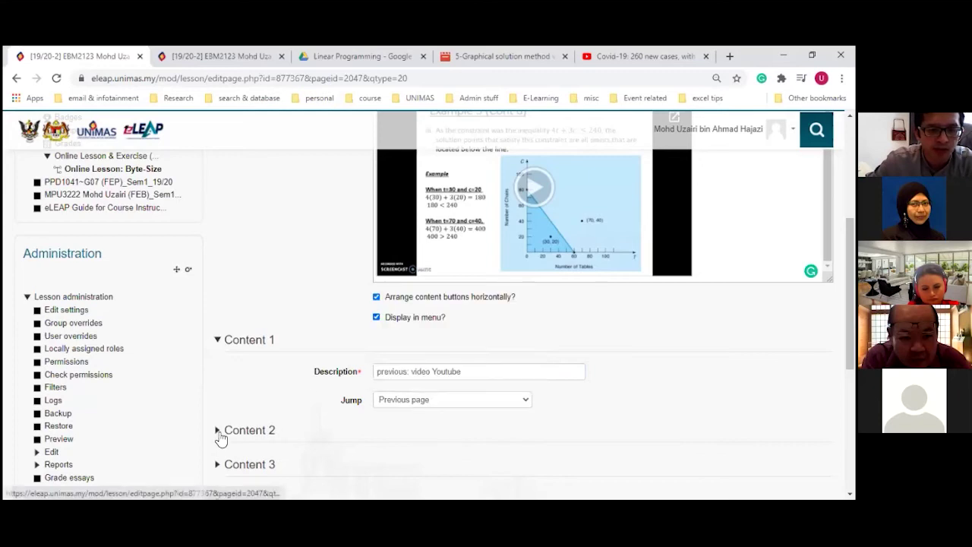
# Step: Enter "next: question" as the Content 2 description and save the lesson content page
pyautogui.scroll(-2, 248, 413)
pyautogui.click(423, 340)
pyautogui.write('next:')
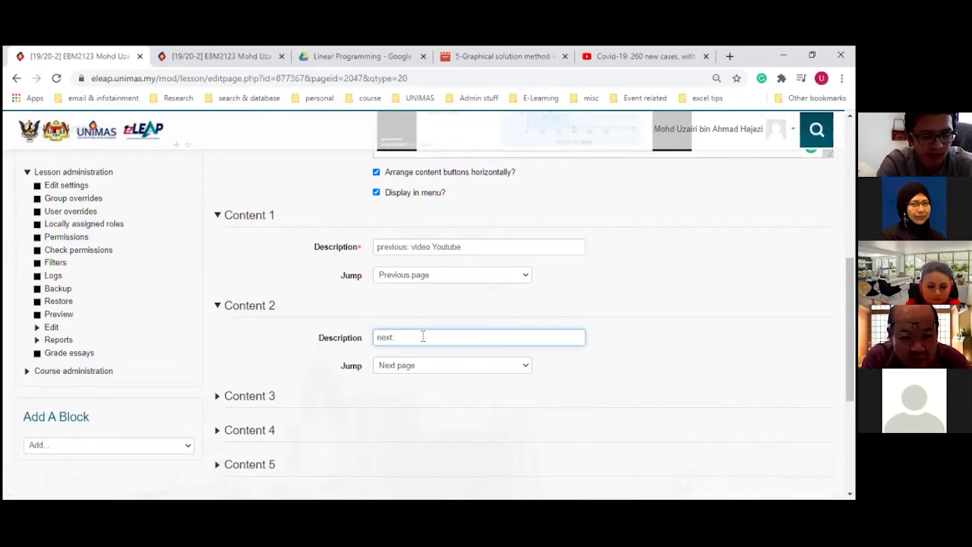
pyautogui.write('qu')
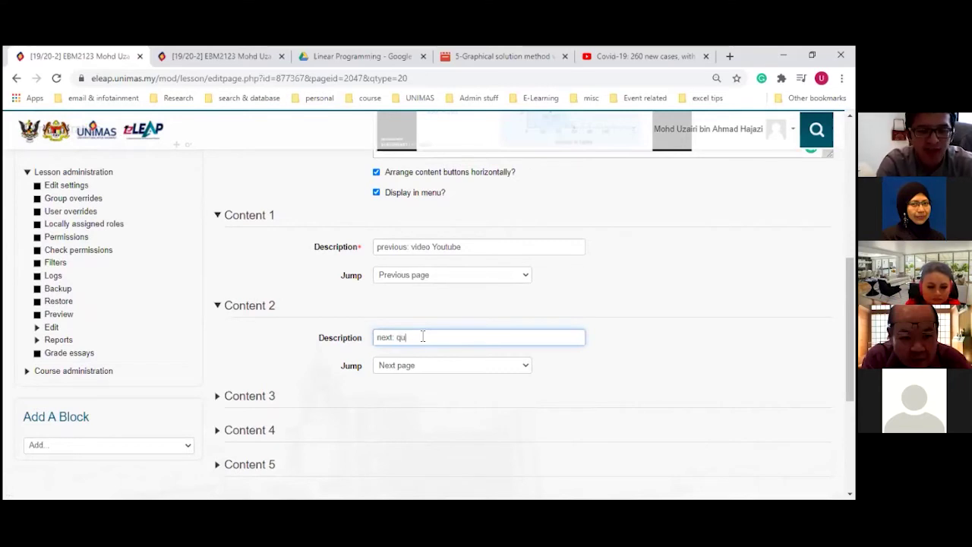
pyautogui.write('e')
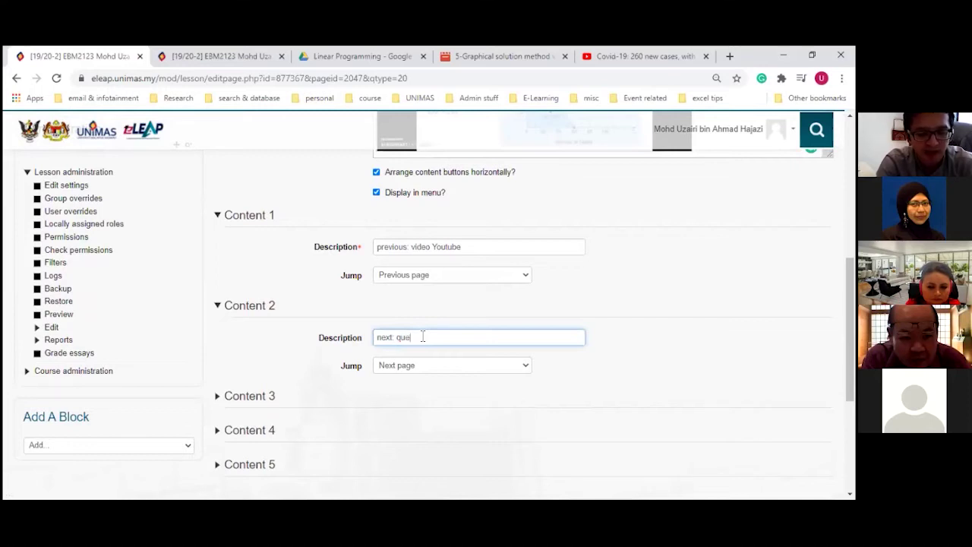
pyautogui.write('stion')
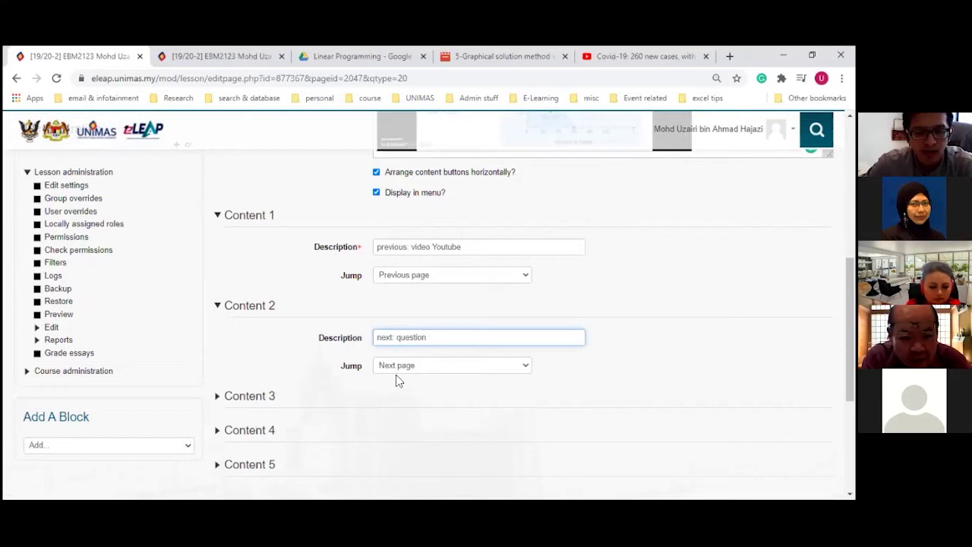
pyautogui.scroll(-3, 341, 421)
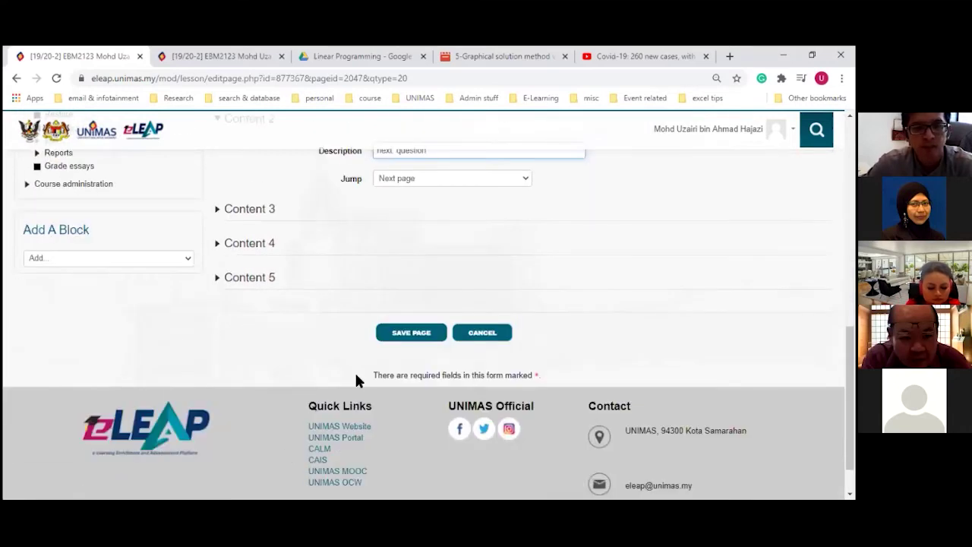
pyautogui.click(400, 334)
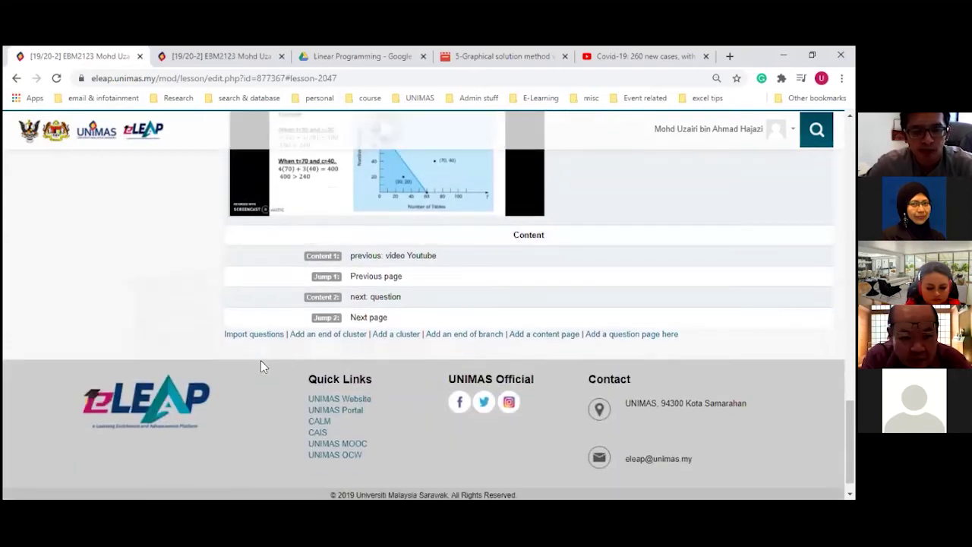
# Step: Add a Multichoice question page after the video content page in the lesson
pyautogui.click(609, 339)
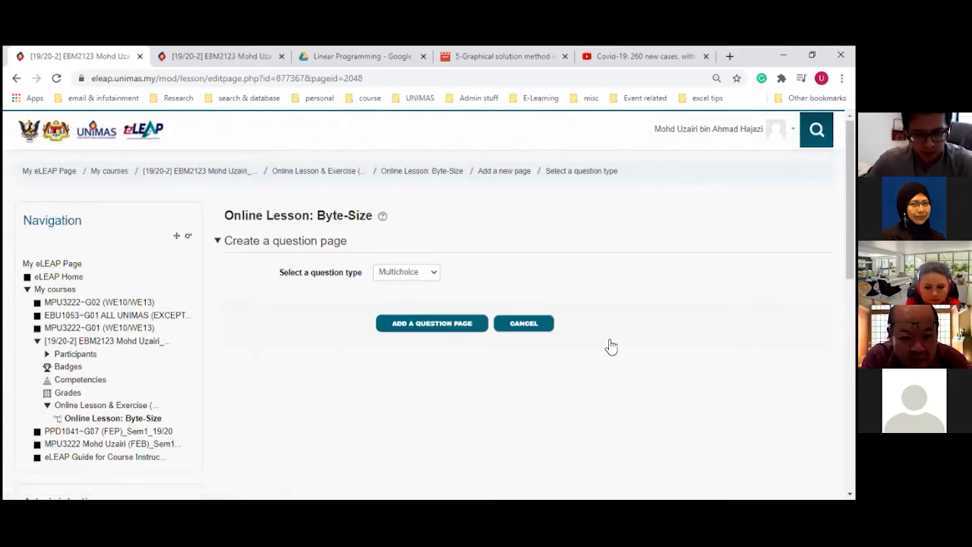
pyautogui.click(434, 275)
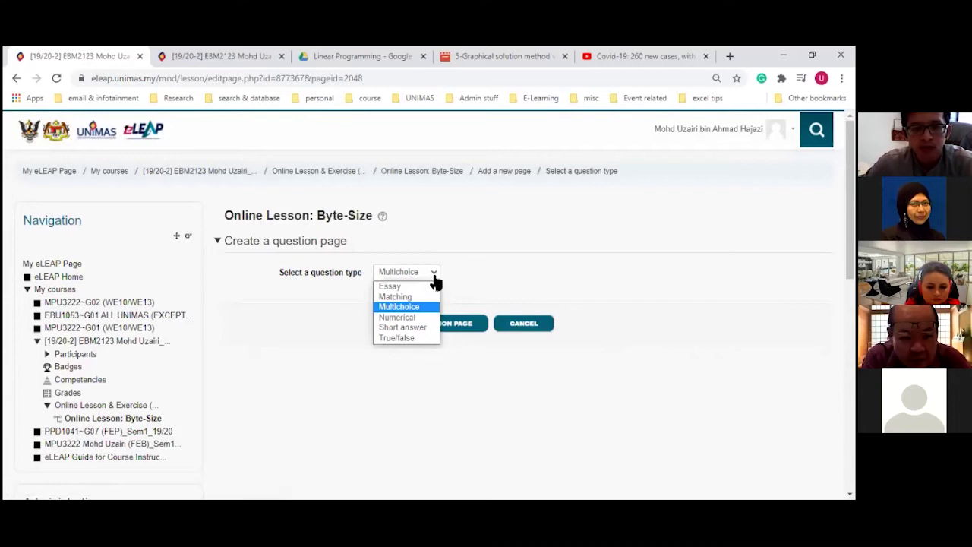
pyautogui.click(399, 307)
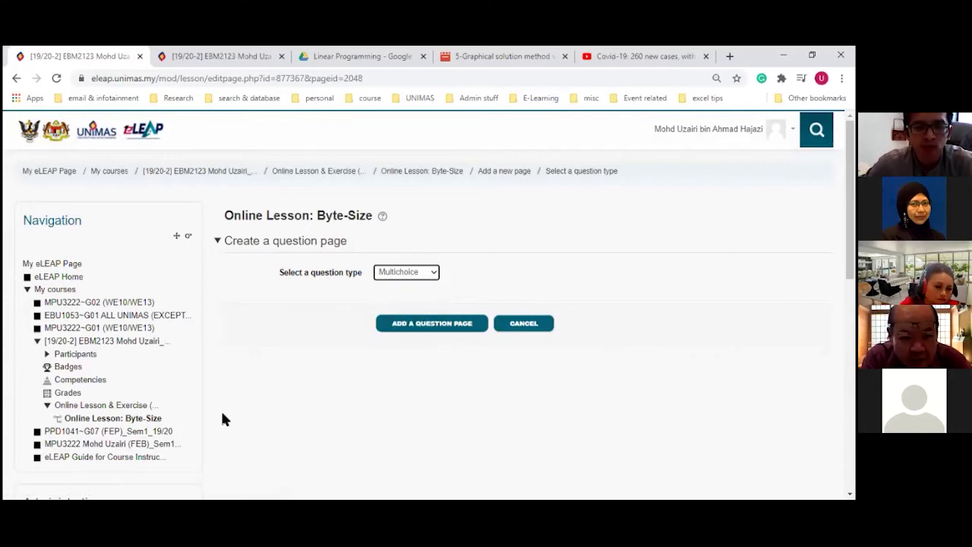
pyautogui.click(417, 326)
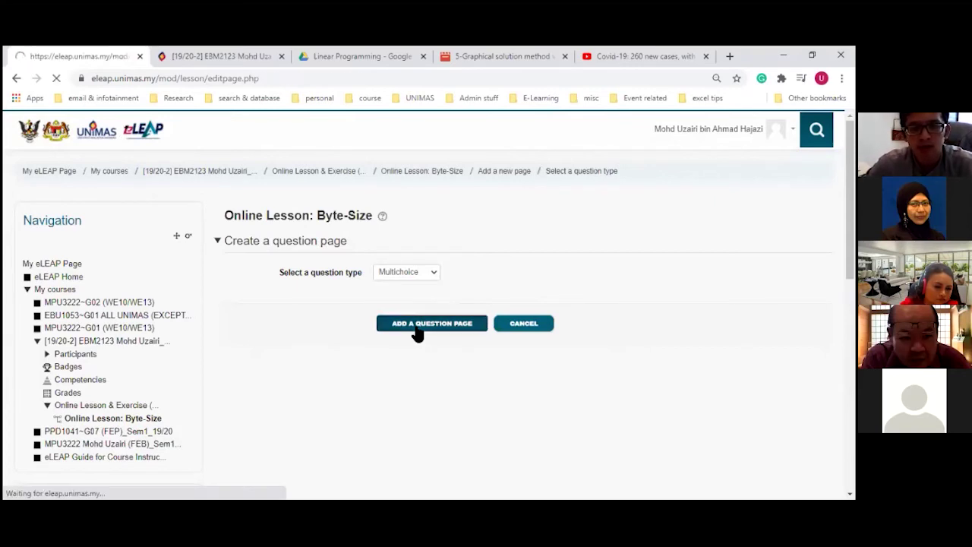
# Step: Title the question page "Pop Quiz" and enter "What is Lesson in eLeap?" as its page contents
pyautogui.click(394, 286)
pyautogui.write('Quiz')
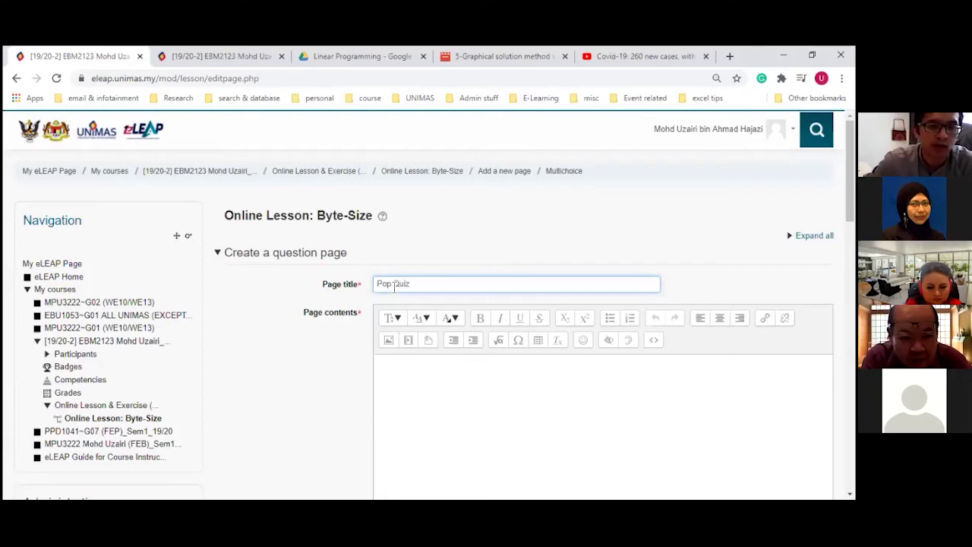
pyautogui.click(398, 384)
pyautogui.scroll(-3, 326, 373)
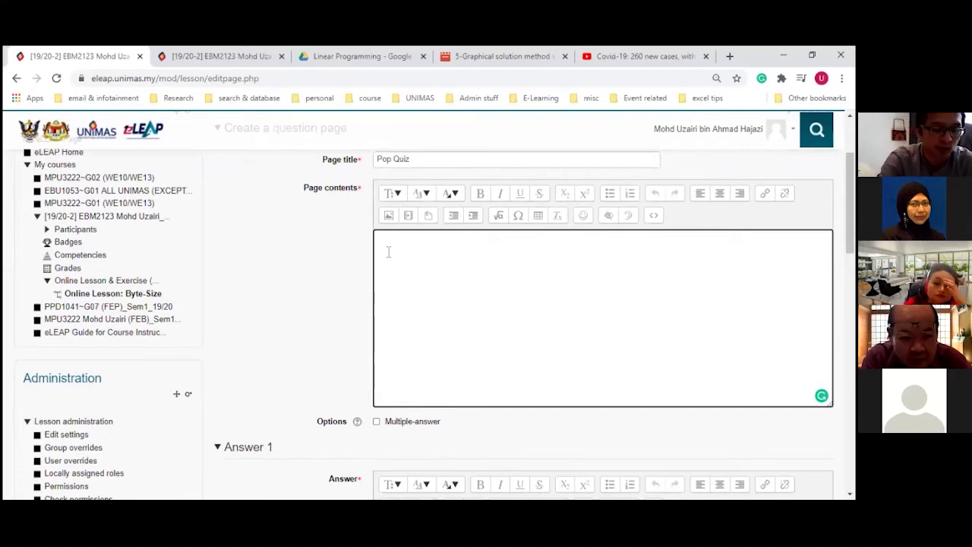
pyautogui.write('What')
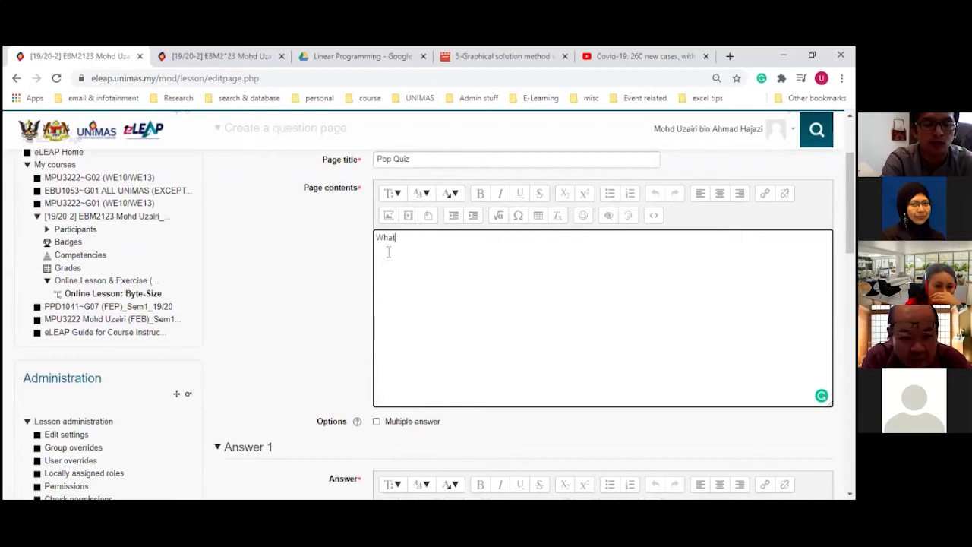
pyautogui.write(' is Lesson')
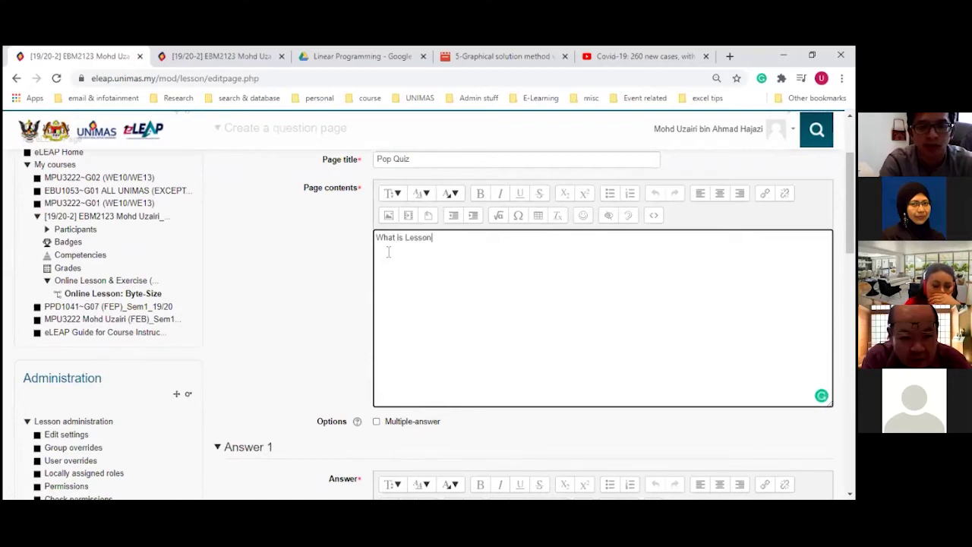
pyautogui.write(' in eLeap?')
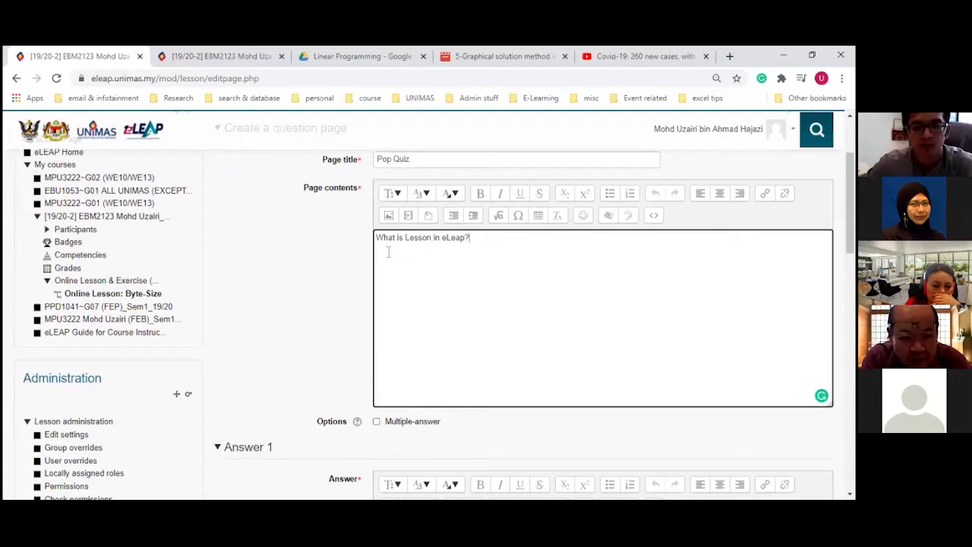
# Step: Enter "Tools in eleap" as the answer text of Answer 1
pyautogui.scroll(-1, 301, 379)
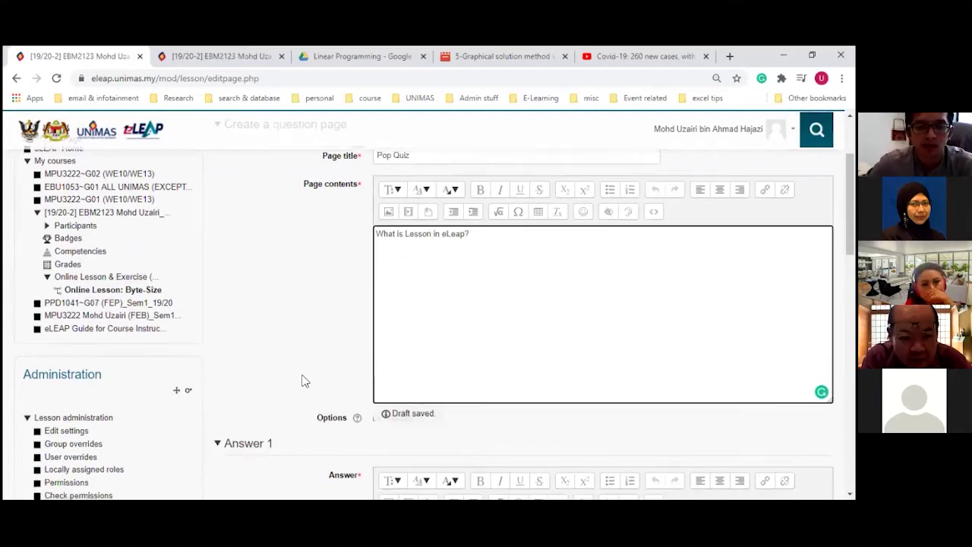
pyautogui.scroll(-2, 301, 379)
pyautogui.scroll(-2, 304, 380)
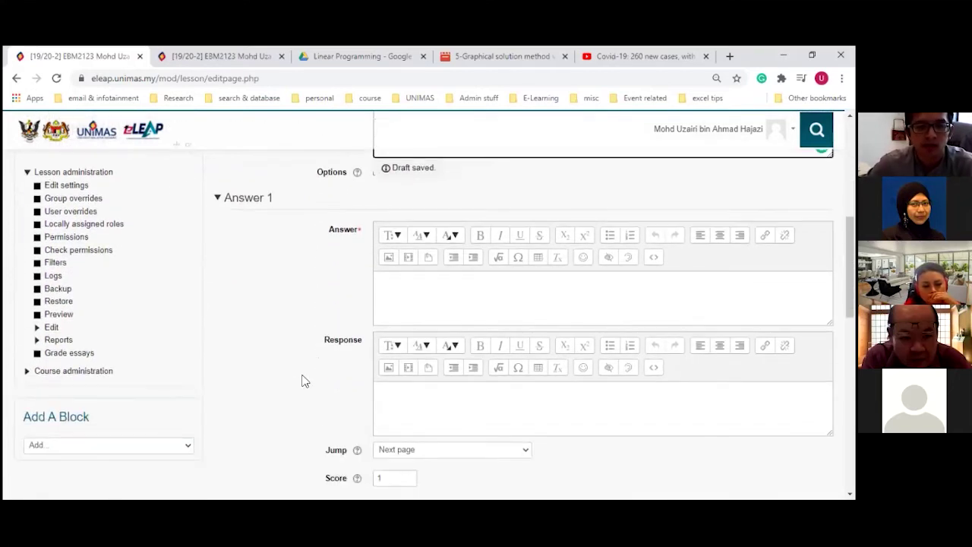
pyautogui.click(381, 298)
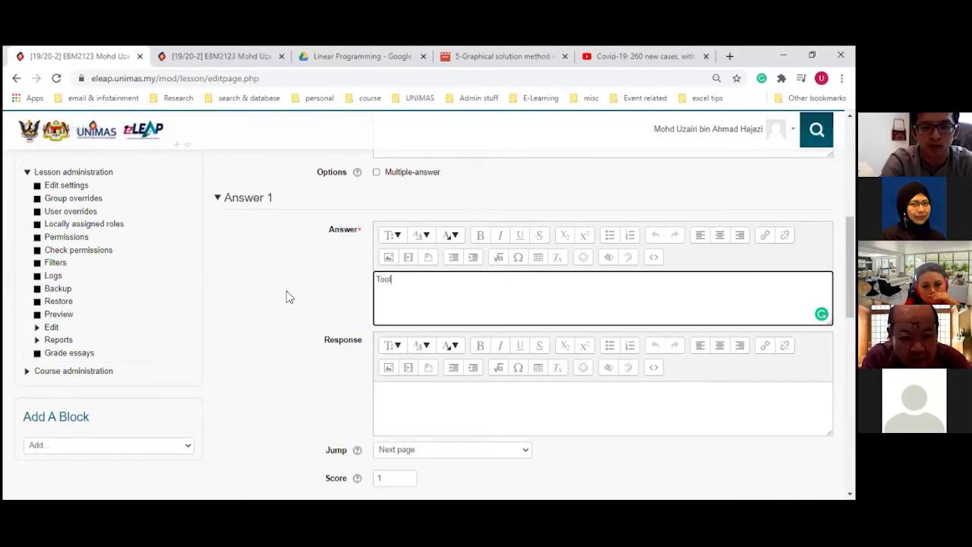
pyautogui.write('Tools in eleap')
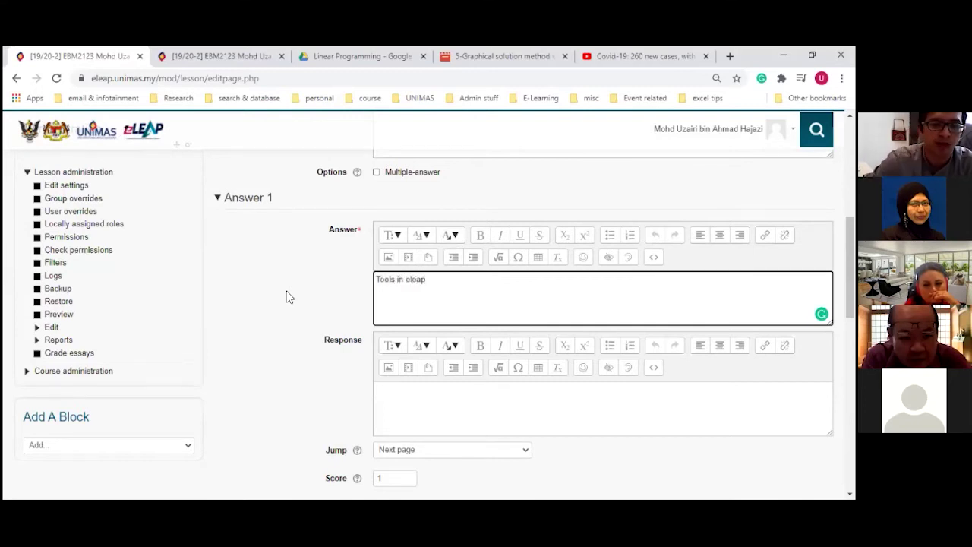
# Step: Enter "Correct!" as the response for Answer 1, keeping its score at 1
pyautogui.click(415, 407)
pyautogui.write('C')
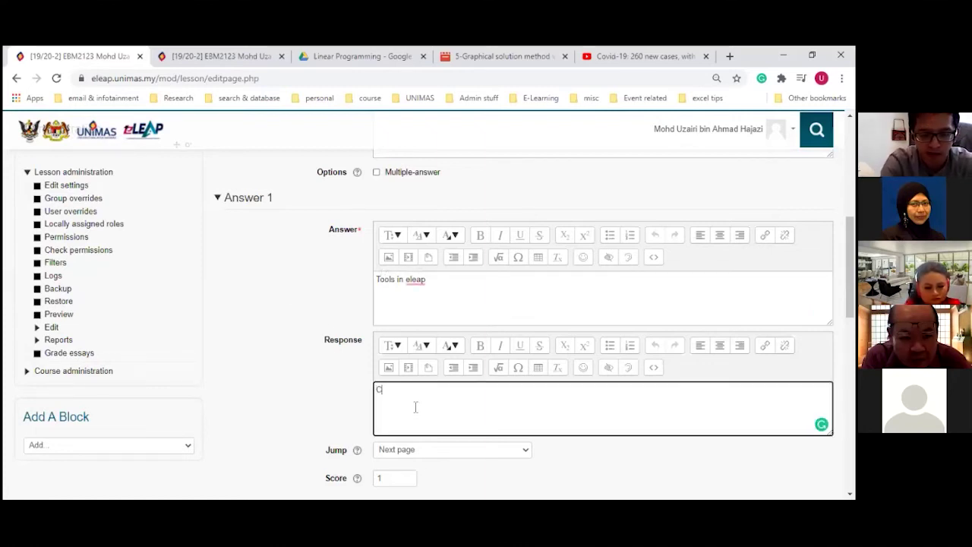
pyautogui.write('orre')
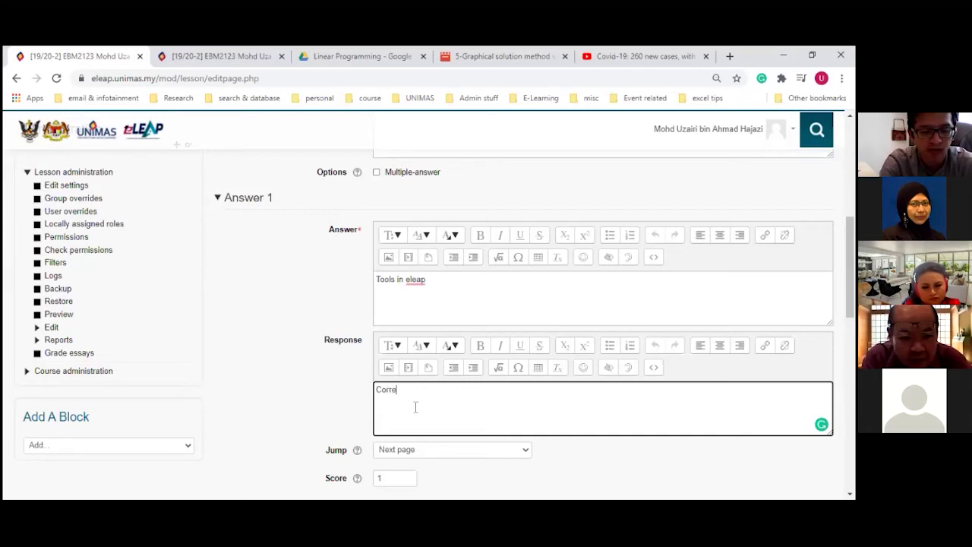
pyautogui.write('ct!')
pyautogui.scroll(-1, 266, 401)
pyautogui.scroll(1, 266, 401)
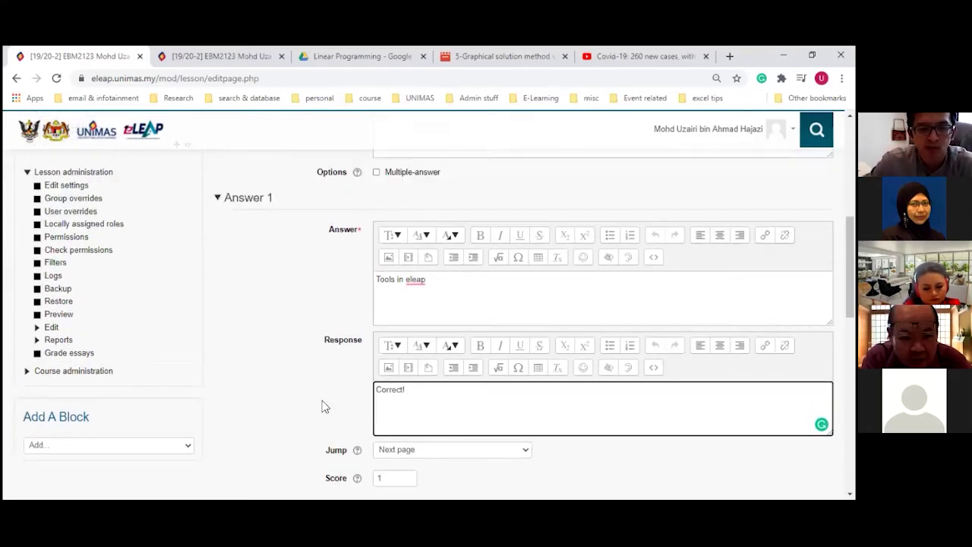
pyautogui.scroll(-2, 367, 410)
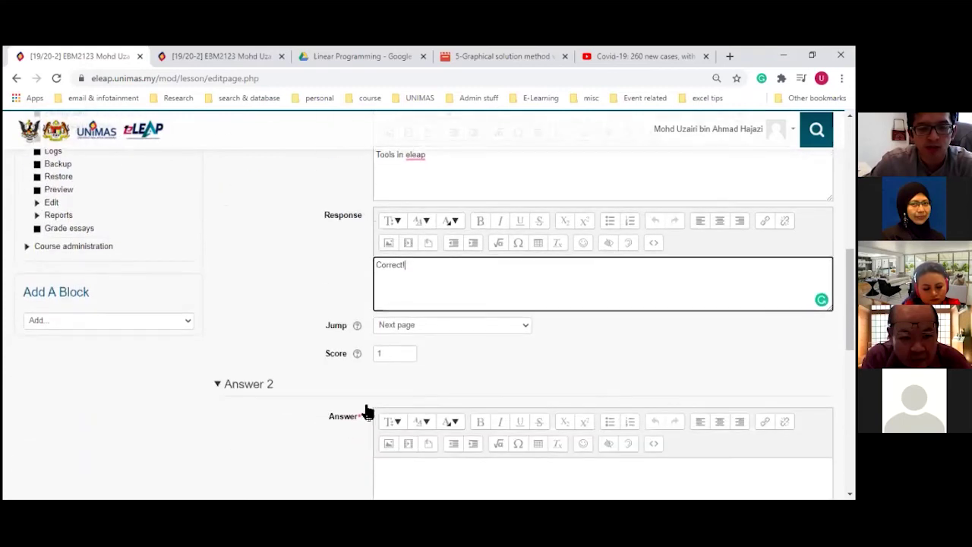
pyautogui.click(384, 357)
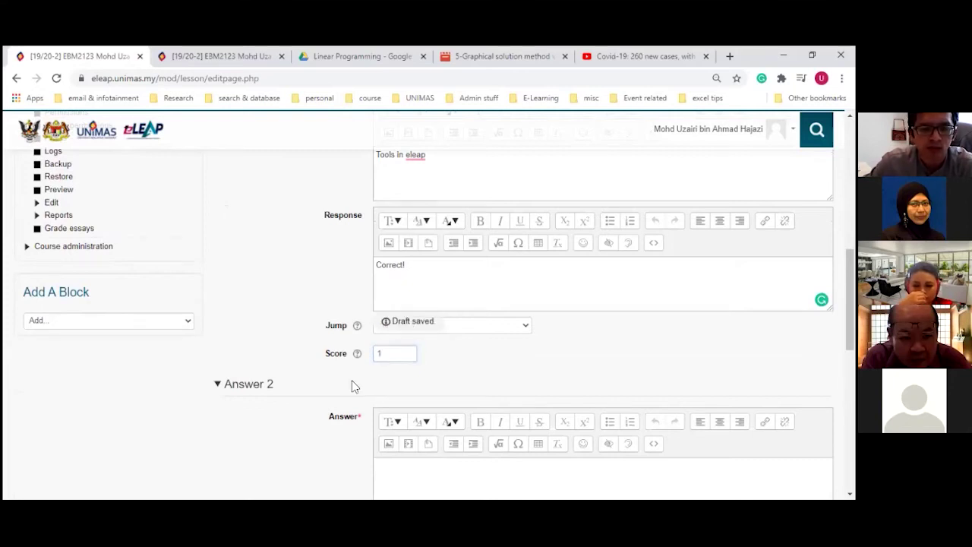
# Step: Fill in Answer 2 with "Book" as the answer and "Wrong" as its response
pyautogui.scroll(-2, 304, 384)
pyautogui.scroll(3, 436, 369)
pyautogui.scroll(-3, 436, 369)
pyautogui.click(400, 364)
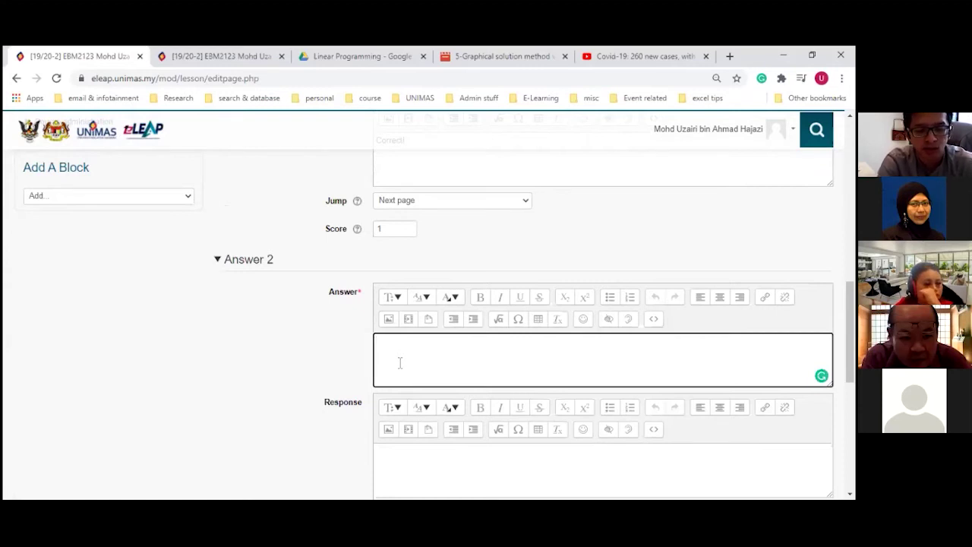
pyautogui.write('Book')
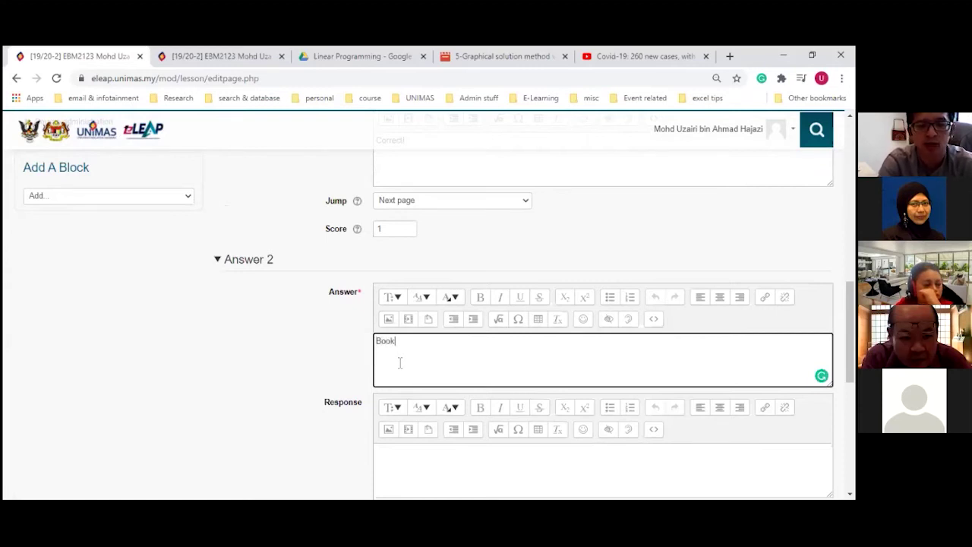
pyautogui.scroll(-3, 399, 363)
pyautogui.click(419, 341)
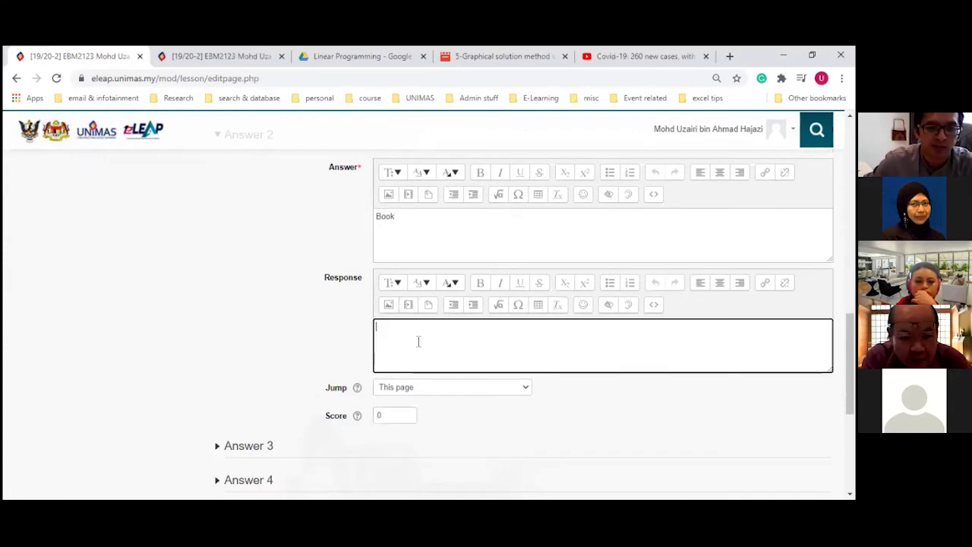
pyautogui.write('Wrong')
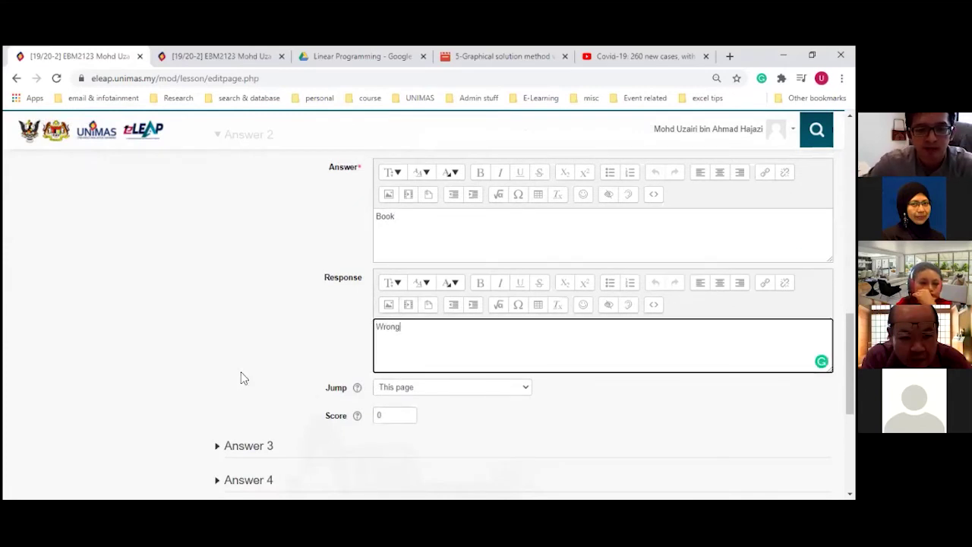
# Step: Fill in Answer 3 with "Material" as the answer and "Wrong" as its response
pyautogui.scroll(-5, 258, 374)
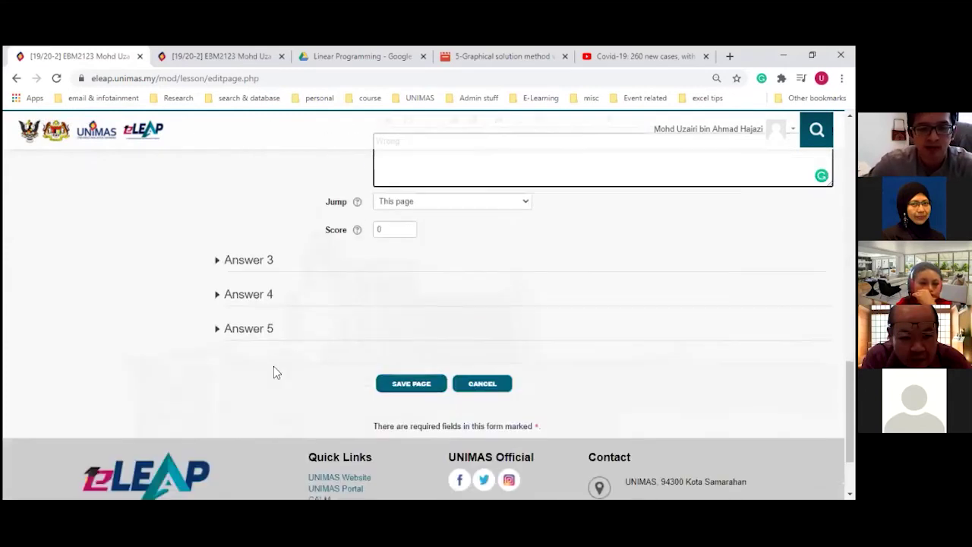
pyautogui.scroll(5, 210, 313)
pyautogui.scroll(-3, 212, 316)
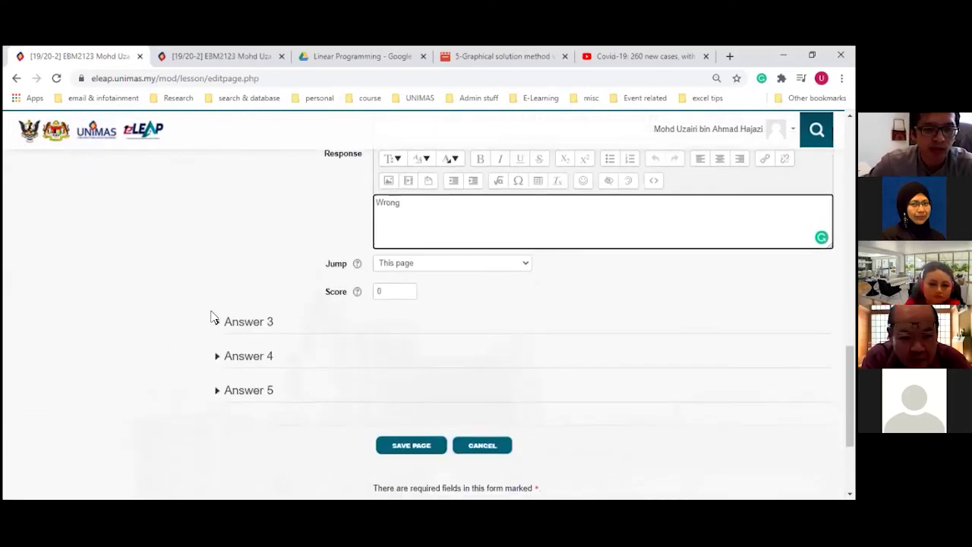
pyautogui.click(219, 325)
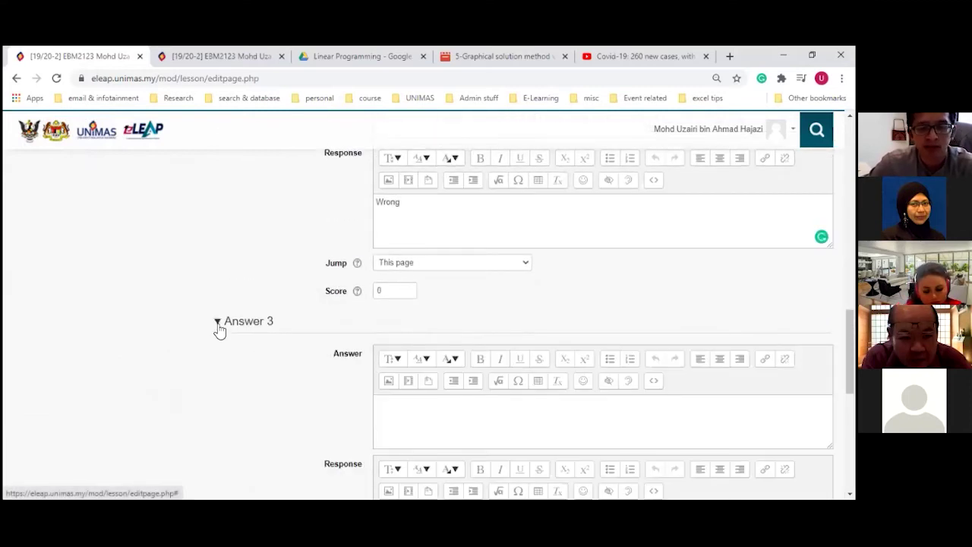
pyautogui.scroll(-3, 260, 313)
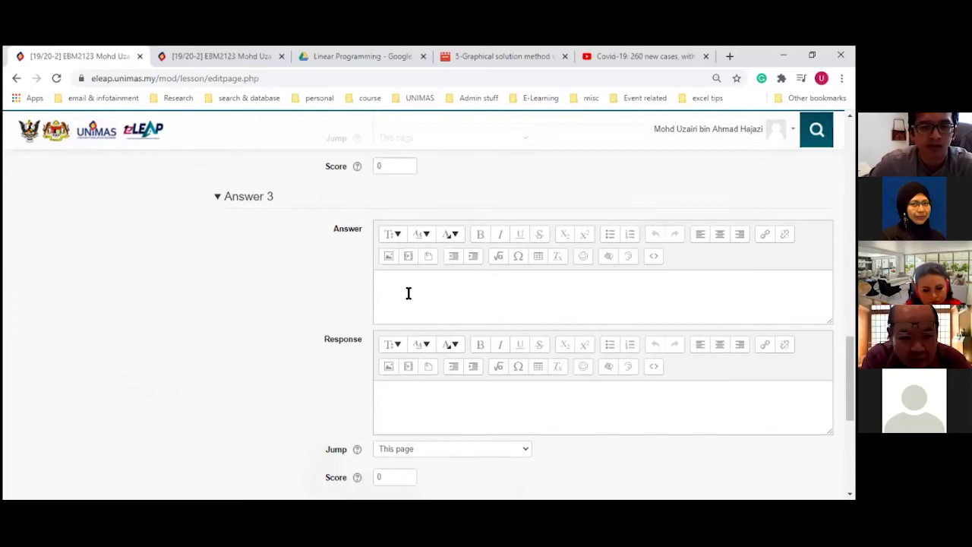
pyautogui.click(409, 293)
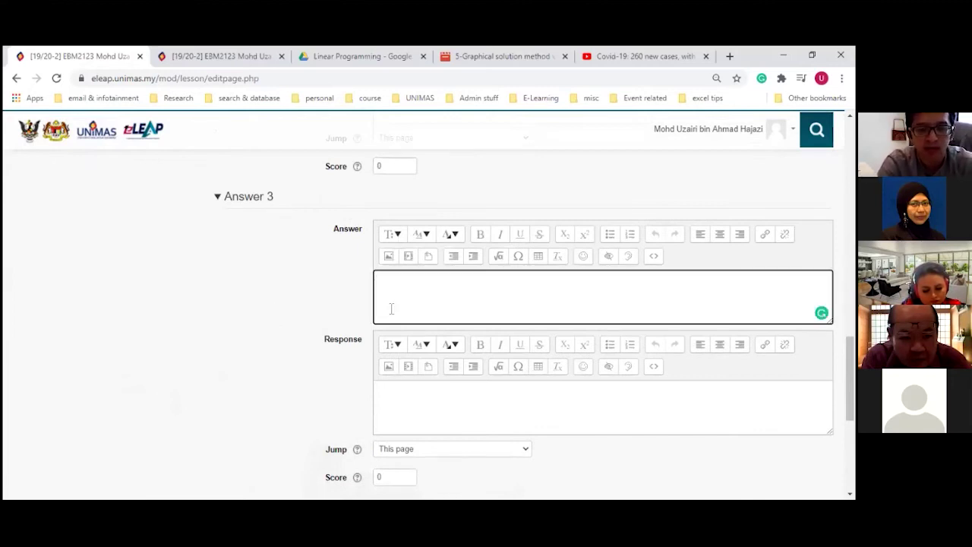
pyautogui.write('Material')
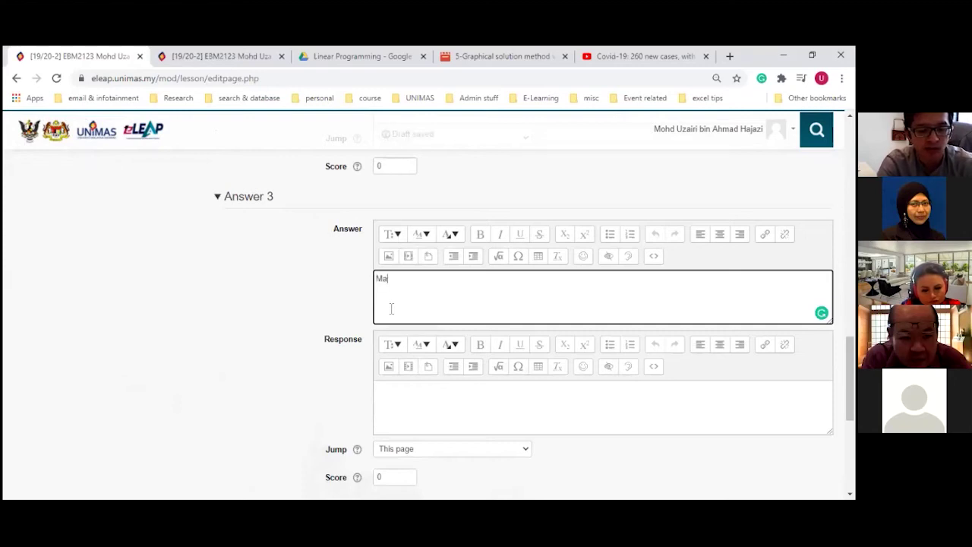
pyautogui.click(407, 399)
pyautogui.write('Wrong')
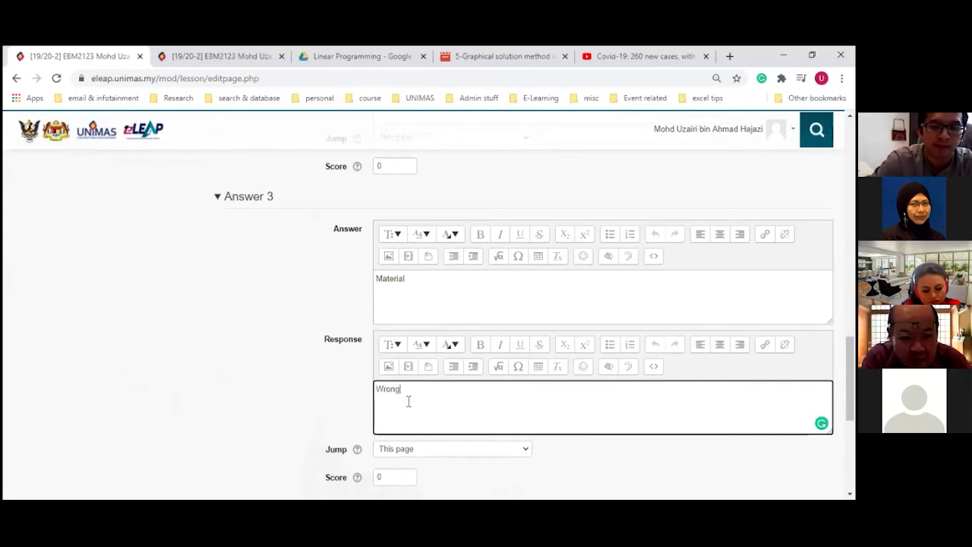
# Step: Check the jump and score settings of Answers 2 and 3, and save the question page
pyautogui.scroll(-1, 360, 417)
pyautogui.scroll(3, 260, 403)
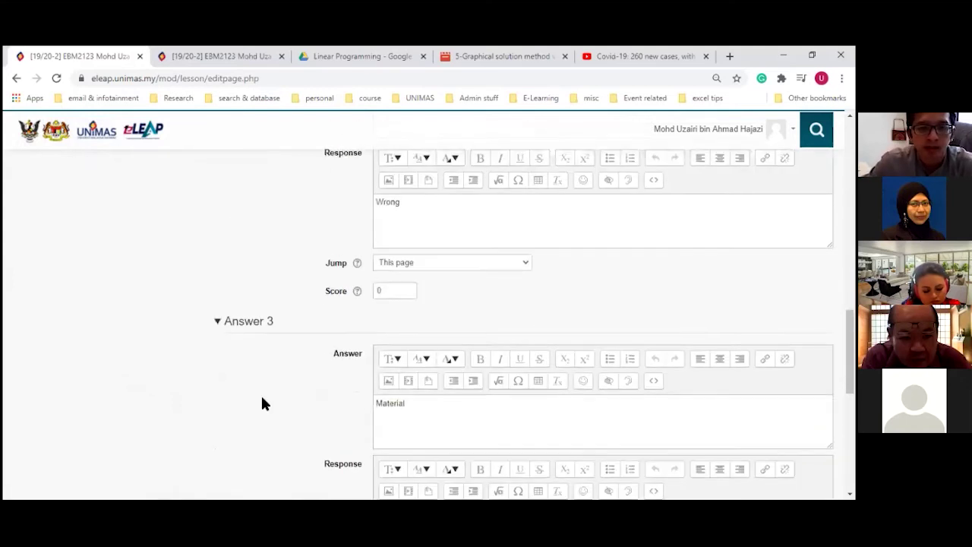
pyautogui.scroll(2, 320, 324)
pyautogui.scroll(-2, 303, 369)
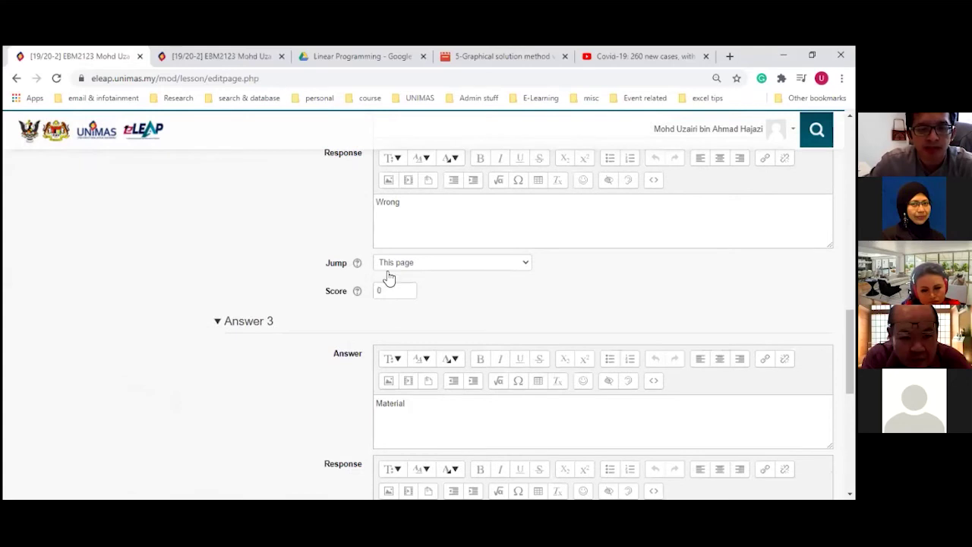
pyautogui.scroll(-3, 327, 360)
pyautogui.scroll(4, 328, 361)
pyautogui.scroll(-4, 328, 361)
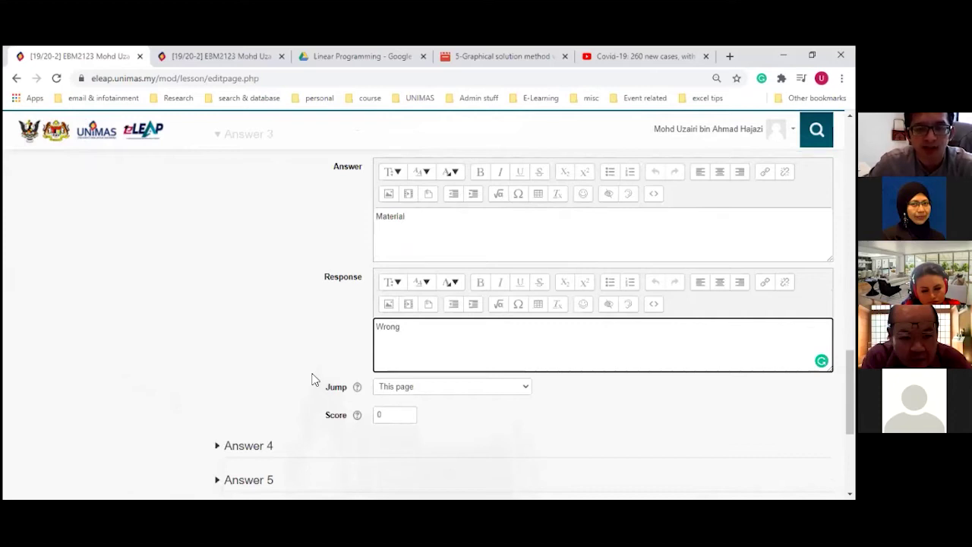
pyautogui.scroll(-2, 314, 377)
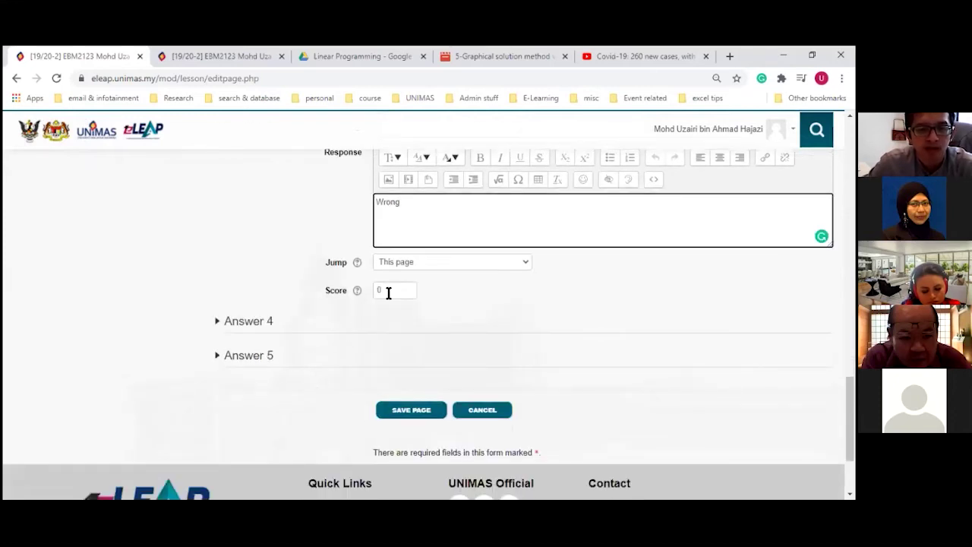
pyautogui.scroll(5, 317, 384)
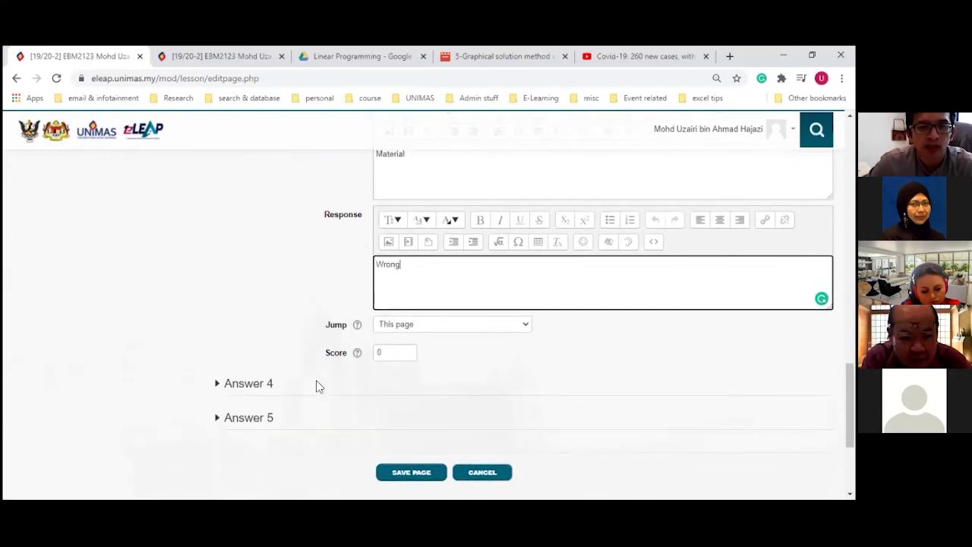
pyautogui.doubleClick(381, 291)
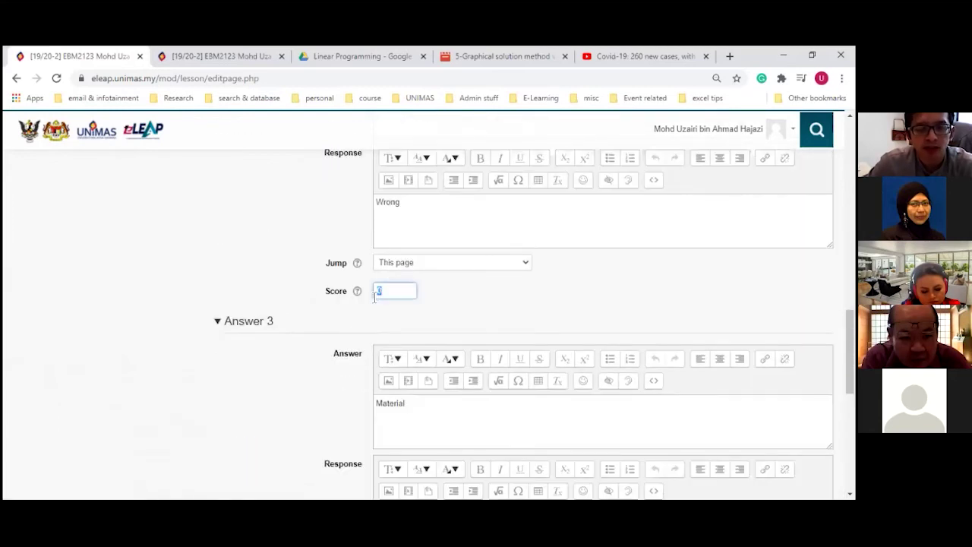
pyautogui.click(349, 319)
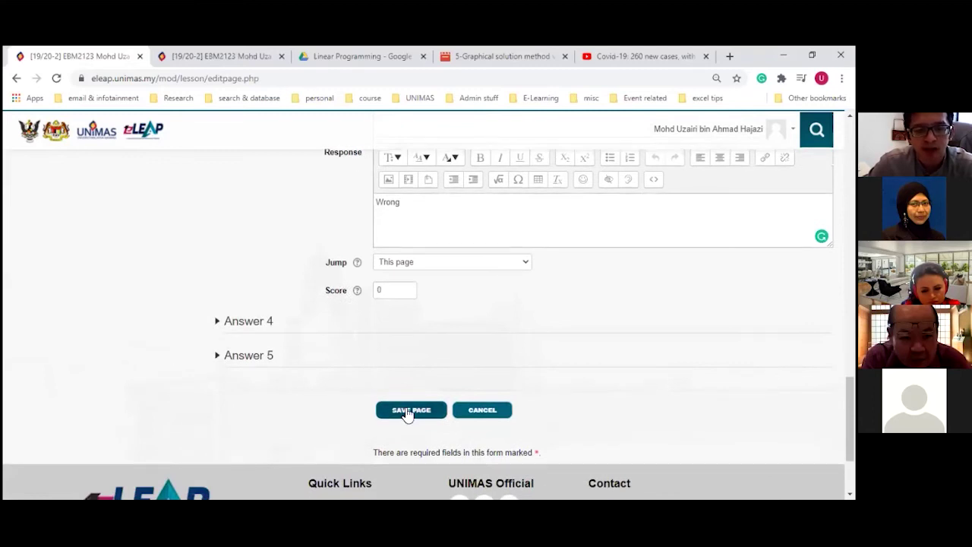
pyautogui.click(407, 410)
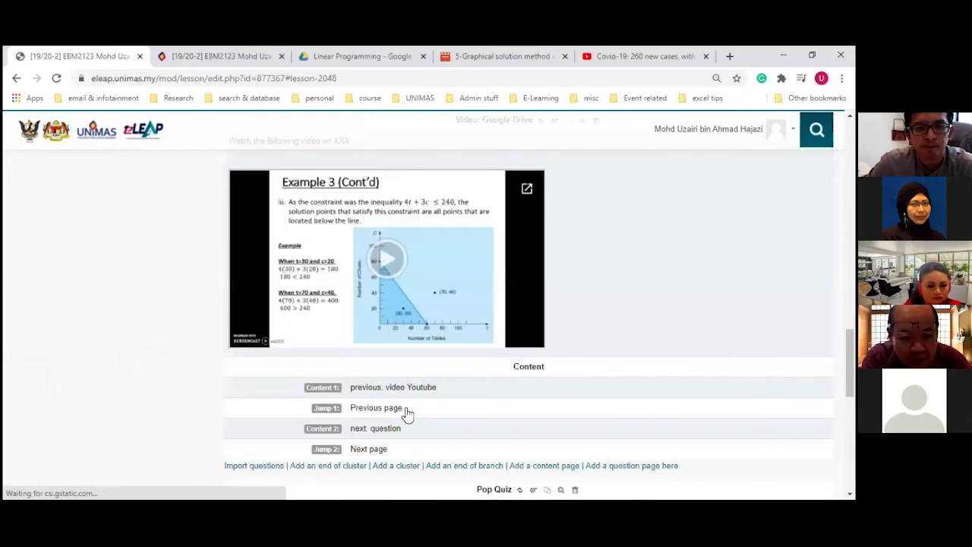
# Step: Review the saved Pop Quiz page's answers, responses, scores and jumps in the lesson overview
pyautogui.scroll(-5, 341, 388)
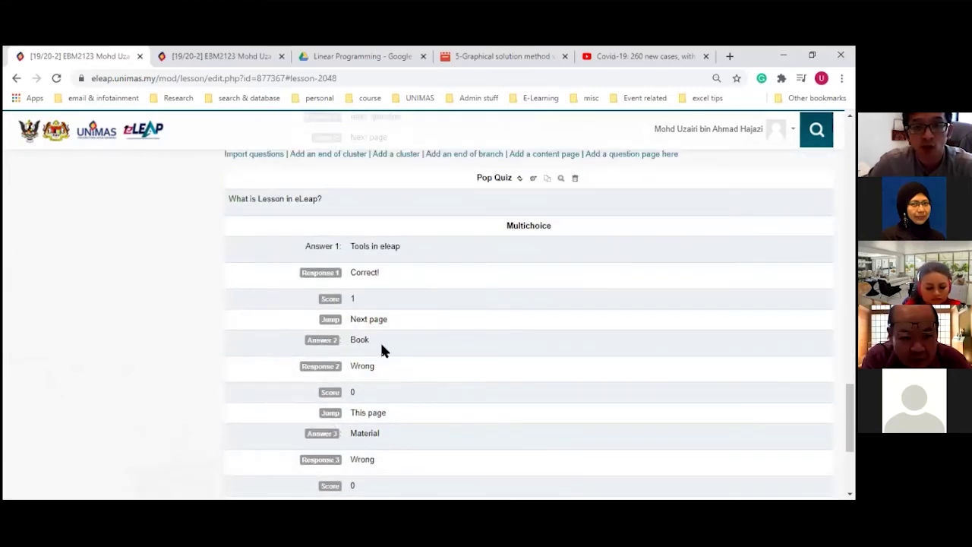
pyautogui.scroll(-1, 382, 349)
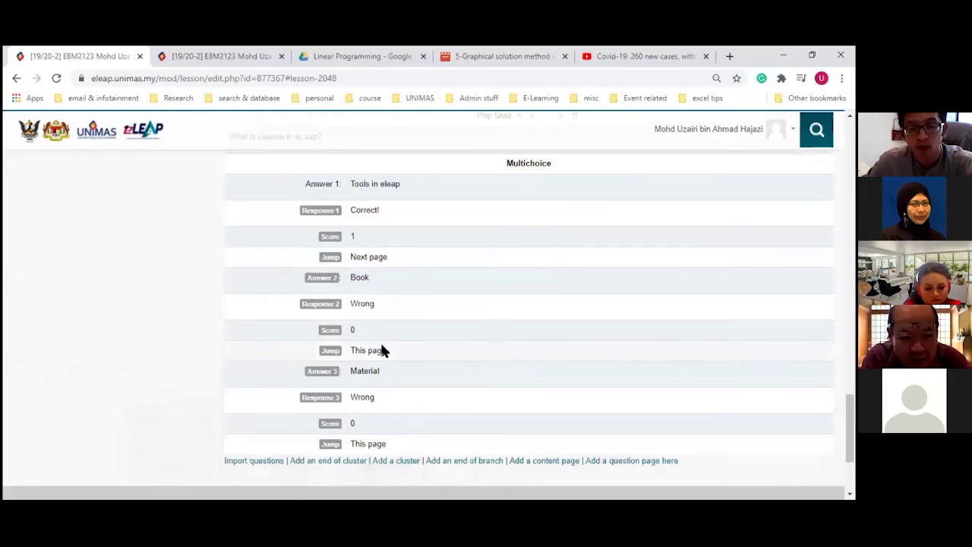
pyautogui.scroll(-1, 382, 350)
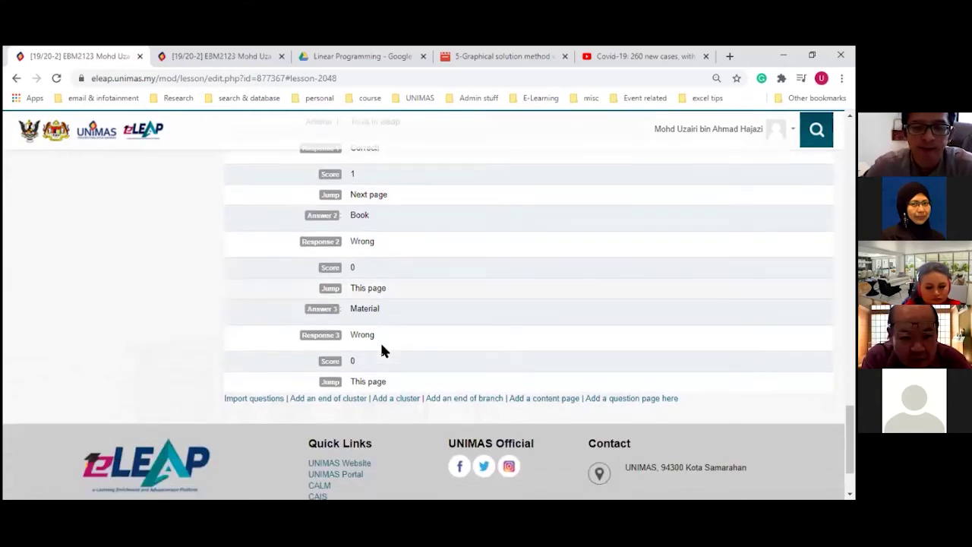
pyautogui.scroll(3, 382, 348)
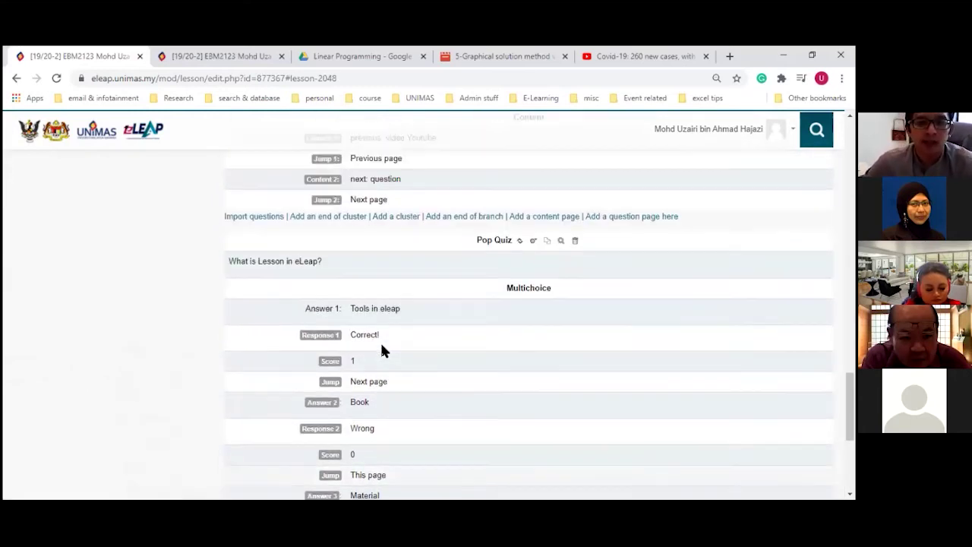
pyautogui.scroll(-2, 382, 350)
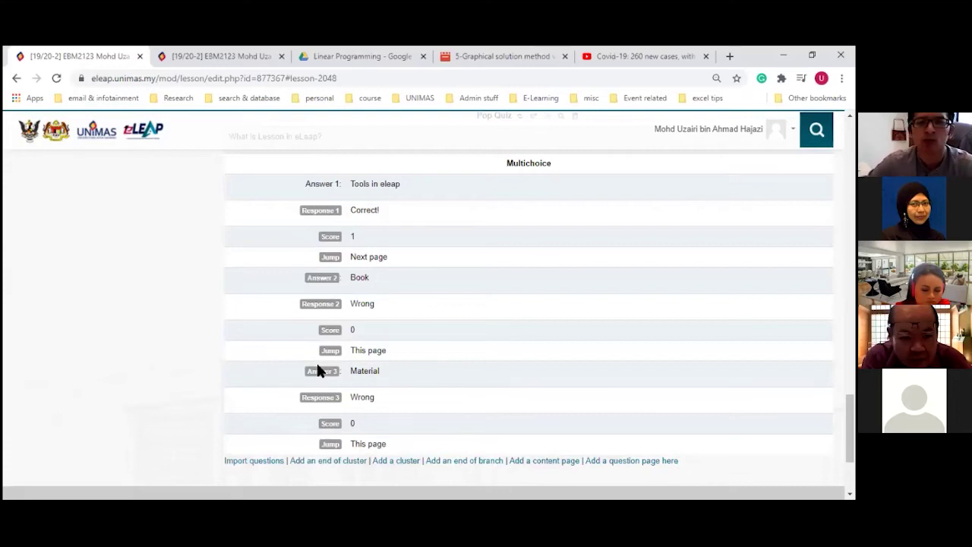
pyautogui.scroll(3, 492, 338)
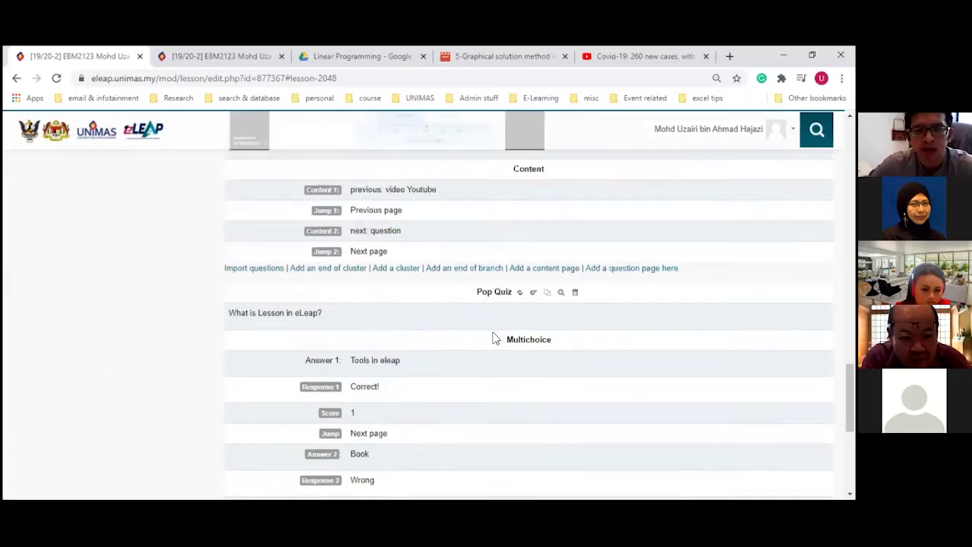
pyautogui.scroll(-2, 492, 337)
pyautogui.scroll(-2, 492, 338)
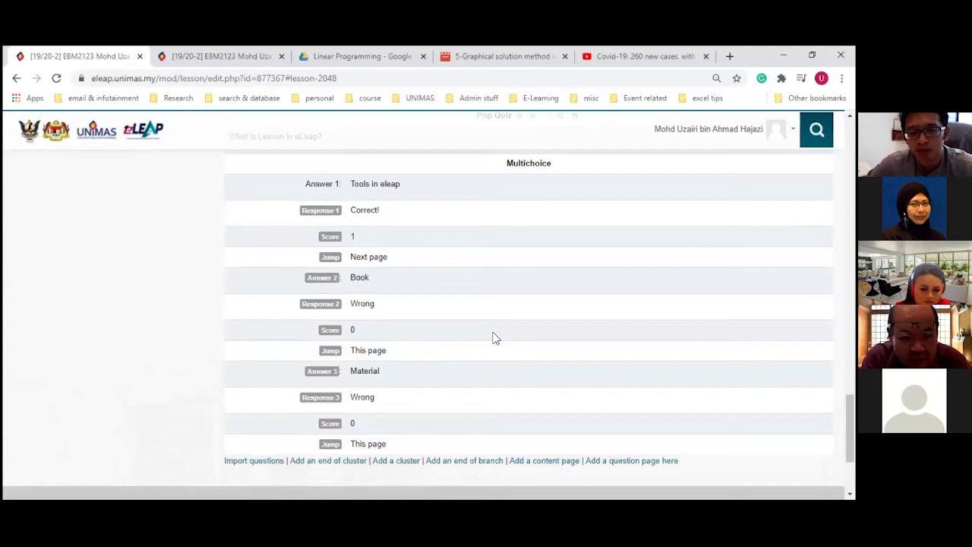
pyautogui.scroll(-2, 492, 338)
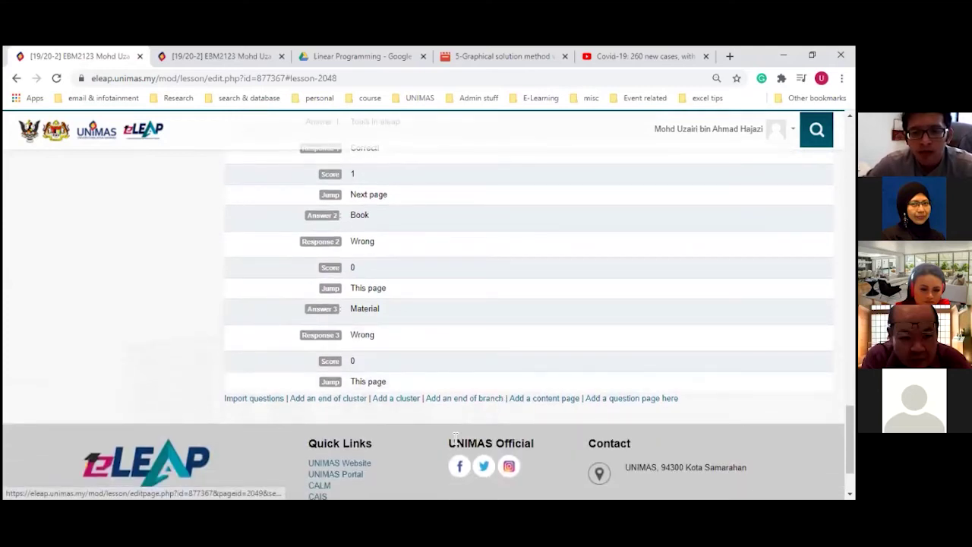
# Step: Add a content page after the Pop Quiz and title it "Video 3"
pyautogui.click(550, 400)
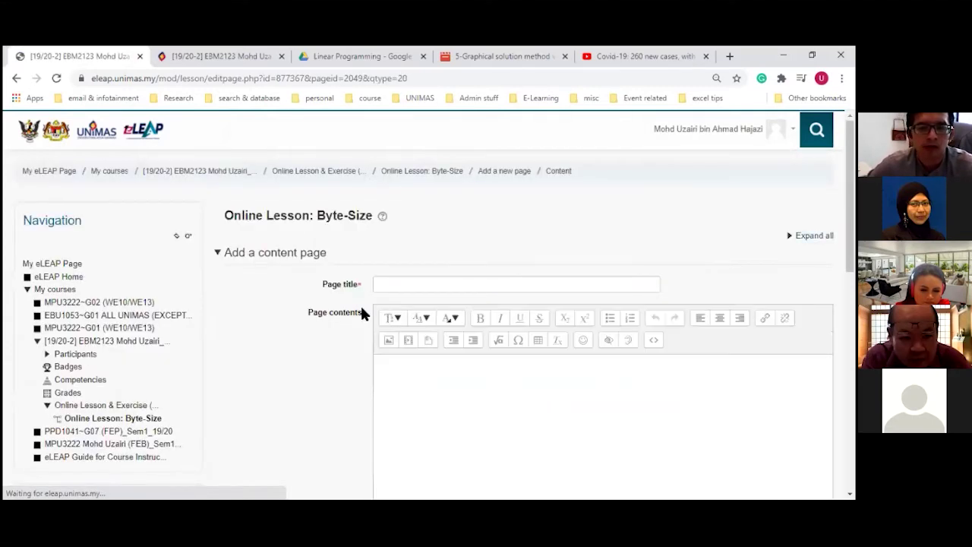
pyautogui.click(403, 283)
pyautogui.write('Video')
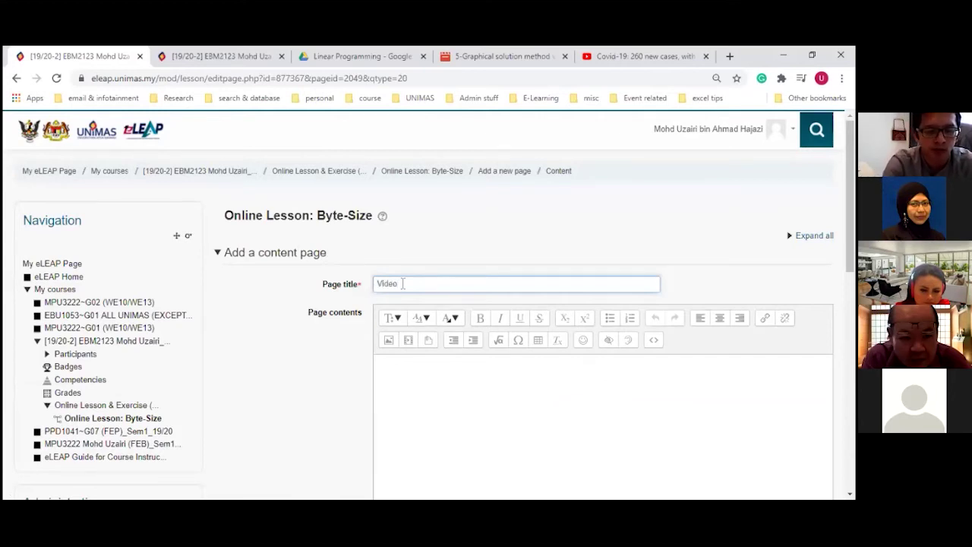
pyautogui.write(' 3')
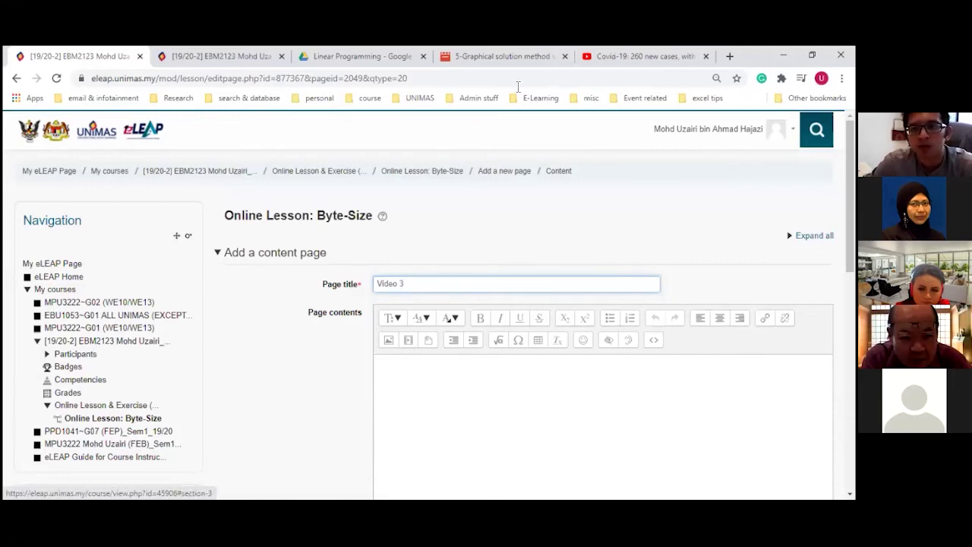
# Step: Switch to YouTube, open the suggested video "Devin Nunes sounds off on newly declassified documents in the Russia probe", skip its ads and pause it
pyautogui.hotkey('ctrl', '9')
pyautogui.press('Escape')
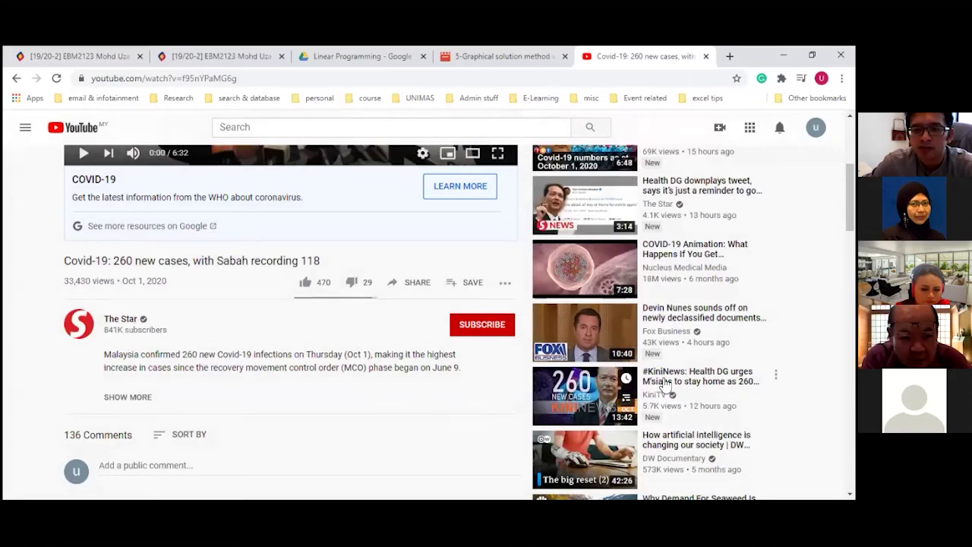
pyautogui.click(669, 318)
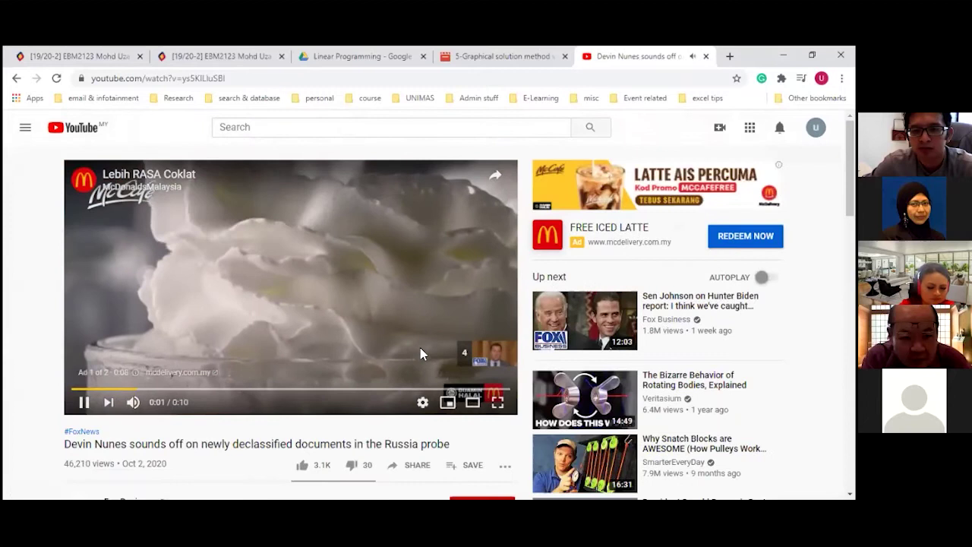
pyautogui.scroll(-1, 203, 407)
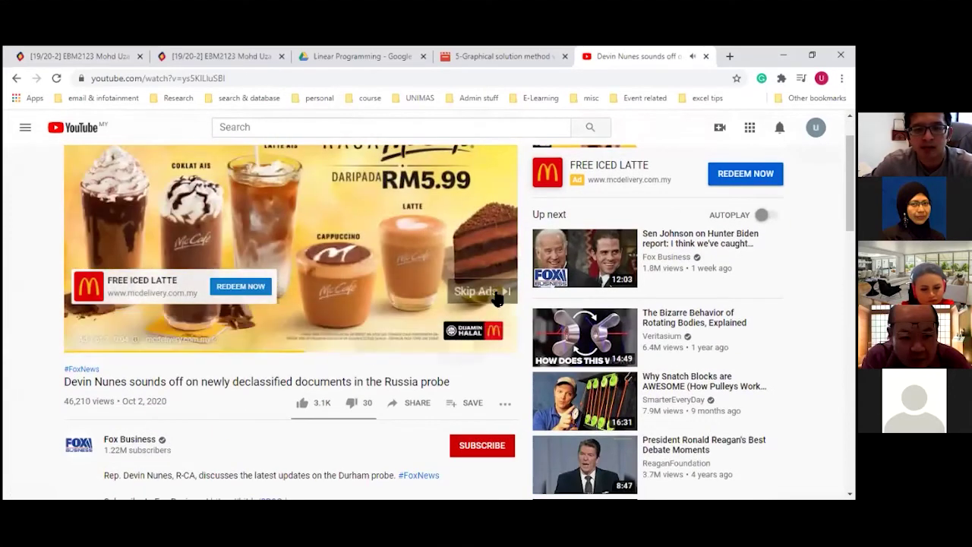
pyautogui.click(486, 290)
pyautogui.scroll(1, 137, 421)
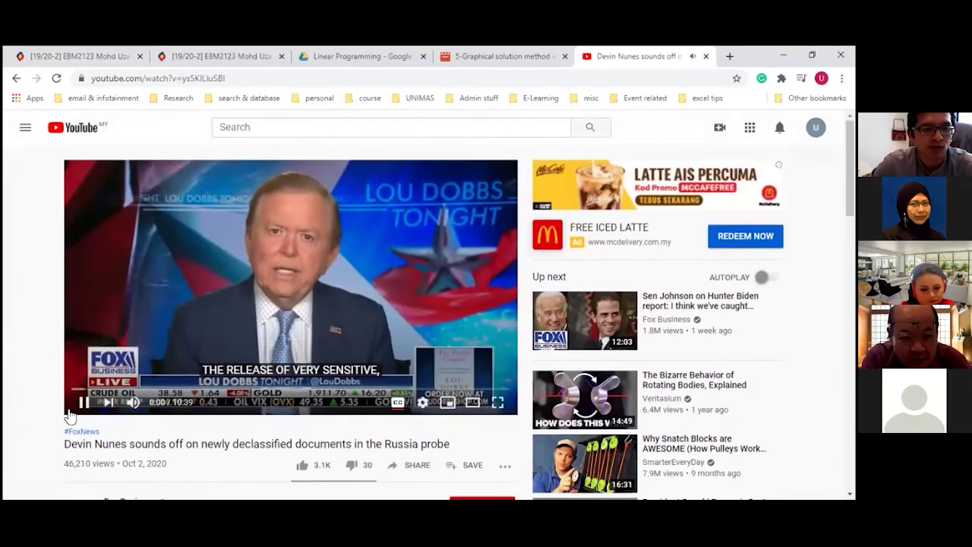
pyautogui.press('k')
# Step: Copy the embed code of the paused YouTube video from its sharing options
pyautogui.scroll(-1, 61, 427)
pyautogui.scroll(-1, 33, 444)
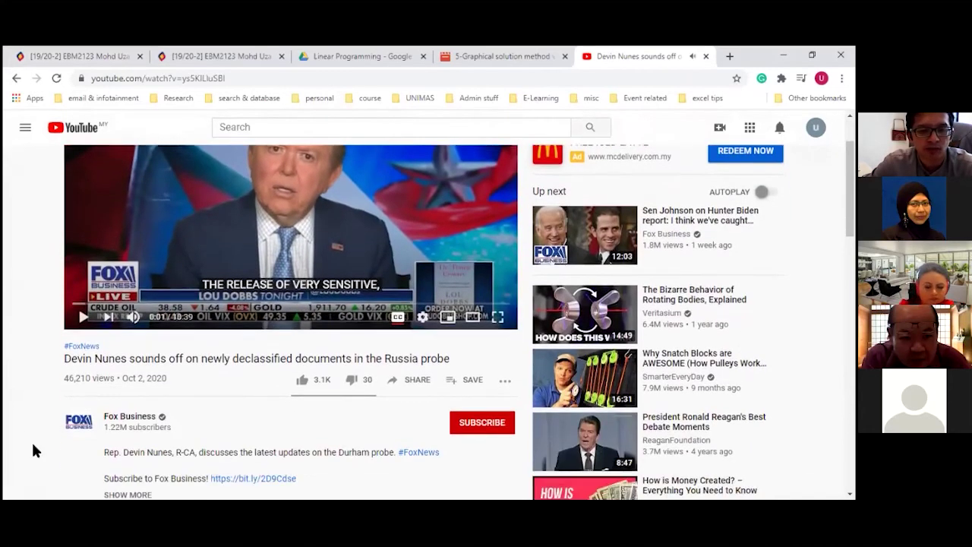
pyautogui.click(413, 344)
pyautogui.click(302, 272)
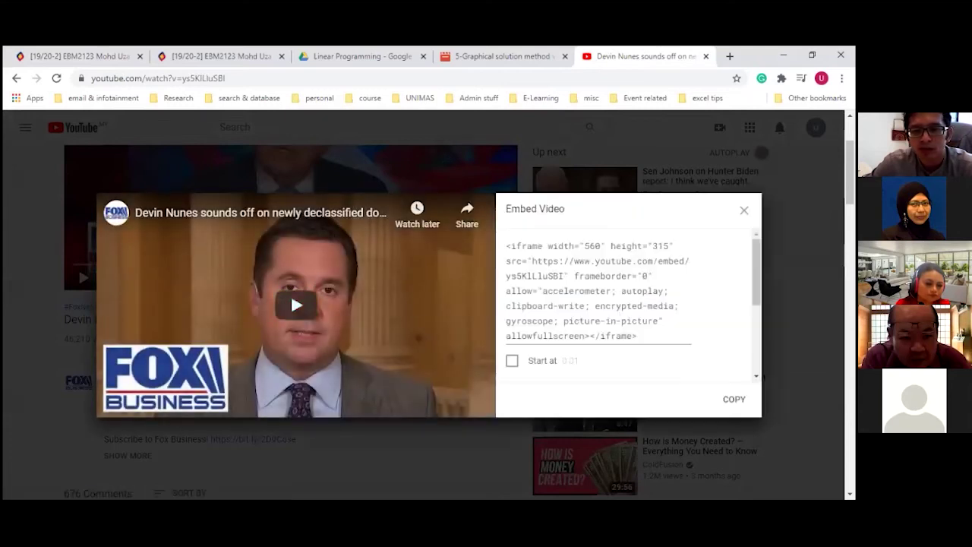
pyautogui.click(733, 399)
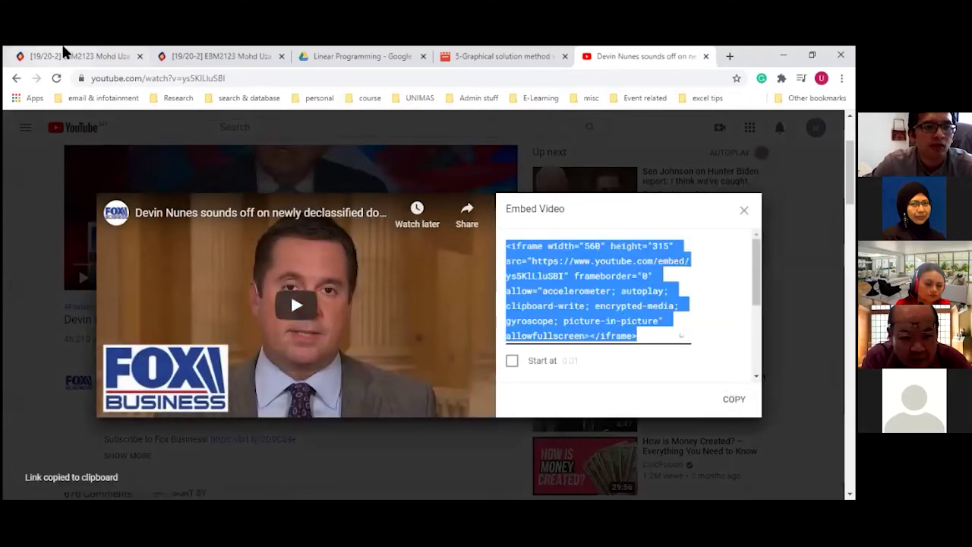
# Step: Return to the lesson's Video 3 page form and enter "Watch the following video" as the page contents
pyautogui.click(67, 56)
pyautogui.click(403, 372)
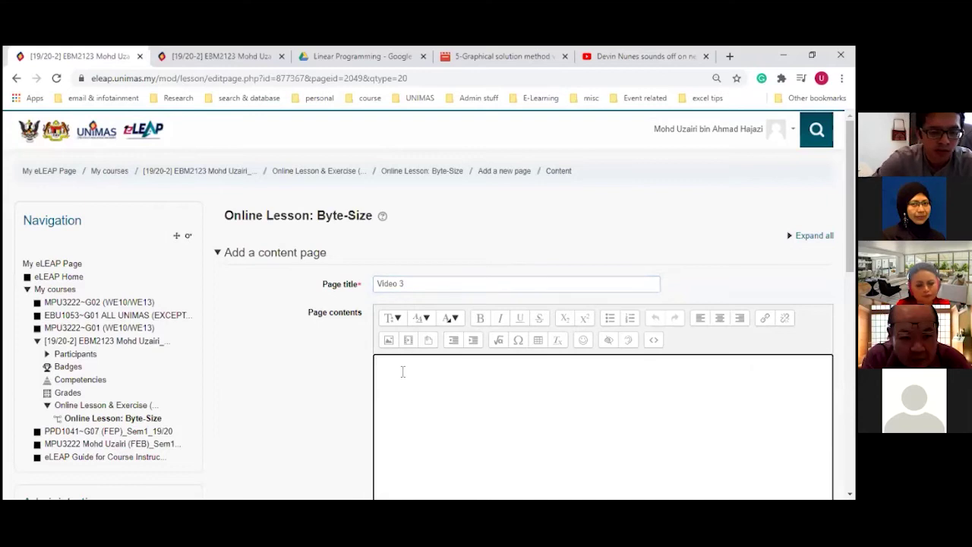
pyautogui.write('Watch the fo')
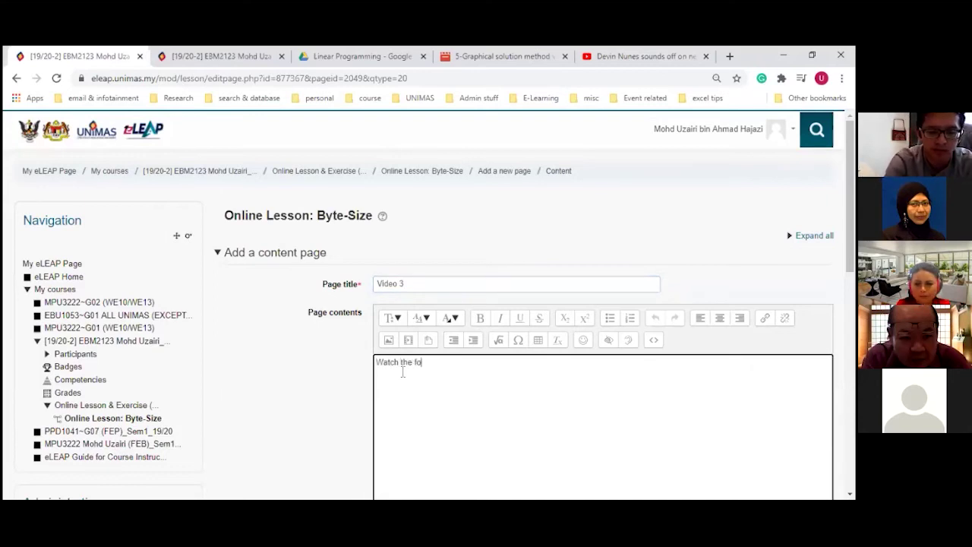
pyautogui.write('llowing video')
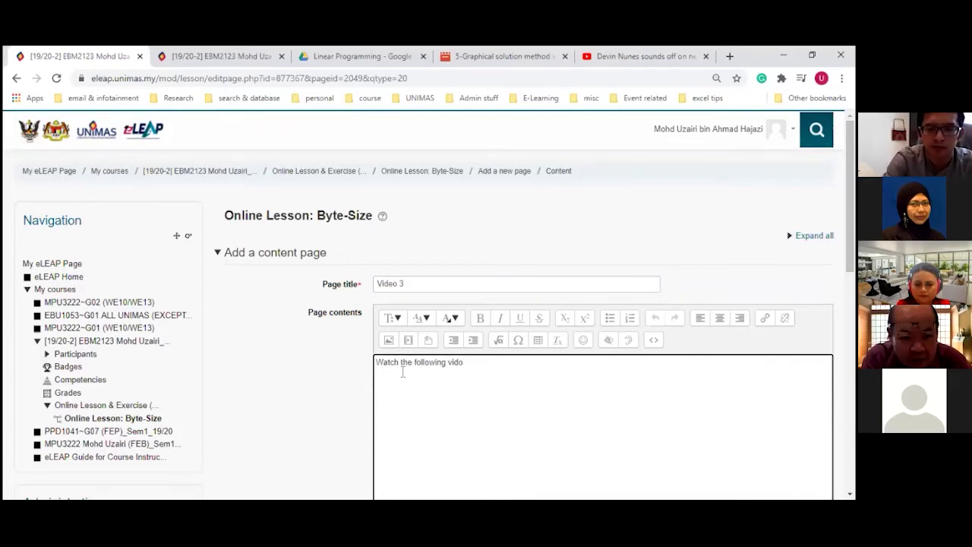
# Step: Embed the copied YouTube iframe code after the text in the HTML source of the page contents
pyautogui.click(653, 339)
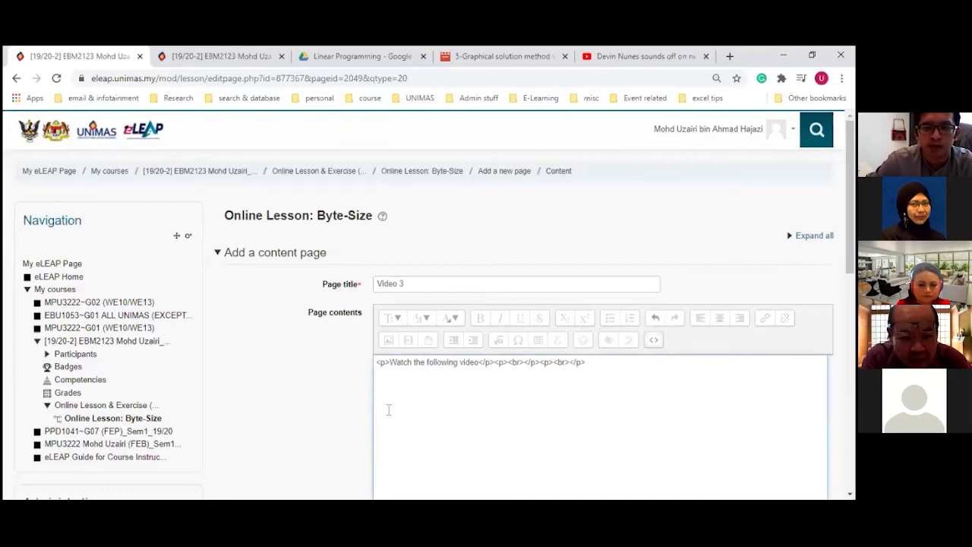
pyautogui.hotkey('ctrl', 'v')
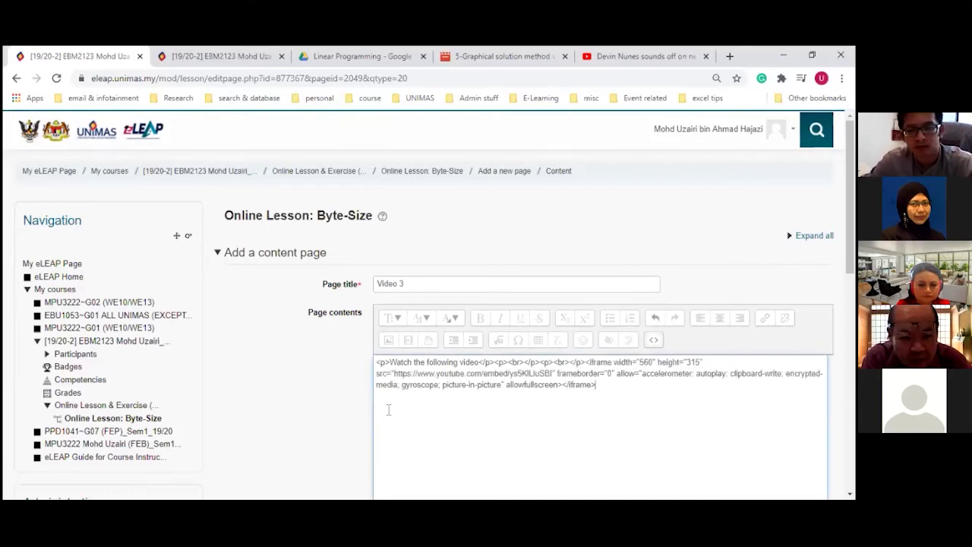
pyautogui.click(653, 340)
# Step: Describe Content 1 as "Previous: Video Google Drive" and set its jump to "Video: Google Drive"
pyautogui.scroll(-4, 372, 384)
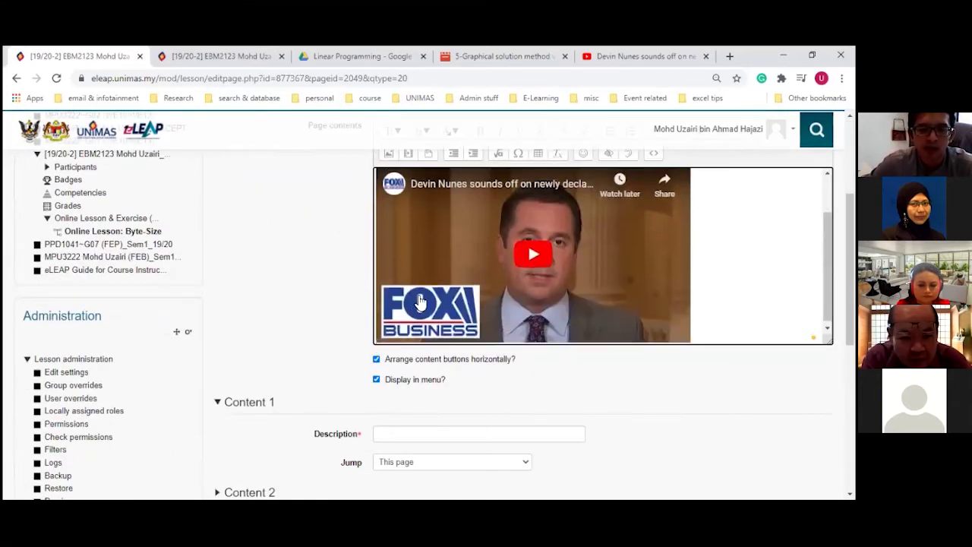
pyautogui.scroll(-2, 312, 302)
pyautogui.click(398, 247)
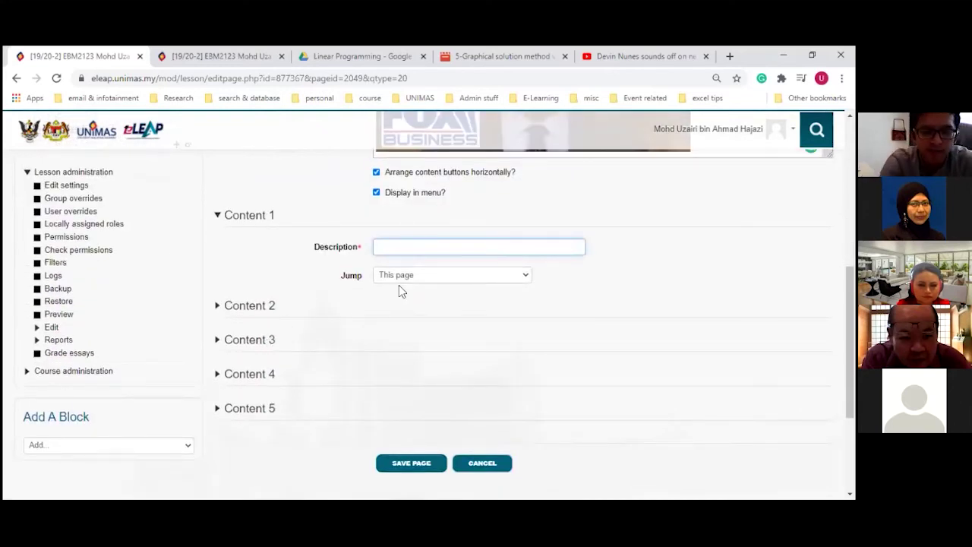
pyautogui.write('Previous:')
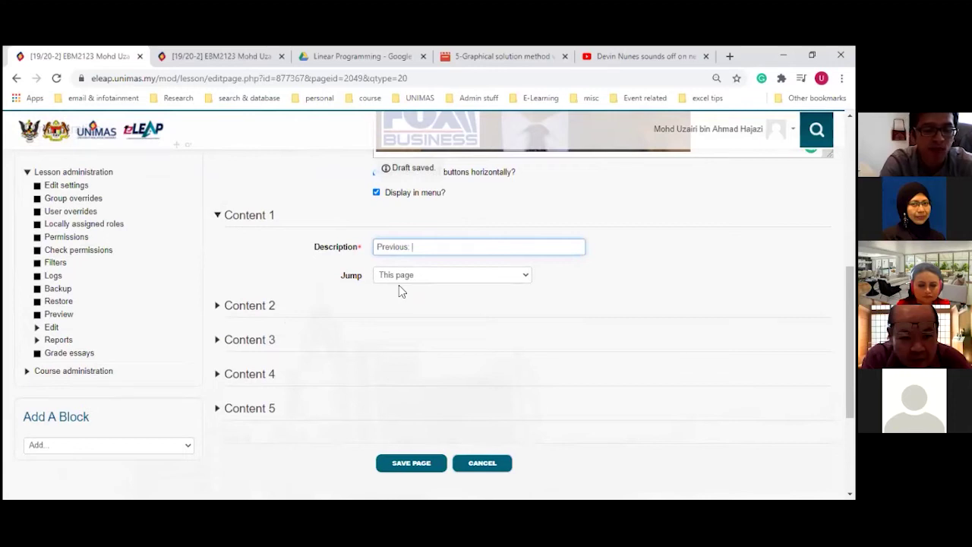
pyautogui.write('Video Google Dtive')
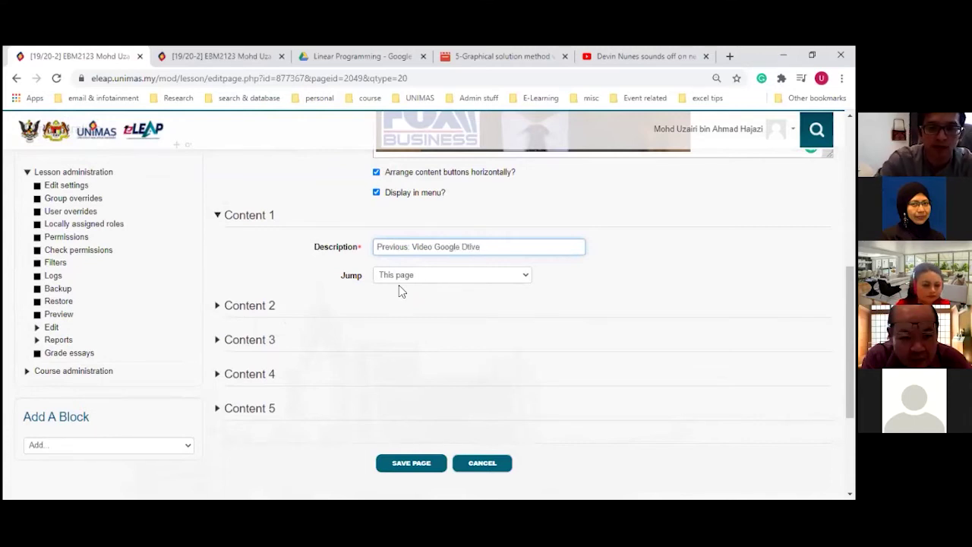
pyautogui.press('BackSpace')
pyautogui.write('r')
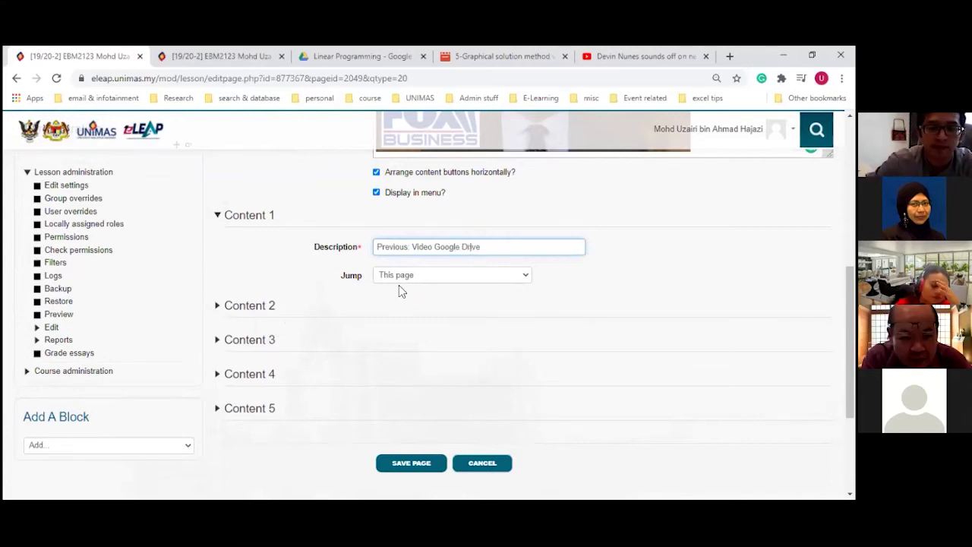
pyautogui.click(405, 278)
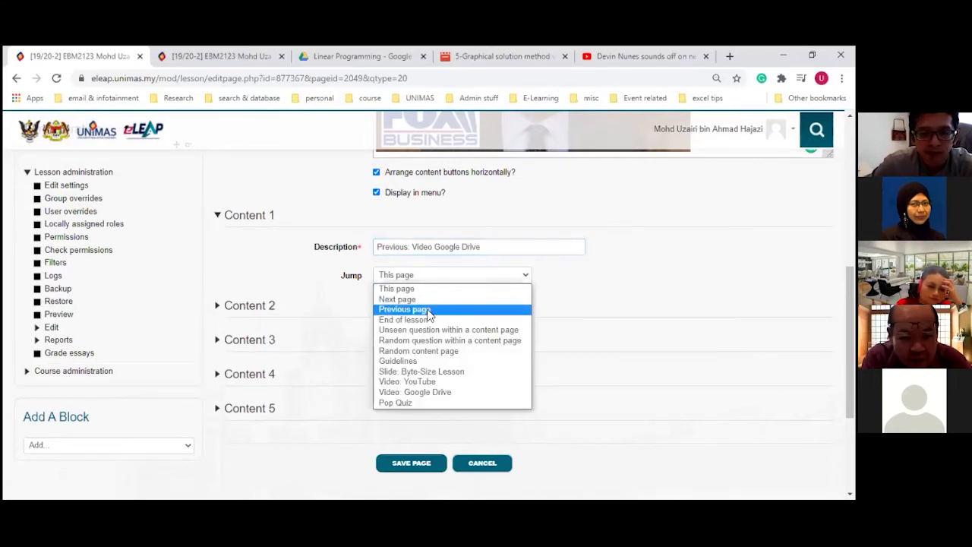
pyautogui.click(431, 392)
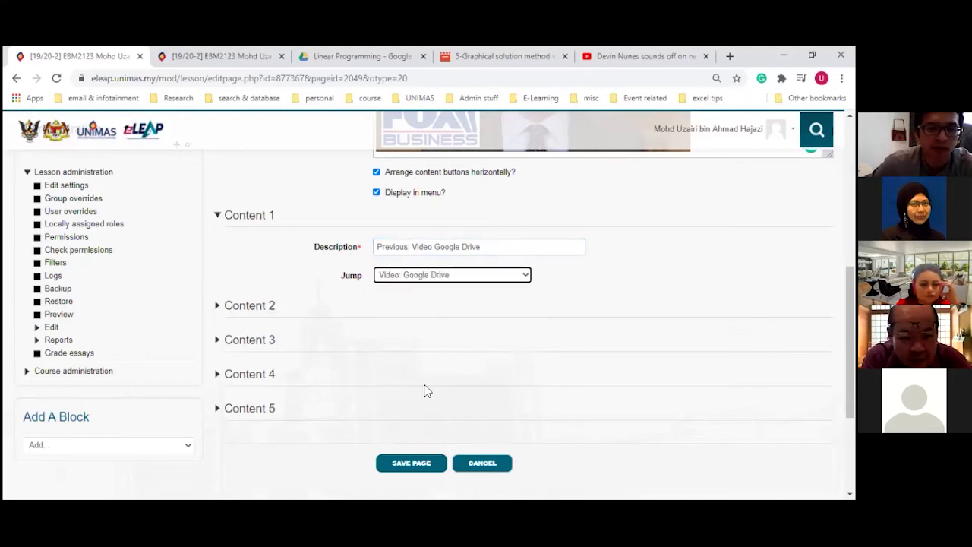
# Step: Expand Content 2, describe it as "Start Again" and set its jump to "Guidelines"
pyautogui.click(216, 313)
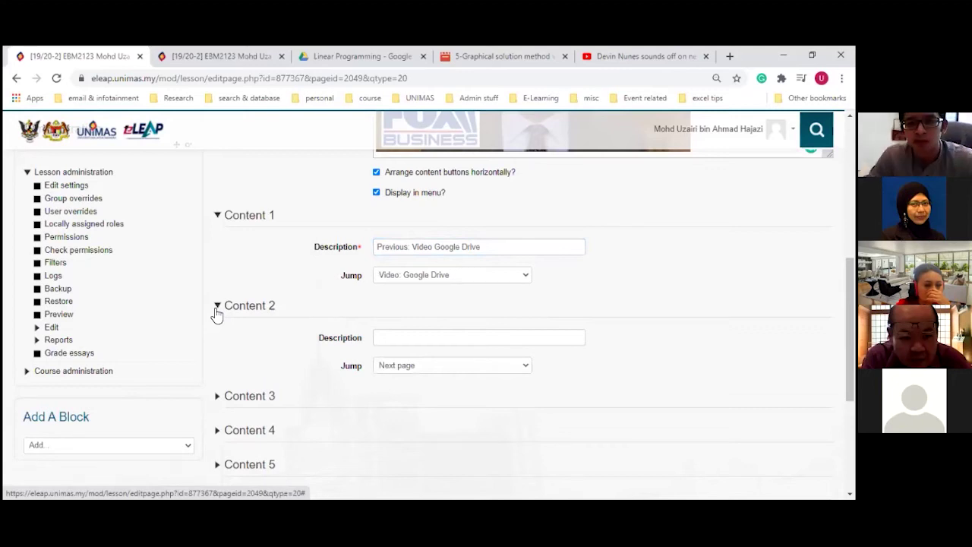
pyautogui.scroll(2, 570, 379)
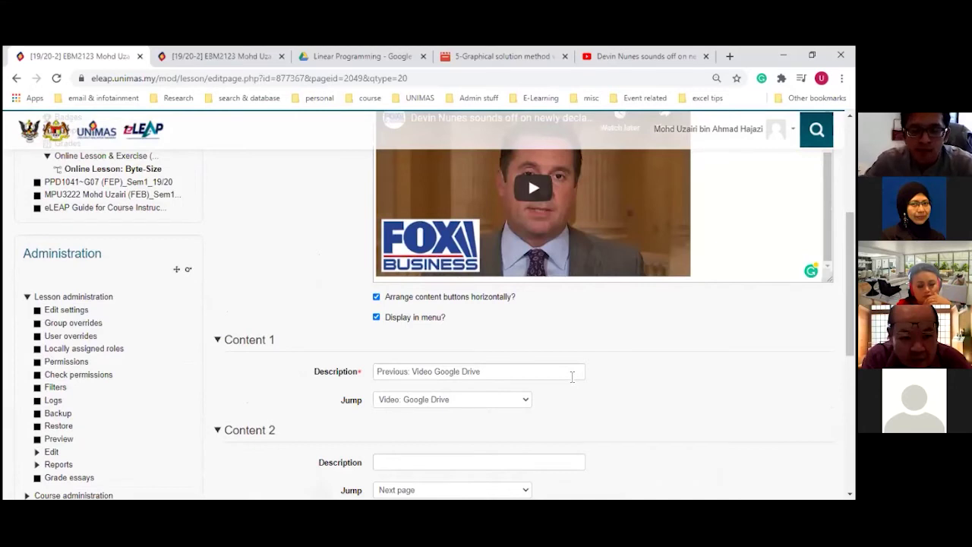
pyautogui.scroll(-1, 572, 376)
pyautogui.scroll(1, 572, 377)
pyautogui.scroll(-3, 571, 377)
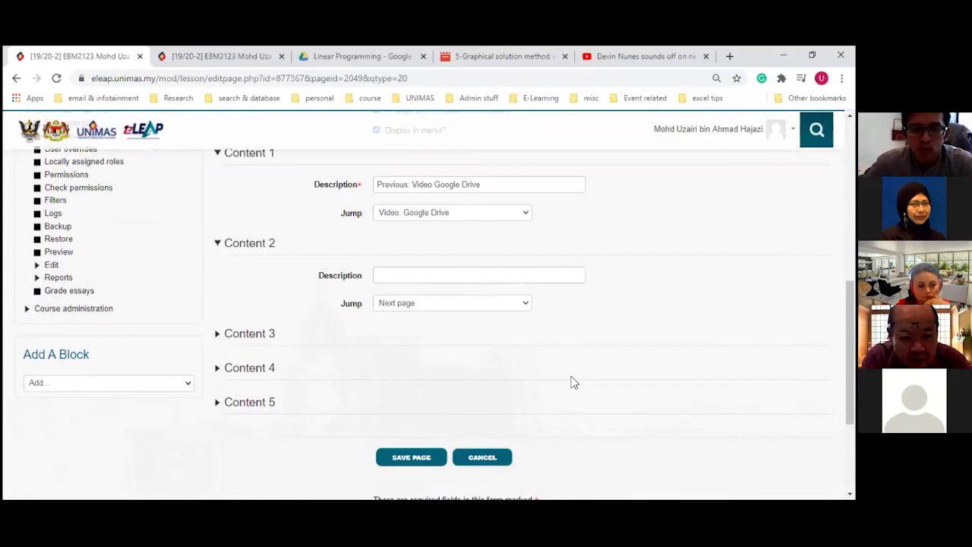
pyautogui.scroll(1, 574, 381)
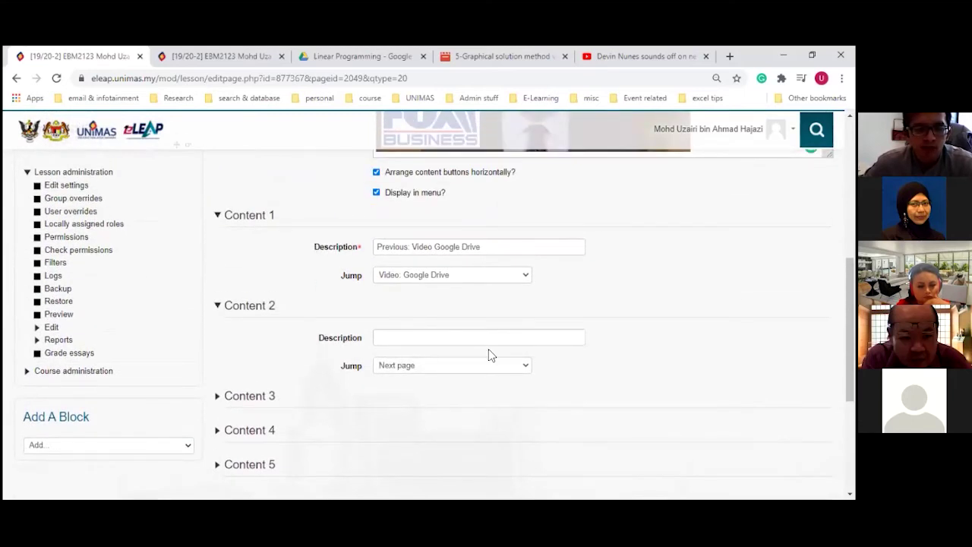
pyautogui.click(411, 336)
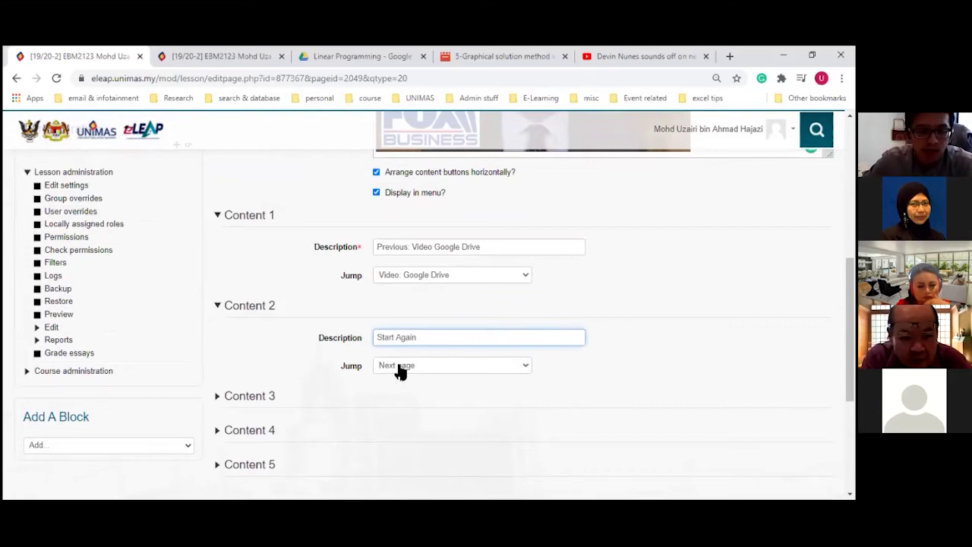
pyautogui.click(399, 367)
pyautogui.scroll(-1, 636, 390)
pyautogui.scroll(1, 637, 390)
pyautogui.click(461, 369)
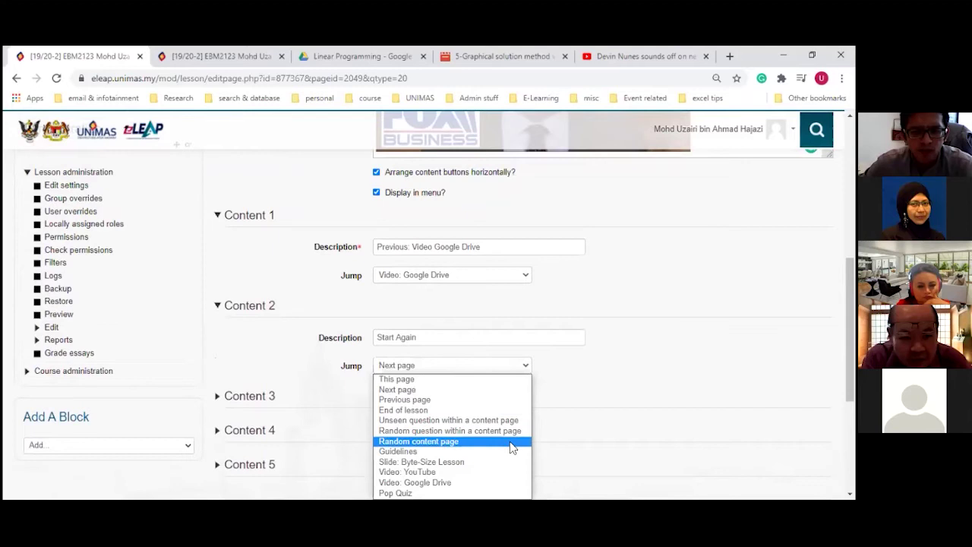
pyautogui.scroll(-2, 509, 429)
pyautogui.click(506, 230)
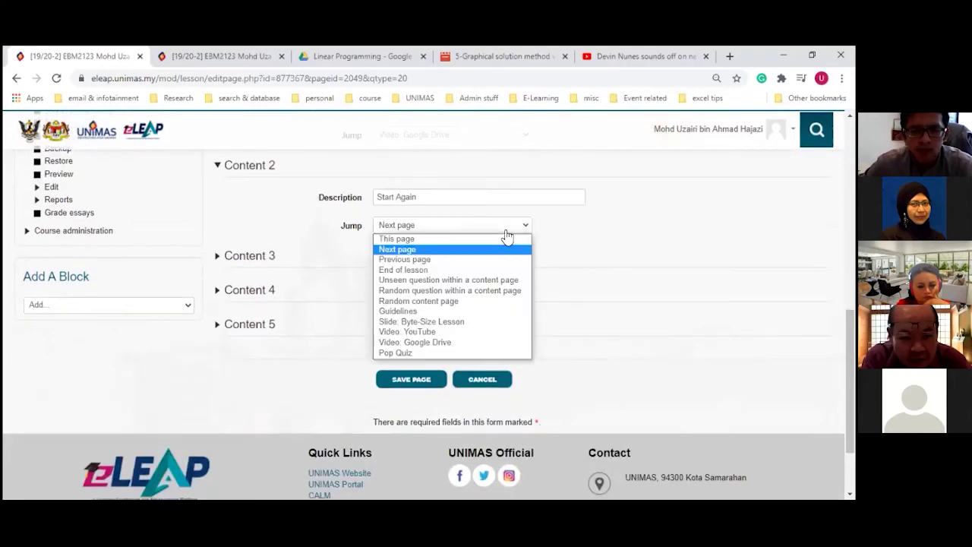
pyautogui.click(437, 313)
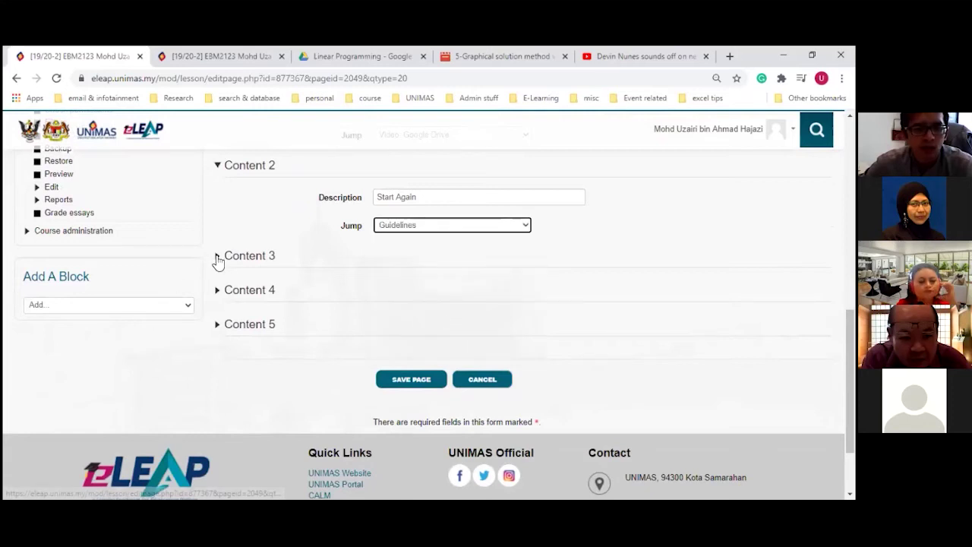
# Step: Describe Content 3 as "End Lesson" with its jump set to "End of lesson", and save the page
pyautogui.click(218, 258)
pyautogui.click(396, 288)
pyautogui.write('End Lesso')
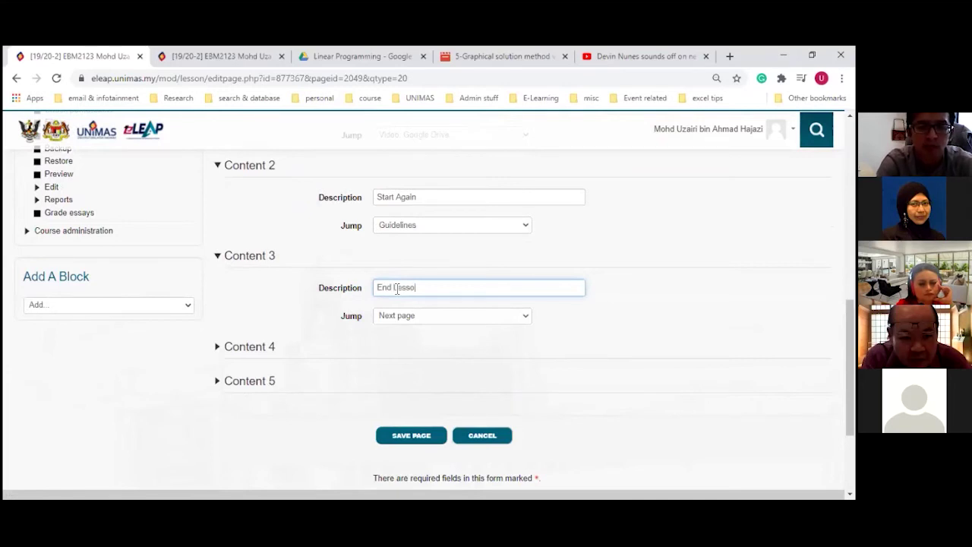
pyautogui.write('n')
pyautogui.click(404, 319)
pyautogui.click(456, 361)
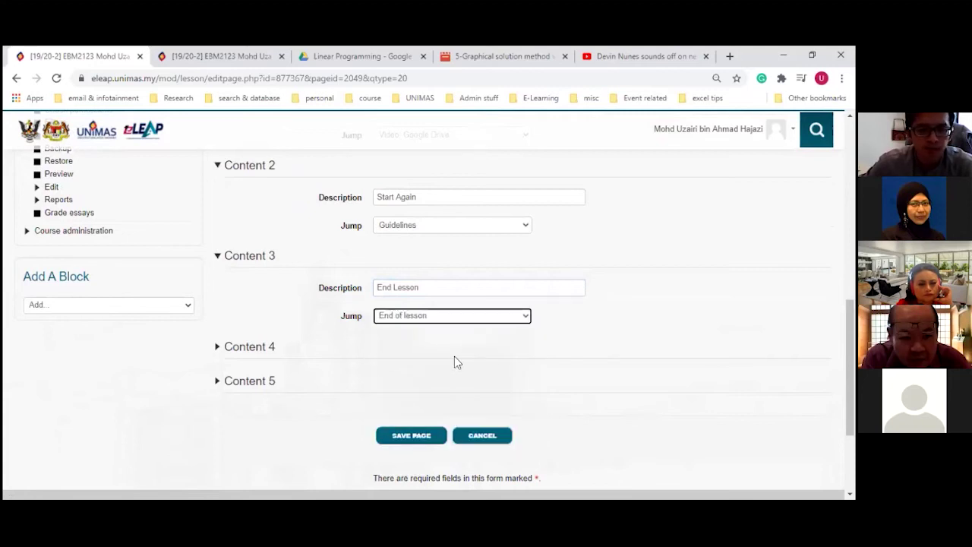
pyautogui.click(408, 441)
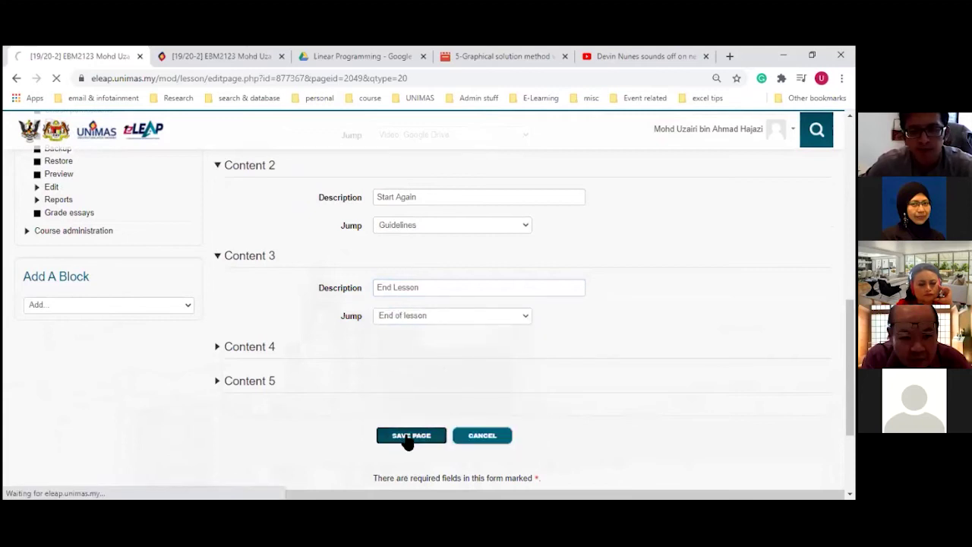
# Step: Review the lesson's pages, their jumps and page-move options in the expanded overview, and switch to the collapsed page list
pyautogui.scroll(13, 408, 440)
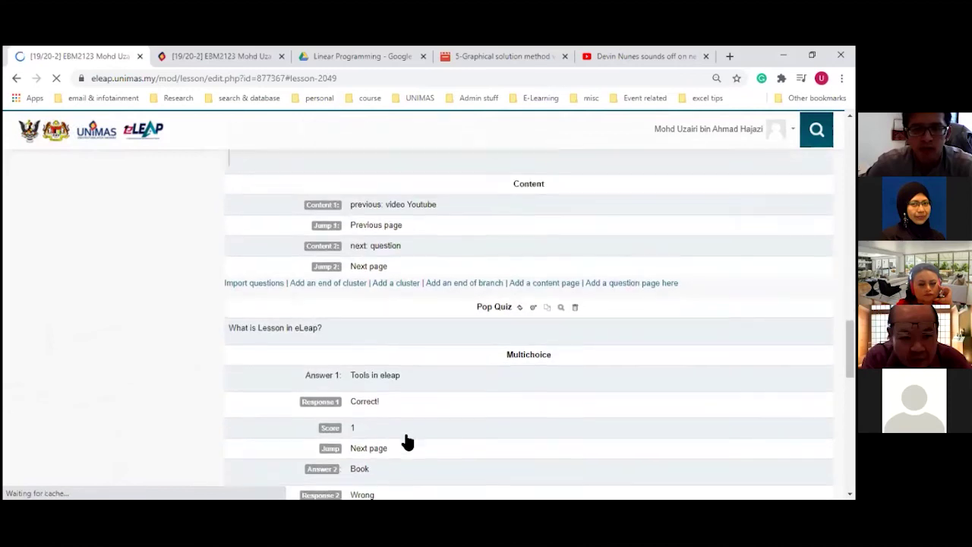
pyautogui.scroll(10, 407, 441)
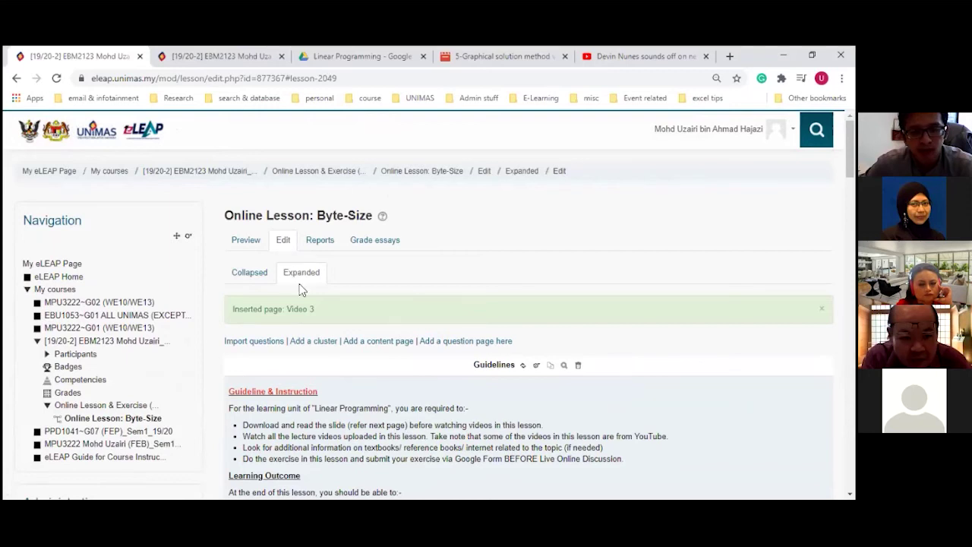
pyautogui.scroll(-5, 400, 423)
pyautogui.scroll(4, 397, 418)
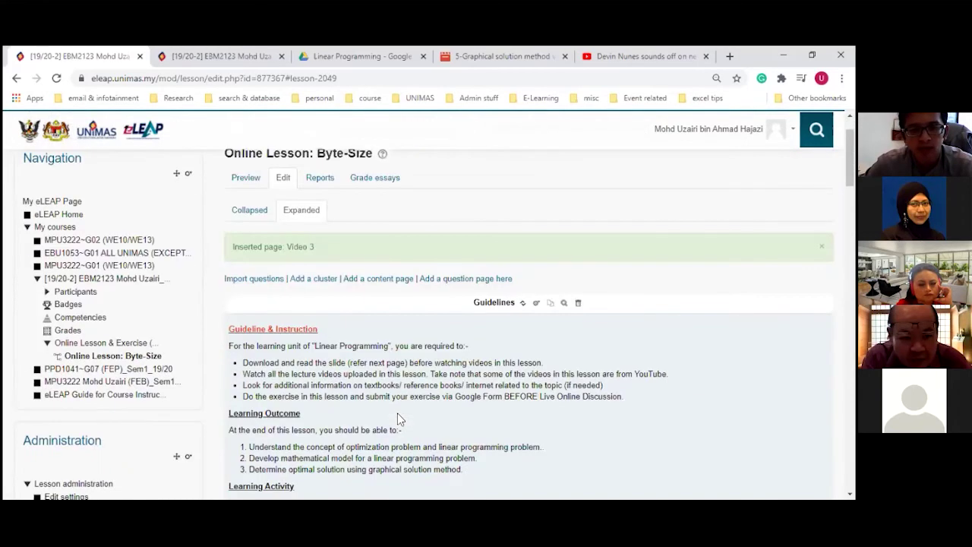
pyautogui.scroll(1, 397, 418)
pyautogui.scroll(-2, 397, 419)
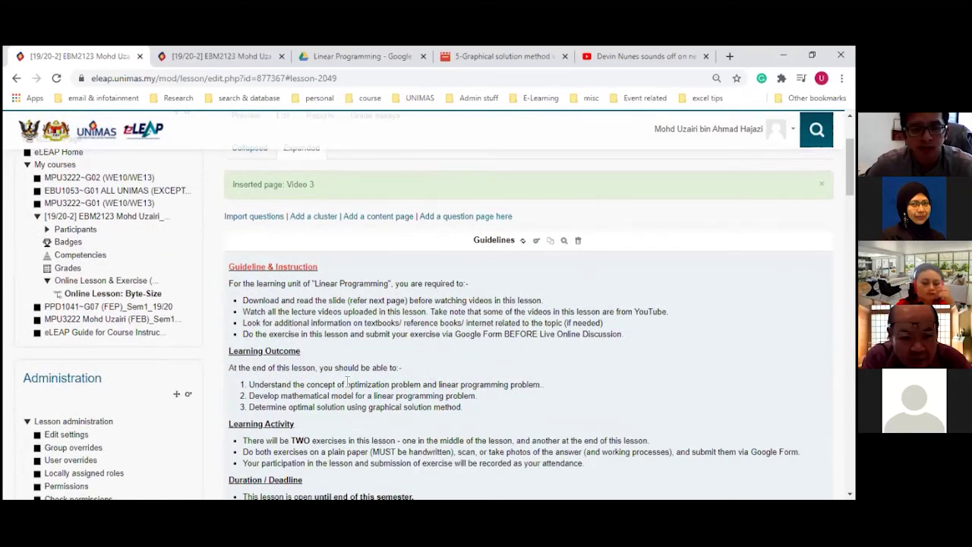
pyautogui.scroll(-3, 425, 373)
pyautogui.scroll(2, 466, 271)
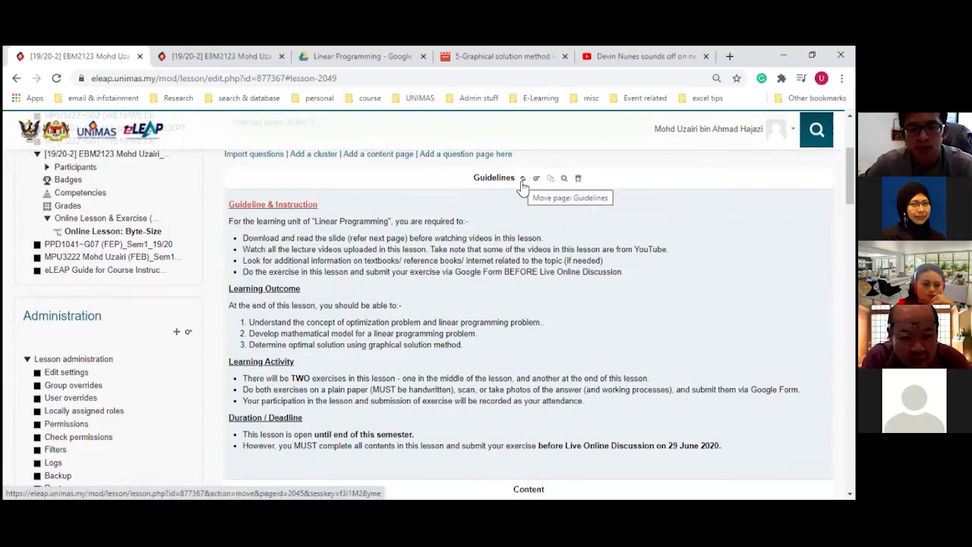
pyautogui.scroll(-10, 521, 299)
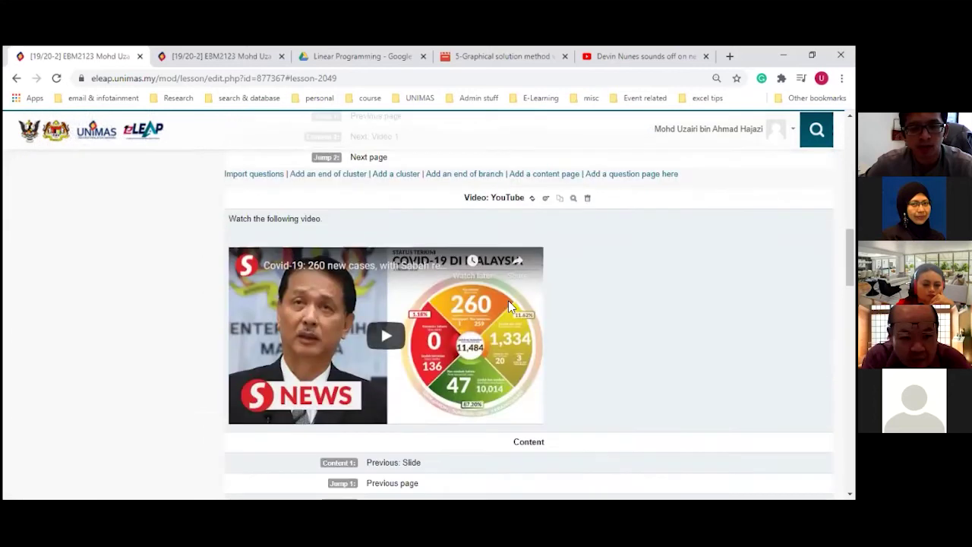
pyautogui.scroll(-5, 456, 392)
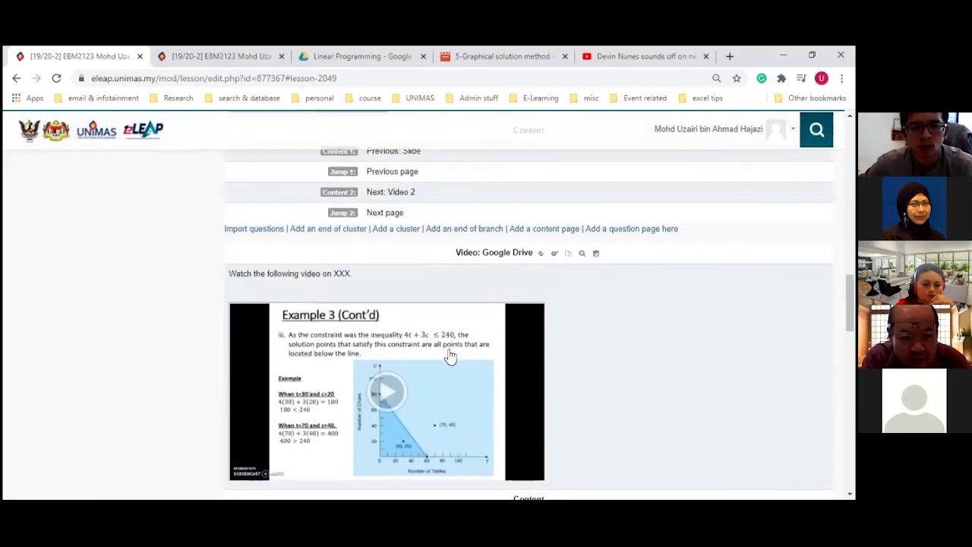
pyautogui.scroll(5, 444, 365)
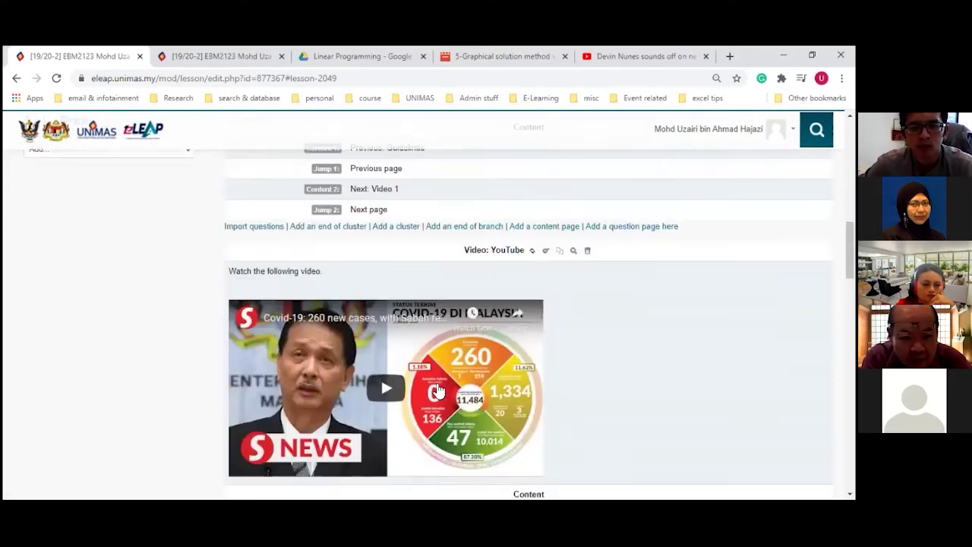
pyautogui.scroll(-4, 440, 417)
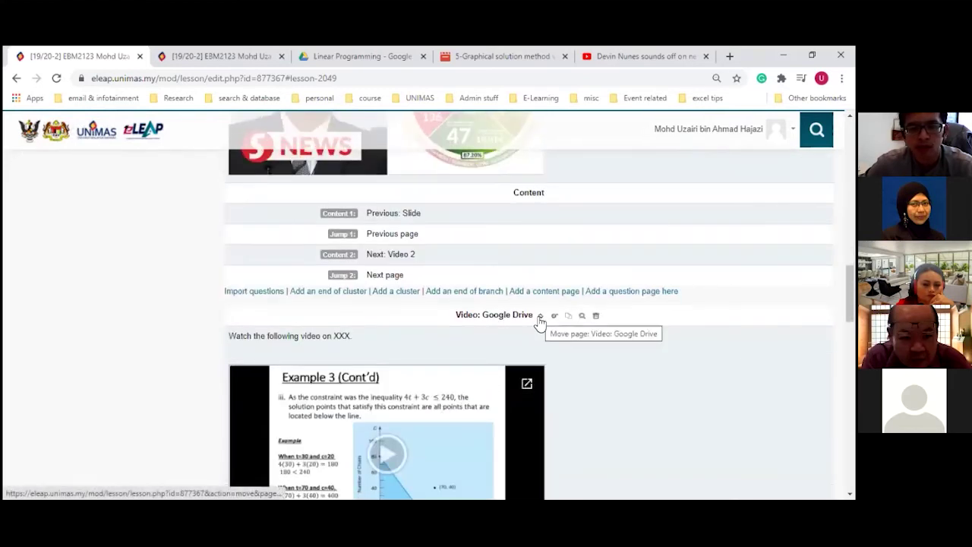
pyautogui.scroll(10, 418, 398)
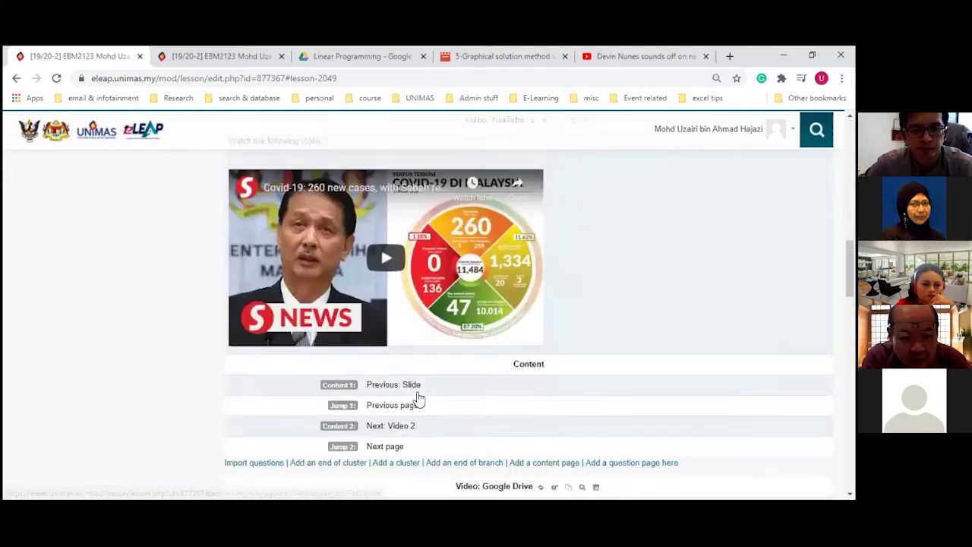
pyautogui.scroll(5, 418, 397)
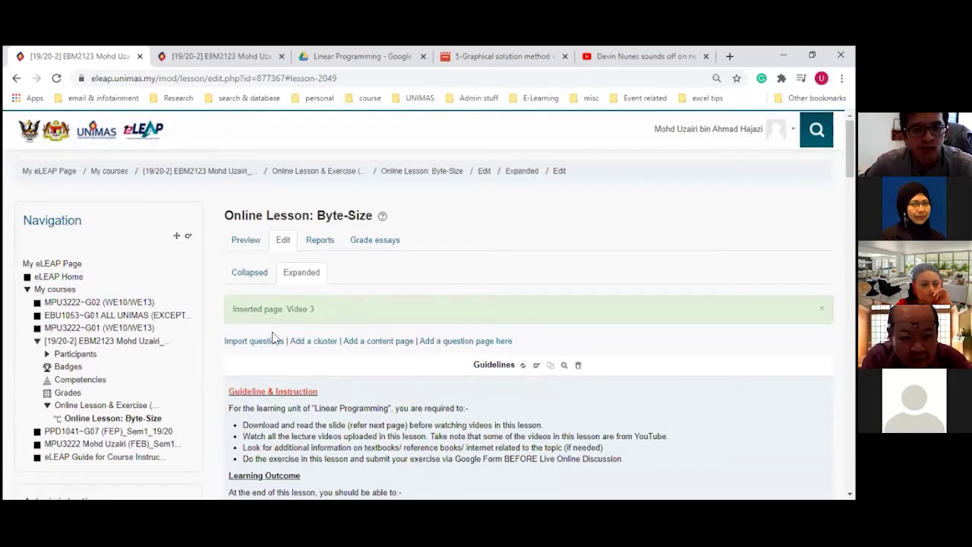
pyautogui.click(258, 281)
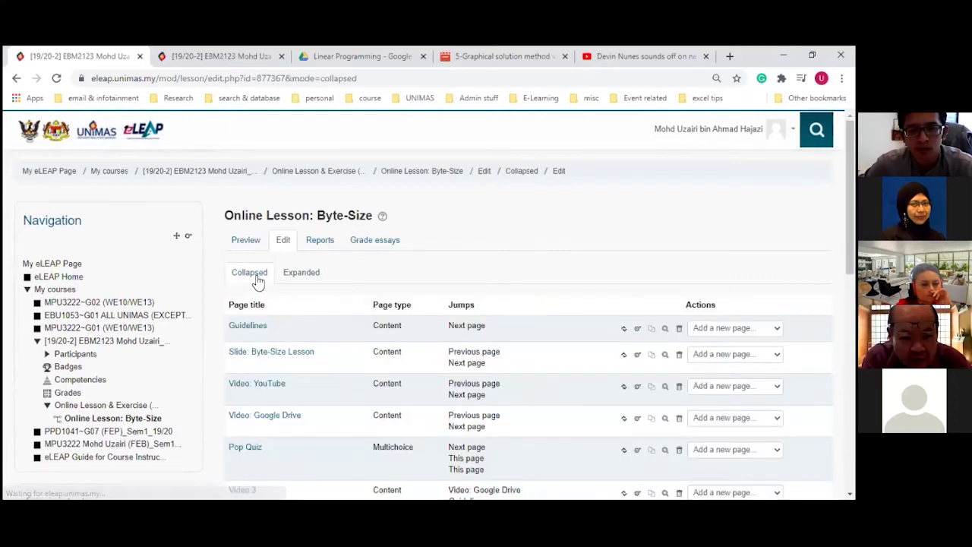
# Step: Review the page titles, types and jumps in the collapsed list, and the Guidelines content in the expanded overview
pyautogui.scroll(-1, 321, 426)
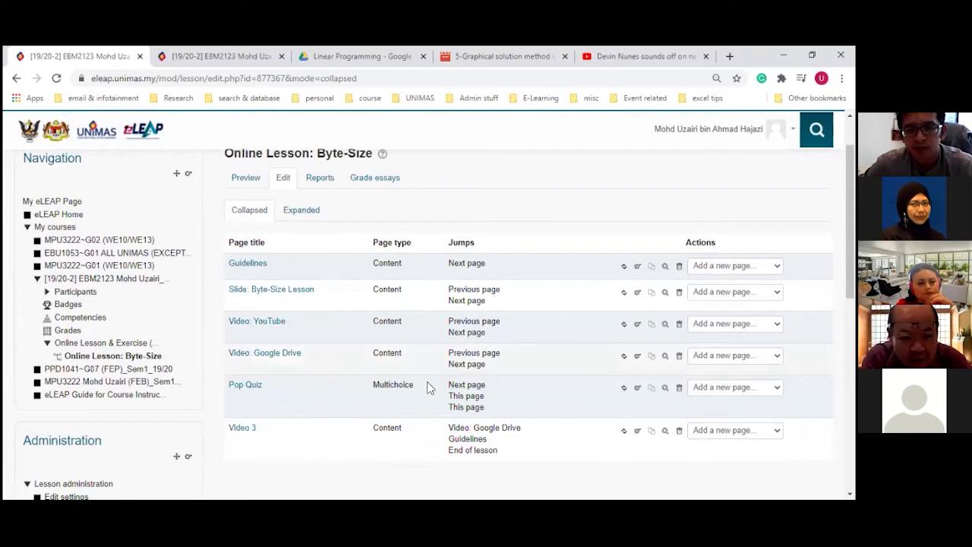
pyautogui.click(302, 219)
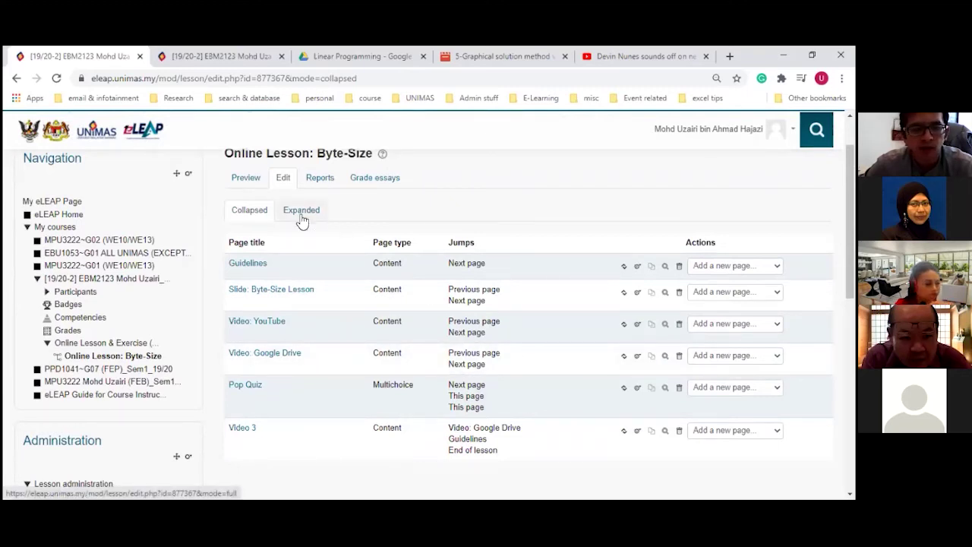
pyautogui.scroll(-6, 300, 321)
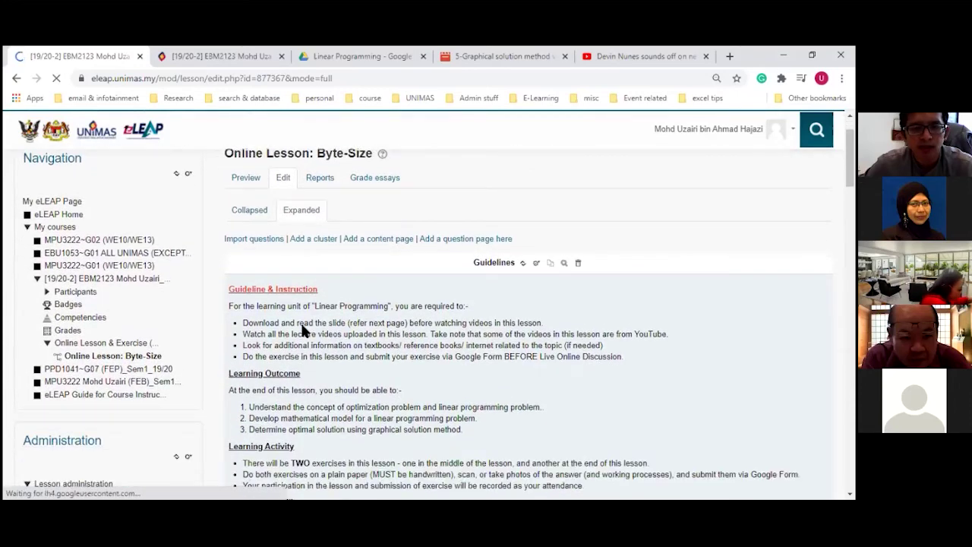
pyautogui.scroll(3, 301, 321)
pyautogui.scroll(3, 302, 331)
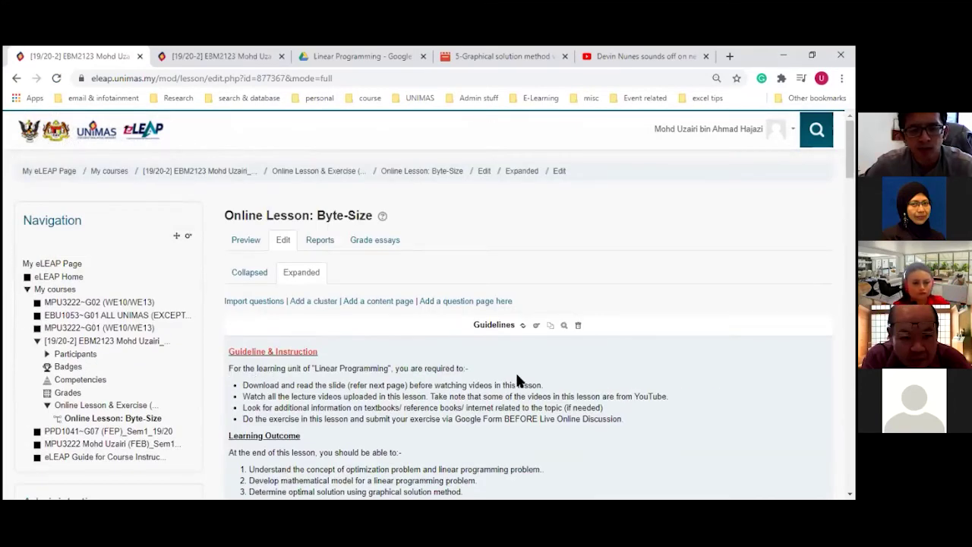
pyautogui.scroll(-3, 342, 378)
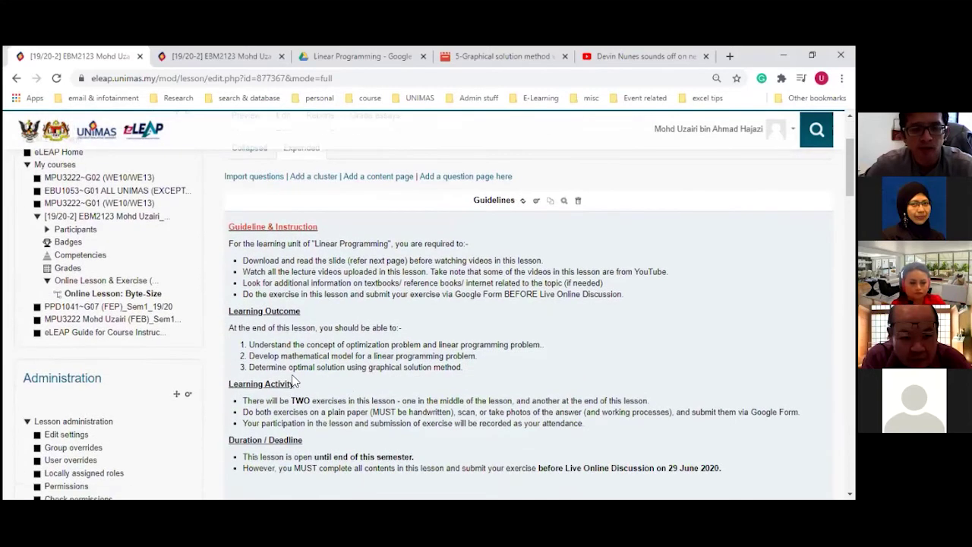
pyautogui.scroll(3, 295, 382)
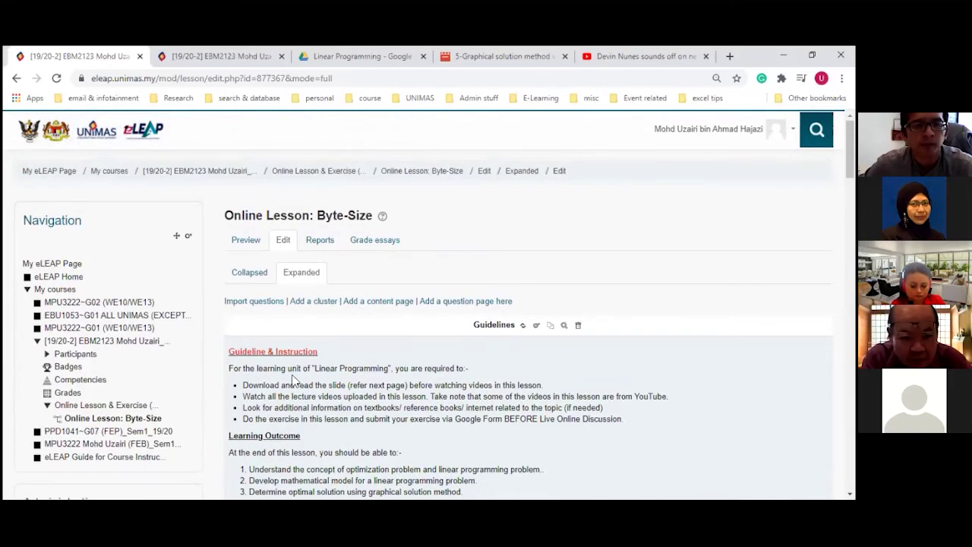
# Step: Preview the lesson and examine the Guidelines page from its instructions down to the area below the "Next: Slide" jump
pyautogui.click(246, 243)
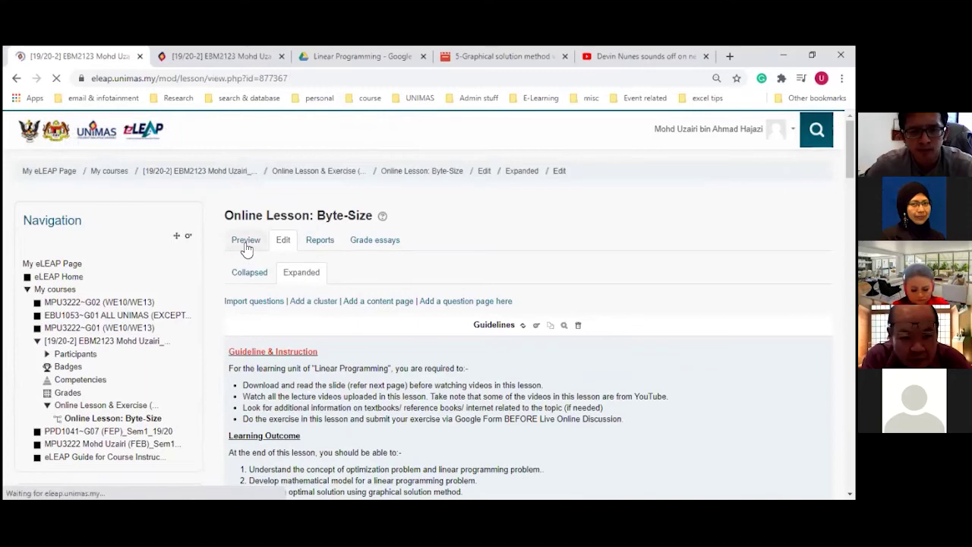
pyautogui.scroll(-6, 278, 347)
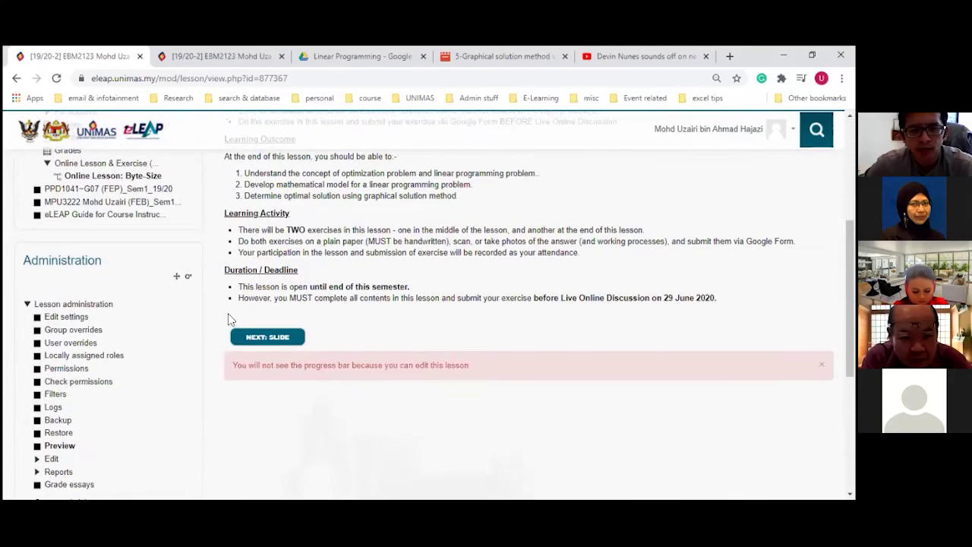
pyautogui.scroll(5, 271, 387)
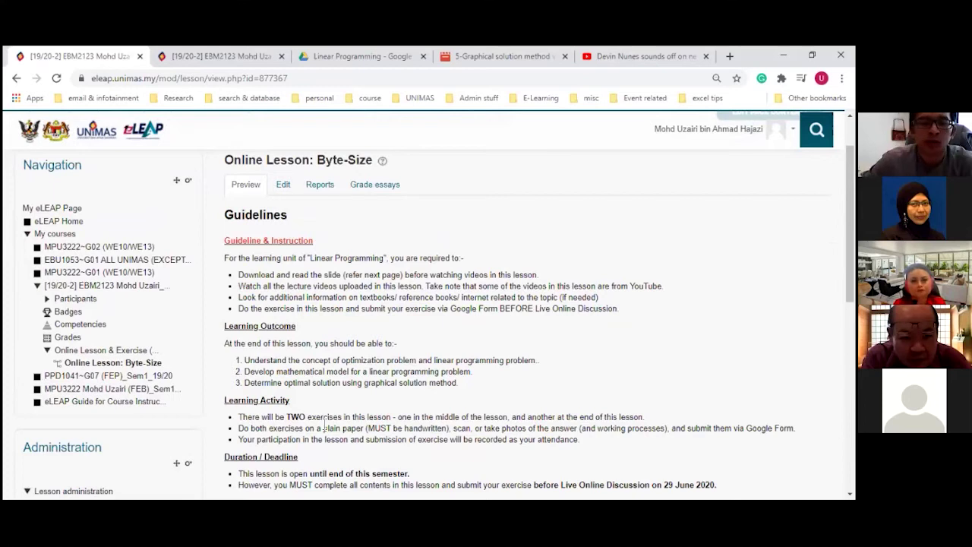
pyautogui.scroll(2, 403, 304)
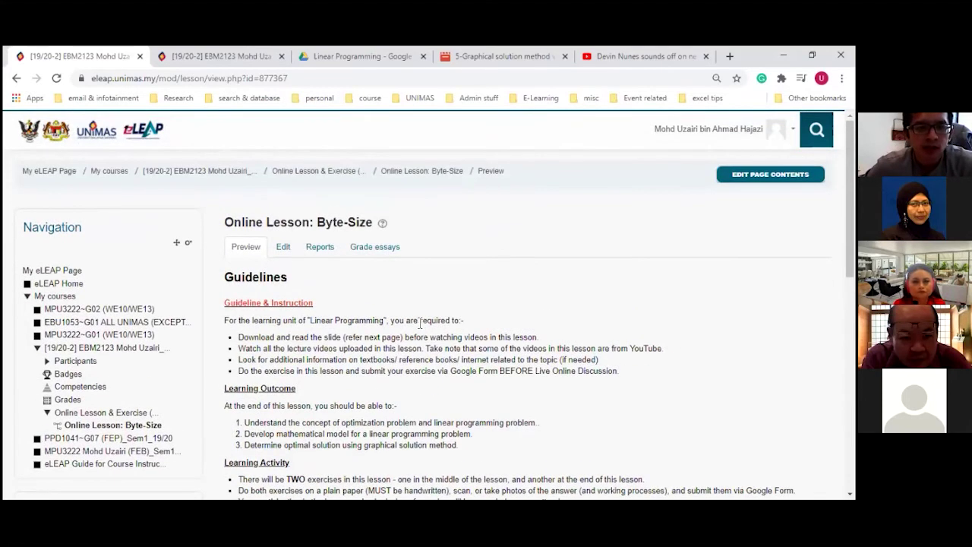
pyautogui.scroll(-1, 420, 323)
pyautogui.scroll(-1, 247, 355)
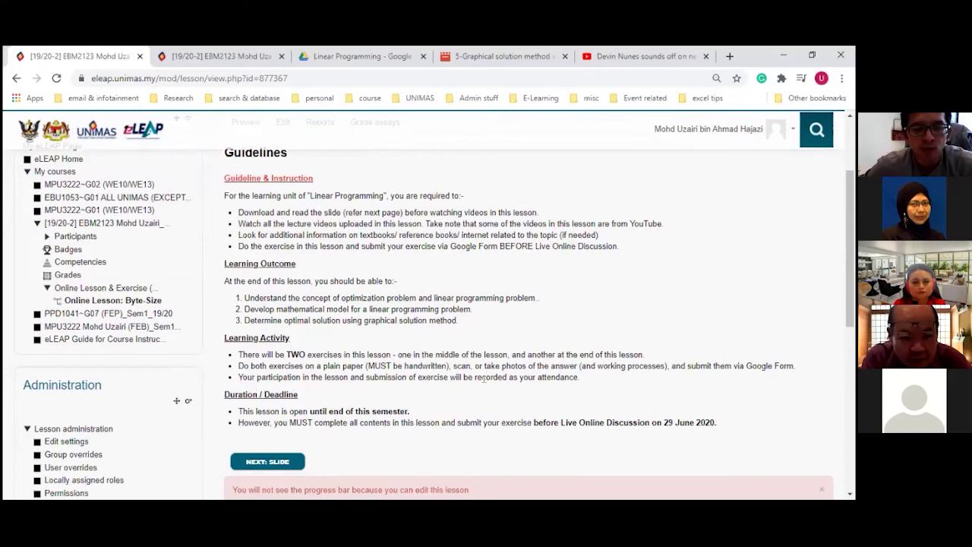
pyautogui.scroll(-3, 484, 377)
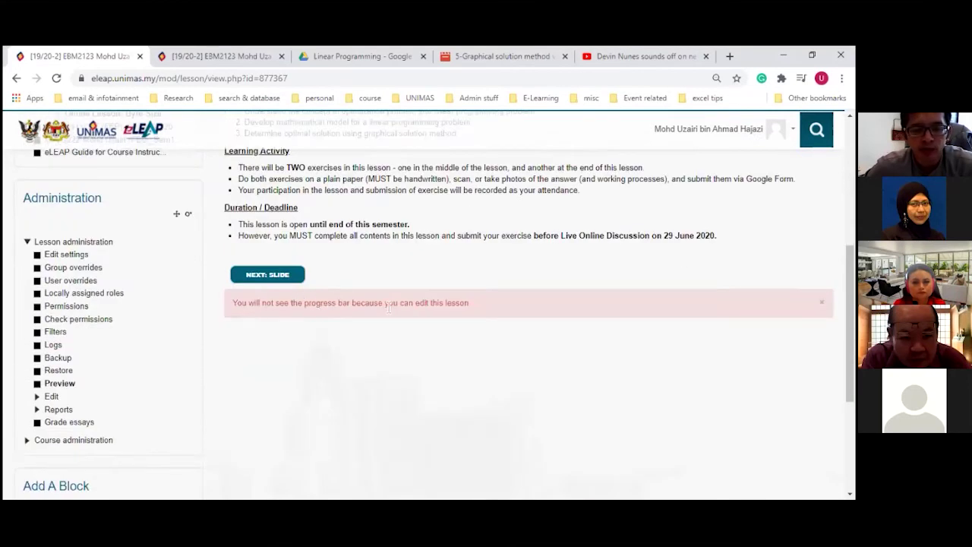
pyautogui.scroll(4, 393, 403)
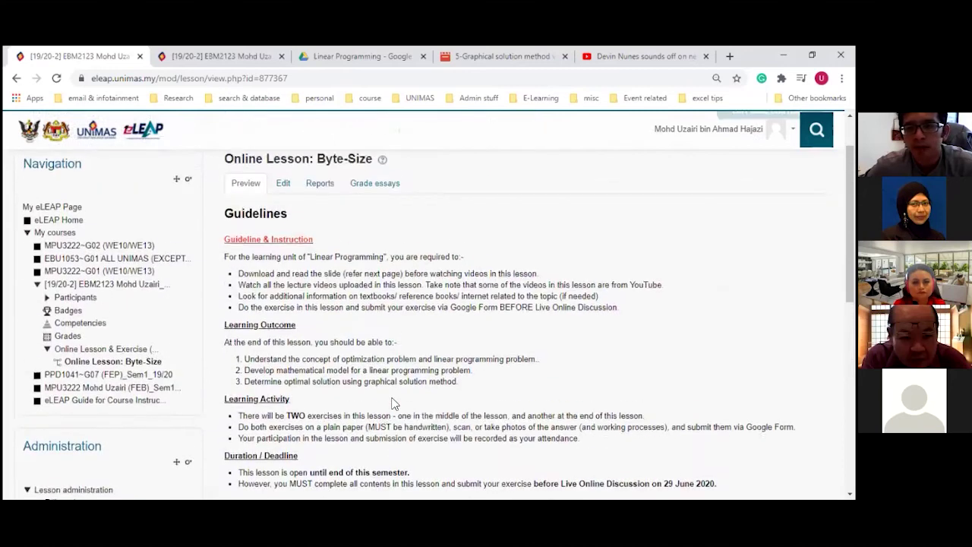
# Step: Switch the course role to Student to view the lesson as a student
pyautogui.click(776, 129)
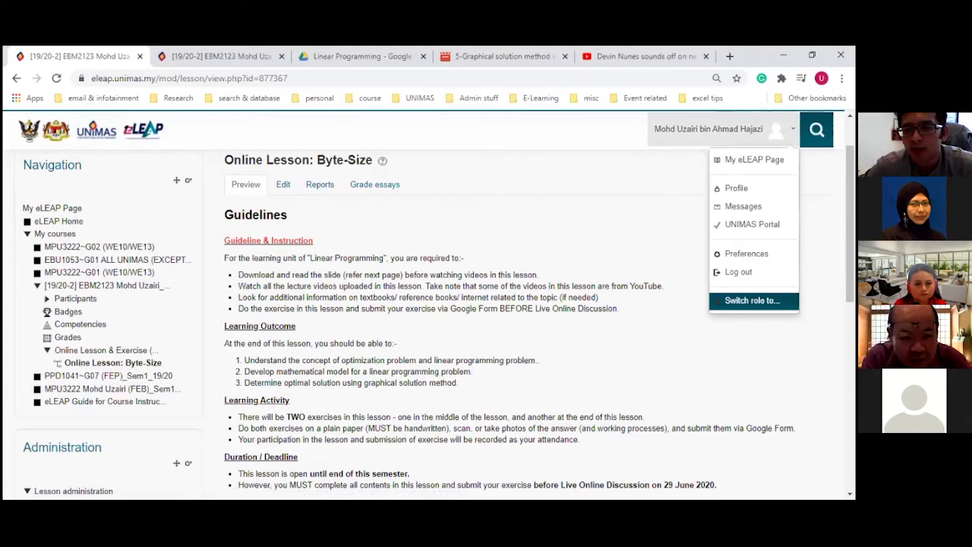
pyautogui.click(752, 300)
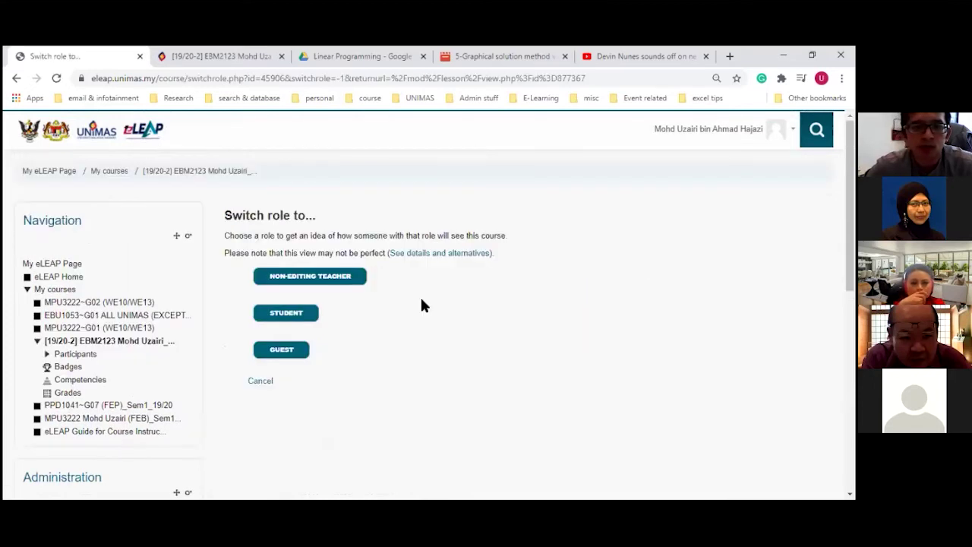
pyautogui.click(305, 319)
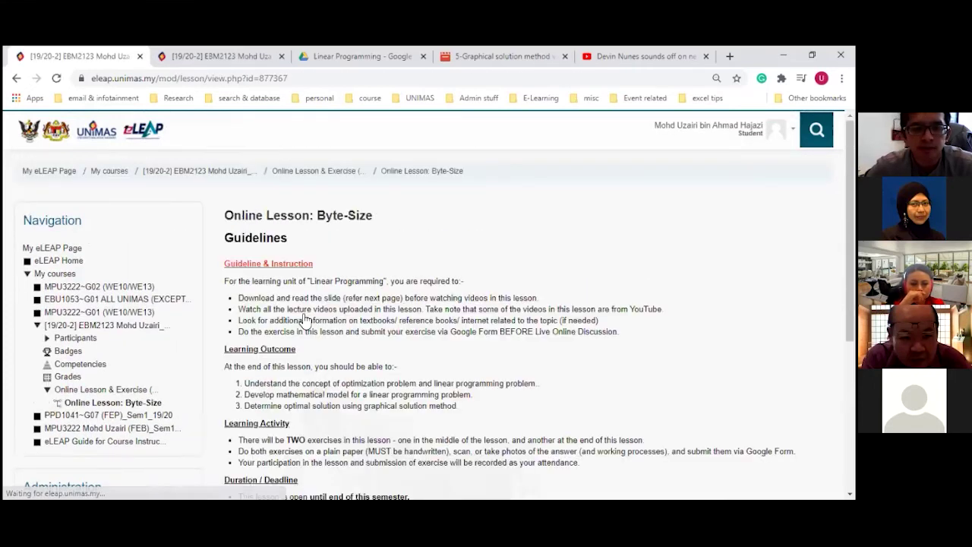
# Step: Examine the Guidelines page as a student, including its instructions, deadline and lesson completion indicator
pyautogui.scroll(-3, 335, 350)
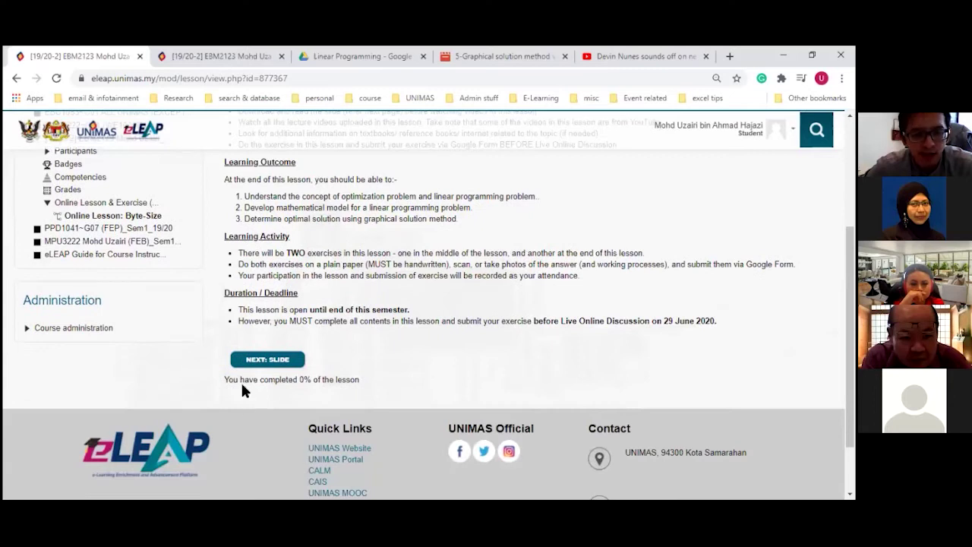
pyautogui.scroll(5, 210, 427)
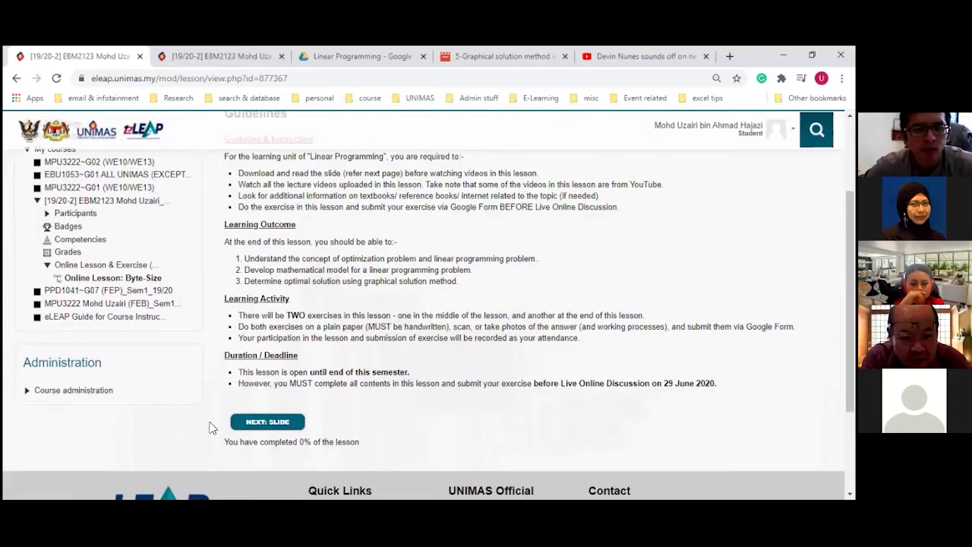
pyautogui.scroll(-3, 211, 427)
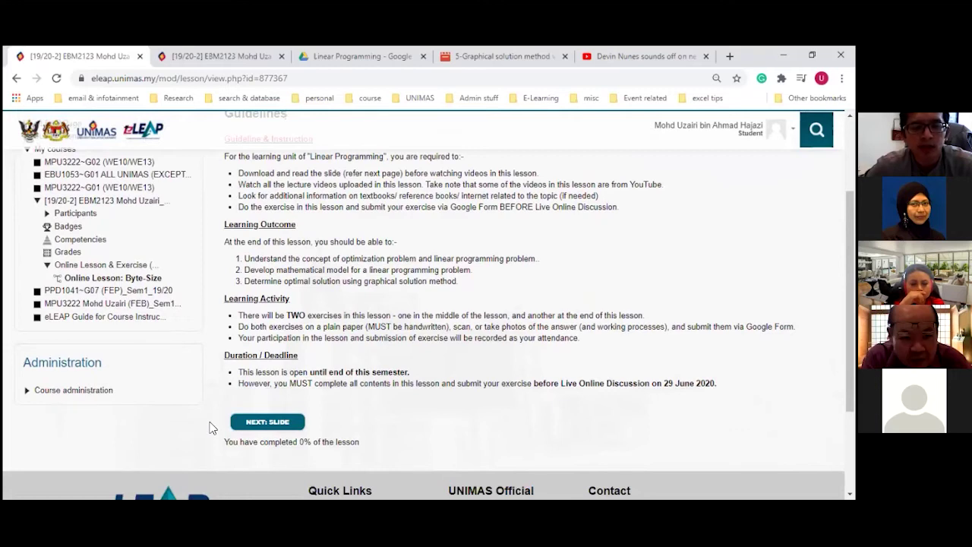
pyautogui.scroll(3, 210, 426)
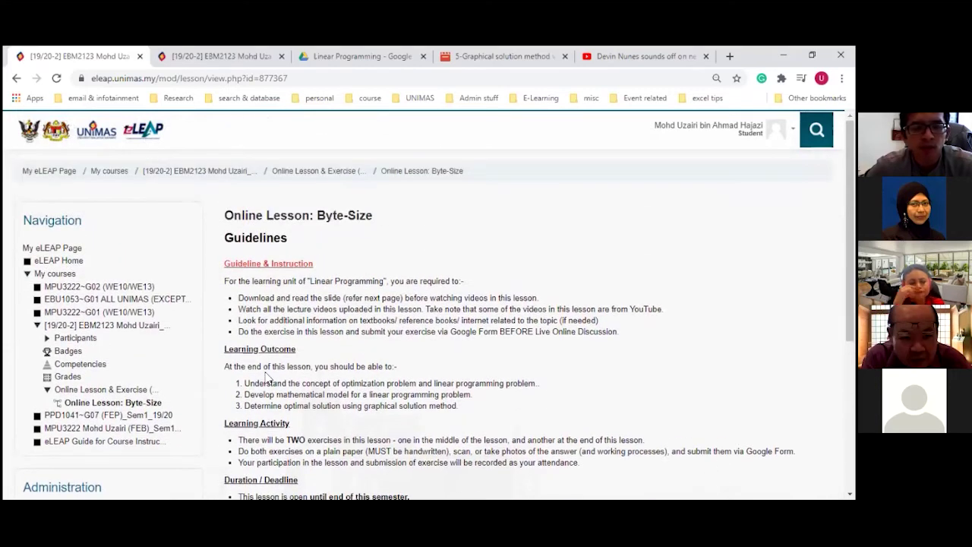
pyautogui.scroll(-3, 265, 377)
pyautogui.scroll(2, 202, 429)
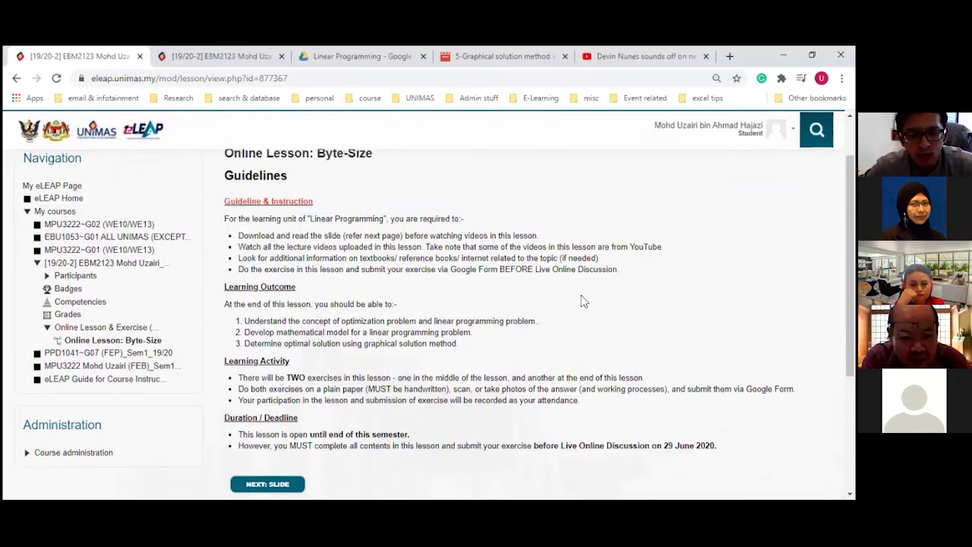
pyautogui.scroll(-2, 387, 374)
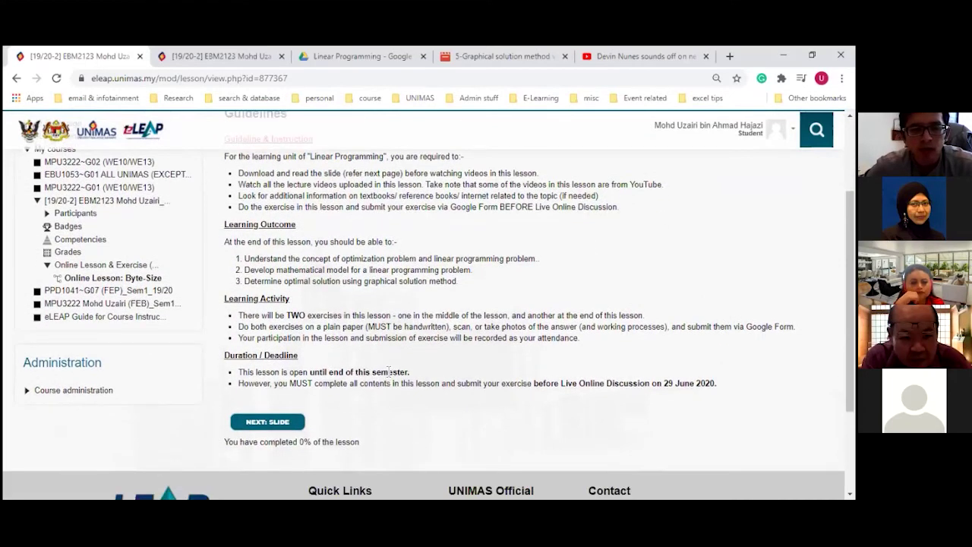
# Step: Advance to the "Slide: Byte-Size Lesson" page, view its linked PDF slide and return to the lesson page
pyautogui.click(265, 426)
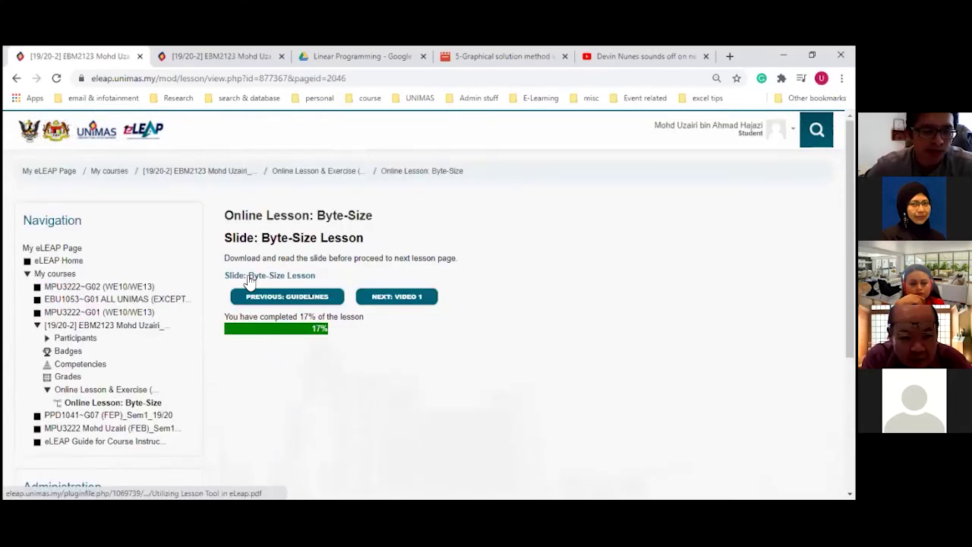
pyautogui.click(249, 277)
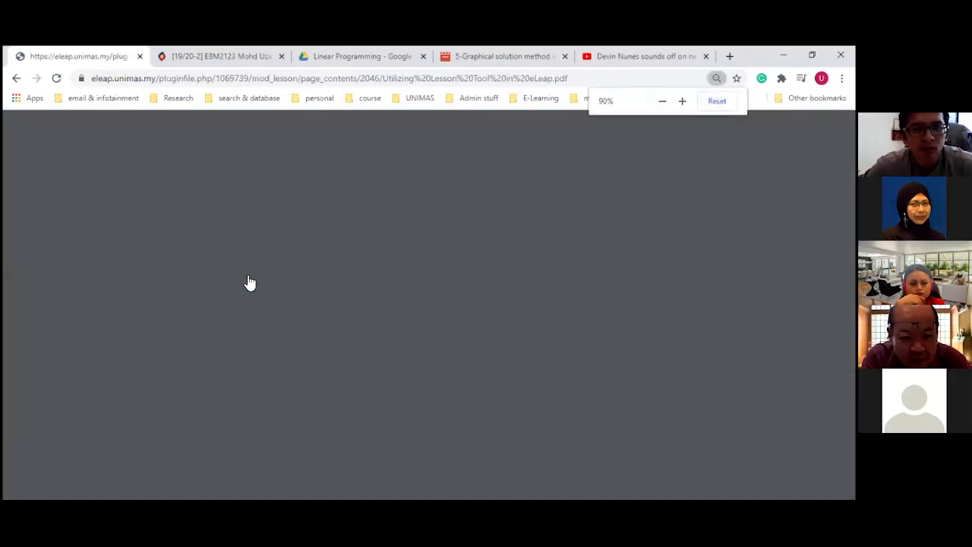
pyautogui.scroll(-5, 342, 343)
pyautogui.scroll(5, 342, 343)
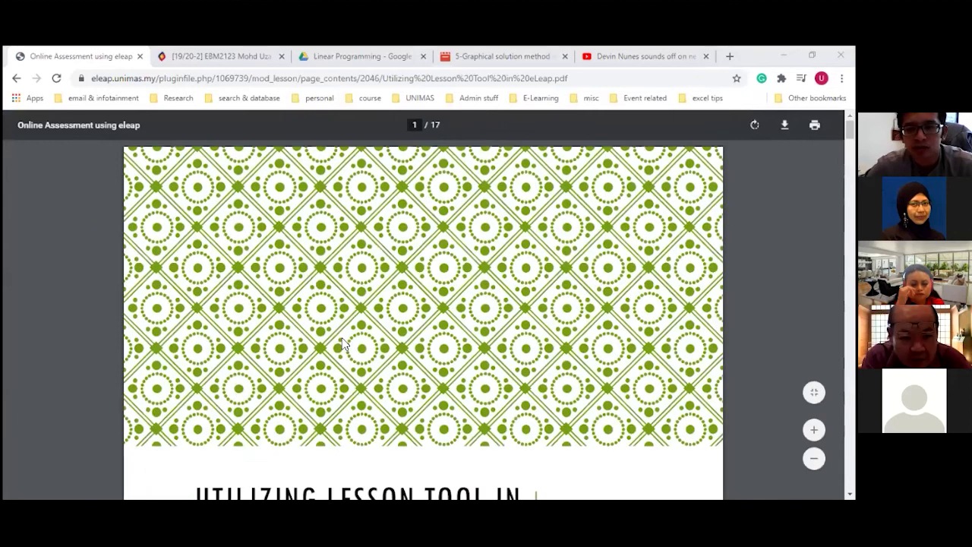
pyautogui.click(16, 79)
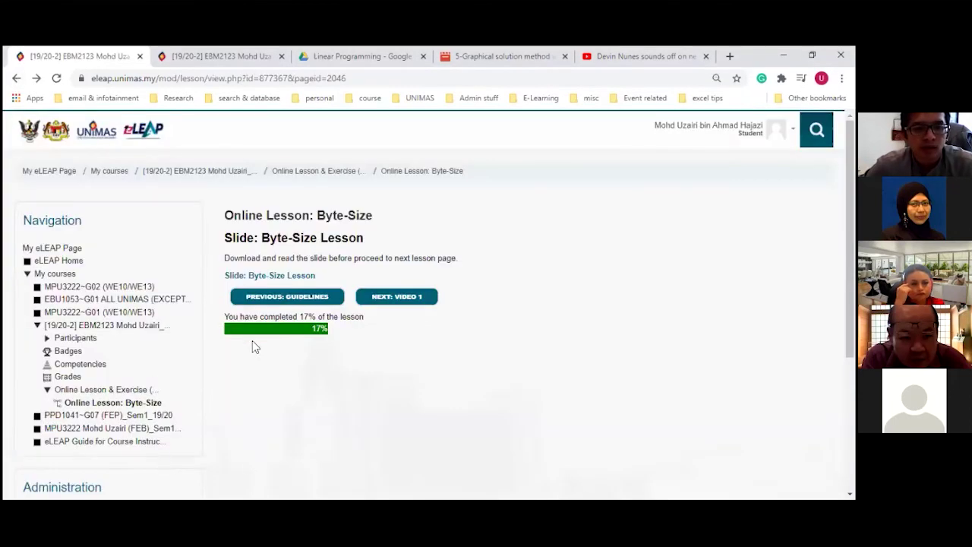
# Step: Test the slide page's "Previous: Guidelines" jump and return with the "Next: Slide" jump
pyautogui.click(291, 306)
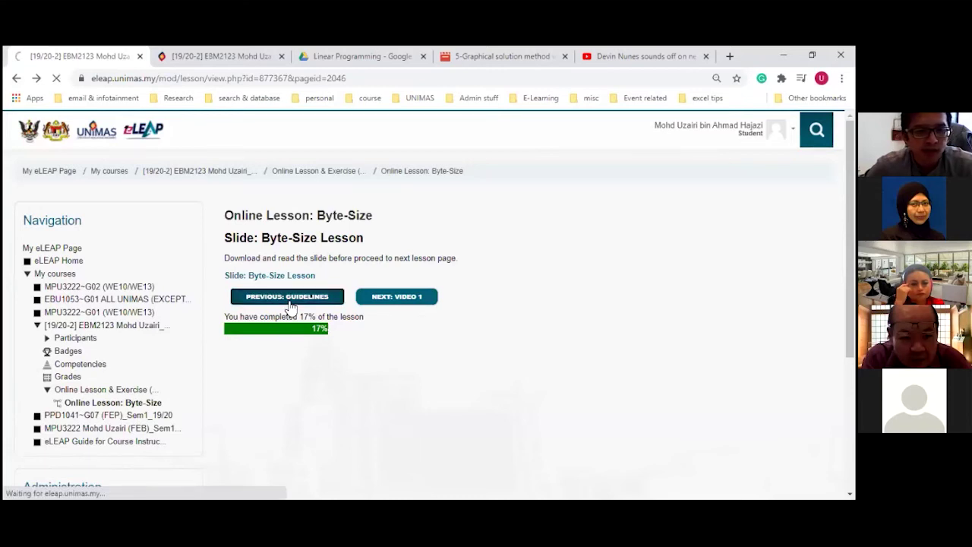
pyautogui.scroll(-5, 293, 373)
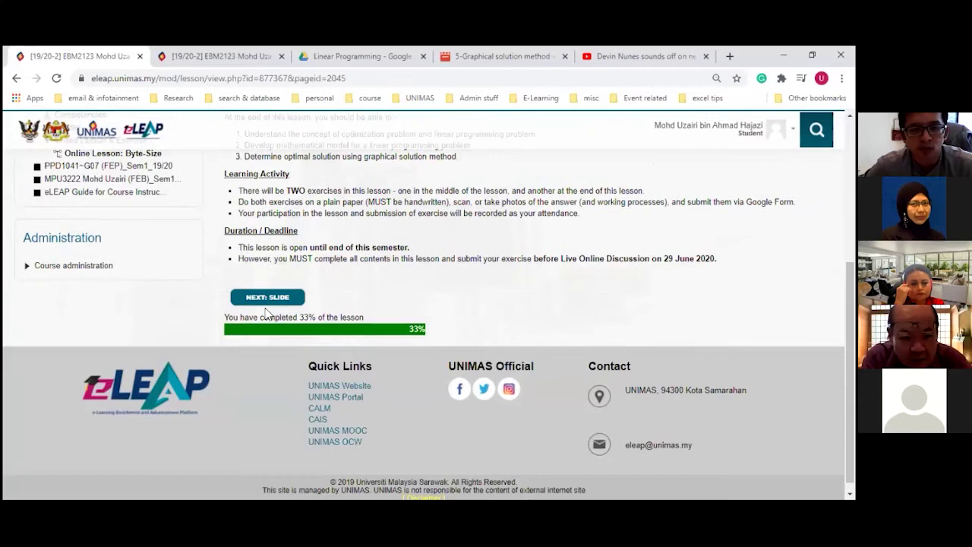
pyautogui.click(268, 297)
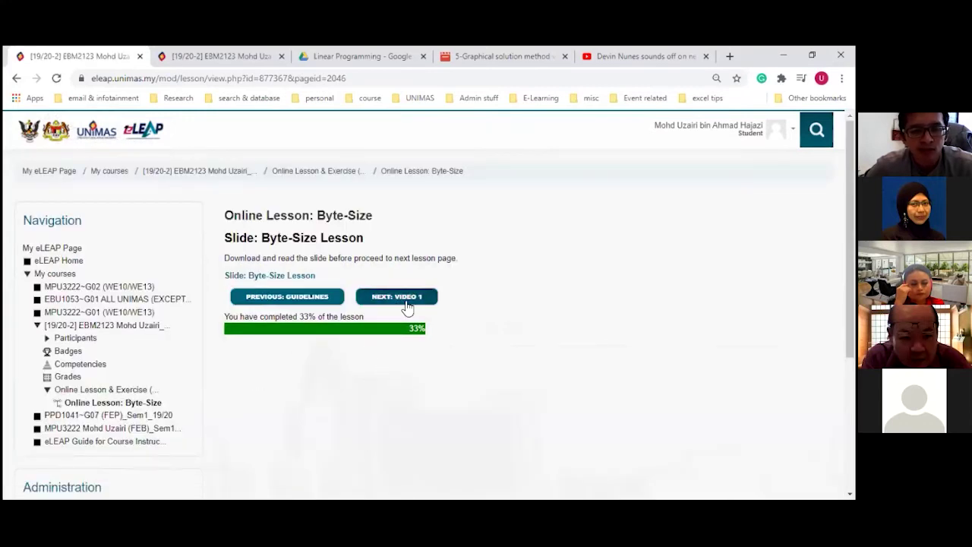
# Step: Test the jumps between the slide page and the "Video: YouTube" page, ending on the video page to check its content
pyautogui.click(407, 301)
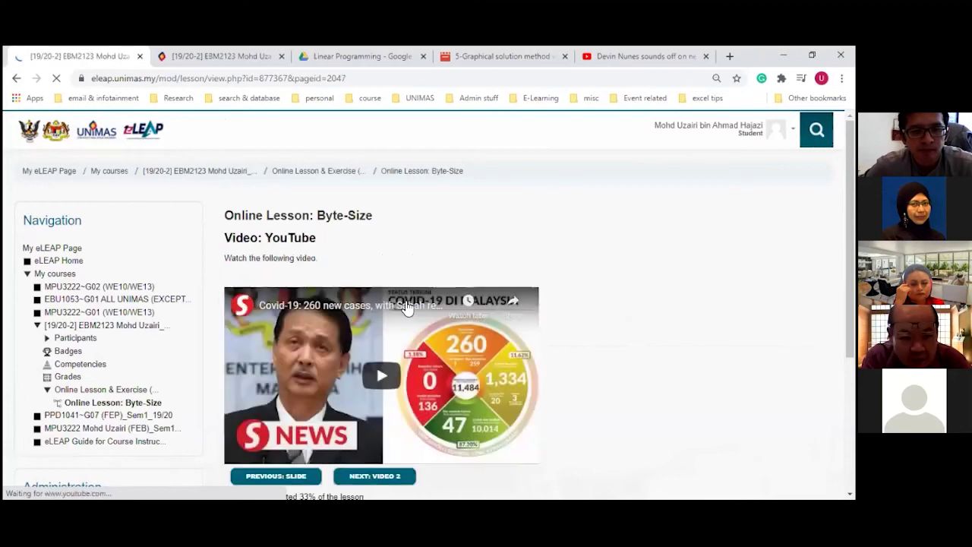
pyautogui.scroll(-2, 247, 433)
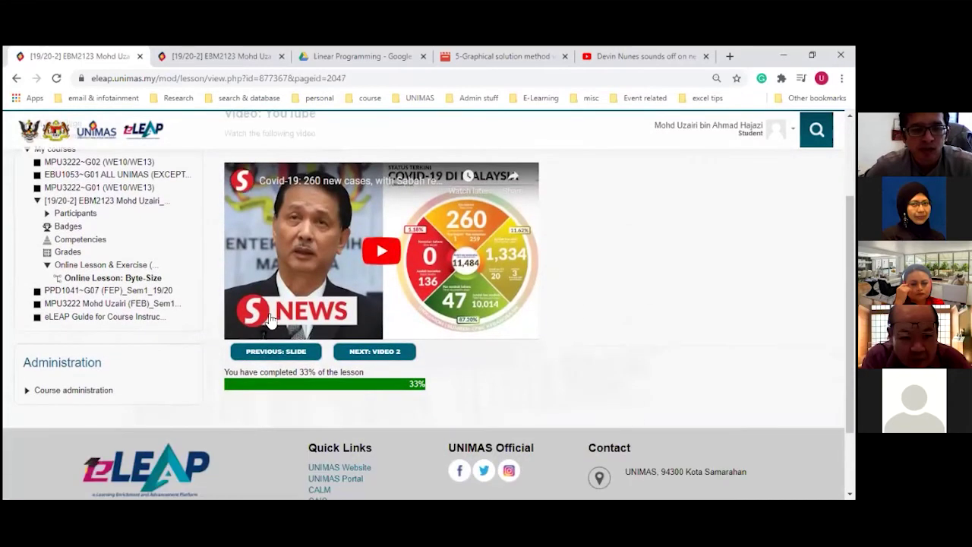
pyautogui.click(281, 354)
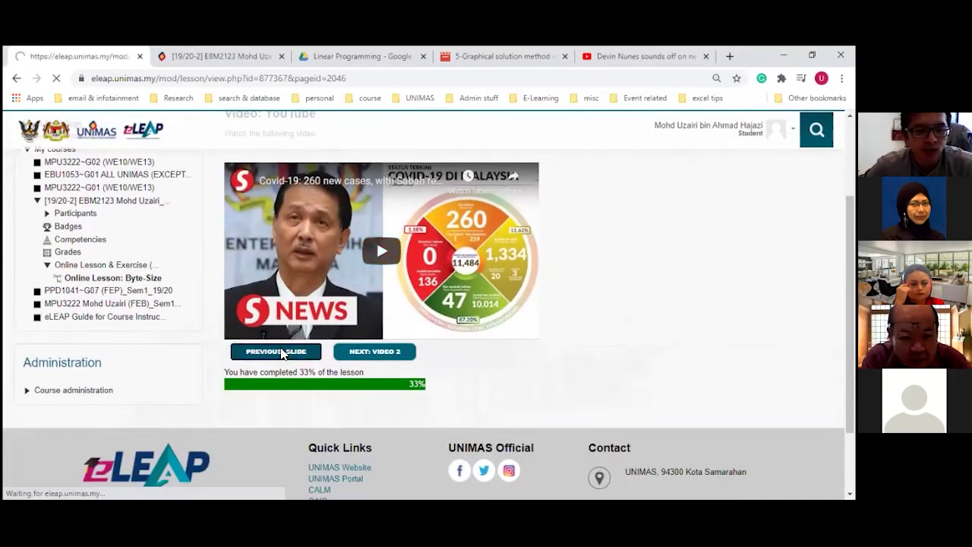
pyautogui.click(408, 302)
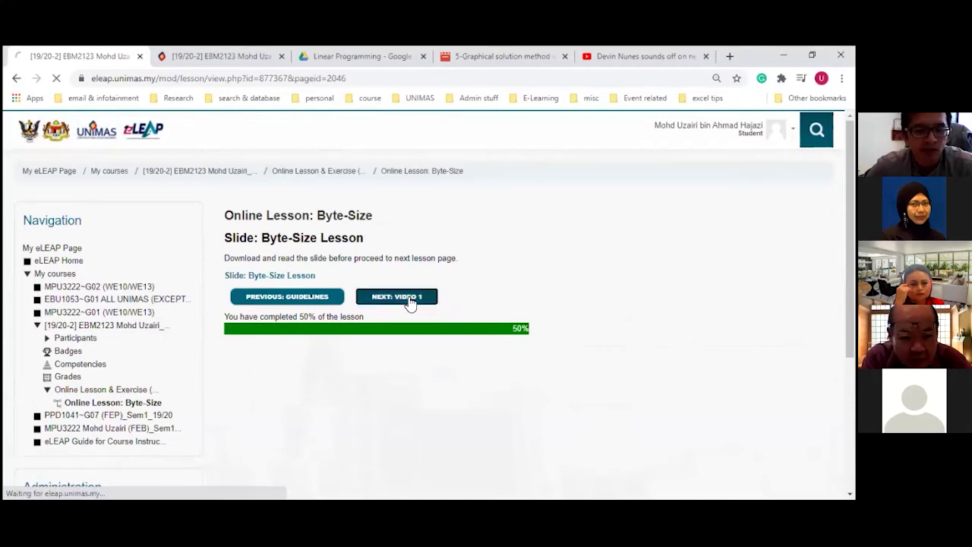
pyautogui.scroll(-2, 410, 303)
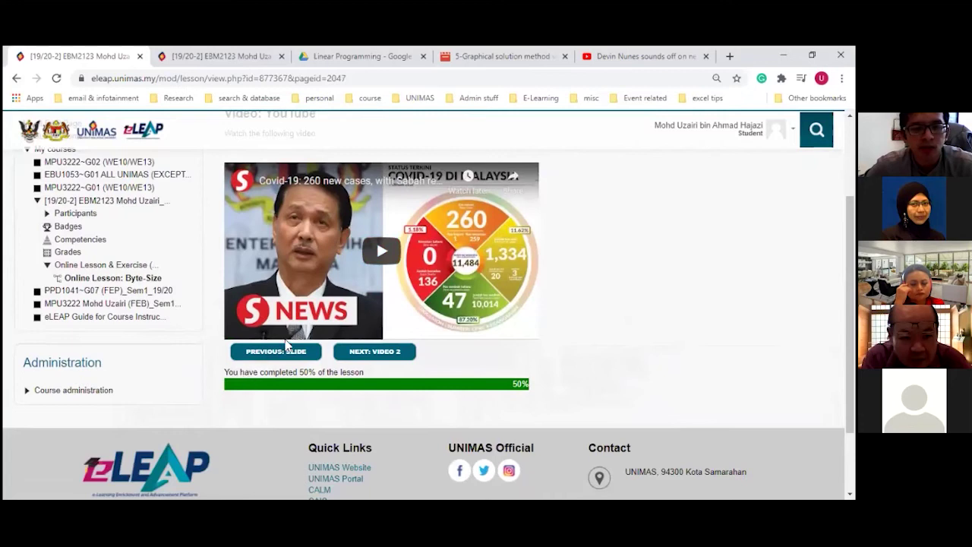
pyautogui.scroll(1, 321, 397)
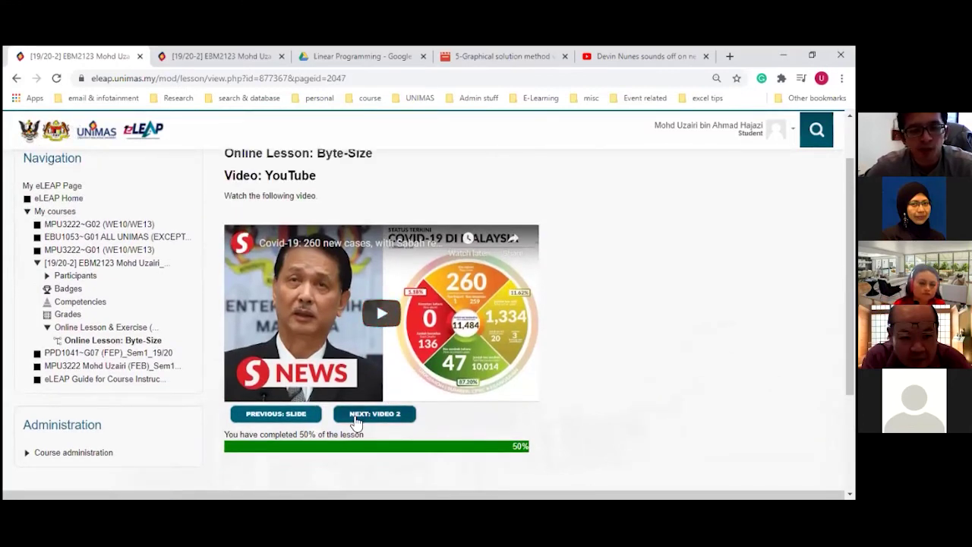
# Step: Advance from the YouTube video page with the "Next: Video 2" jump and examine the "Video: Google Drive" page
pyautogui.click(376, 414)
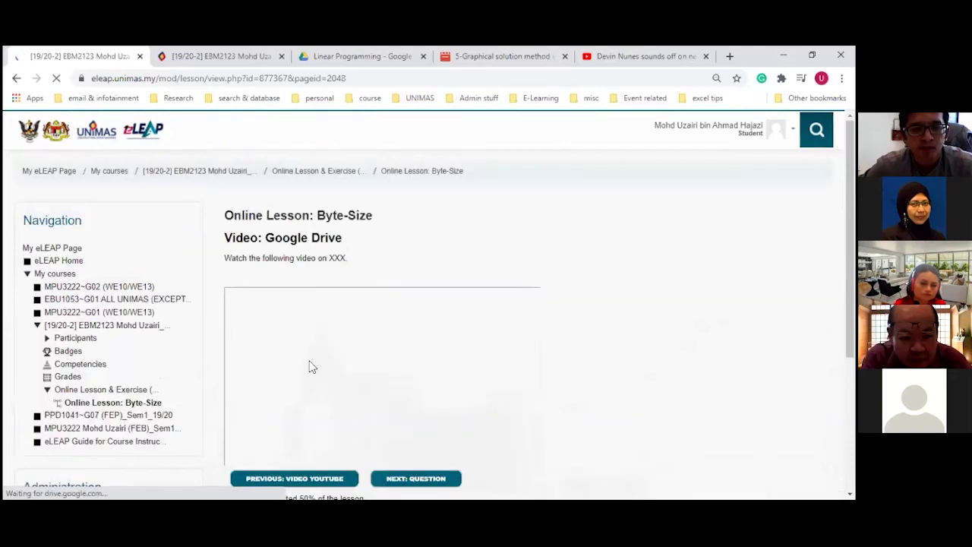
pyautogui.scroll(-1, 253, 369)
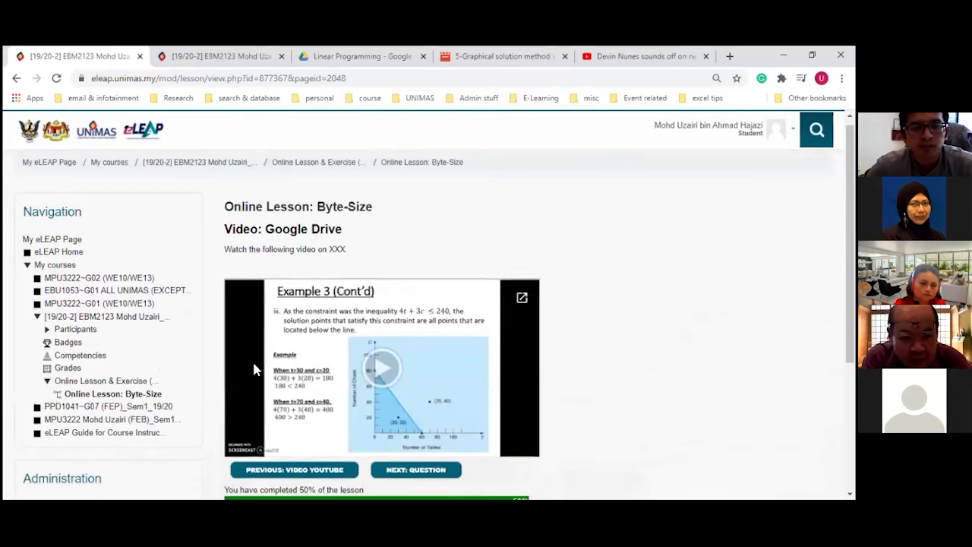
pyautogui.scroll(-1, 253, 369)
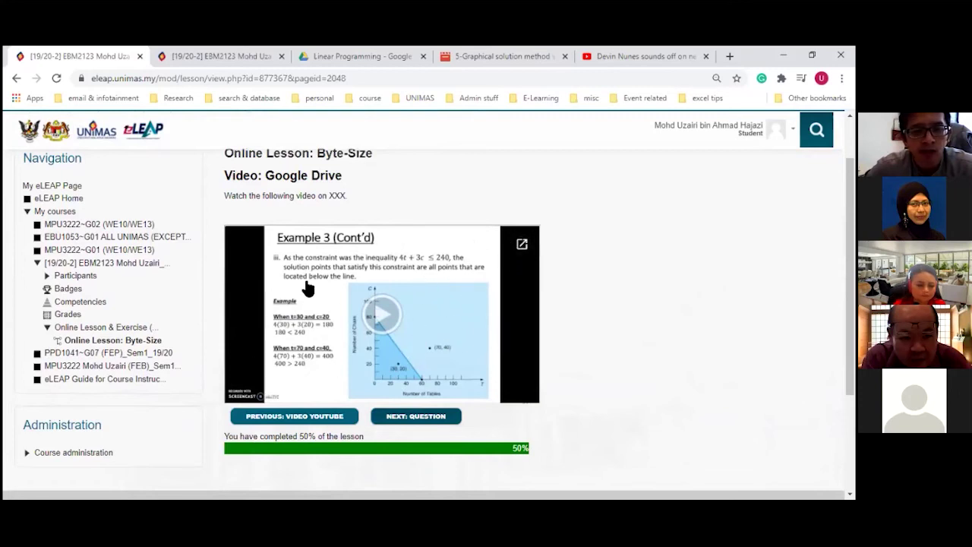
pyautogui.click(388, 313)
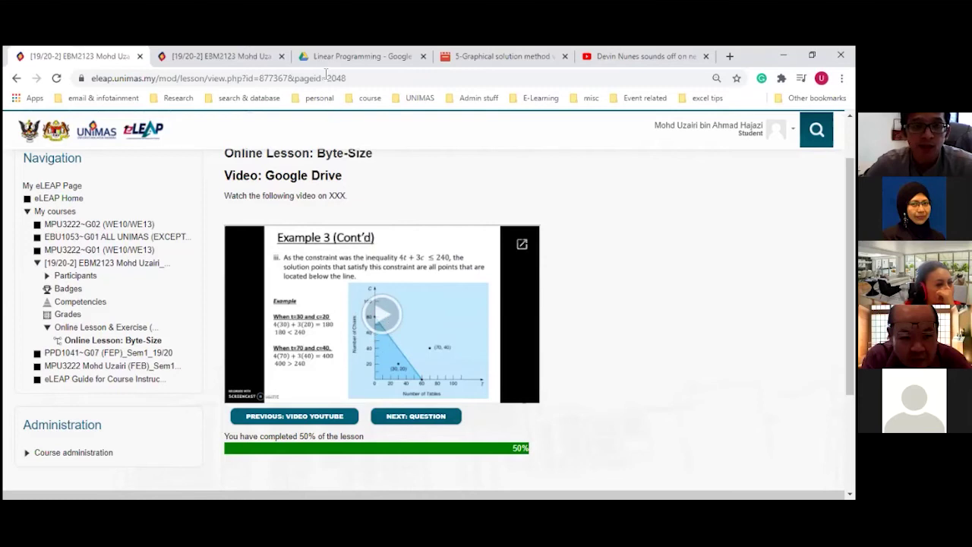
# Step: Check the source video in Google Drive and the Linear Programming lesson's editing page, and return to the student lesson page
pyautogui.click(357, 56)
pyautogui.click(835, 127)
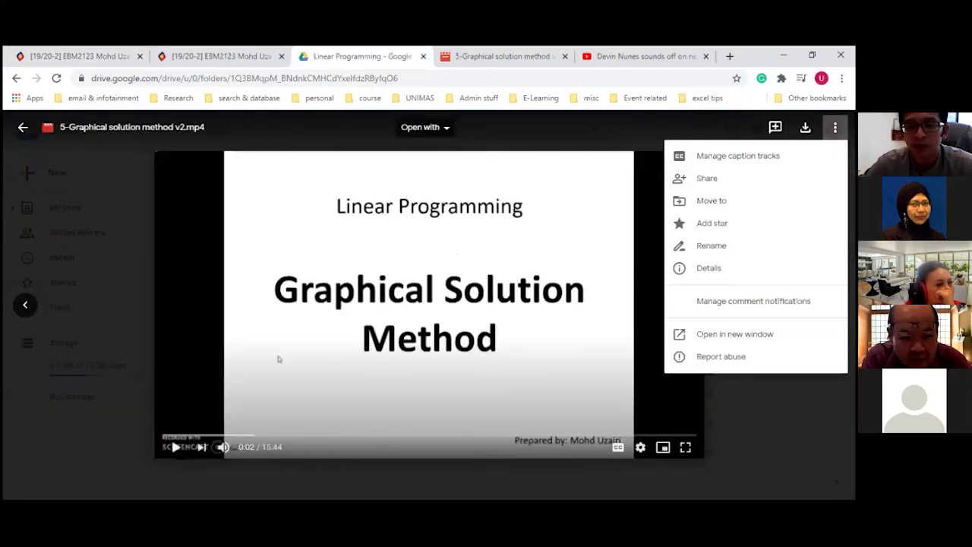
pyautogui.click(220, 56)
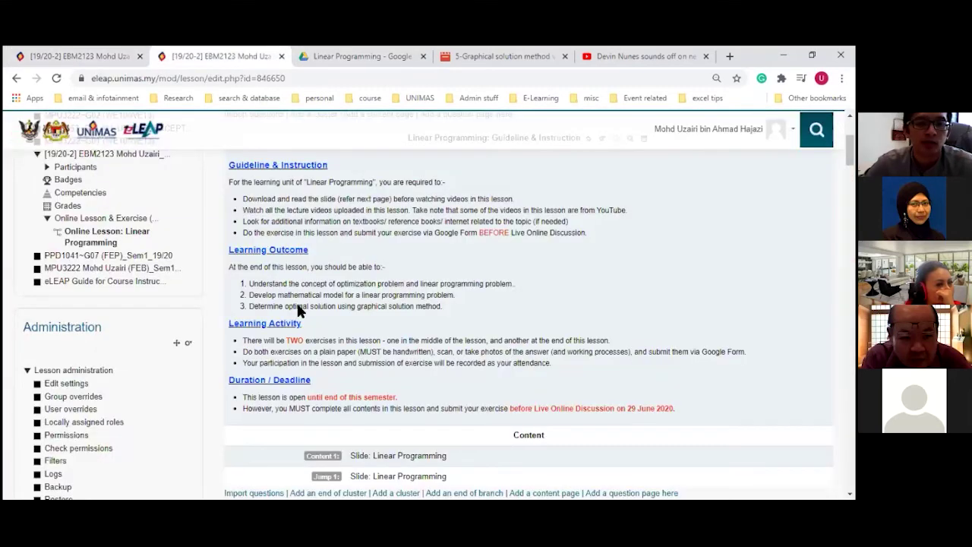
pyautogui.click(100, 58)
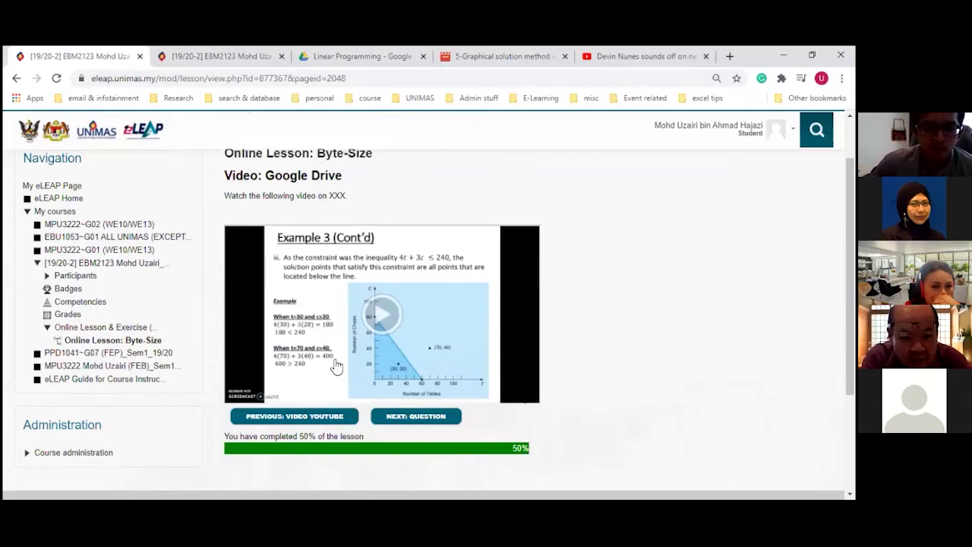
# Step: Play the embedded Google Drive video briefly and pause it
pyautogui.click(378, 317)
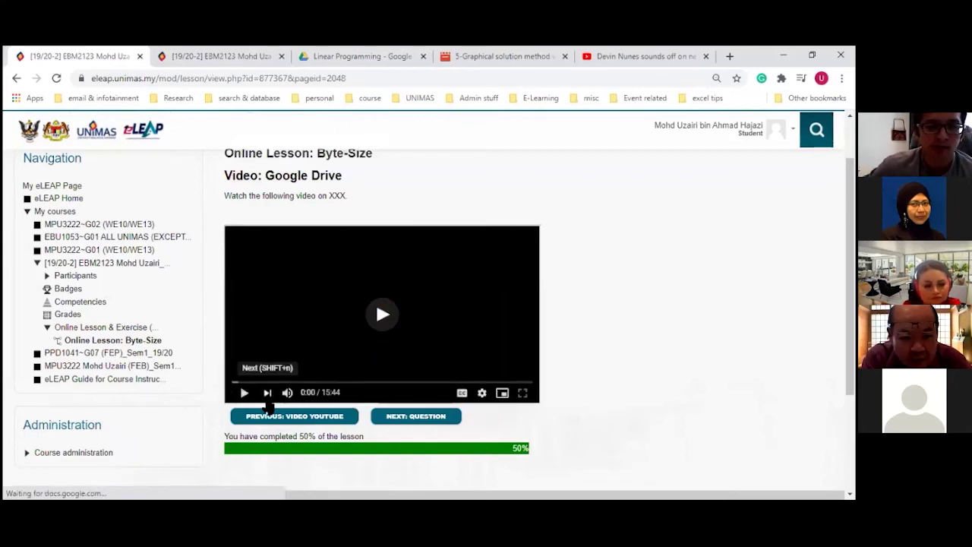
pyautogui.click(398, 327)
pyautogui.click(245, 393)
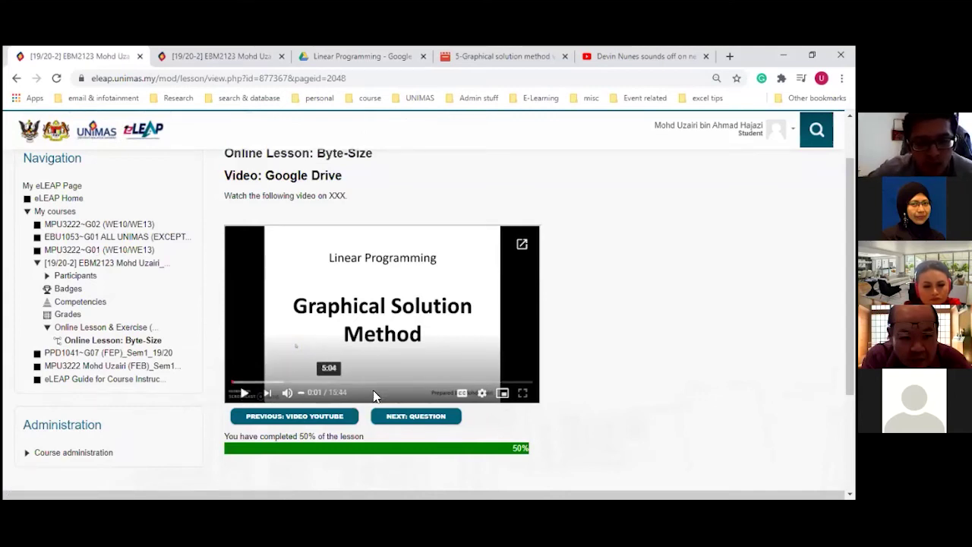
# Step: Advance to the "What is Lesson in eLeap?" question, submit the answer "Book", and submit "Material" on the second attempt, continuing after each
pyautogui.click(406, 419)
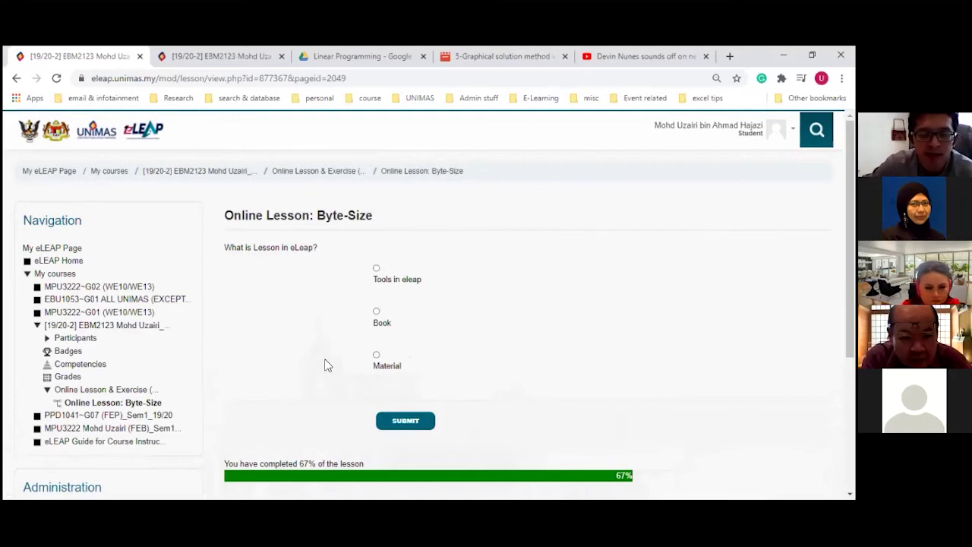
pyautogui.click(376, 310)
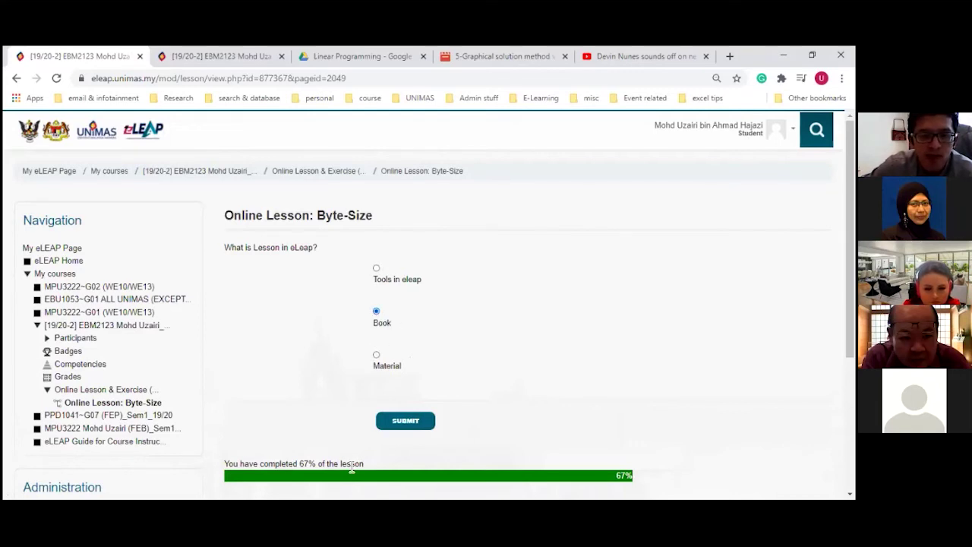
pyautogui.click(404, 422)
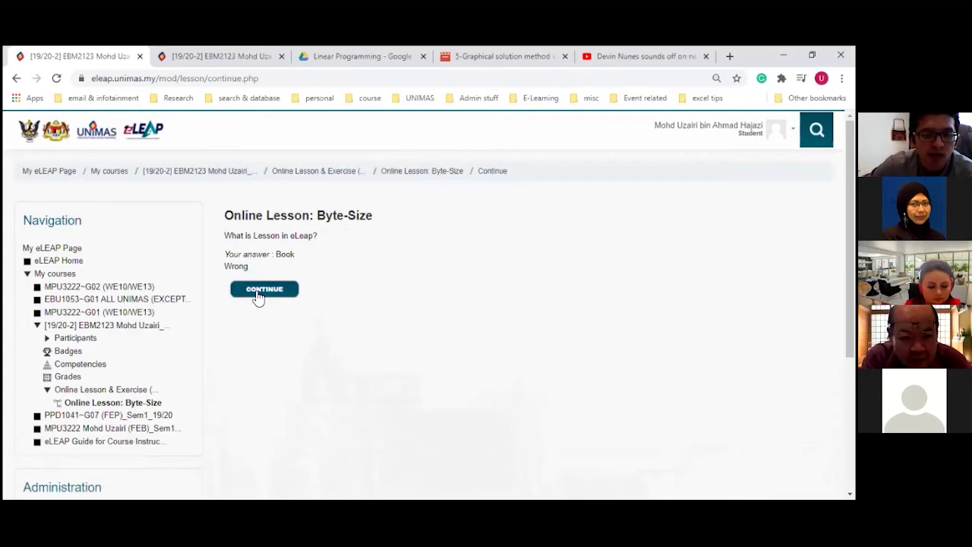
pyautogui.click(264, 289)
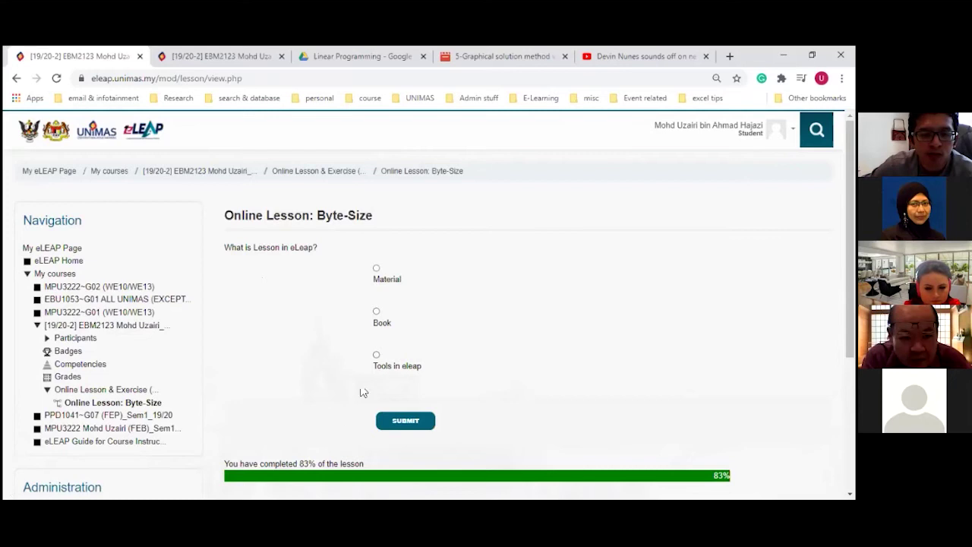
pyautogui.click(376, 273)
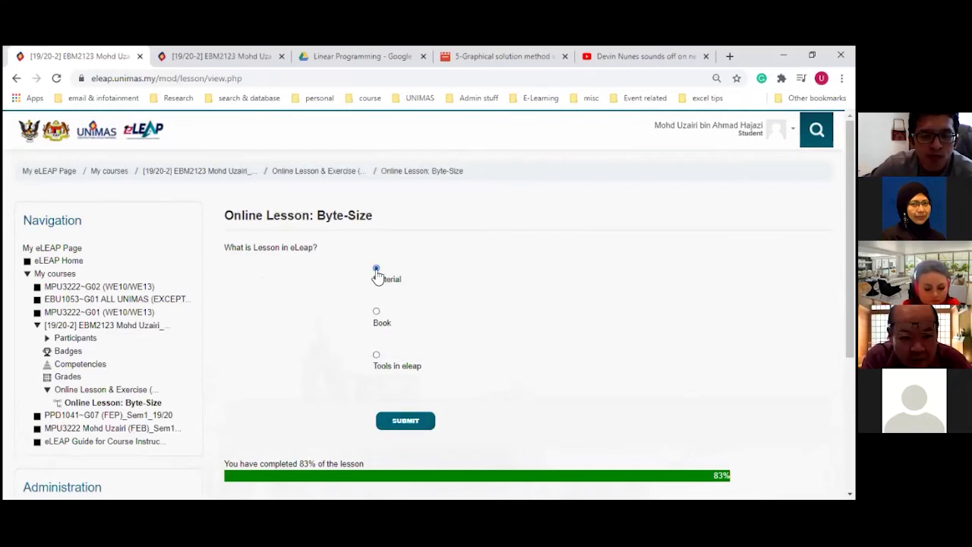
pyautogui.click(380, 420)
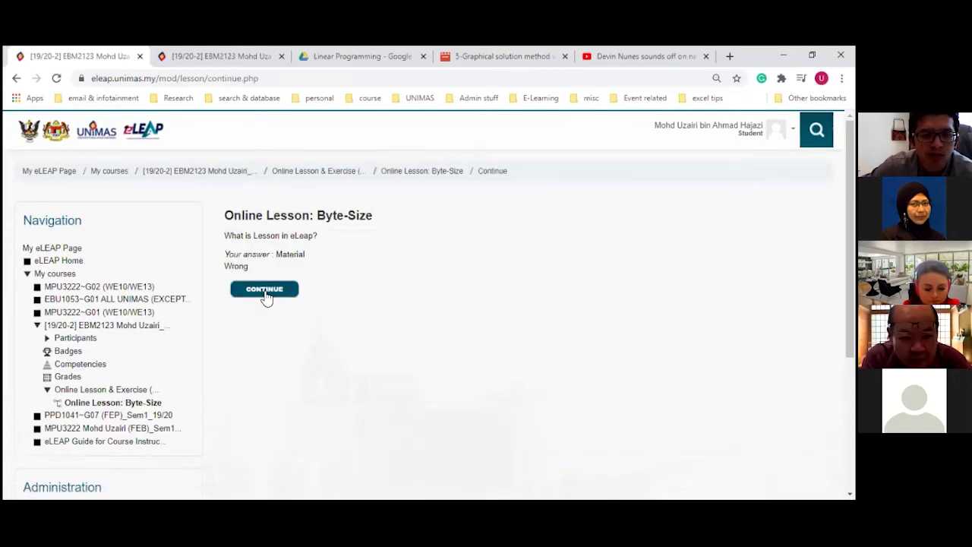
pyautogui.click(264, 289)
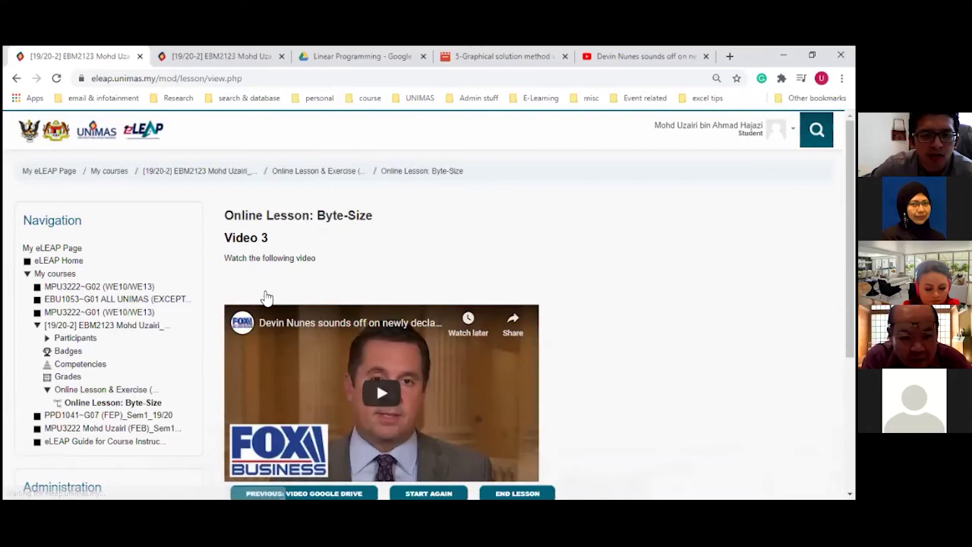
# Step: Examine the "Video 3" page with its jumps and completion indicator, and test its "Previous: Video Google Drive" jump
pyautogui.scroll(-1, 266, 297)
pyautogui.scroll(-2, 254, 350)
pyautogui.scroll(3, 253, 349)
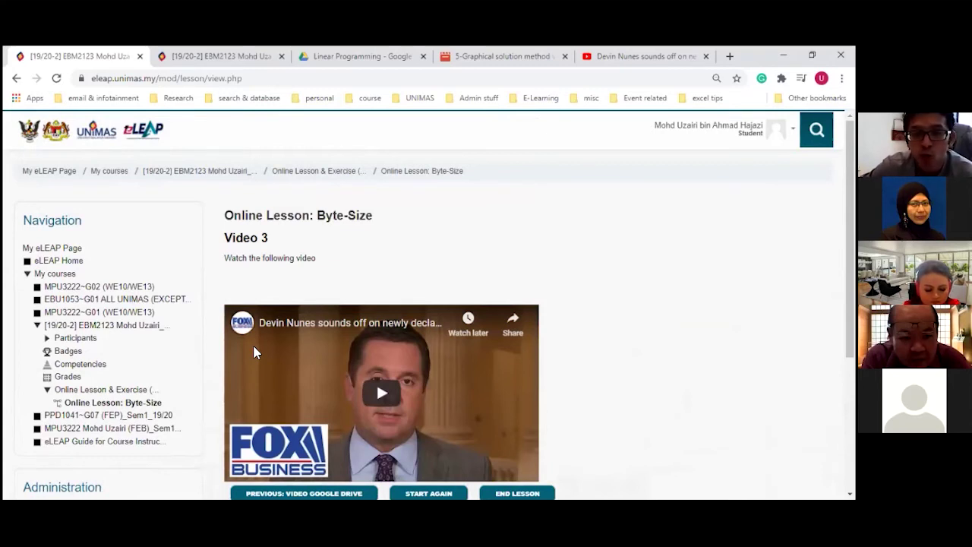
pyautogui.scroll(-1, 253, 351)
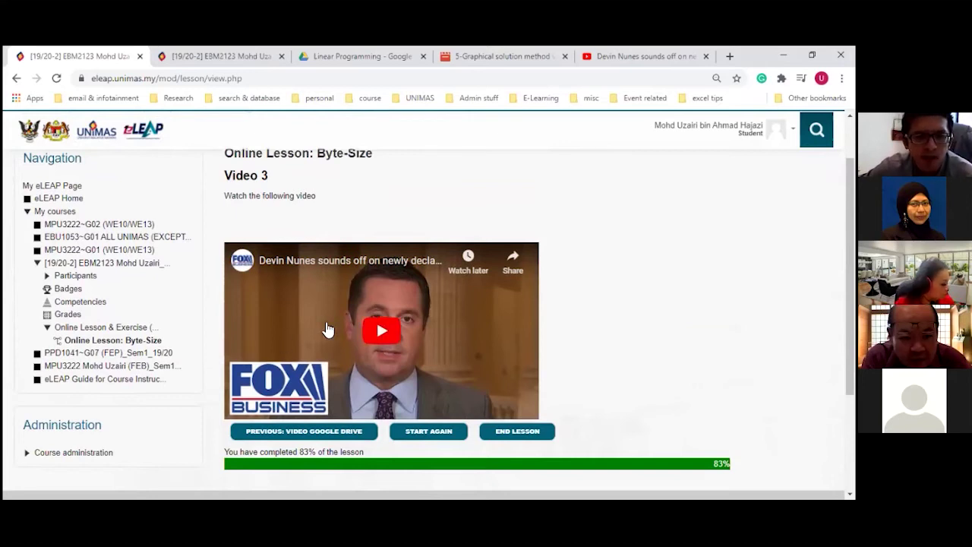
pyautogui.click(294, 431)
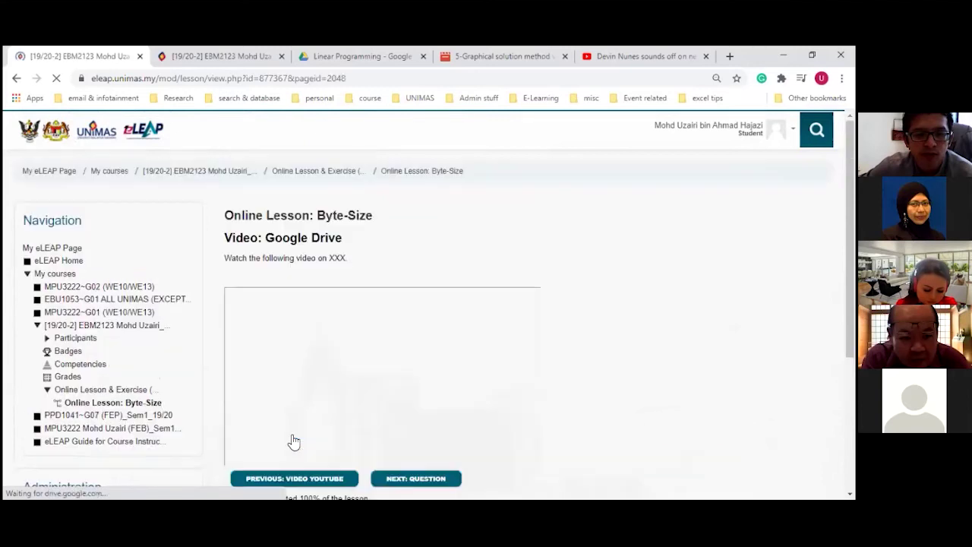
pyautogui.scroll(-2, 403, 365)
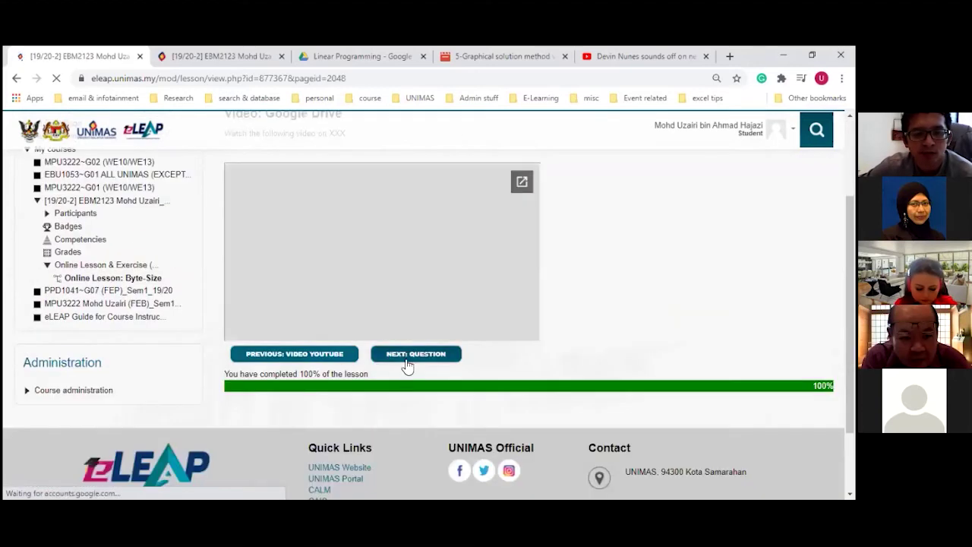
# Step: Reopen the question with the "Next: Question" jump, submit "Tools in eleap", and continue to the "Video 3" page
pyautogui.click(407, 354)
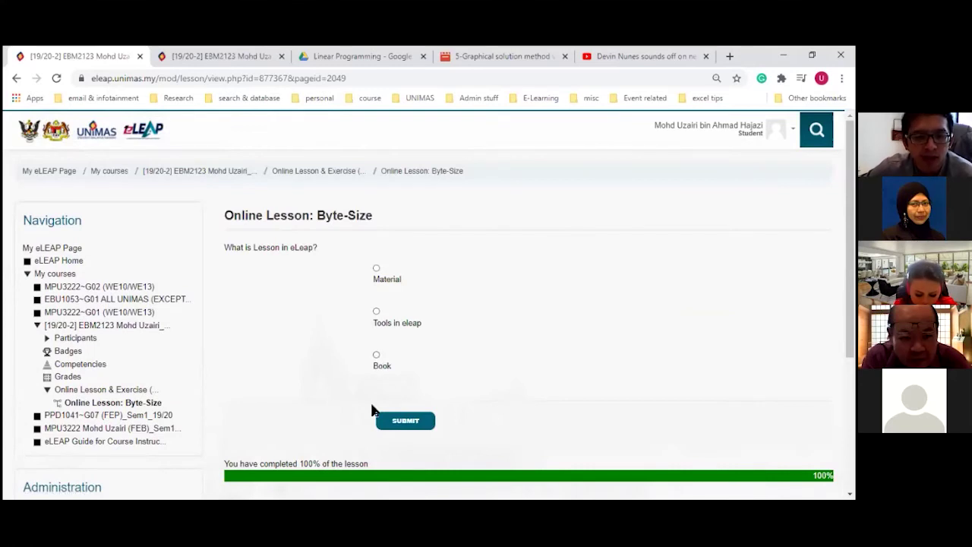
pyautogui.click(376, 311)
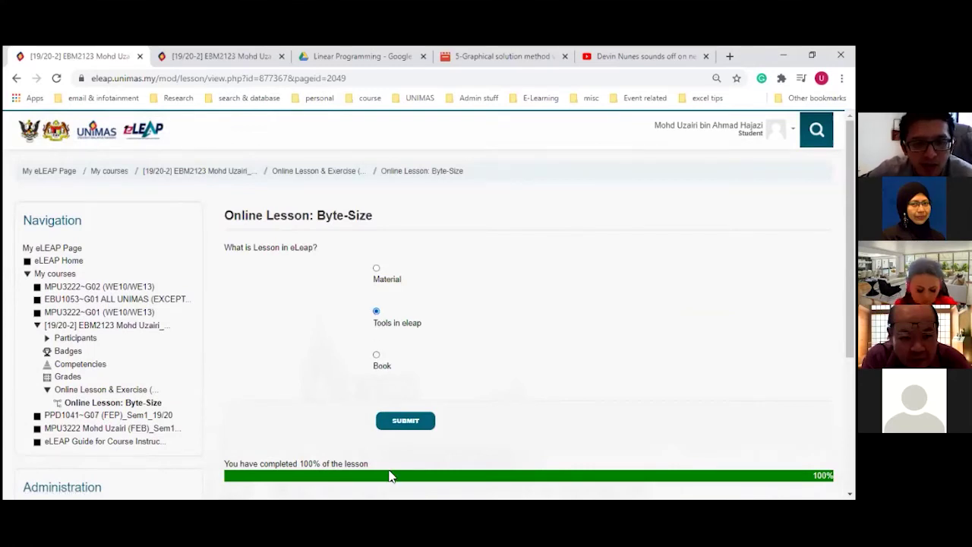
pyautogui.click(406, 423)
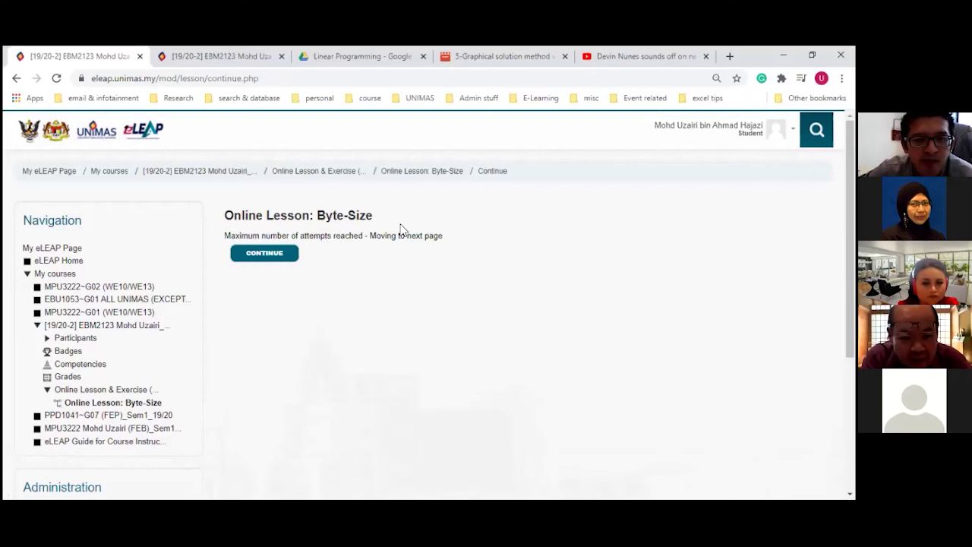
pyautogui.click(269, 258)
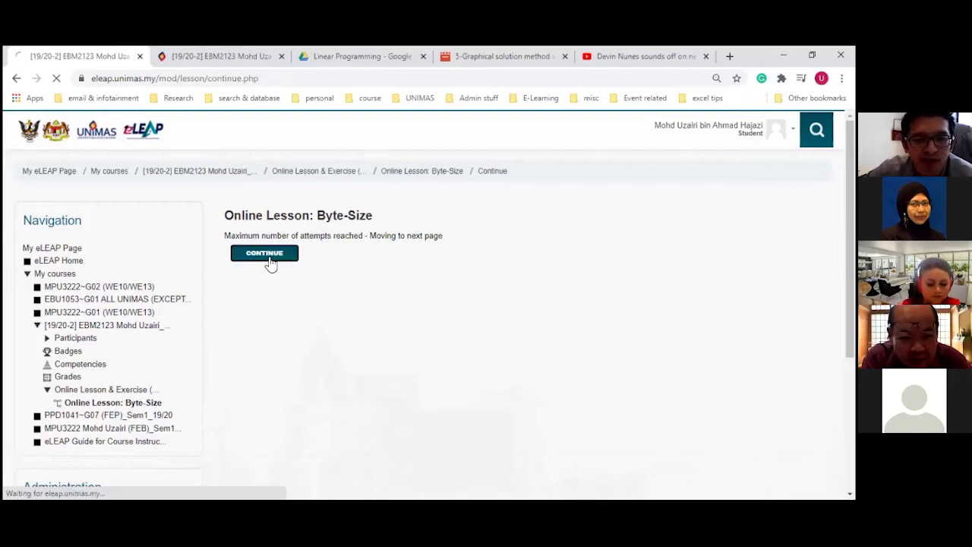
pyautogui.scroll(-2, 319, 369)
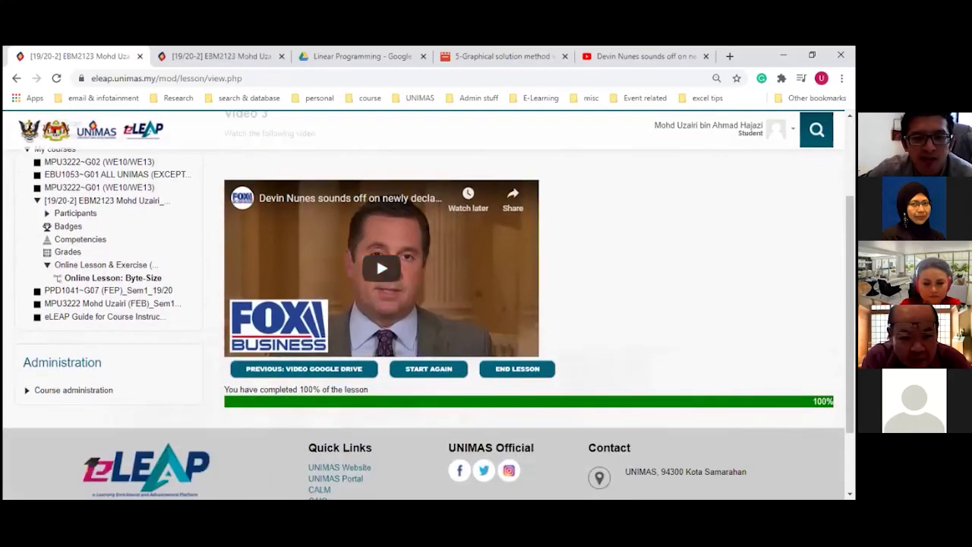
# Step: Restart the lesson with the "Start Again" jump and go through the guidelines, slide and two video pages to the question
pyautogui.click(413, 369)
pyautogui.scroll(-5, 413, 384)
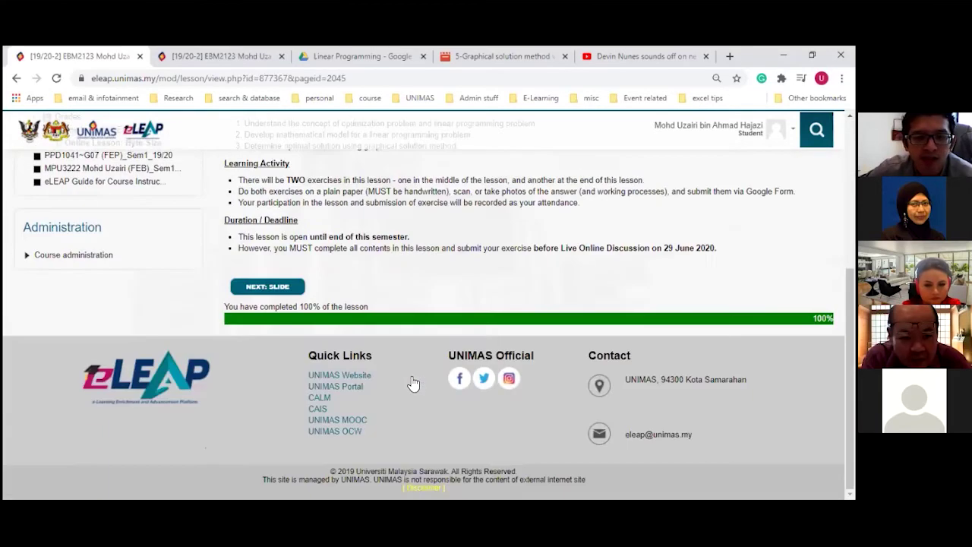
pyautogui.click(281, 290)
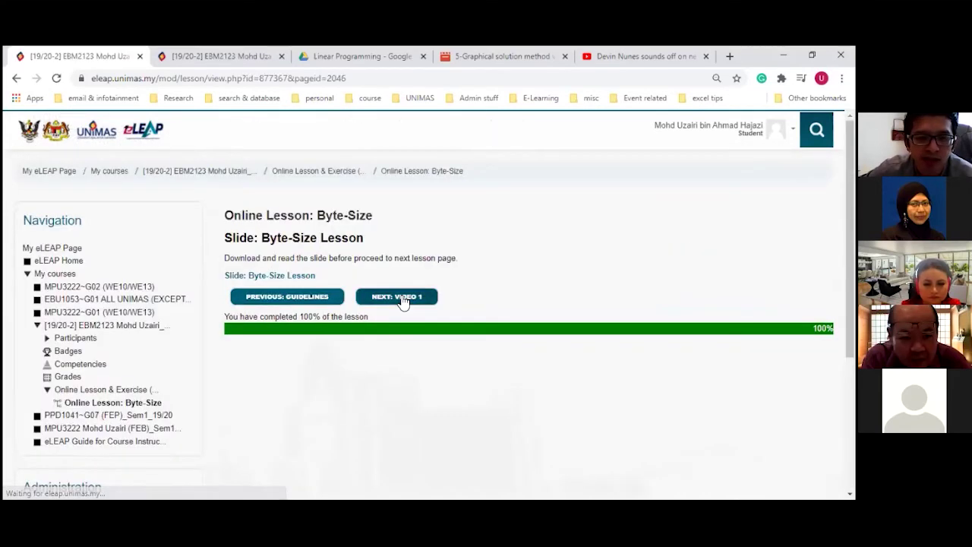
pyautogui.click(401, 296)
pyautogui.click(379, 484)
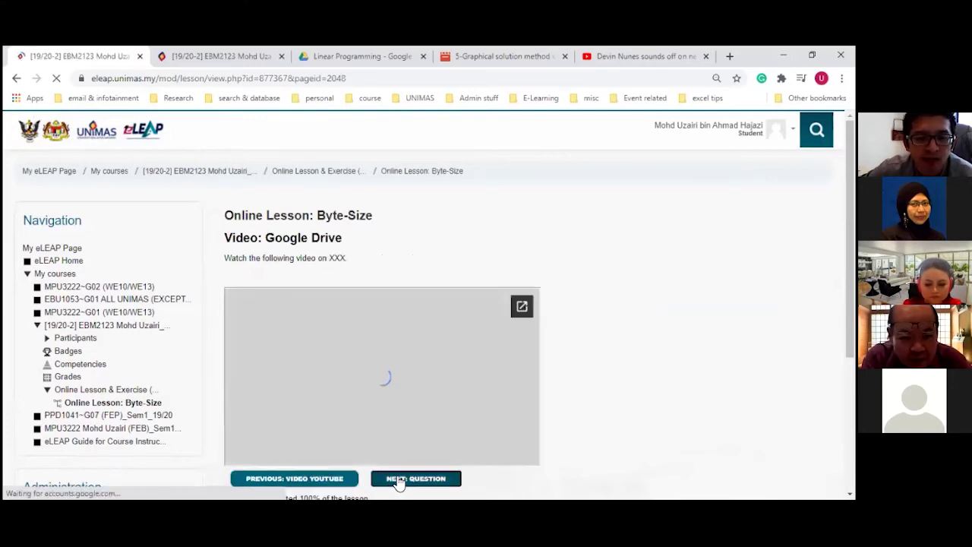
pyautogui.click(398, 481)
# Step: Submit "Tools in eleap" for the question in the restarted lesson and continue to the last video page's jumps
pyautogui.click(377, 355)
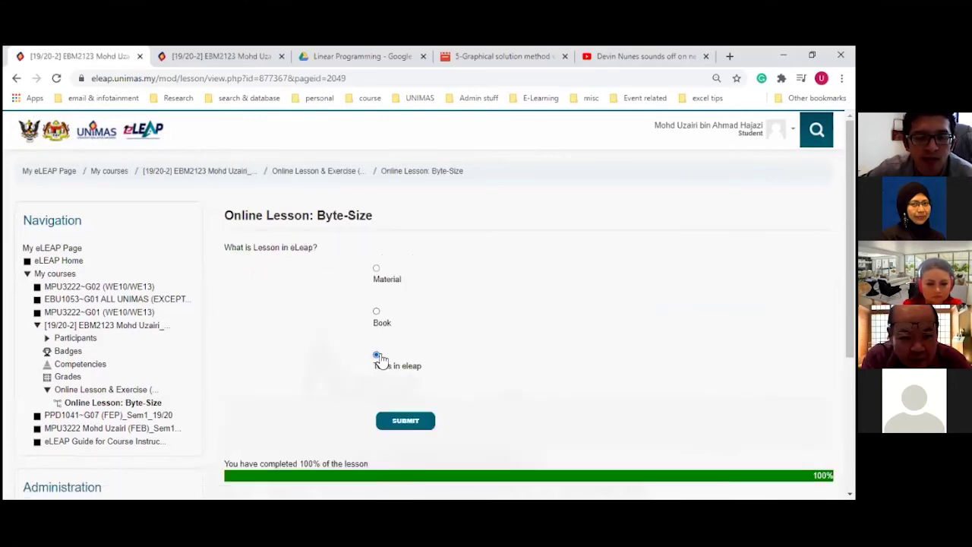
pyautogui.click(400, 424)
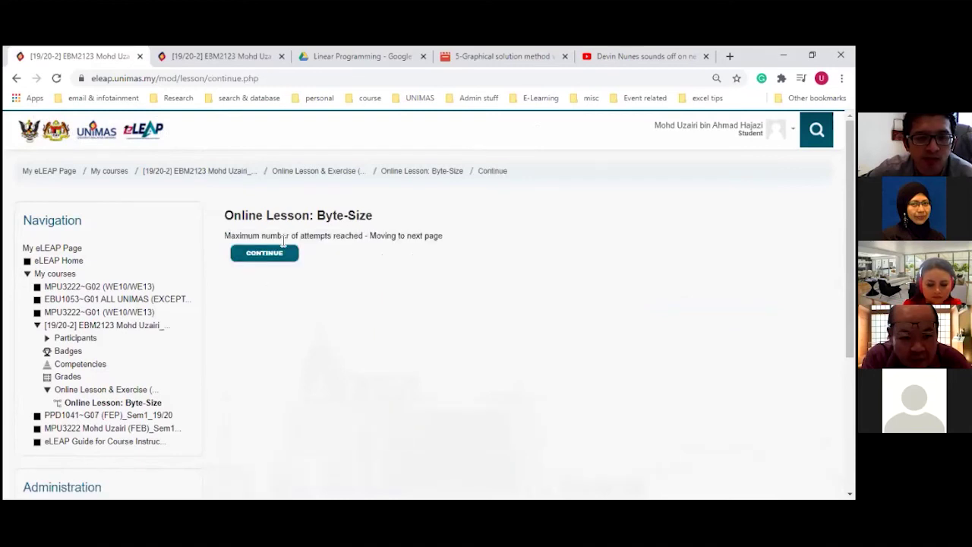
pyautogui.click(278, 253)
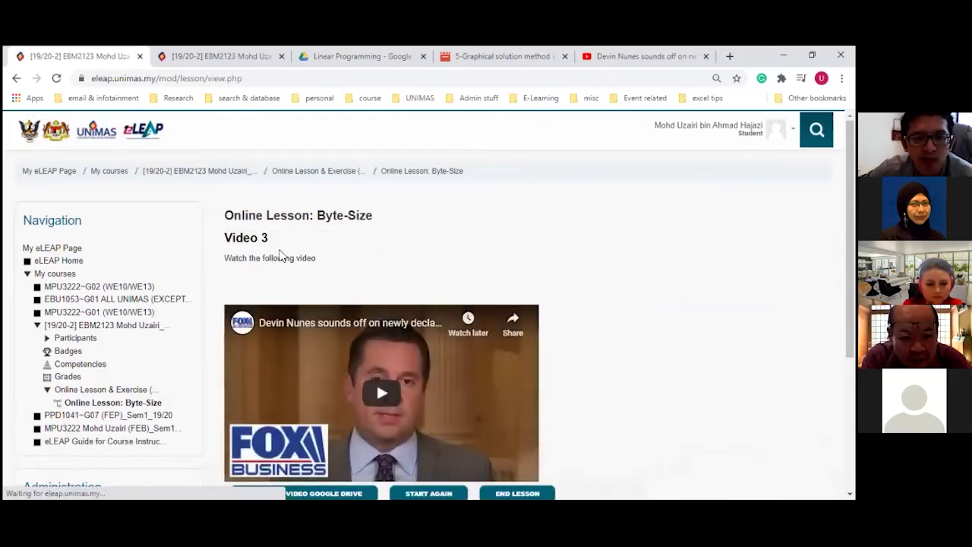
pyautogui.scroll(-1, 497, 342)
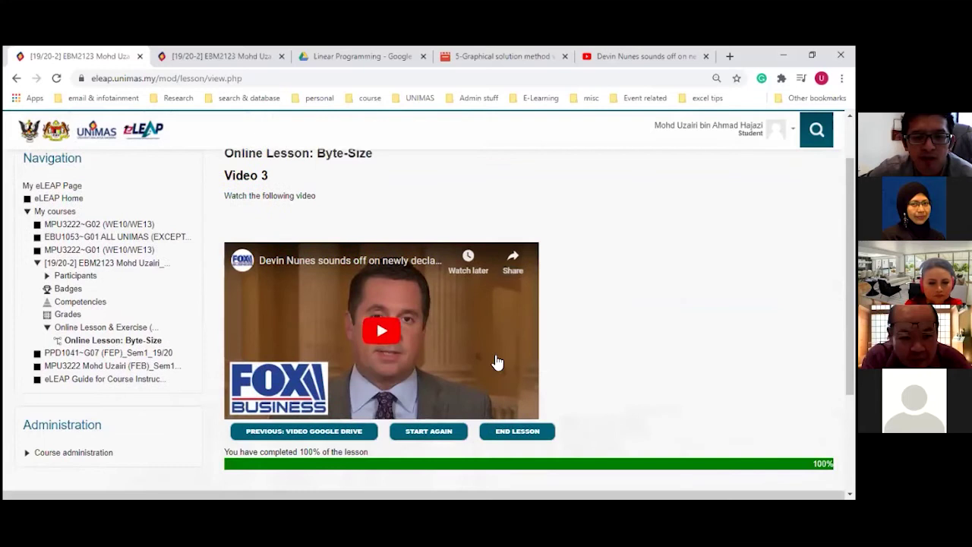
# Step: End the lesson and examine the score and current grade on the end-of-lesson page
pyautogui.click(528, 443)
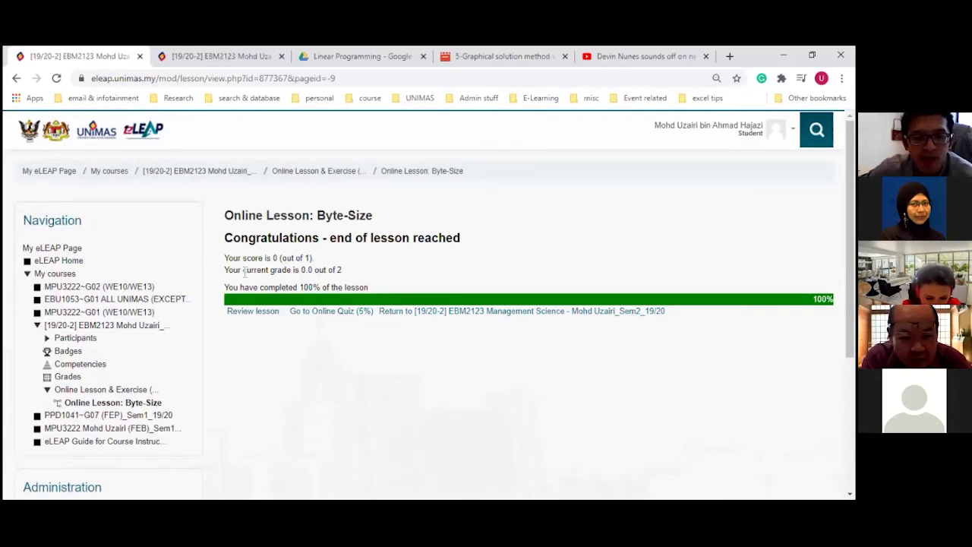
pyautogui.moveTo(348, 272); pyautogui.dragTo(336, 272)
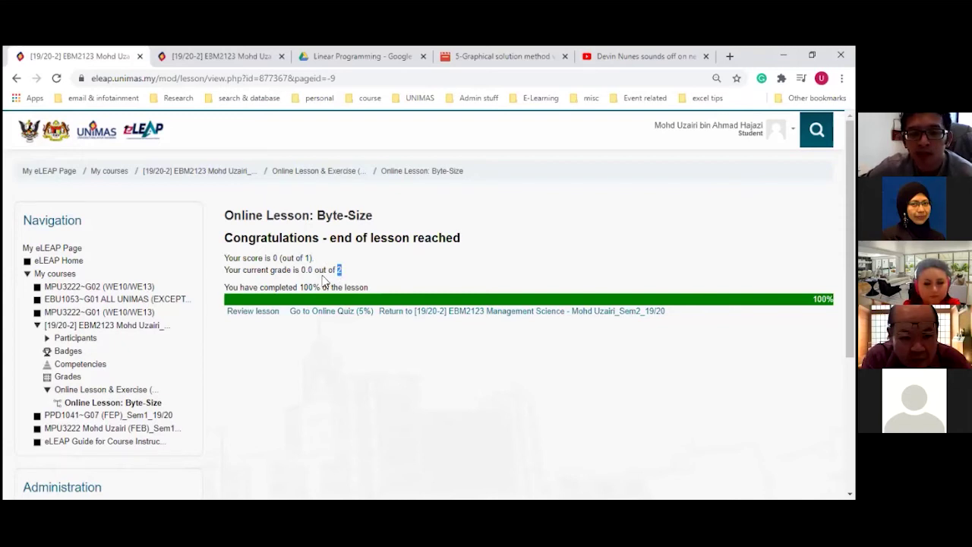
pyautogui.moveTo(314, 272); pyautogui.dragTo(305, 272)
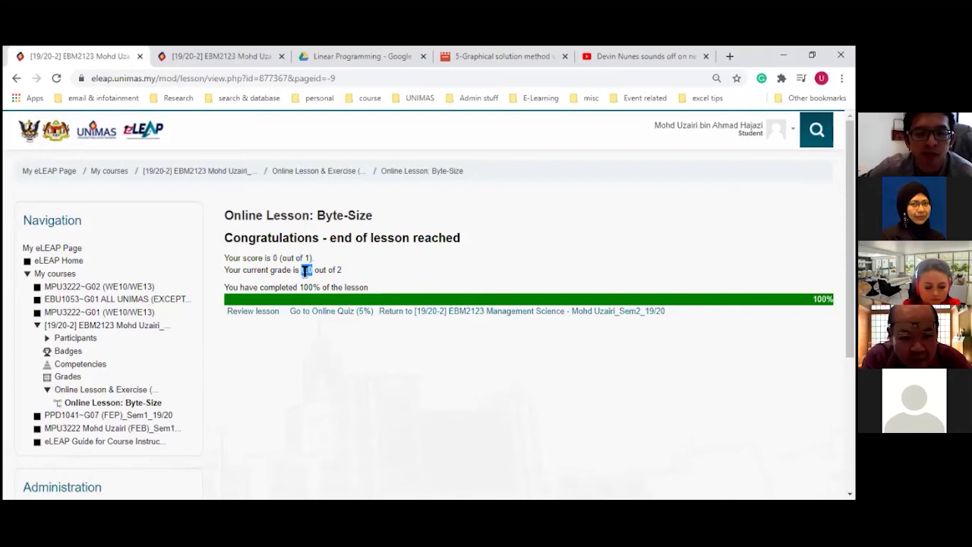
# Step: Return from the finished lesson to the EBM2123 Management Science course page and look through its beginning
pyautogui.click(305, 280)
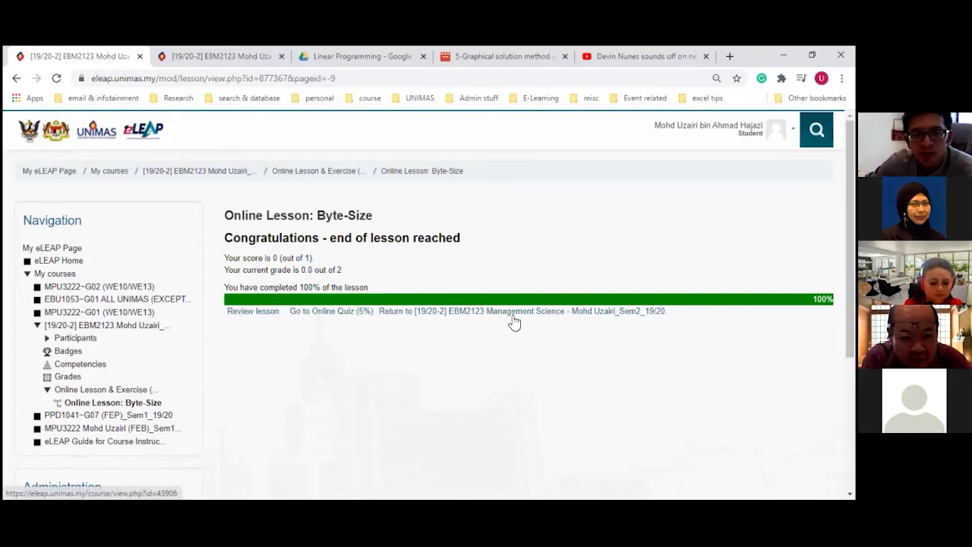
pyautogui.click(336, 317)
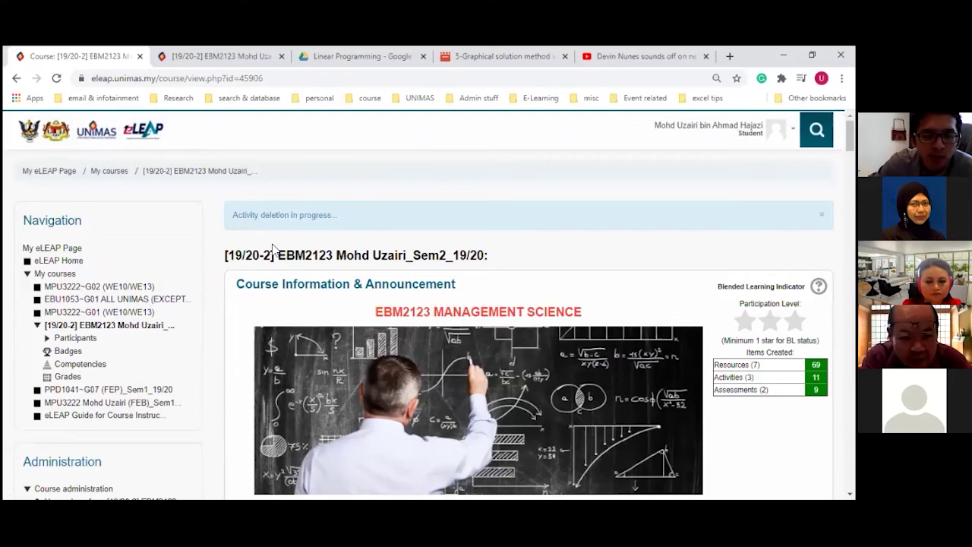
pyautogui.scroll(-10, 294, 300)
pyautogui.scroll(-3, 292, 291)
pyautogui.scroll(15, 291, 291)
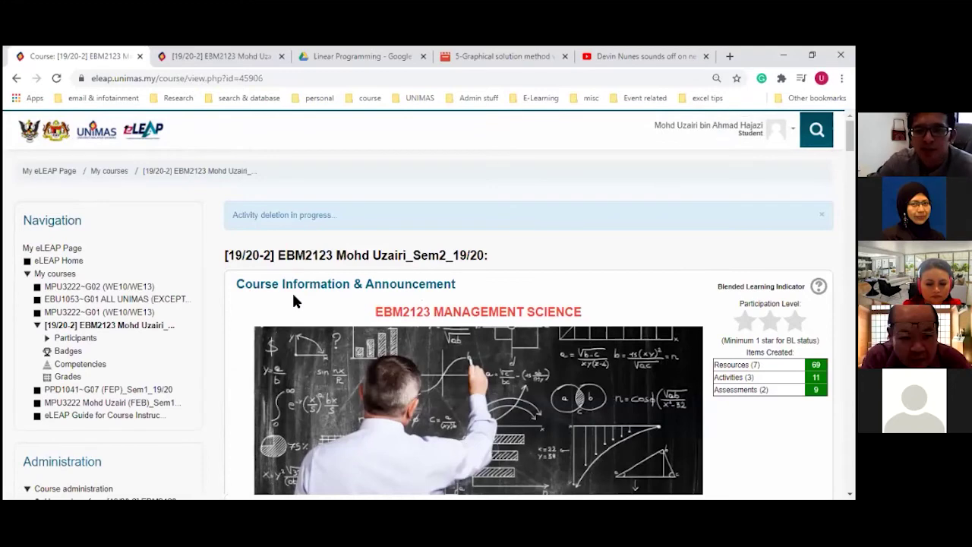
pyautogui.scroll(-8, 281, 397)
pyautogui.scroll(-3, 279, 398)
pyautogui.scroll(12, 279, 399)
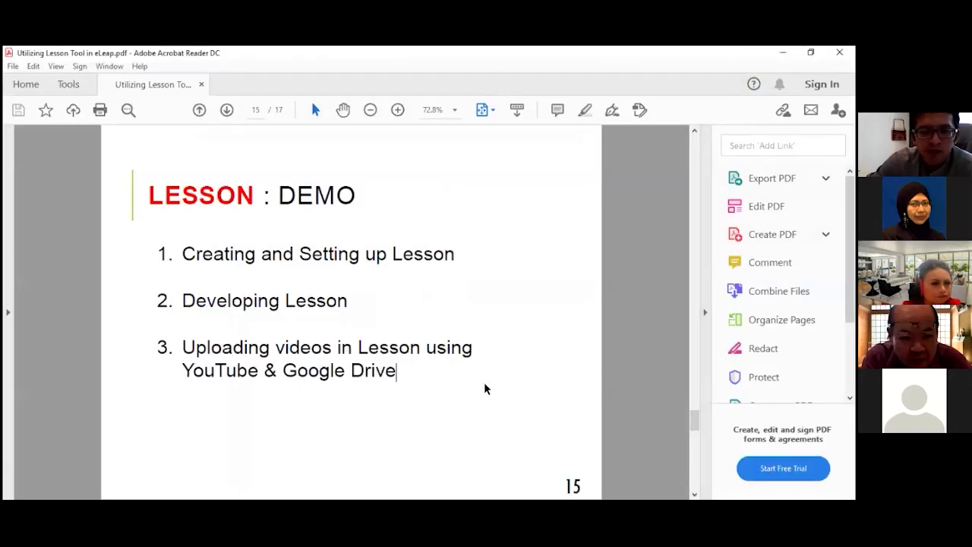
# Step: Switch to the lesson tool PDF in Adobe Acrobat Reader and advance it to the "Further Readings" slide
pyautogui.press('Down')
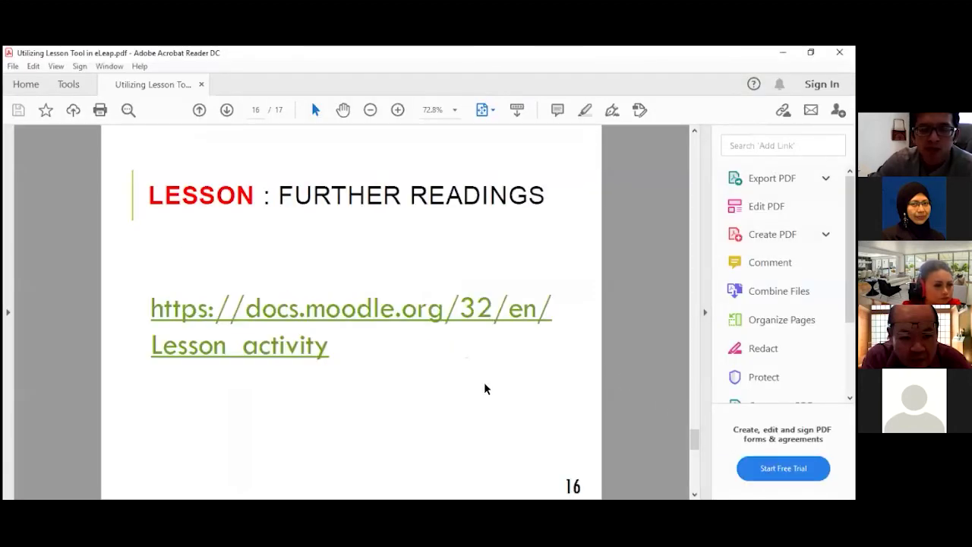
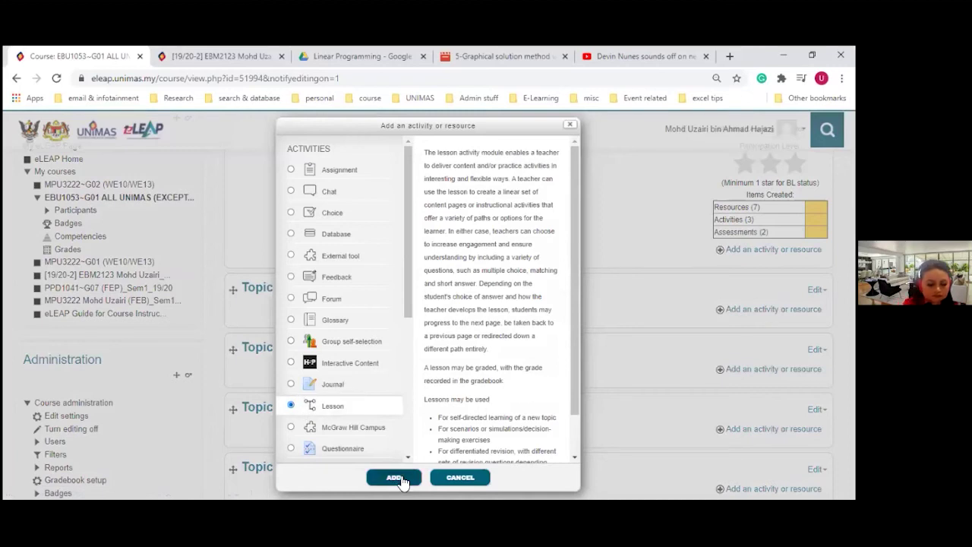
# Step: Add a Lesson activity to Topic 1 of the EBU1053 course and name it "Online Lesson: Topic 1"
pyautogui.click(403, 480)
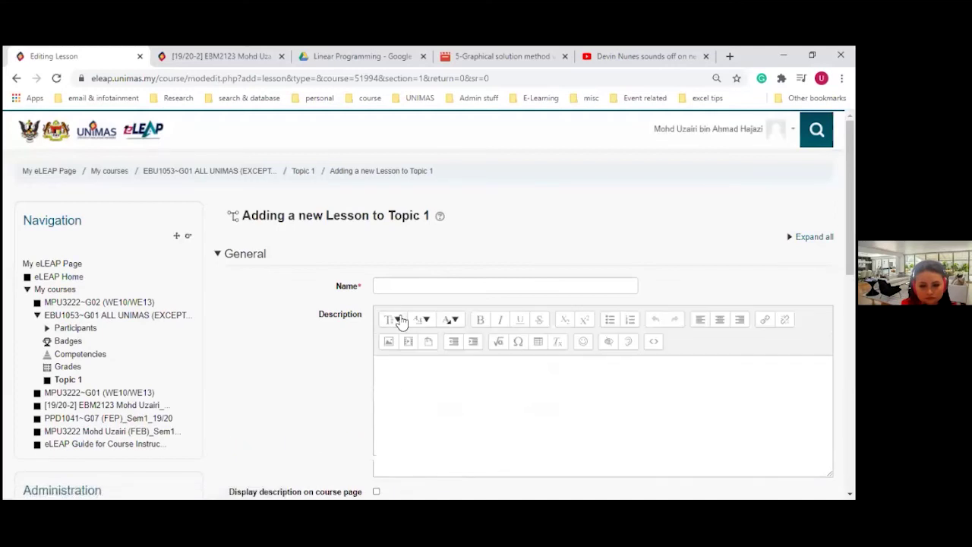
pyautogui.click(384, 285)
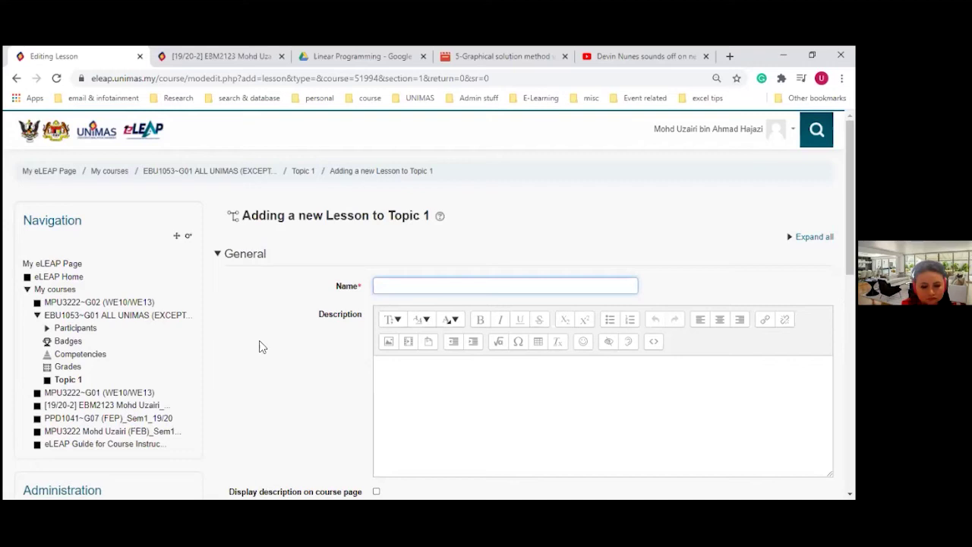
pyautogui.write('Online Le')
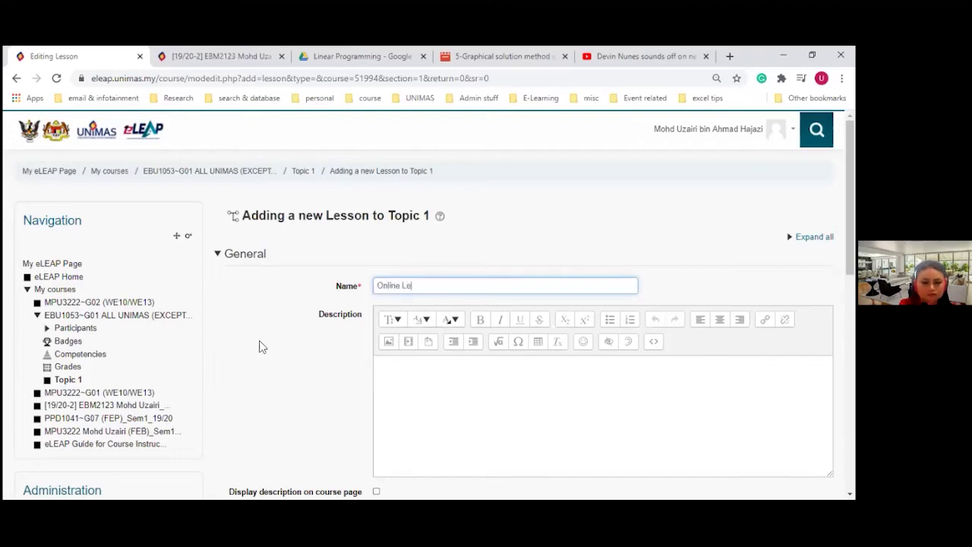
pyautogui.write('sso')
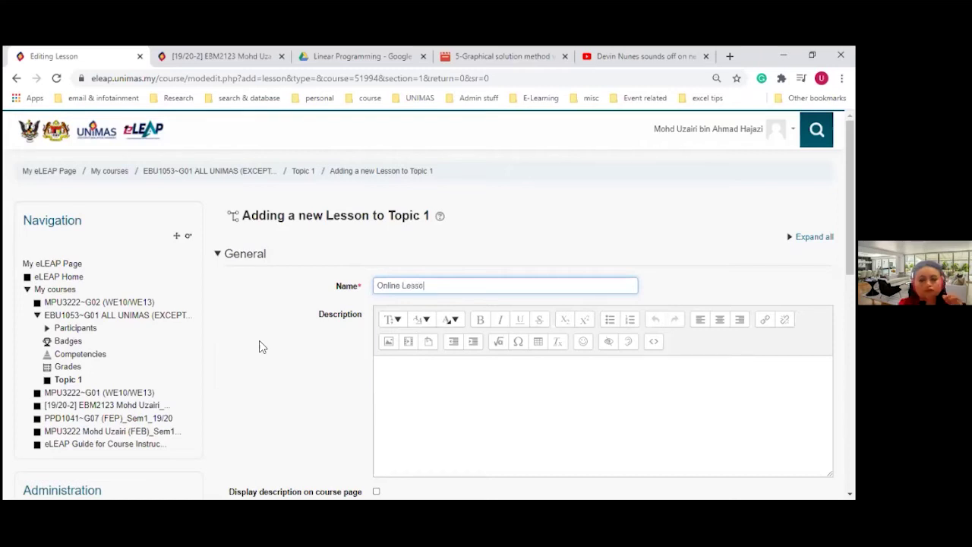
pyautogui.write('n: ')
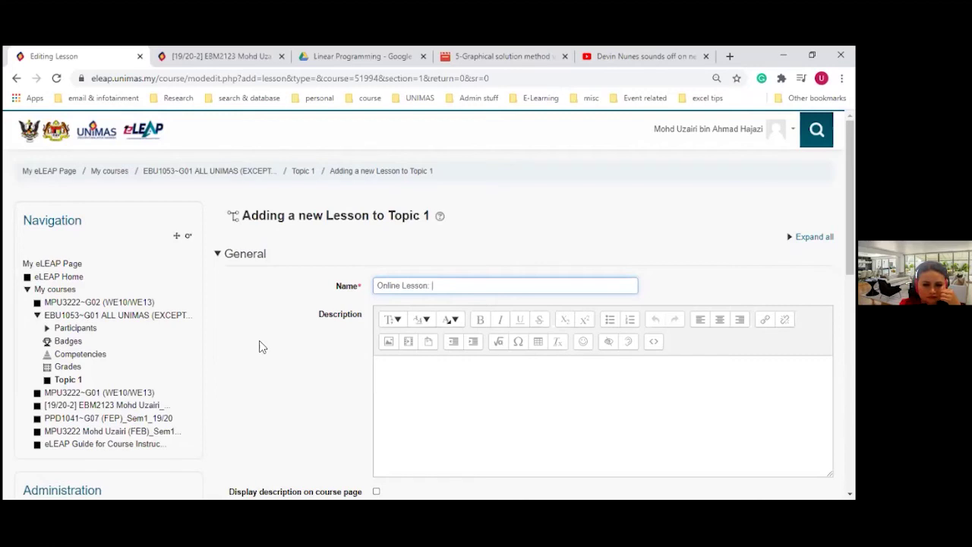
pyautogui.write('T')
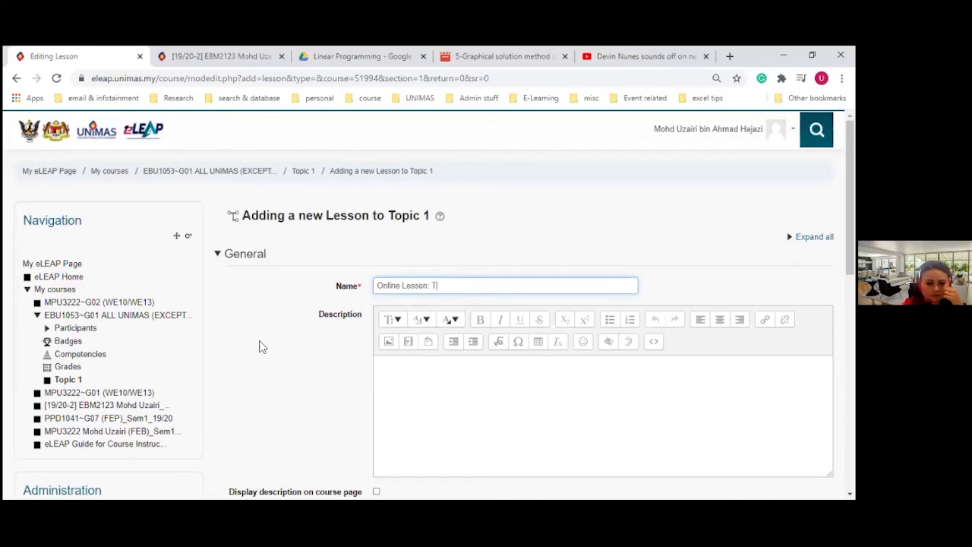
pyautogui.write('opic 1')
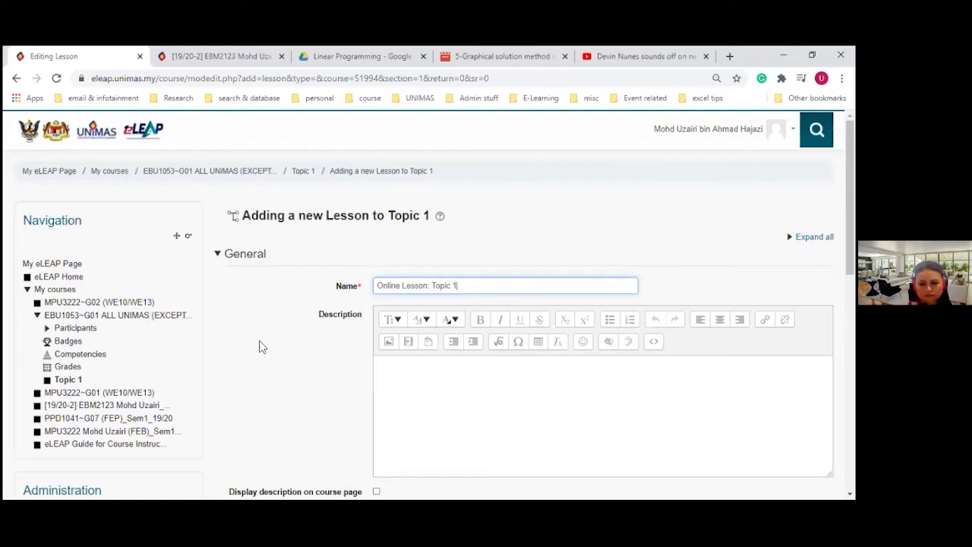
# Step: Open the "Online Lesson & Exercise" section of the EBM2123 course in a separate tab, starting from its Linear Programming lesson
pyautogui.click(395, 373)
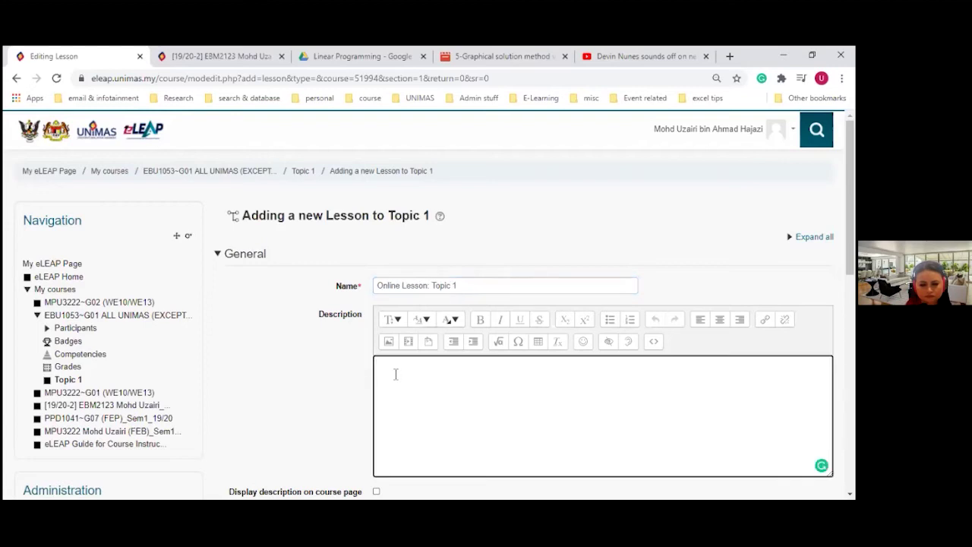
pyautogui.scroll(-1, 328, 379)
pyautogui.scroll(1, 328, 378)
pyautogui.click(216, 57)
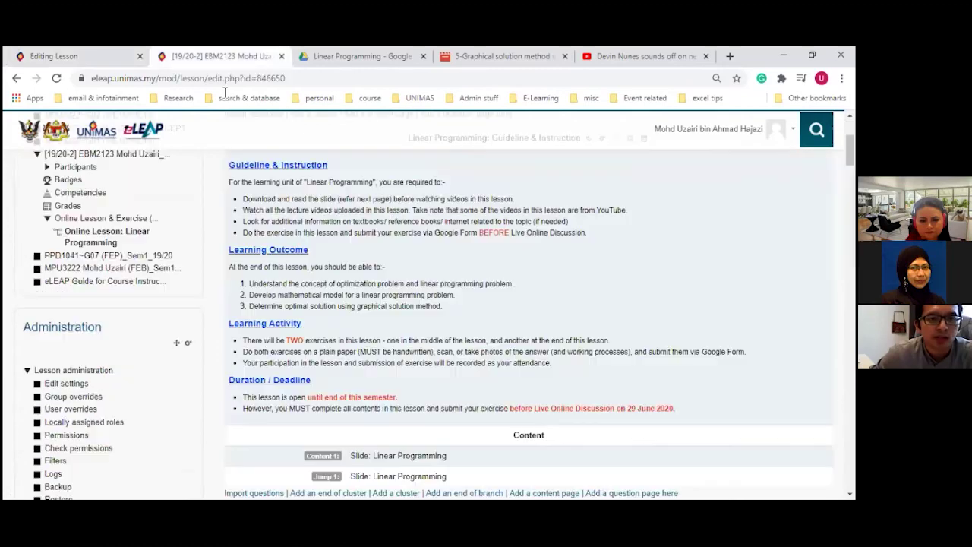
pyautogui.scroll(3, 275, 369)
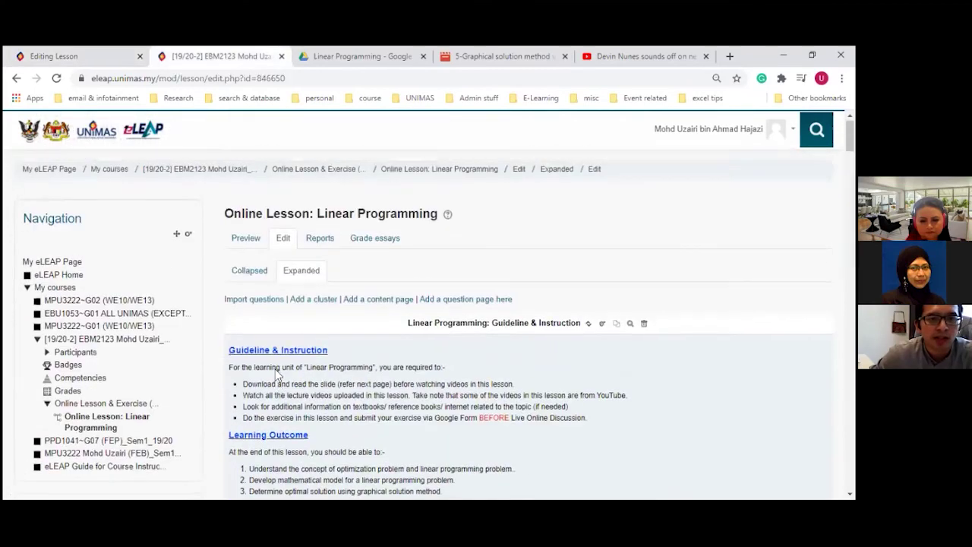
pyautogui.rightClick(430, 173)
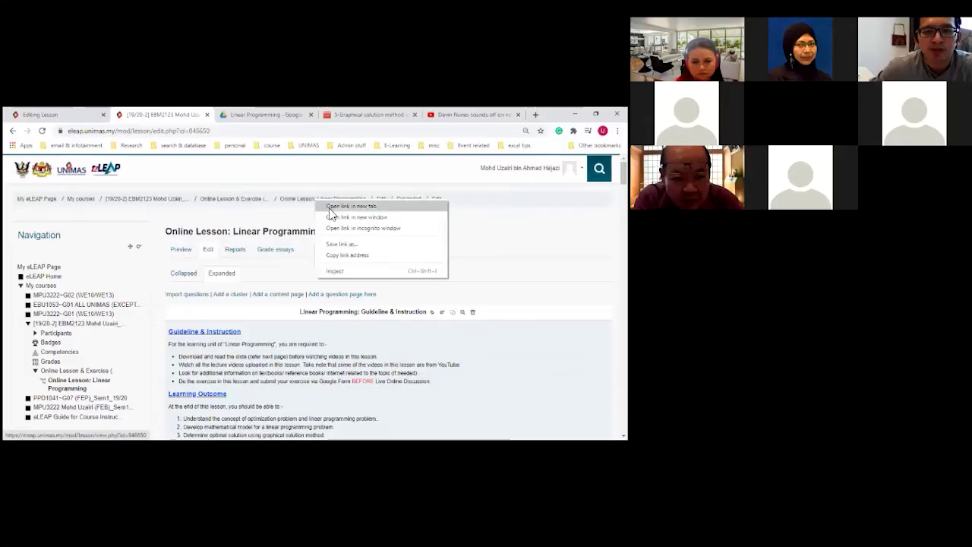
pyautogui.click(449, 186)
pyautogui.click(205, 118)
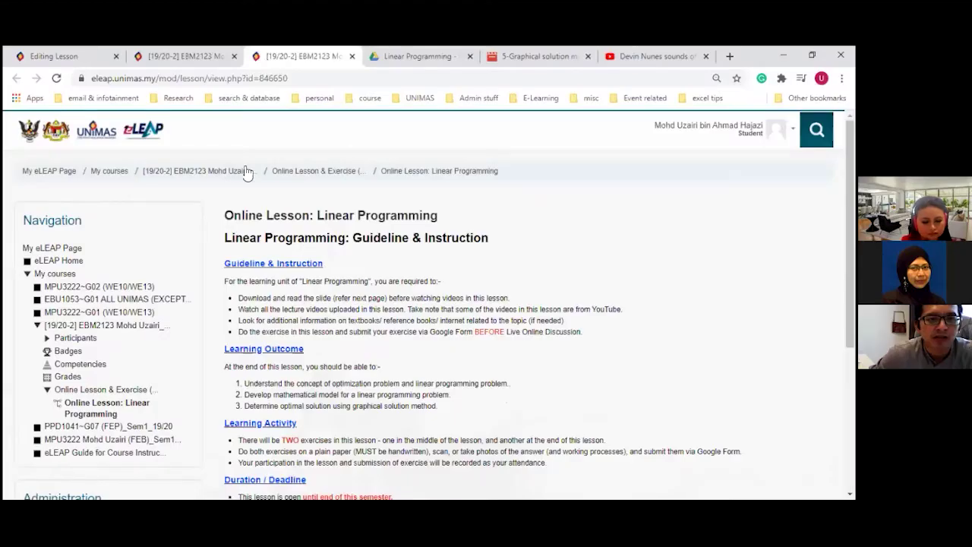
pyautogui.click(297, 177)
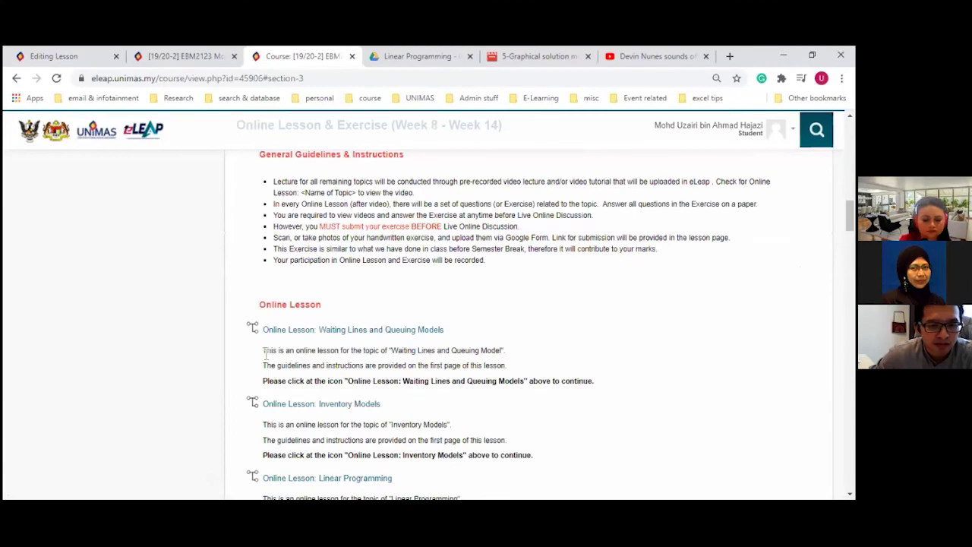
# Step: Copy the three-line description of the "Waiting Lines and Queuing Models" lesson into the new lesson's description
pyautogui.moveTo(259, 354); pyautogui.dragTo(597, 383)
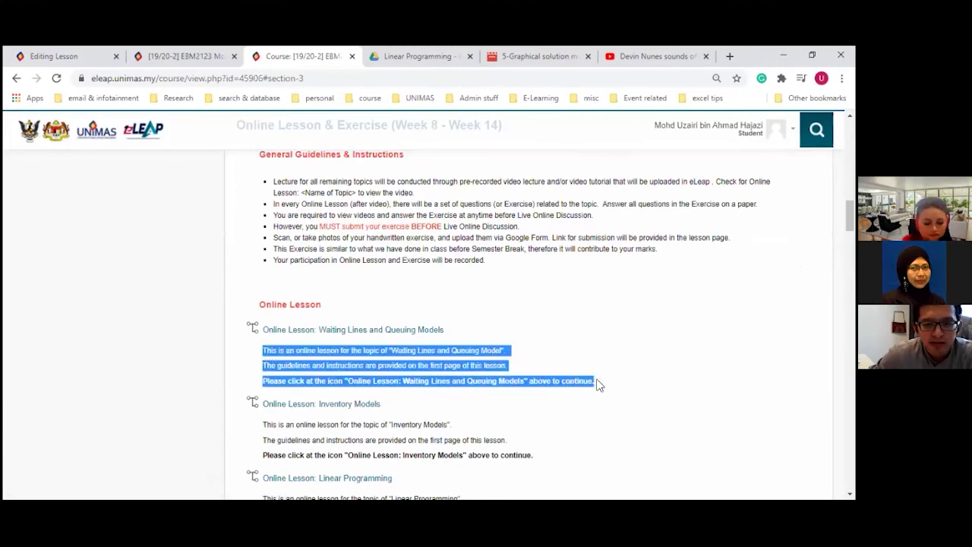
pyautogui.rightClick(471, 350)
pyautogui.click(487, 358)
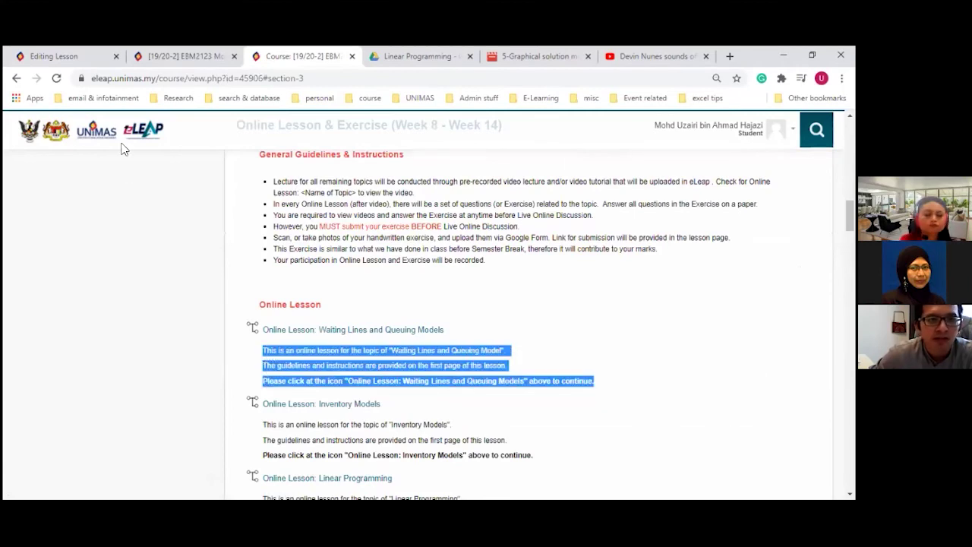
pyautogui.click(67, 57)
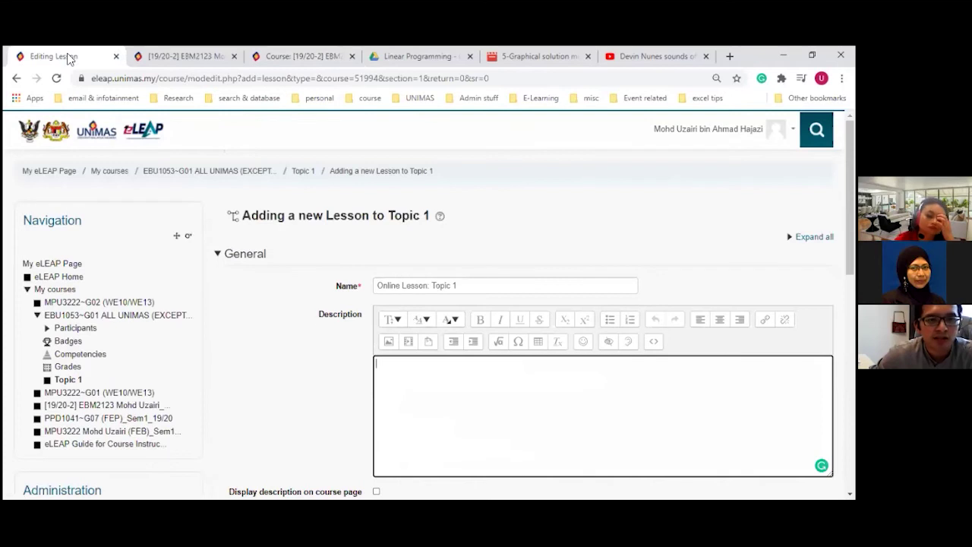
pyautogui.rightClick(390, 369)
pyautogui.click(438, 287)
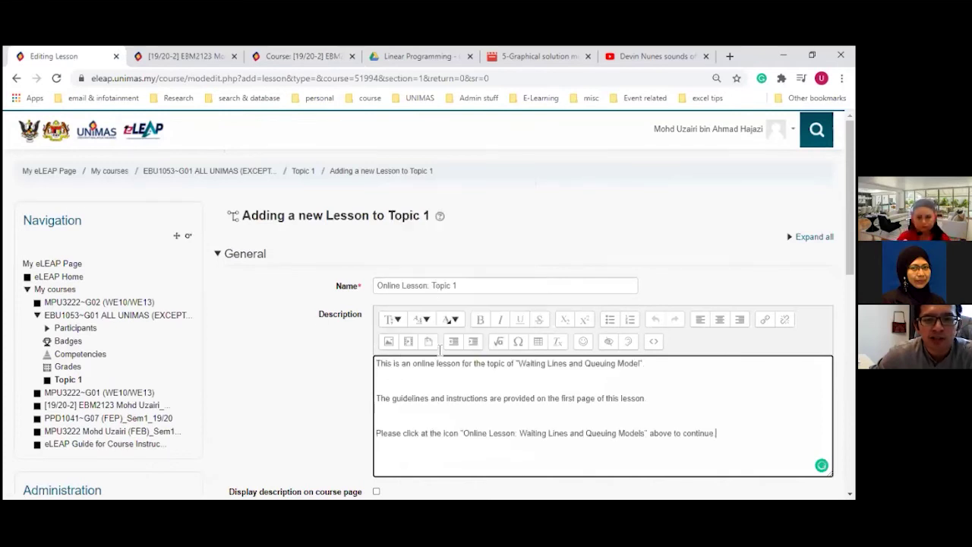
# Step: Remove the blank lines between the three sentences of the pasted description
pyautogui.click(398, 381)
pyautogui.press('Delete')
pyautogui.press('End')
pyautogui.write('.')
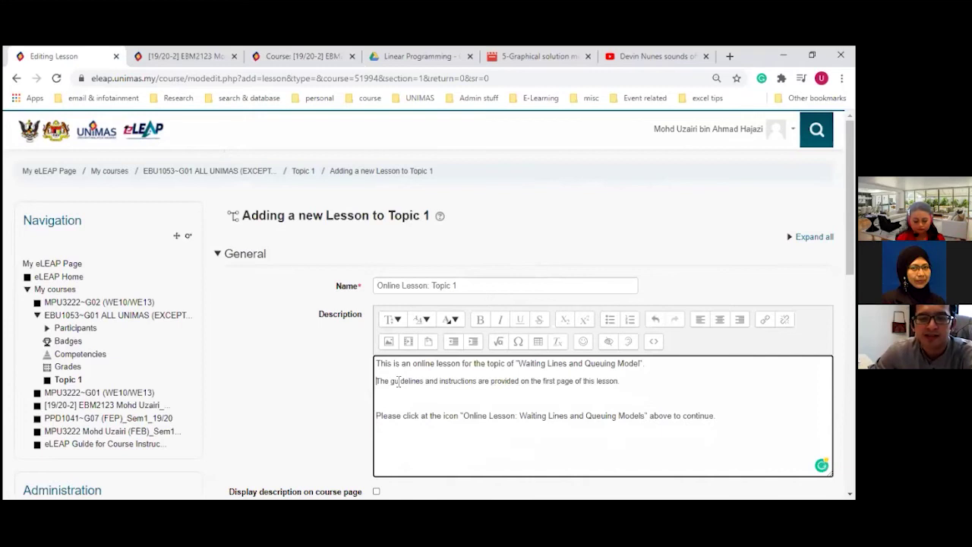
pyautogui.click(388, 403)
pyautogui.press('Delete')
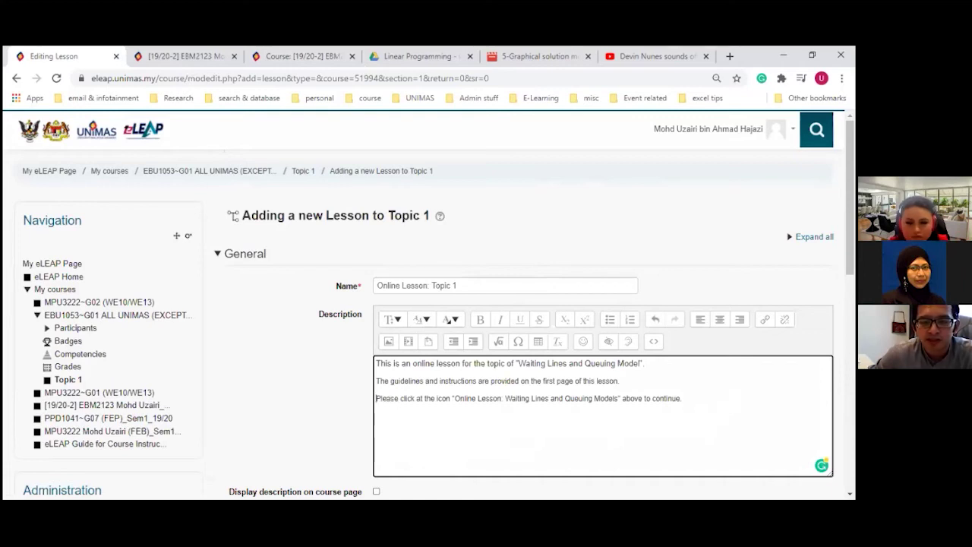
# Step: Select the whole description text, compare the Small and Medium font sizes, and set it to Small
pyautogui.moveTo(684, 398); pyautogui.dragTo(471, 398)
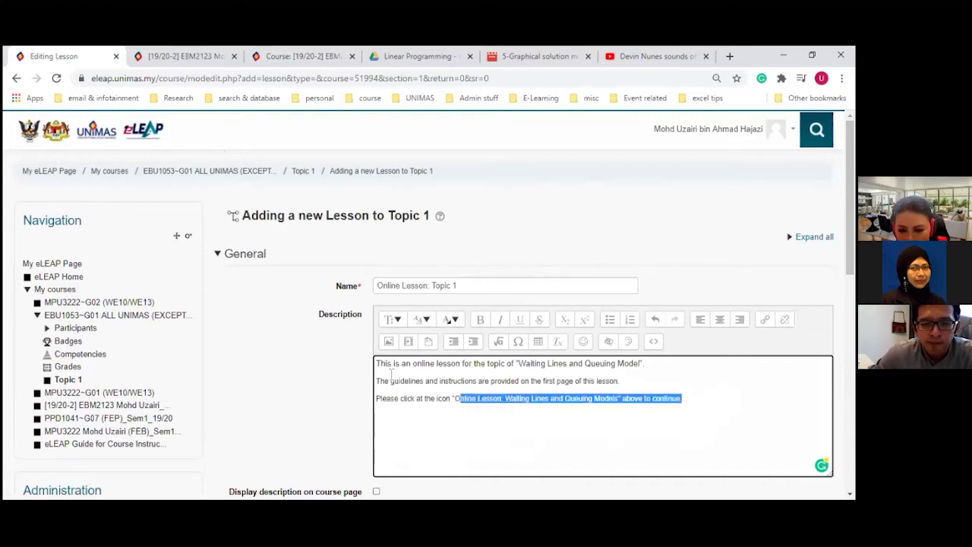
pyautogui.moveTo(420, 380); pyautogui.dragTo(375, 363)
pyautogui.click(393, 319)
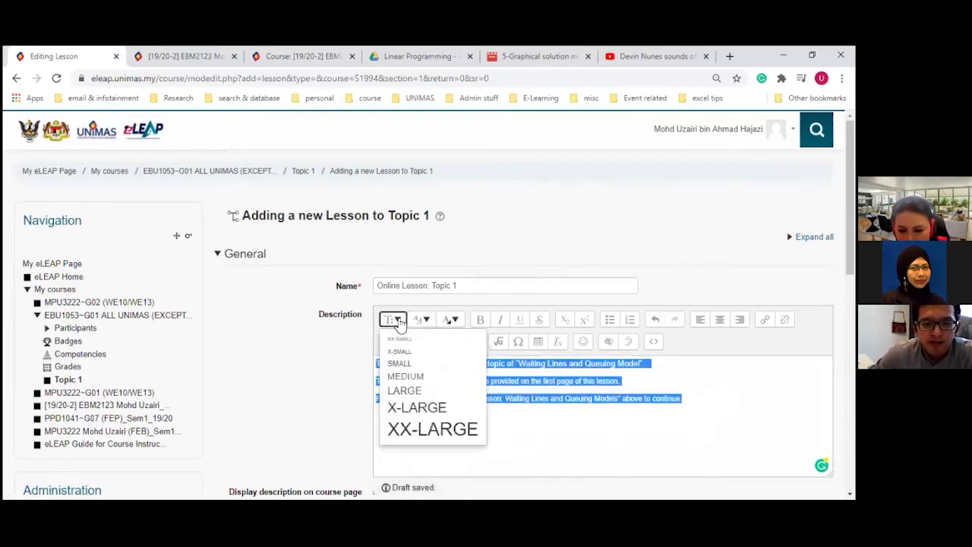
pyautogui.click(405, 365)
pyautogui.click(394, 319)
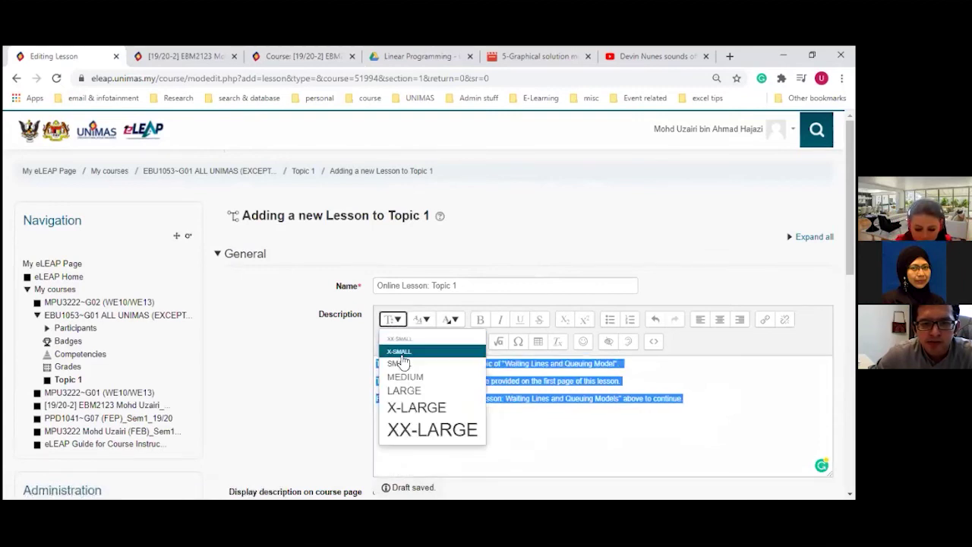
pyautogui.click(405, 377)
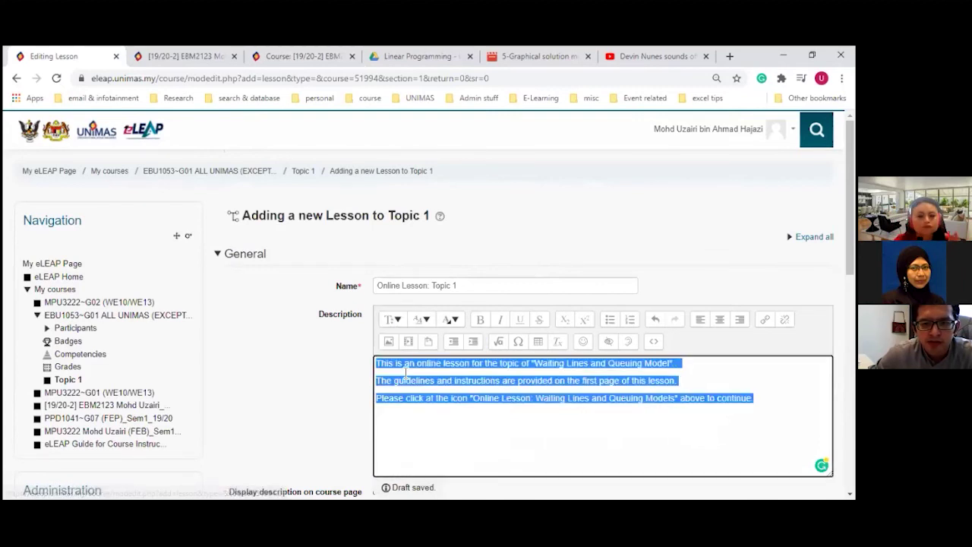
pyautogui.click(394, 320)
pyautogui.click(406, 364)
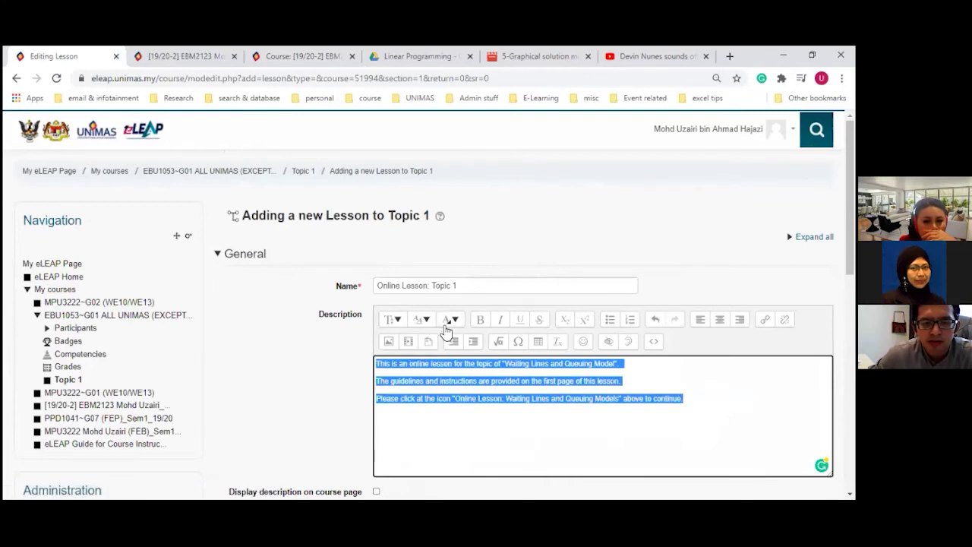
# Step: Try the medium heading, small heading and paragraph styles on the description text, and undo the style changes
pyautogui.click(423, 322)
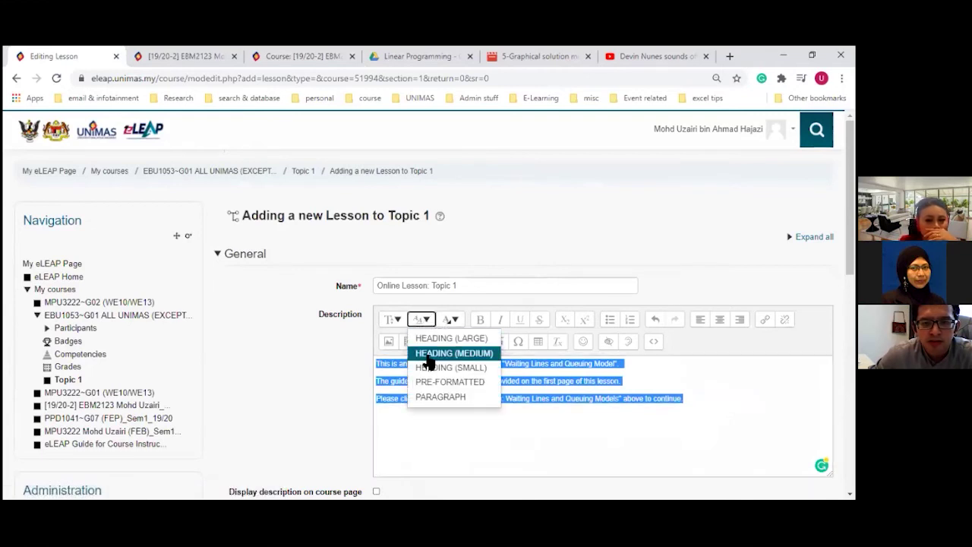
pyautogui.click(427, 355)
pyautogui.click(423, 322)
pyautogui.click(428, 367)
pyautogui.click(425, 320)
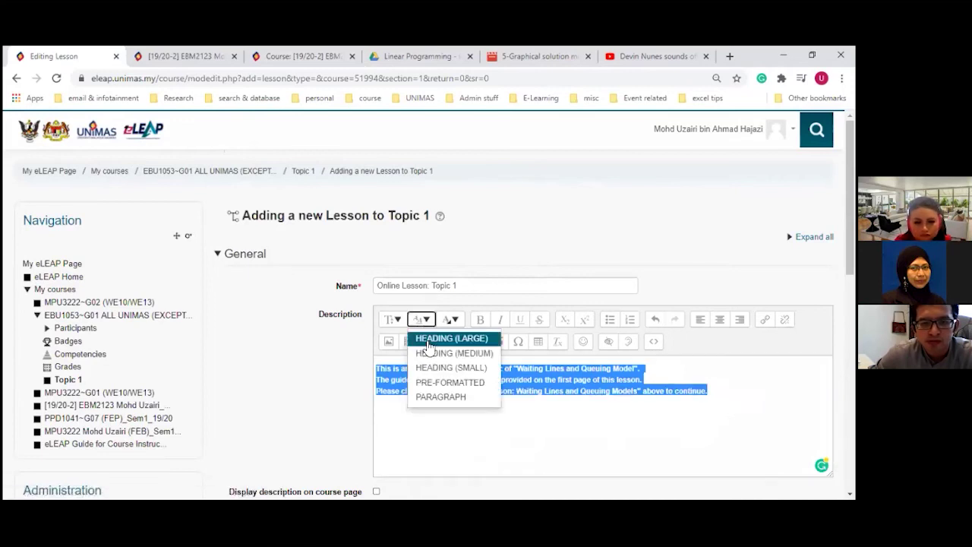
pyautogui.click(441, 396)
pyautogui.click(426, 394)
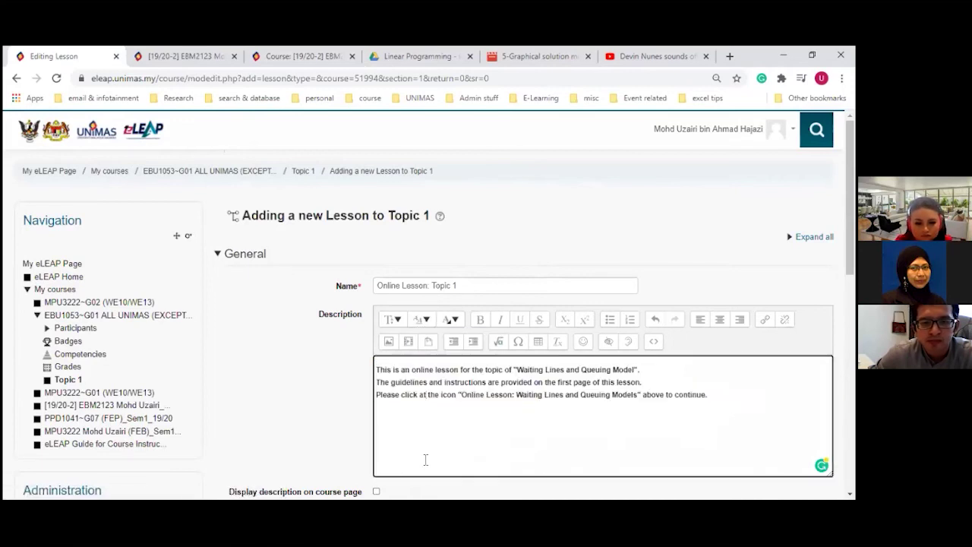
pyautogui.click(705, 394)
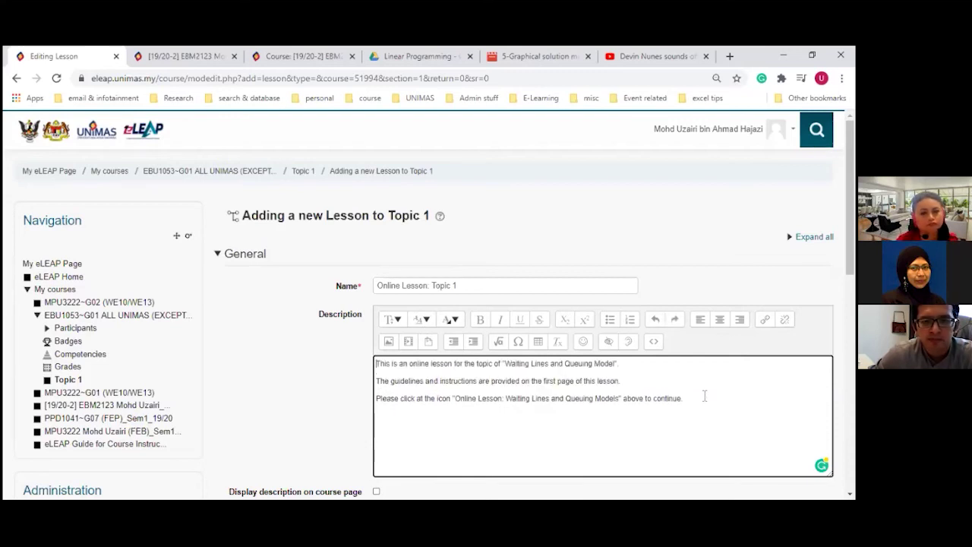
# Step: Replace the quoted topic name in the description's first sentence with "Topic 1"
pyautogui.click(615, 363)
pyautogui.press('BackSpace')
pyautogui.press('BackSpace')
pyautogui.press('BackSpace')
pyautogui.press('BackSpace')
pyautogui.press('BackSpace')
pyautogui.press('BackSpace')
pyautogui.press('BackSpace')
pyautogui.press('BackSpace')
pyautogui.press('BackSpace')
pyautogui.press('BackSpace')
pyautogui.press('BackSpace')
pyautogui.press('BackSpace')
pyautogui.press('BackSpace')
pyautogui.press('BackSpace')
pyautogui.press('BackSpace')
pyautogui.press('BackSpace')
pyautogui.press('BackSpace')
pyautogui.press('BackSpace')
pyautogui.press('BackSpace')
pyautogui.press('BackSpace')
pyautogui.press('BackSpace')
pyautogui.press('BackSpace')
pyautogui.press('BackSpace')
pyautogui.press('BackSpace')
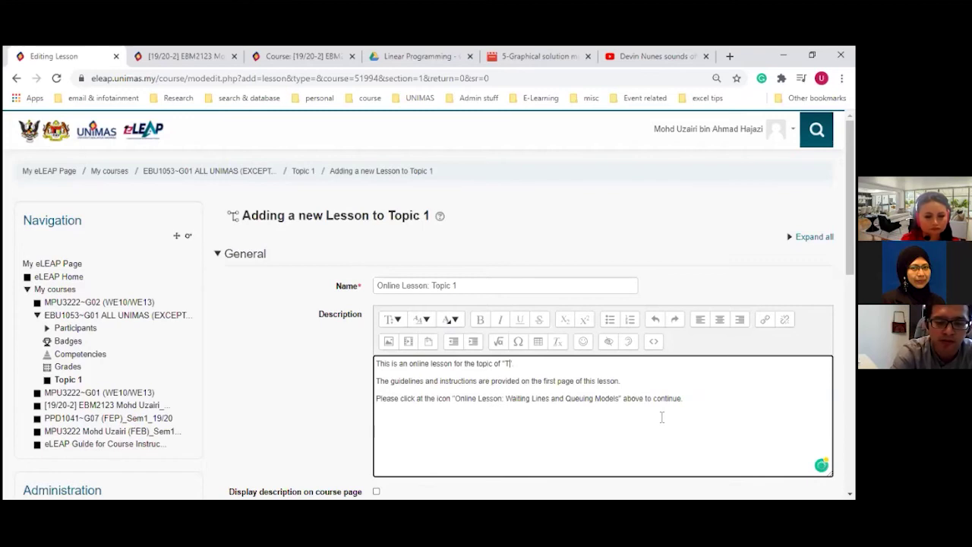
pyautogui.write('Topic 1')
# Step: Make "Topic 1" in the description's first sentence bold
pyautogui.moveTo(532, 364); pyautogui.dragTo(507, 364)
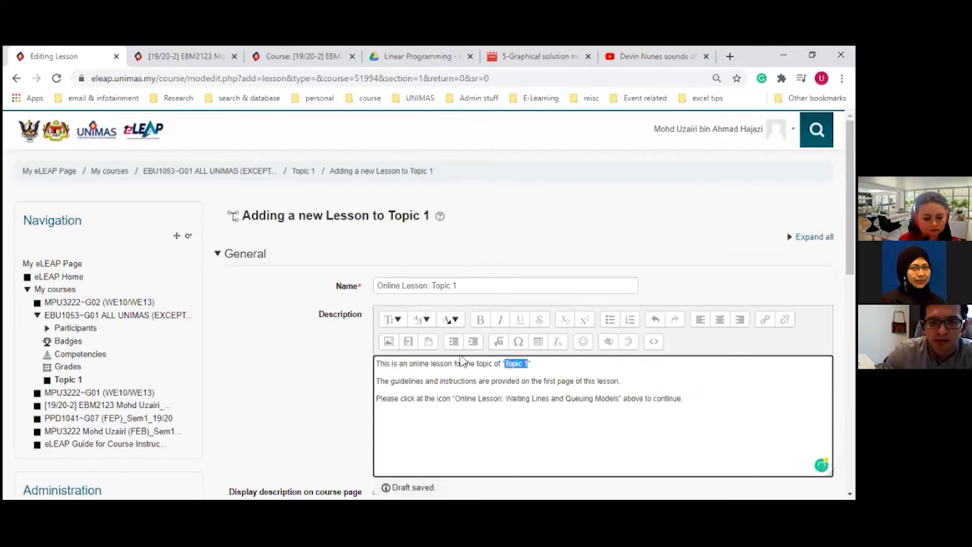
pyautogui.click(483, 322)
pyautogui.click(507, 439)
pyautogui.scroll(-1, 521, 435)
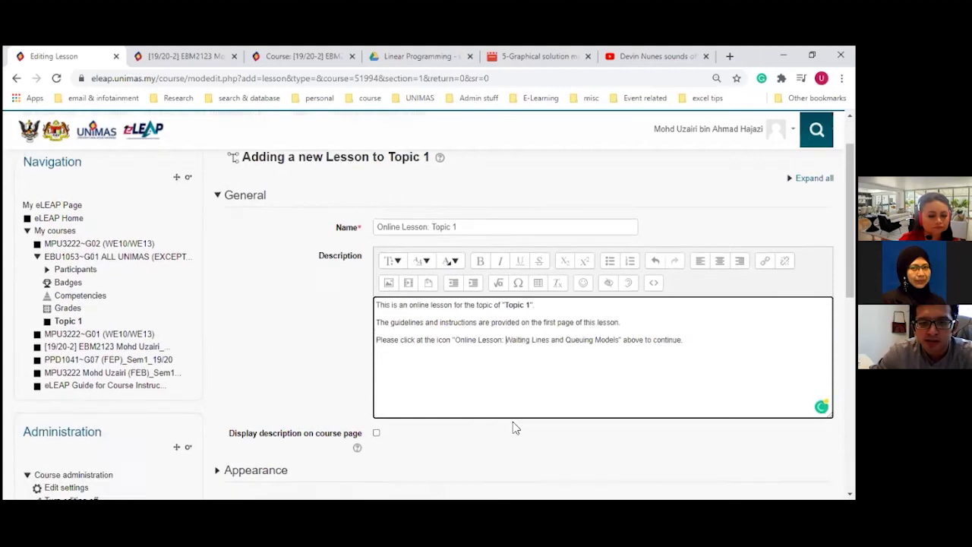
# Step: Enable displaying the lesson description on the course page
pyautogui.moveTo(458, 336); pyautogui.dragTo(621, 340)
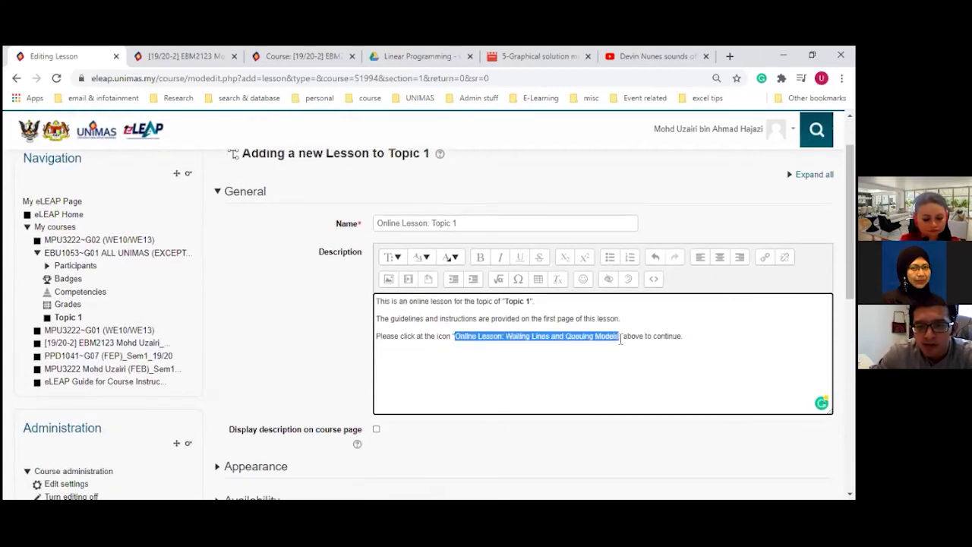
pyautogui.click(486, 372)
pyautogui.scroll(-1, 478, 378)
pyautogui.click(377, 369)
pyautogui.scroll(2, 306, 347)
pyautogui.scroll(-2, 306, 348)
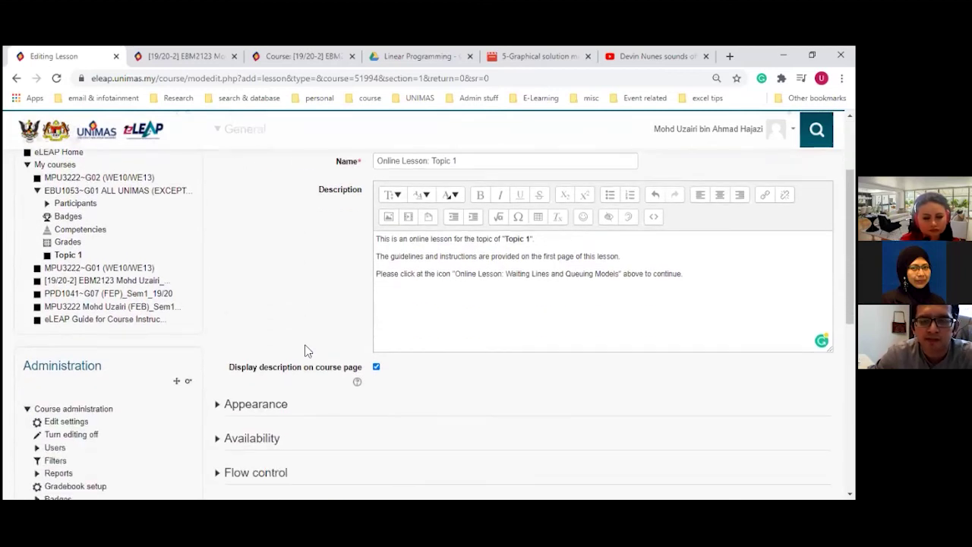
pyautogui.scroll(-1, 307, 349)
pyautogui.scroll(2, 315, 338)
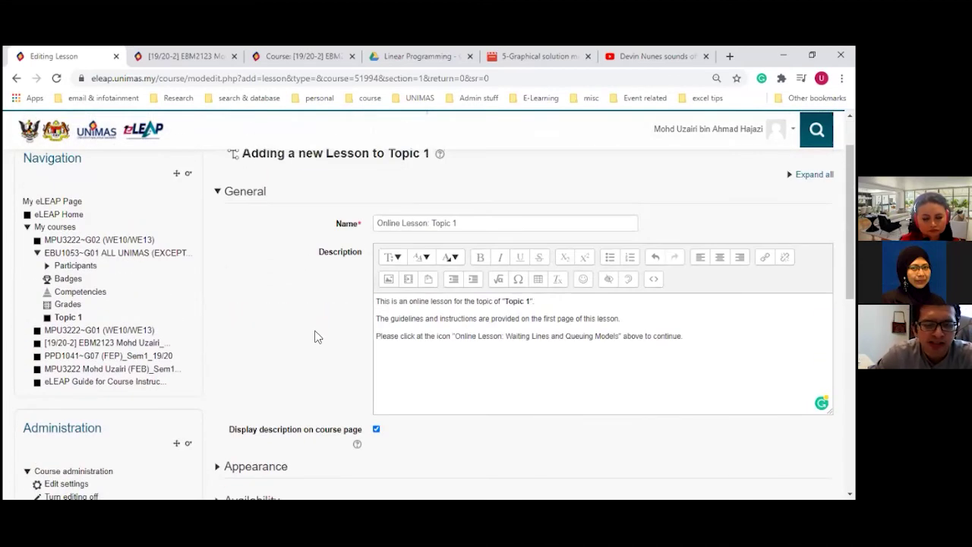
pyautogui.scroll(-1, 271, 376)
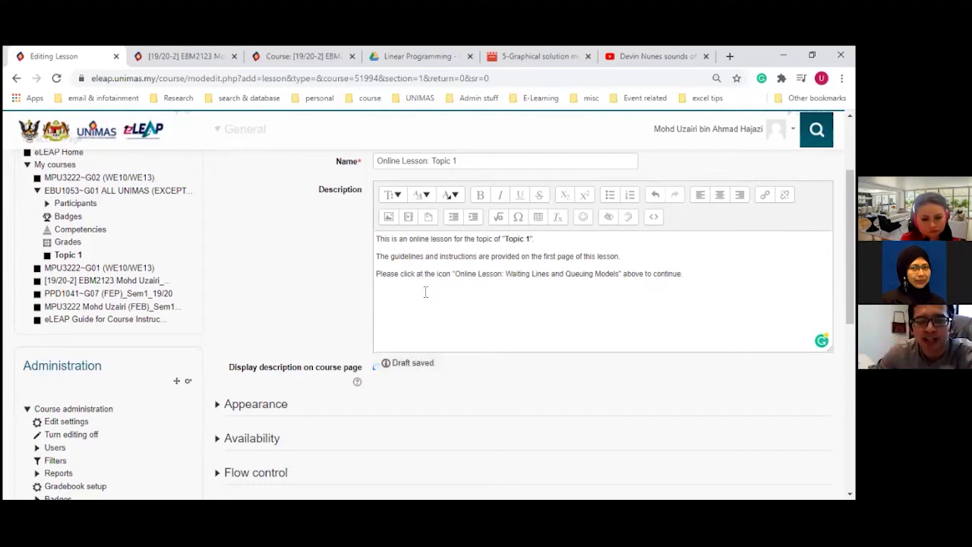
# Step: Replace the quoted icon name in the description's third sentence with "Topic 1"
pyautogui.moveTo(455, 275); pyautogui.dragTo(618, 276)
pyautogui.write('Topic ')
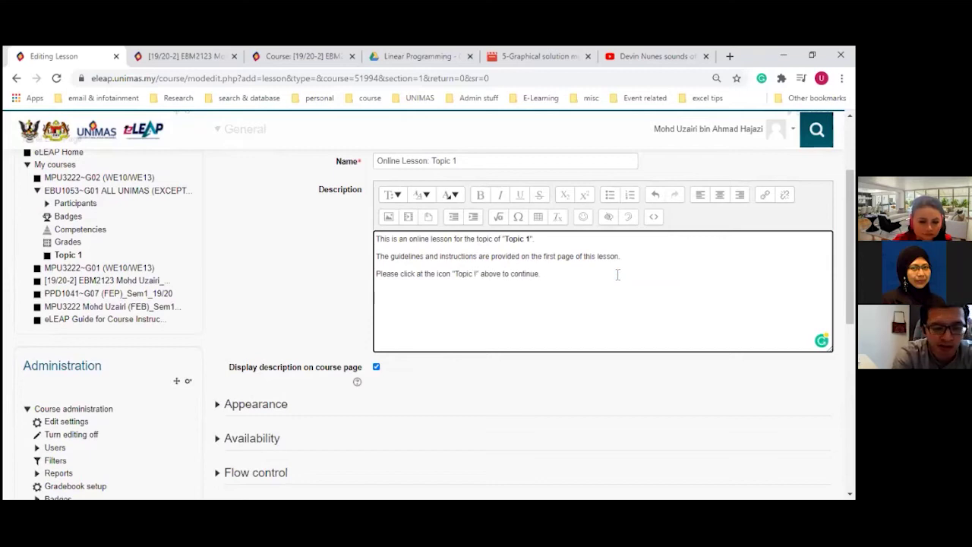
pyautogui.write('1')
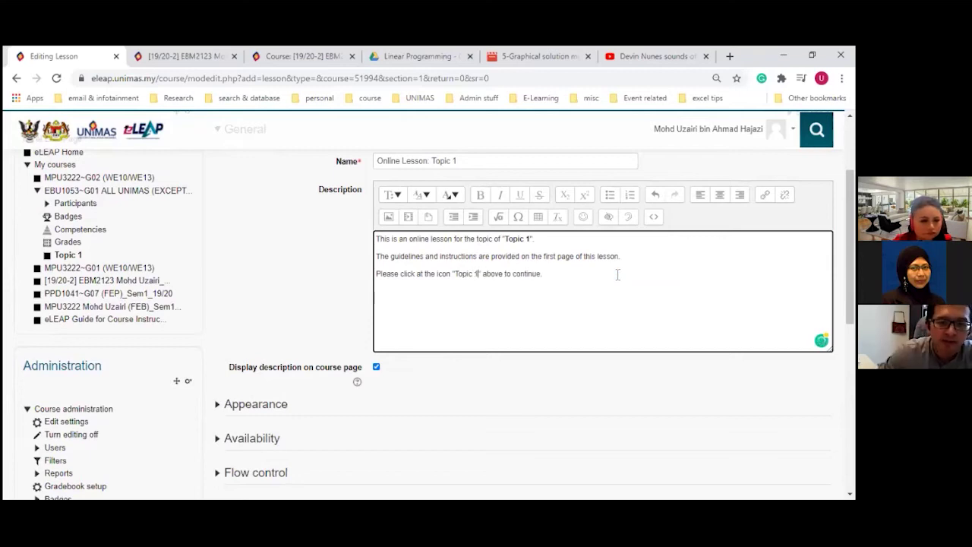
# Step: Open the lesson's appearance settings, set the progress bar to Yes, and reveal the additional appearance options
pyautogui.scroll(-1, 356, 359)
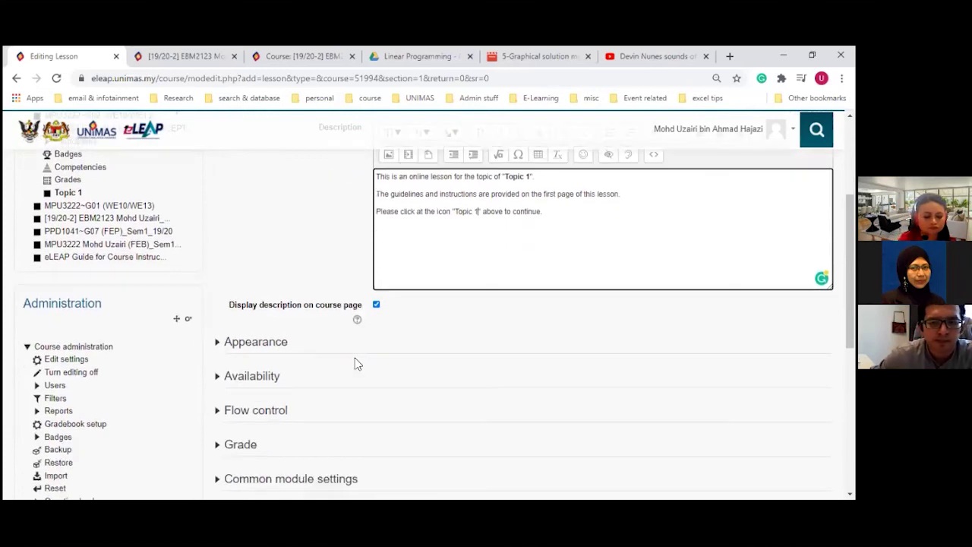
pyautogui.click(225, 347)
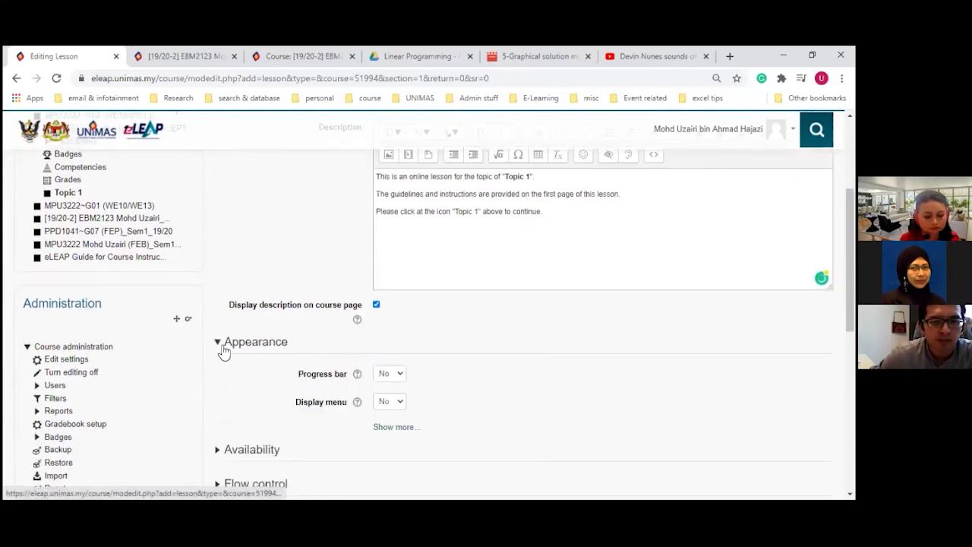
pyautogui.scroll(-2, 378, 259)
pyautogui.click(377, 257)
pyautogui.click(498, 230)
pyautogui.click(397, 260)
pyautogui.click(393, 273)
pyautogui.click(385, 310)
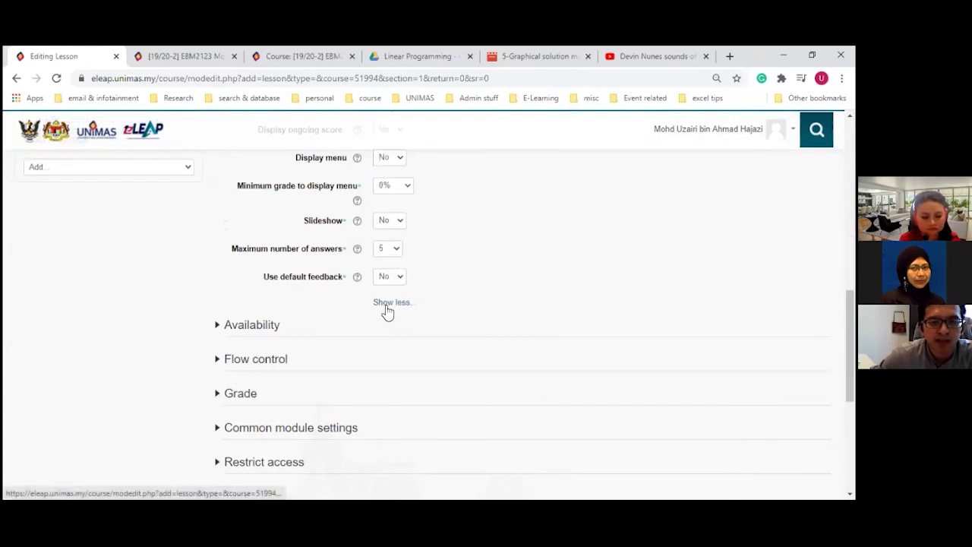
pyautogui.scroll(3, 293, 336)
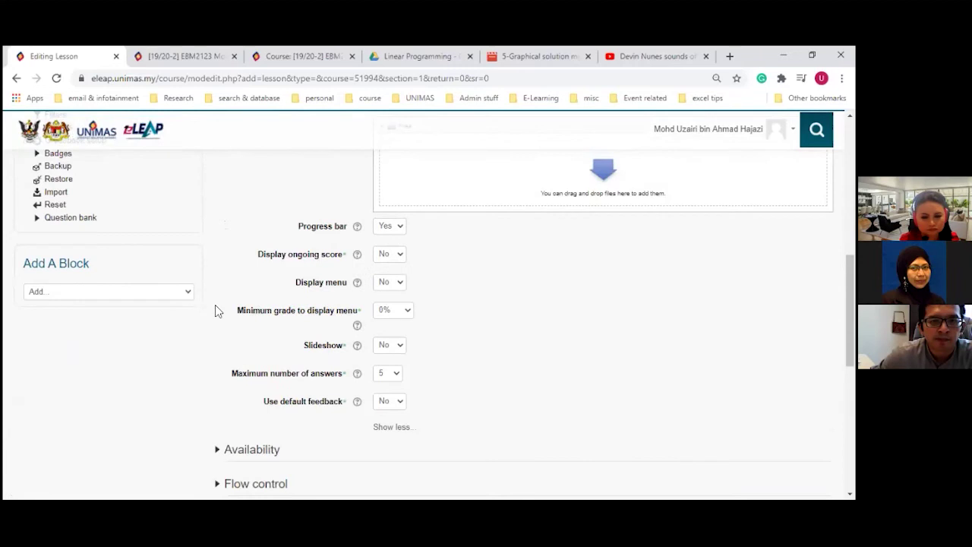
pyautogui.scroll(1, 268, 299)
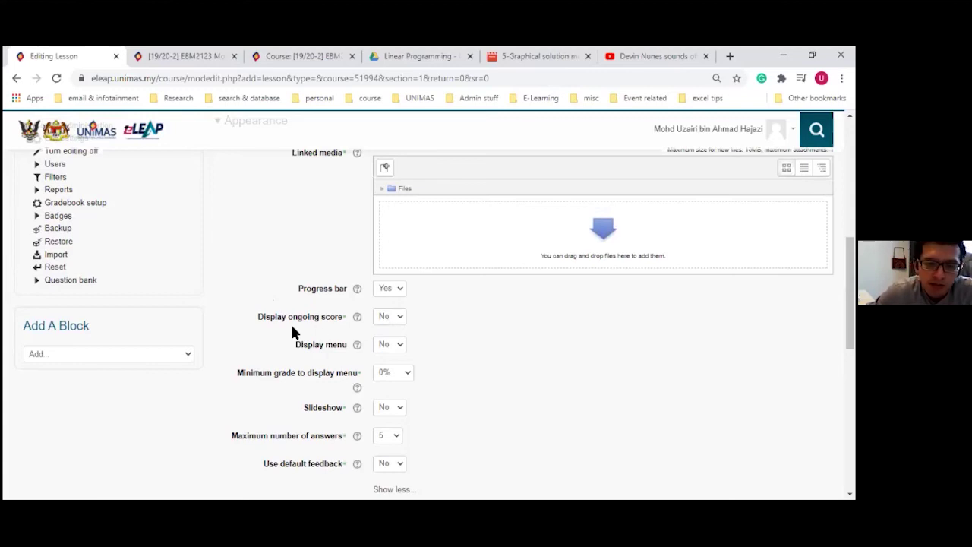
# Step: Set the lesson's Display menu option to Yes
pyautogui.scroll(-1, 259, 328)
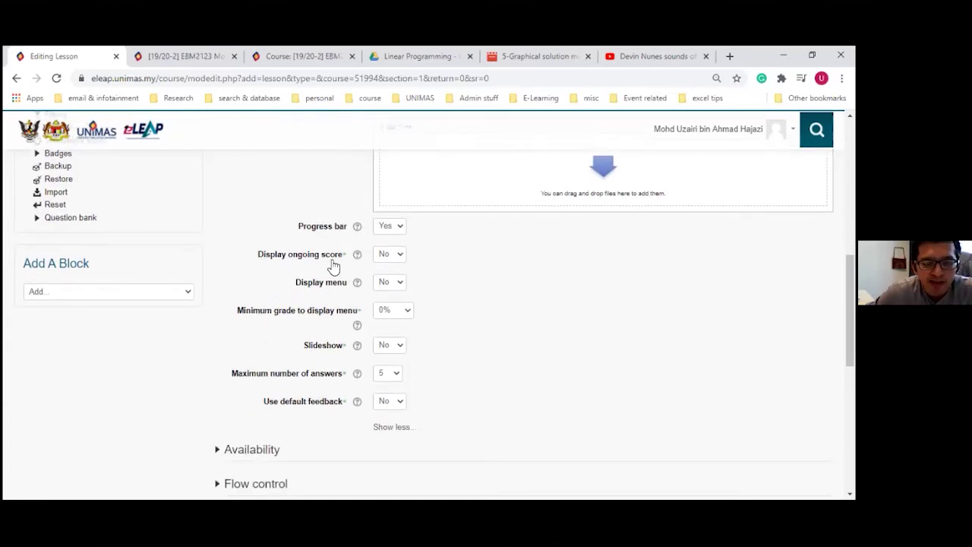
pyautogui.click(383, 289)
pyautogui.click(392, 306)
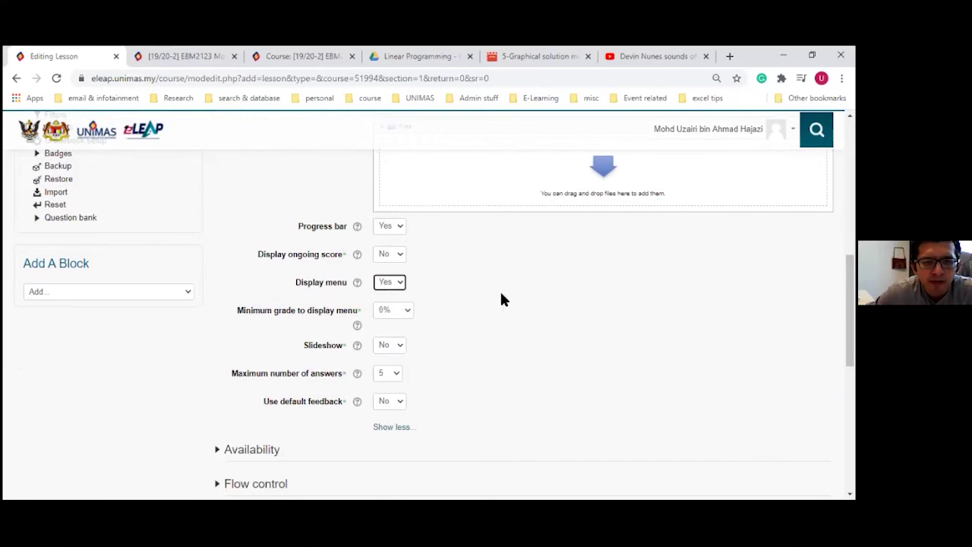
pyautogui.scroll(2, 494, 298)
pyautogui.scroll(-2, 413, 262)
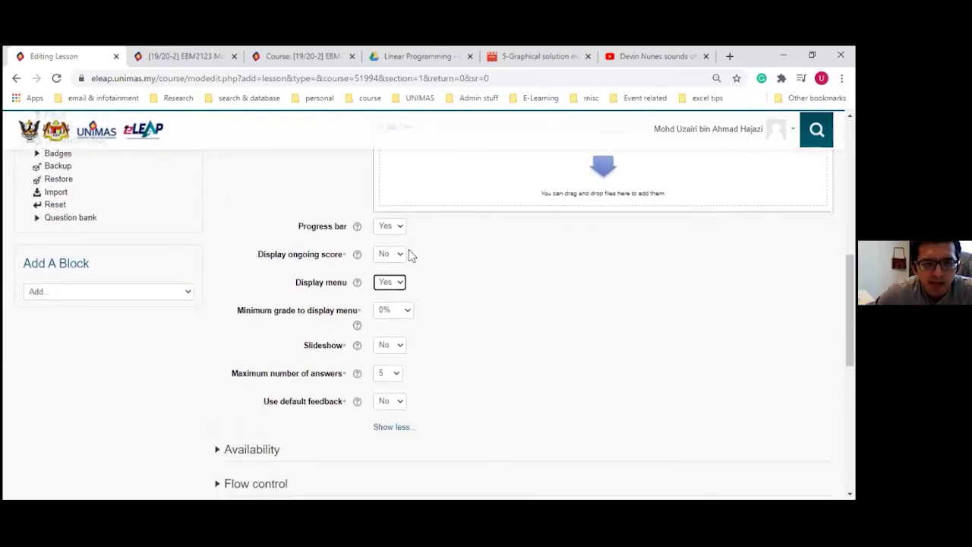
pyautogui.click(430, 250)
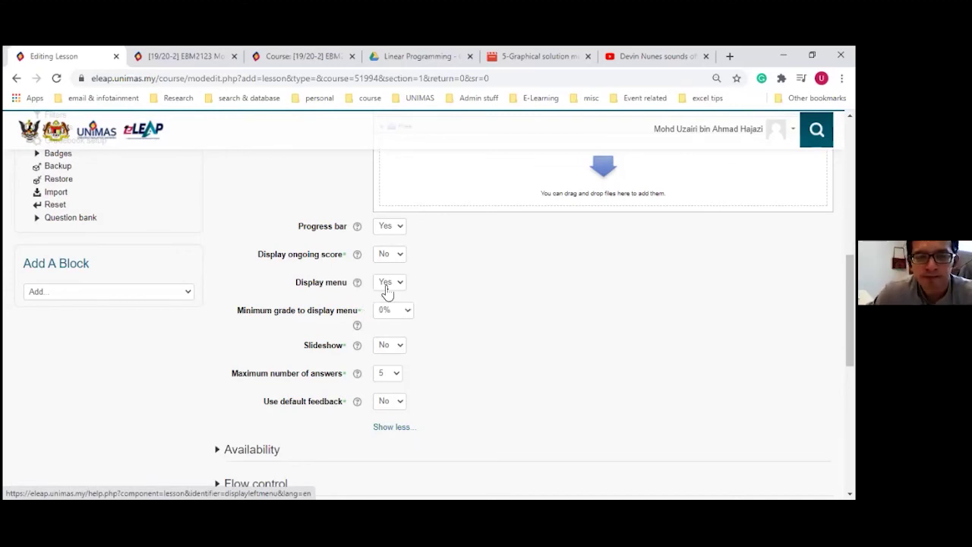
# Step: Set the minimum grade to display the menu to 100%
pyautogui.scroll(-1, 495, 355)
pyautogui.scroll(2, 495, 354)
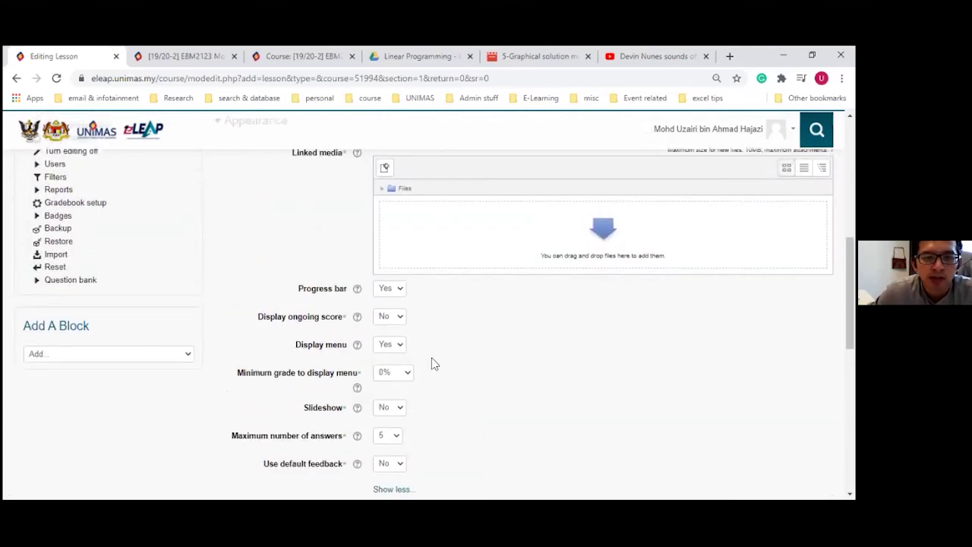
pyautogui.click(393, 378)
pyautogui.moveTo(406, 351); pyautogui.dragTo(398, 258)
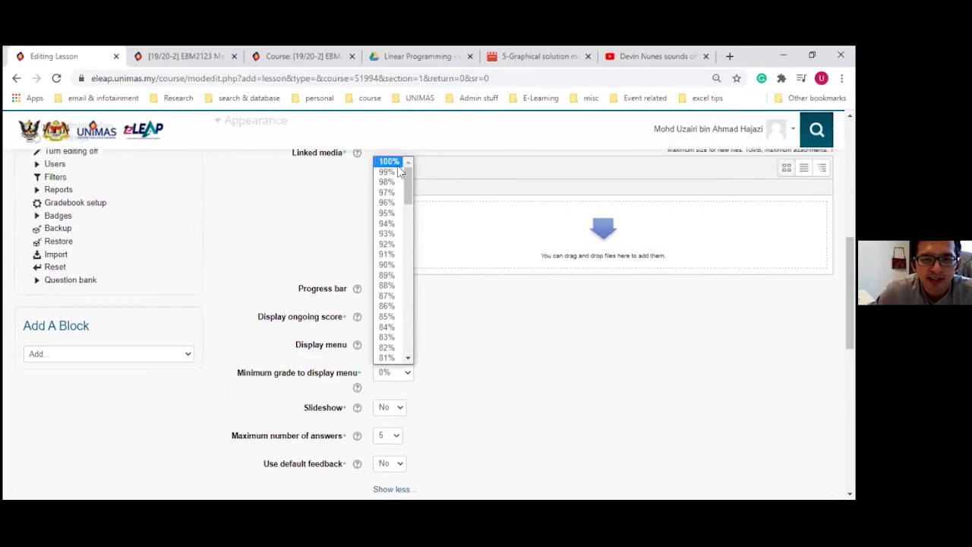
pyautogui.click(395, 162)
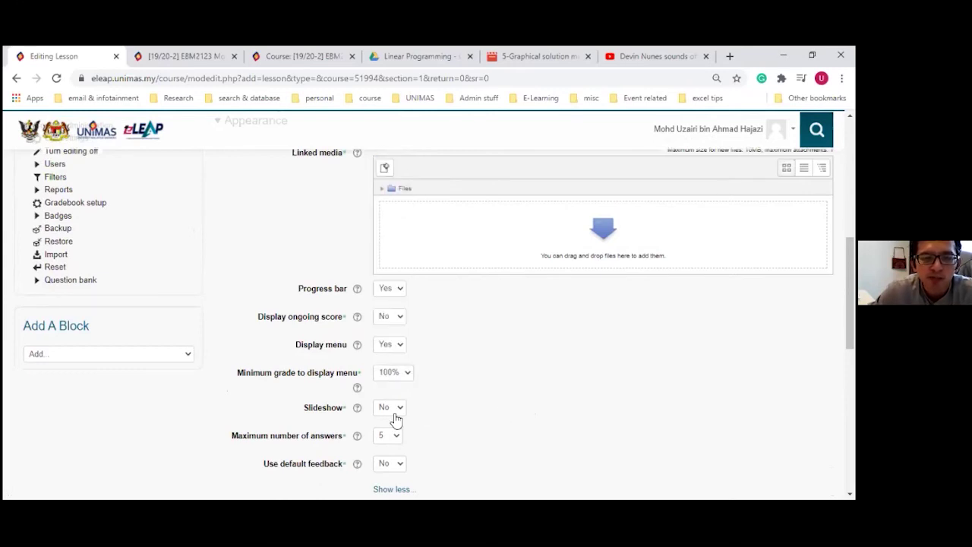
# Step: Read the help text for the minimum grade to display menu setting, then close it
pyautogui.click(357, 388)
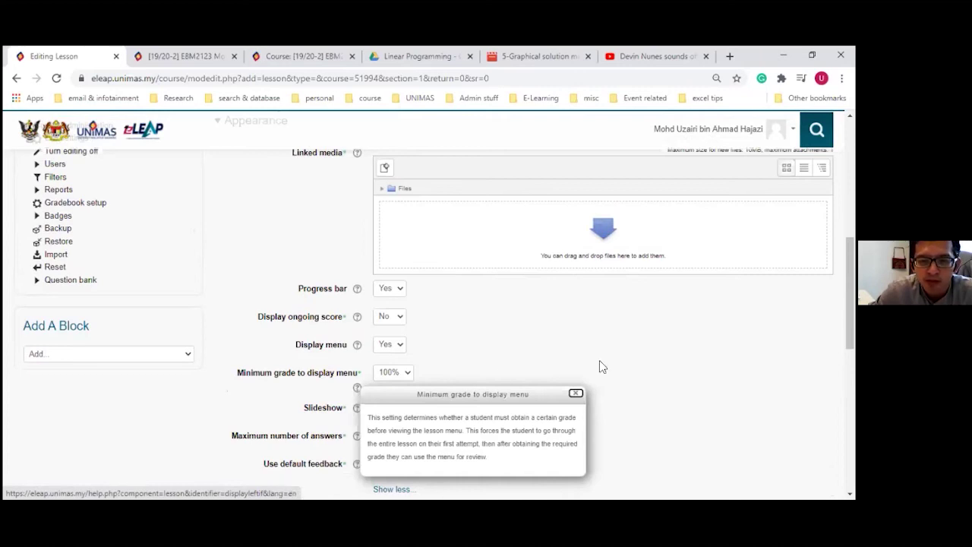
pyautogui.scroll(-1, 629, 369)
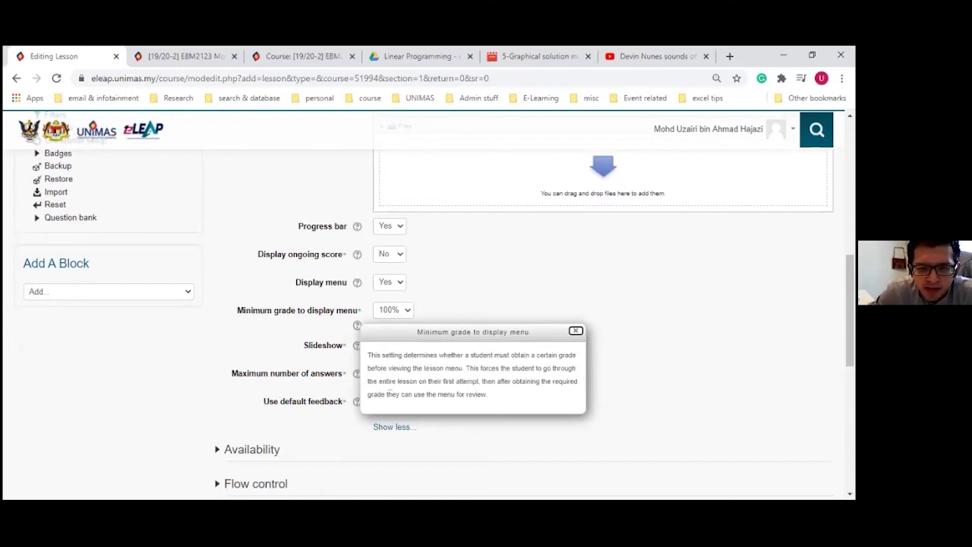
pyautogui.moveTo(468, 371); pyautogui.dragTo(495, 400)
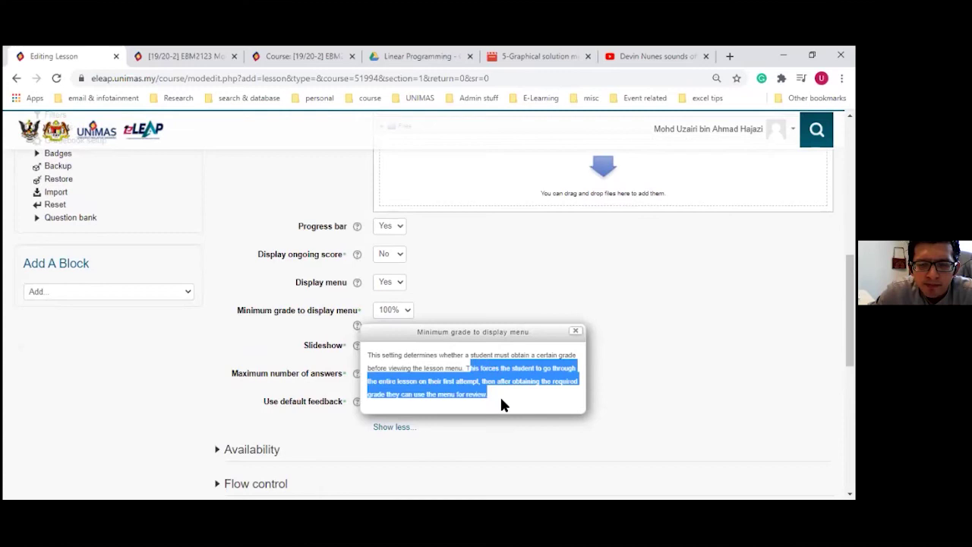
pyautogui.click(499, 395)
pyautogui.click(576, 332)
# Step: Set the minimum grade to display the menu back to 0%
pyautogui.click(409, 319)
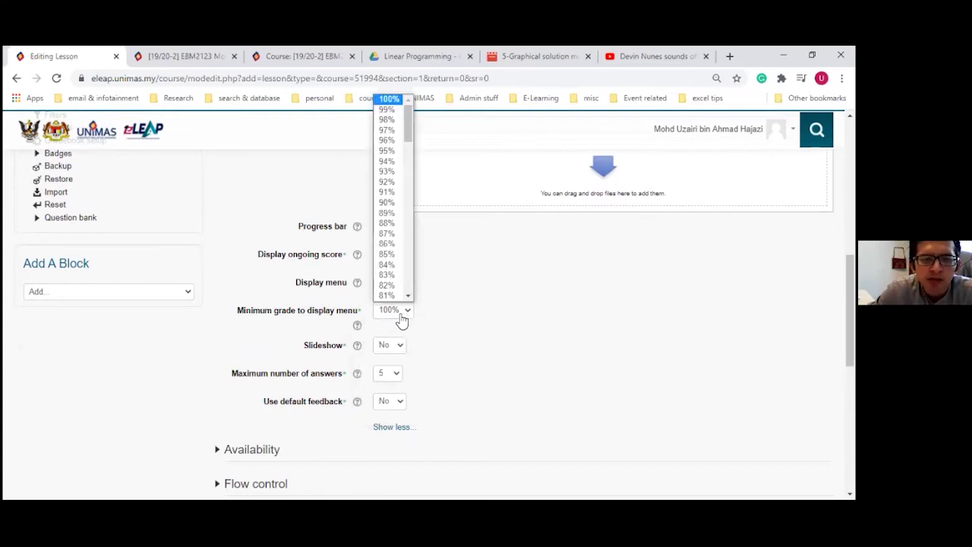
pyautogui.moveTo(408, 135); pyautogui.dragTo(412, 311)
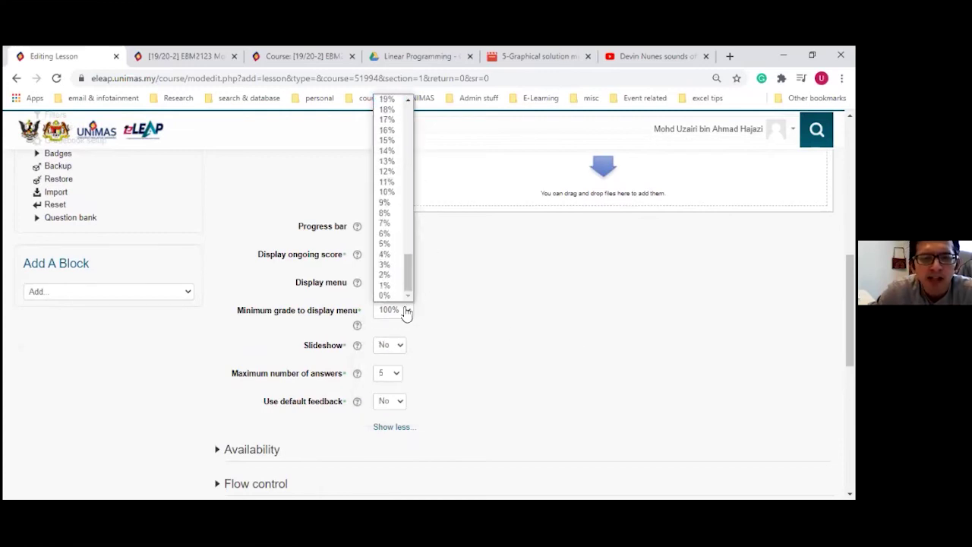
pyautogui.click(395, 296)
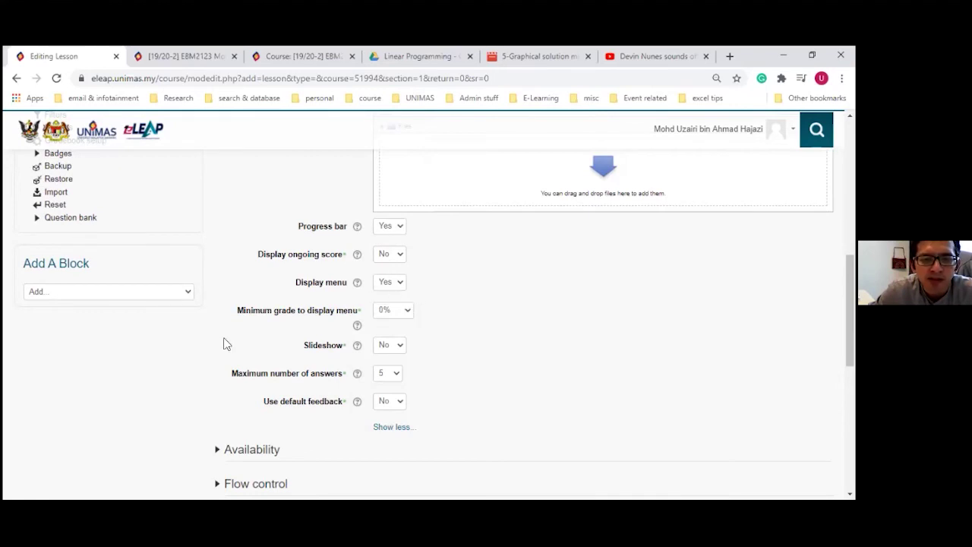
# Step: Read the help for the Slideshow setting and view the choices for the maximum number of answers
pyautogui.scroll(-1, 224, 345)
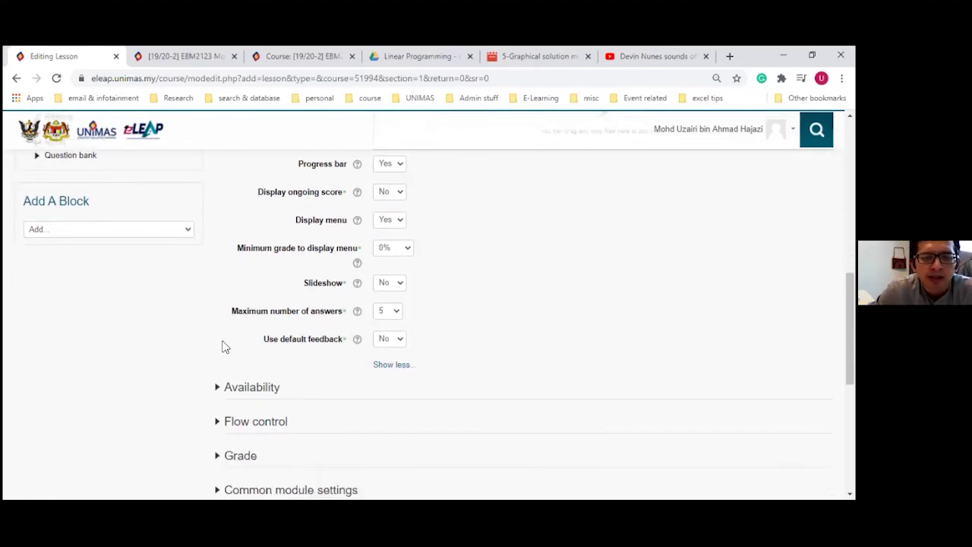
pyautogui.click(357, 283)
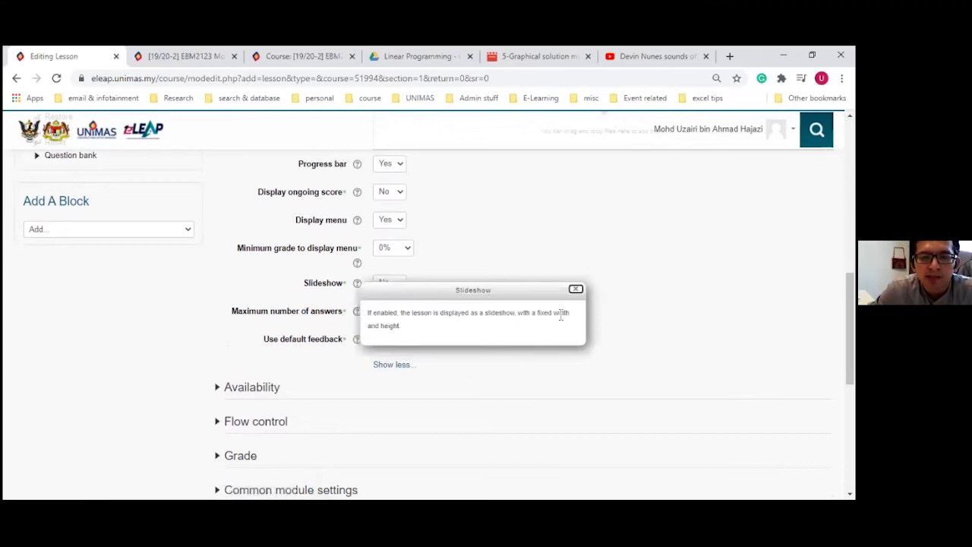
pyautogui.click(575, 289)
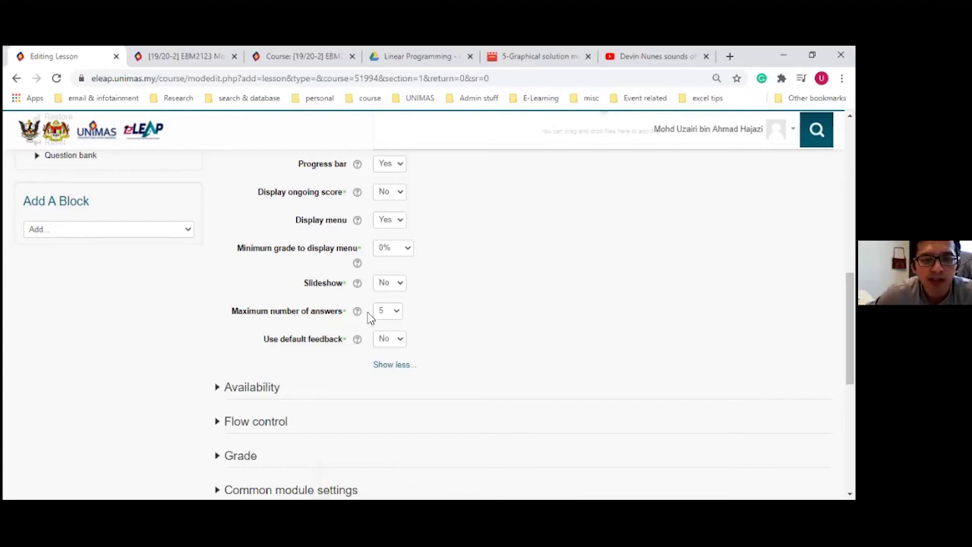
pyautogui.click(395, 313)
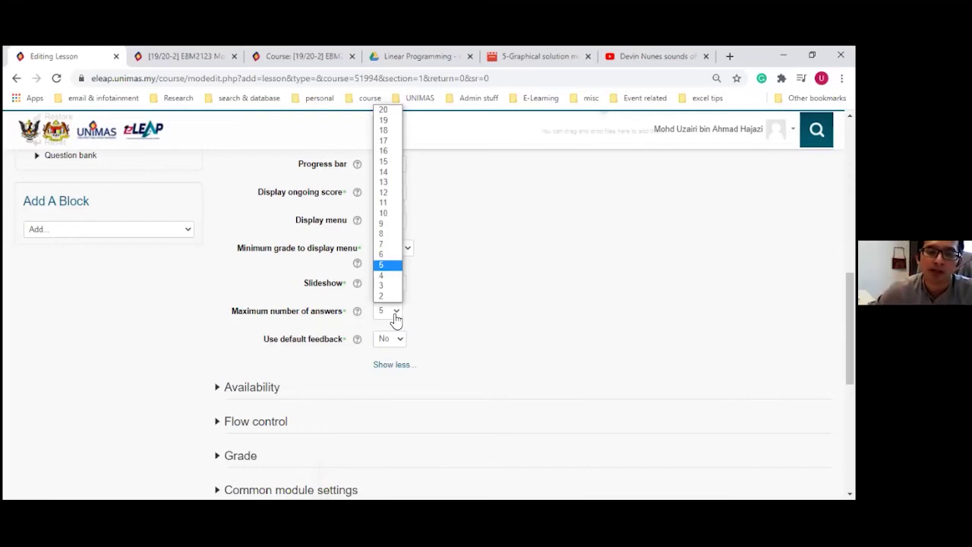
pyautogui.click(433, 327)
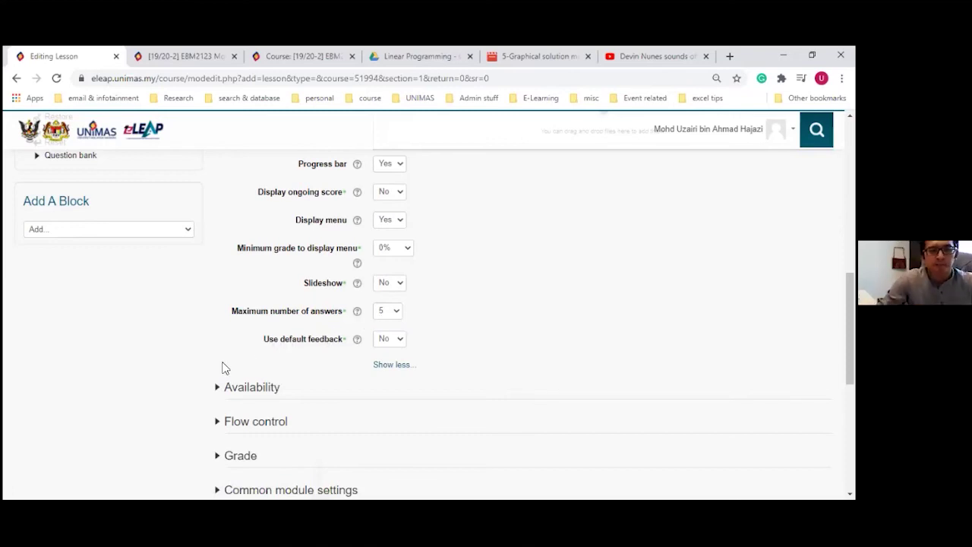
# Step: Expand the Availability settings and review the available-from date, deadline, time limit and password options
pyautogui.scroll(2, 222, 368)
pyautogui.scroll(-4, 222, 368)
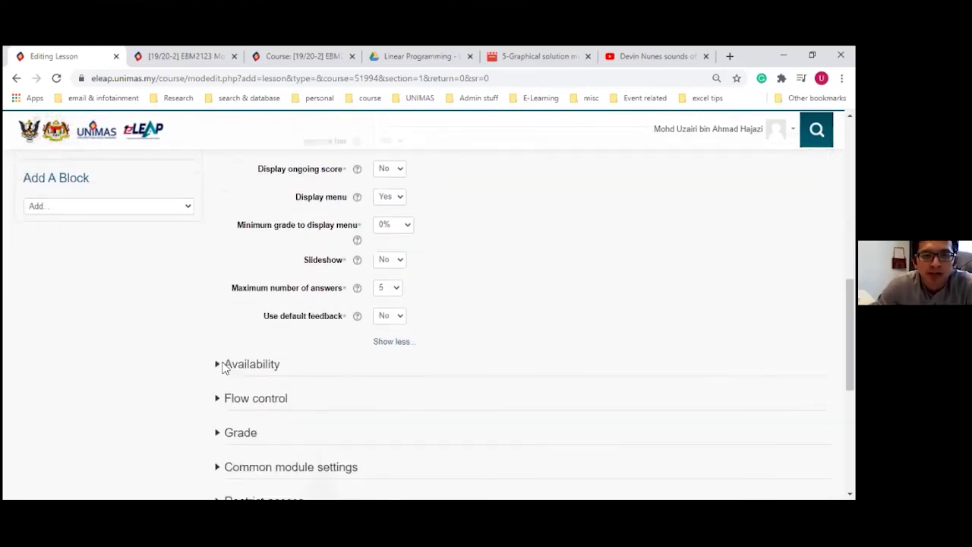
pyautogui.click(221, 269)
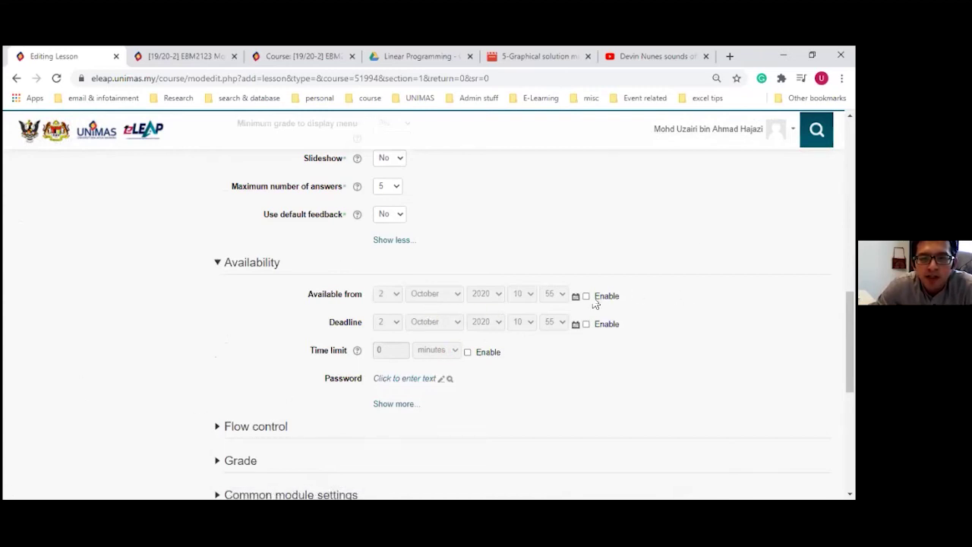
pyautogui.scroll(-1, 241, 379)
pyautogui.scroll(1, 243, 379)
pyautogui.scroll(2, 243, 380)
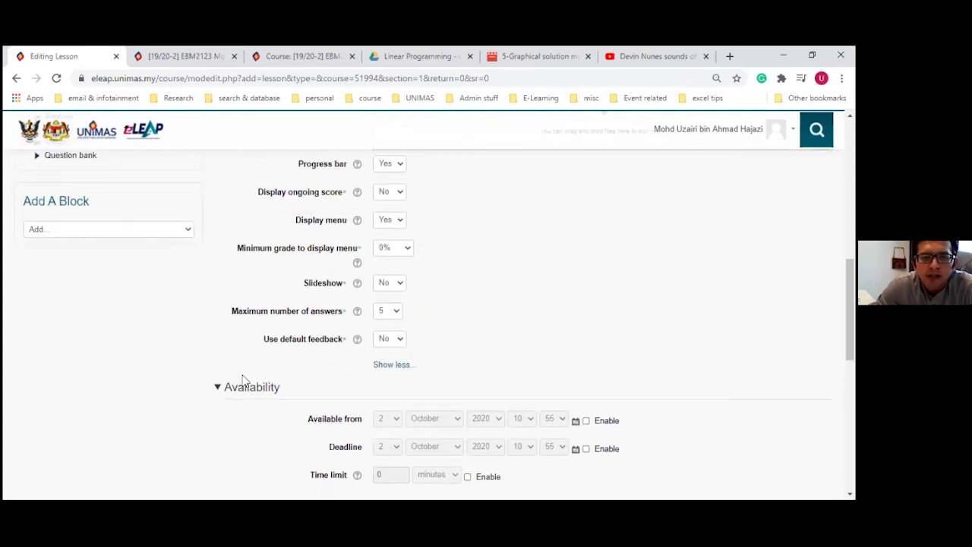
# Step: Read the help text for the Use default feedback setting, then close it
pyautogui.click(387, 345)
pyautogui.click(503, 331)
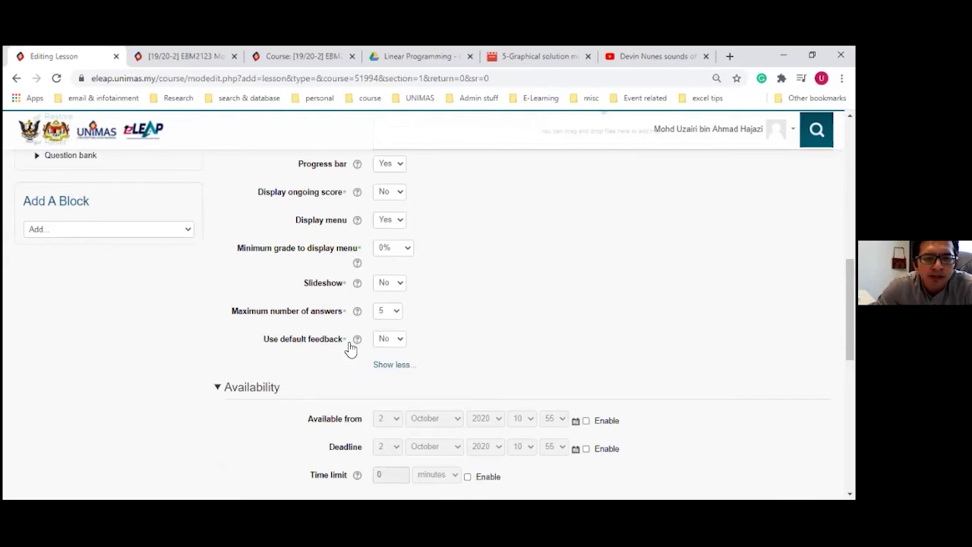
pyautogui.click(357, 342)
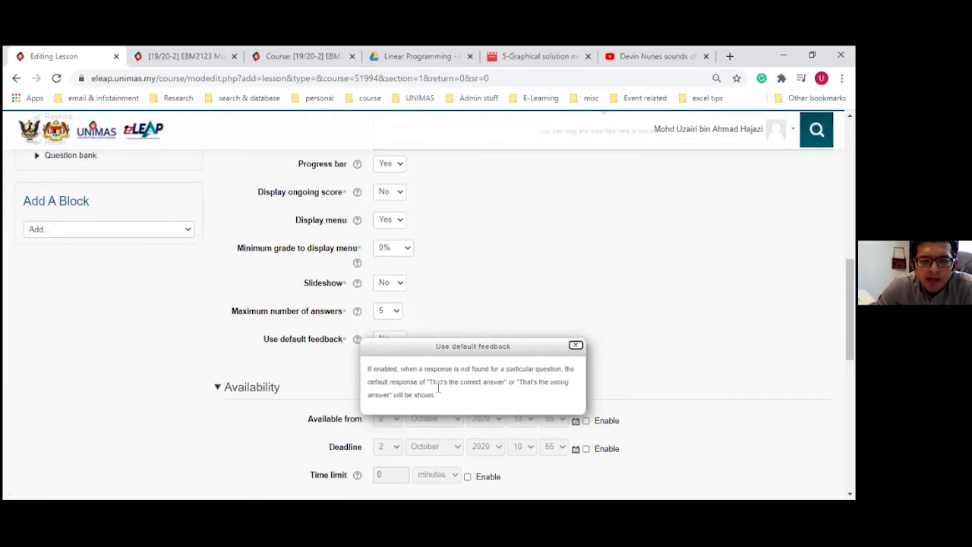
pyautogui.click(576, 346)
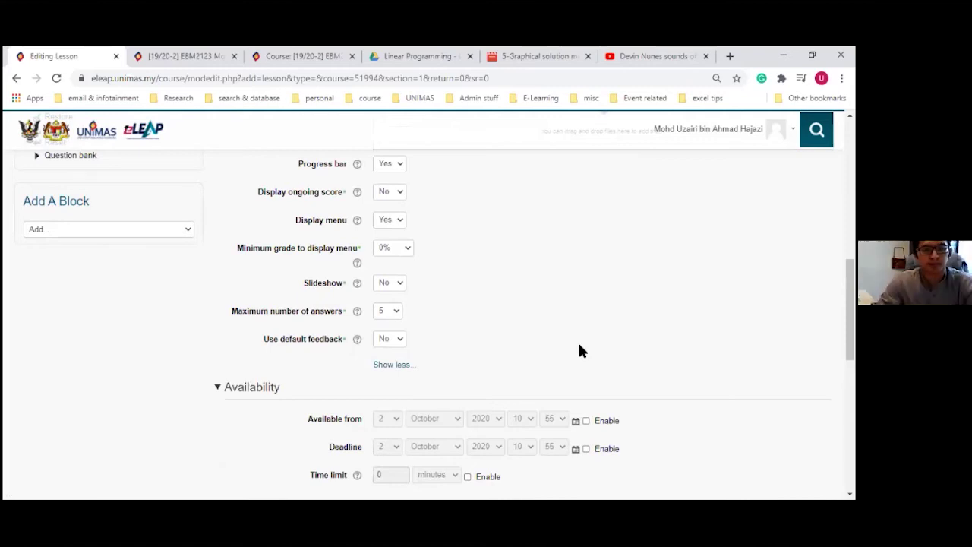
# Step: Enable the lesson's available-from date and set it to 14 October 2020
pyautogui.scroll(-2, 490, 349)
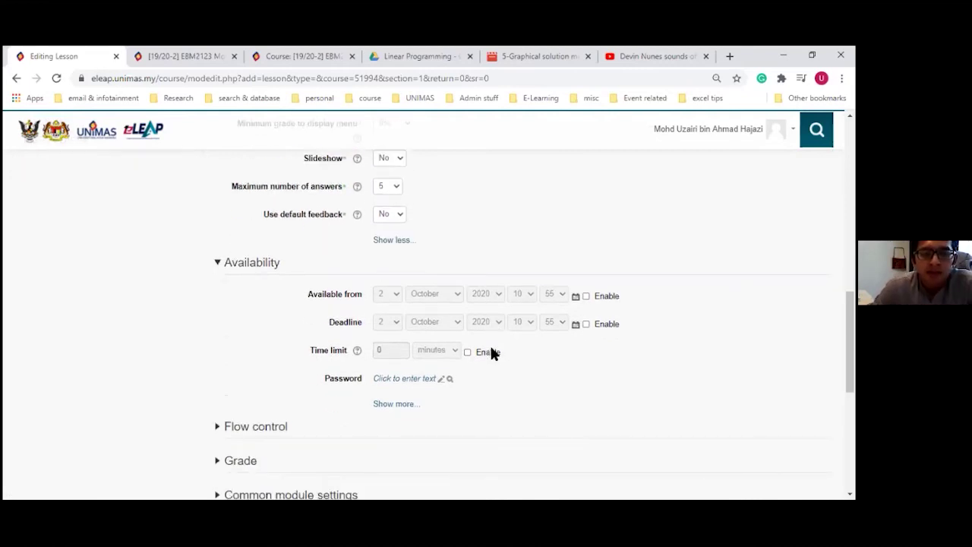
pyautogui.scroll(-1, 493, 354)
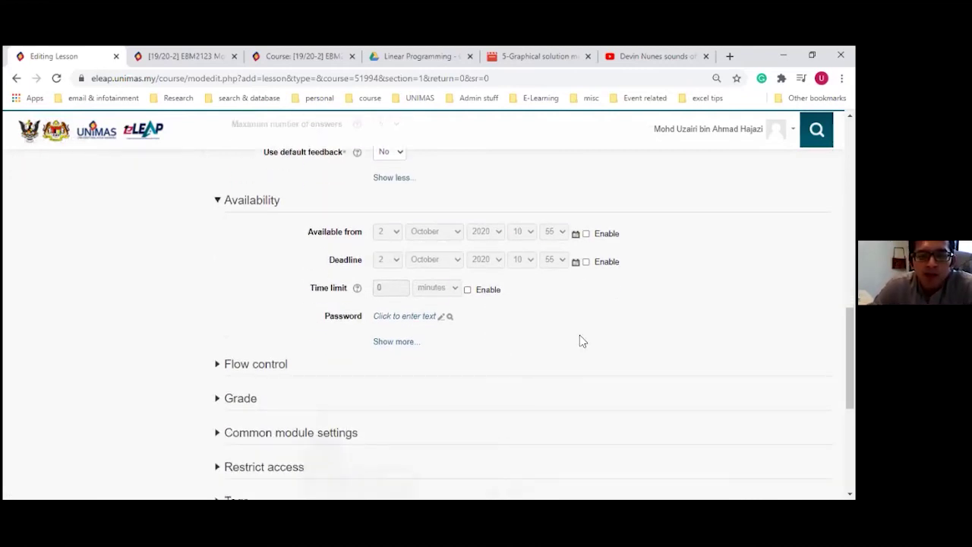
pyautogui.click(585, 235)
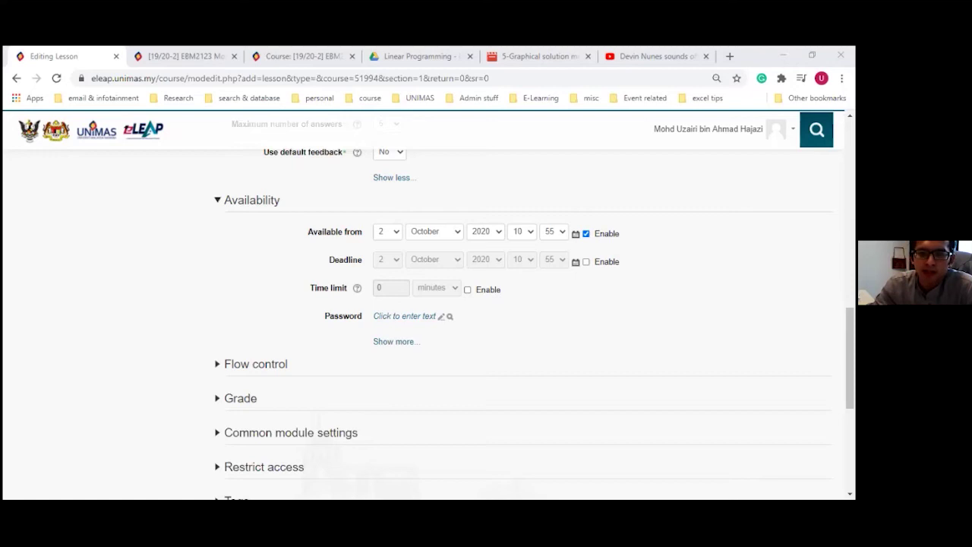
pyautogui.click(575, 235)
pyautogui.click(436, 190)
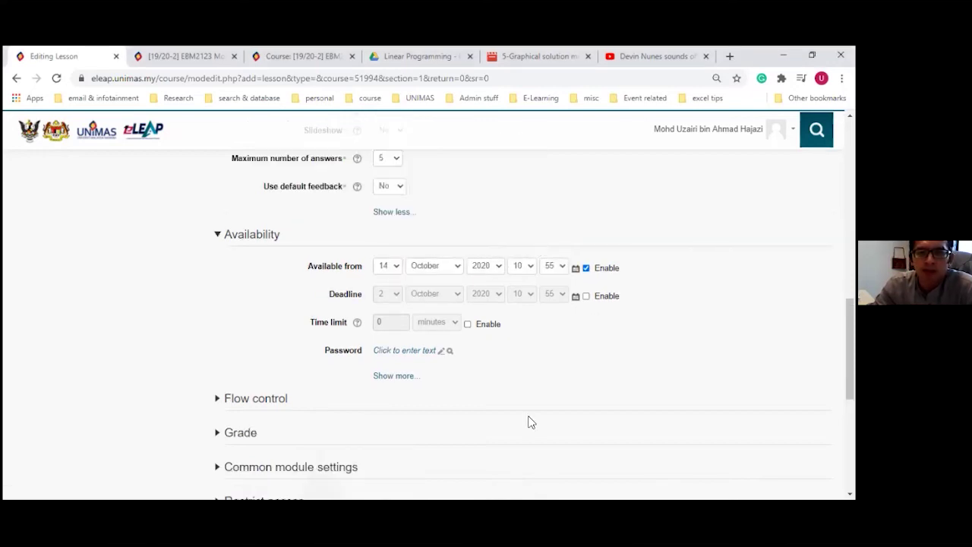
# Step: Set the available-from time to 08:00
pyautogui.scroll(2, 508, 433)
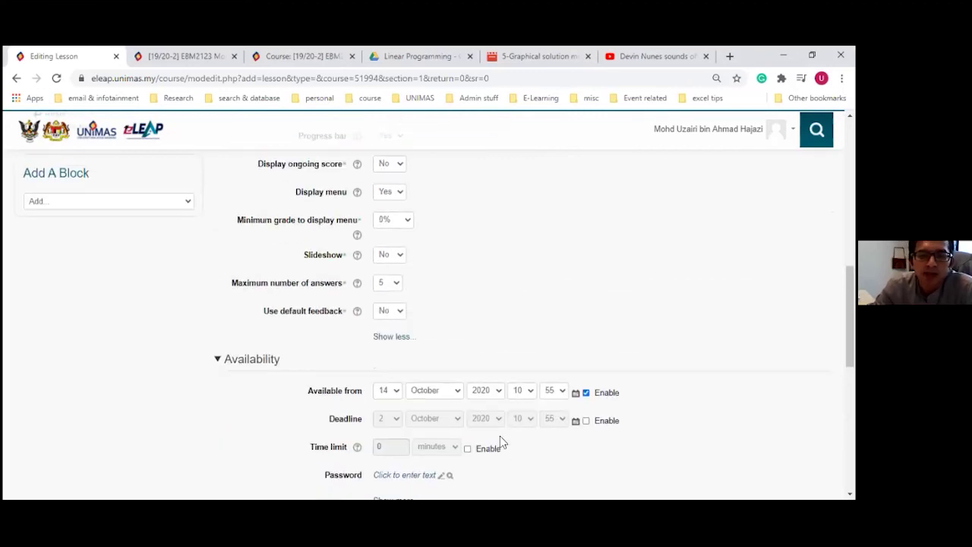
pyautogui.scroll(-1, 500, 441)
pyautogui.scroll(-1, 500, 441)
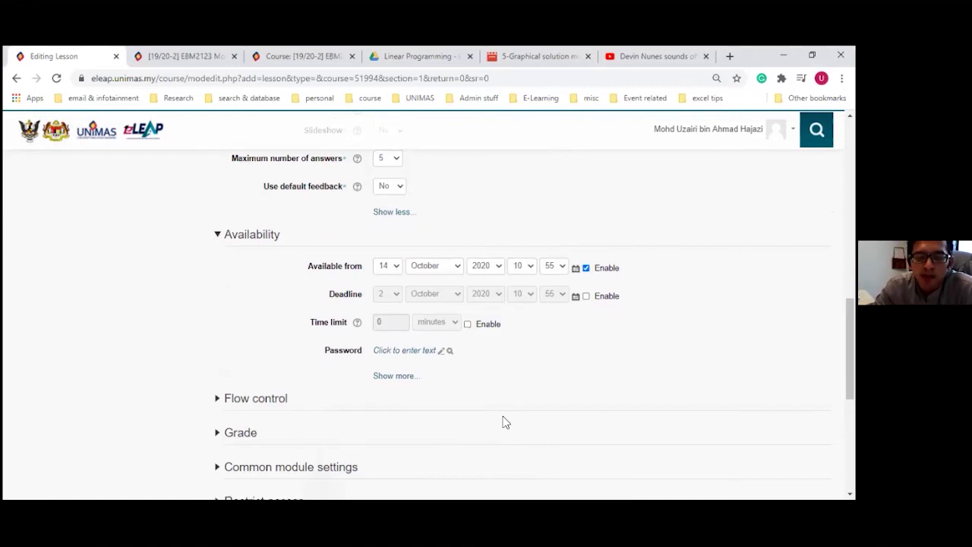
pyautogui.scroll(-1, 503, 421)
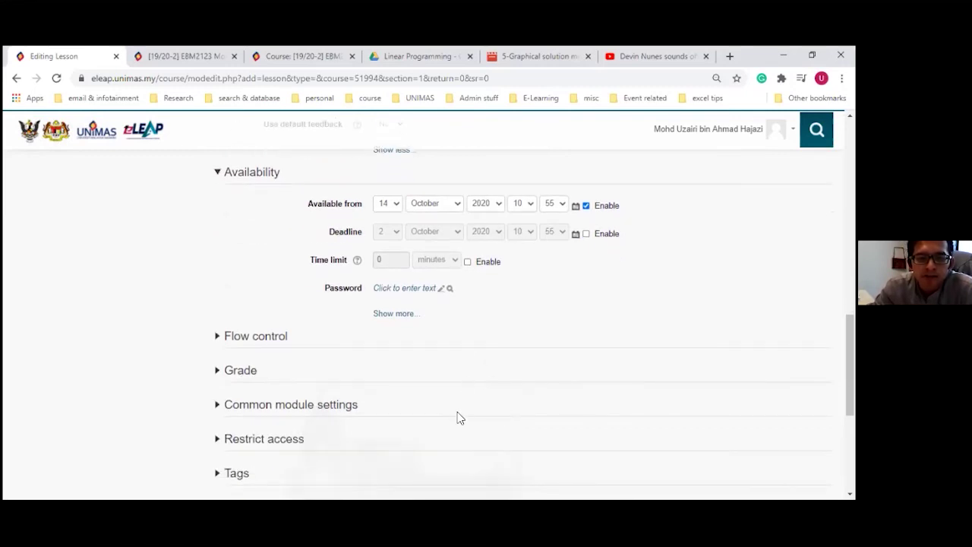
pyautogui.scroll(-1, 458, 417)
pyautogui.scroll(2, 458, 379)
pyautogui.click(520, 266)
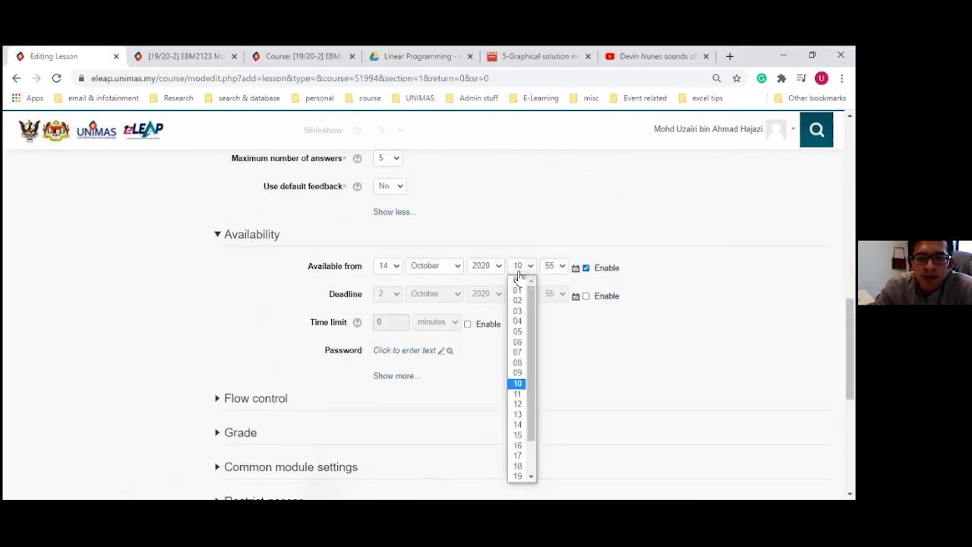
pyautogui.click(518, 364)
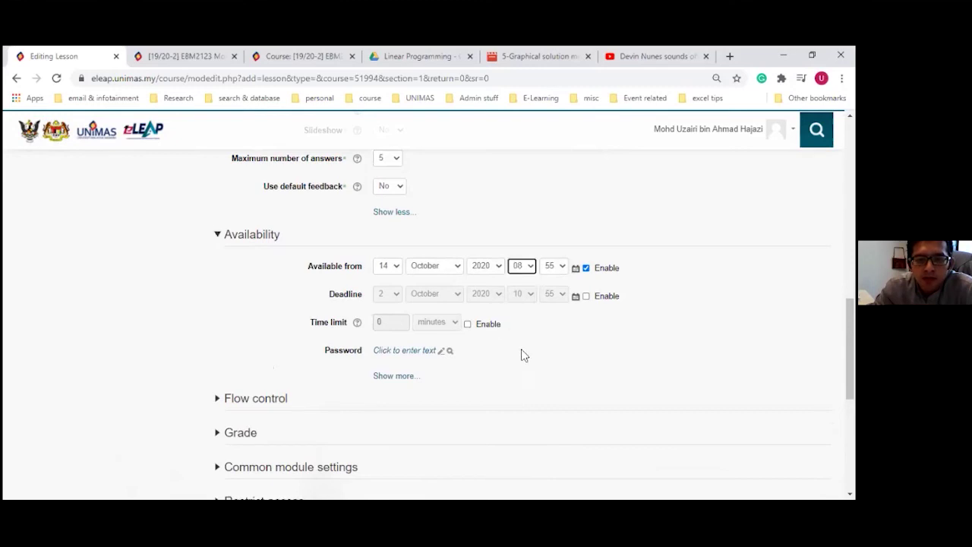
pyautogui.click(551, 266)
pyautogui.click(551, 280)
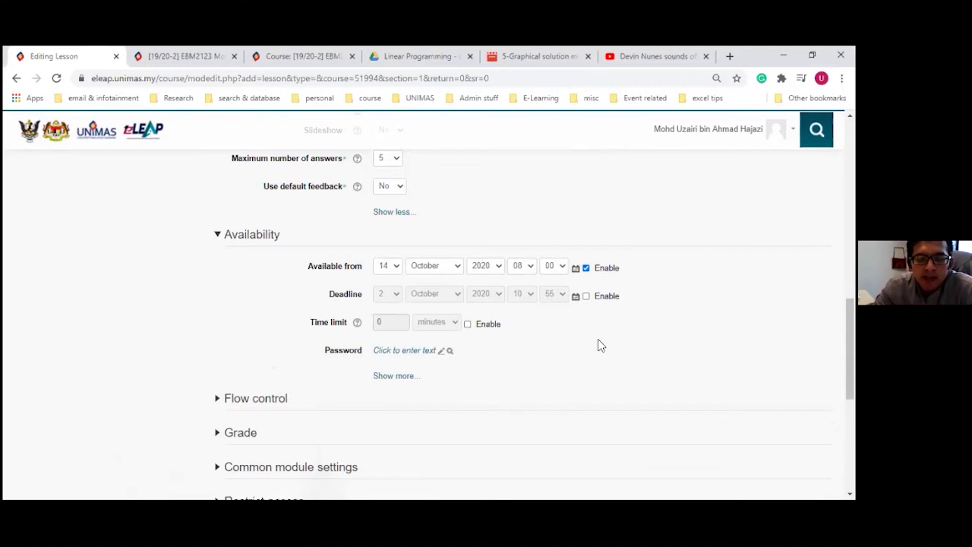
# Step: Show the additional availability options and check the password-protected lesson setting
pyautogui.scroll(-1, 601, 345)
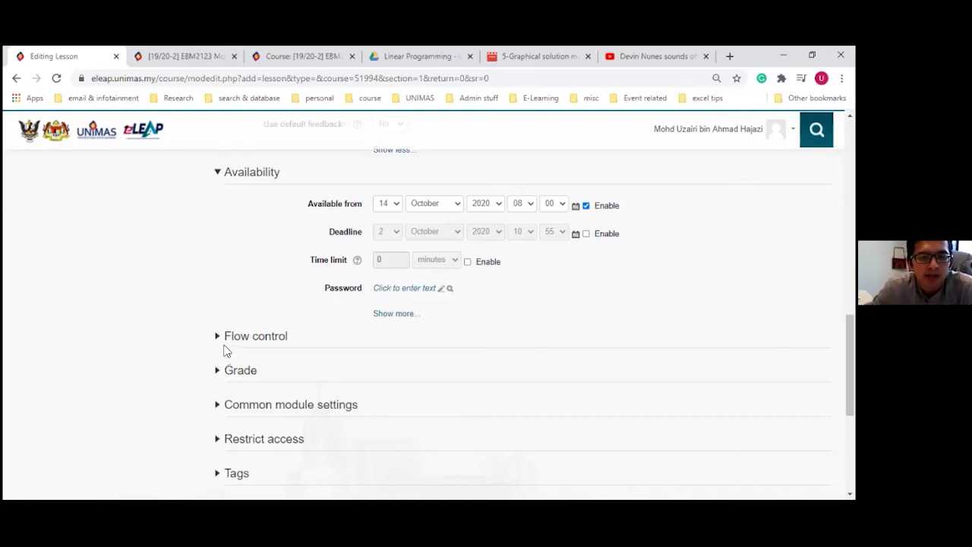
pyautogui.click(393, 314)
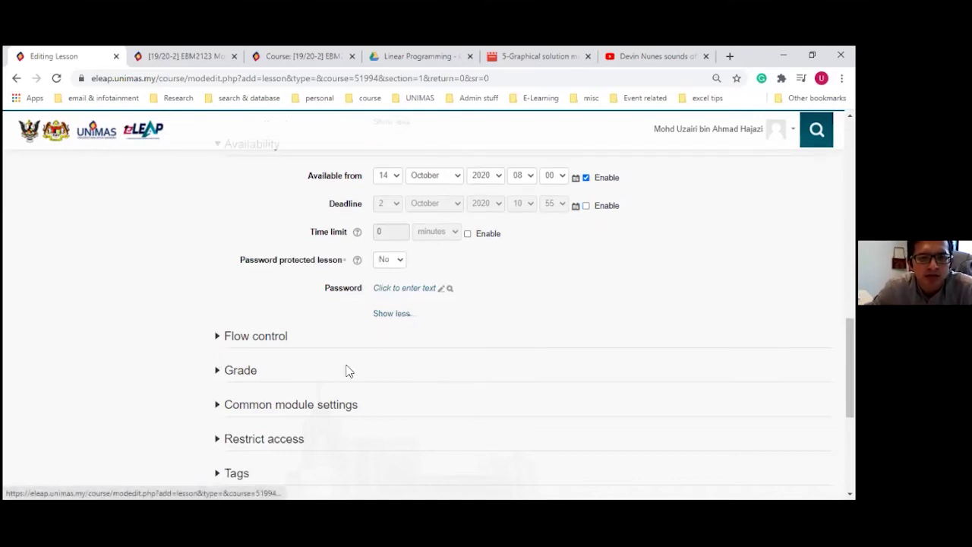
pyautogui.scroll(1, 343, 372)
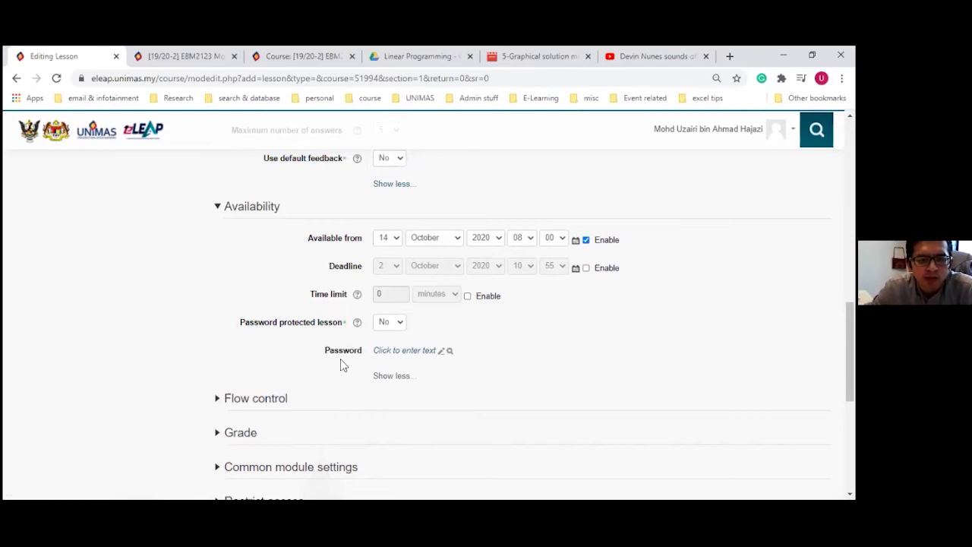
pyautogui.scroll(-1, 162, 443)
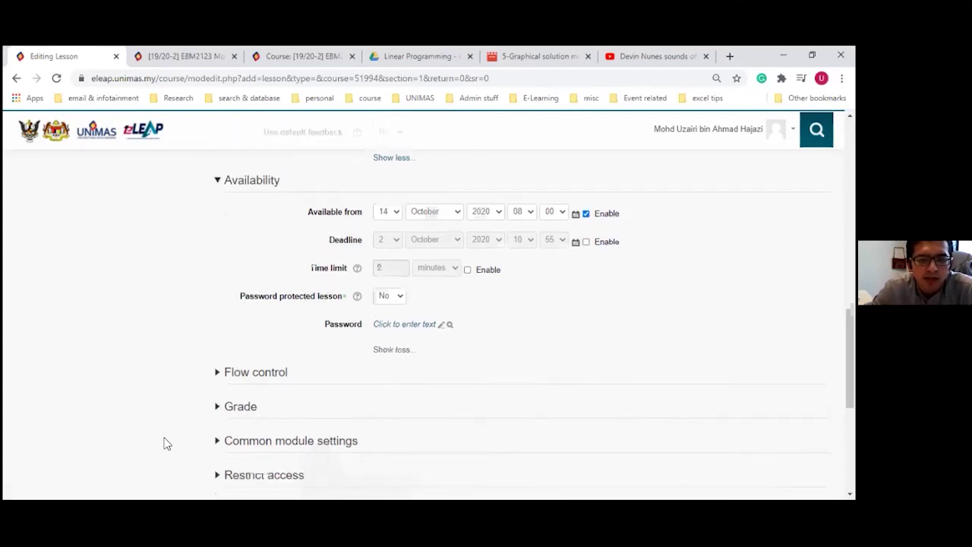
pyautogui.scroll(1, 162, 443)
# Step: Expand the Flow control settings in full and read the help for Allow student review
pyautogui.scroll(-2, 167, 426)
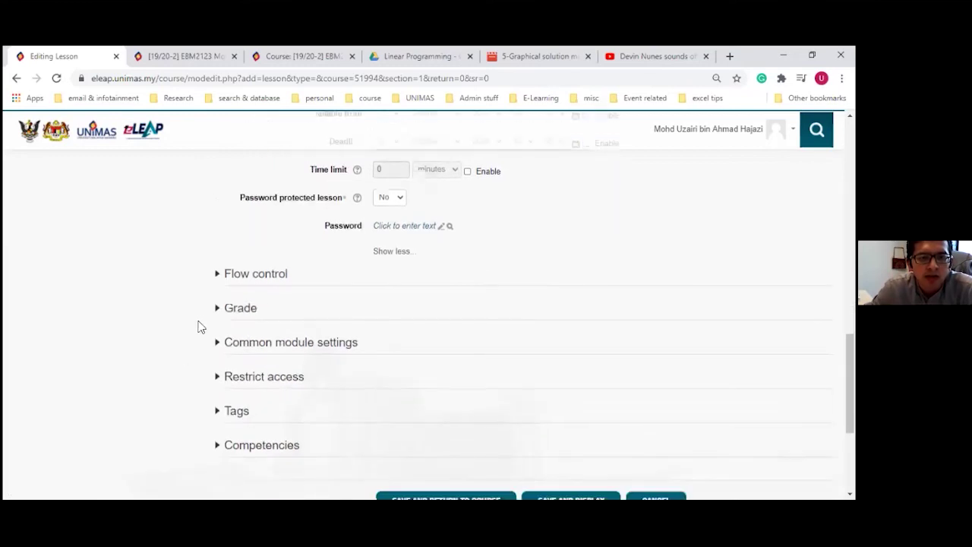
pyautogui.click(218, 278)
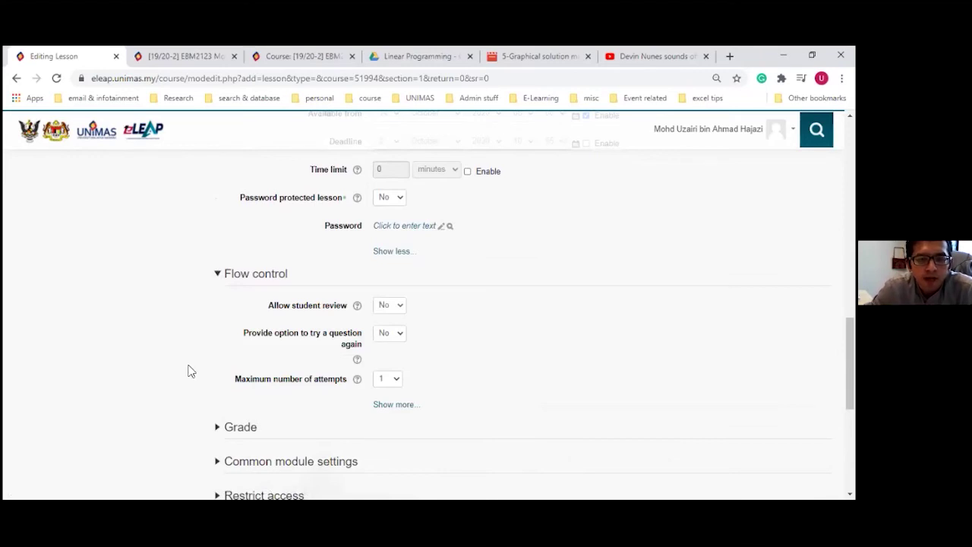
pyautogui.click(400, 405)
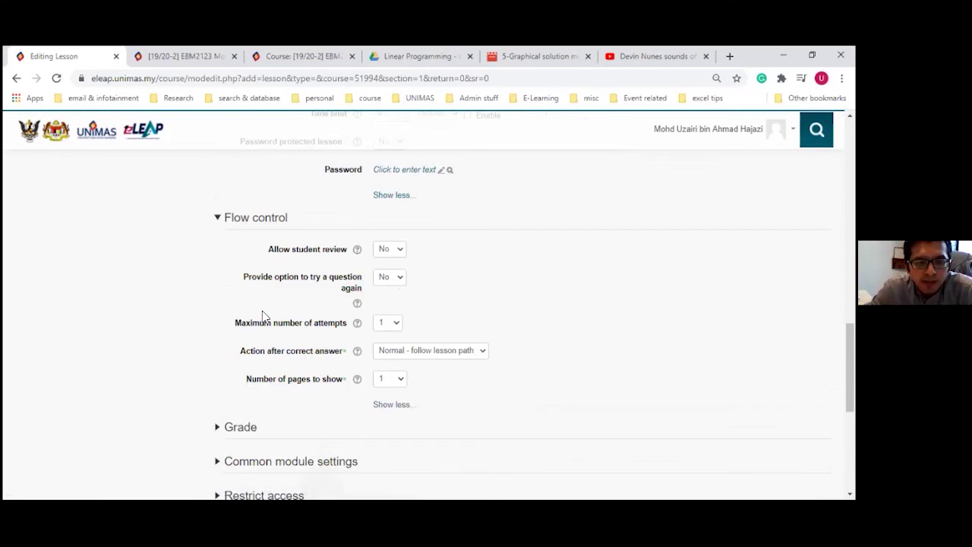
pyautogui.click(357, 250)
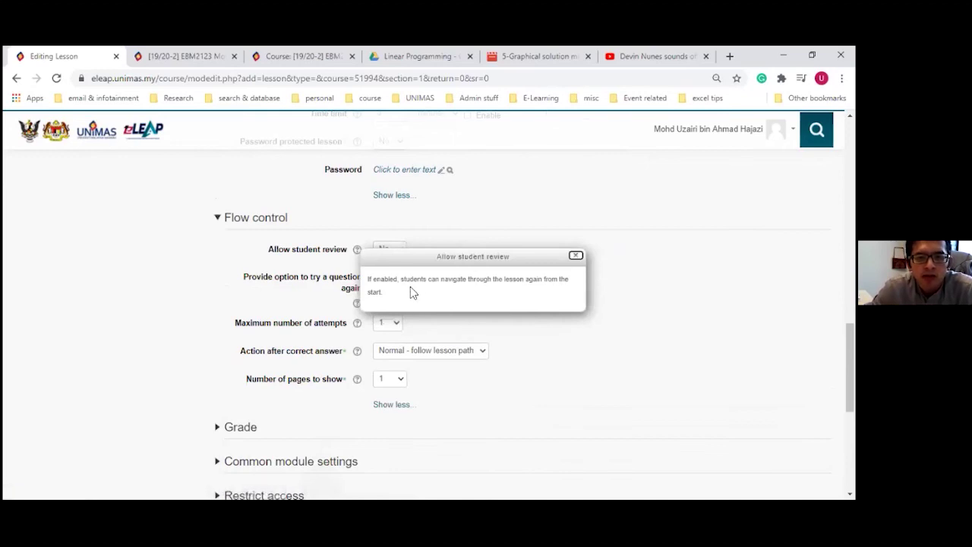
pyautogui.click(575, 259)
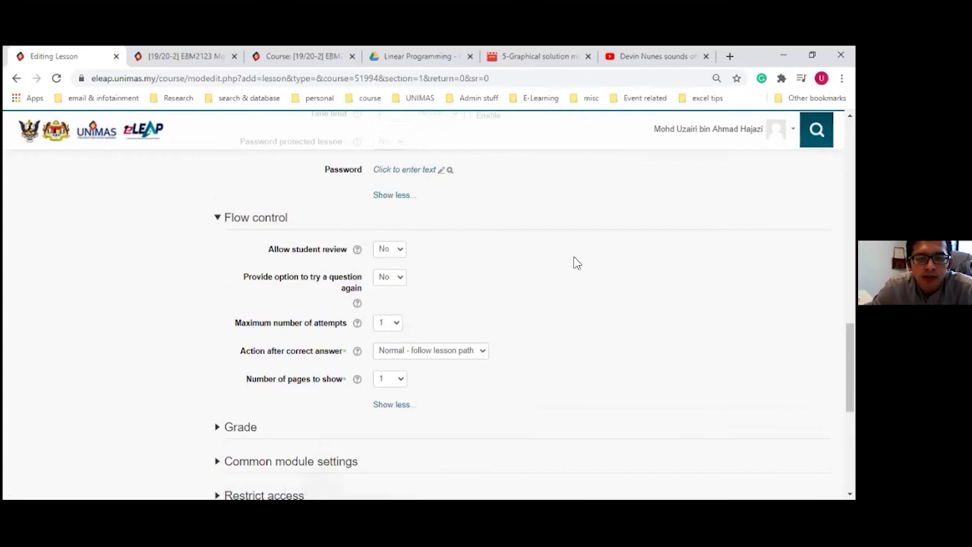
# Step: Set Allow student review to Yes and reread its help text
pyautogui.click(400, 260)
pyautogui.click(394, 275)
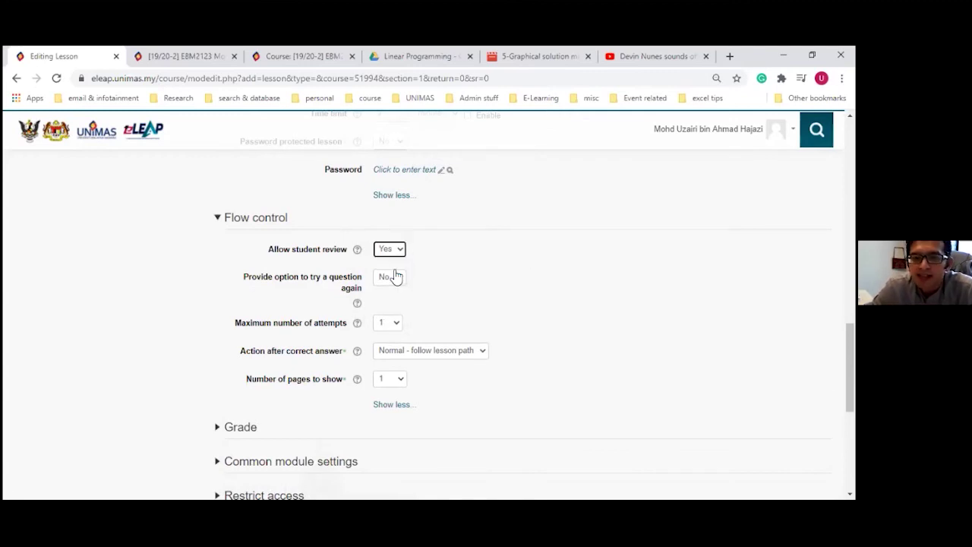
pyautogui.click(357, 250)
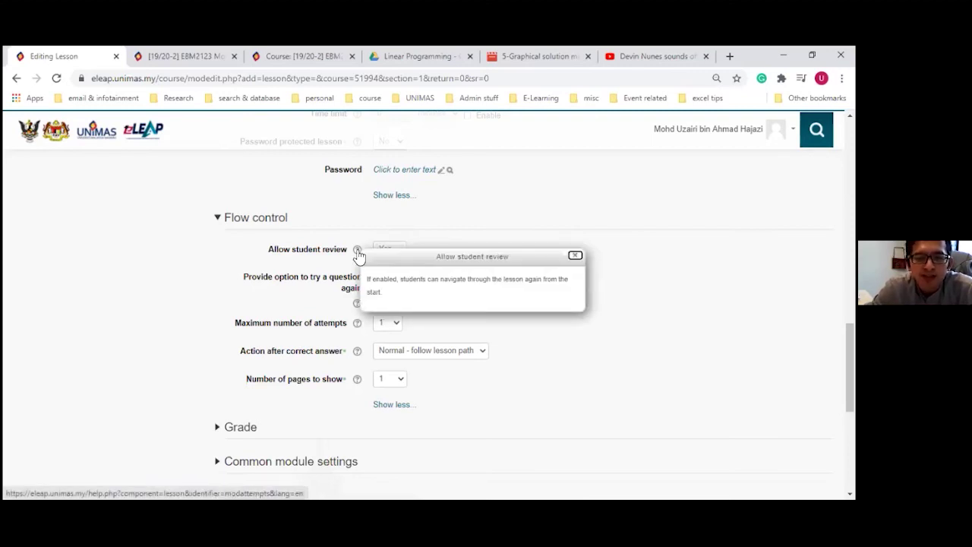
pyautogui.click(575, 256)
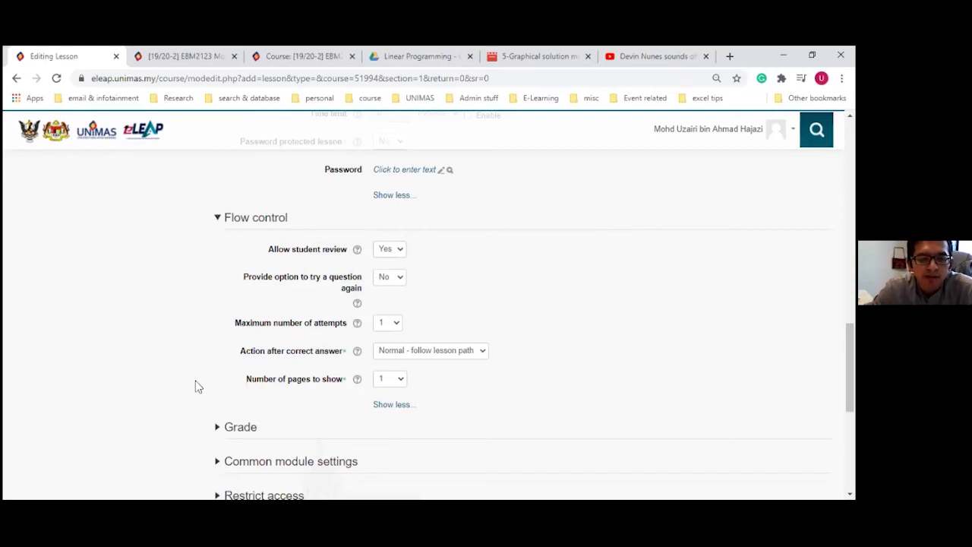
# Step: Review the question retry, maximum attempts, correct-answer action and number of pages settings under Flow control
pyautogui.scroll(-1, 195, 387)
pyautogui.scroll(-1, 336, 296)
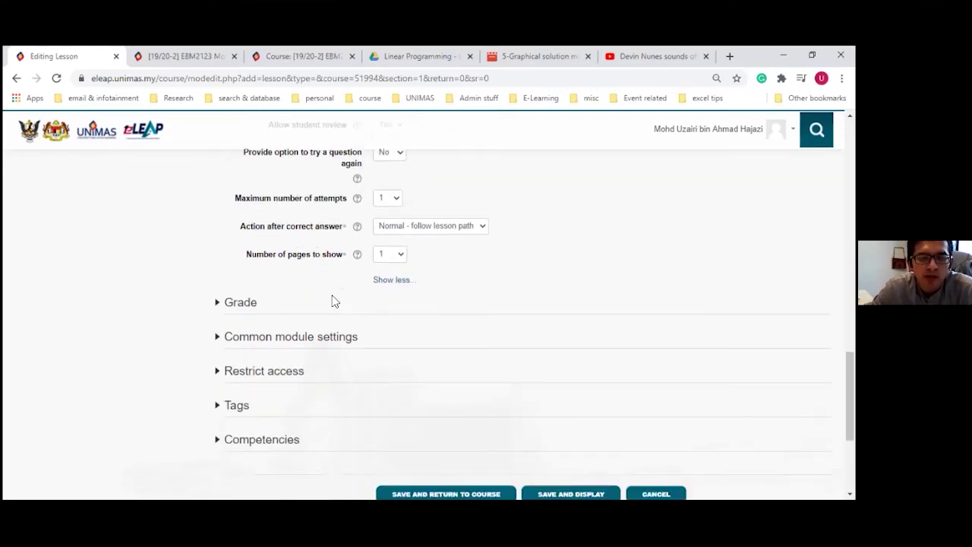
pyautogui.scroll(2, 332, 301)
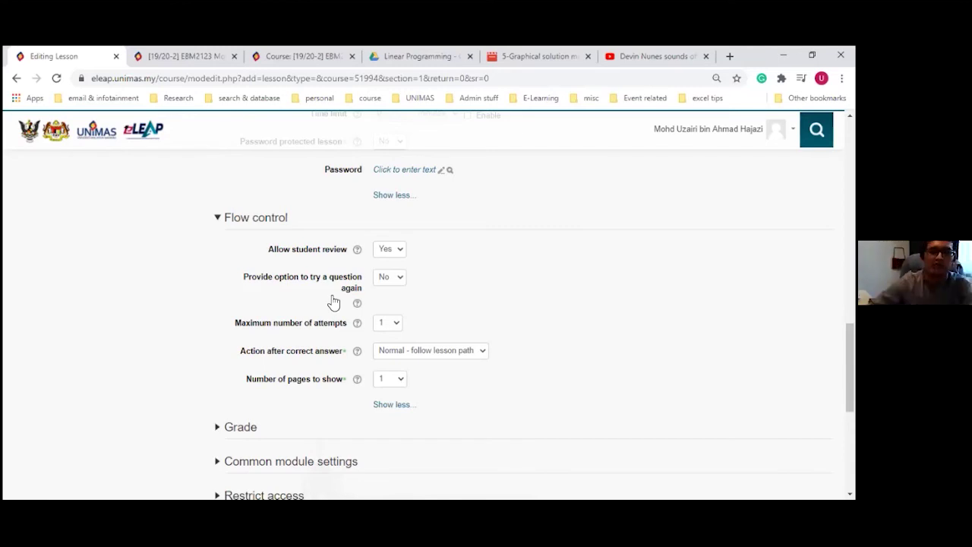
pyautogui.scroll(-3, 334, 302)
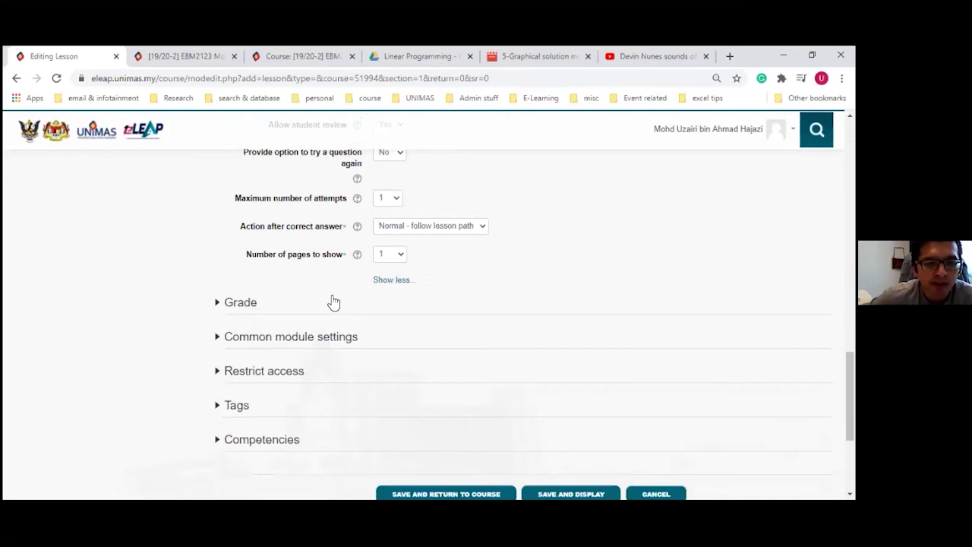
pyautogui.scroll(1, 258, 337)
pyautogui.scroll(-1, 259, 336)
pyautogui.scroll(2, 258, 340)
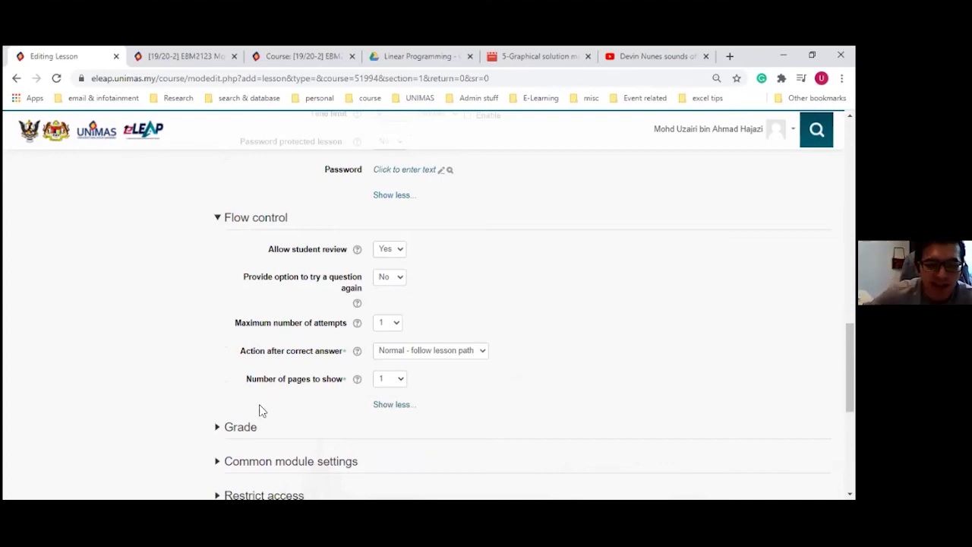
# Step: Expand the Grade settings and examine the grade type and maximum grade
pyautogui.scroll(-1, 260, 405)
pyautogui.click(218, 368)
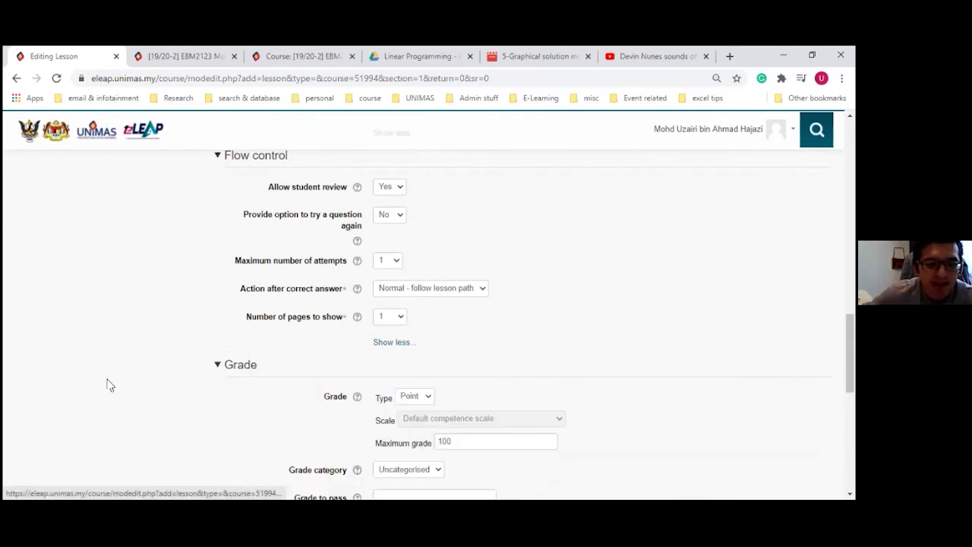
pyautogui.scroll(-2, 107, 385)
pyautogui.scroll(-1, 107, 385)
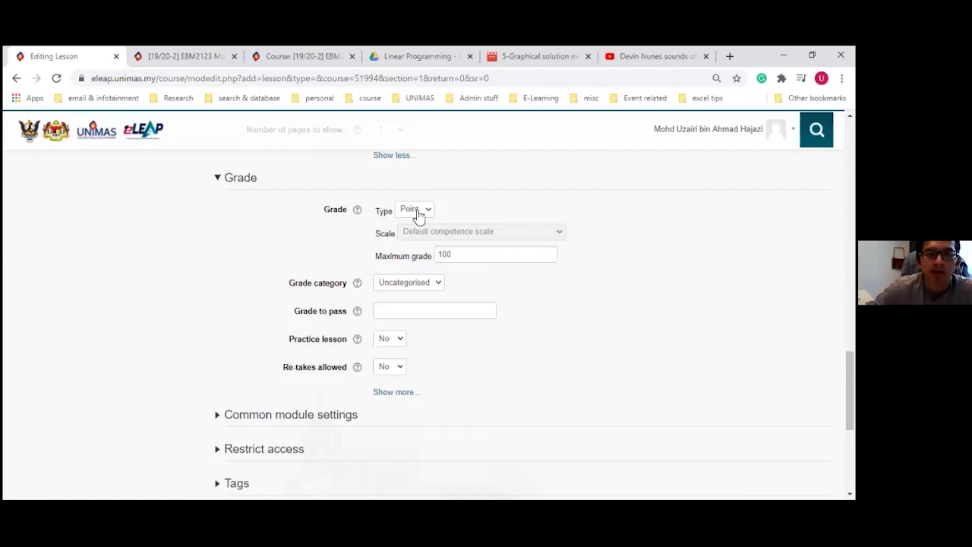
pyautogui.doubleClick(436, 261)
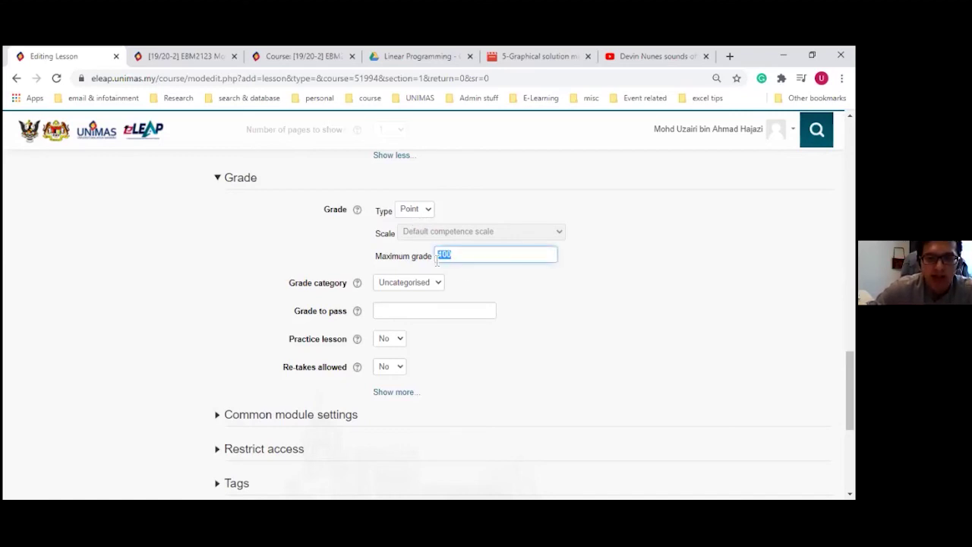
pyautogui.click(267, 276)
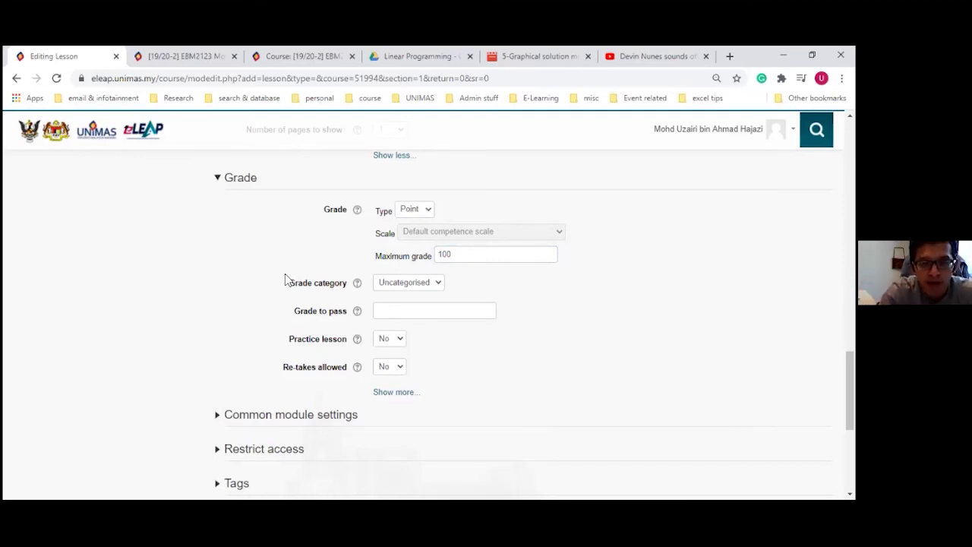
# Step: Set the maximum grade to 5 and show the additional grade options
pyautogui.moveTo(463, 259); pyautogui.dragTo(417, 261)
pyautogui.write('5')
pyautogui.click(213, 270)
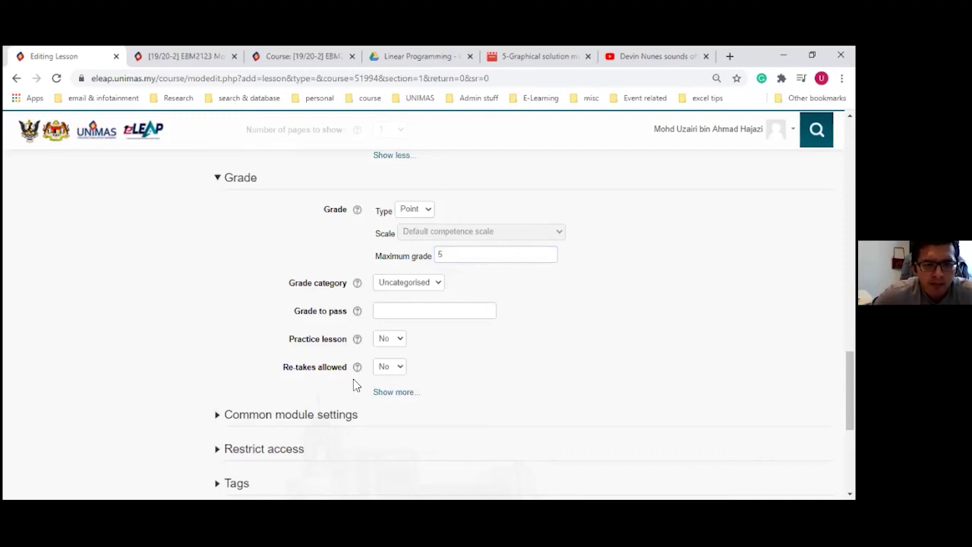
pyautogui.click(388, 392)
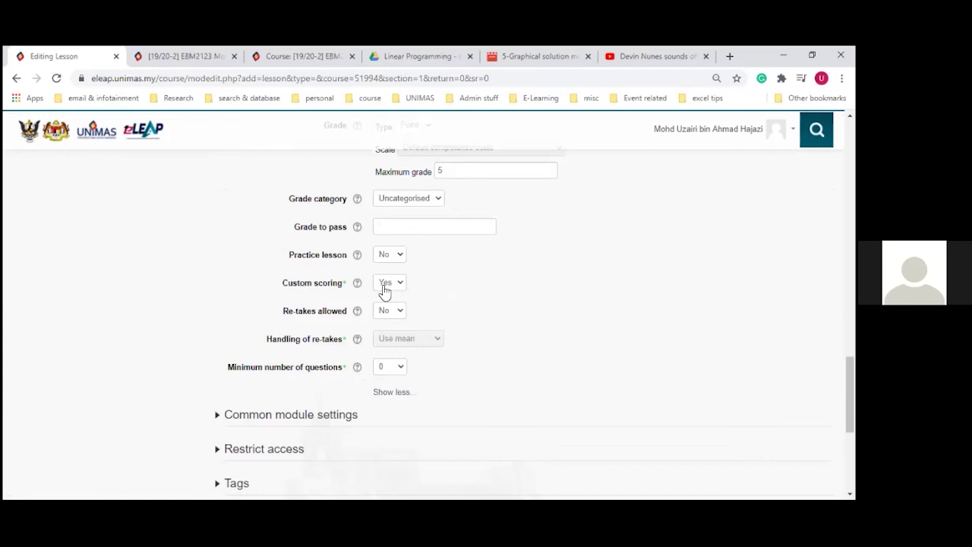
# Step: Reread the help text for Allow student review under Flow control and check its Yes/No choice, leaving it at Yes
pyautogui.scroll(1, 452, 334)
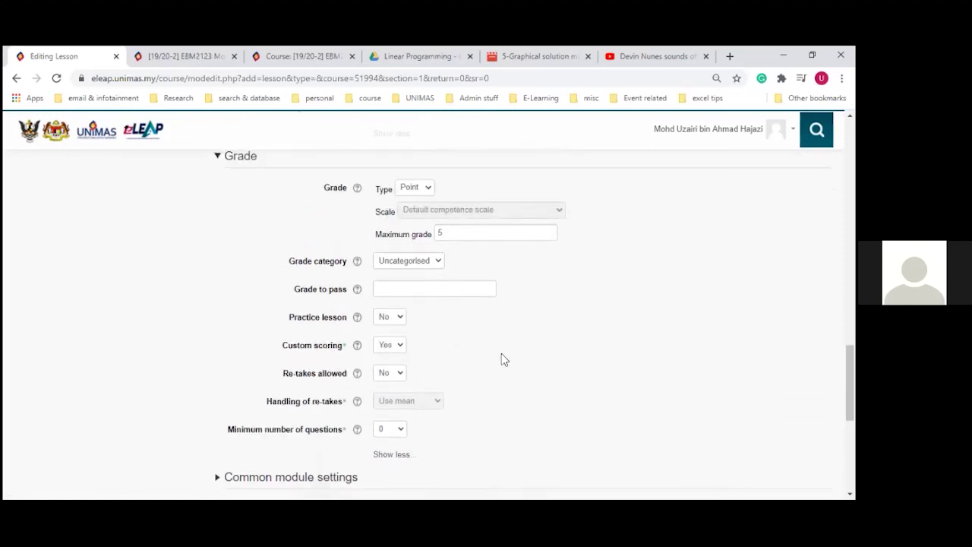
pyautogui.scroll(-1, 503, 358)
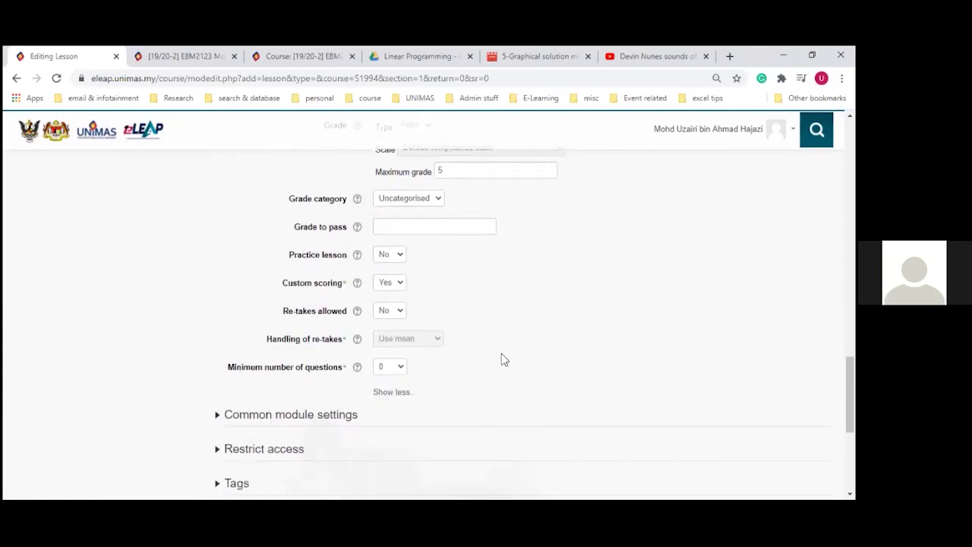
pyautogui.scroll(5, 501, 359)
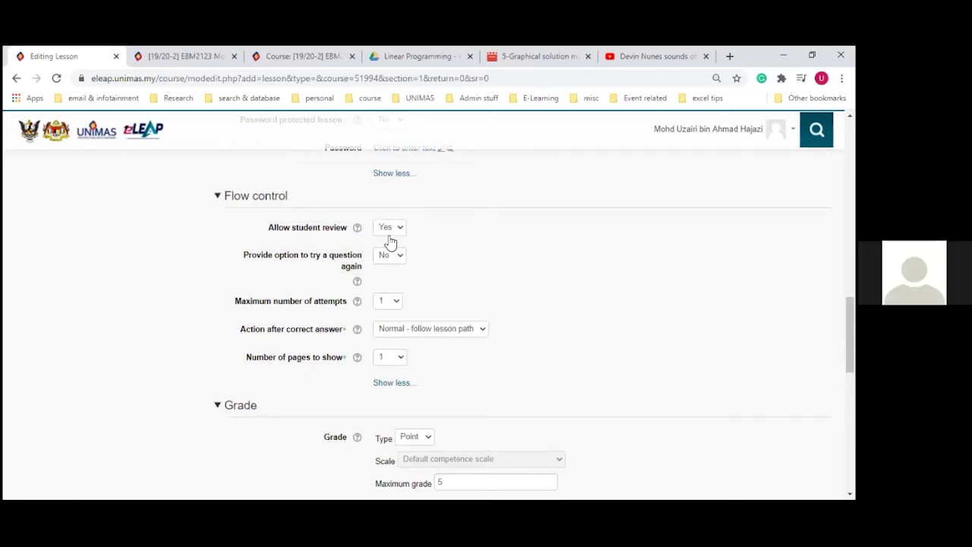
pyautogui.click(357, 228)
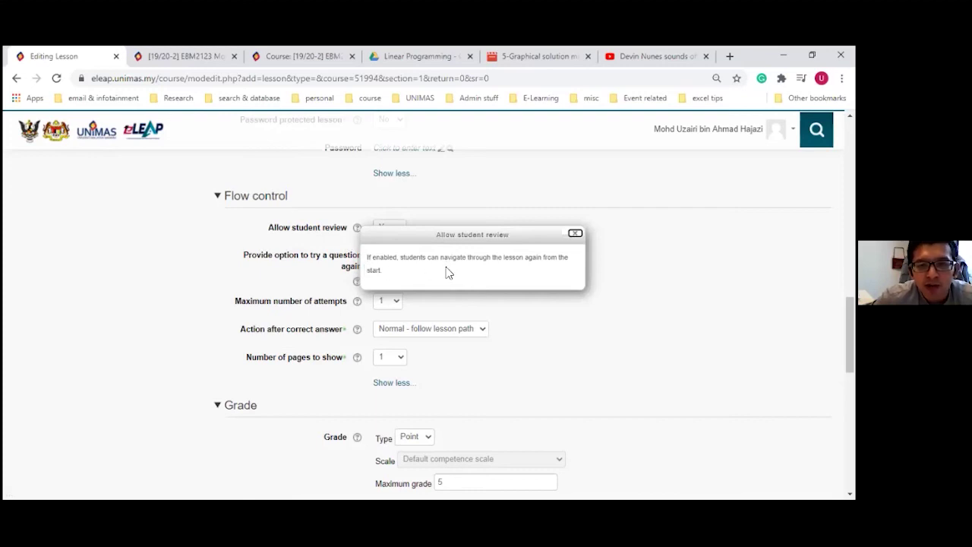
pyautogui.click(575, 234)
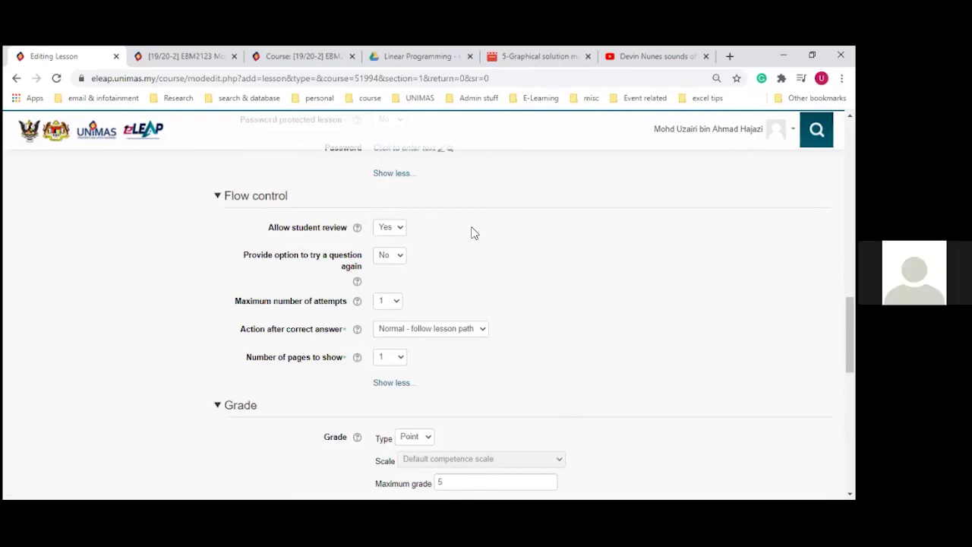
pyautogui.click(400, 228)
pyautogui.click(423, 236)
# Step: Try a maximum grade of 2 in the Grade settings and restore it to 5
pyautogui.scroll(-3, 422, 230)
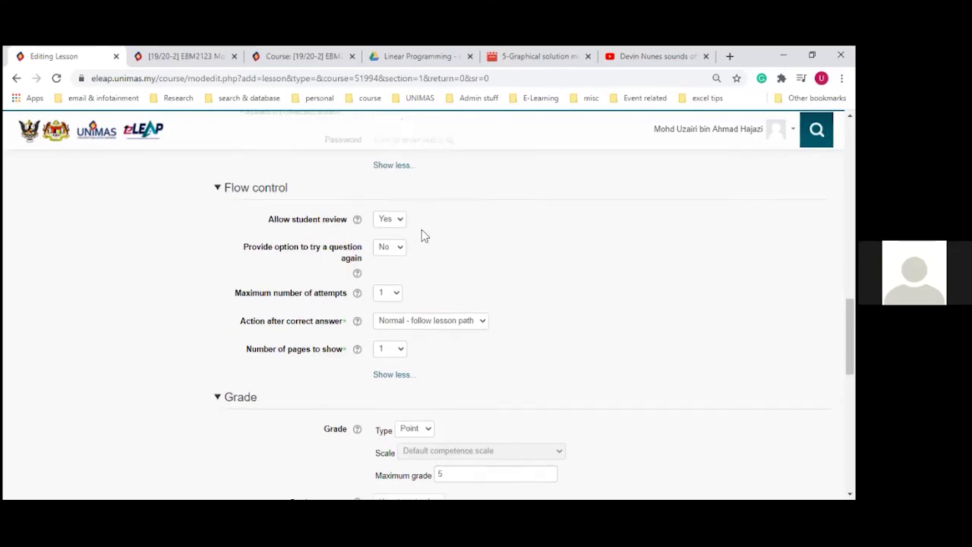
pyautogui.scroll(-1, 240, 283)
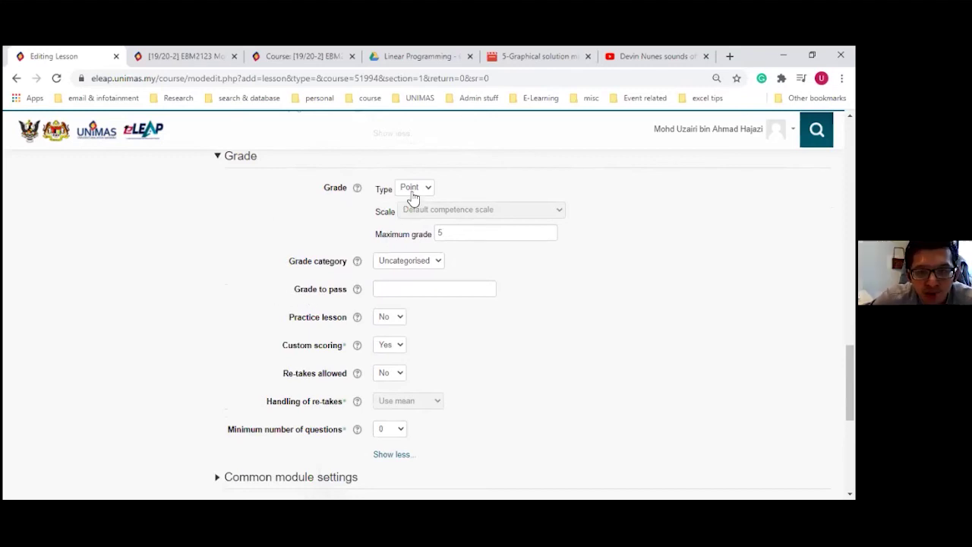
pyautogui.click(448, 232)
pyautogui.press('BackSpace')
pyautogui.write('2')
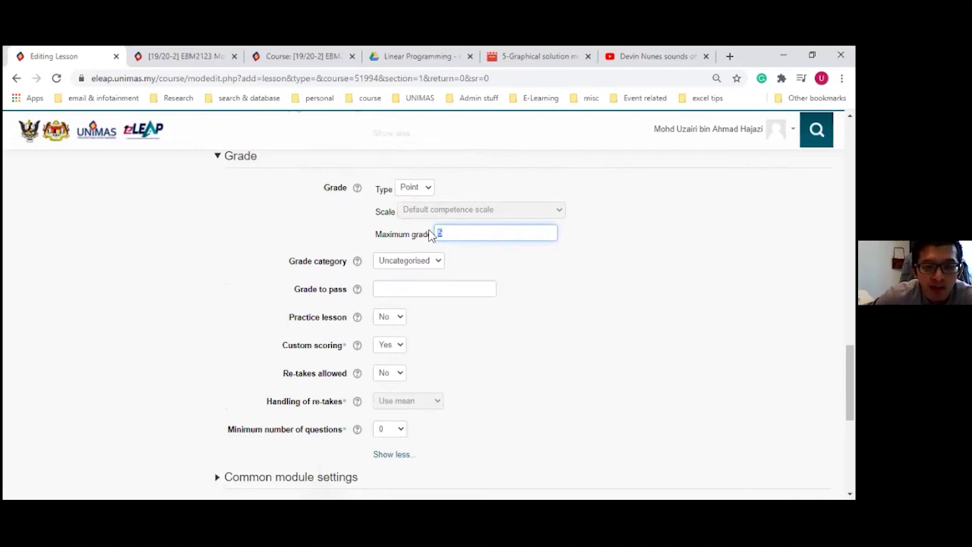
pyautogui.write('5')
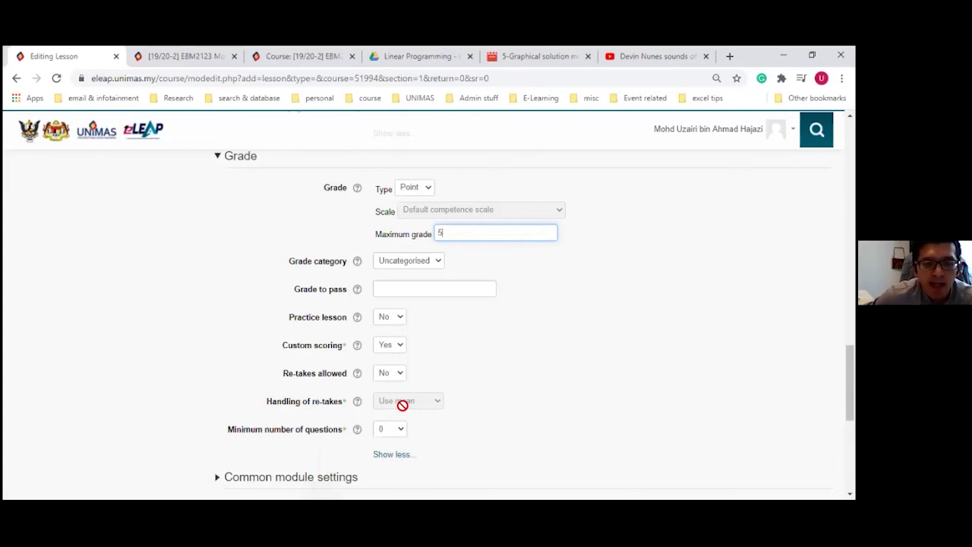
# Step: Try allowing re-takes, examine the options for handling re-takes, and set Re-takes allowed back to No
pyautogui.click(389, 373)
pyautogui.click(386, 396)
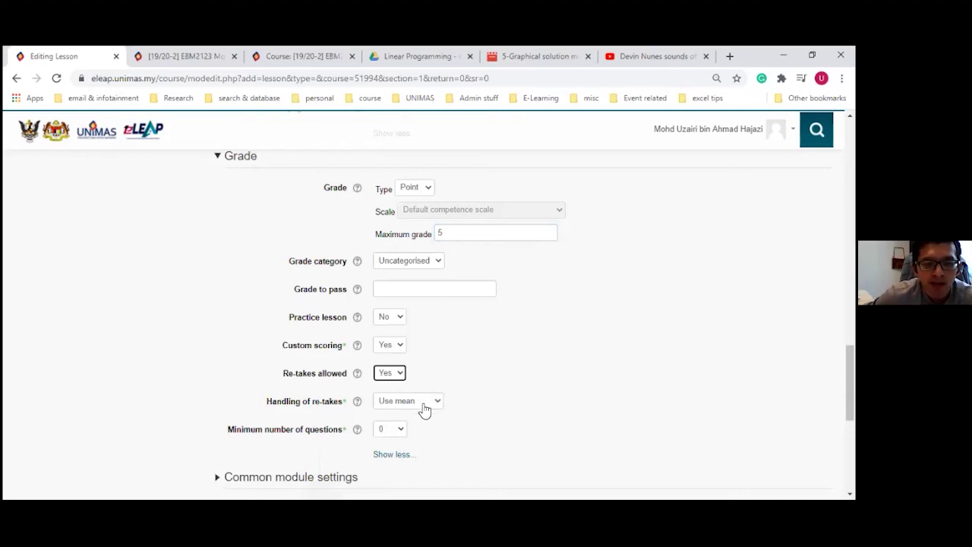
pyautogui.click(425, 402)
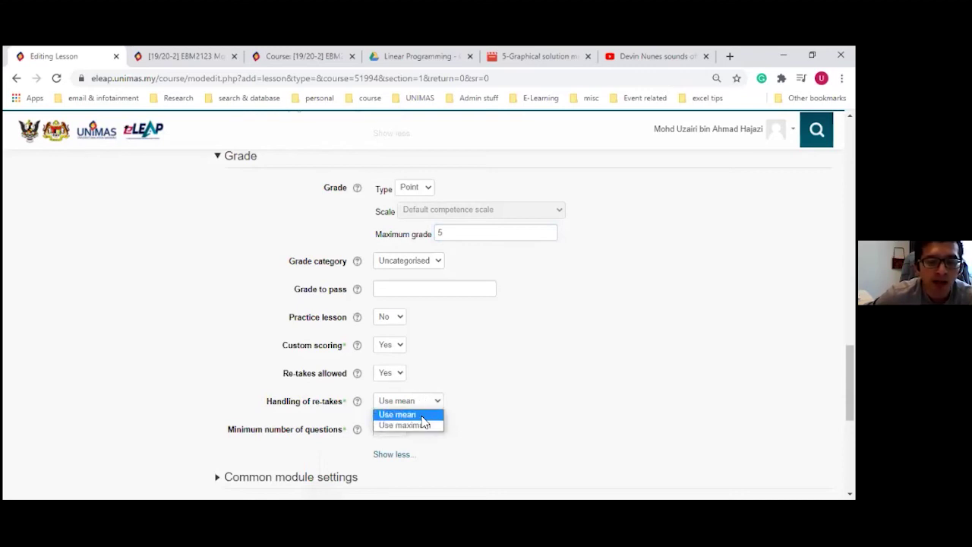
pyautogui.click(511, 397)
pyautogui.click(393, 376)
pyautogui.click(392, 389)
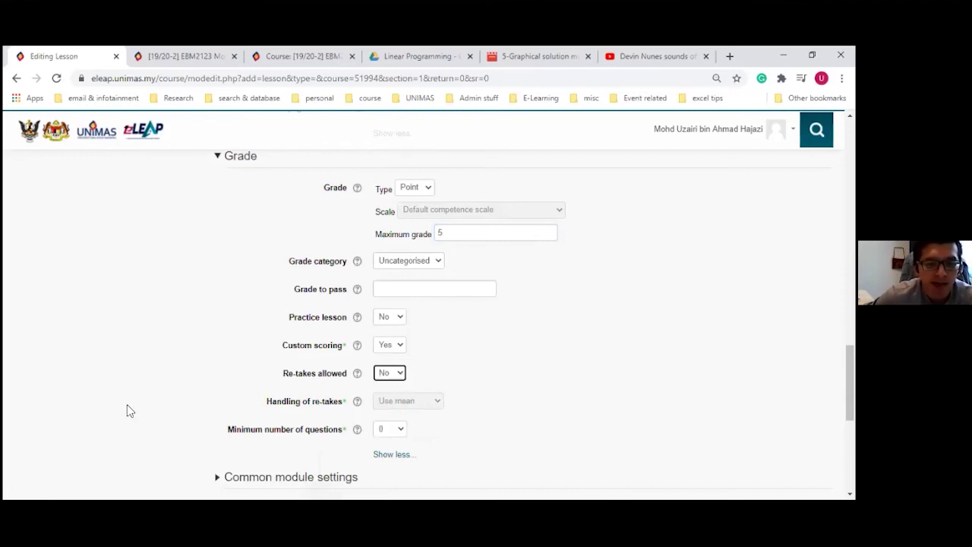
# Step: Look over the Grade settings, collapse that section, and save and display the lesson
pyautogui.scroll(-1, 120, 409)
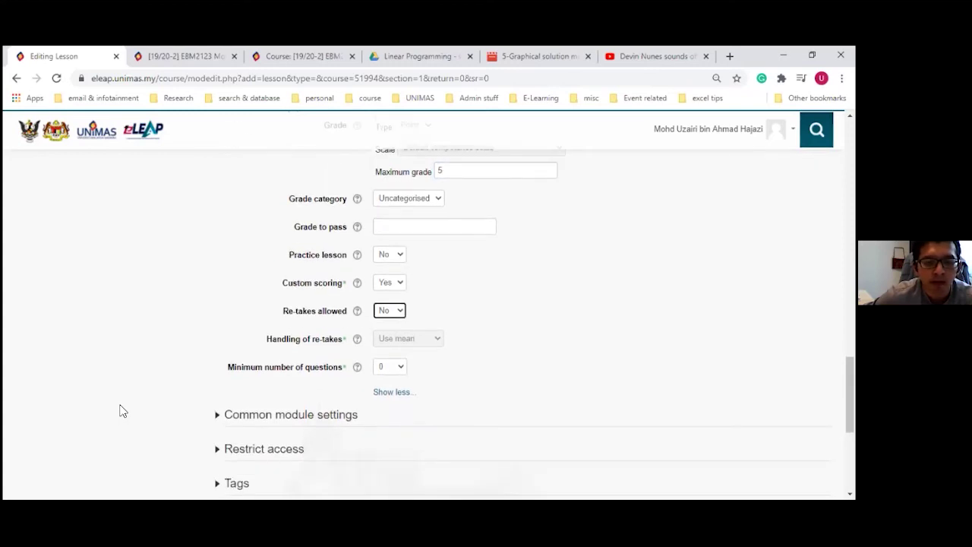
pyautogui.scroll(3, 177, 367)
pyautogui.scroll(-3, 177, 368)
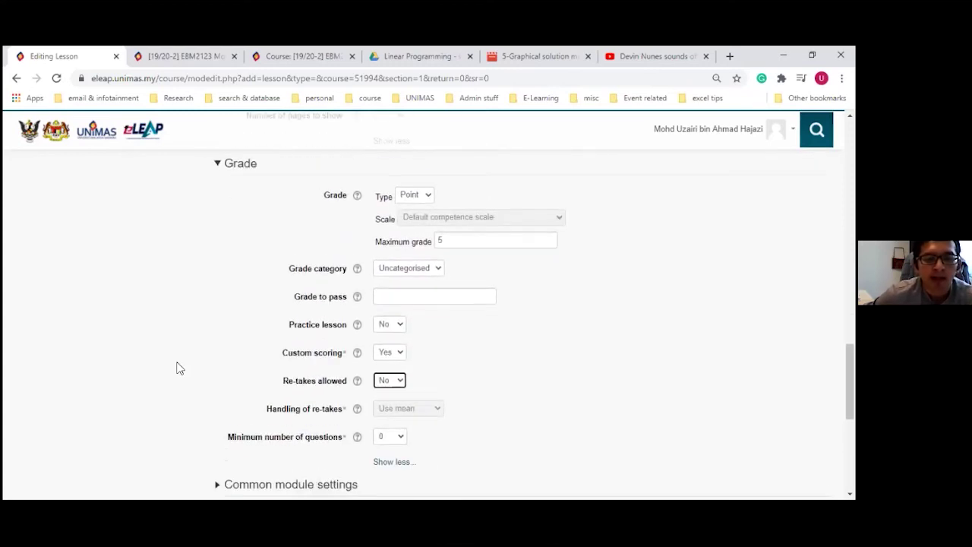
pyautogui.scroll(1, 176, 368)
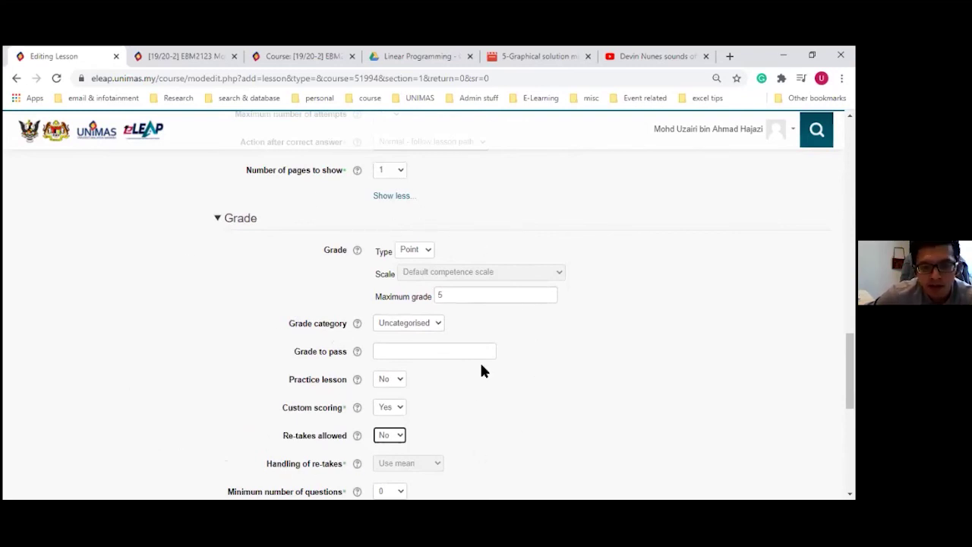
pyautogui.scroll(-1, 226, 362)
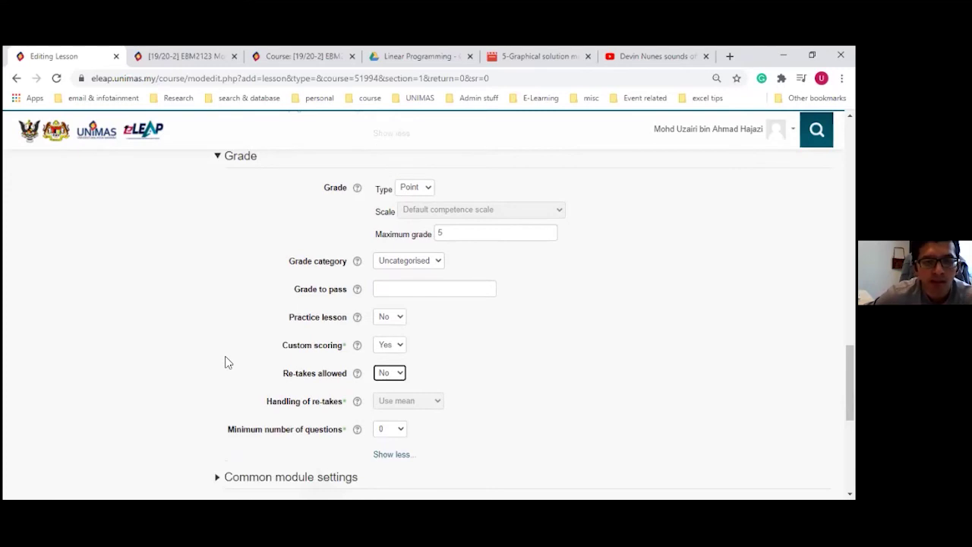
pyautogui.scroll(1, 226, 362)
pyautogui.click(220, 218)
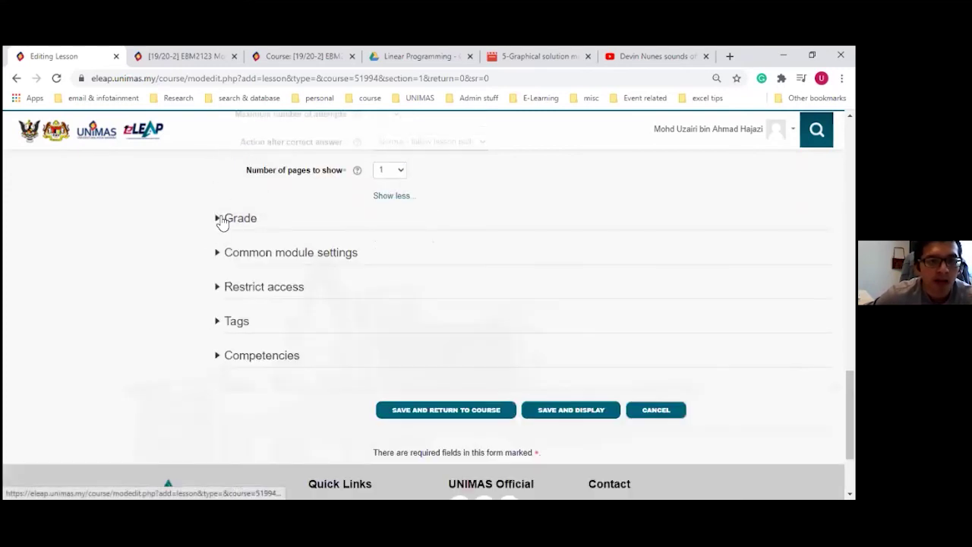
pyautogui.scroll(-1, 184, 342)
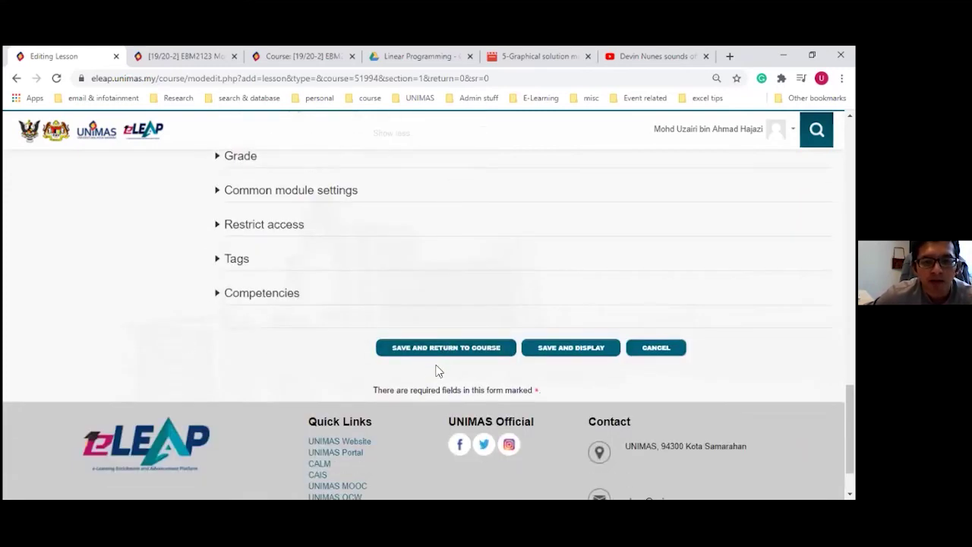
pyautogui.click(551, 354)
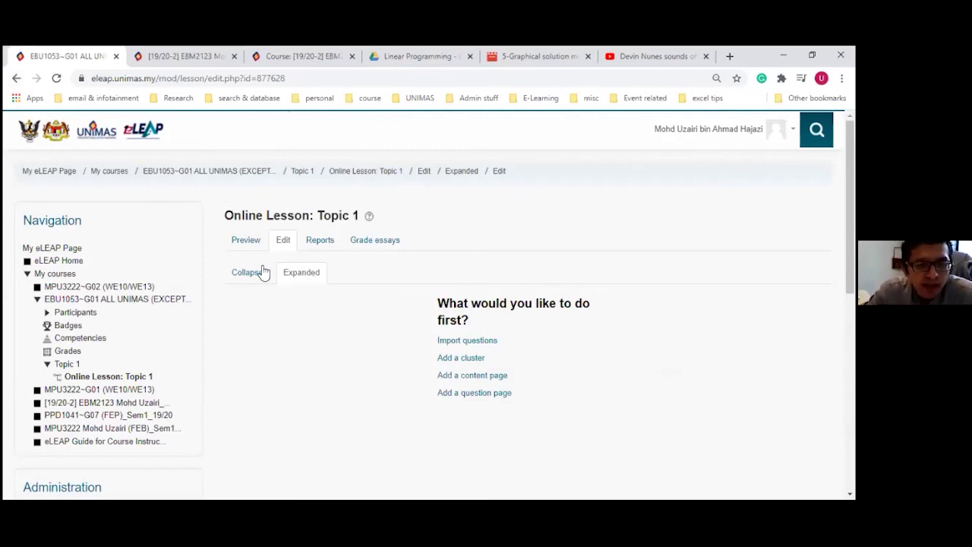
# Step: Start adding a content page as the first page of the Online Lesson: Topic 1 lesson, ready for its page title
pyautogui.scroll(-1, 316, 353)
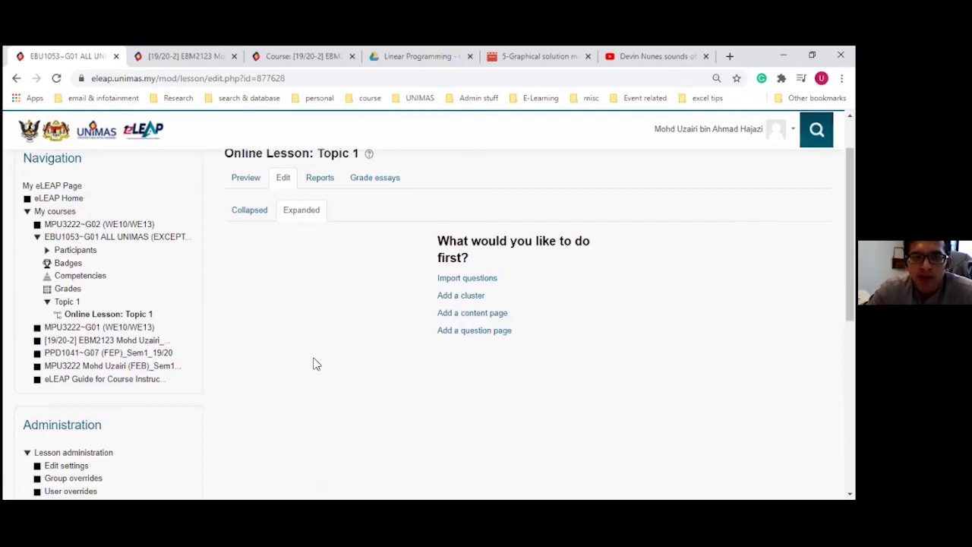
pyautogui.scroll(1, 316, 364)
pyautogui.scroll(-2, 316, 364)
pyautogui.scroll(2, 316, 364)
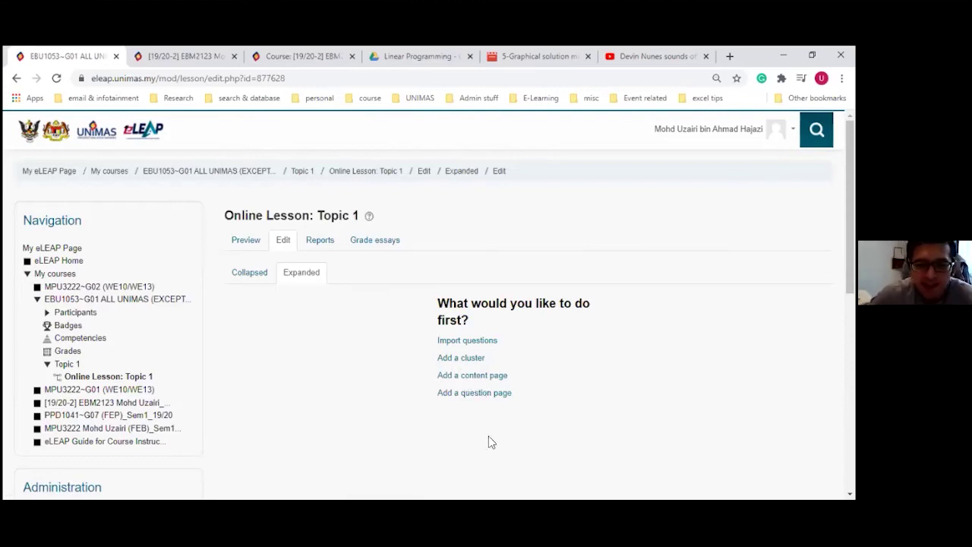
pyautogui.click(474, 376)
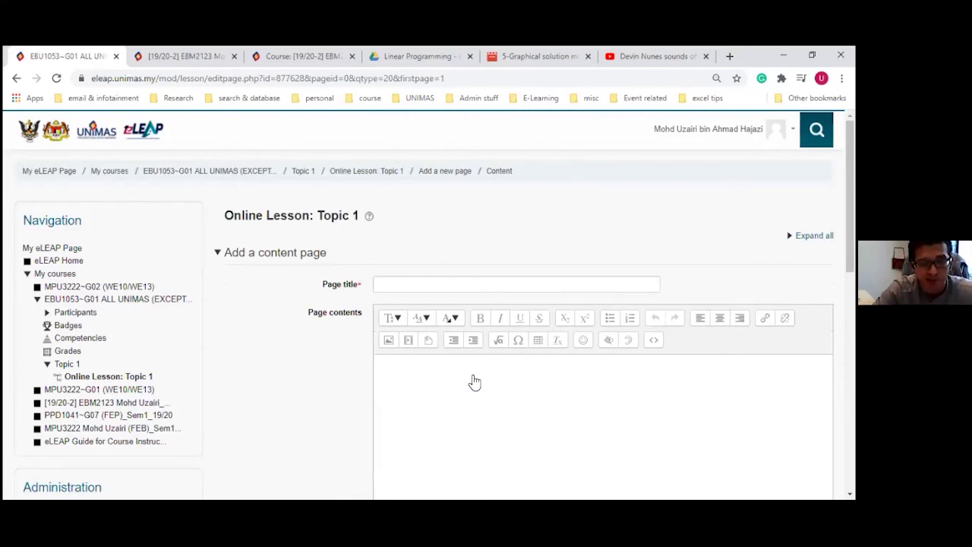
pyautogui.click(407, 282)
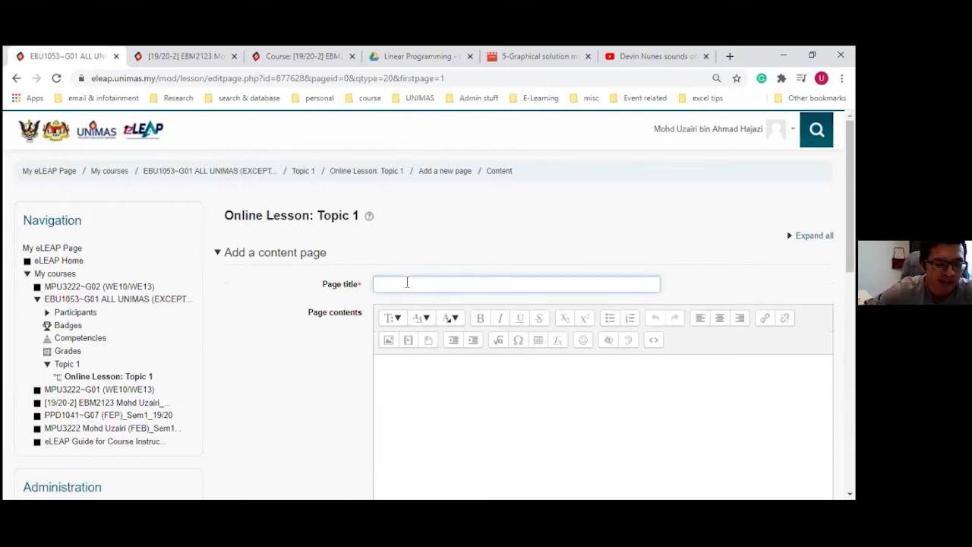
# Step: Enter "Guideline & Instruction" as the title of the new content page
pyautogui.write('Gui')
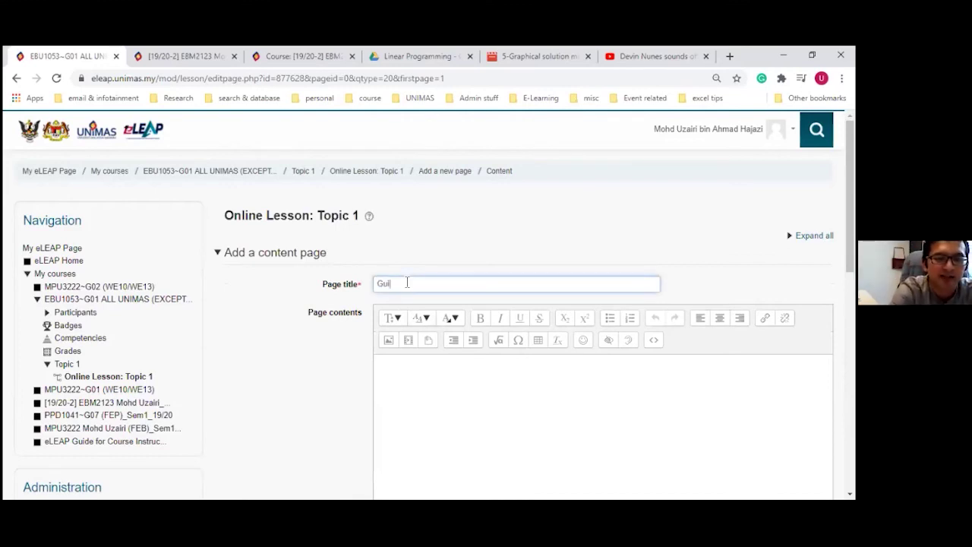
pyautogui.write('delin & Instruction')
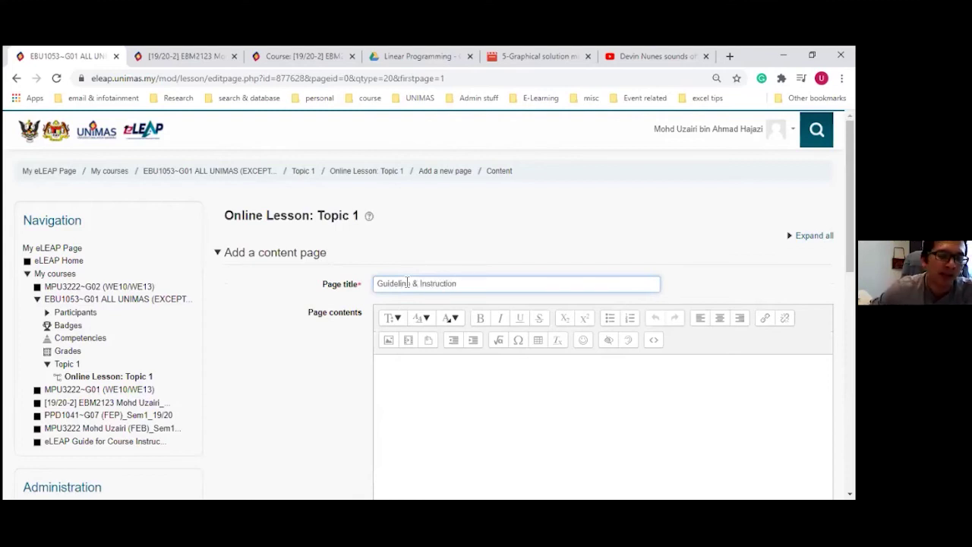
pyautogui.click(407, 283)
pyautogui.write('e')
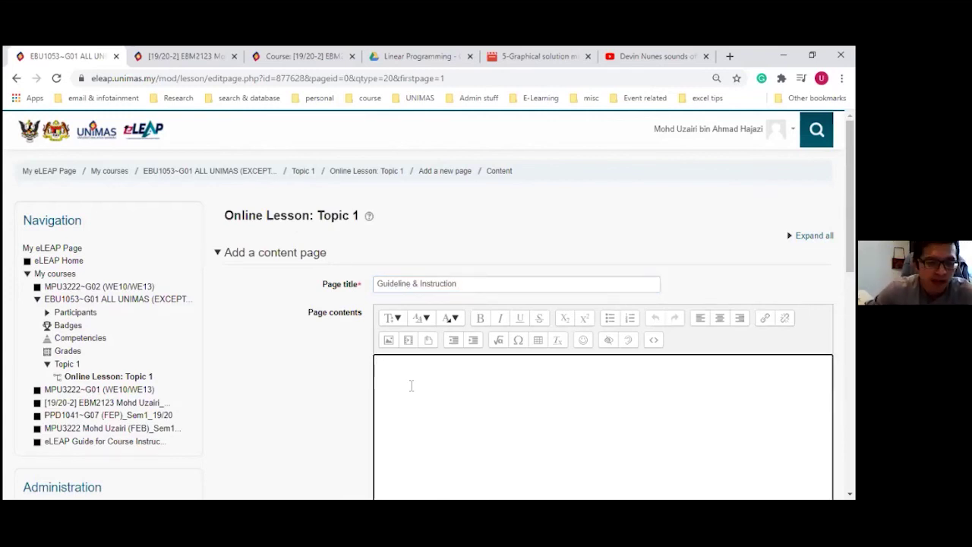
pyautogui.scroll(-1, 411, 385)
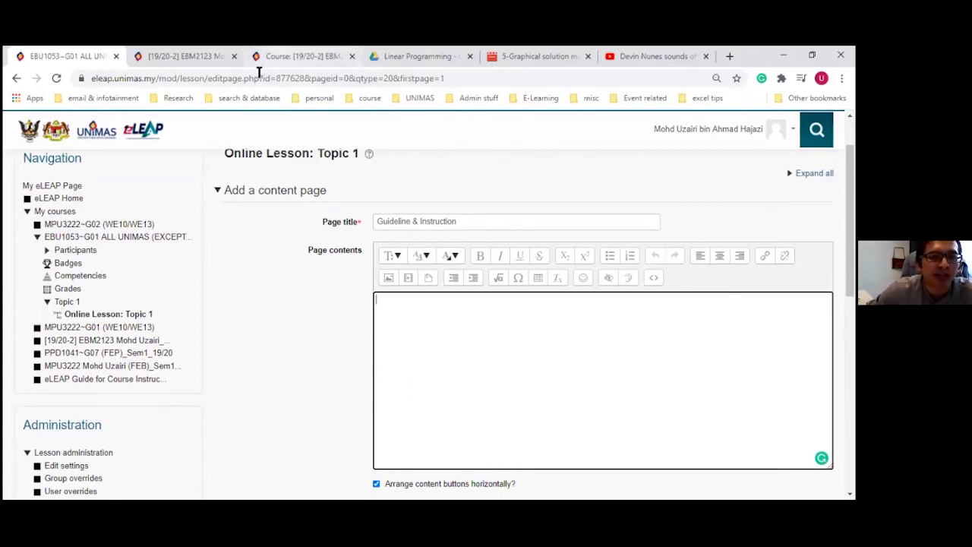
# Step: Copy the full Guideline & Instruction text, through Duration / Deadline, from the existing Linear Programming lesson
pyautogui.click(217, 57)
pyautogui.scroll(-2, 233, 325)
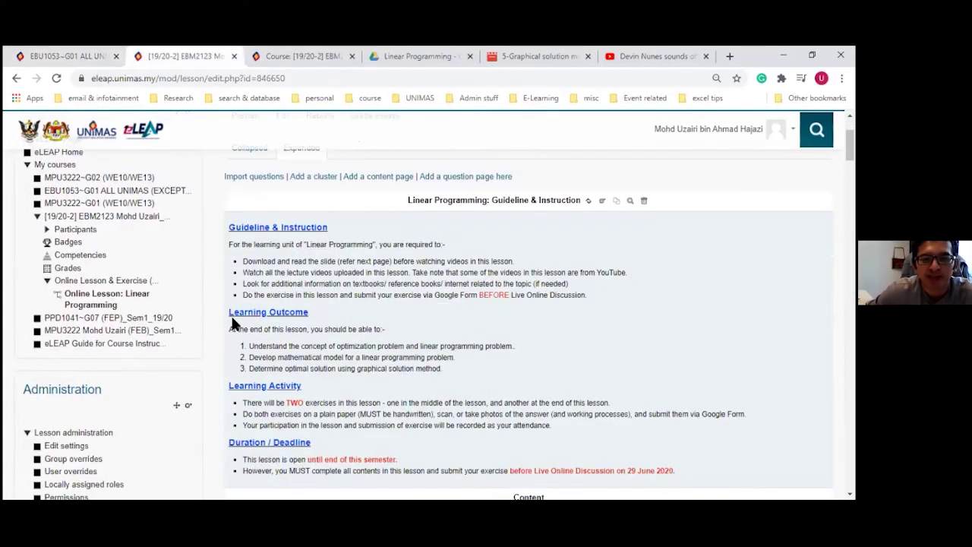
pyautogui.scroll(-2, 232, 318)
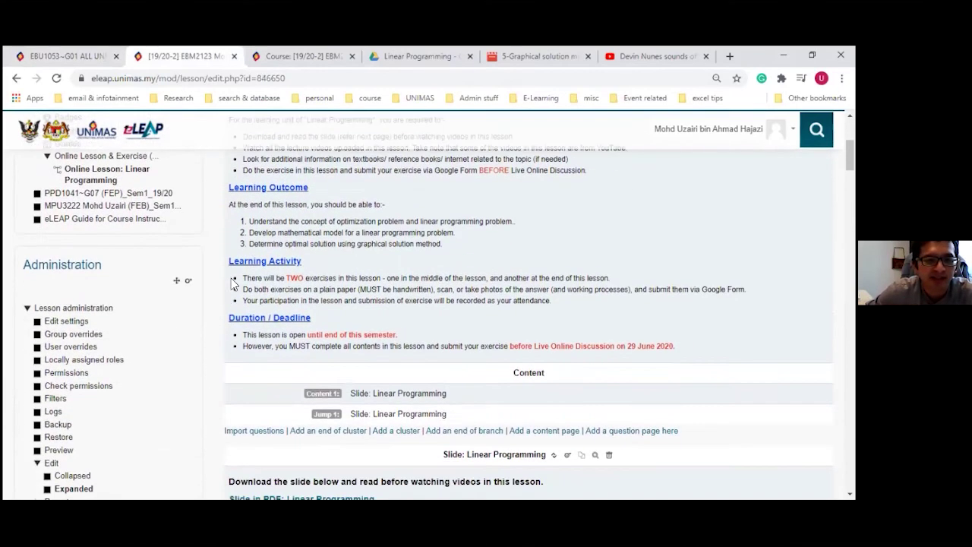
pyautogui.scroll(2, 232, 295)
pyautogui.scroll(1, 233, 298)
pyautogui.moveTo(228, 227); pyautogui.dragTo(705, 467)
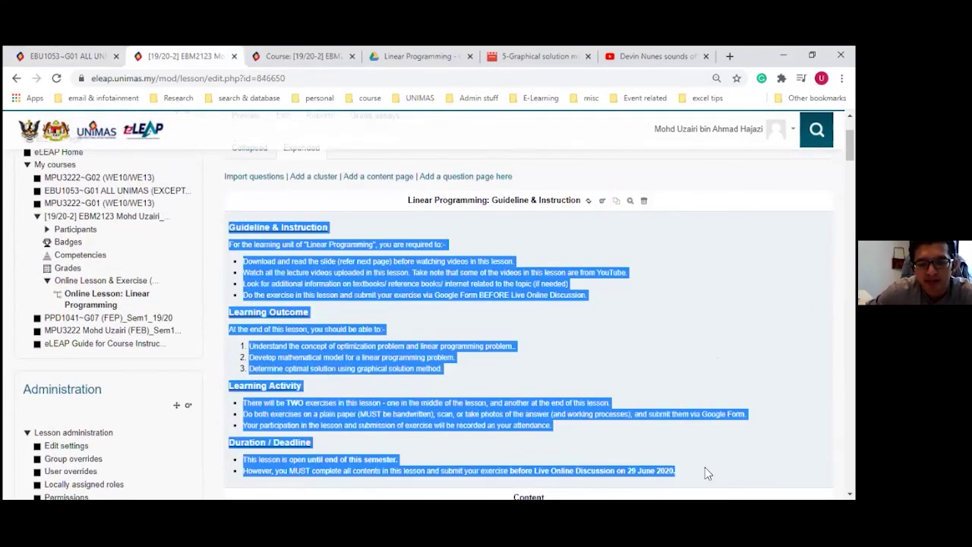
pyautogui.rightClick(423, 416)
pyautogui.click(448, 422)
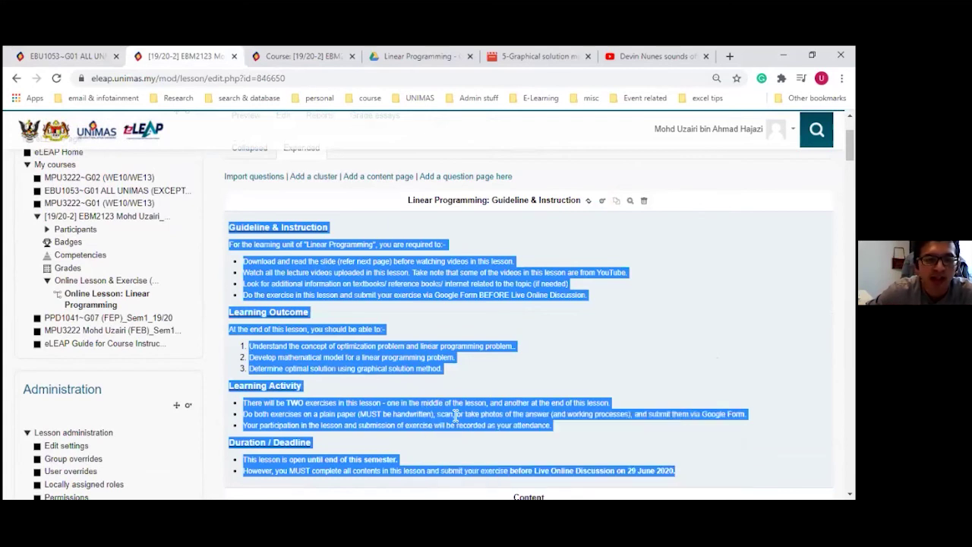
# Step: Paste the copied guideline text into the page contents of the new Topic 1 page and check it from start to end
pyautogui.click(61, 56)
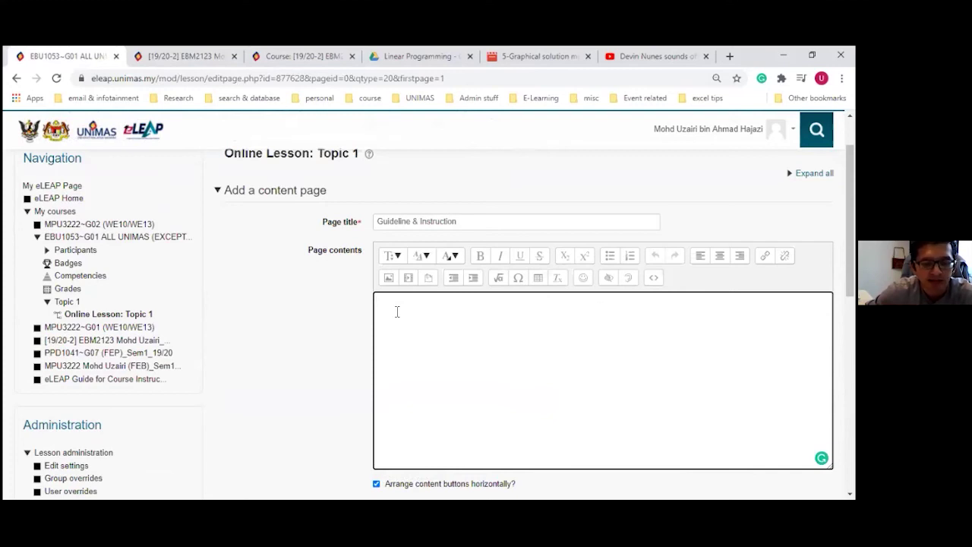
pyautogui.hotkey('ctrl', 'v')
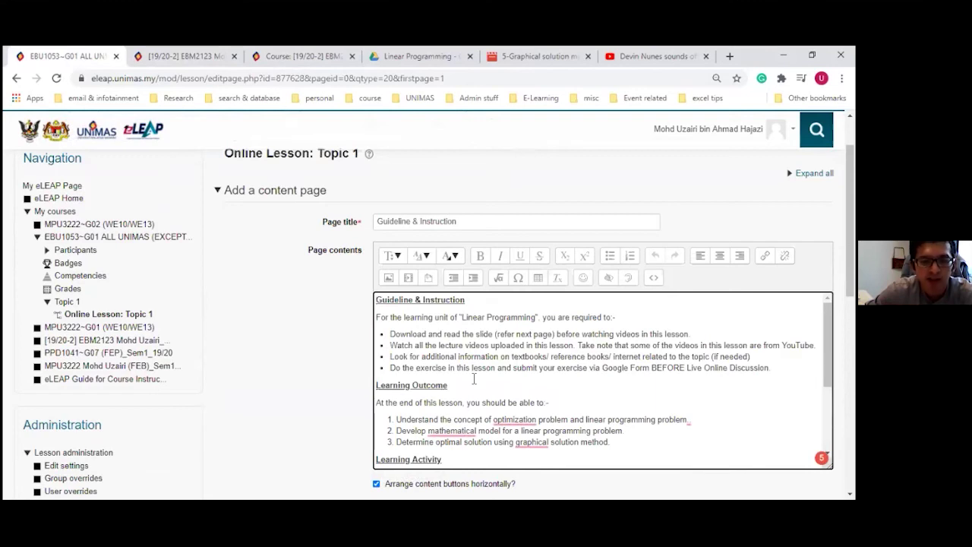
pyautogui.scroll(-1, 474, 379)
pyautogui.scroll(1, 413, 414)
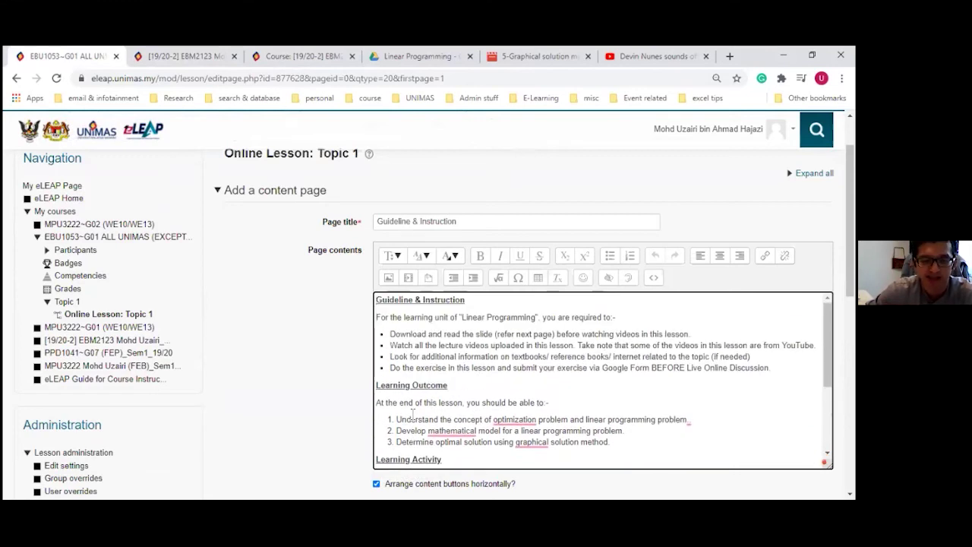
pyautogui.scroll(-3, 413, 414)
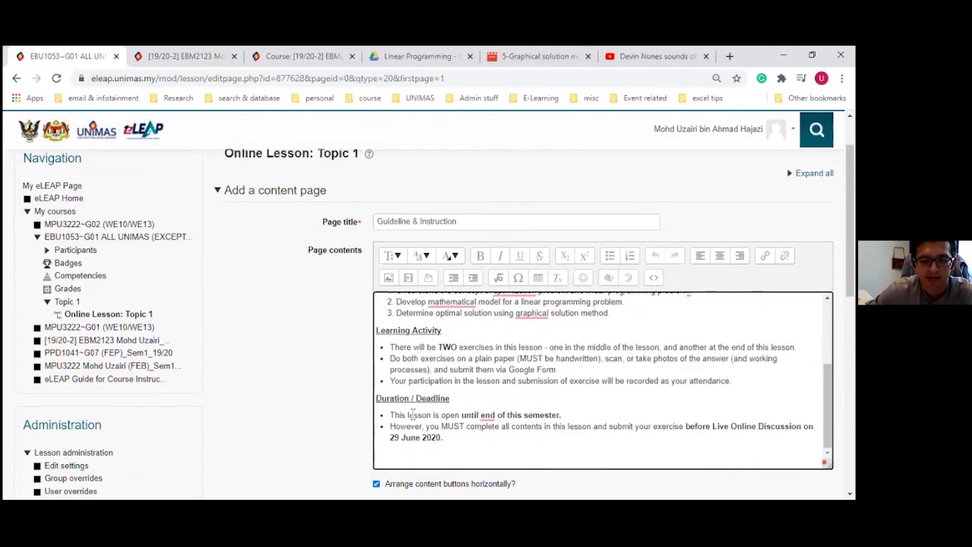
pyautogui.scroll(3, 412, 414)
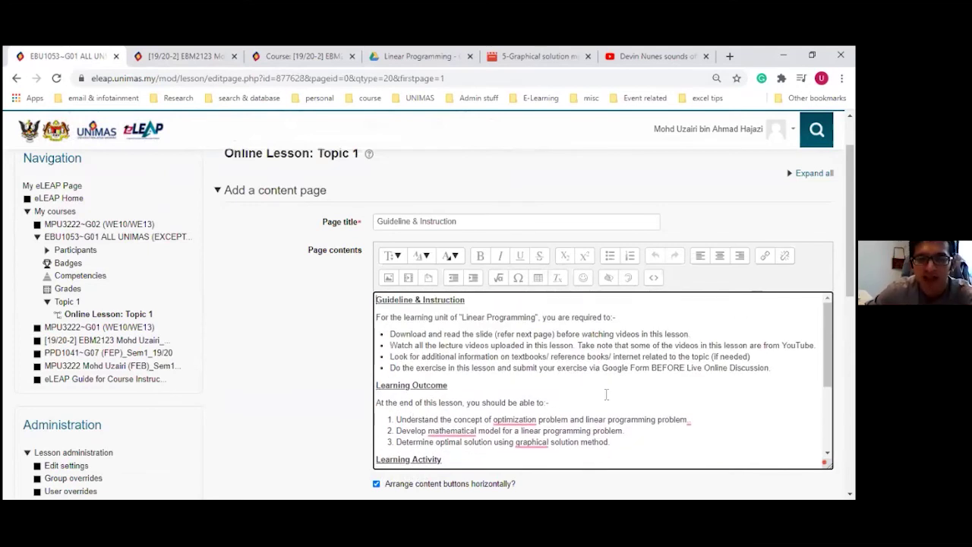
# Step: Review the Guideline & Instruction bullets, highlighting the additional information item and the Google Form and Live Online Discussion wording
pyautogui.scroll(-1, 384, 270)
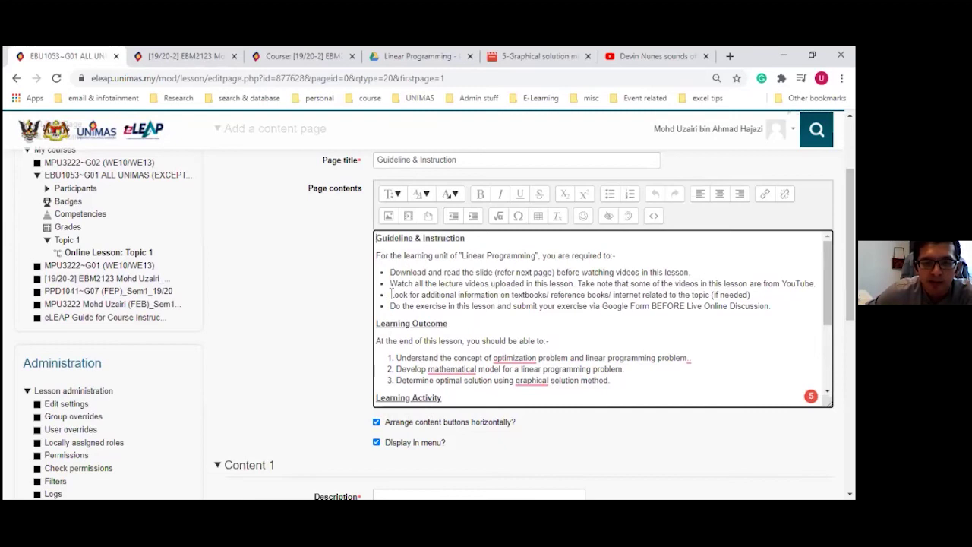
pyautogui.moveTo(391, 295); pyautogui.dragTo(482, 296)
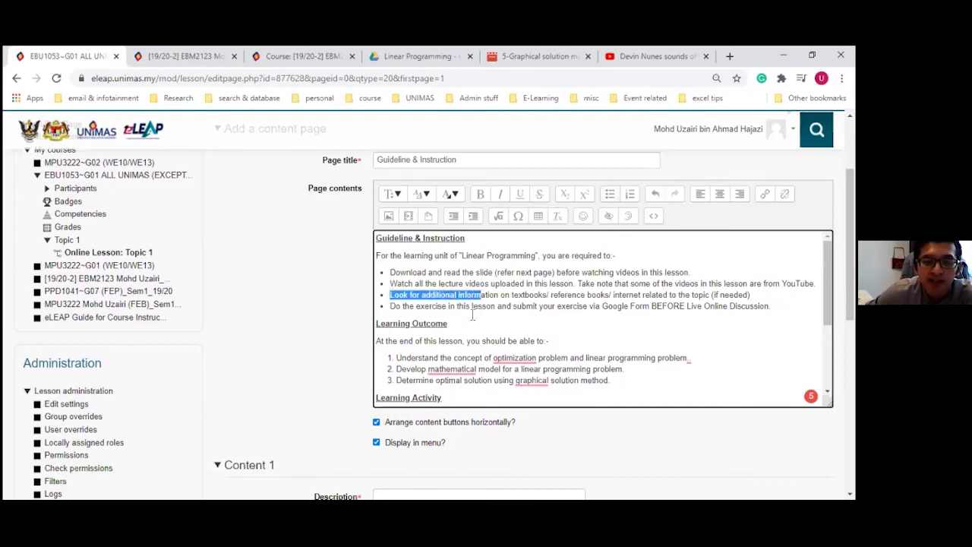
pyautogui.click(423, 307)
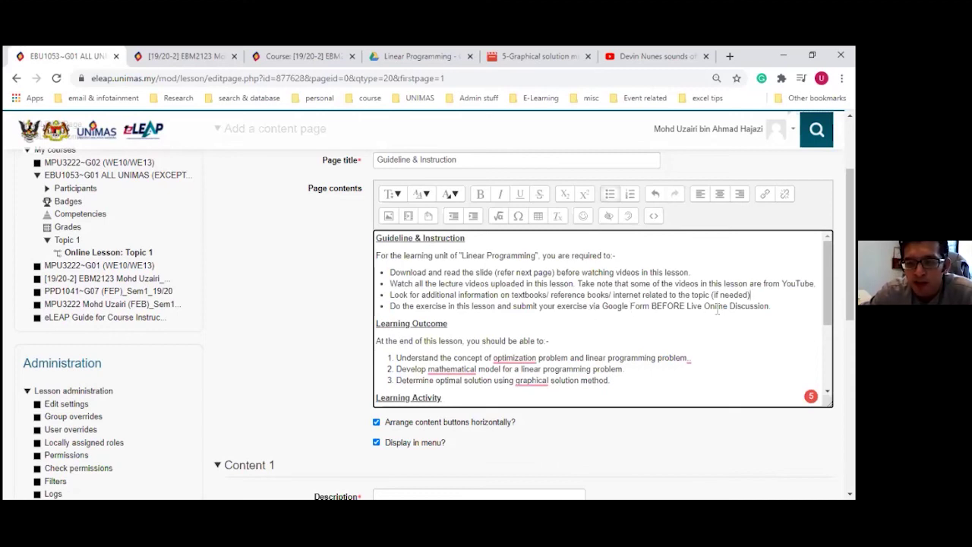
pyautogui.moveTo(769, 306); pyautogui.dragTo(657, 309)
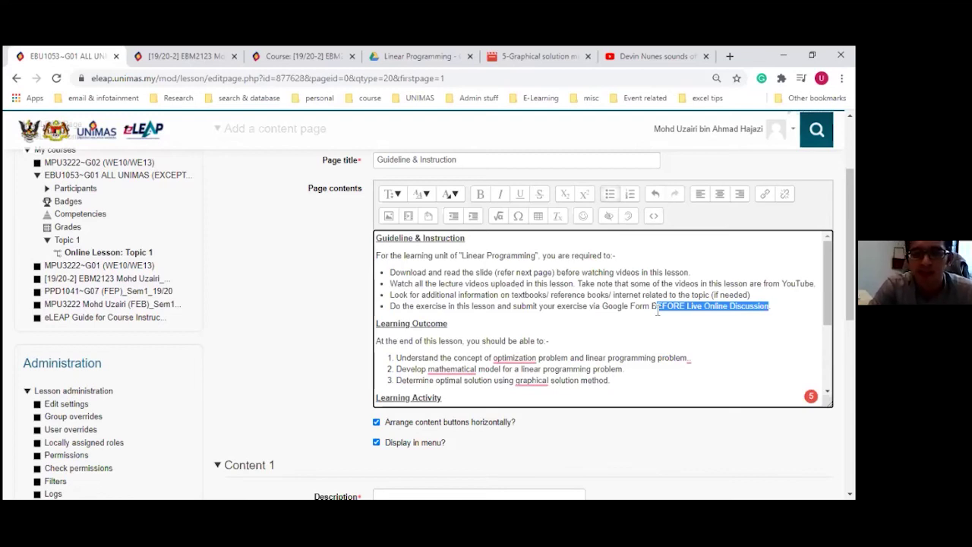
pyautogui.click(688, 307)
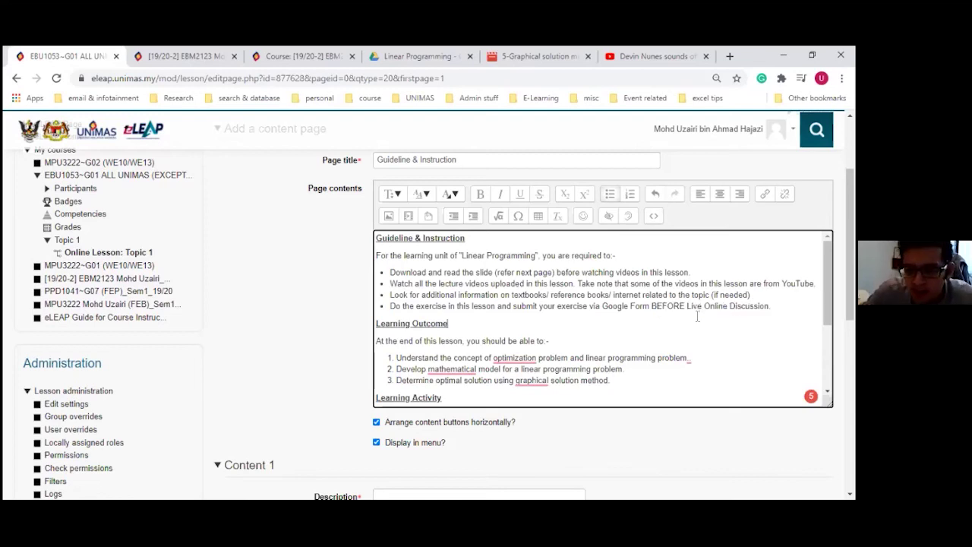
pyautogui.moveTo(690, 307); pyautogui.dragTo(769, 307)
pyautogui.click(718, 330)
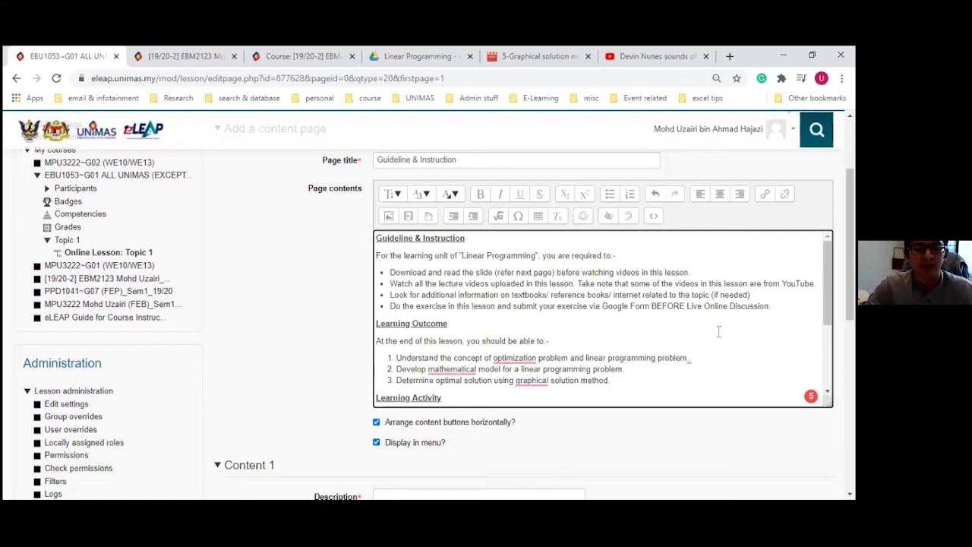
pyautogui.moveTo(687, 306); pyautogui.dragTo(737, 306)
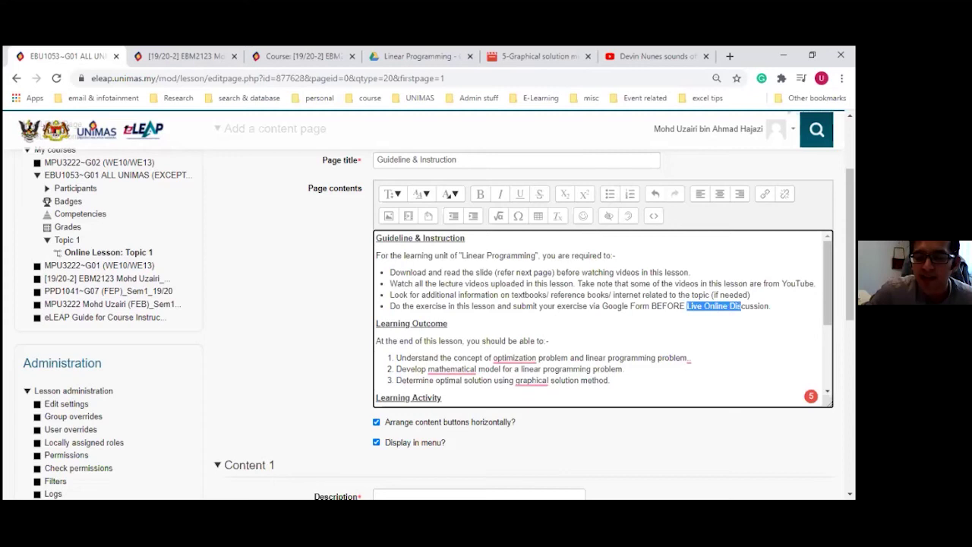
pyautogui.moveTo(736, 306); pyautogui.dragTo(769, 306)
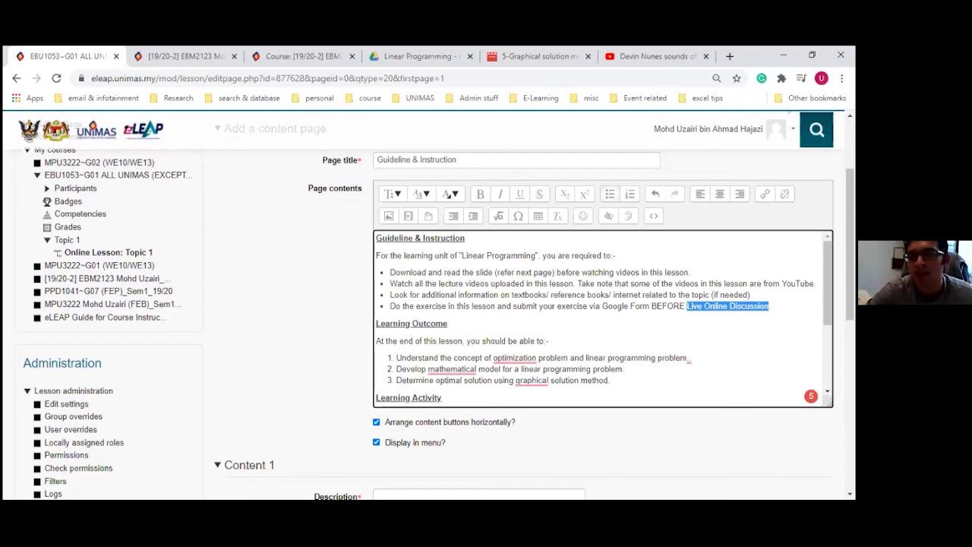
pyautogui.click(723, 309)
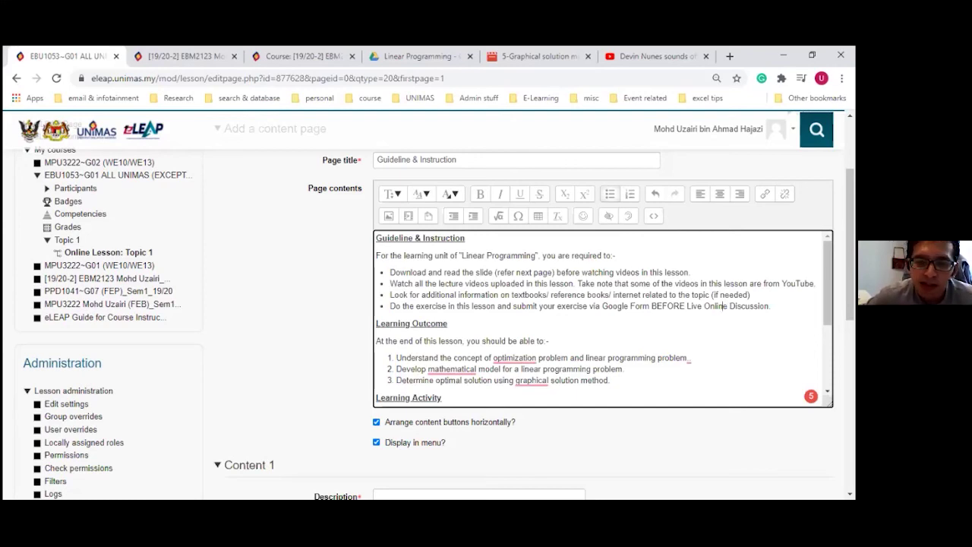
pyautogui.moveTo(771, 307); pyautogui.dragTo(601, 313)
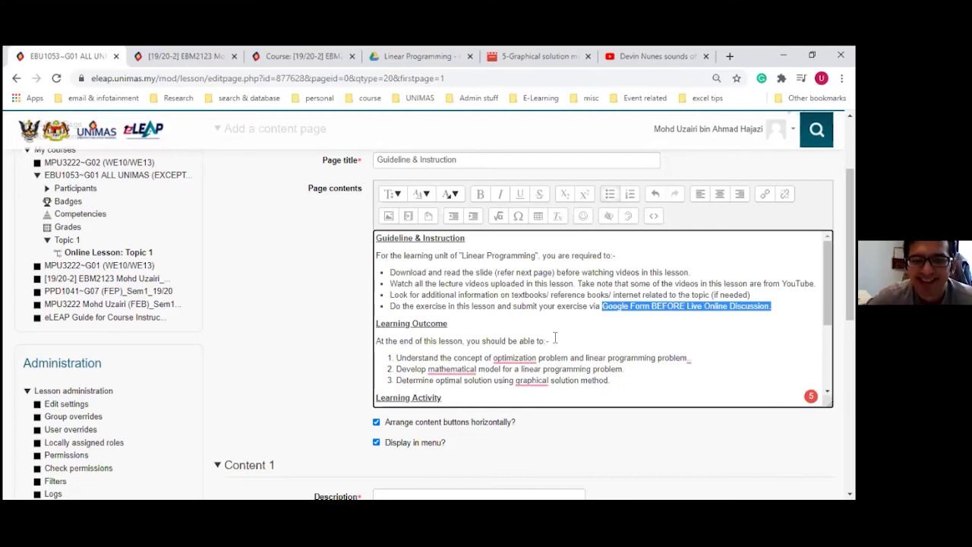
pyautogui.scroll(-2, 555, 338)
pyautogui.scroll(2, 556, 338)
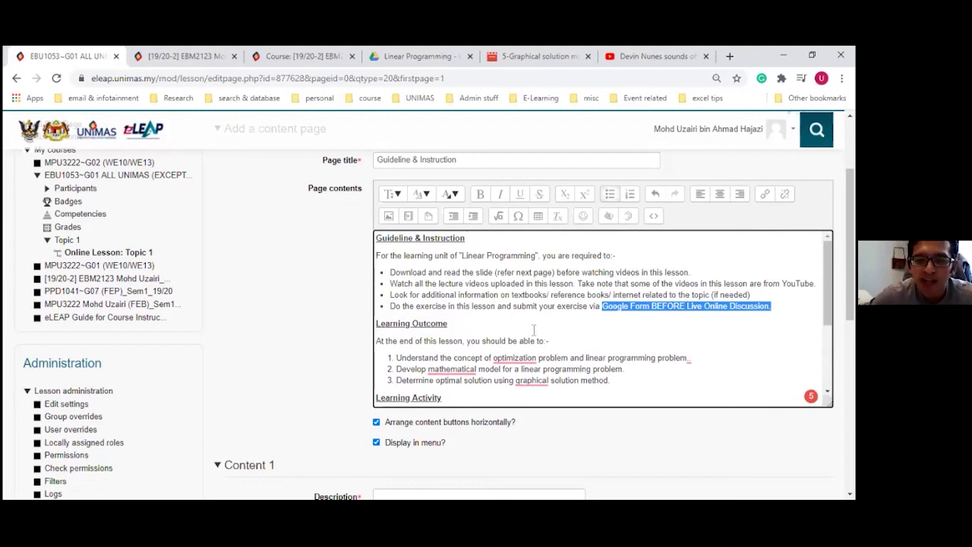
pyautogui.click(534, 328)
pyautogui.scroll(-1, 850, 250)
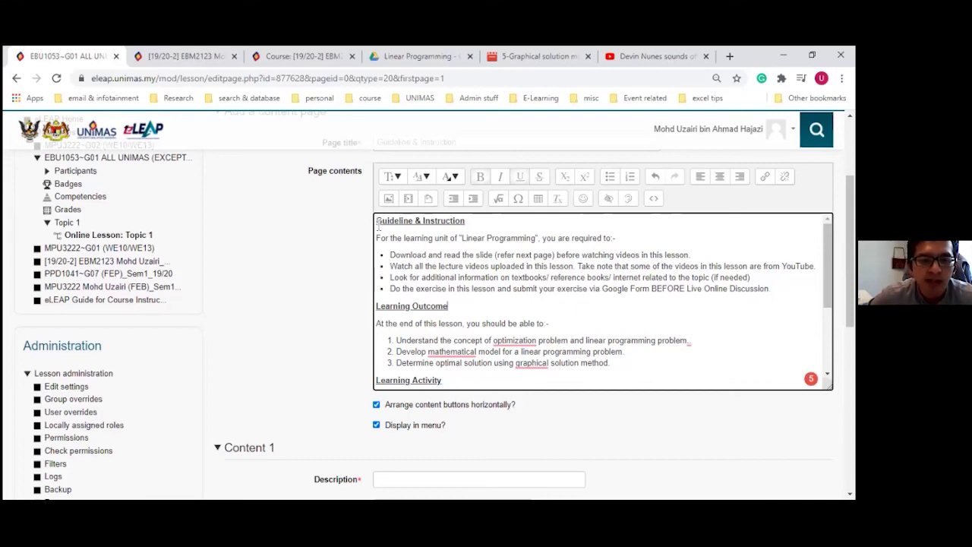
# Step: Copy the entire page contents text, from the Guideline & Instruction heading to the end of Duration / Deadline
pyautogui.moveTo(377, 221); pyautogui.dragTo(460, 369)
pyautogui.rightClick(448, 285)
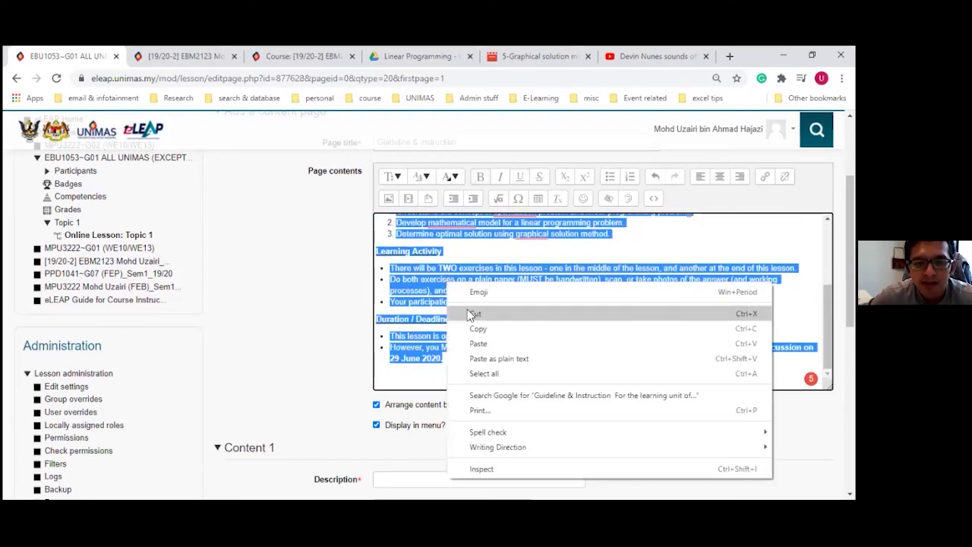
pyautogui.click(473, 329)
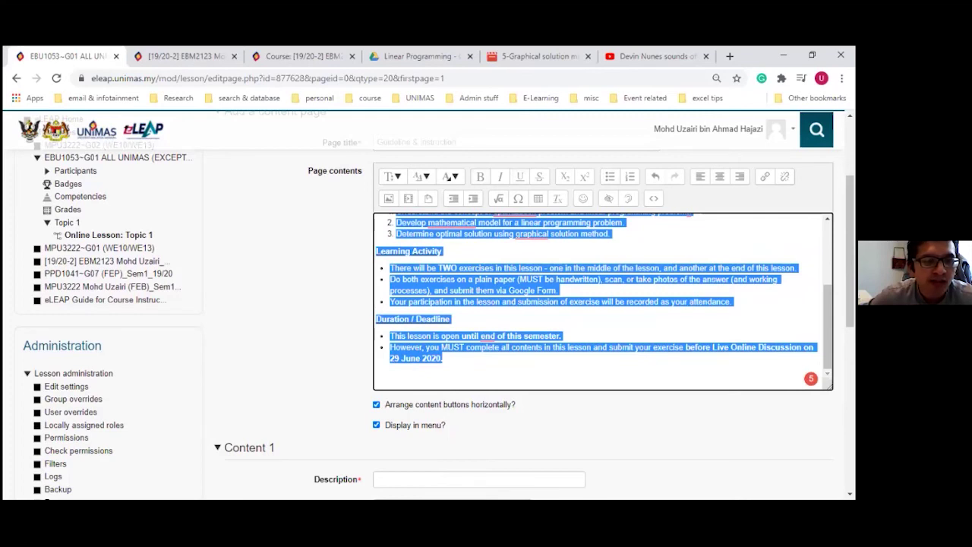
pyautogui.hotkey('alt', 'Tab')
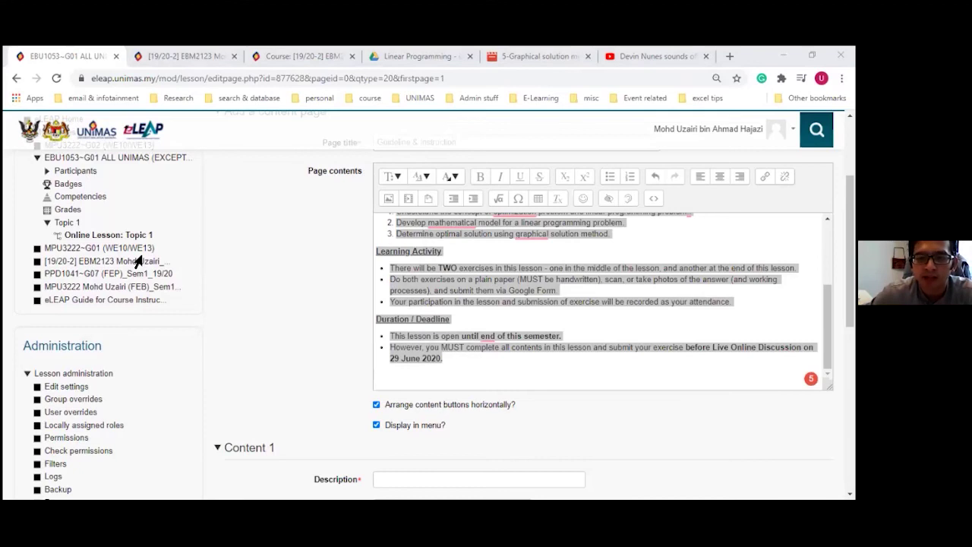
pyautogui.click(478, 385)
pyautogui.click(505, 384)
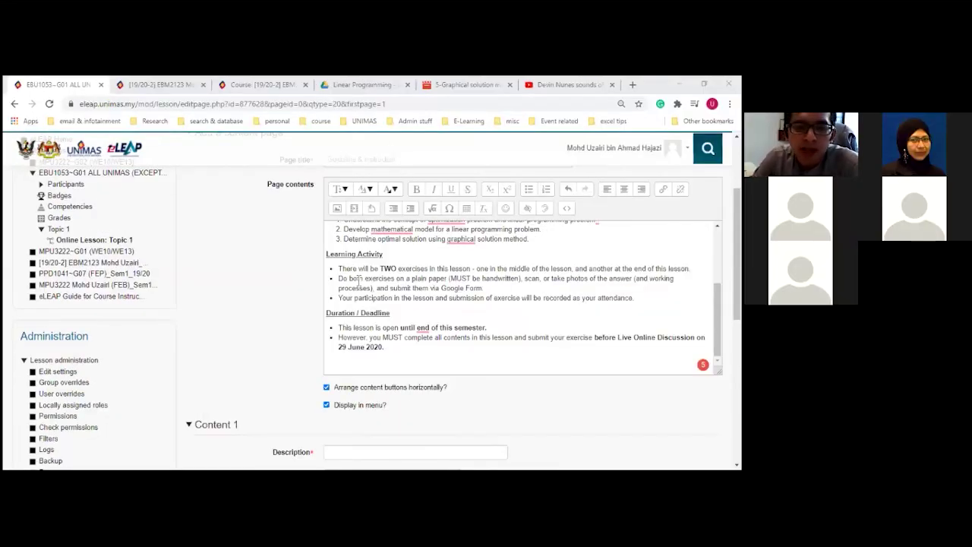
# Step: Set the Content 1 description of the Guideline & Instruction page to "Next: Teaching Slide"
pyautogui.scroll(-1, 289, 313)
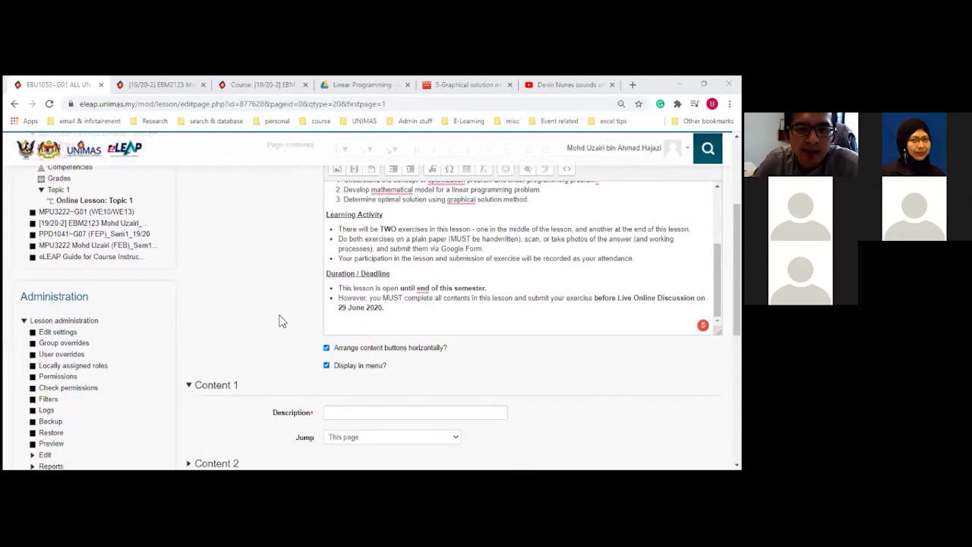
pyautogui.scroll(-1, 279, 321)
pyautogui.scroll(3, 279, 322)
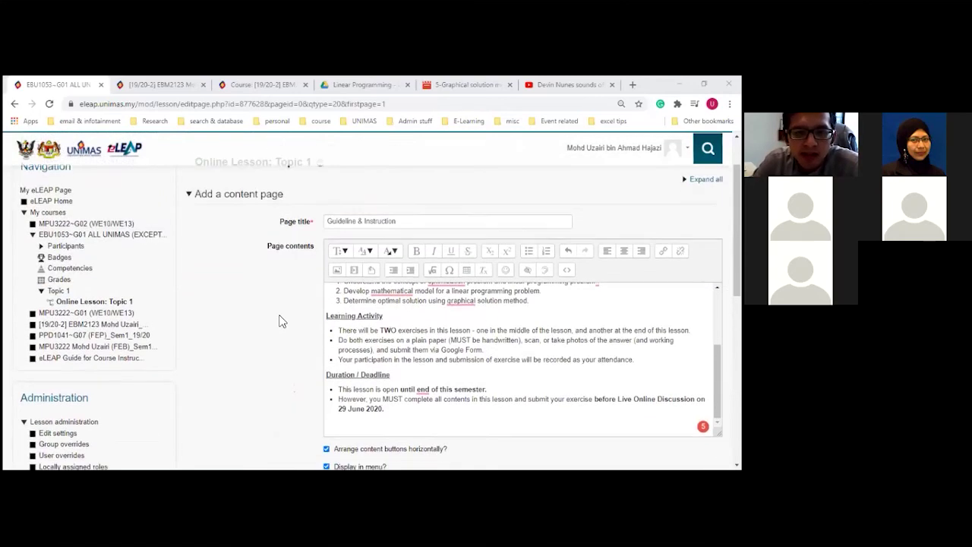
pyautogui.scroll(-2, 279, 321)
pyautogui.scroll(-2, 279, 321)
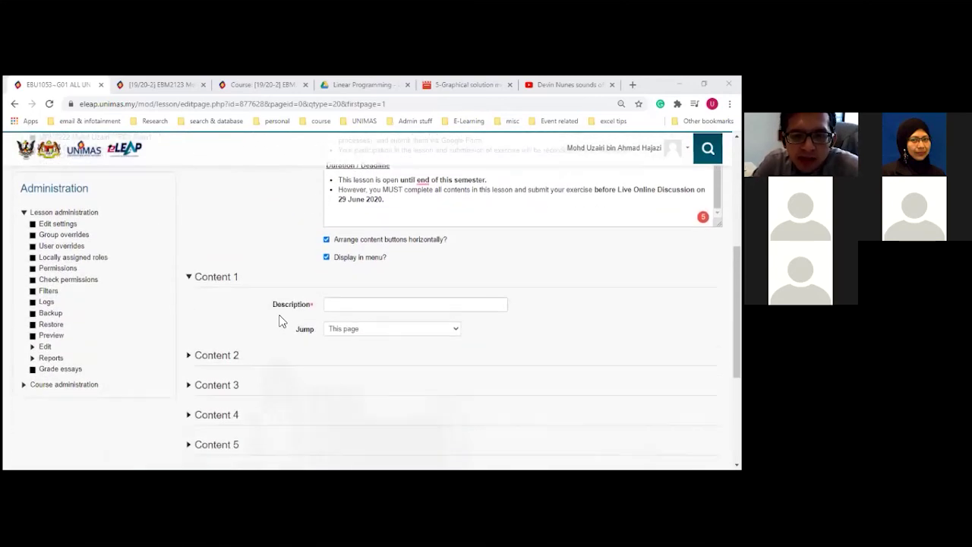
pyautogui.click(326, 256)
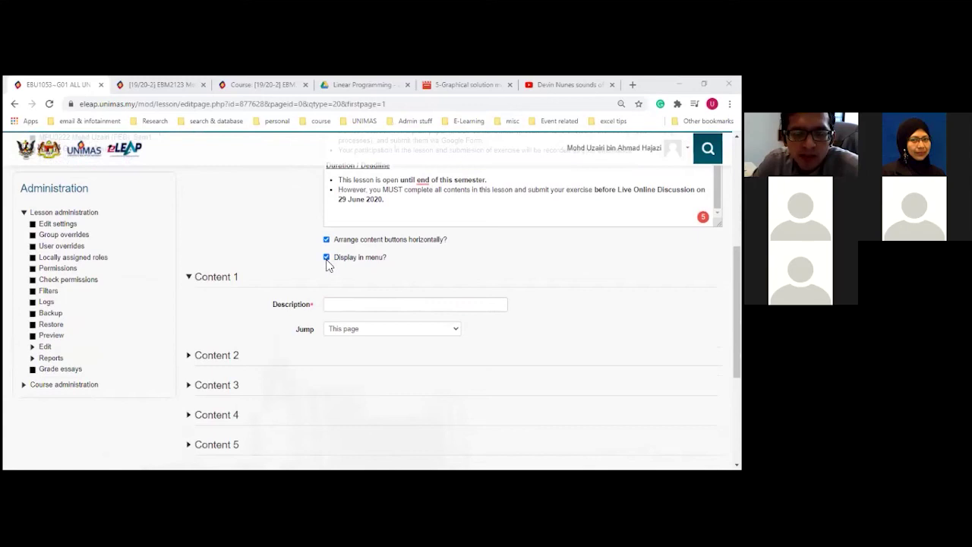
pyautogui.click(342, 308)
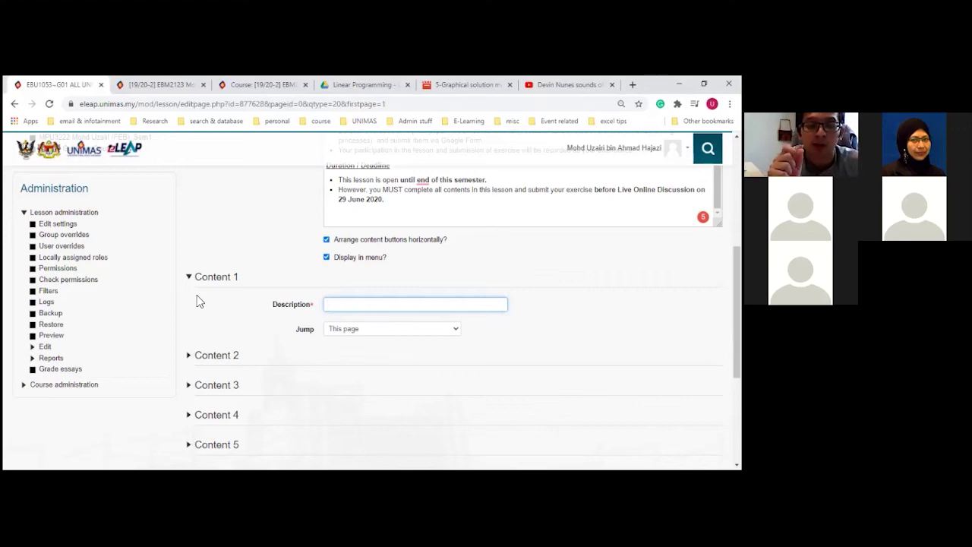
pyautogui.write('N')
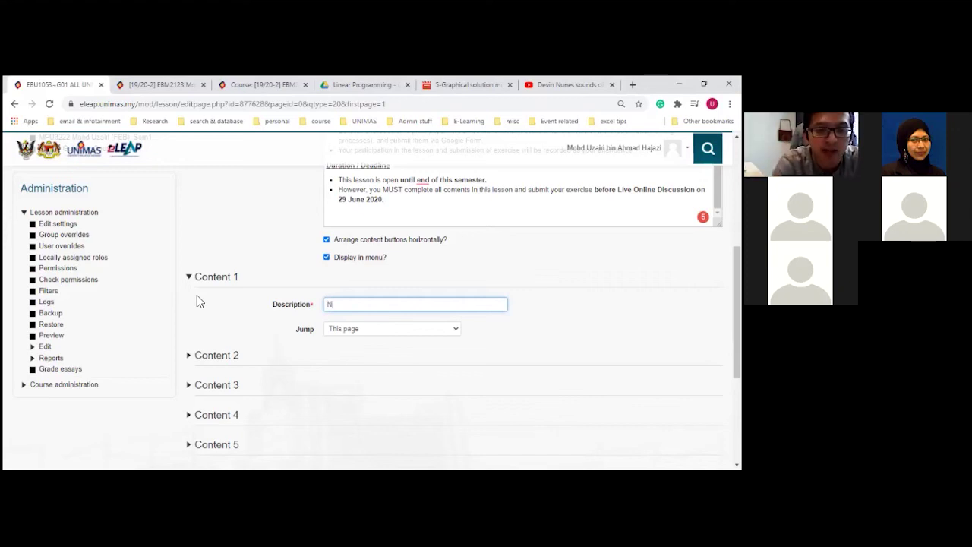
pyautogui.write('ext')
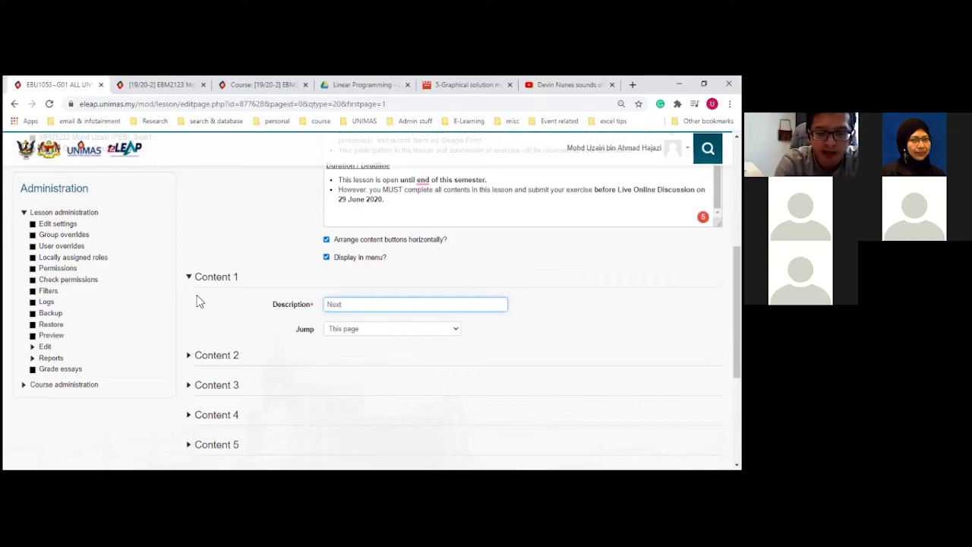
pyautogui.write(': Sli')
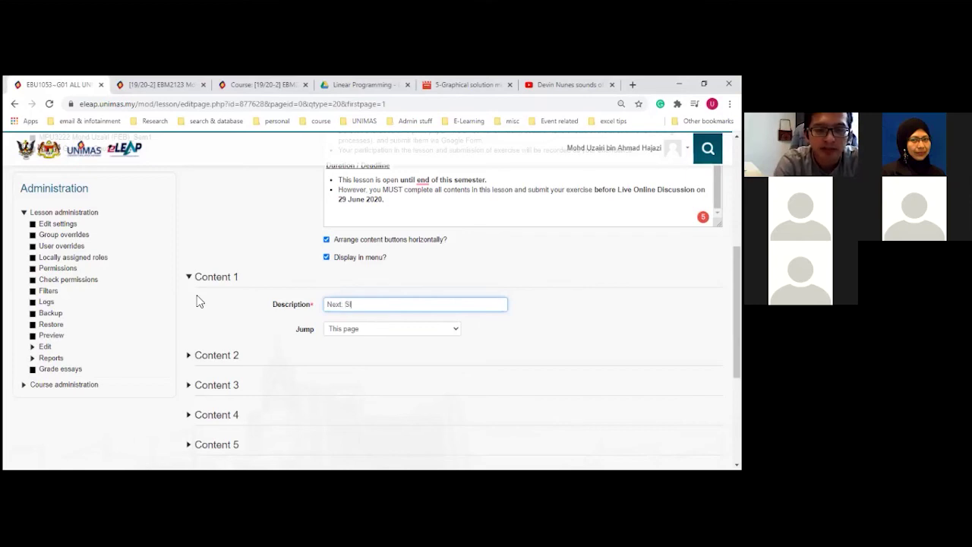
pyautogui.press('BackSpace')
pyautogui.press('BackSpace')
pyautogui.press('BackSpace')
pyautogui.write('Teaching Sl')
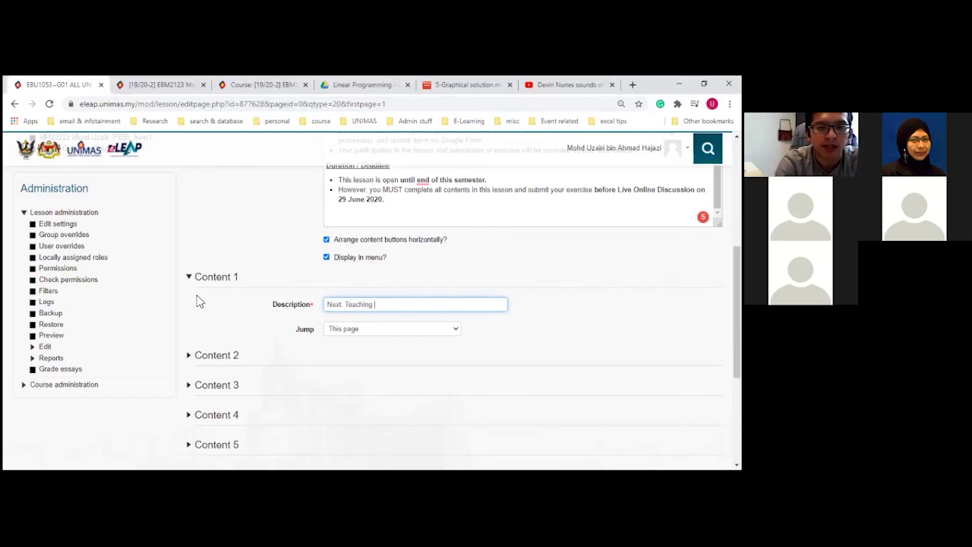
pyautogui.write('des')
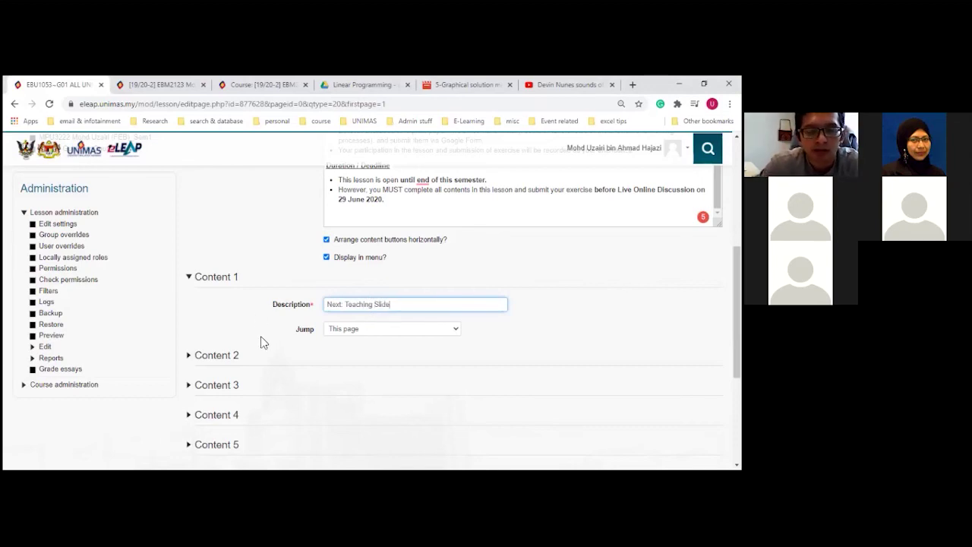
# Step: Set the Content 1 jump to Next page
pyautogui.click(378, 334)
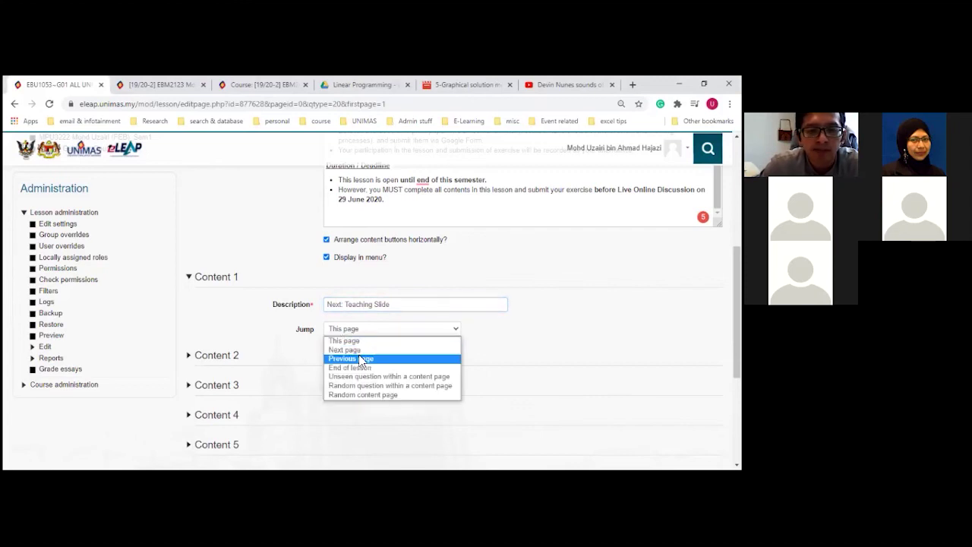
pyautogui.click(355, 347)
pyautogui.click(227, 326)
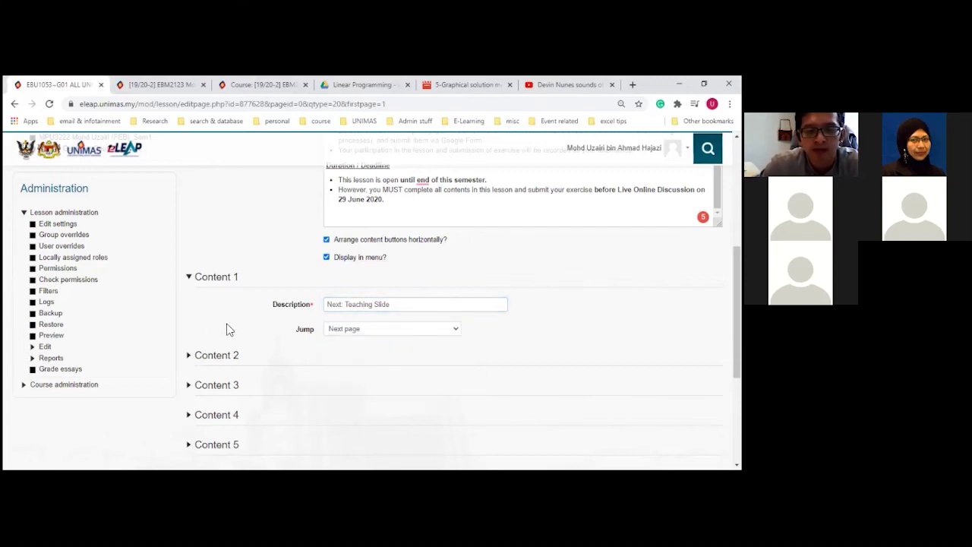
# Step: Check the whole content page form, from the page title and contents to the Content 1 description and jump
pyautogui.scroll(1, 227, 327)
pyautogui.scroll(-3, 227, 328)
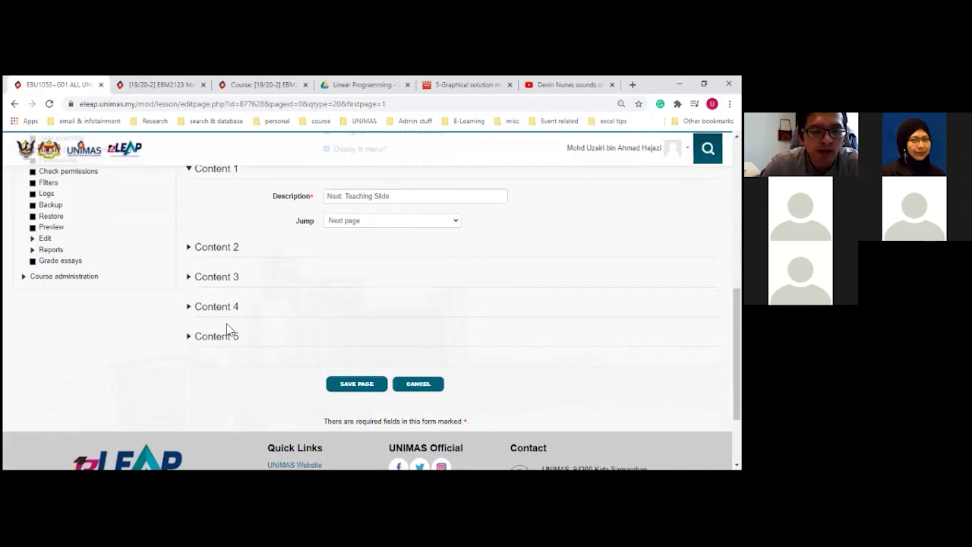
pyautogui.scroll(6, 227, 330)
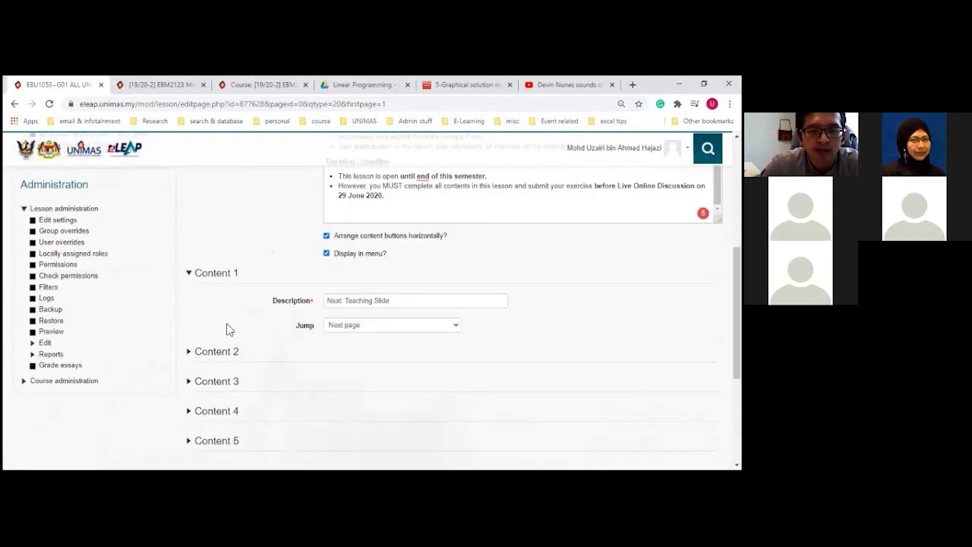
pyautogui.scroll(-5, 286, 375)
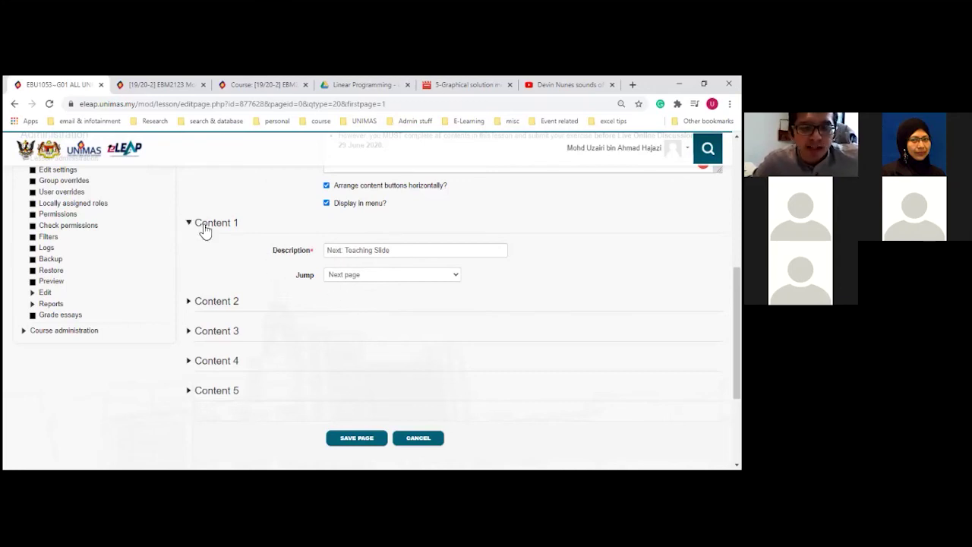
pyautogui.scroll(5, 286, 430)
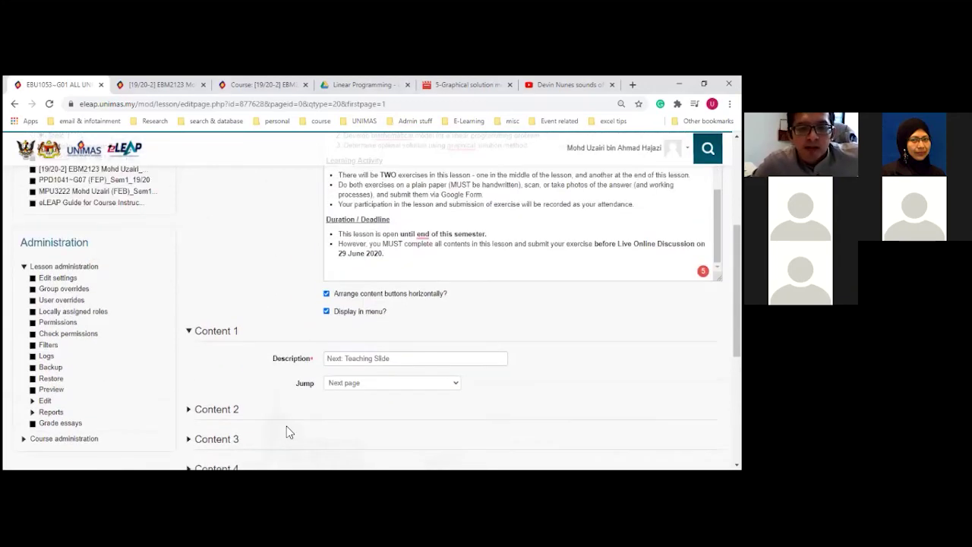
pyautogui.scroll(-2, 286, 429)
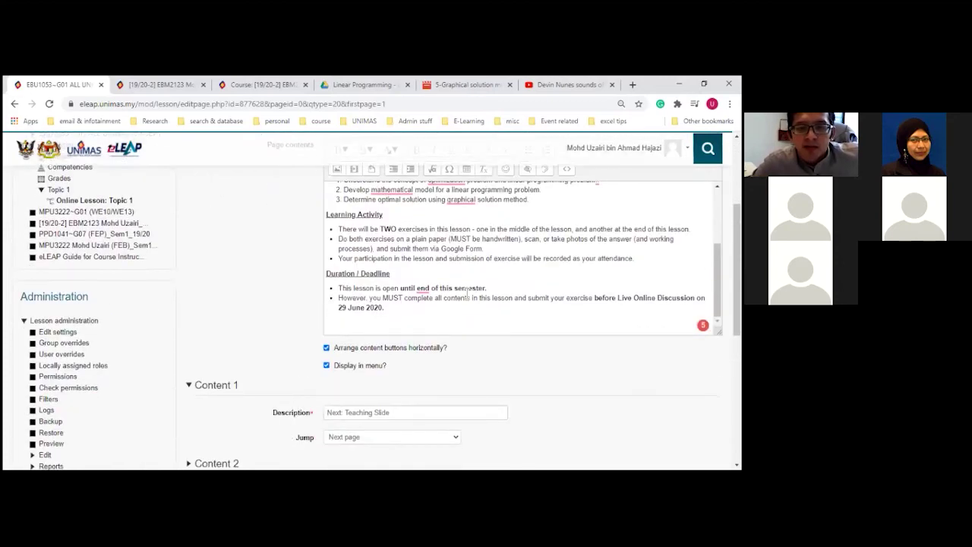
pyautogui.scroll(3, 398, 312)
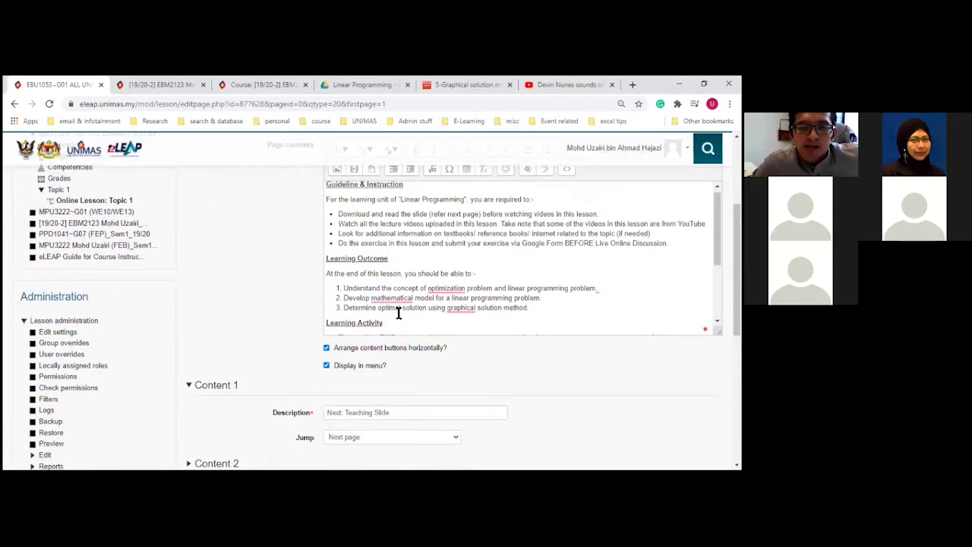
pyautogui.scroll(-3, 398, 313)
pyautogui.scroll(2, 398, 313)
pyautogui.scroll(4, 260, 320)
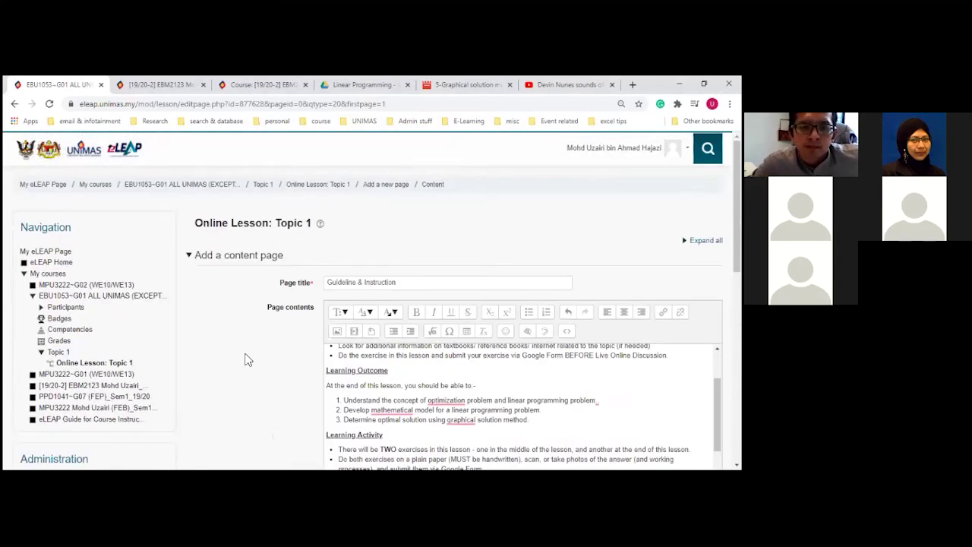
pyautogui.scroll(-8, 245, 360)
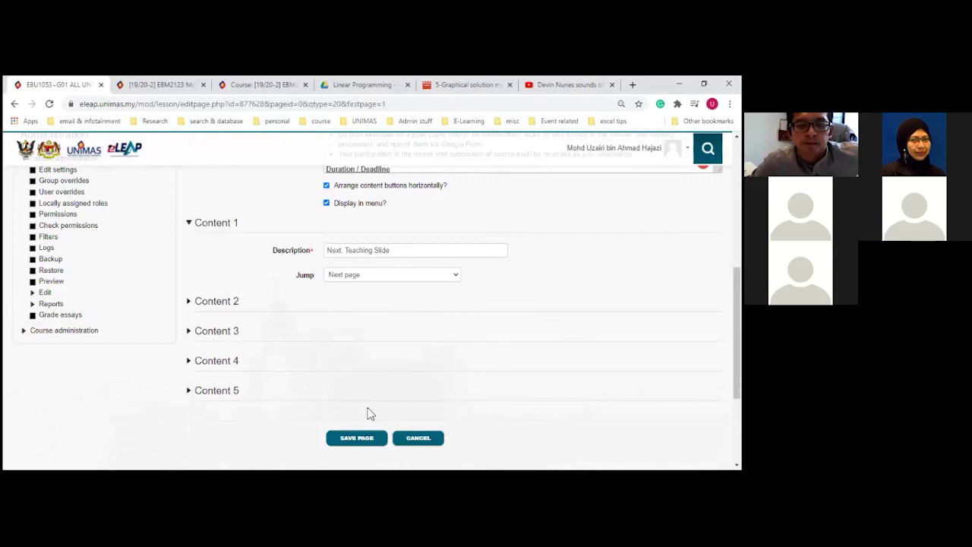
# Step: Save the Guideline & Instruction content page and look over the inserted page in the Topic 1 lesson
pyautogui.click(360, 443)
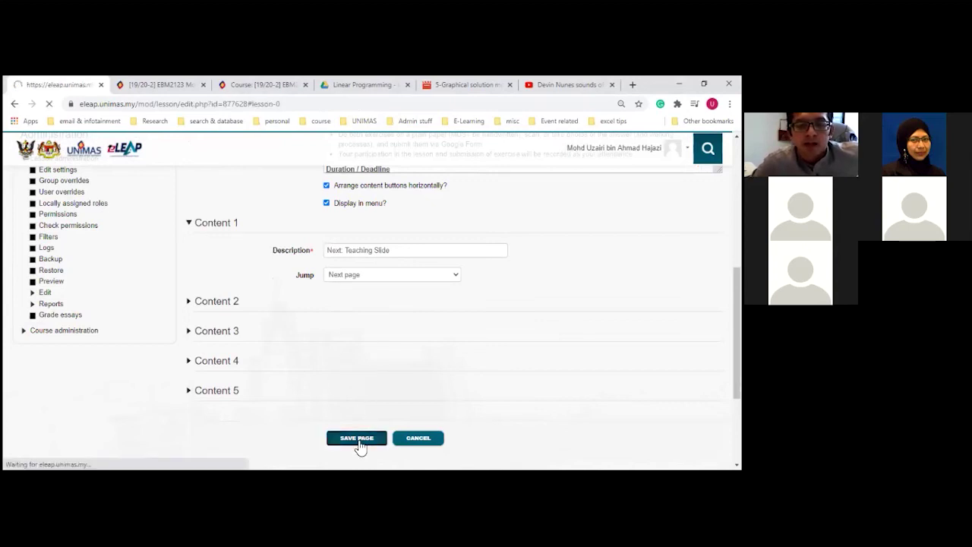
pyautogui.scroll(-3, 349, 402)
pyautogui.scroll(3, 349, 401)
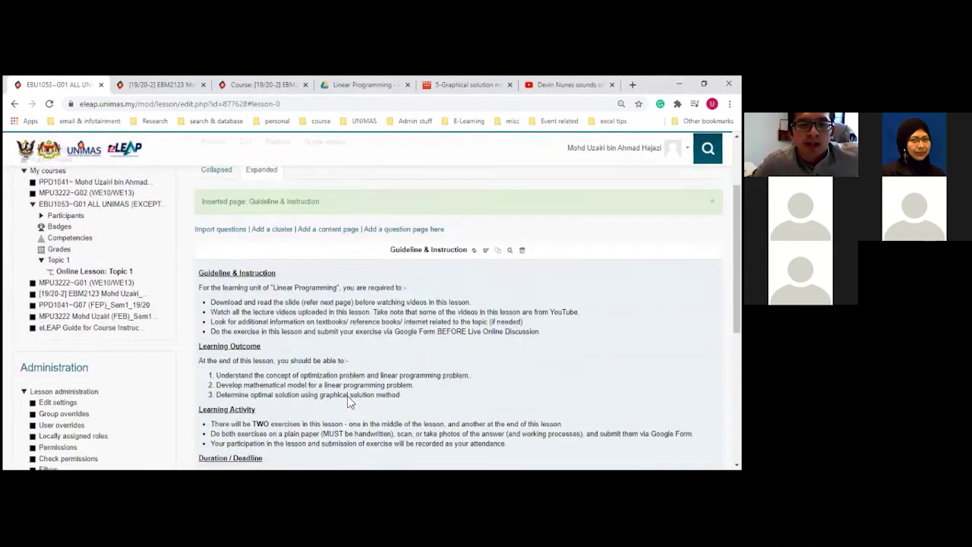
pyautogui.scroll(-2, 349, 401)
pyautogui.scroll(2, 349, 402)
# Step: Compare the collapsed and expanded views of the Topic 1 lesson's pages, ending in the expanded view
pyautogui.click(223, 220)
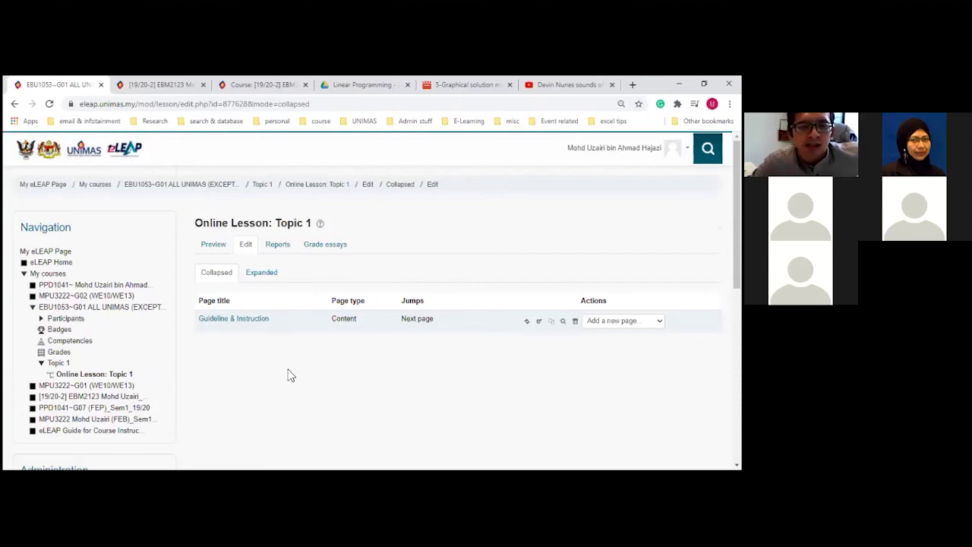
pyautogui.scroll(-1, 287, 374)
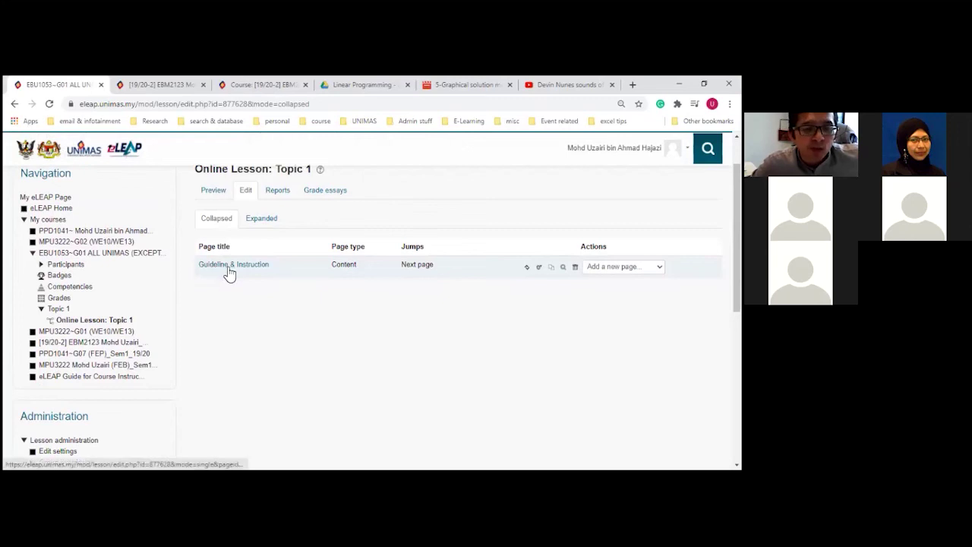
pyautogui.click(257, 227)
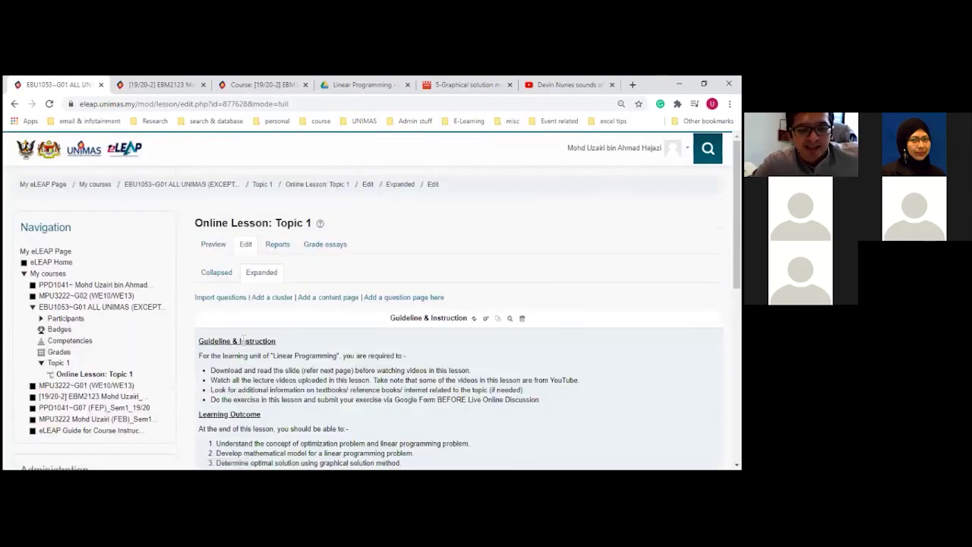
# Step: Examine the saved Guideline & Instruction page, highlighting its requirements list and checking down to the Content 1 button and jump
pyautogui.scroll(-2, 242, 340)
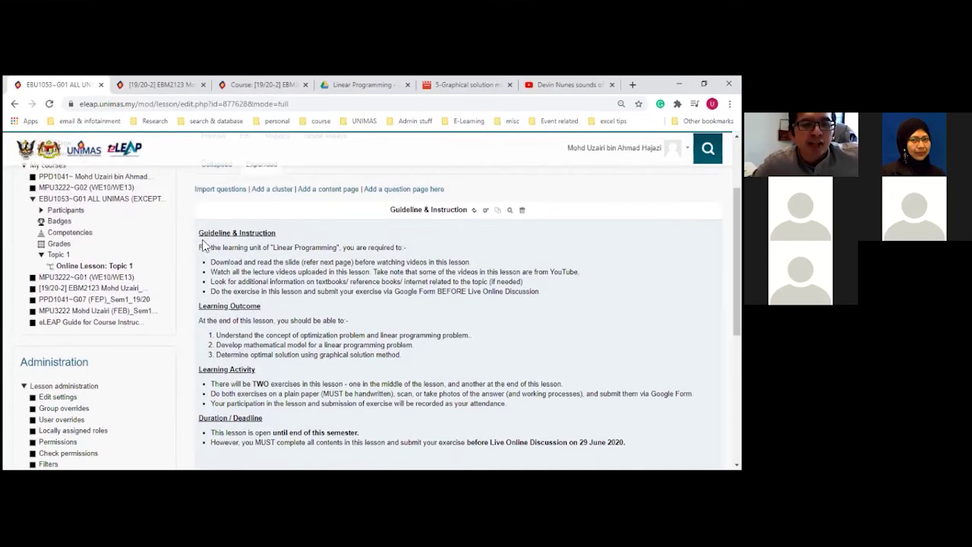
pyautogui.moveTo(199, 247); pyautogui.dragTo(541, 293)
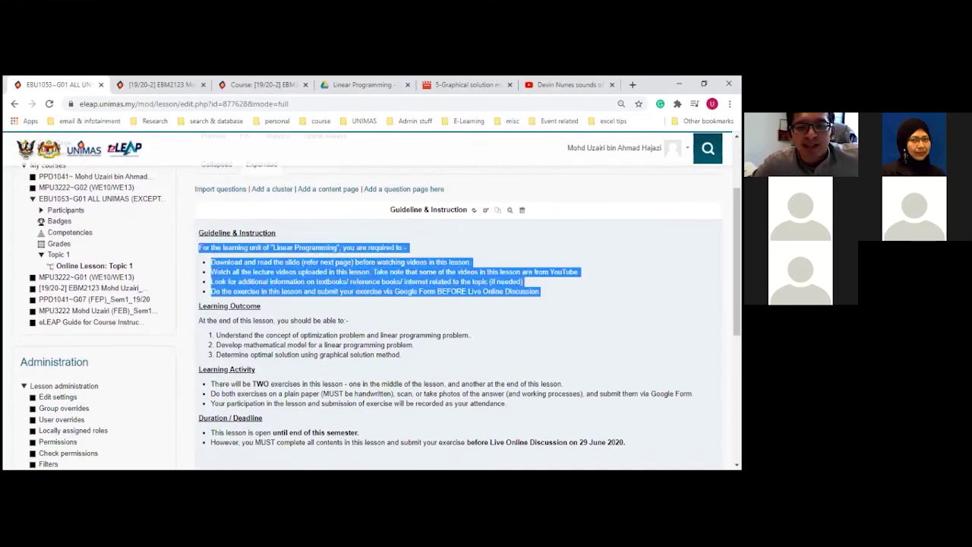
pyautogui.click(523, 299)
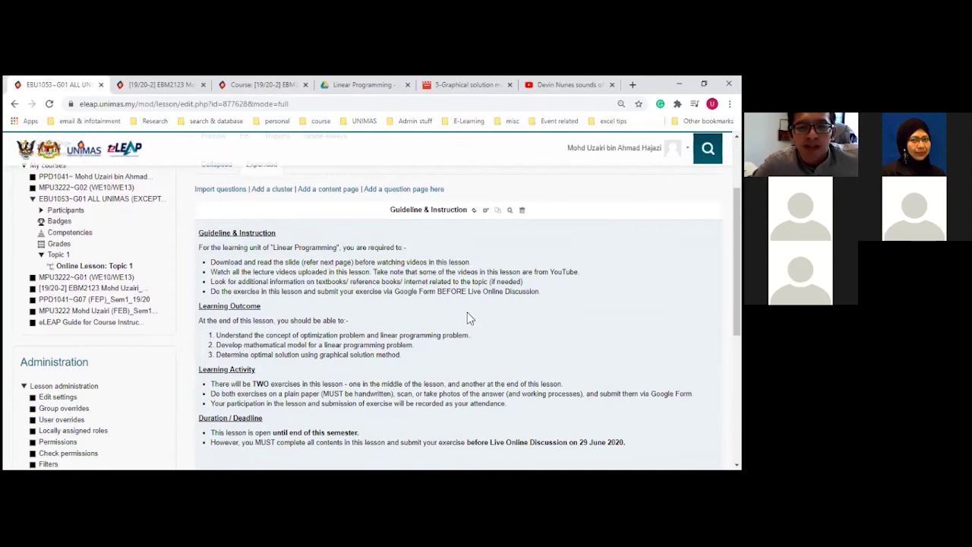
pyautogui.scroll(-1, 467, 317)
pyautogui.scroll(-1, 467, 318)
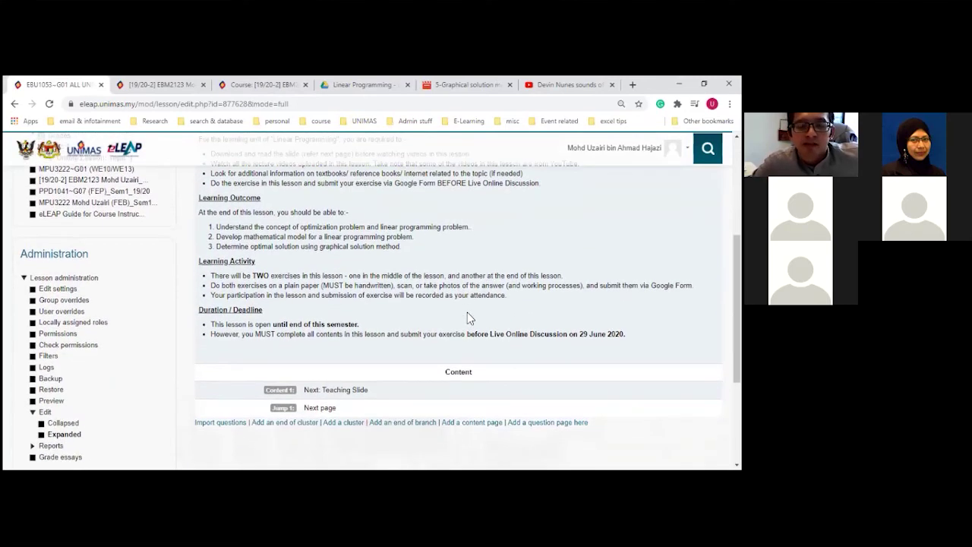
pyautogui.scroll(-1, 467, 318)
pyautogui.scroll(5, 467, 317)
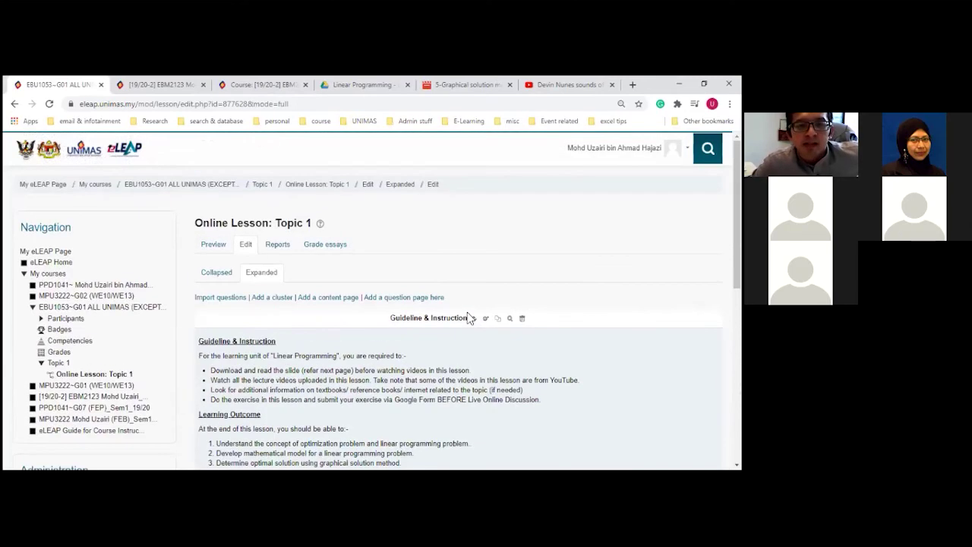
pyautogui.scroll(-1, 468, 317)
pyautogui.scroll(-4, 468, 317)
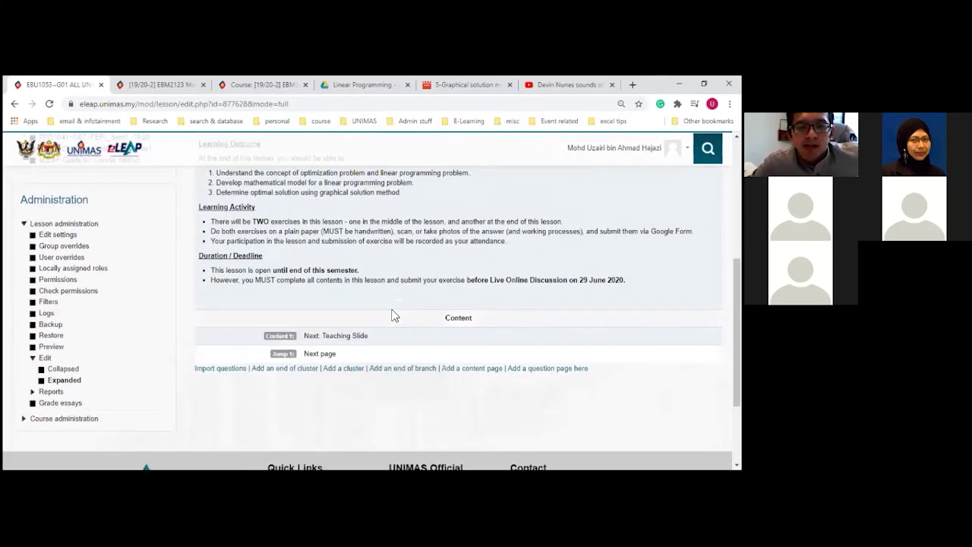
pyautogui.scroll(3, 382, 256)
pyautogui.scroll(-3, 374, 331)
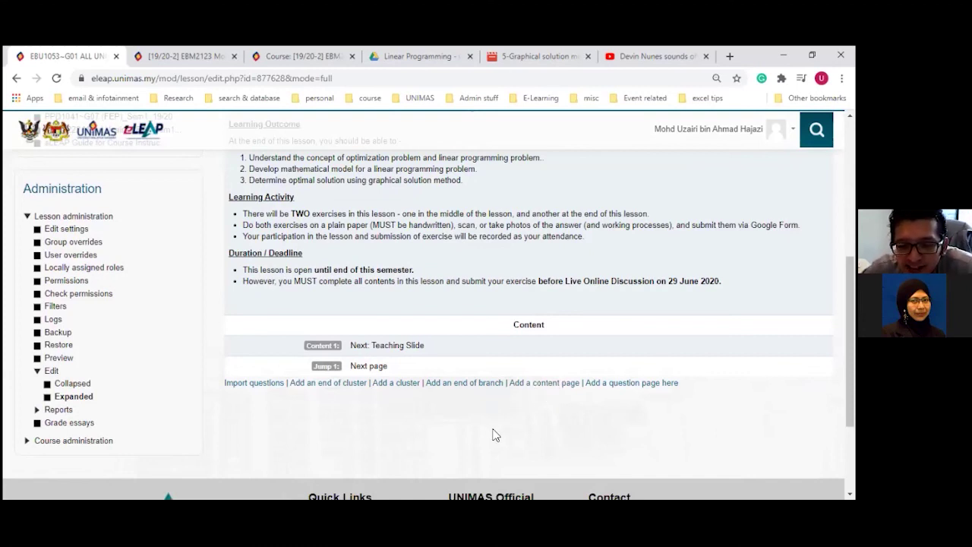
# Step: Add a content page after the Guideline & Instruction page and title it "Teaching Slide: Topic 1"
pyautogui.click(549, 383)
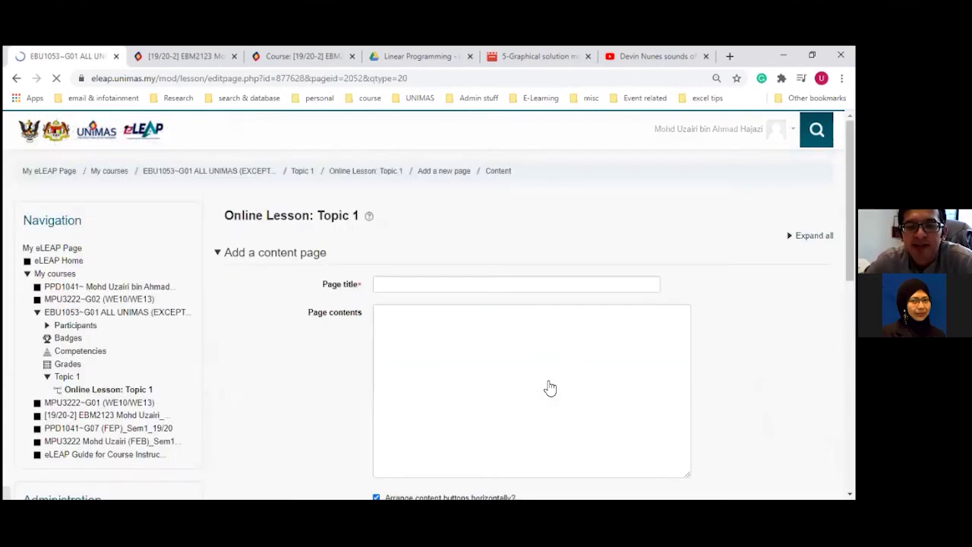
pyautogui.click(400, 284)
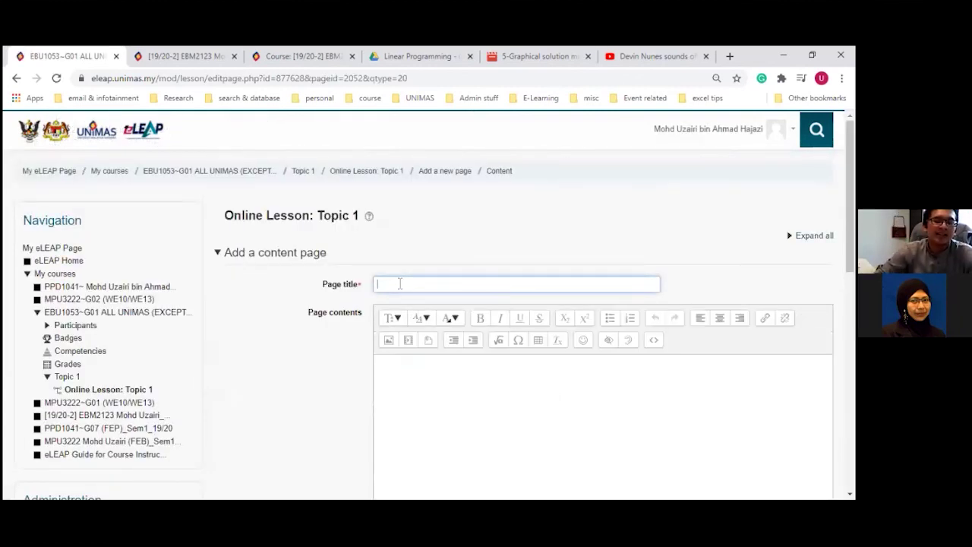
pyautogui.write('Te')
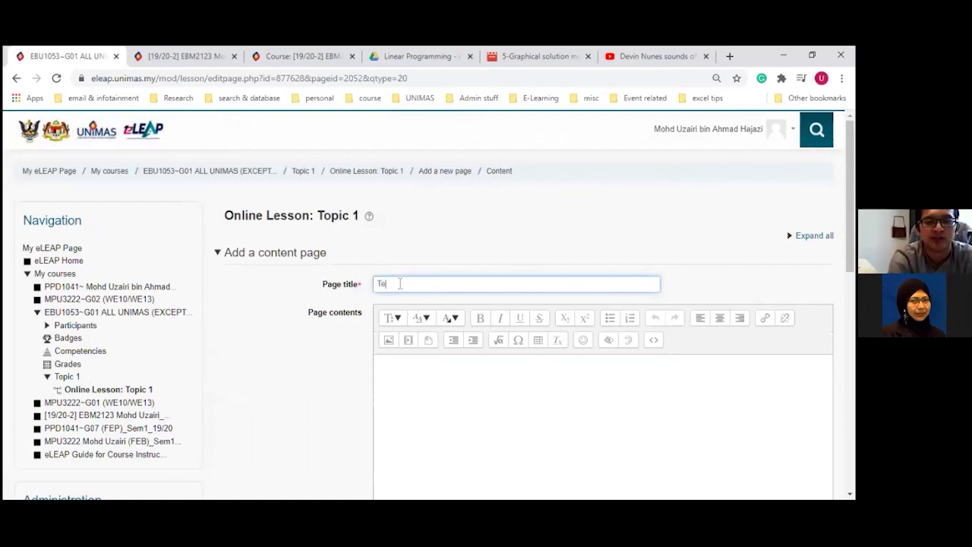
pyautogui.write('aching ')
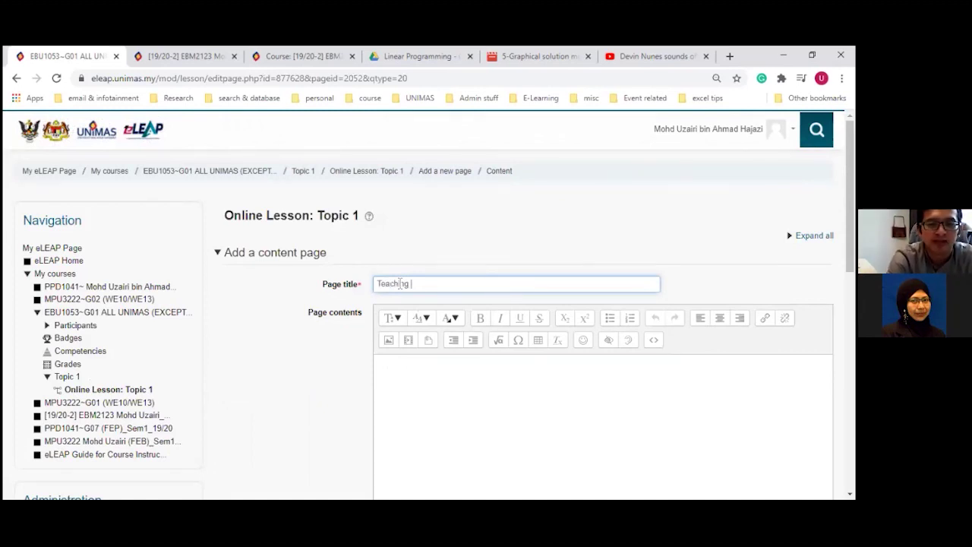
pyautogui.write('Slide')
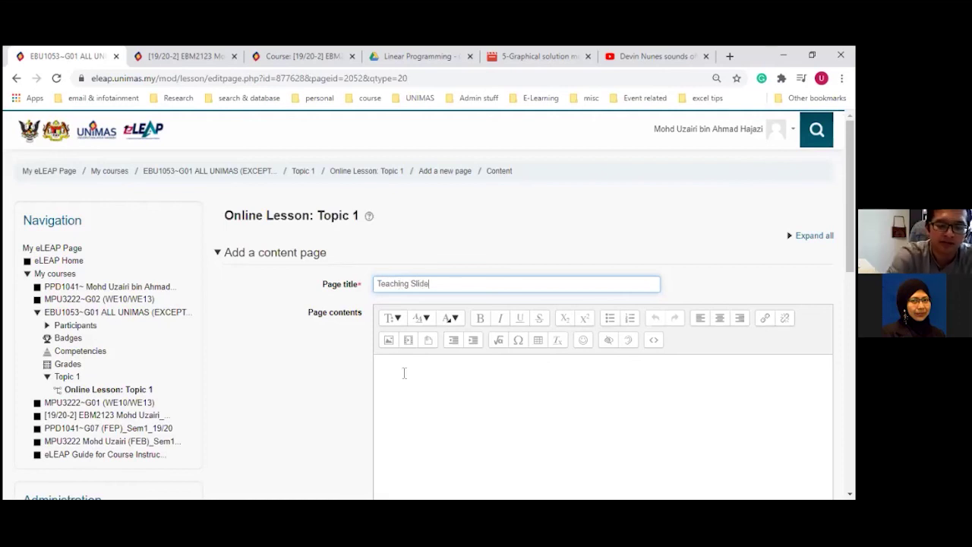
pyautogui.write(': Topic 1')
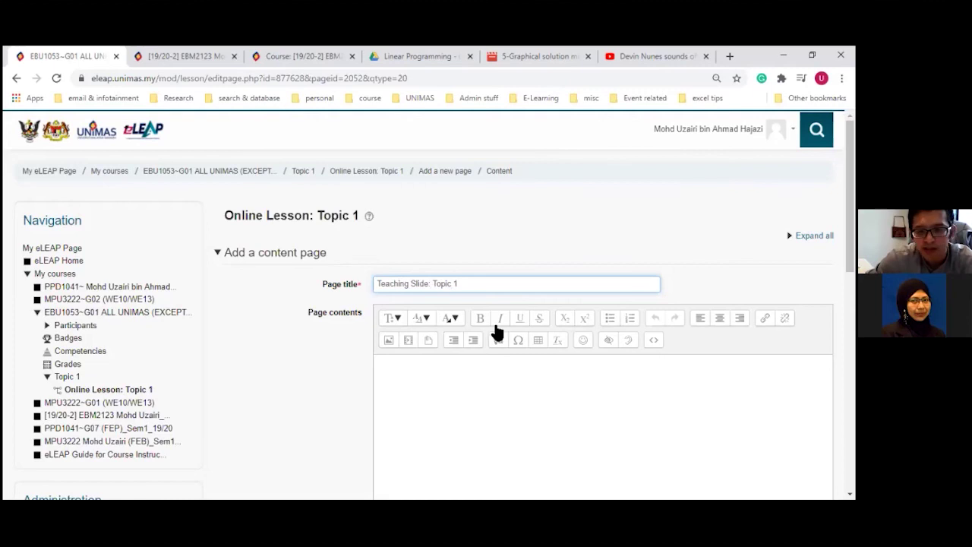
# Step: Copy the sentence "Download the slide below and read before watching videos in this lesson." from the Linear Programming lesson into the page contents as plain text
pyautogui.click(395, 384)
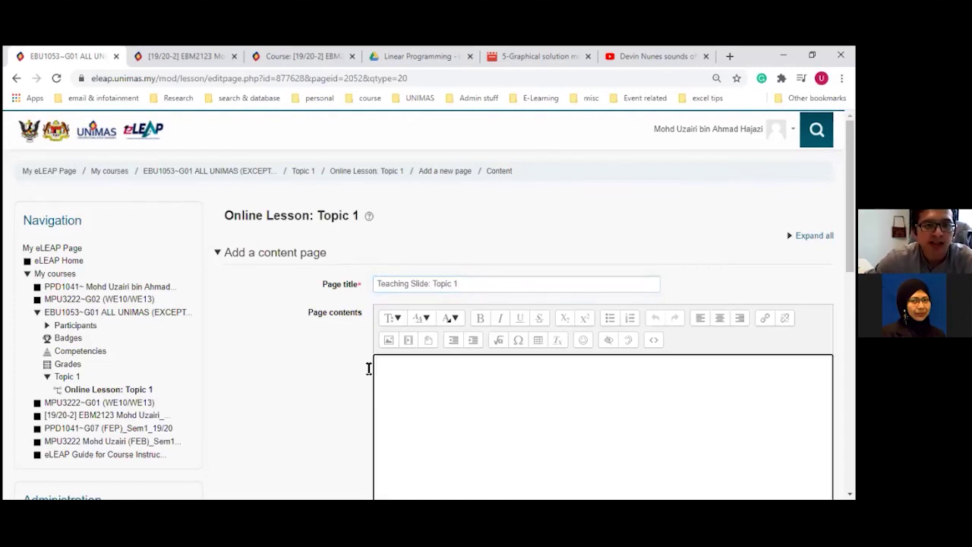
pyautogui.click(196, 57)
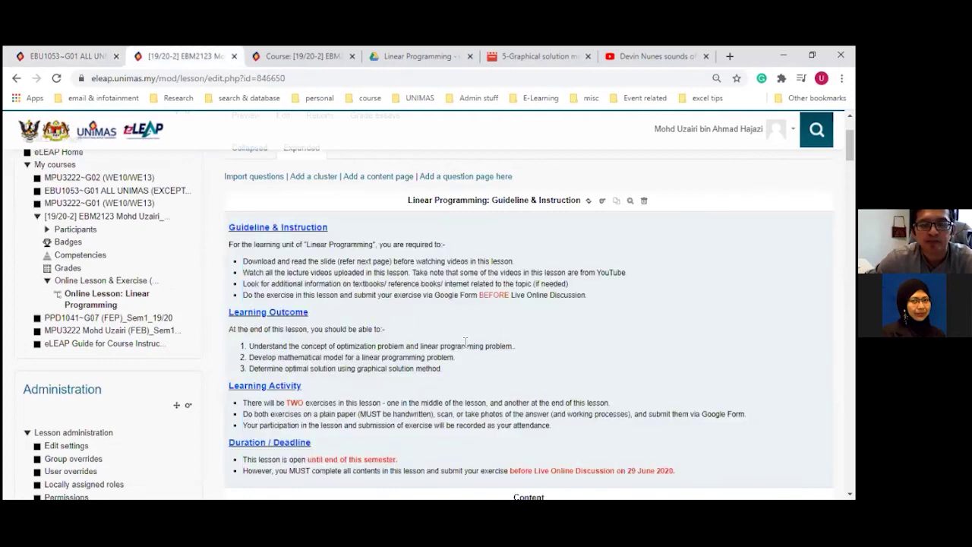
pyautogui.scroll(-5, 466, 342)
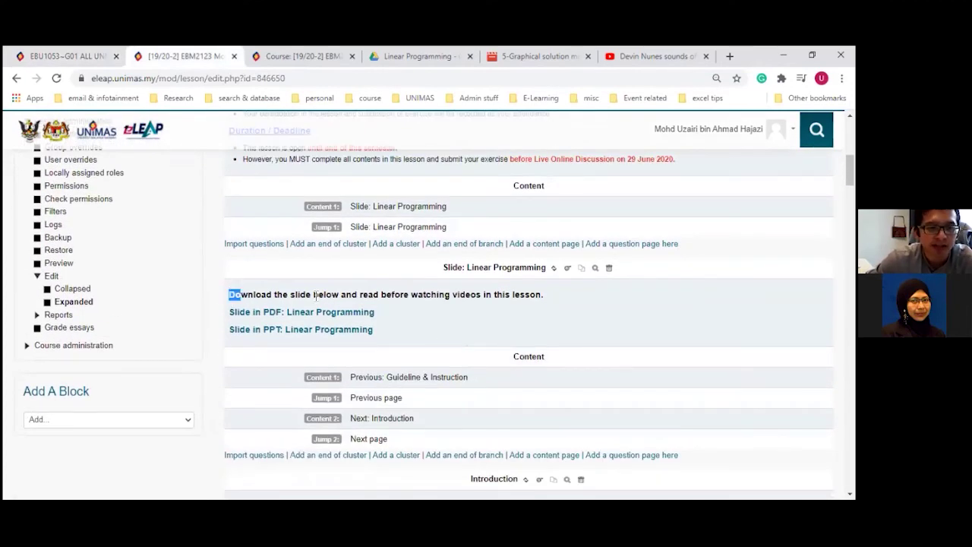
pyautogui.moveTo(229, 296); pyautogui.dragTo(551, 297)
pyautogui.rightClick(537, 298)
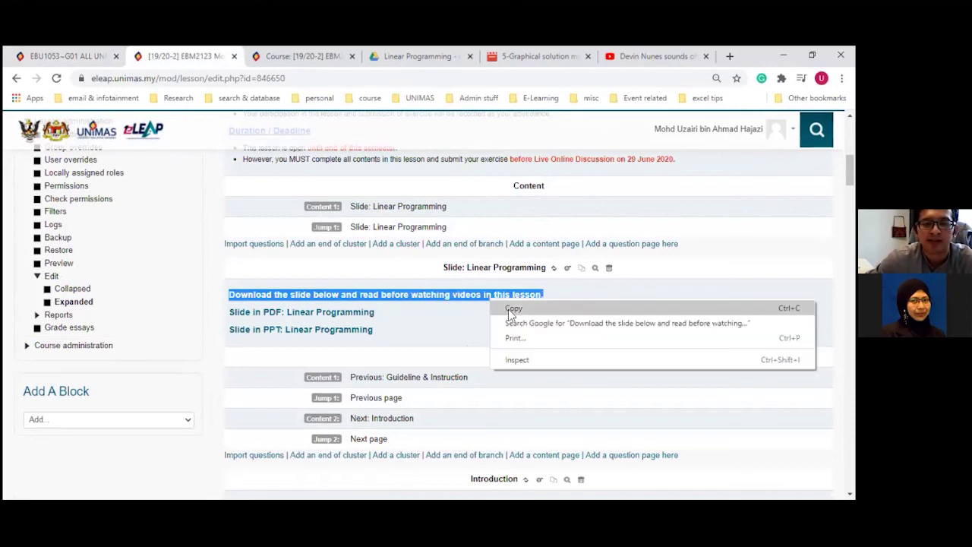
pyautogui.click(531, 311)
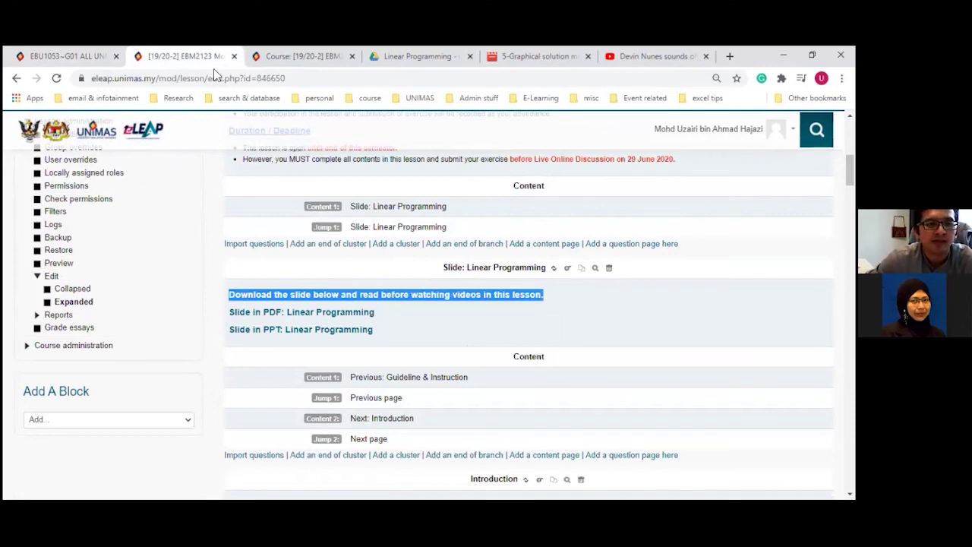
pyautogui.hotkey('ctrl', 'shift', 'Tab')
pyautogui.rightClick(388, 369)
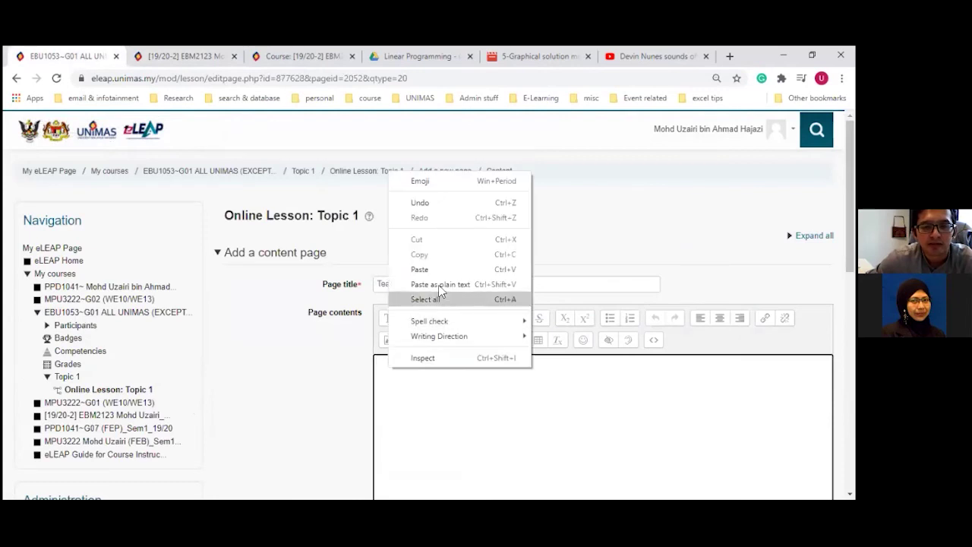
pyautogui.click(429, 290)
# Step: Format the download sentence in the page contents as medium size and bold
pyautogui.moveTo(640, 363); pyautogui.dragTo(372, 377)
pyautogui.click(391, 318)
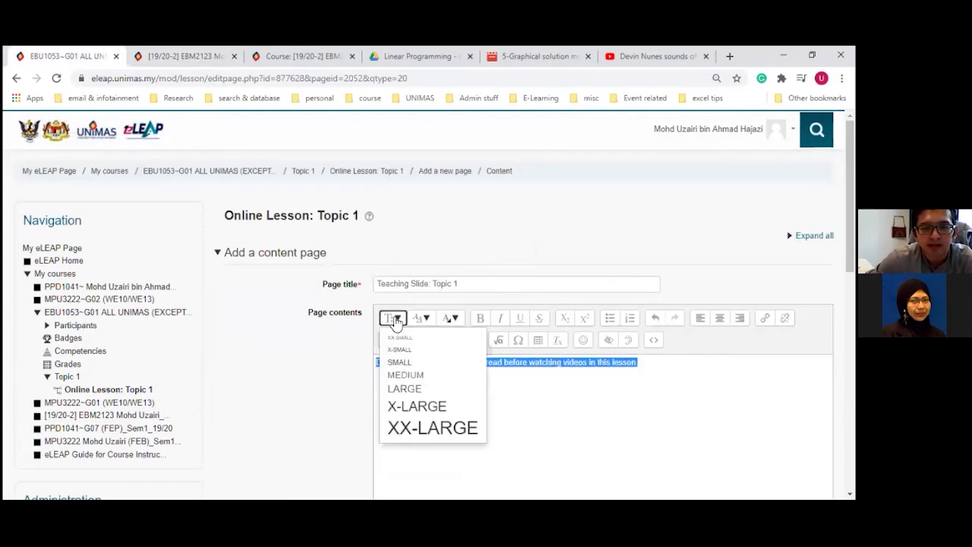
pyautogui.click(404, 376)
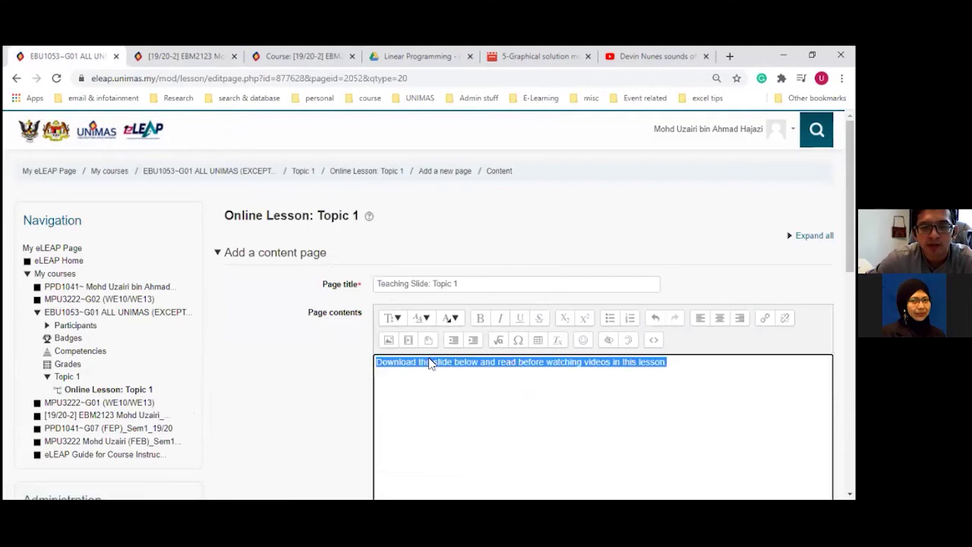
pyautogui.click(480, 319)
pyautogui.click(461, 410)
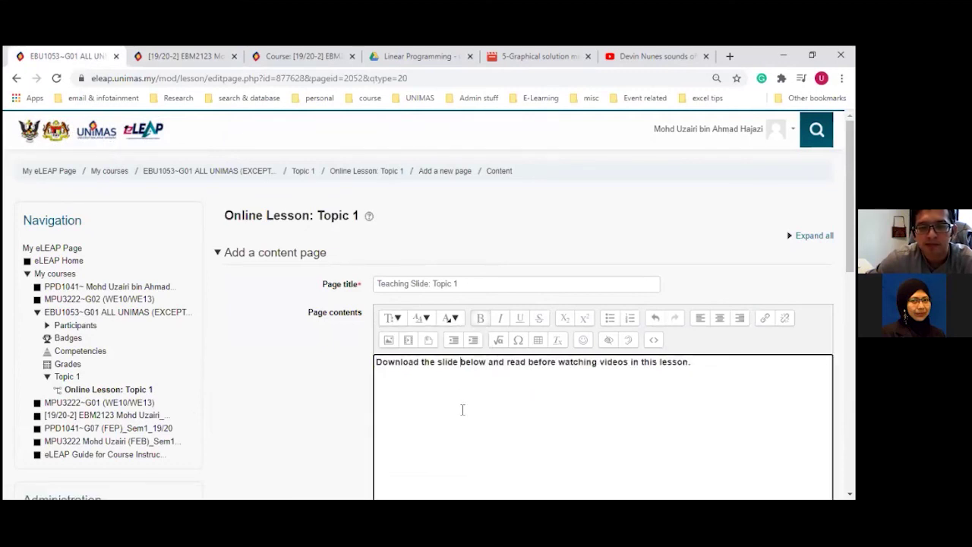
# Step: Add two lines below the download sentence in the page contents, reading "Slide (pdf):" and "Slide (ppt):"
pyautogui.scroll(-3, 461, 410)
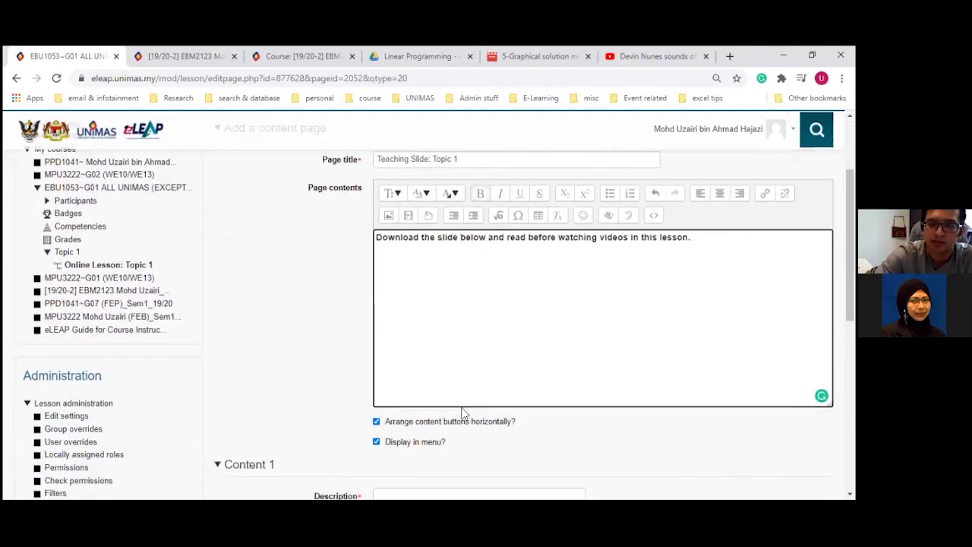
pyautogui.hotkey('ctrl', '+')
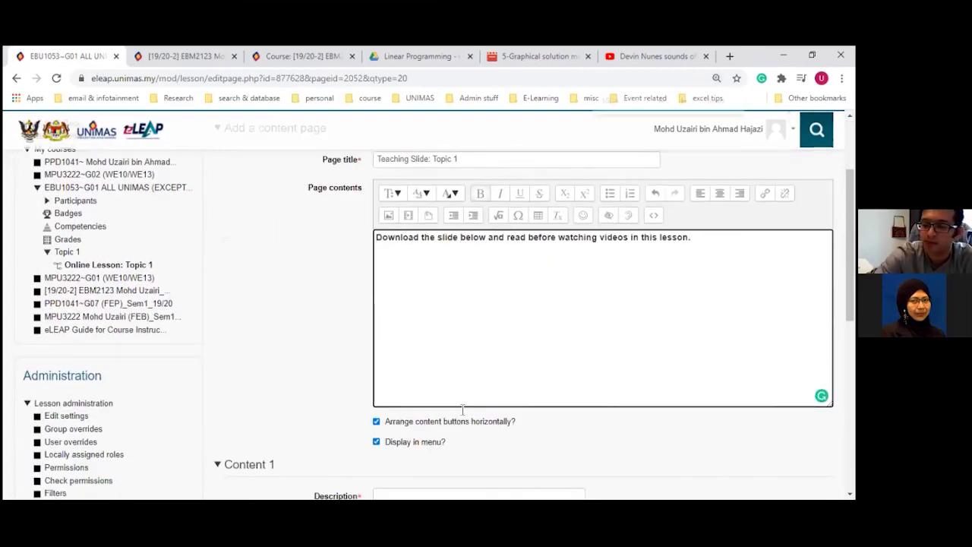
pyautogui.hotkey('ctrl', '+')
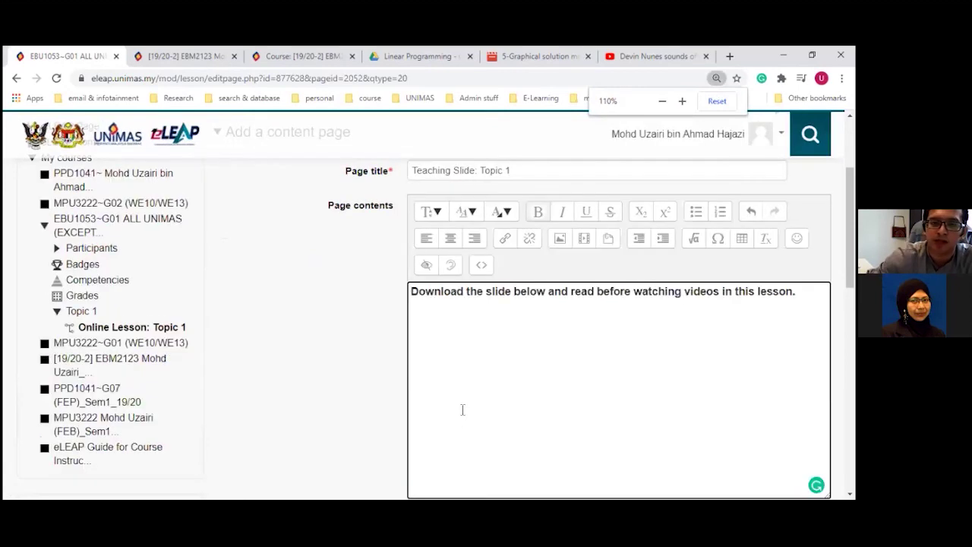
pyautogui.scroll(-2, 462, 410)
pyautogui.scroll(2, 462, 410)
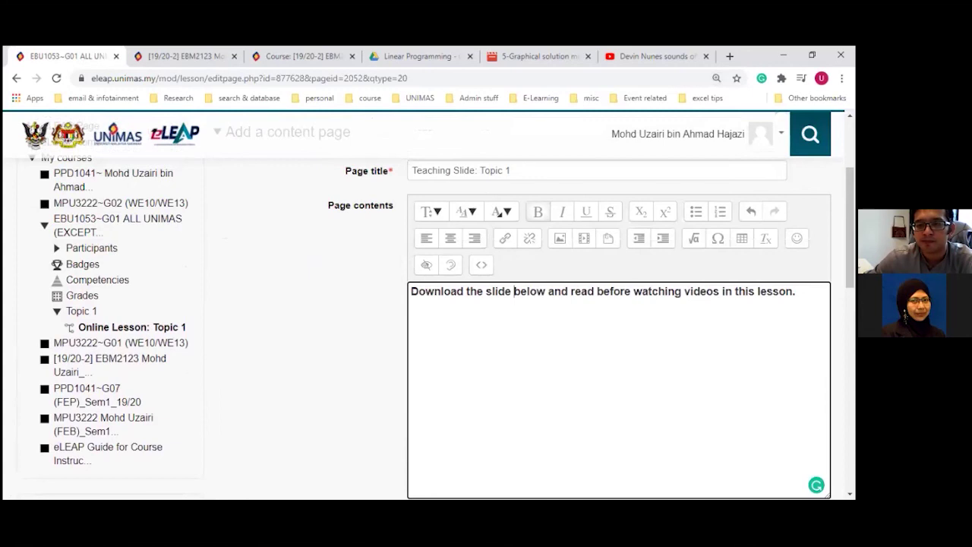
pyautogui.press('Return')
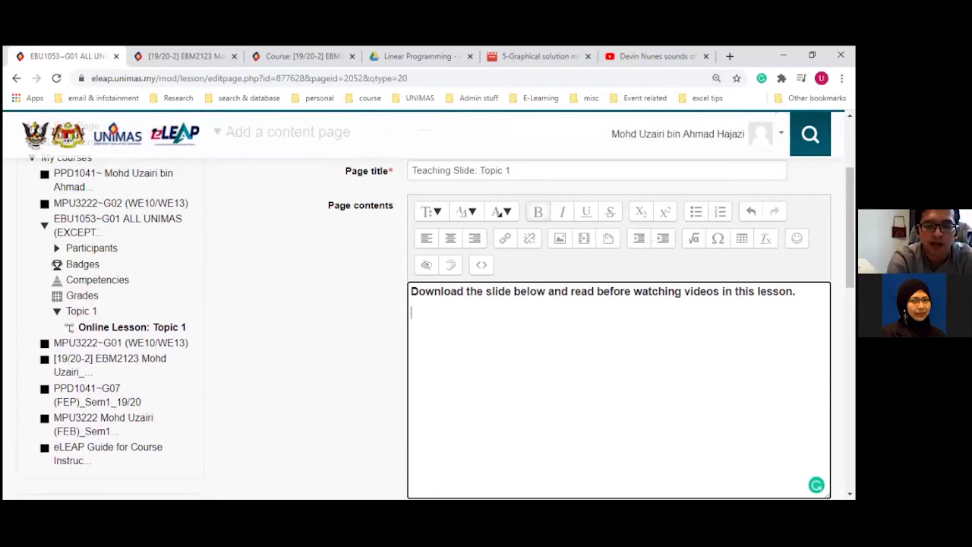
pyautogui.write('Slide (pdf')
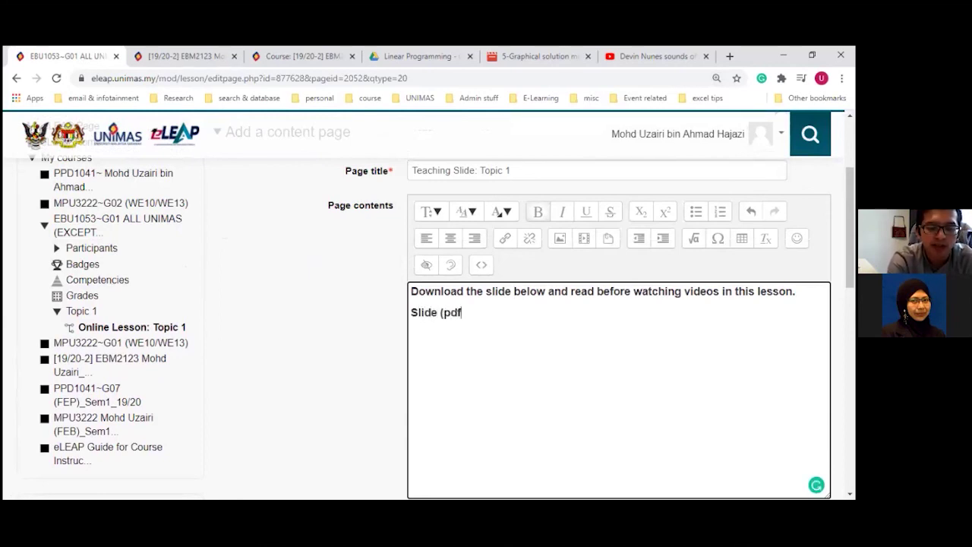
pyautogui.write(')')
pyautogui.press('Return')
pyautogui.write('Slide (')
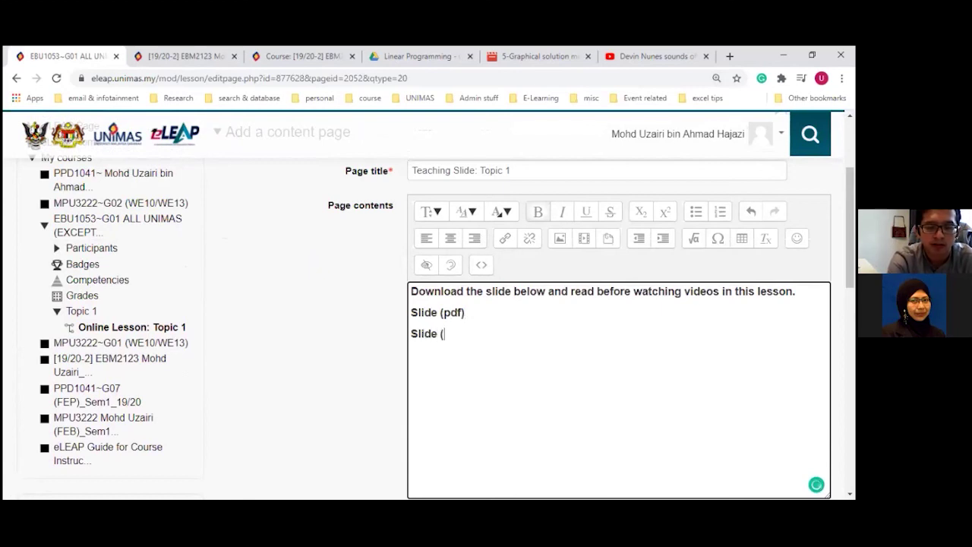
pyautogui.write('ppt)')
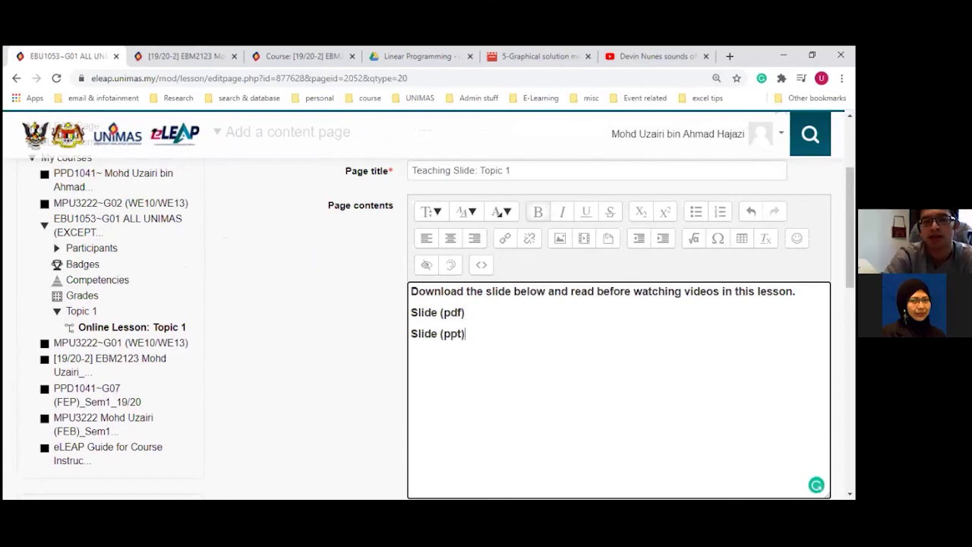
pyautogui.press('Up')
pyautogui.write(':')
pyautogui.press('Down')
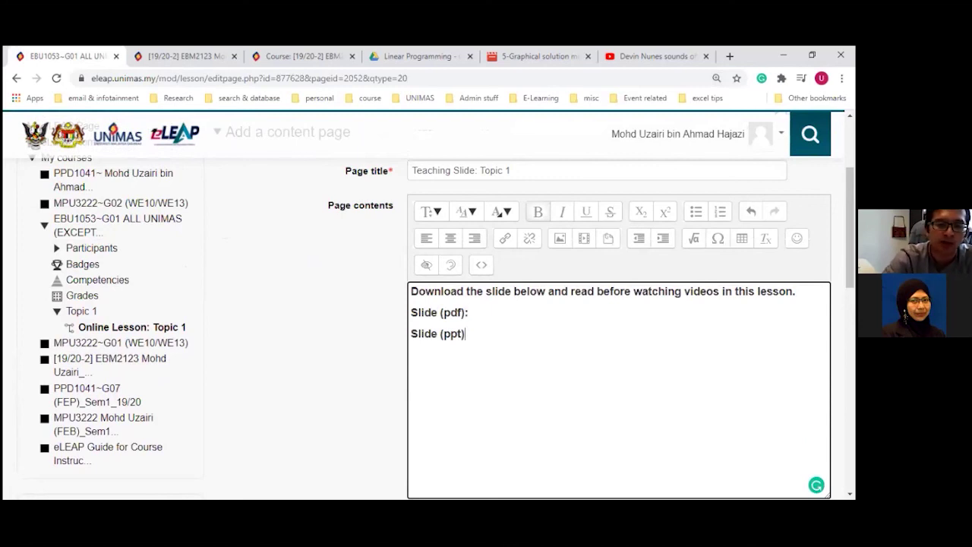
pyautogui.write(':')
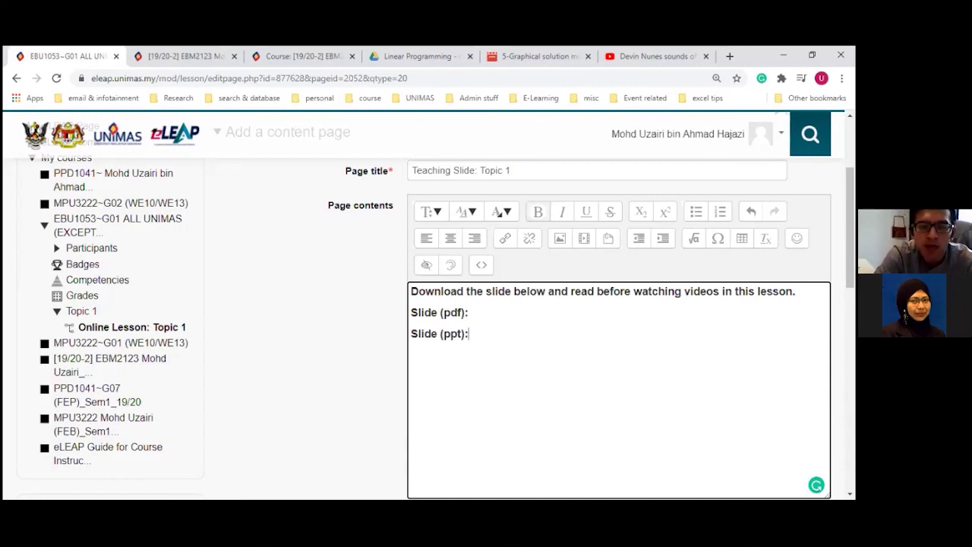
pyautogui.moveTo(470, 334); pyautogui.dragTo(411, 315)
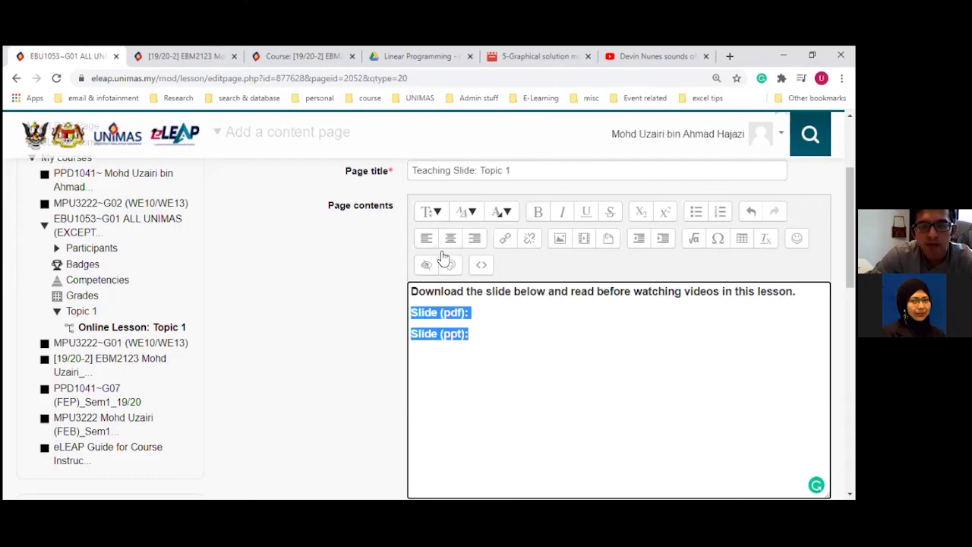
pyautogui.click(466, 313)
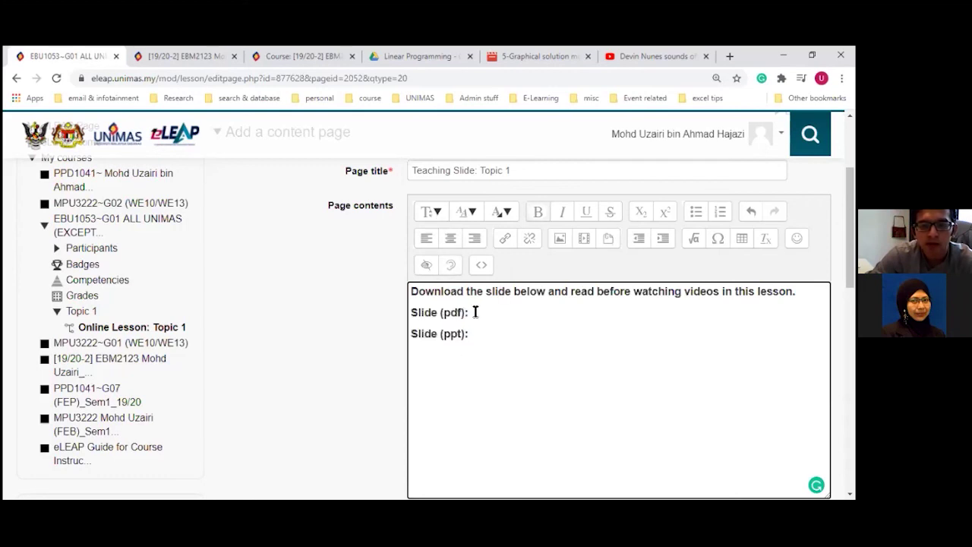
pyautogui.click(484, 328)
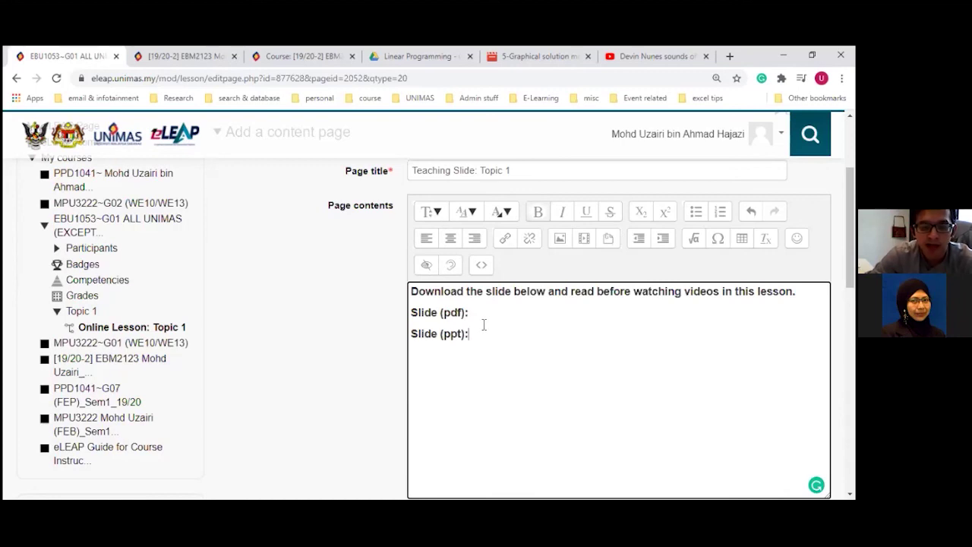
pyautogui.moveTo(468, 313); pyautogui.dragTo(410, 315)
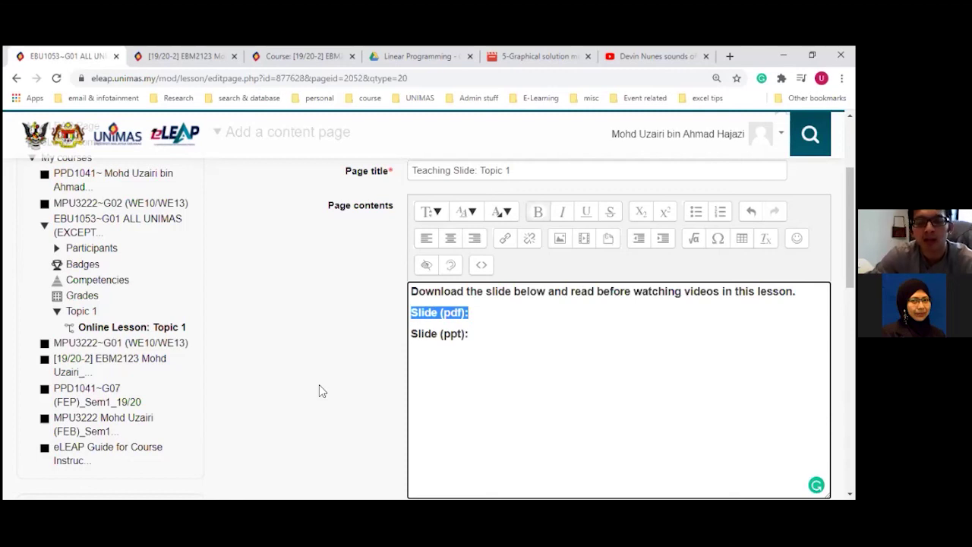
pyautogui.click(464, 378)
# Step: Link the "Slide (pdf):" text to an uploaded copy of the PDF file "Utilizing Lesson Tool in eLeap"
pyautogui.moveTo(471, 313); pyautogui.dragTo(410, 313)
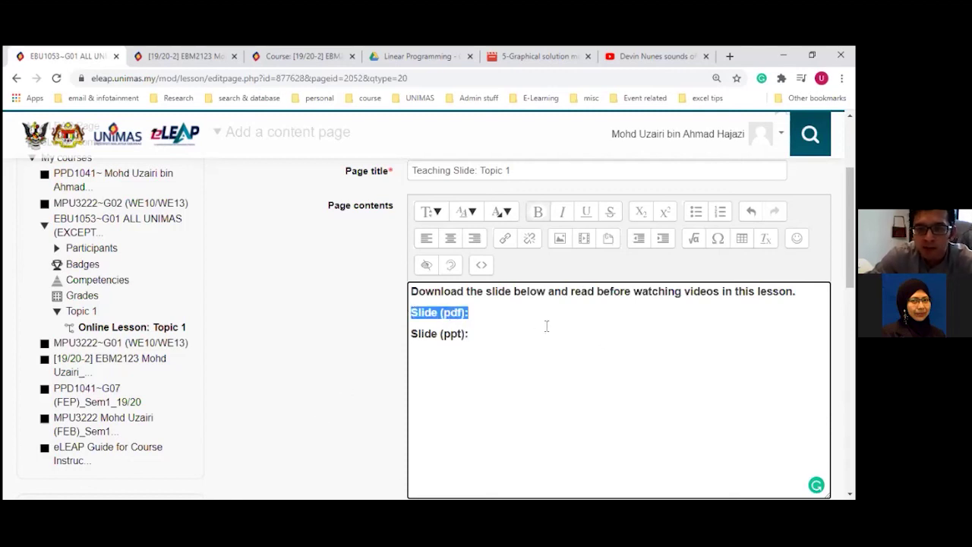
pyautogui.click(505, 245)
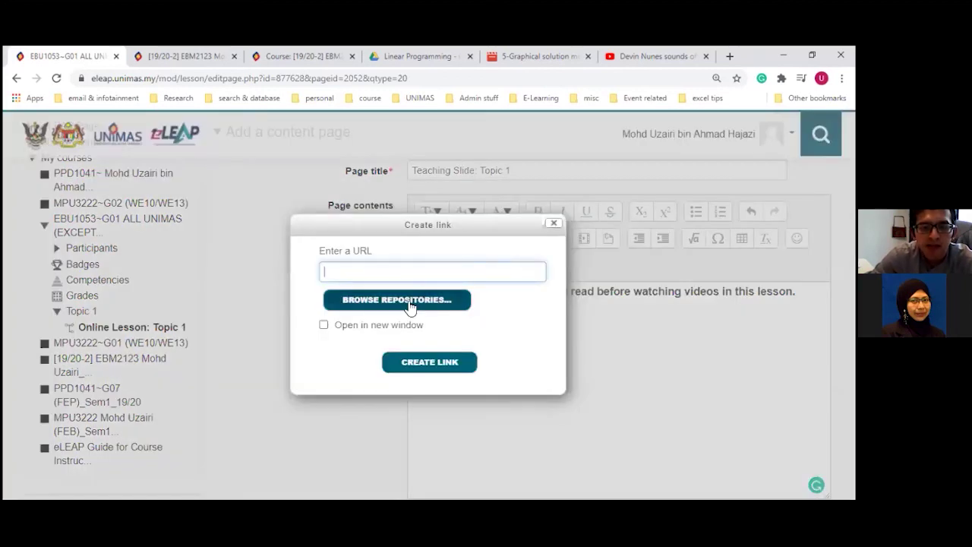
pyautogui.click(410, 303)
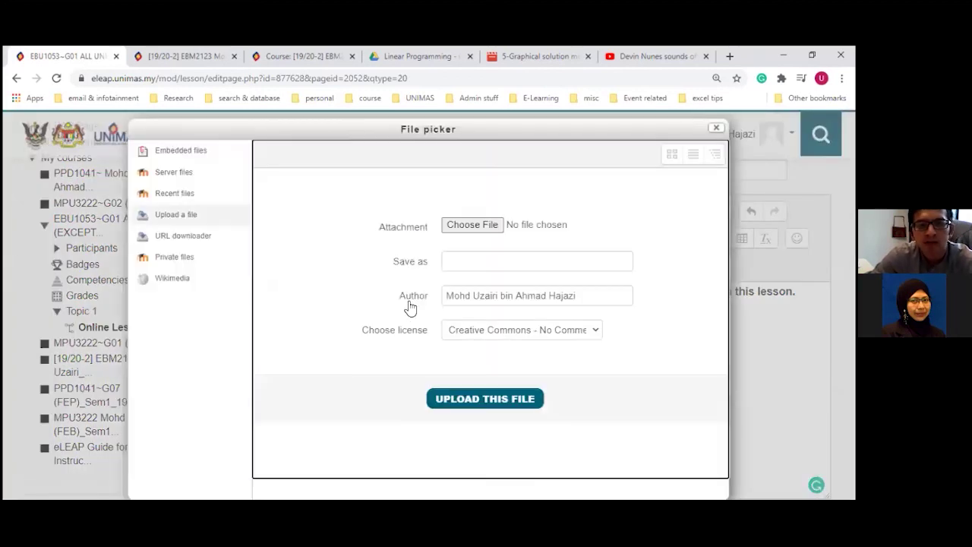
pyautogui.click(467, 228)
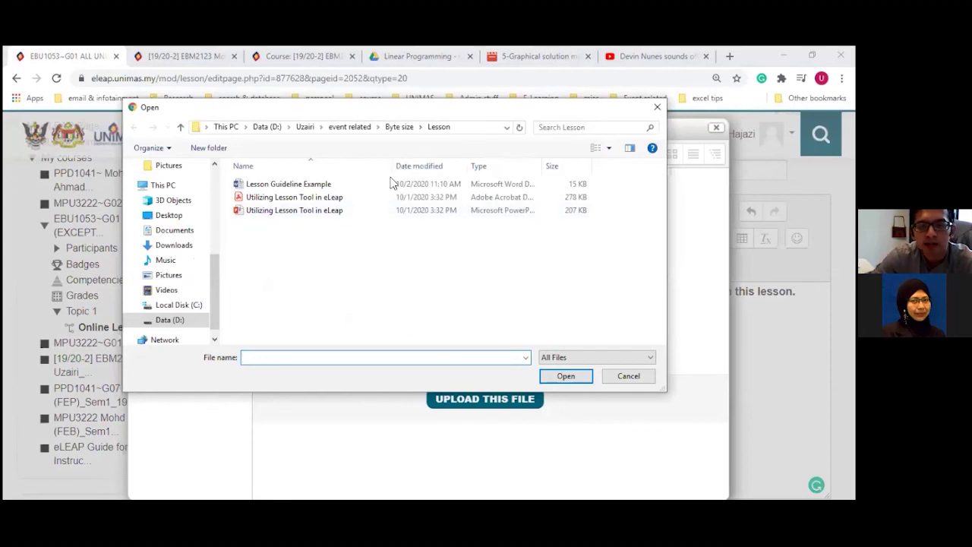
pyautogui.click(321, 200)
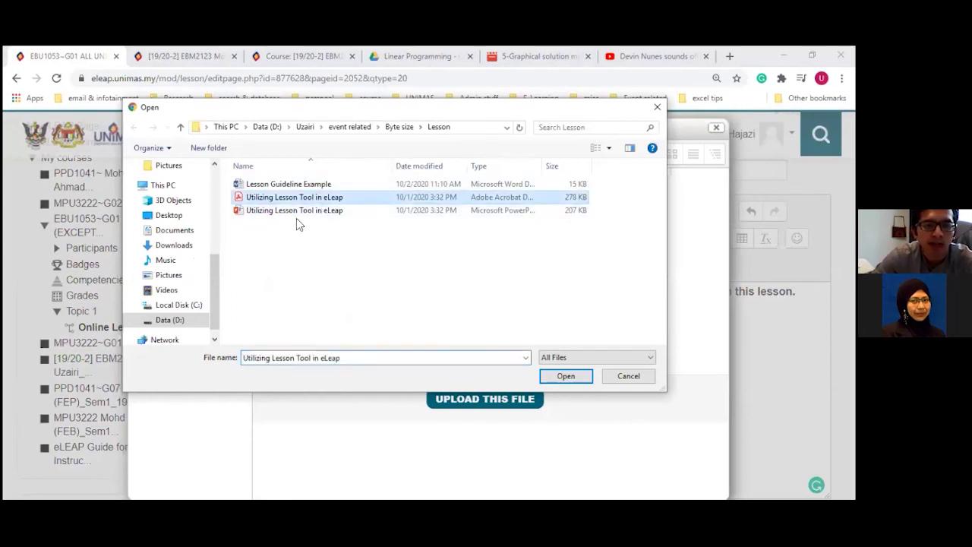
pyautogui.click(565, 377)
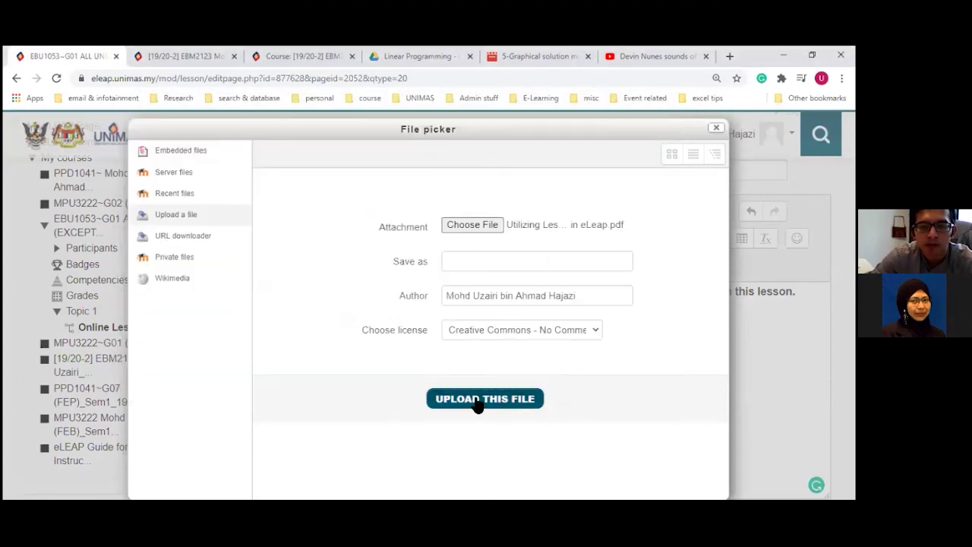
pyautogui.click(477, 403)
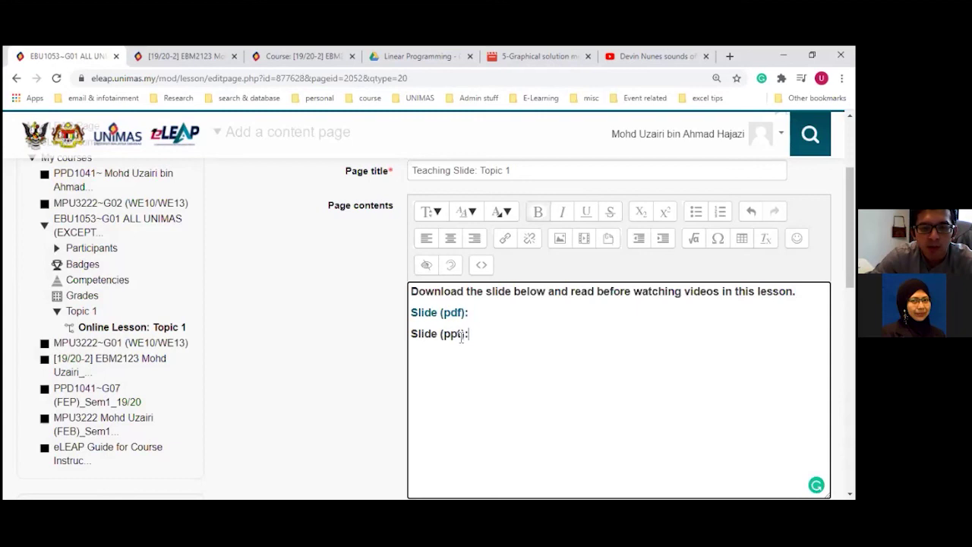
# Step: Link the "Slide (ppt):" text to an uploaded copy of the PowerPoint file "Utilizing Lesson Tool in eLeap"
pyautogui.moveTo(468, 335); pyautogui.dragTo(405, 339)
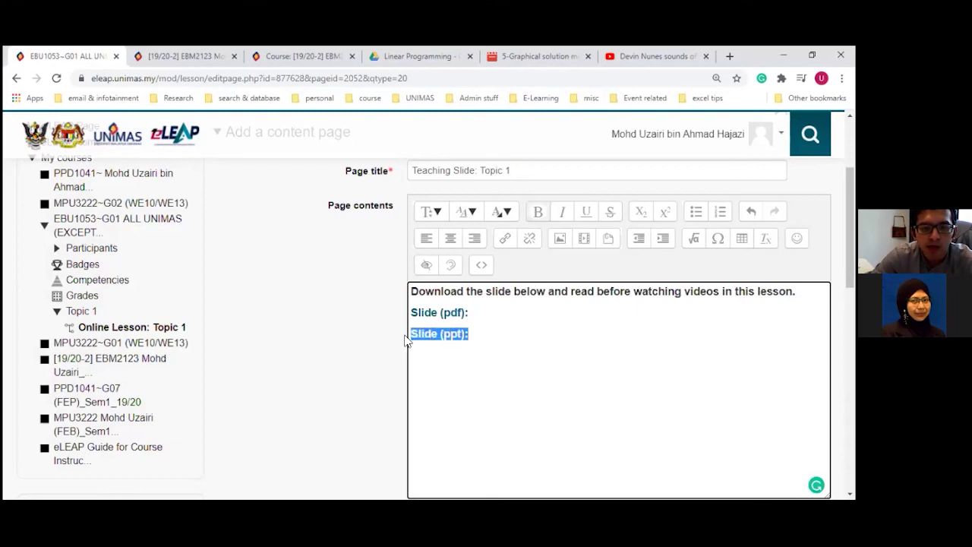
pyautogui.click(504, 237)
pyautogui.click(375, 307)
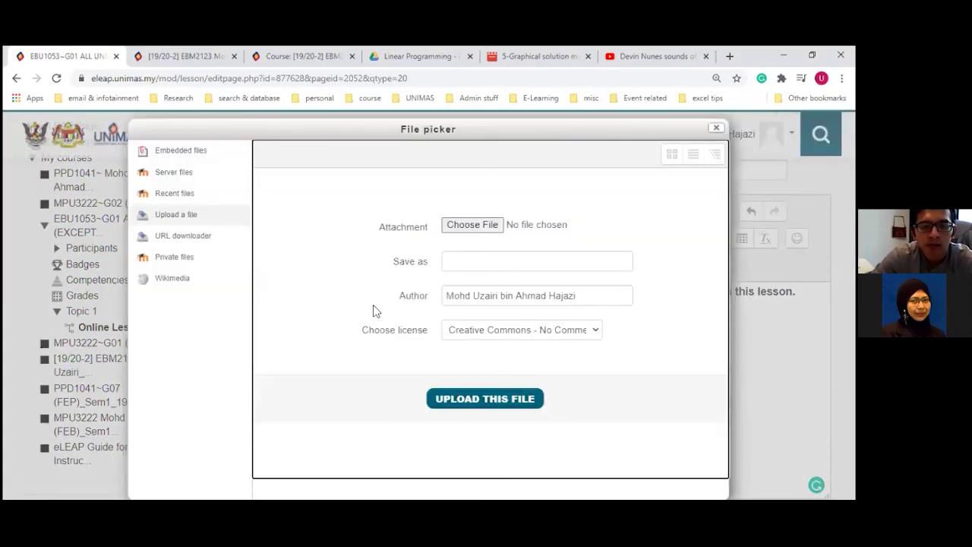
pyautogui.click(471, 228)
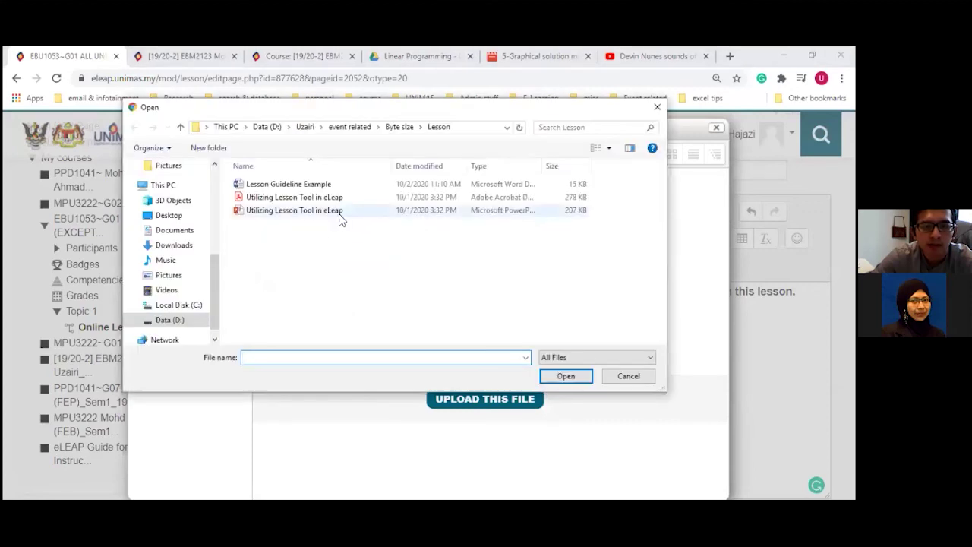
pyautogui.click(339, 213)
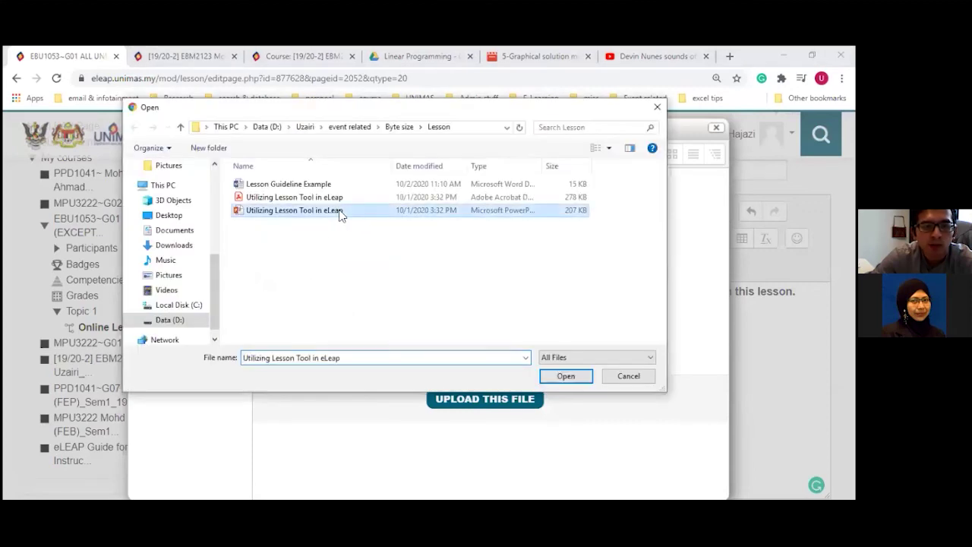
pyautogui.click(565, 376)
pyautogui.click(461, 400)
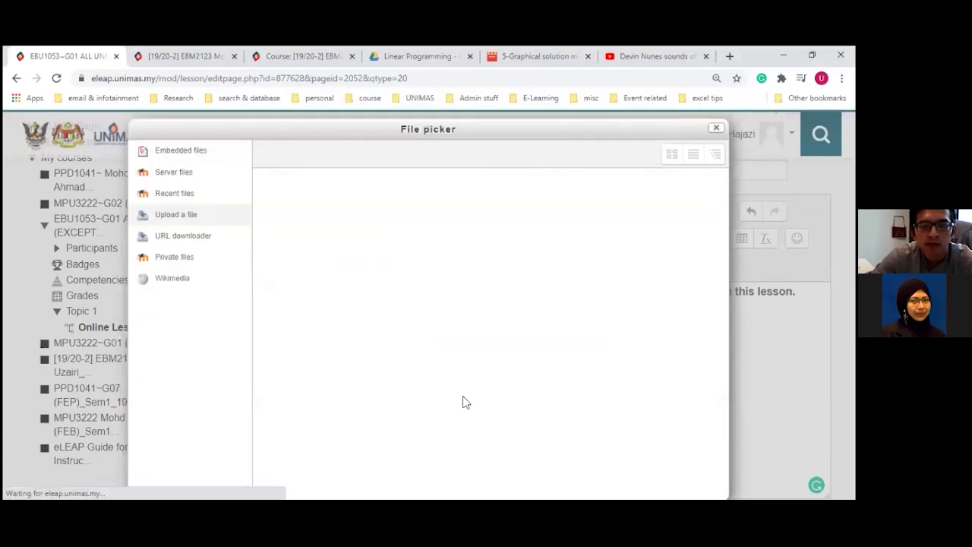
pyautogui.click(469, 391)
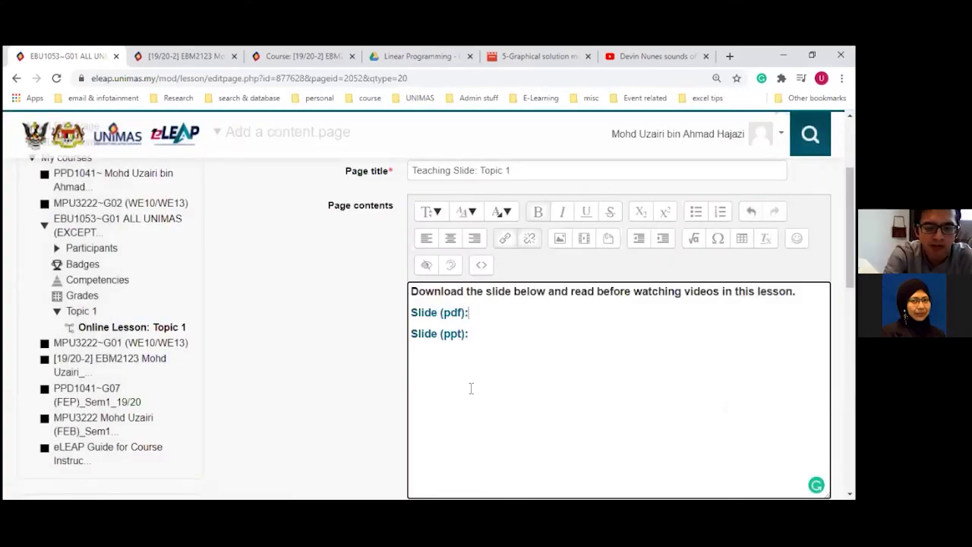
# Step: Add "Topic 1" after both the "Slide (pdf):" and "Slide (ppt):" labels in the page contents
pyautogui.press('Up')
pyautogui.write('Topic')
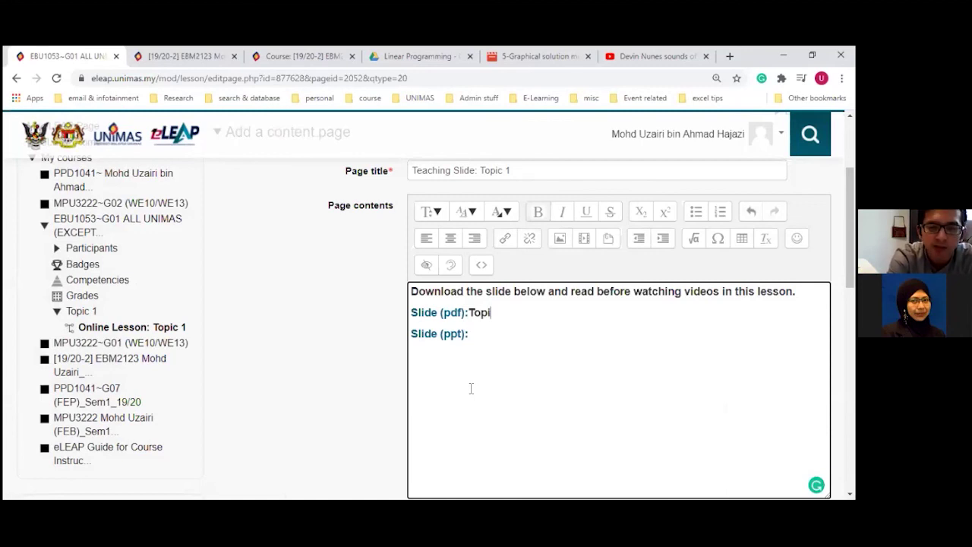
pyautogui.press('BackSpace')
pyautogui.press('BackSpace')
pyautogui.press('BackSpace')
pyautogui.press('BackSpace')
pyautogui.press('BackSpace')
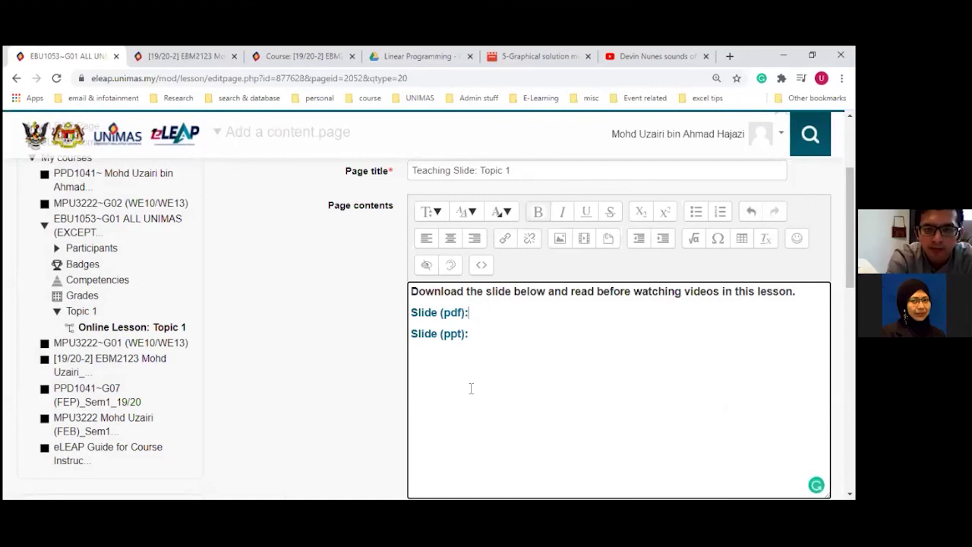
pyautogui.write('Top')
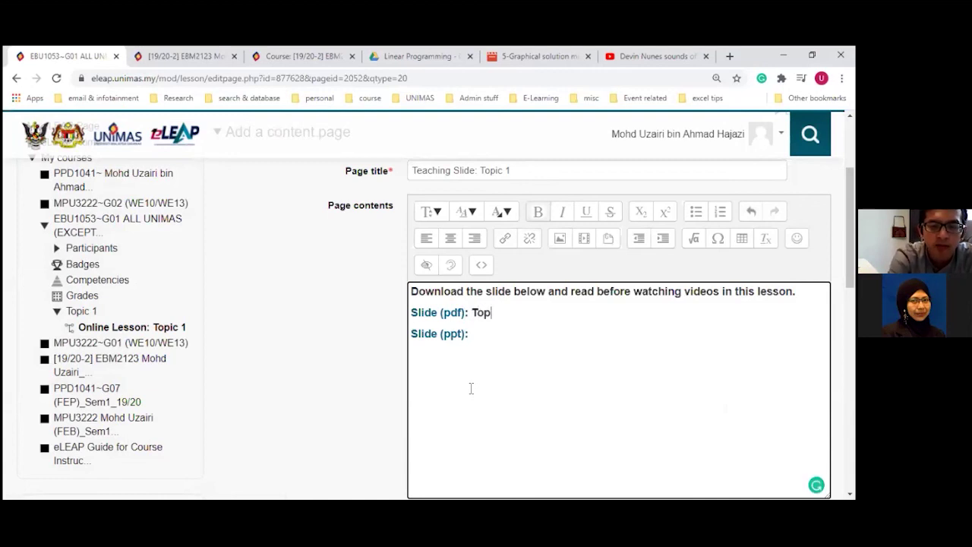
pyautogui.write('ic 1 Slide (ppt): ')
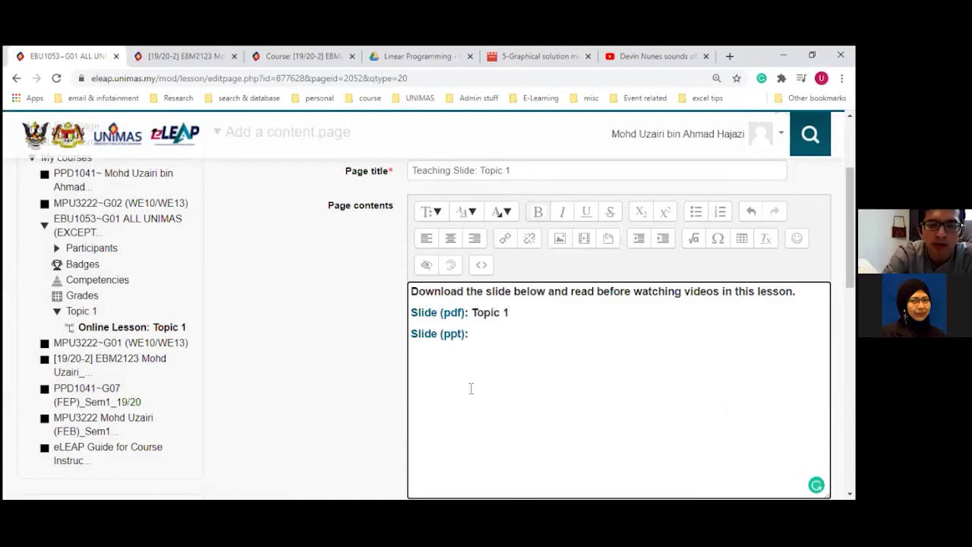
pyautogui.write('Topic 1')
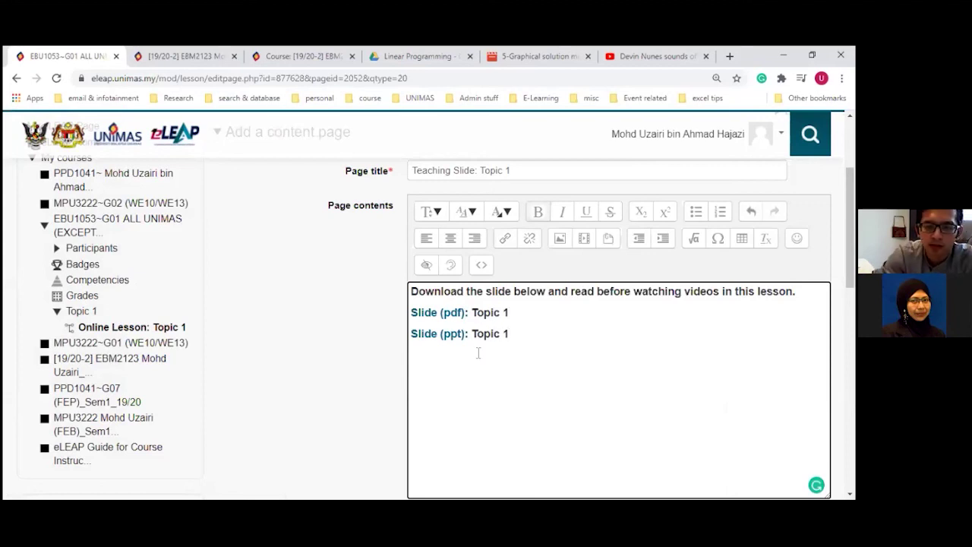
# Step: Try to extend the existing PDF link over the whole line "Slide (pdf): Topic 1"
pyautogui.moveTo(509, 312); pyautogui.dragTo(412, 312)
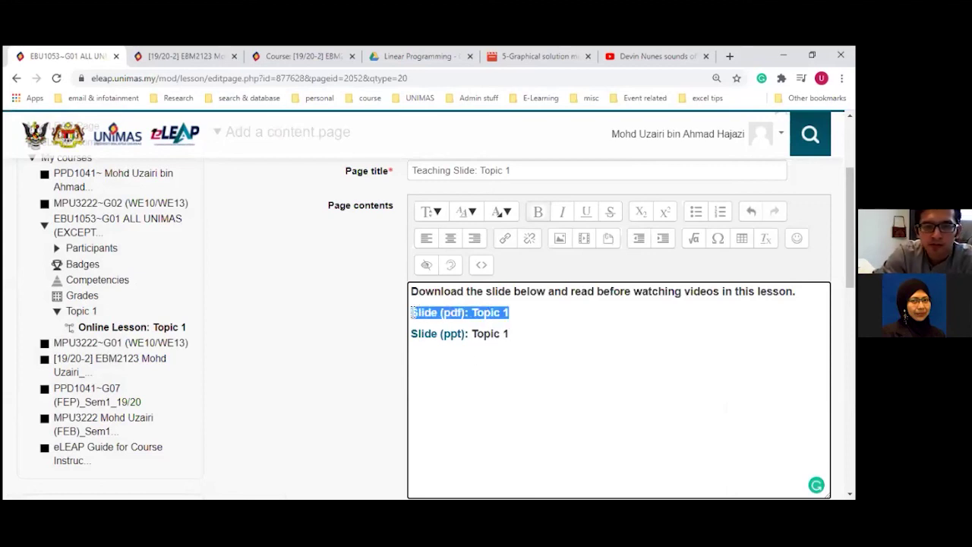
pyautogui.click(505, 238)
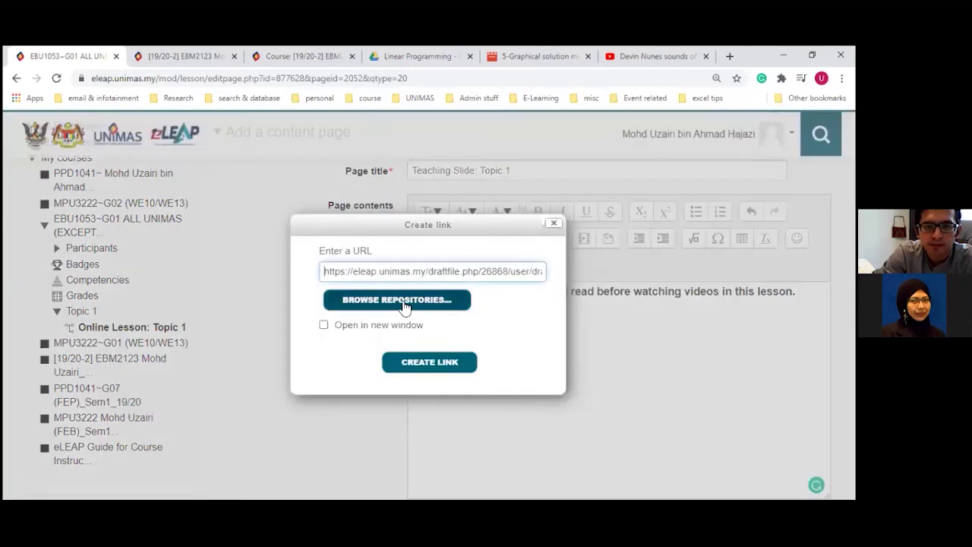
pyautogui.click(420, 366)
# Step: Unlink "Slide (pdf): Topic 1" and link the whole line to the uploaded PDF "Utilizing Lesson Tool in eLeap", overwriting the attached copy
pyautogui.moveTo(511, 309); pyautogui.dragTo(411, 312)
pyautogui.click(529, 239)
pyautogui.click(516, 312)
pyautogui.moveTo(516, 312); pyautogui.dragTo(422, 304)
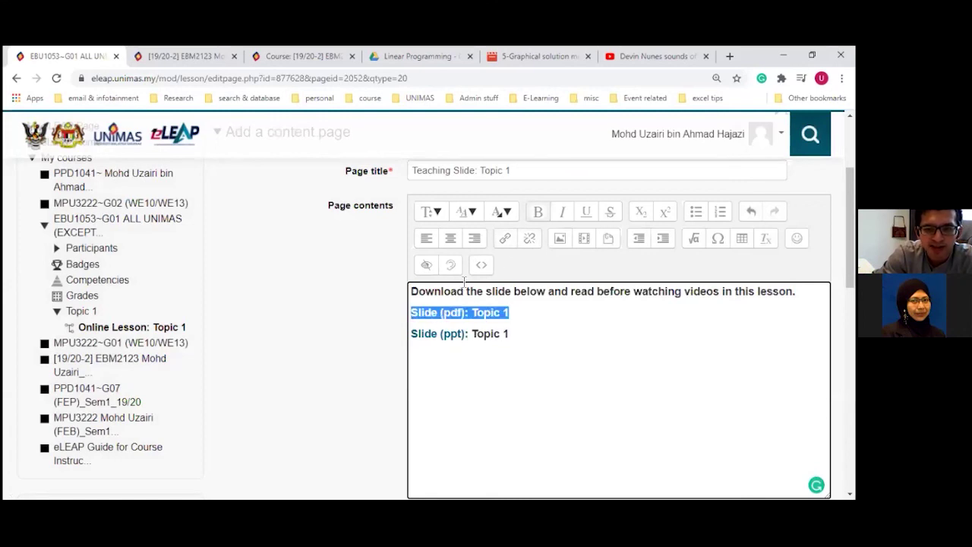
pyautogui.click(505, 239)
pyautogui.click(403, 298)
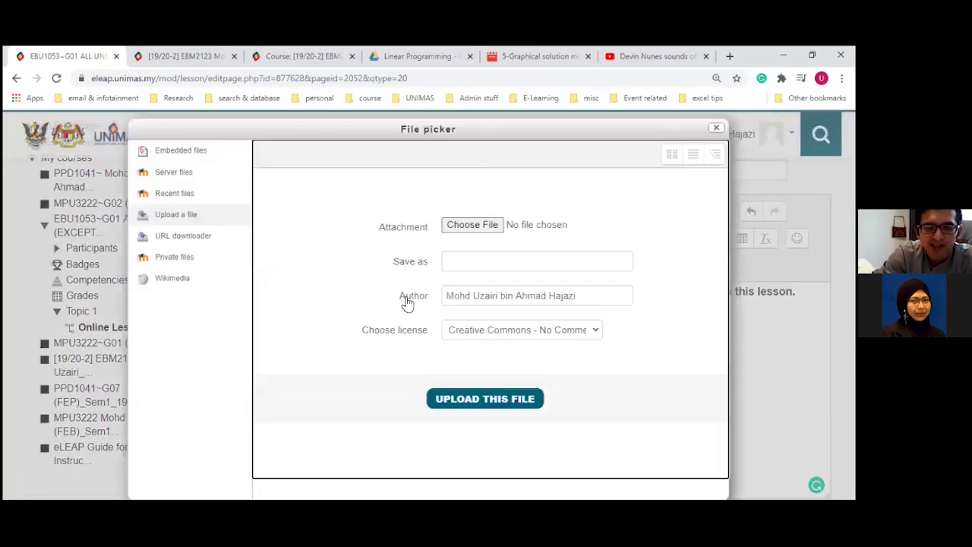
pyautogui.click(472, 226)
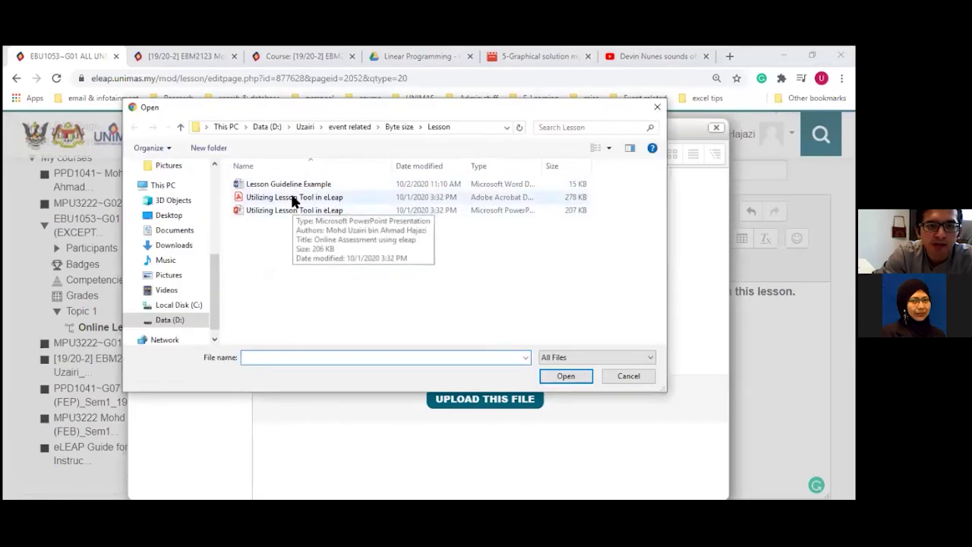
pyautogui.click(292, 197)
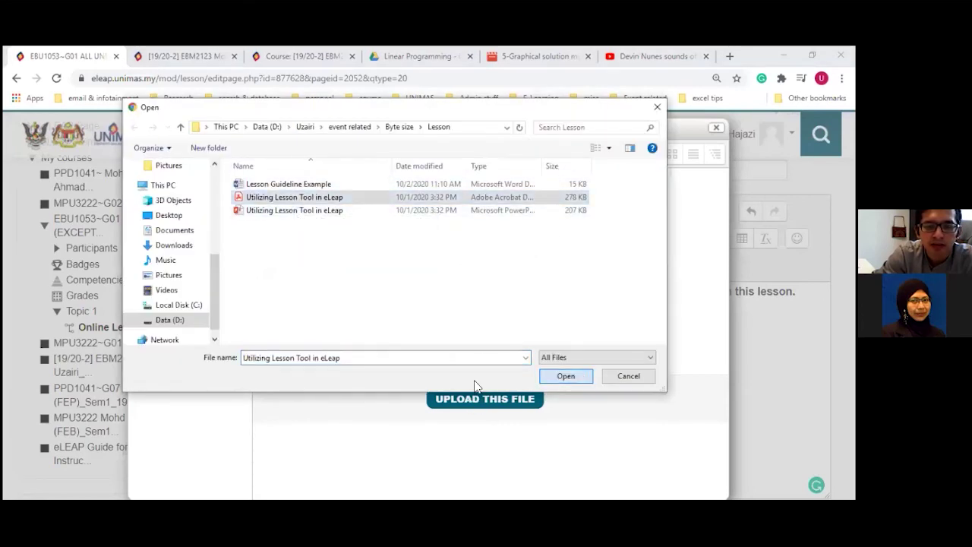
pyautogui.press('Return')
pyautogui.click(474, 399)
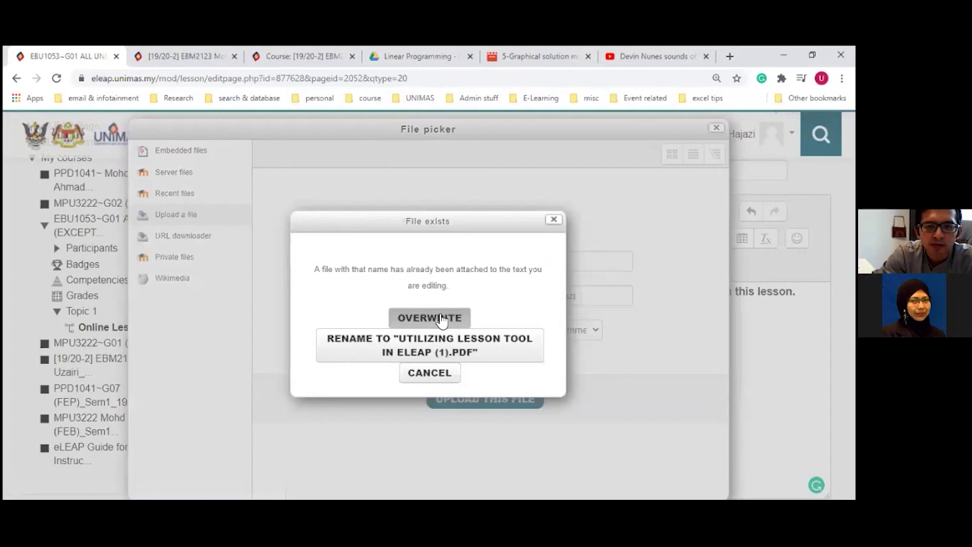
pyautogui.click(442, 324)
pyautogui.click(479, 397)
# Step: Unlink "Slide (ppt): Topic 1" and link the whole line to the uploaded PowerPoint "Utilizing Lesson Tool in eLeap", overwriting the attached copy
pyautogui.moveTo(508, 330); pyautogui.dragTo(410, 332)
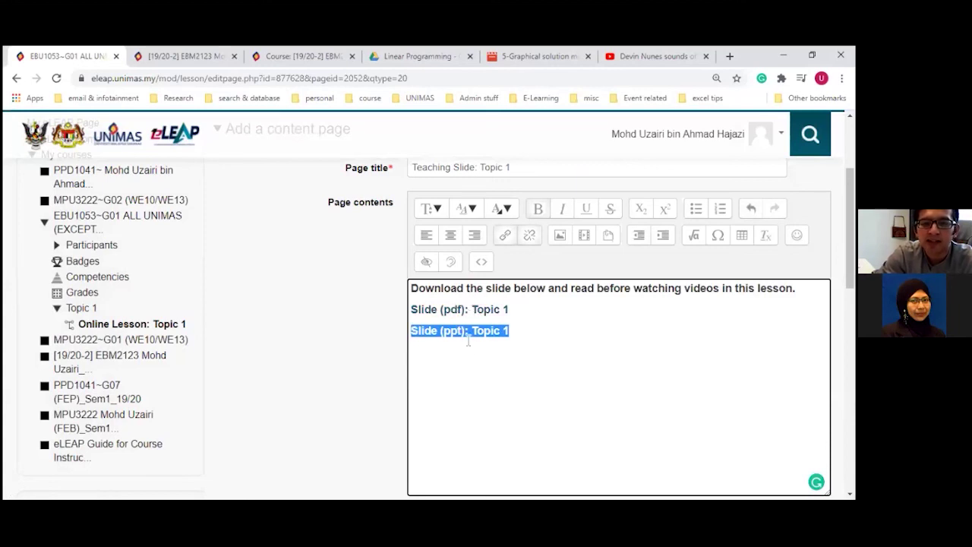
pyautogui.click(513, 376)
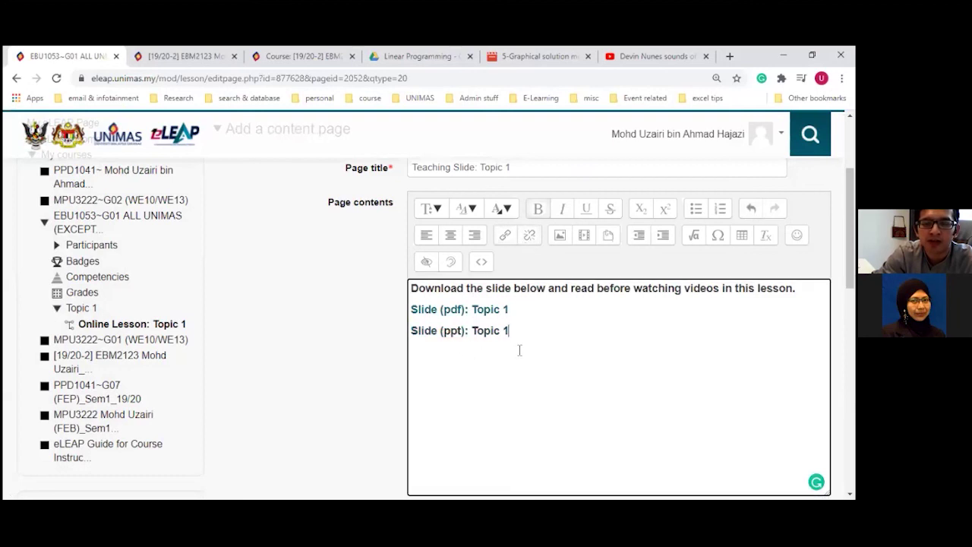
pyautogui.moveTo(516, 332); pyautogui.dragTo(408, 332)
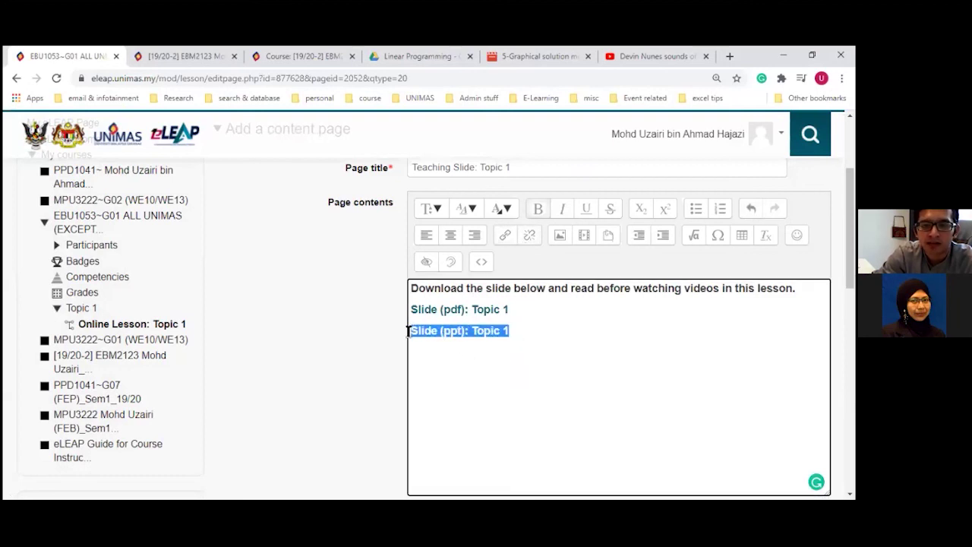
pyautogui.hotkey('ctrl', 'k')
pyautogui.click(401, 305)
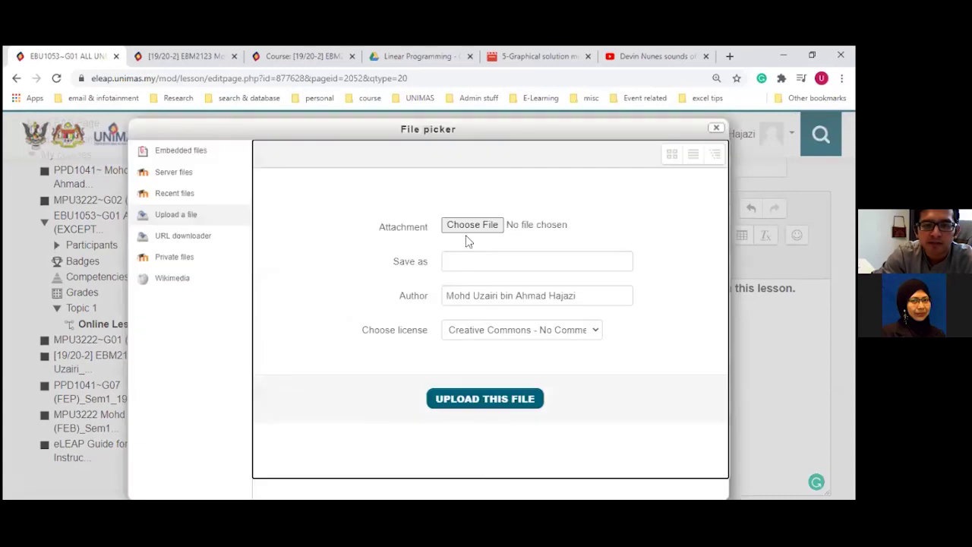
pyautogui.click(474, 226)
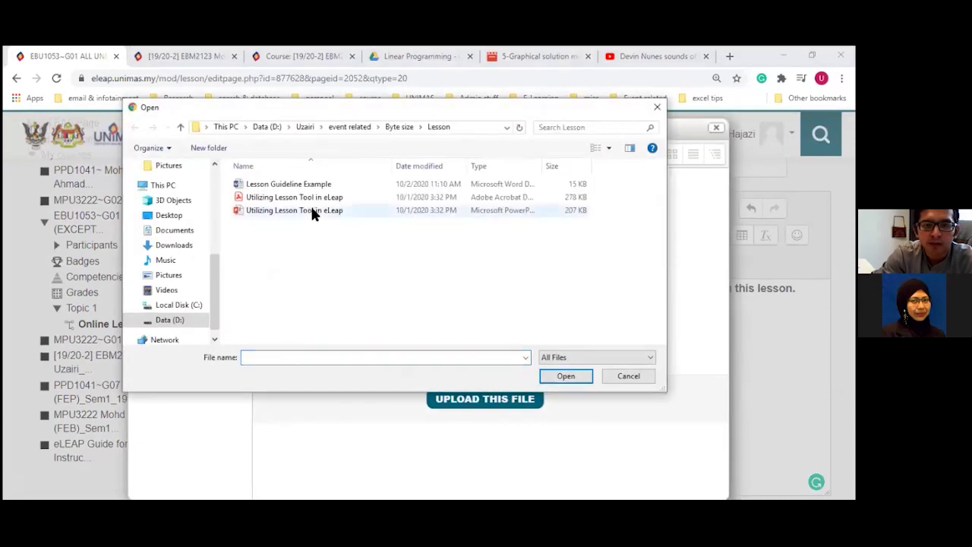
pyautogui.click(309, 209)
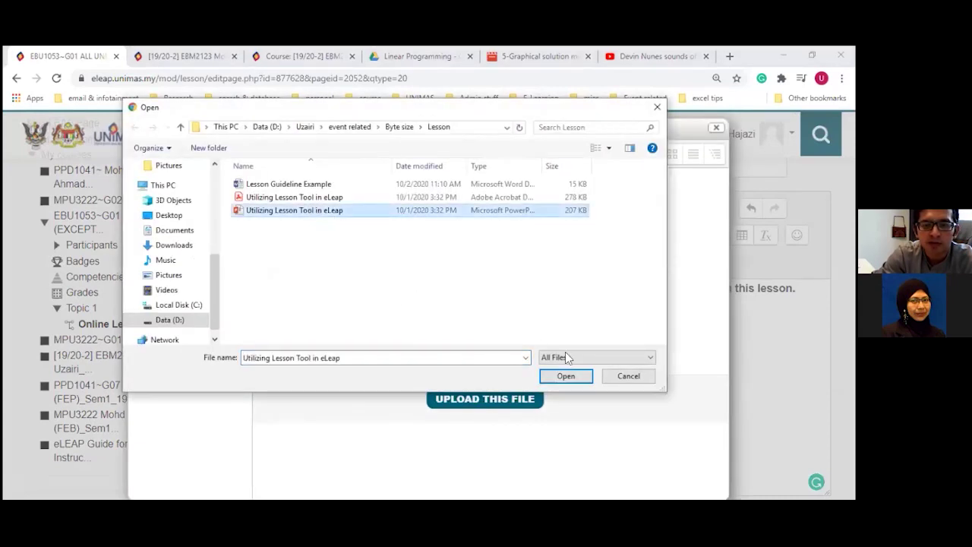
pyautogui.click(566, 375)
pyautogui.click(471, 398)
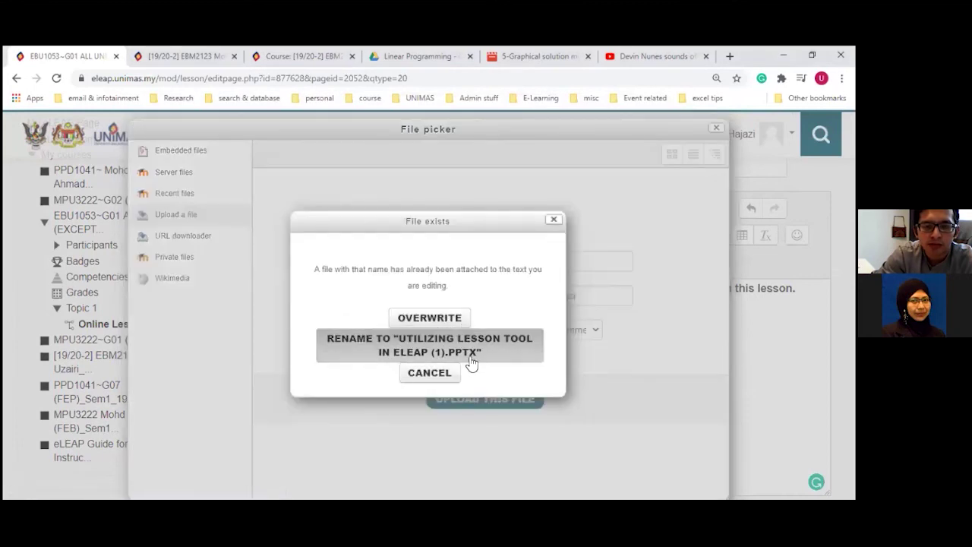
pyautogui.click(431, 318)
pyautogui.click(458, 405)
# Step: Describe the Content 1 button as "Previous: Guideline & Instruction" and set its jump to the Guideline & Instruction page
pyautogui.scroll(-1, 458, 406)
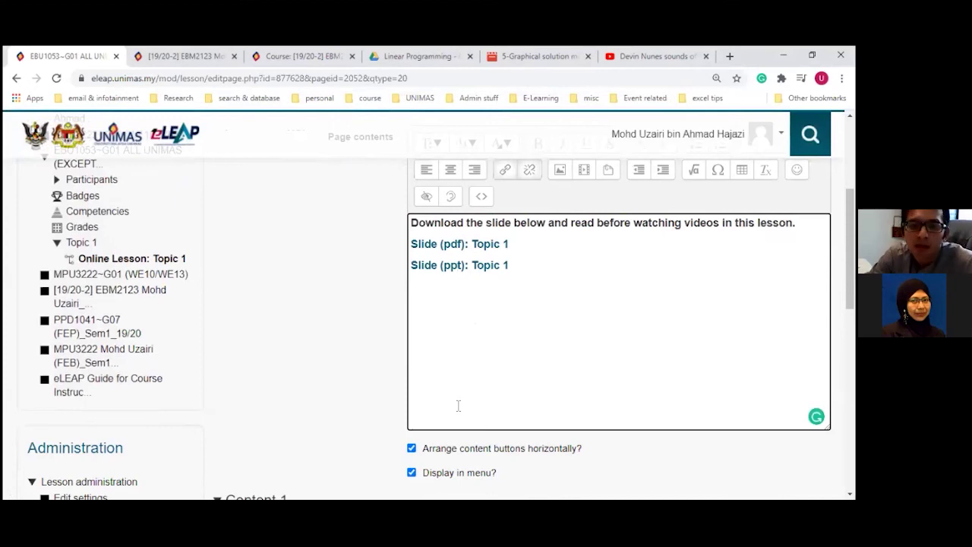
pyautogui.scroll(-3, 458, 406)
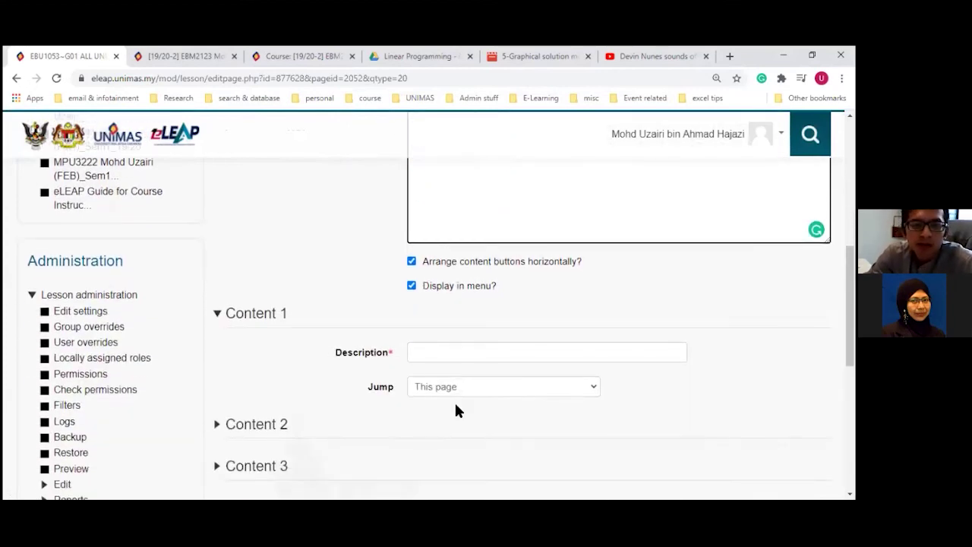
pyautogui.scroll(-1, 455, 410)
pyautogui.click(423, 289)
pyautogui.scroll(1, 370, 372)
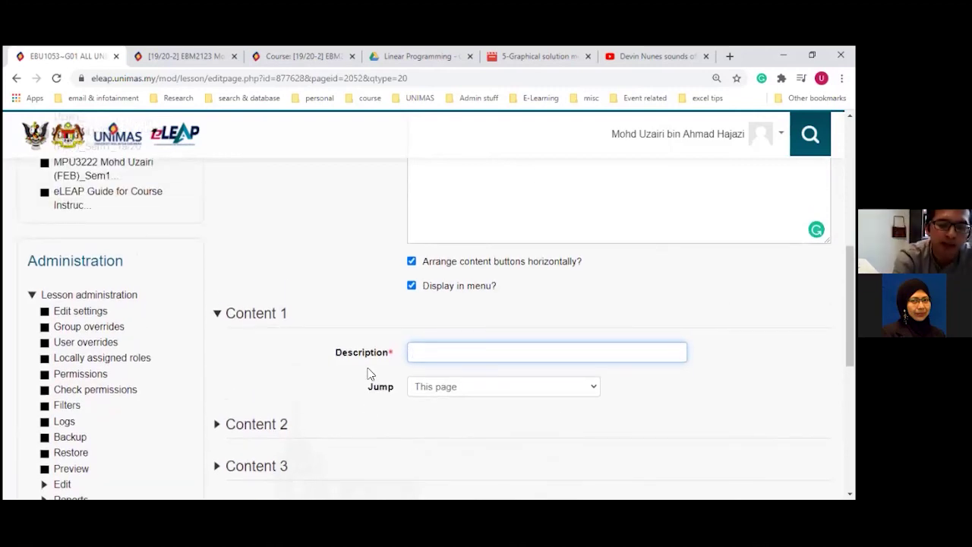
pyautogui.write('Previous')
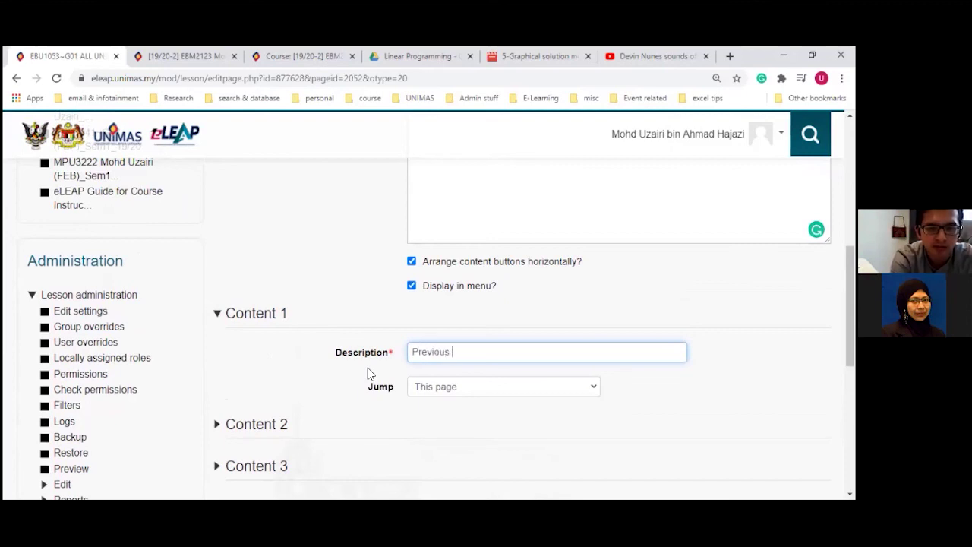
pyautogui.write(' : Gui')
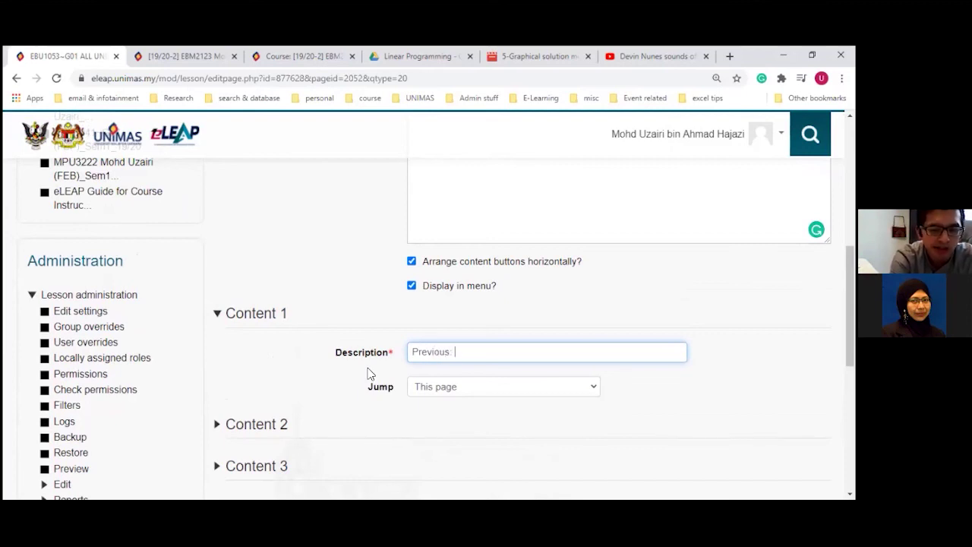
pyautogui.write('del')
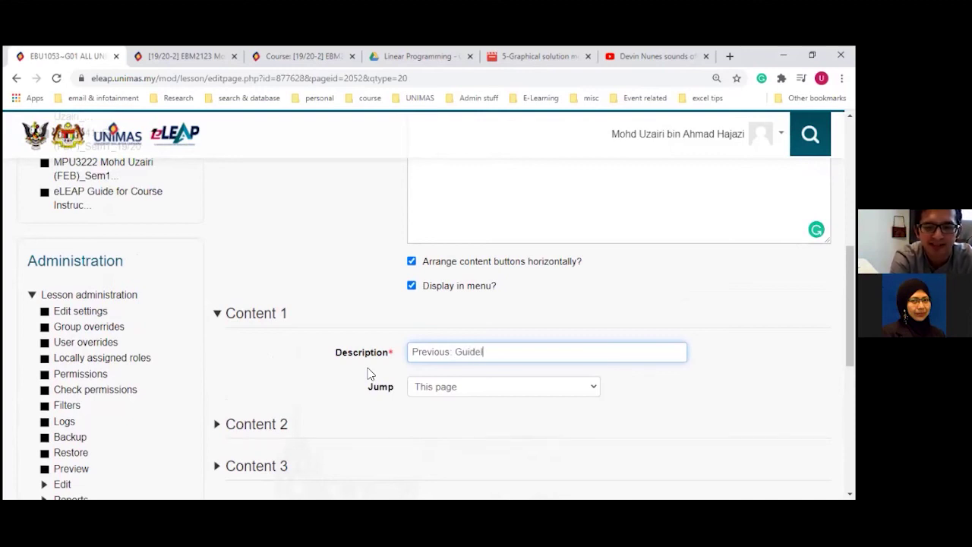
pyautogui.write('ine & ')
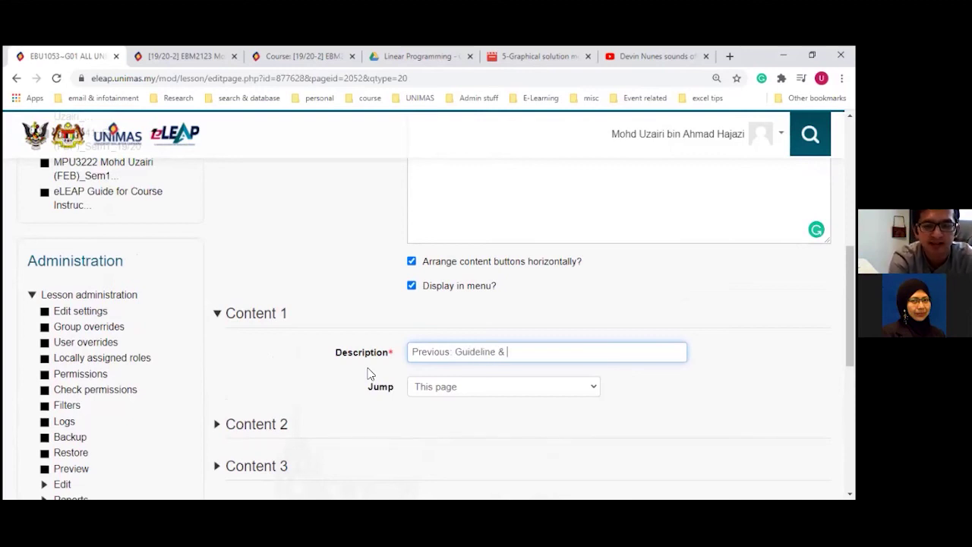
pyautogui.write('Instruction')
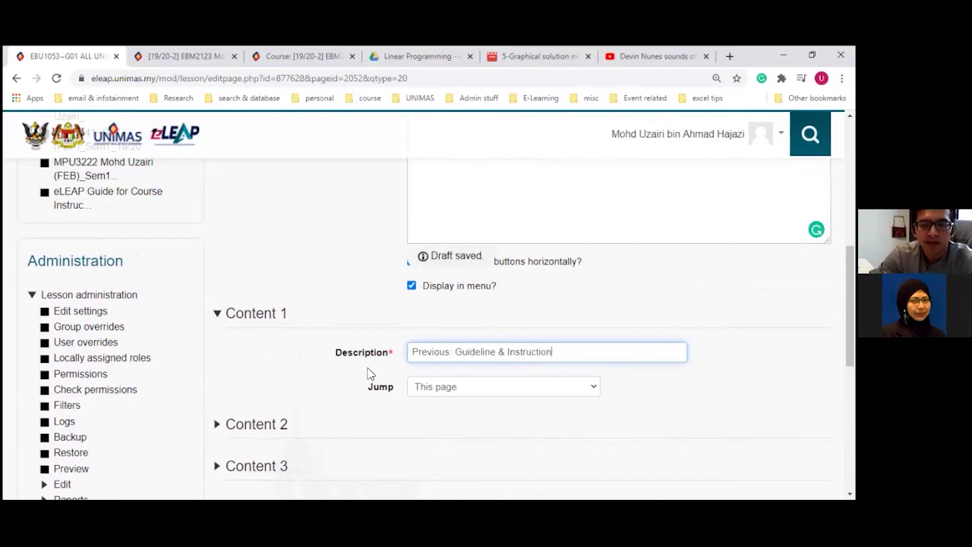
pyautogui.click(432, 388)
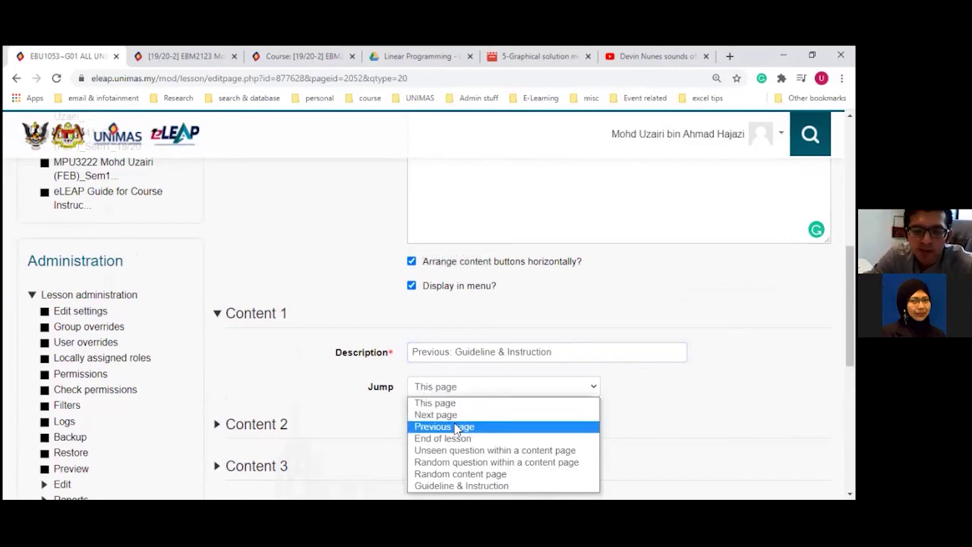
pyautogui.click(500, 486)
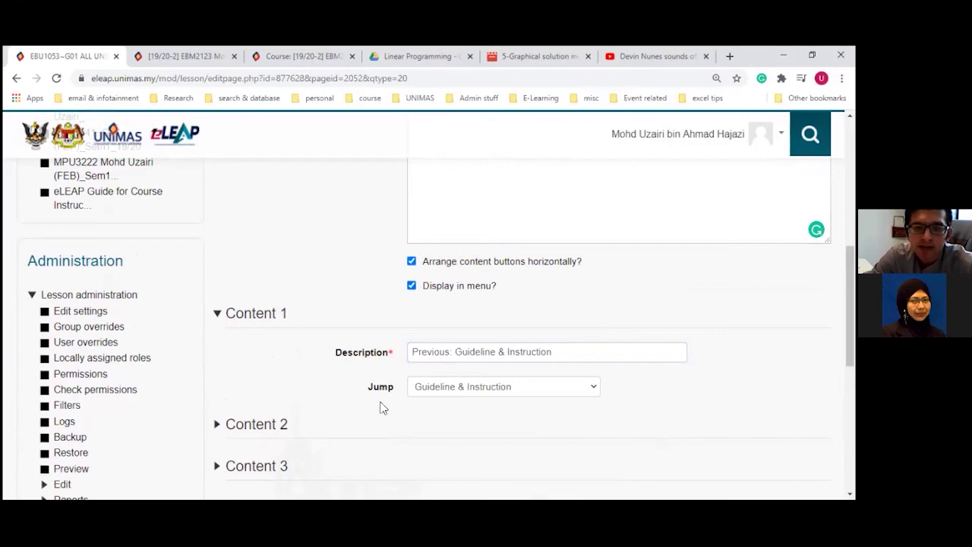
# Step: Change the jump of the Content 1 button to Previous page
pyautogui.click(525, 391)
pyautogui.click(685, 387)
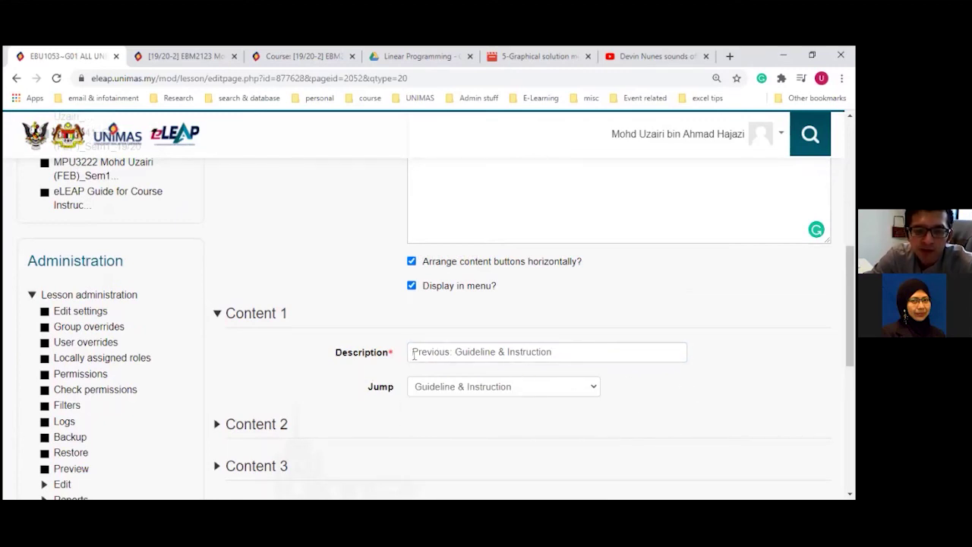
pyautogui.click(451, 354)
pyautogui.write(':')
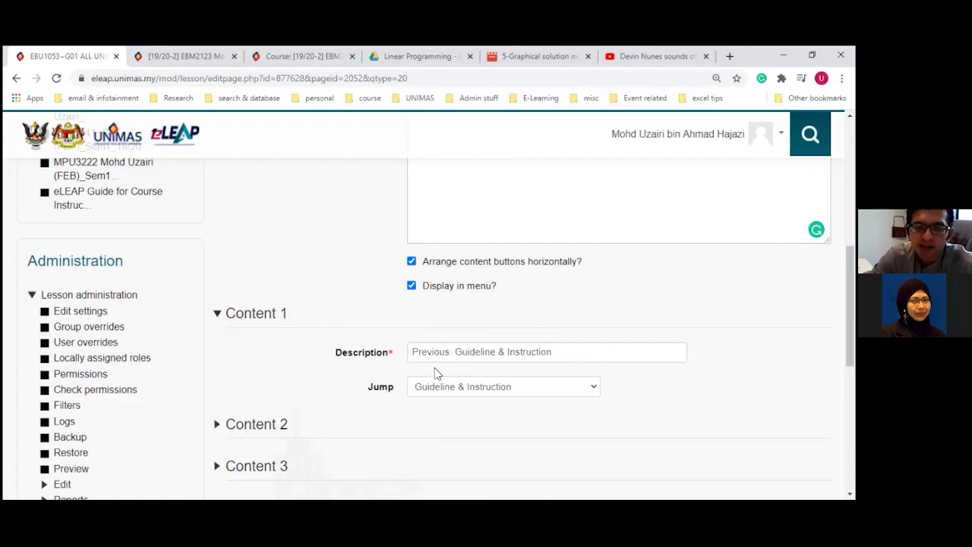
pyautogui.press('BackSpace')
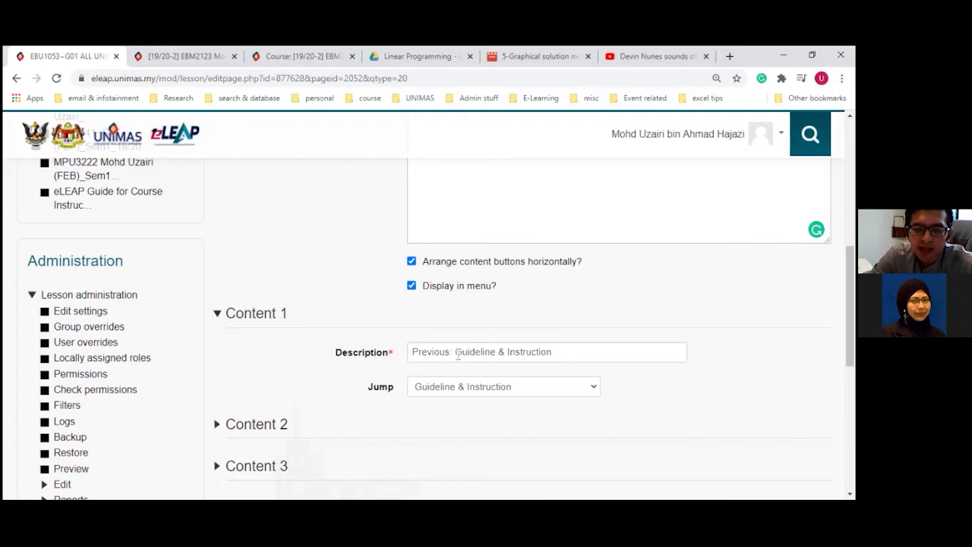
pyautogui.click(531, 389)
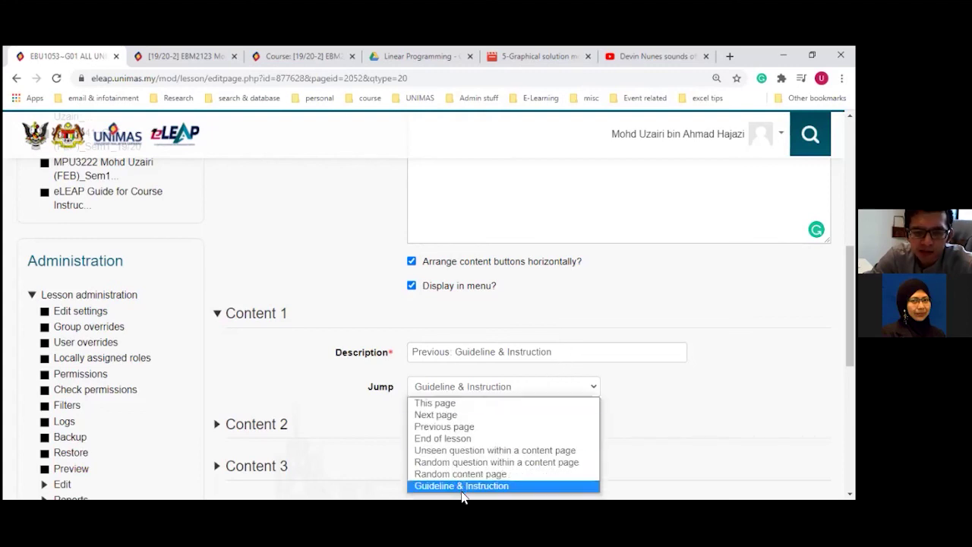
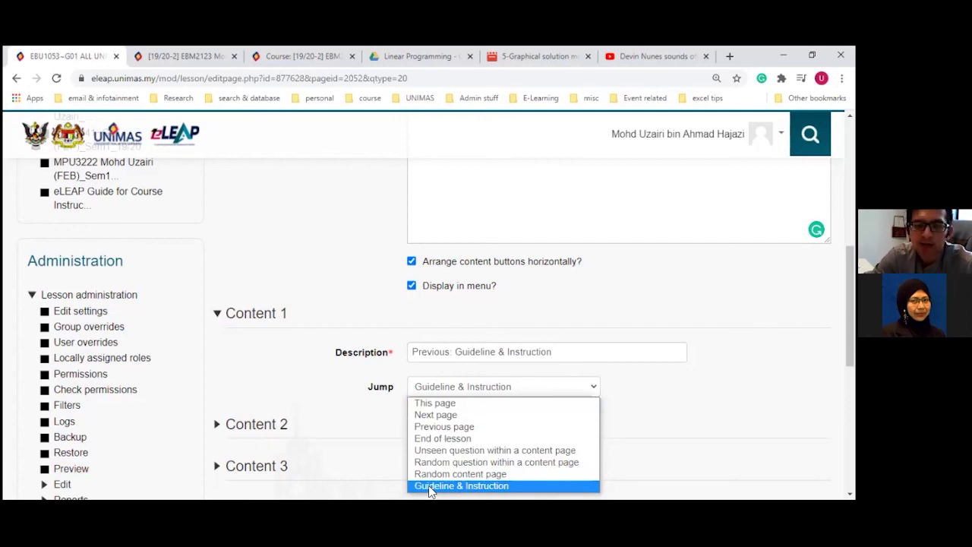
pyautogui.click(430, 427)
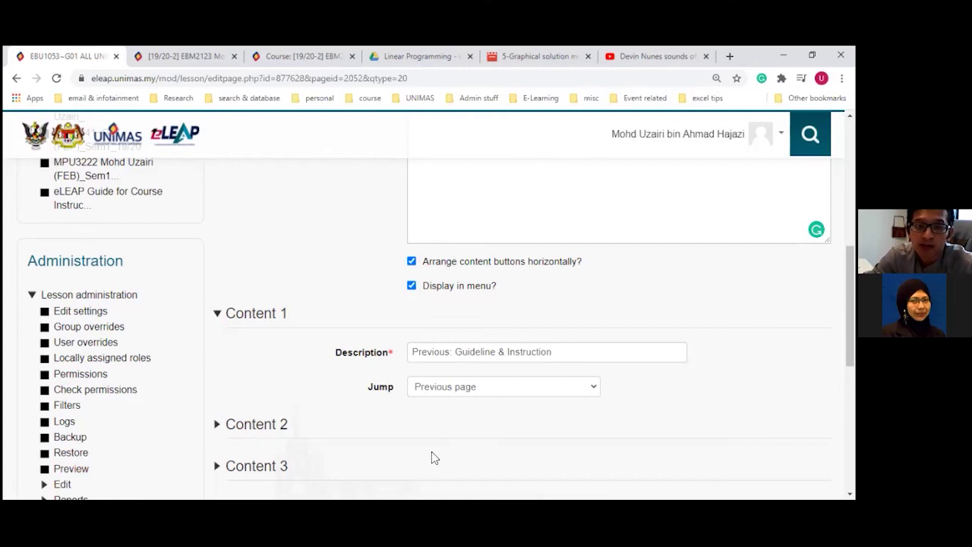
# Step: Save the new "Teaching Slide: Topic 1" content page
pyautogui.scroll(3, 433, 455)
pyautogui.scroll(3, 433, 456)
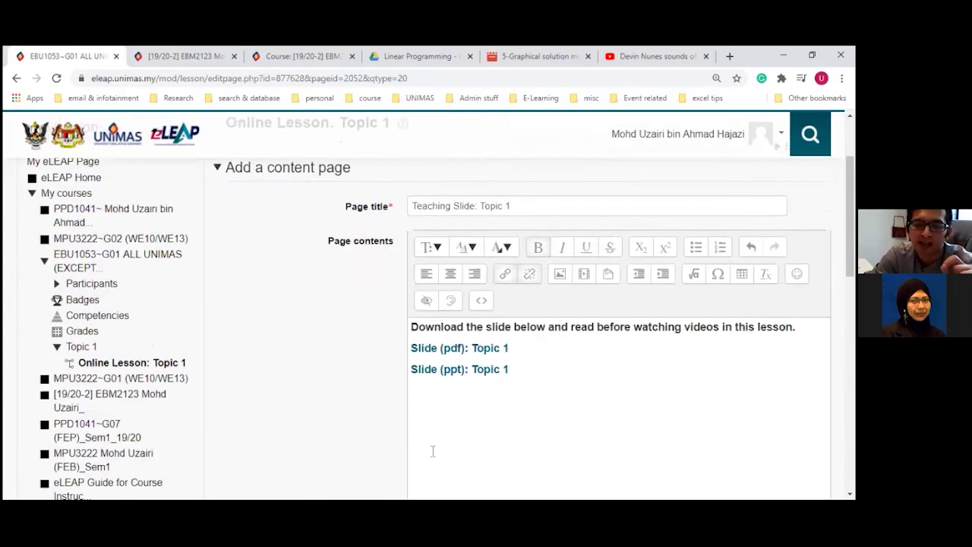
pyautogui.scroll(-5, 433, 453)
pyautogui.scroll(-5, 433, 451)
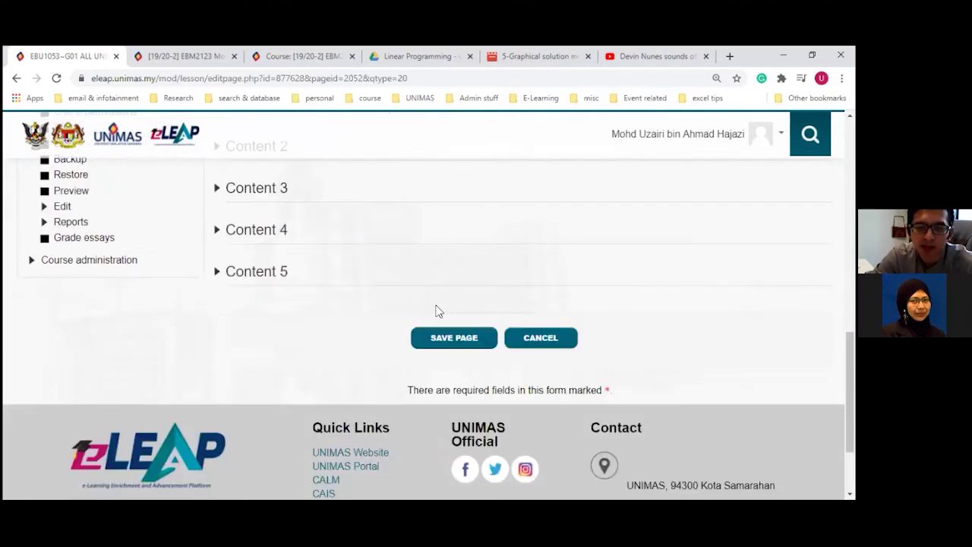
pyautogui.click(437, 341)
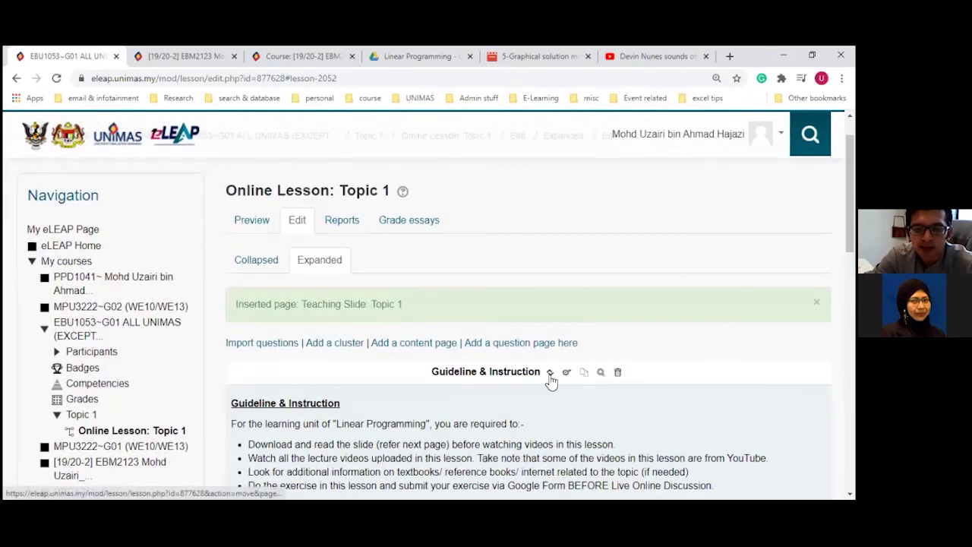
# Step: Reopen the "Teaching Slide: Topic 1" page for editing and set the Content 1 jump to Guideline & Instruction
pyautogui.scroll(-8, 551, 380)
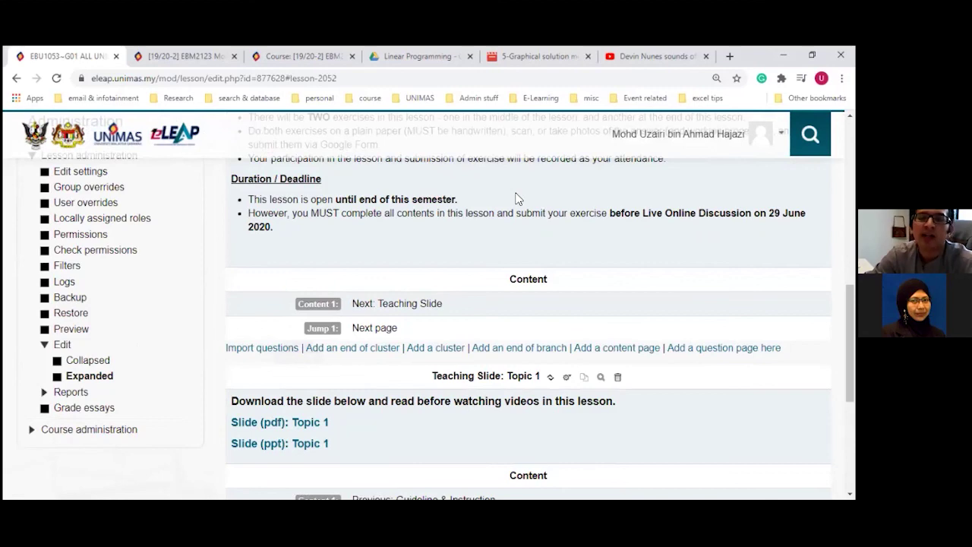
pyautogui.scroll(8, 403, 441)
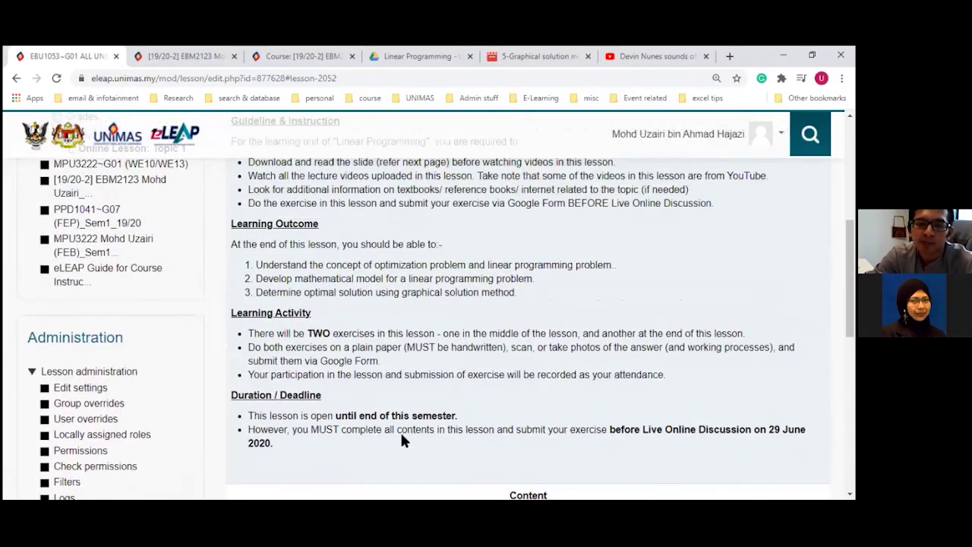
pyautogui.scroll(-5, 403, 440)
pyautogui.scroll(-3, 401, 431)
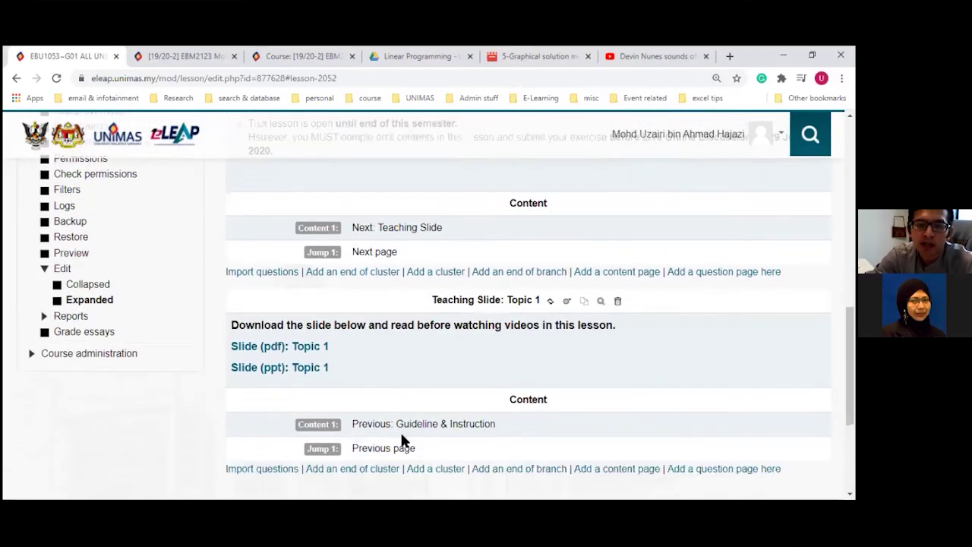
pyautogui.click(566, 301)
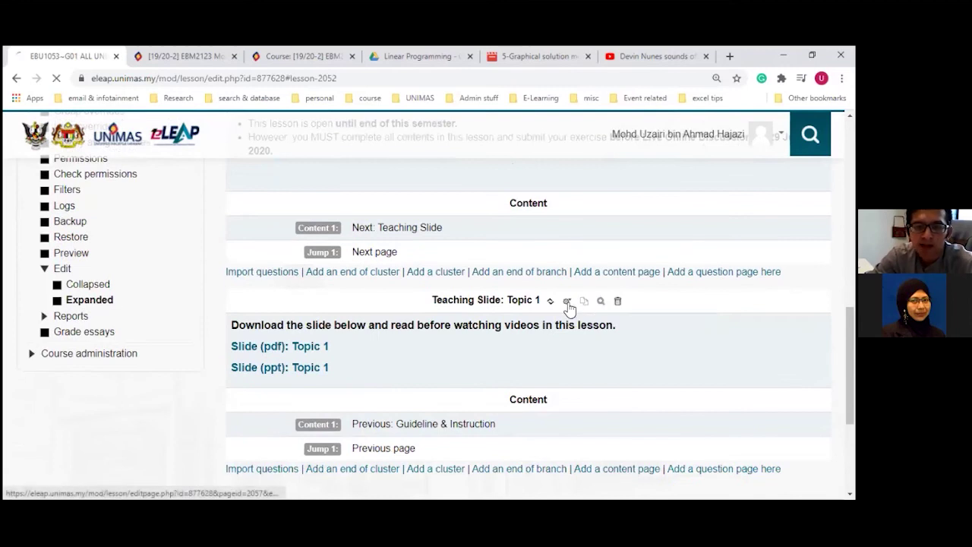
pyautogui.scroll(-8, 318, 400)
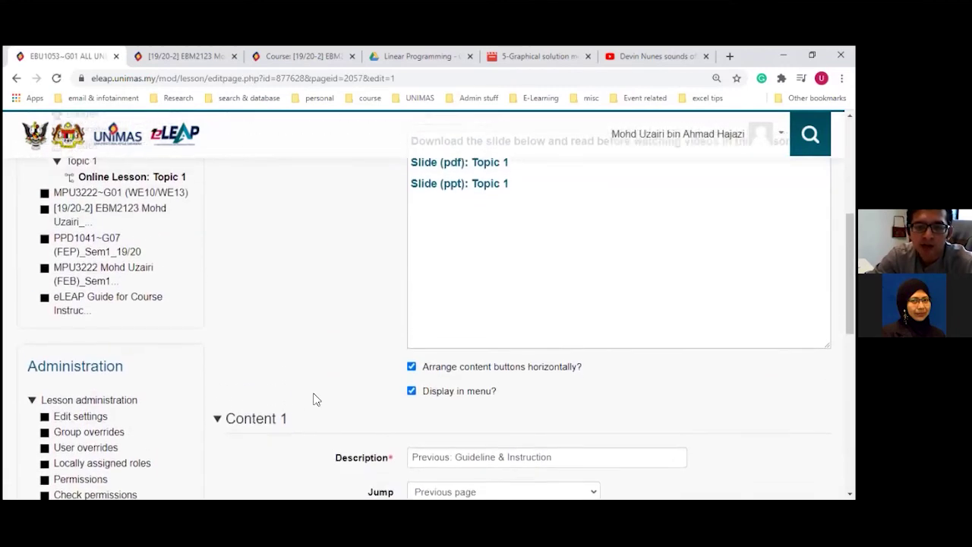
pyautogui.click(468, 237)
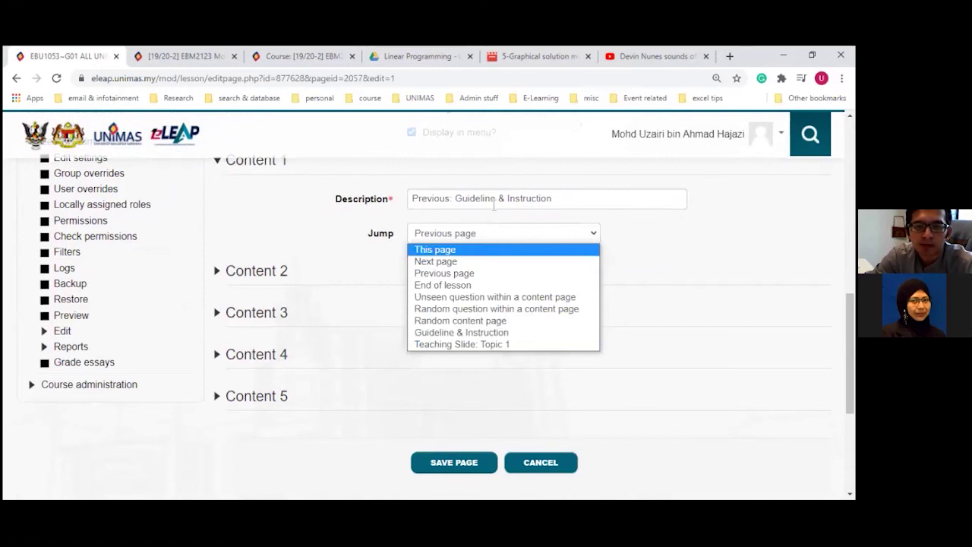
pyautogui.click(490, 336)
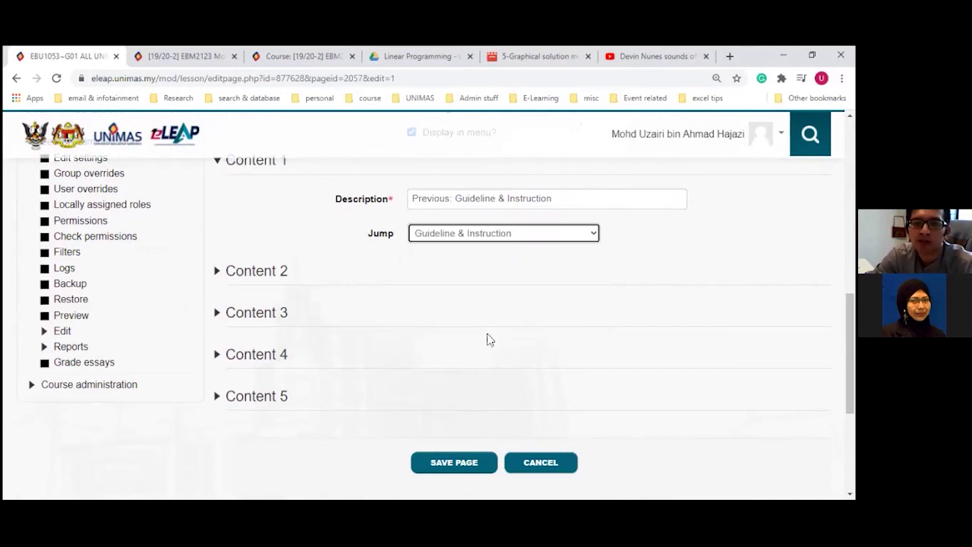
# Step: Expand Content 2 and enter "Next: Subtopic 1" as its description
pyautogui.scroll(1, 632, 303)
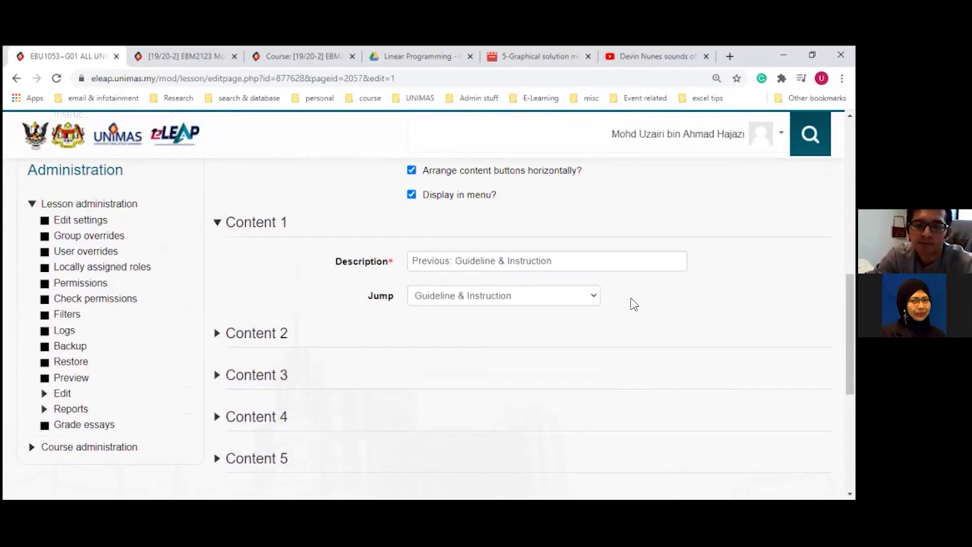
pyautogui.click(215, 341)
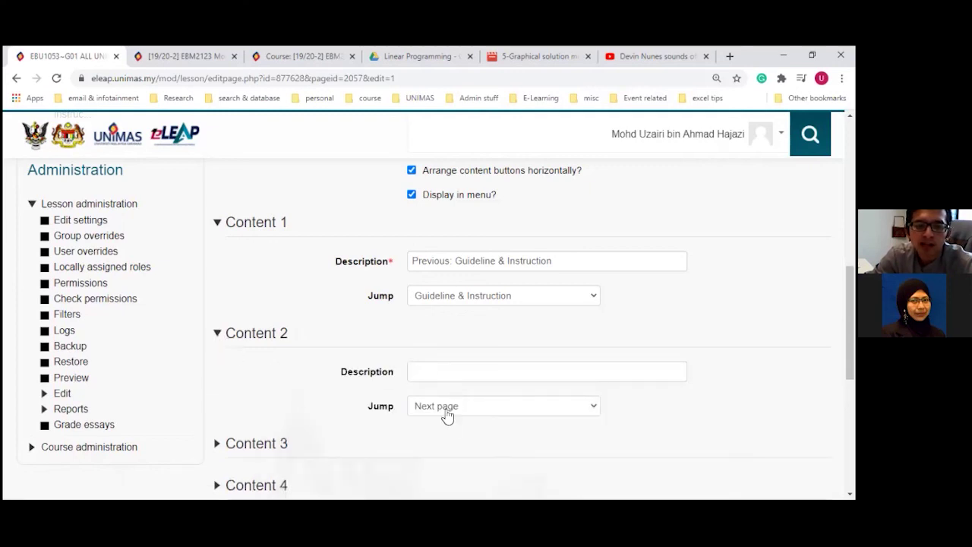
pyautogui.scroll(-4, 469, 440)
pyautogui.scroll(1, 428, 403)
pyautogui.scroll(2, 451, 358)
pyautogui.click(442, 375)
pyautogui.write('N')
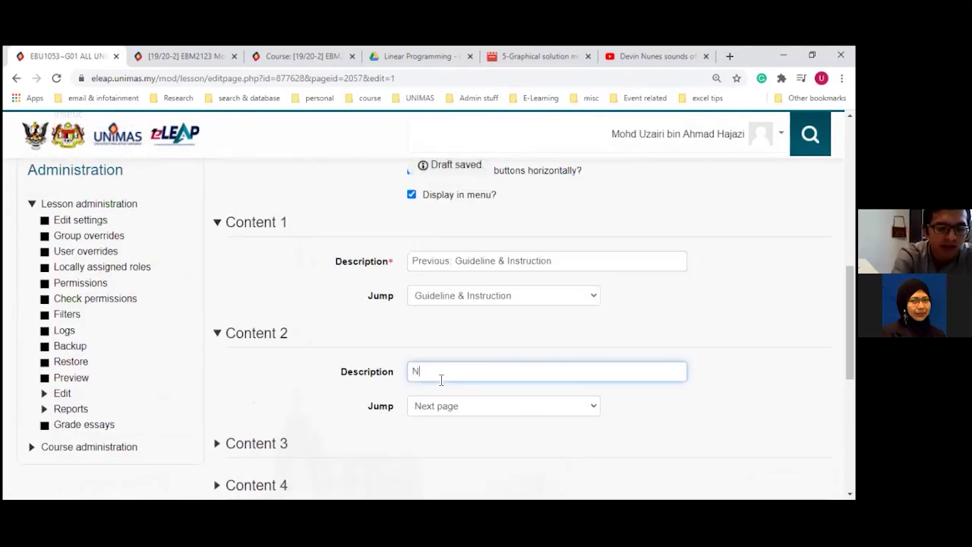
pyautogui.write('ext')
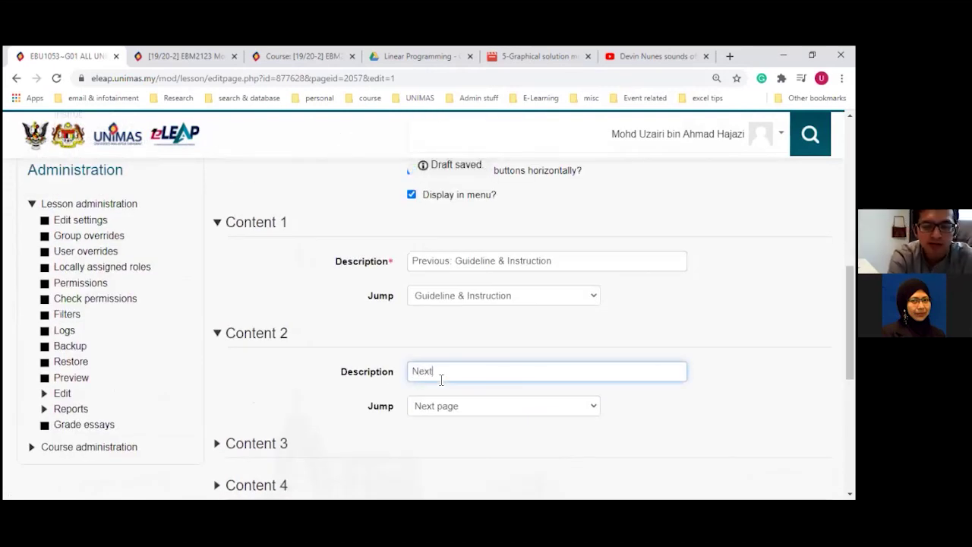
pyautogui.write(': Subtopic 1')
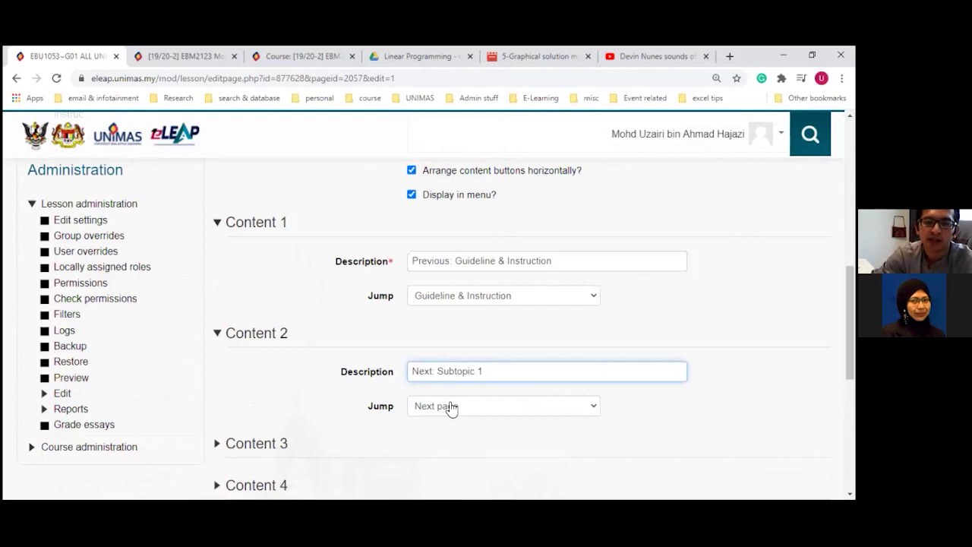
# Step: Save the Teaching Slide page with Next page as the Content 2 jump
pyautogui.scroll(-2, 647, 414)
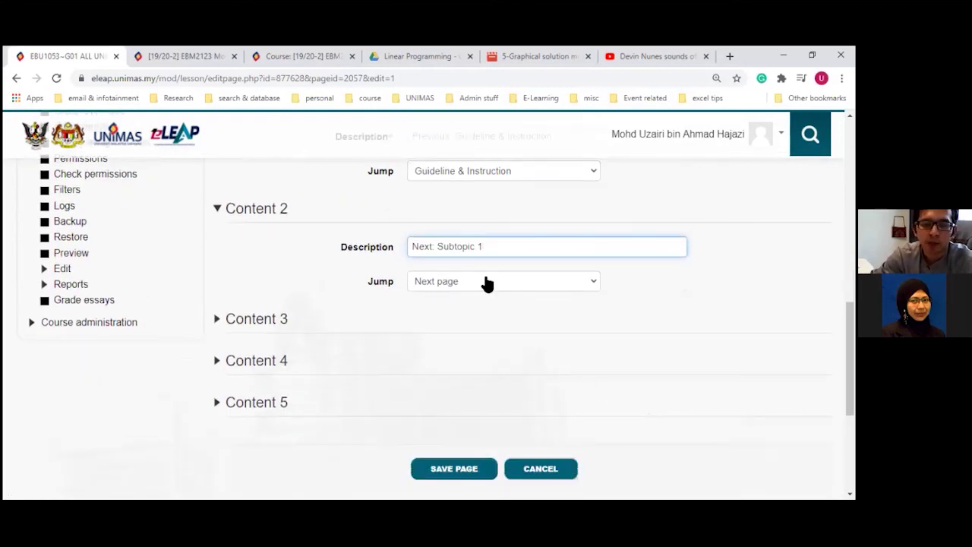
pyautogui.click(487, 281)
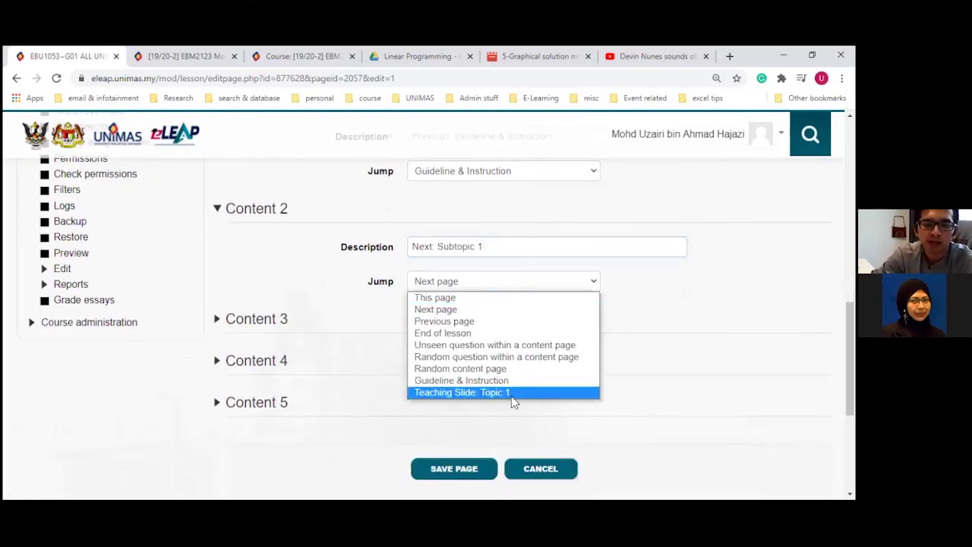
pyautogui.click(641, 296)
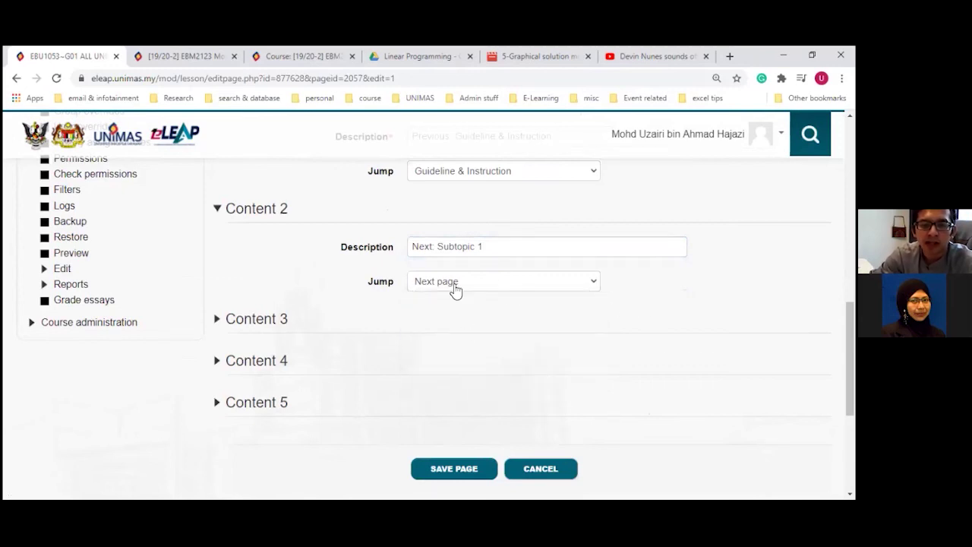
pyautogui.scroll(-1, 410, 378)
pyautogui.click(448, 408)
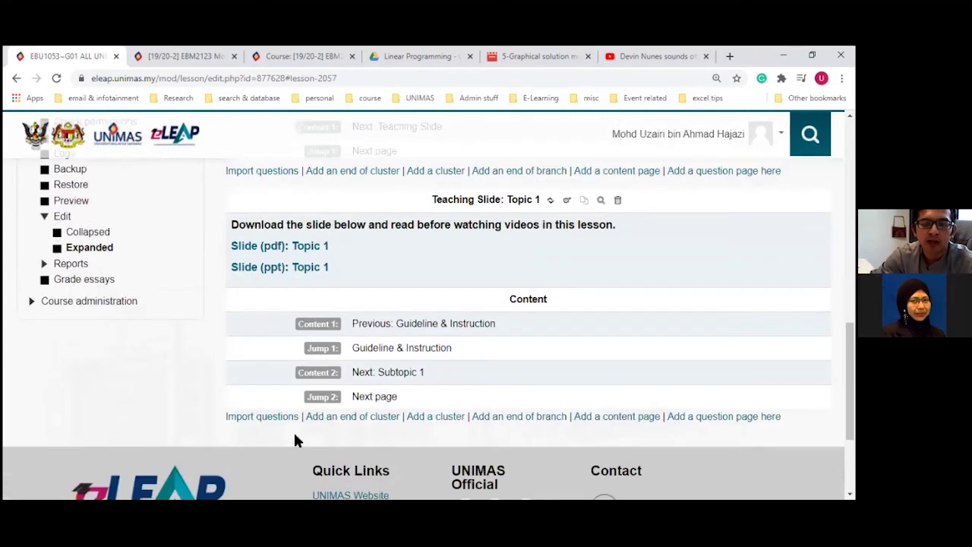
# Step: Review the content buttons and jumps of the Guideline & Instruction and Teaching Slide pages in the expanded lesson editor
pyautogui.scroll(2, 295, 440)
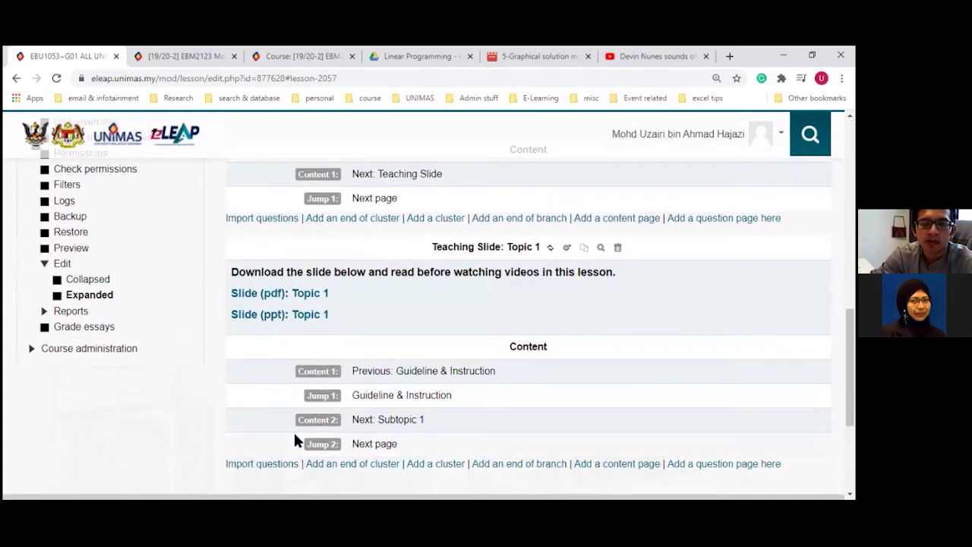
pyautogui.scroll(3, 294, 439)
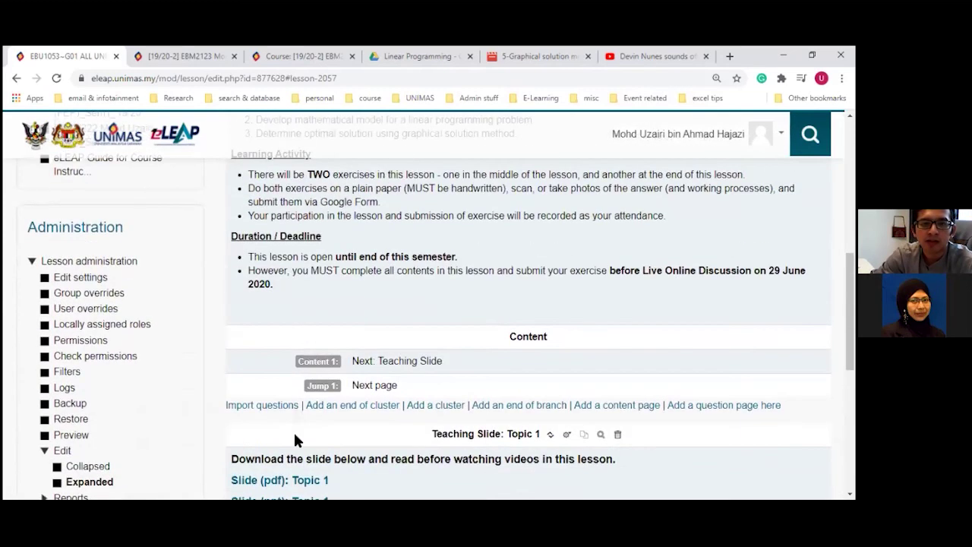
pyautogui.scroll(-2, 294, 439)
pyautogui.scroll(-2, 294, 440)
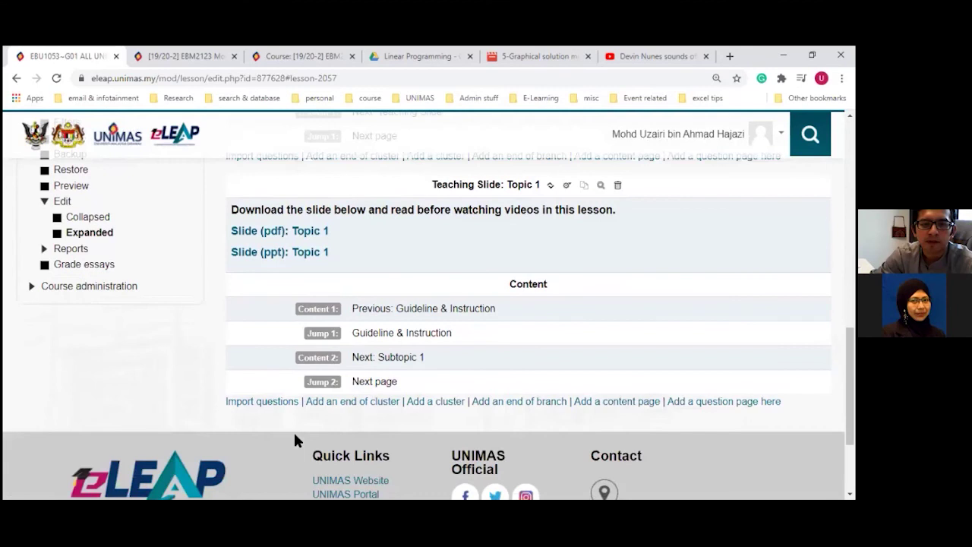
pyautogui.scroll(2, 317, 409)
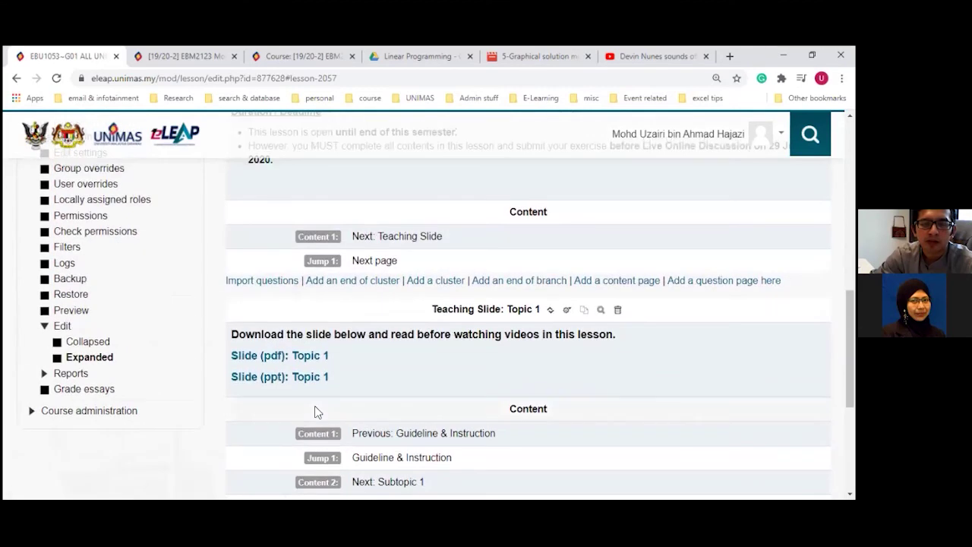
pyautogui.scroll(1, 317, 411)
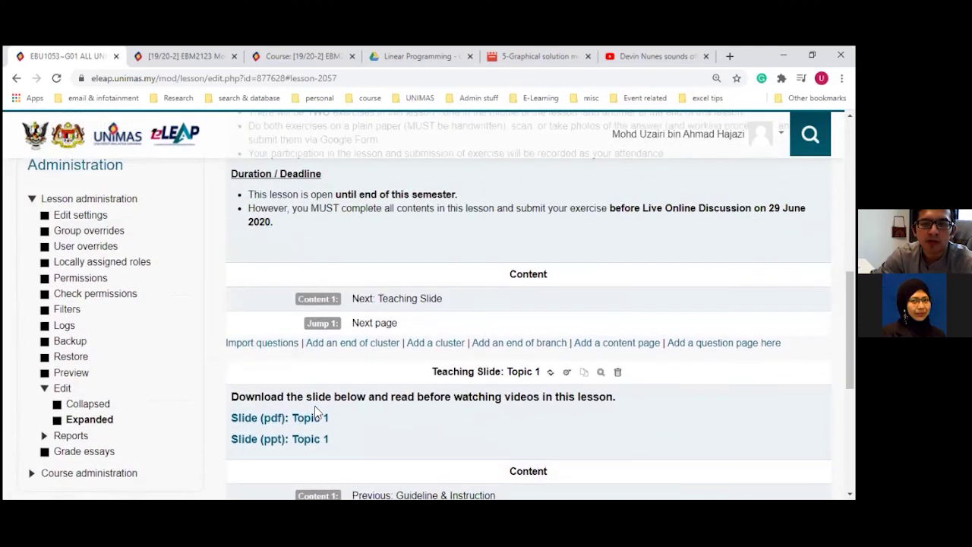
pyautogui.scroll(-2, 314, 405)
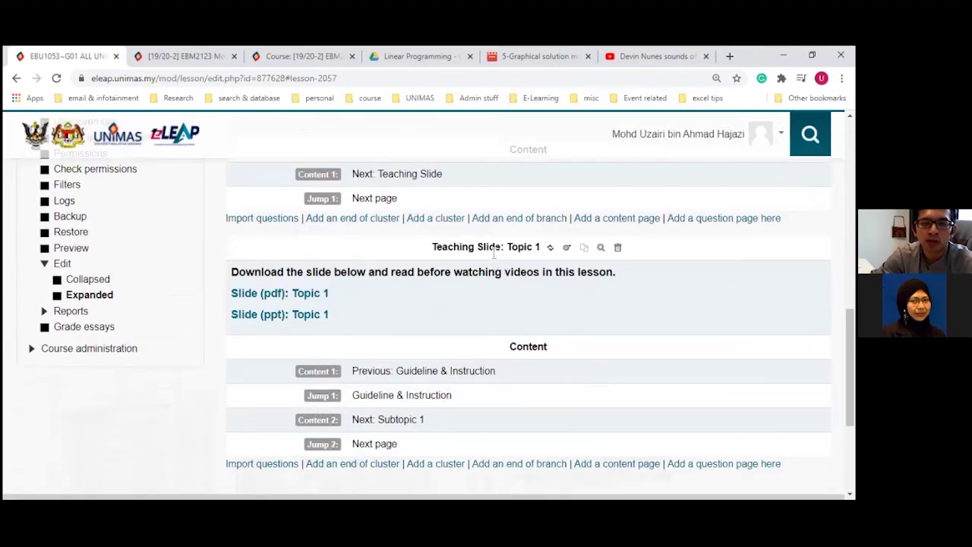
pyautogui.moveTo(432, 249); pyautogui.dragTo(508, 253)
pyautogui.click(473, 298)
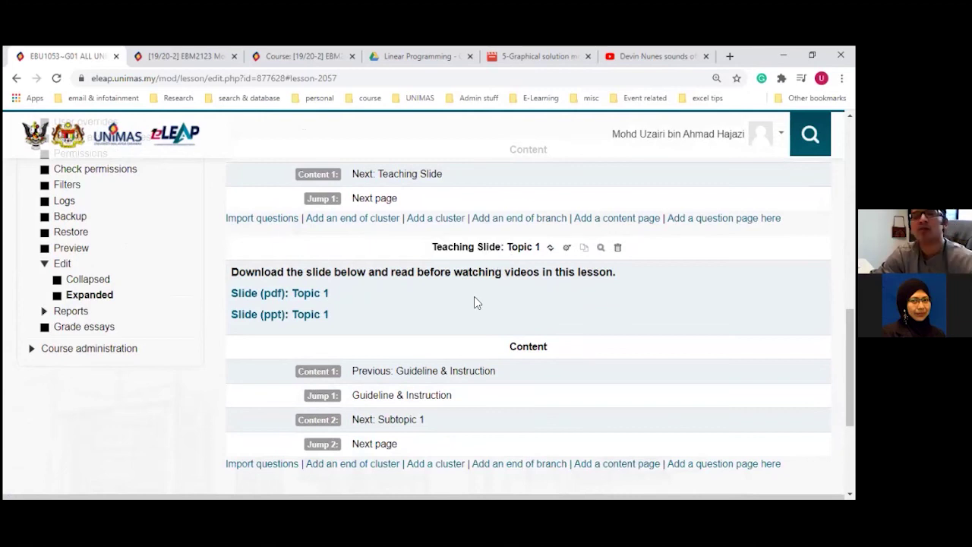
pyautogui.scroll(-1, 474, 299)
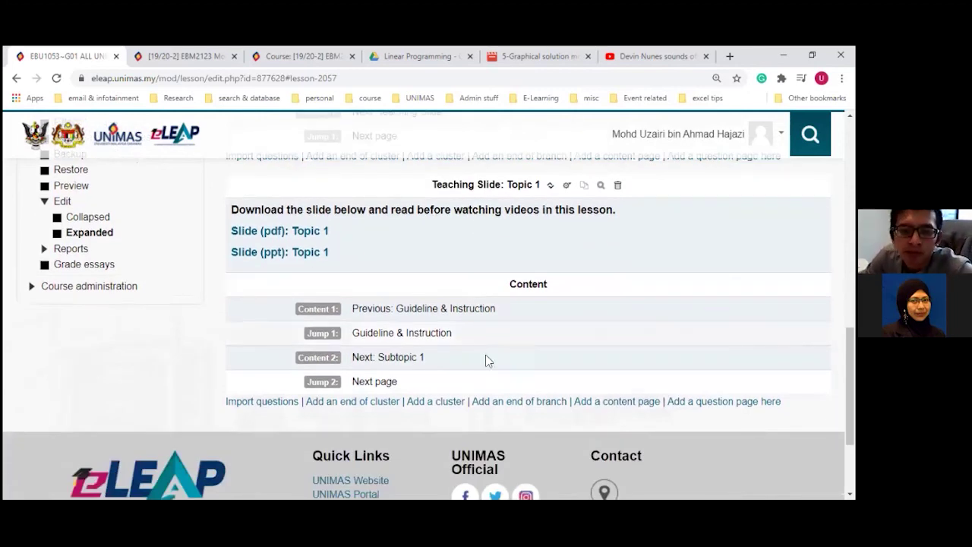
# Step: Preview the Topic 1 online lesson and look over its Guideline & Instruction page and Lesson Menu
pyautogui.scroll(4, 443, 440)
pyautogui.scroll(7, 443, 439)
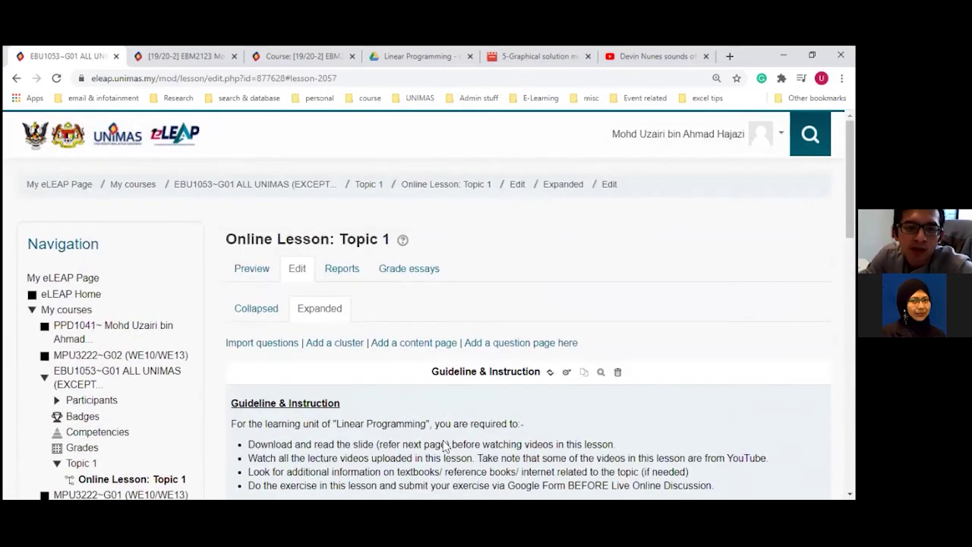
pyautogui.click(257, 281)
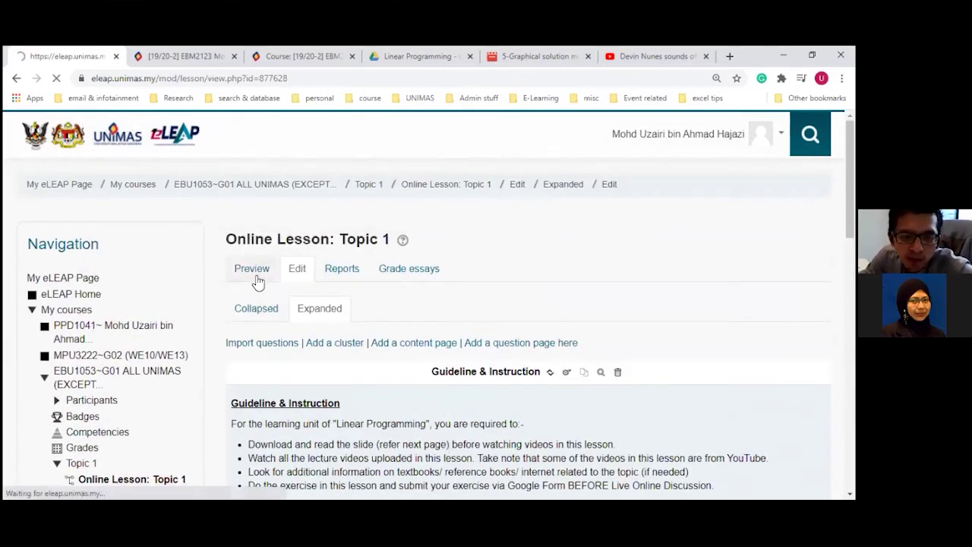
pyautogui.scroll(-3, 283, 386)
pyautogui.scroll(-3, 289, 391)
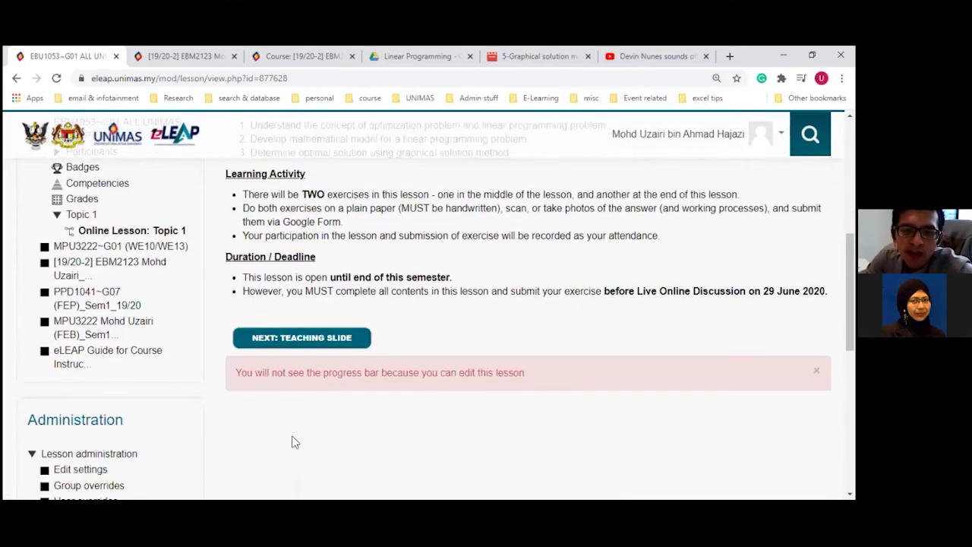
pyautogui.scroll(3, 295, 443)
pyautogui.scroll(3, 294, 442)
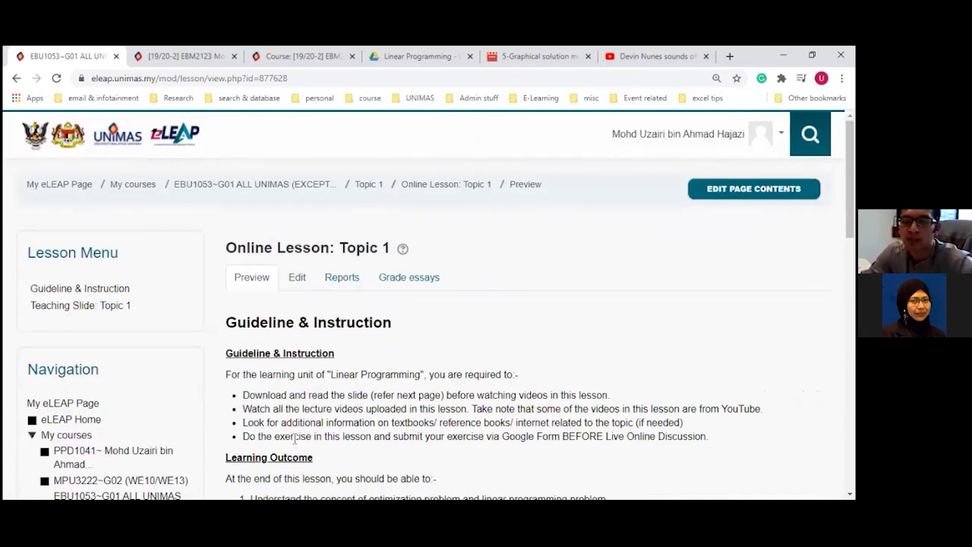
pyautogui.scroll(-3, 292, 439)
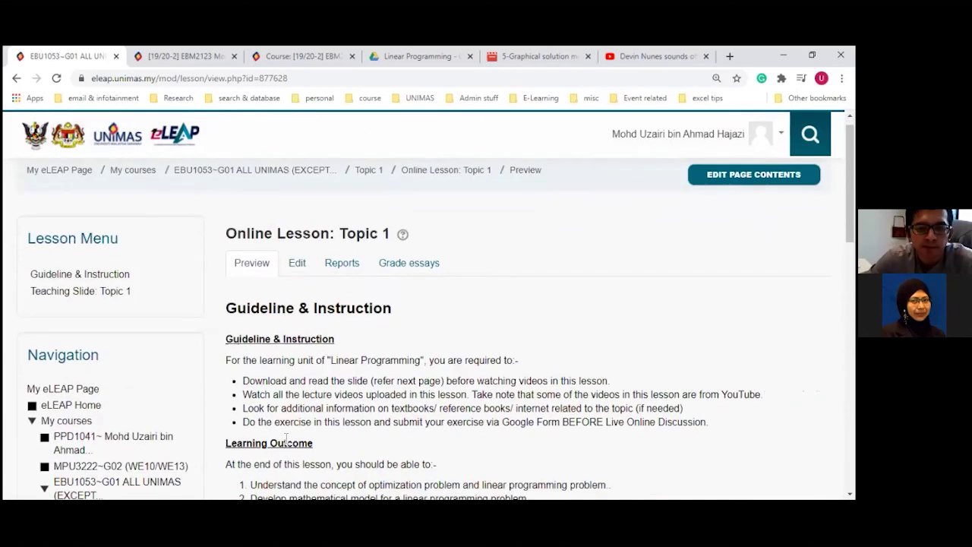
pyautogui.scroll(3, 671, 317)
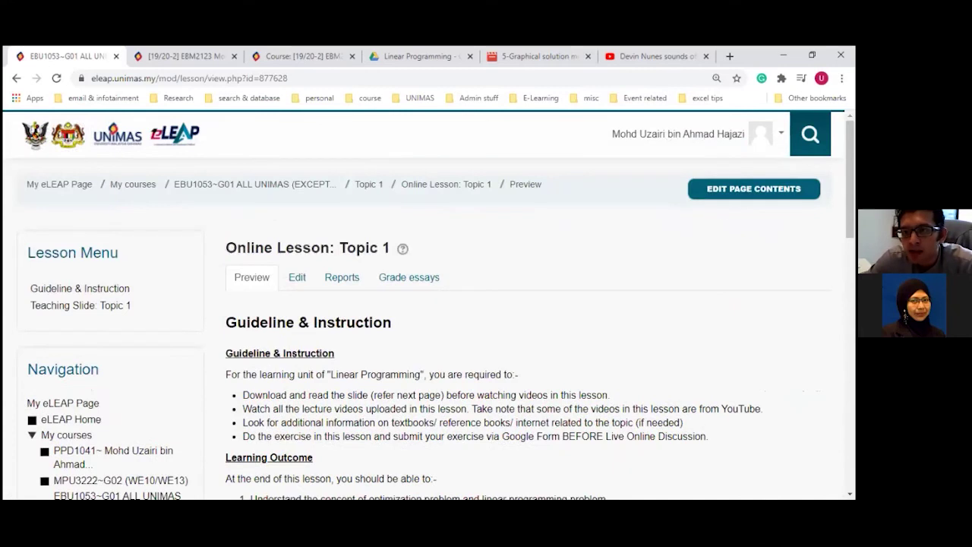
# Step: Test the "Next: Teaching Slide" link in the lesson preview and look over the Teaching Slide page
pyautogui.click(687, 134)
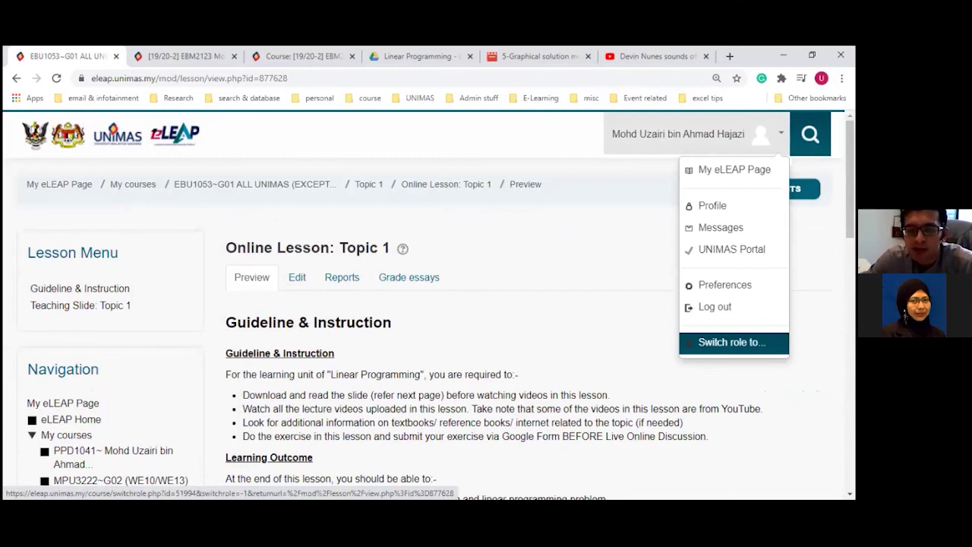
pyautogui.click(527, 350)
pyautogui.scroll(-5, 329, 387)
pyautogui.scroll(2, 326, 386)
pyautogui.scroll(-5, 249, 399)
pyautogui.scroll(3, 247, 400)
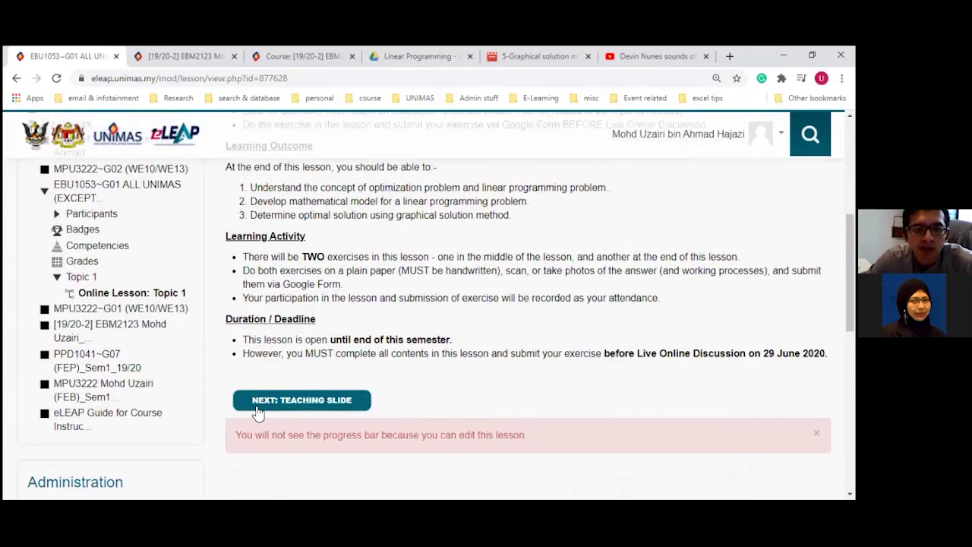
pyautogui.click(302, 401)
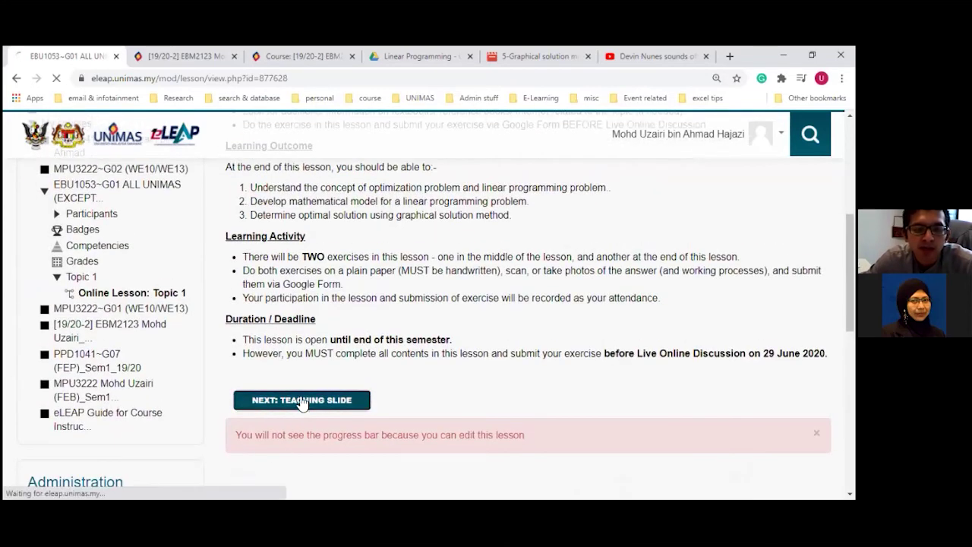
pyautogui.scroll(-2, 304, 401)
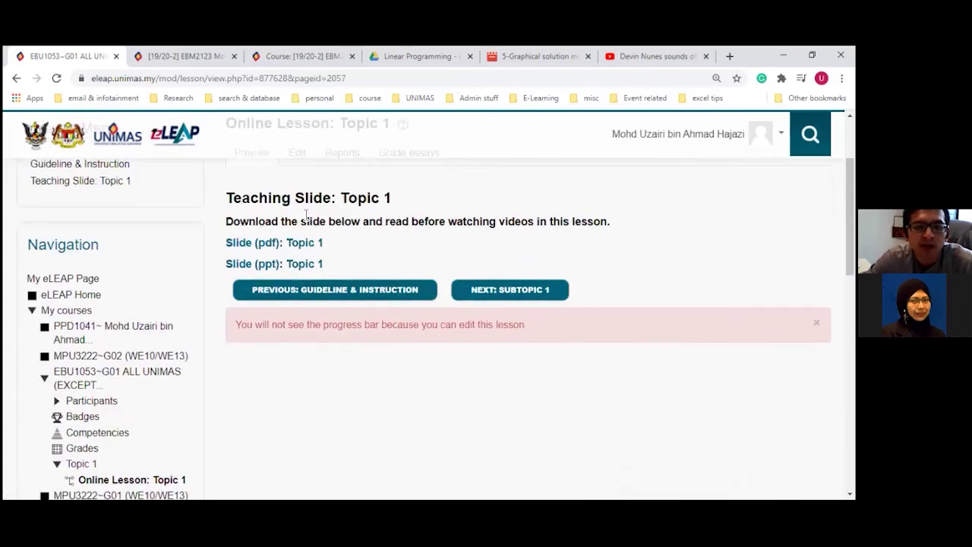
pyautogui.scroll(1, 275, 410)
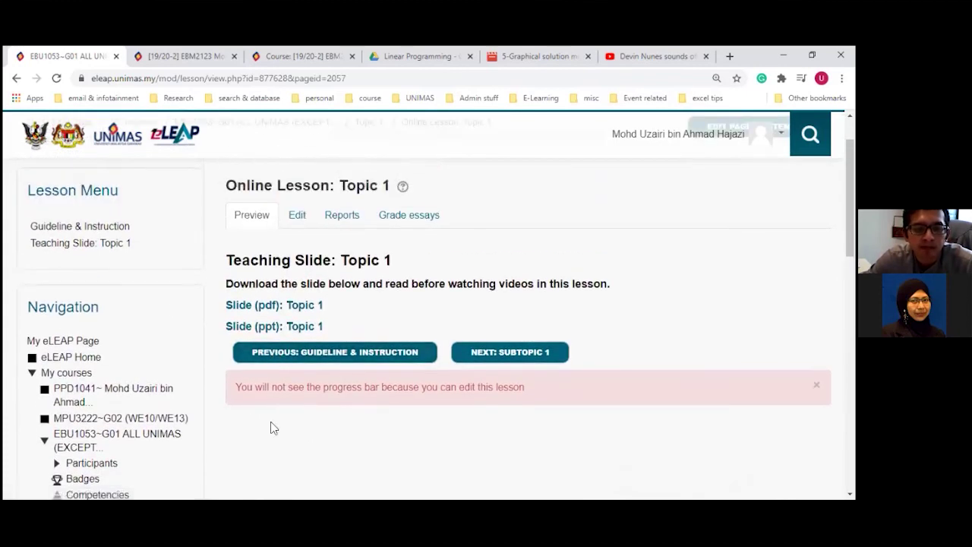
# Step: Test the "Previous: Guideline & Instruction" link from the Teaching Slide page and check the page it leads to
pyautogui.click(308, 353)
pyautogui.scroll(-5, 308, 365)
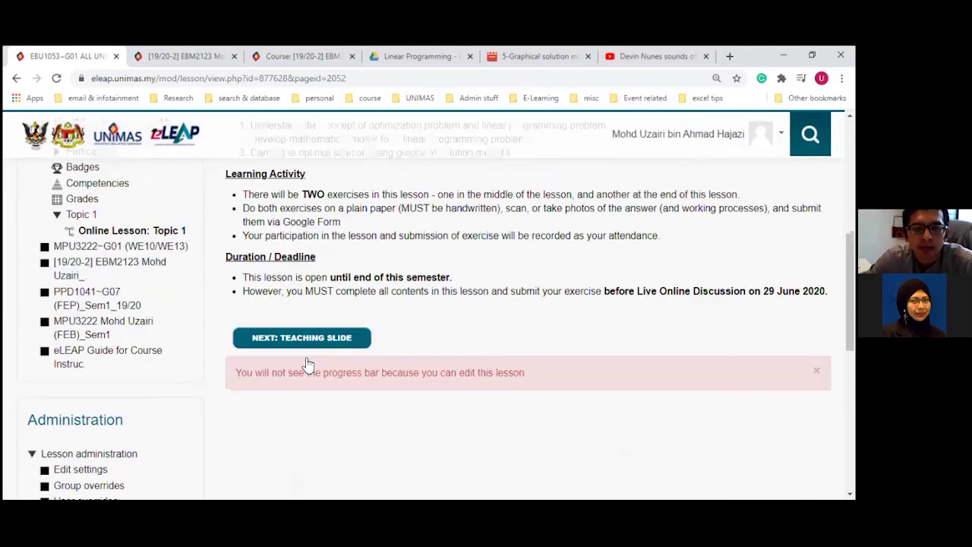
pyautogui.scroll(4, 308, 365)
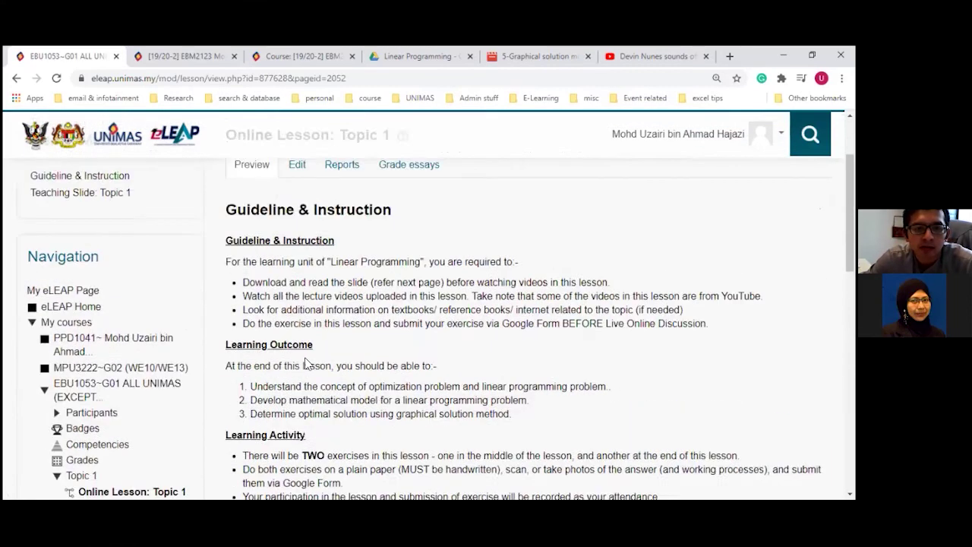
pyautogui.scroll(2, 307, 363)
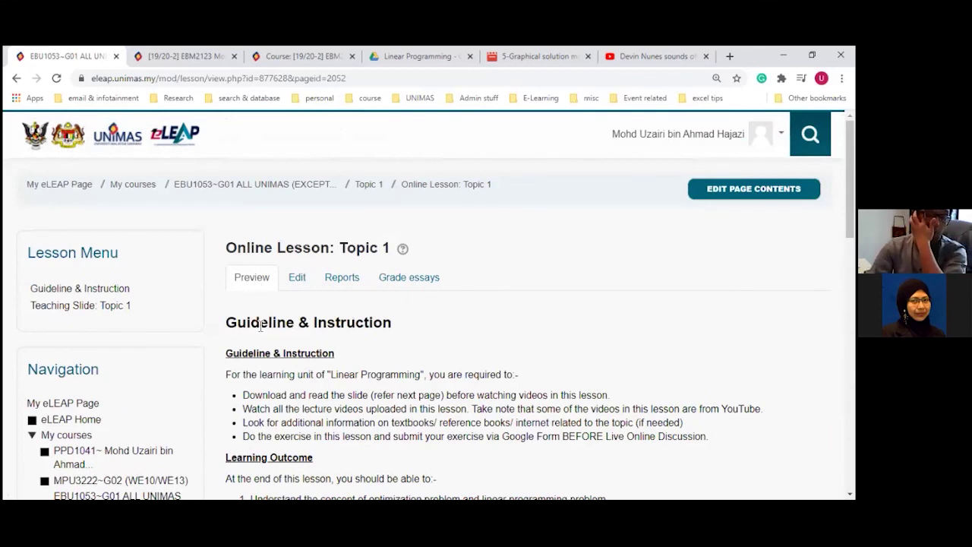
# Step: Go forward to the Teaching Slide page again and test its "Next: Subtopic 1" link
pyautogui.scroll(-5, 261, 325)
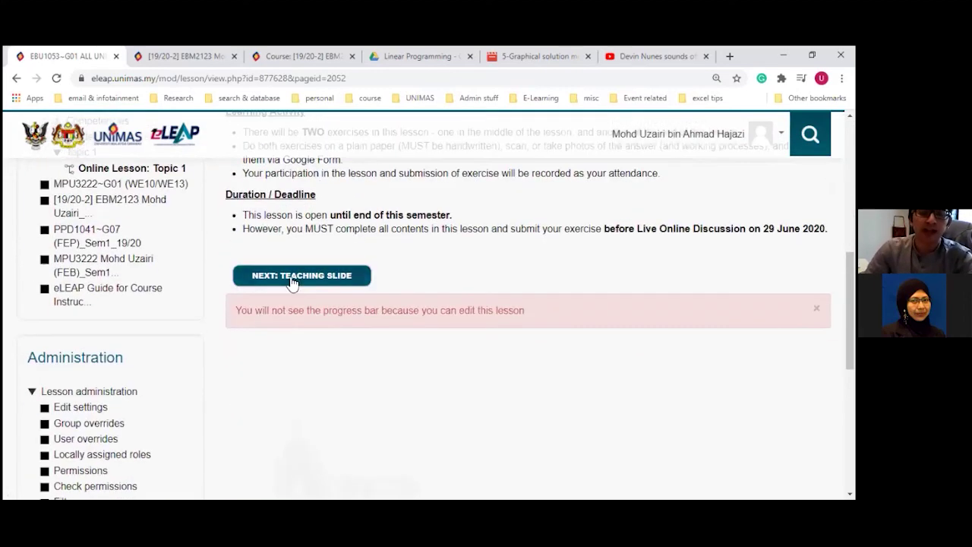
pyautogui.click(299, 276)
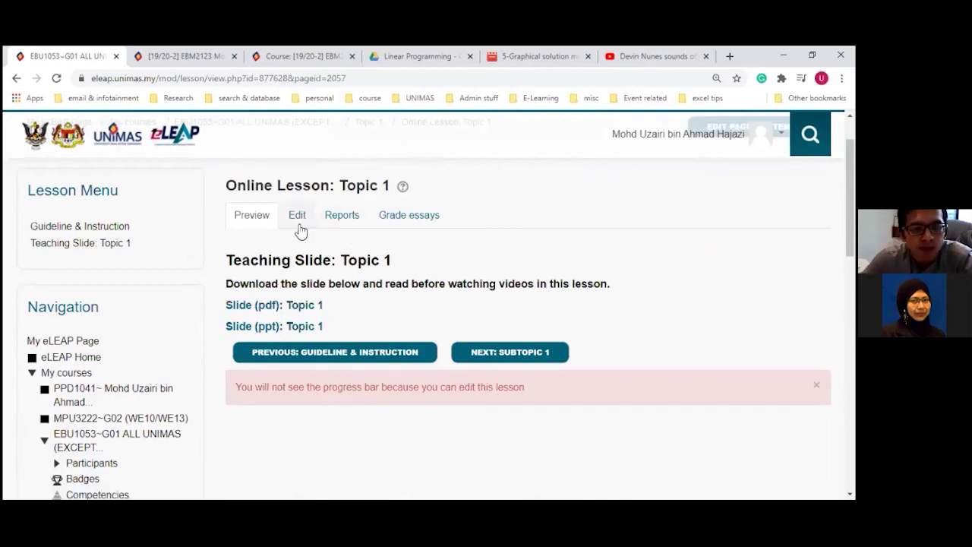
pyautogui.click(520, 353)
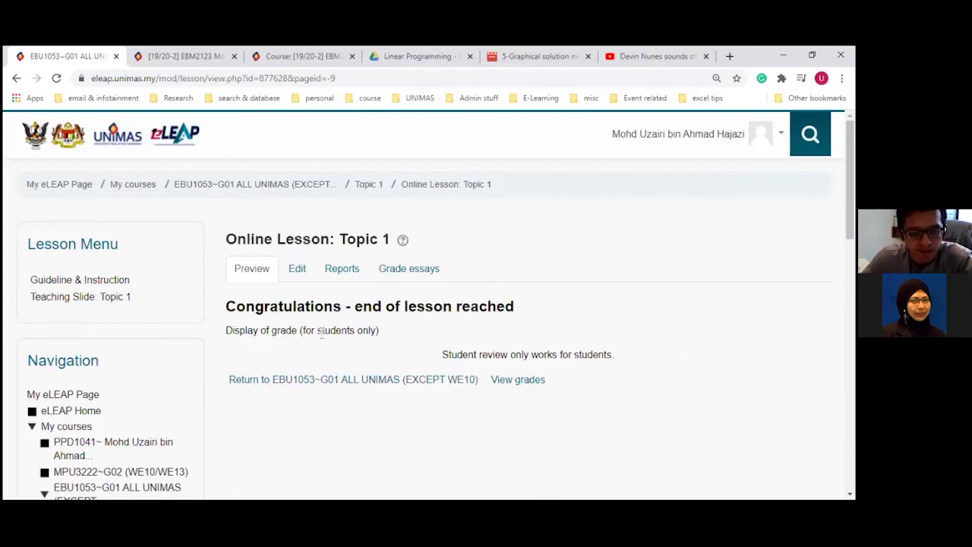
# Step: Return to editing the lesson and start a new content page after "Teaching Slide: Topic 1"
pyautogui.click(290, 278)
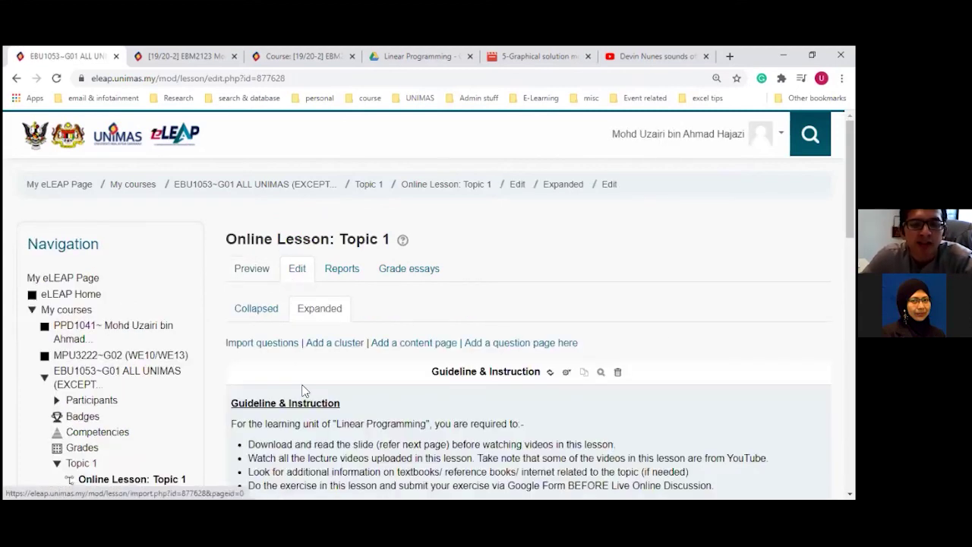
pyautogui.scroll(-3, 309, 386)
pyautogui.scroll(-15, 309, 386)
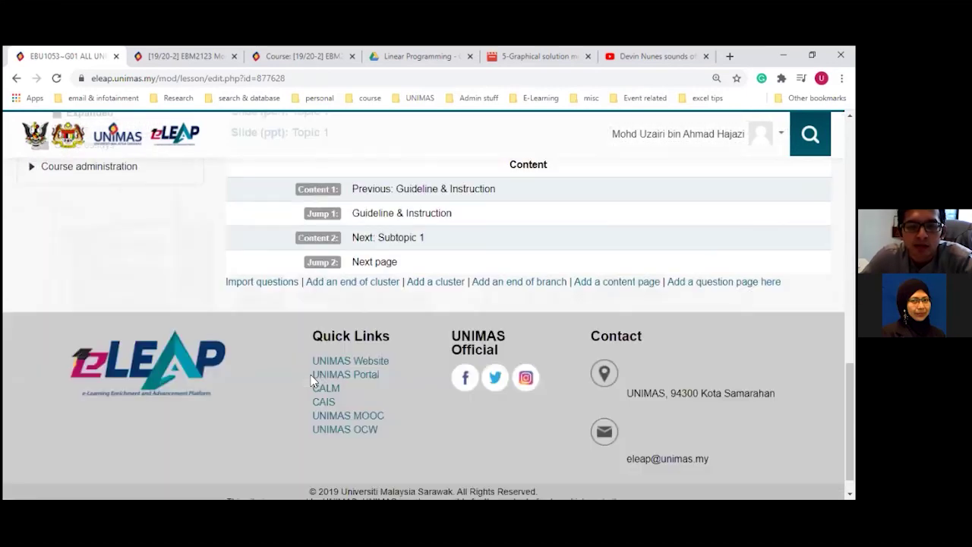
pyautogui.scroll(3, 309, 357)
pyautogui.scroll(-2, 310, 349)
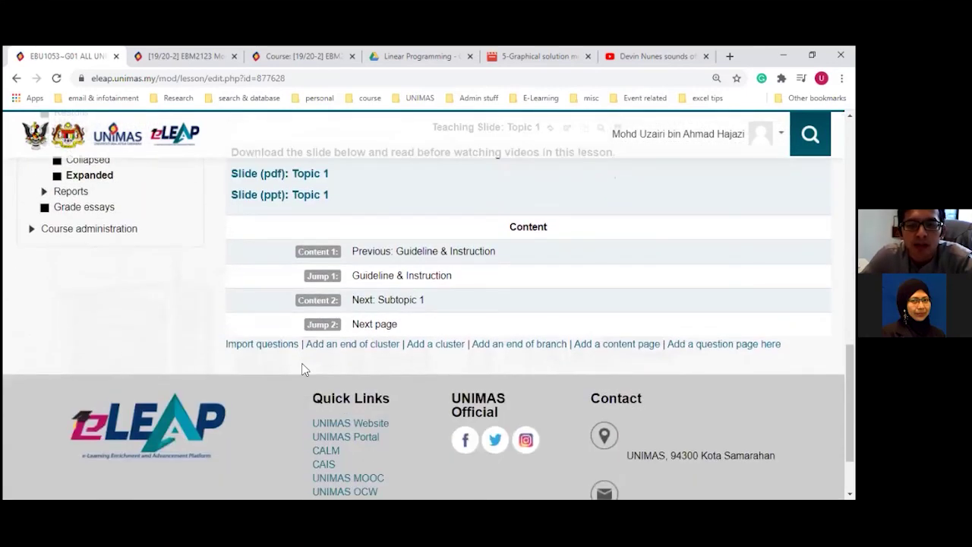
pyautogui.scroll(-1, 304, 361)
pyautogui.scroll(3, 302, 362)
pyautogui.scroll(-1, 302, 363)
pyautogui.scroll(1, 301, 363)
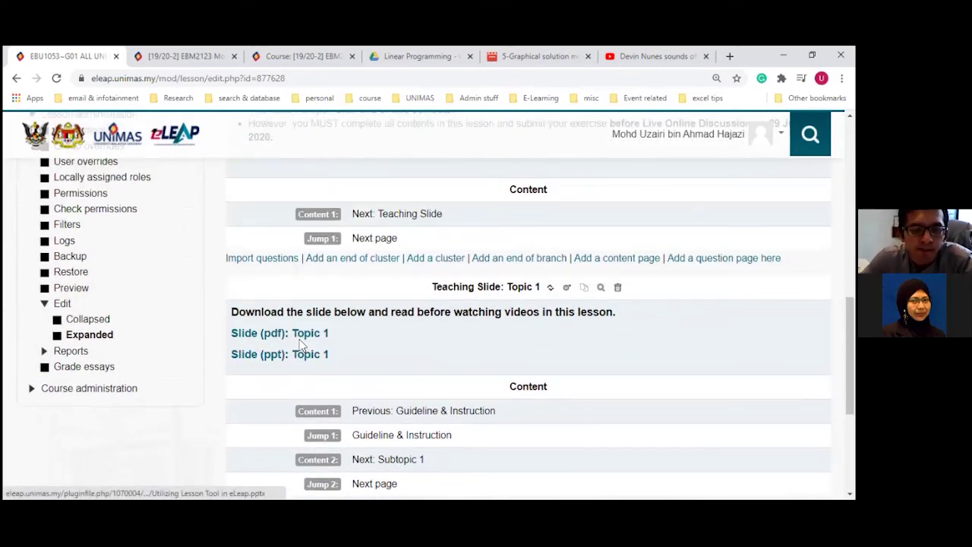
pyautogui.scroll(-3, 441, 357)
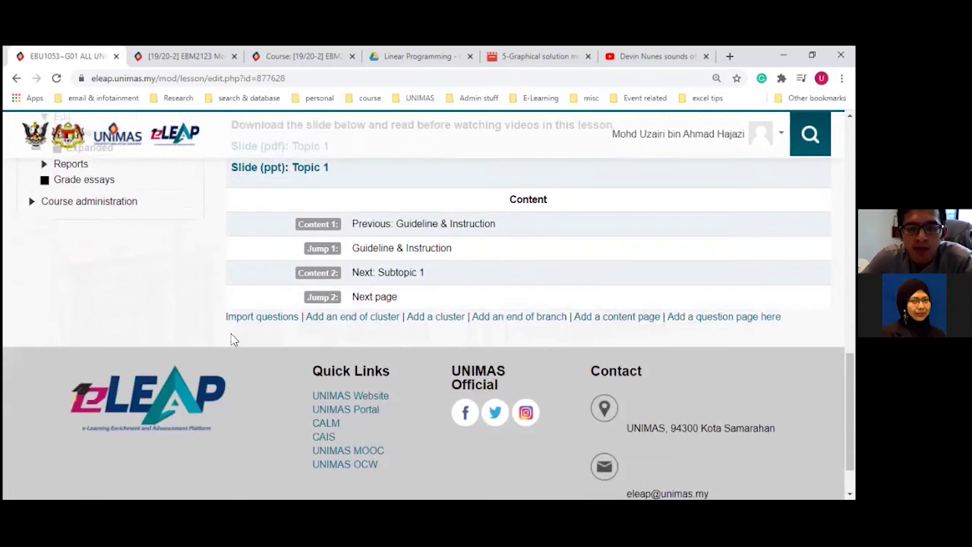
pyautogui.click(605, 321)
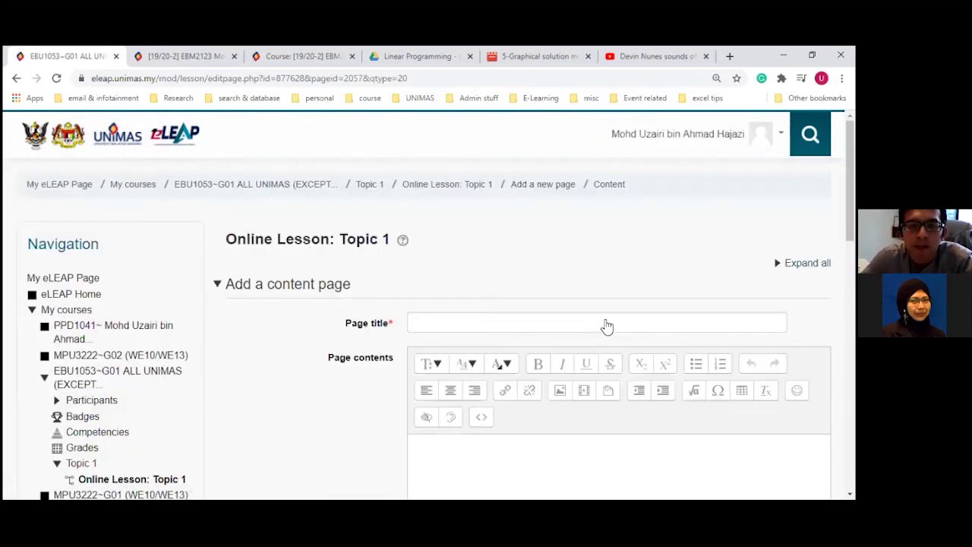
# Step: Title the new content page "Subtopic 1" and place the cursor in its page contents
pyautogui.click(510, 321)
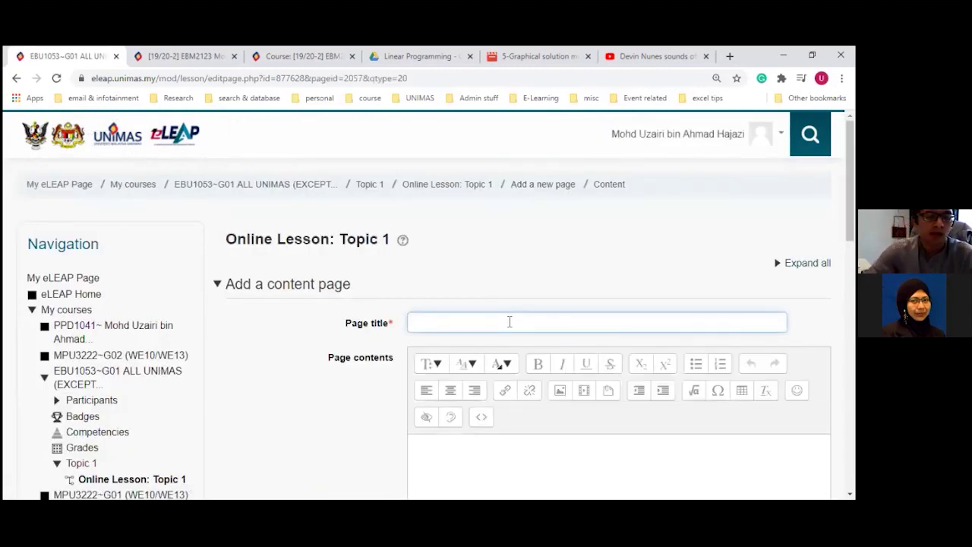
pyautogui.write('Subtopic 1')
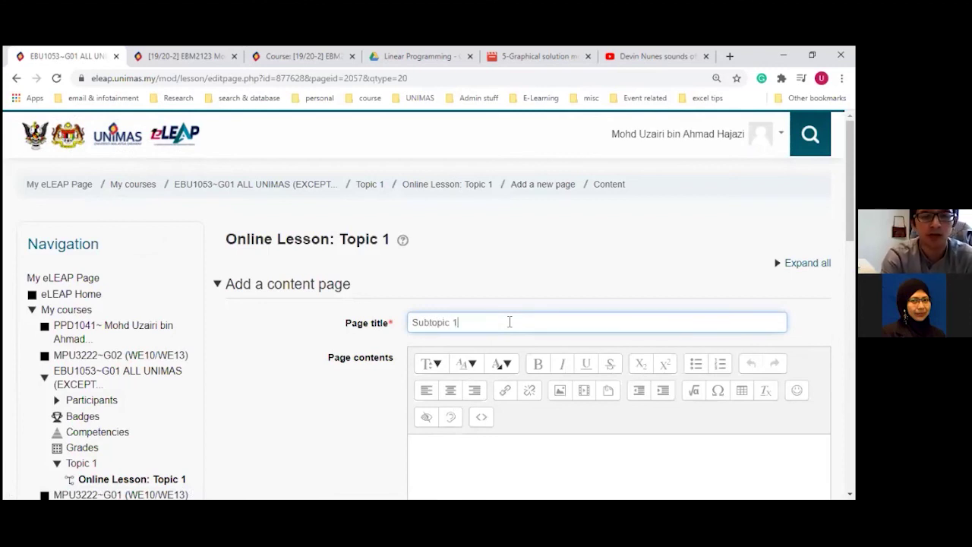
pyautogui.scroll(-1, 510, 322)
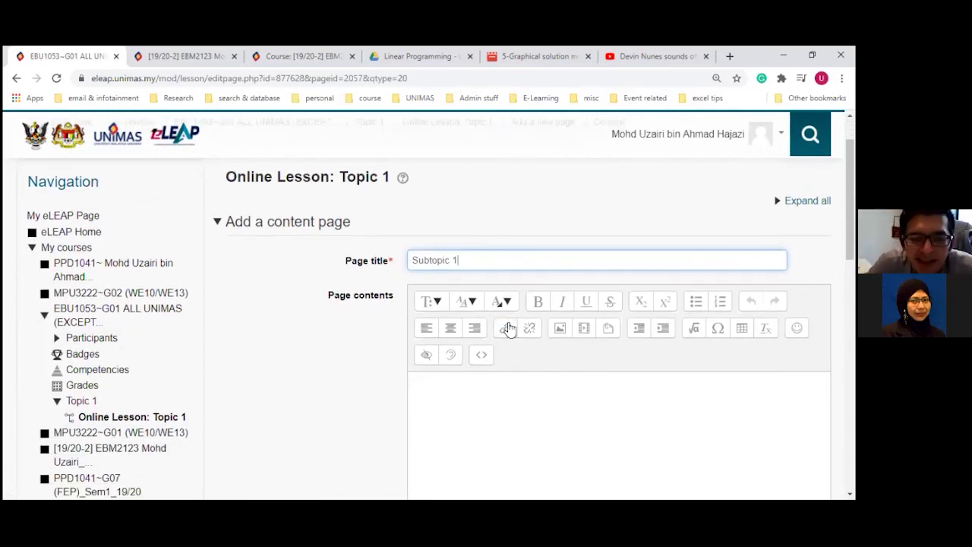
pyautogui.click(451, 395)
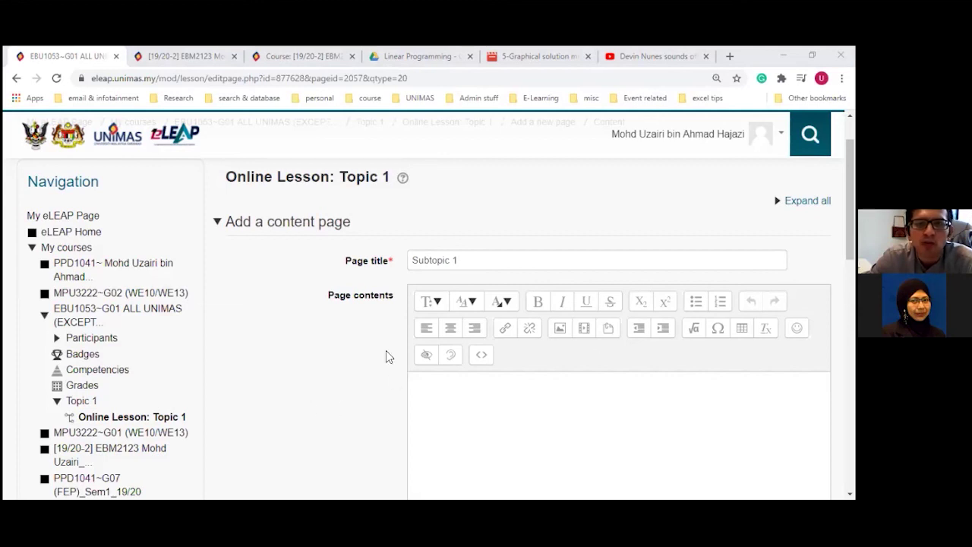
pyautogui.scroll(-2, 445, 451)
pyautogui.scroll(2, 434, 445)
pyautogui.scroll(-2, 435, 444)
pyautogui.scroll(2, 435, 445)
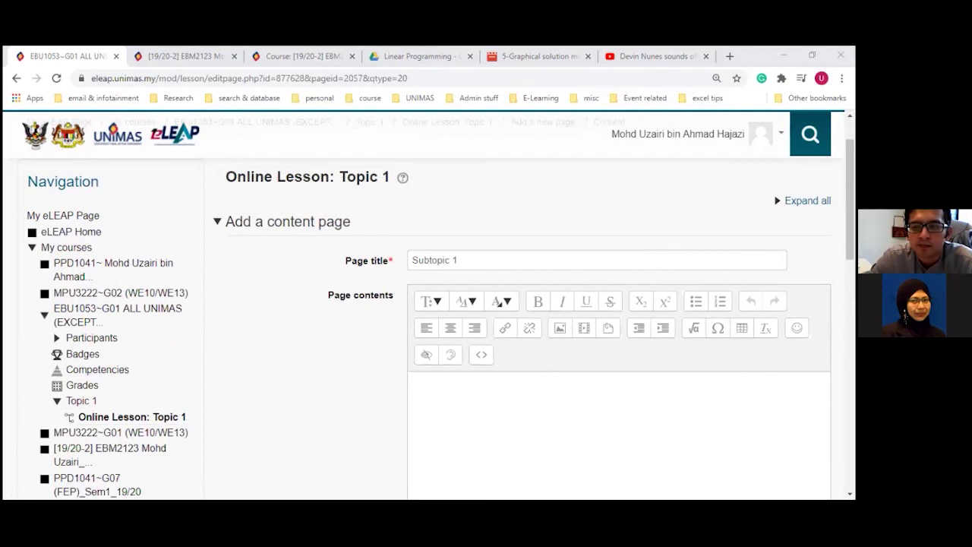
# Step: Copy the sentence "Watch YouTube video below to understand about optimization problem." from the Introduction page of the EBM2123 lesson
pyautogui.click(411, 382)
pyautogui.scroll(-1, 618, 417)
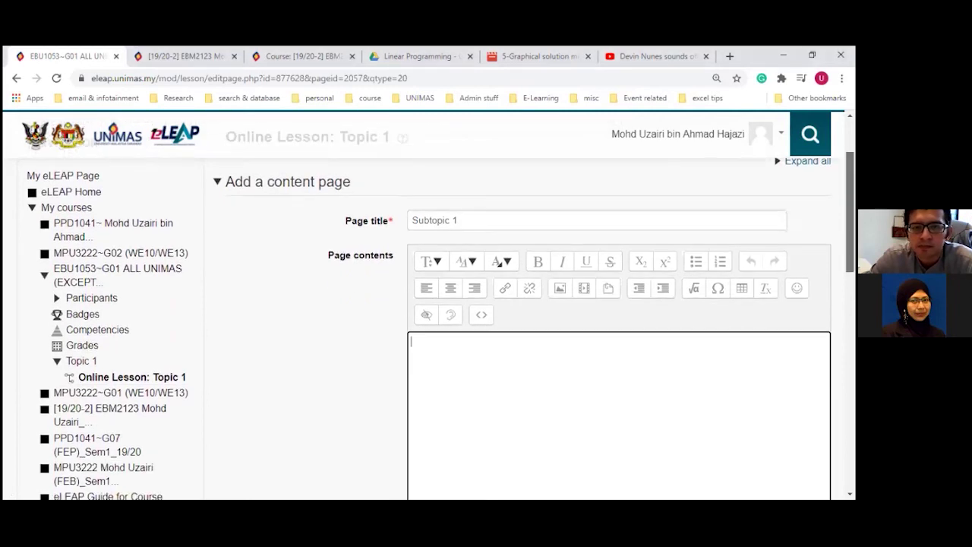
pyautogui.click(196, 61)
pyautogui.scroll(-2, 257, 448)
pyautogui.scroll(-5, 257, 448)
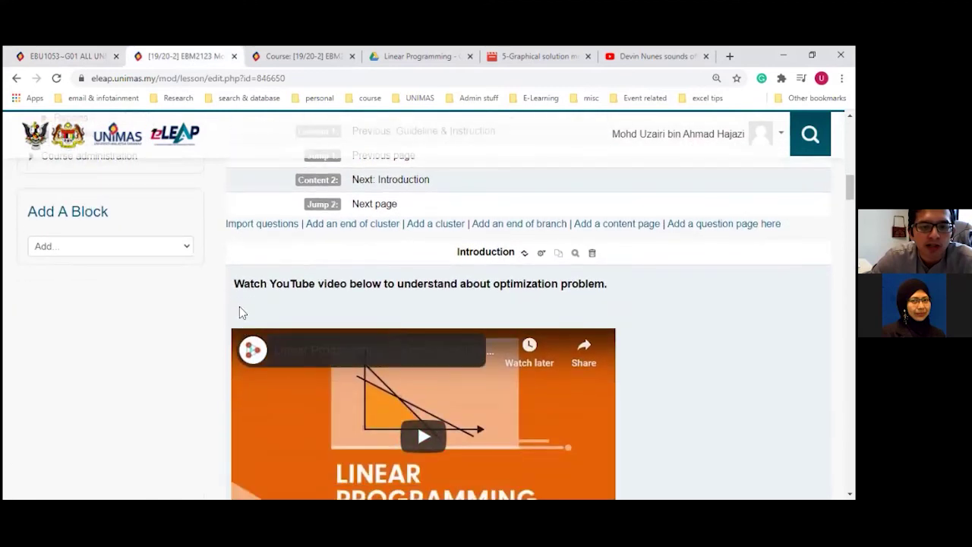
pyautogui.moveTo(234, 283); pyautogui.dragTo(606, 287)
pyautogui.hotkey('ctrl', 'c')
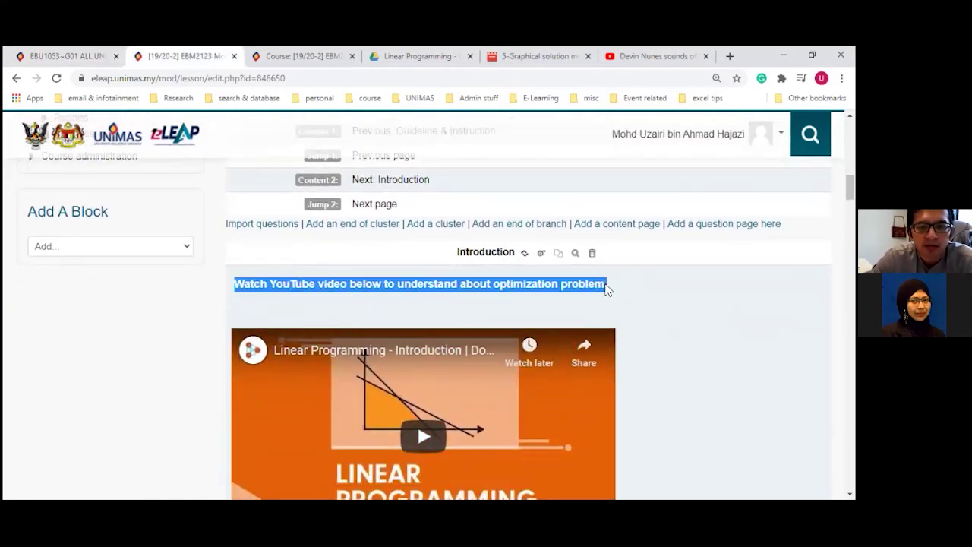
pyautogui.rightClick(539, 278)
pyautogui.click(586, 287)
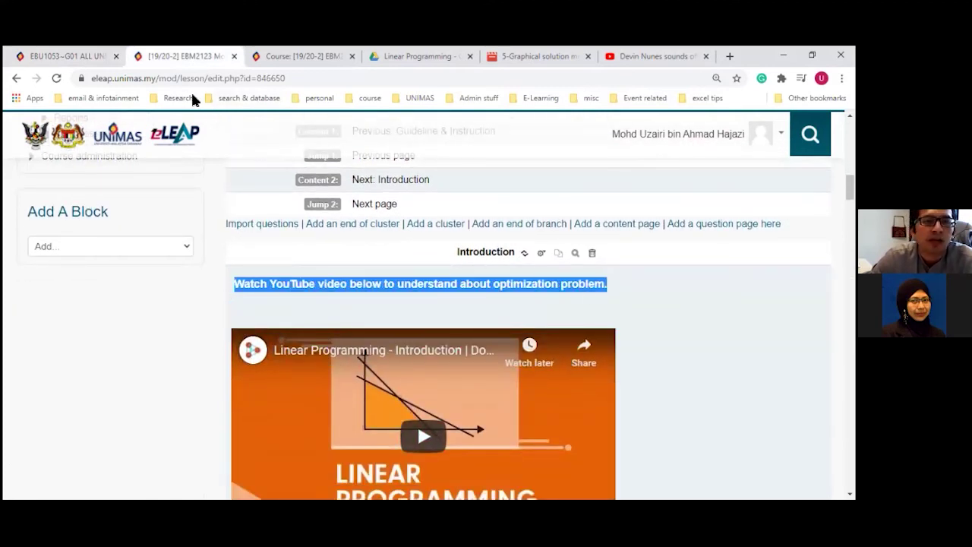
# Step: Paste the sentence as plain text into the Subtopic 1 page contents and replace its ending with "subtopic 1."
pyautogui.click(36, 50)
pyautogui.rightClick(409, 343)
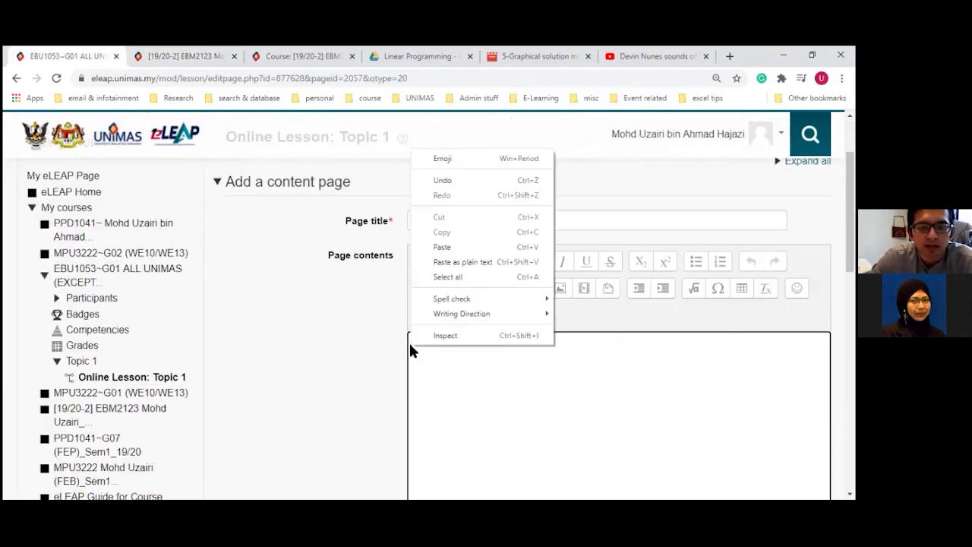
pyautogui.click(497, 262)
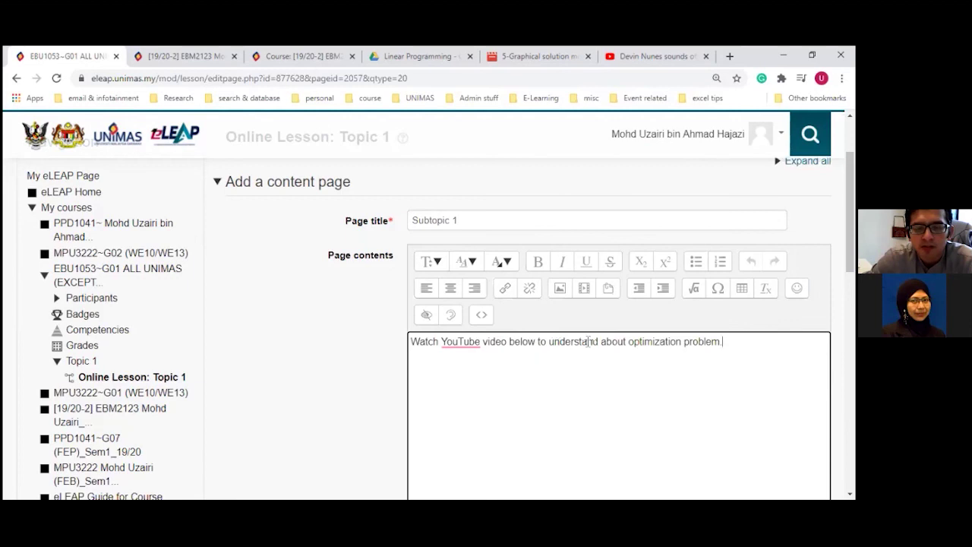
pyautogui.moveTo(629, 344); pyautogui.dragTo(720, 341)
pyautogui.write('su')
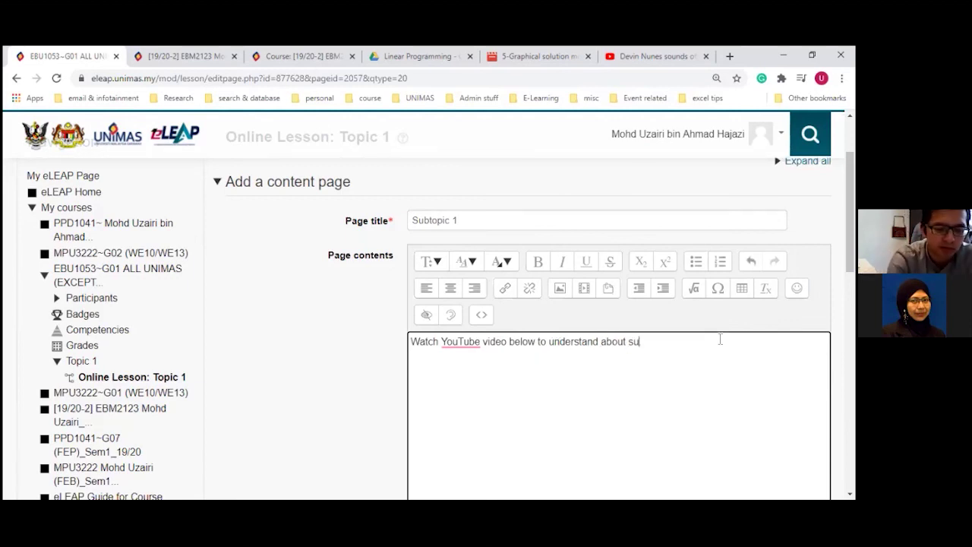
pyautogui.write('btopic 1.')
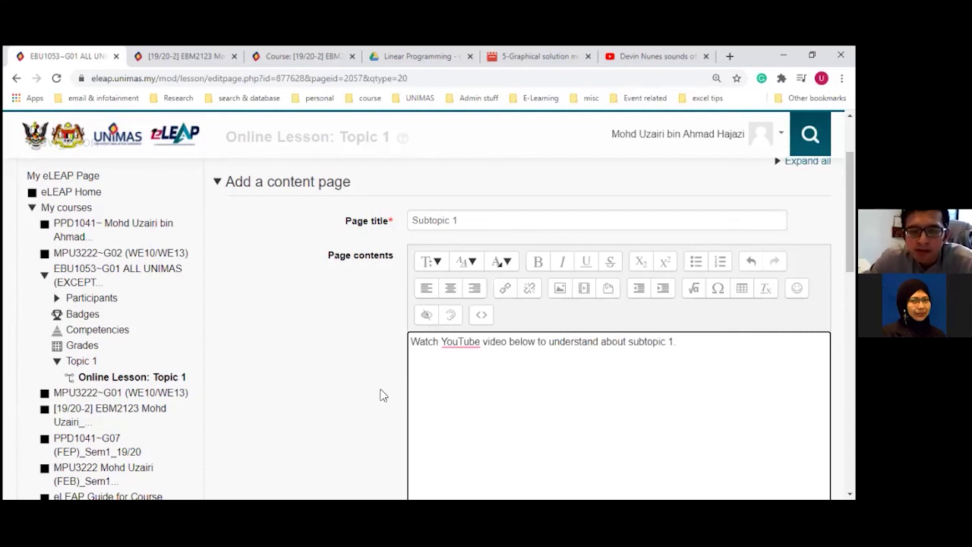
# Step: Make the sentence in the page contents bold and place the cursor in the empty area below it
pyautogui.moveTo(678, 341); pyautogui.dragTo(411, 340)
pyautogui.click(538, 261)
pyautogui.click(515, 386)
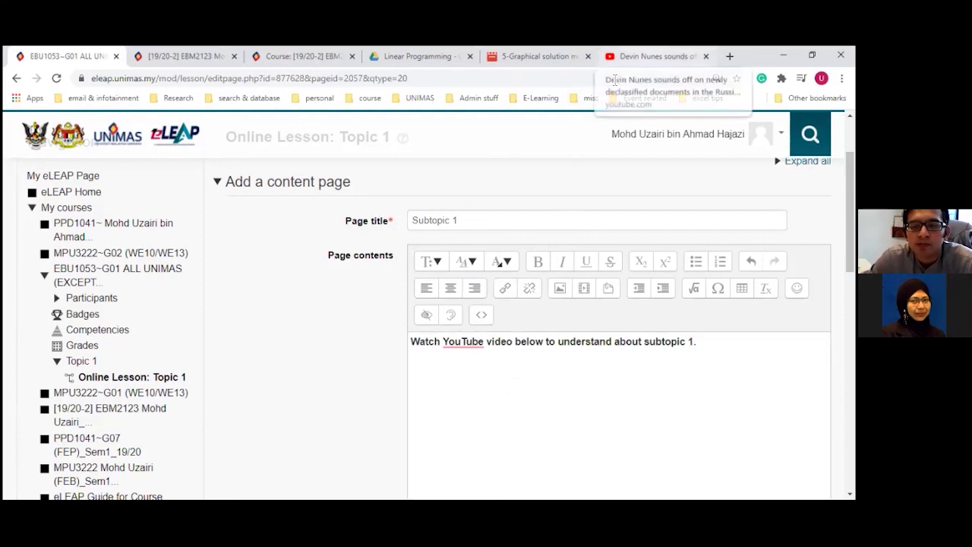
# Step: Switch to YouTube and browse the suggested videos for one to embed in the lesson
pyautogui.click(616, 61)
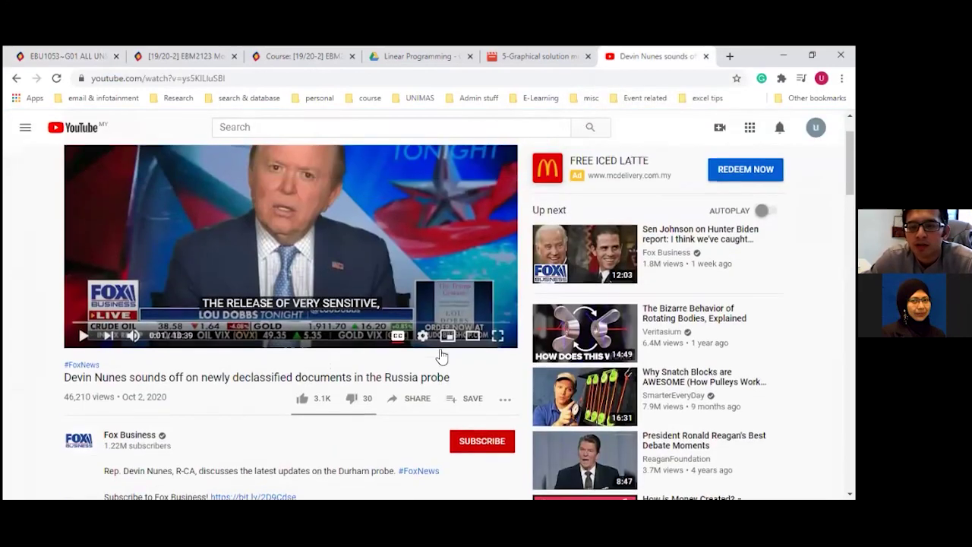
pyautogui.scroll(-4, 441, 354)
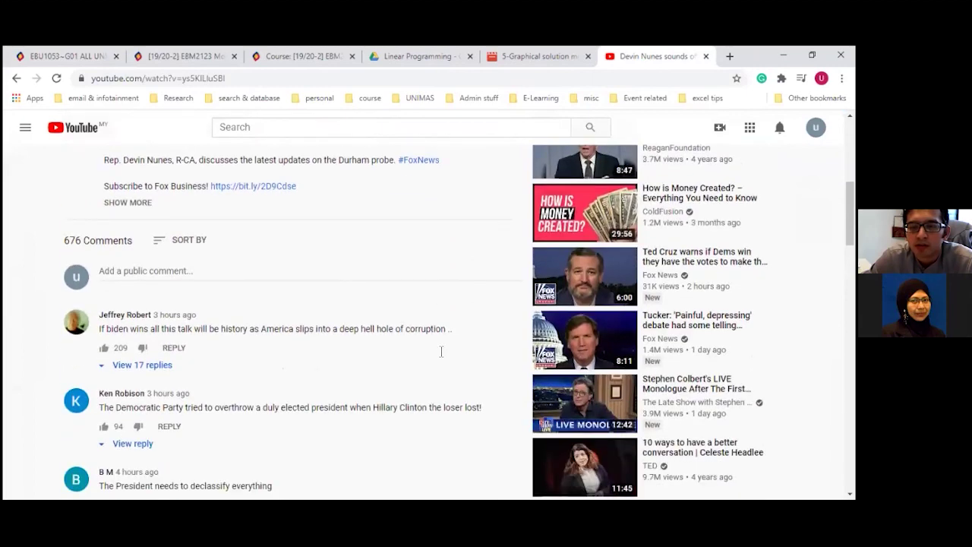
pyautogui.scroll(3, 304, 362)
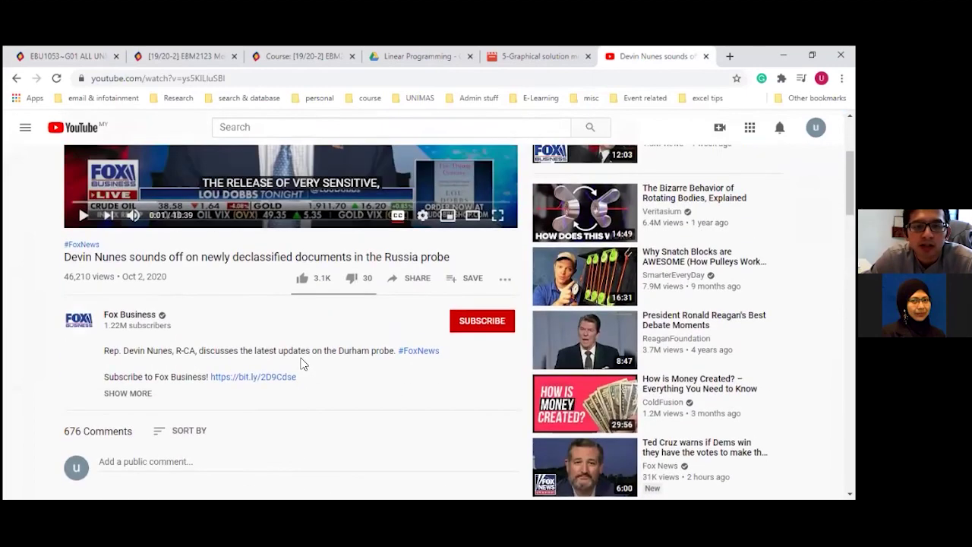
pyautogui.scroll(2, 300, 363)
pyautogui.scroll(-2, 300, 363)
pyautogui.scroll(2, 299, 363)
pyautogui.scroll(-2, 300, 363)
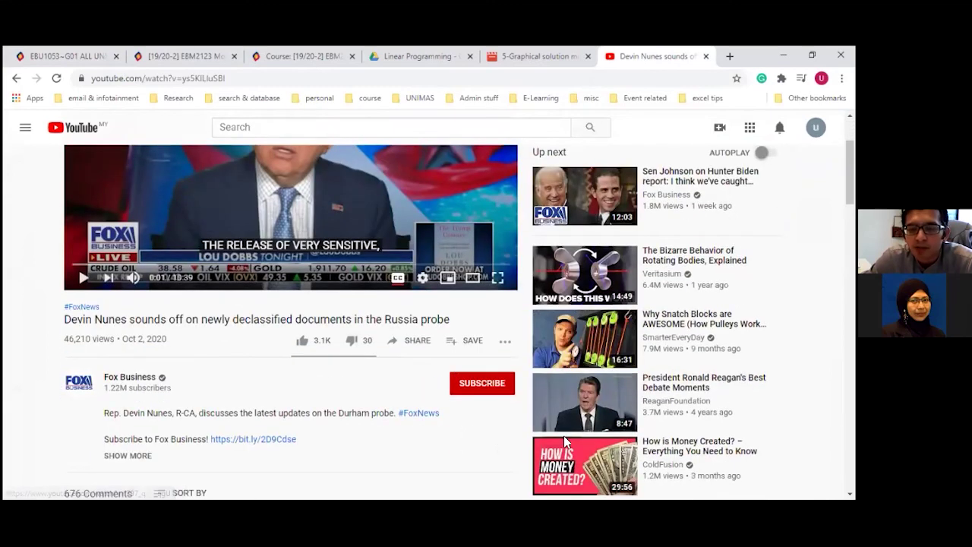
pyautogui.scroll(-2, 546, 444)
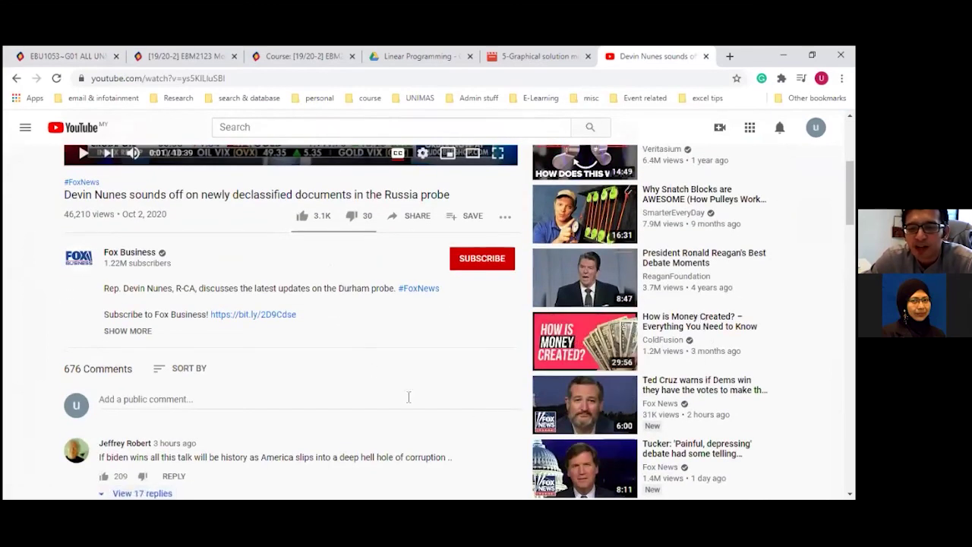
pyautogui.scroll(-2, 407, 396)
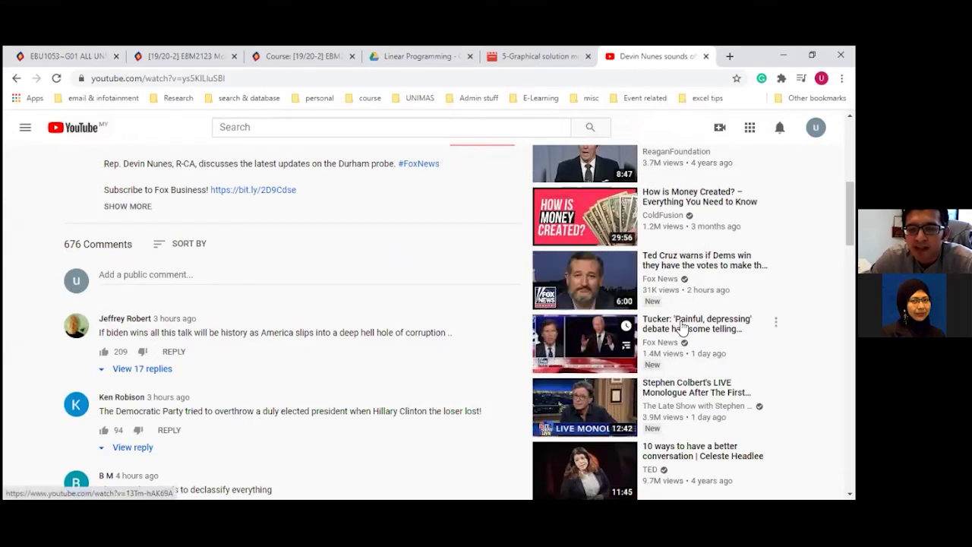
pyautogui.scroll(-1, 682, 326)
pyautogui.scroll(-2, 682, 326)
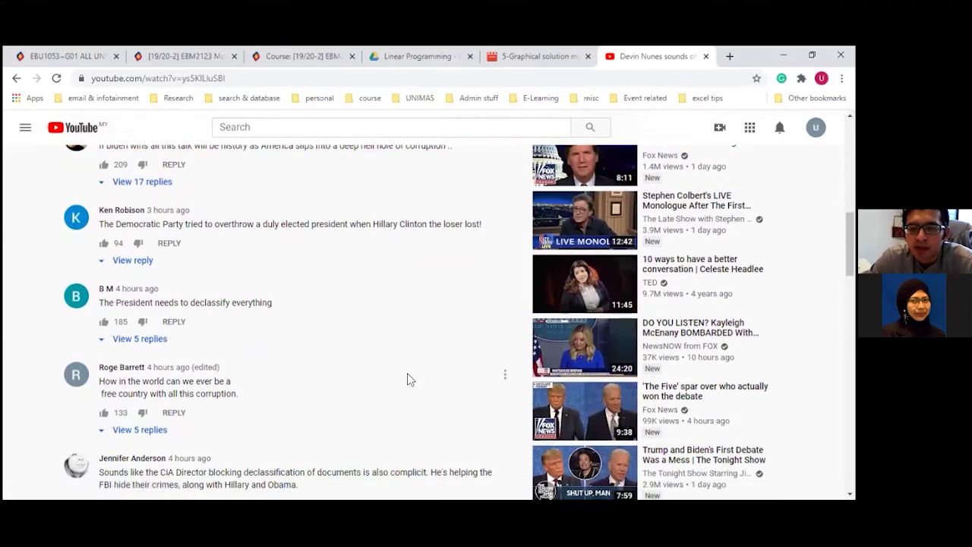
pyautogui.scroll(-2, 407, 372)
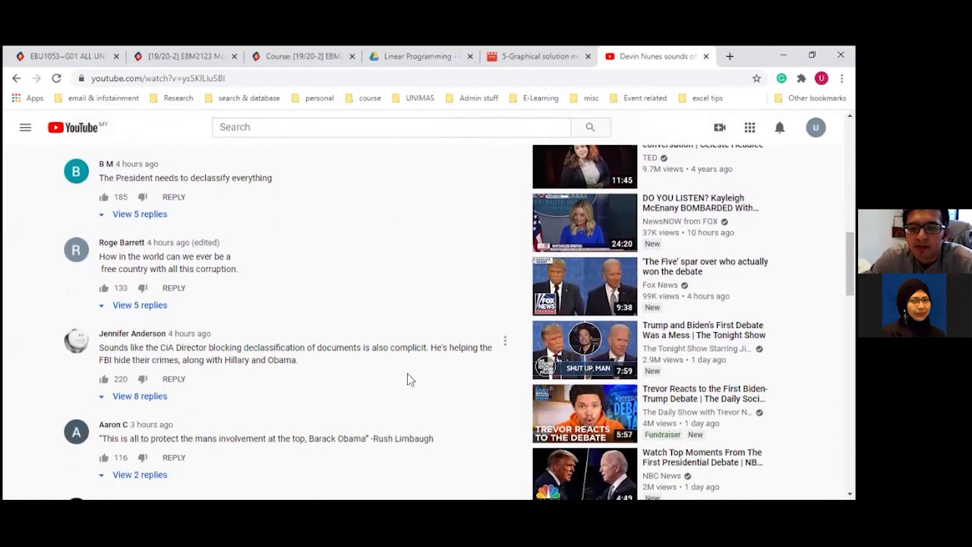
# Step: Open the video "Trevor Reacts to the First Biden-Trump Debate", skip its advertisement and pause playback
pyautogui.click(684, 398)
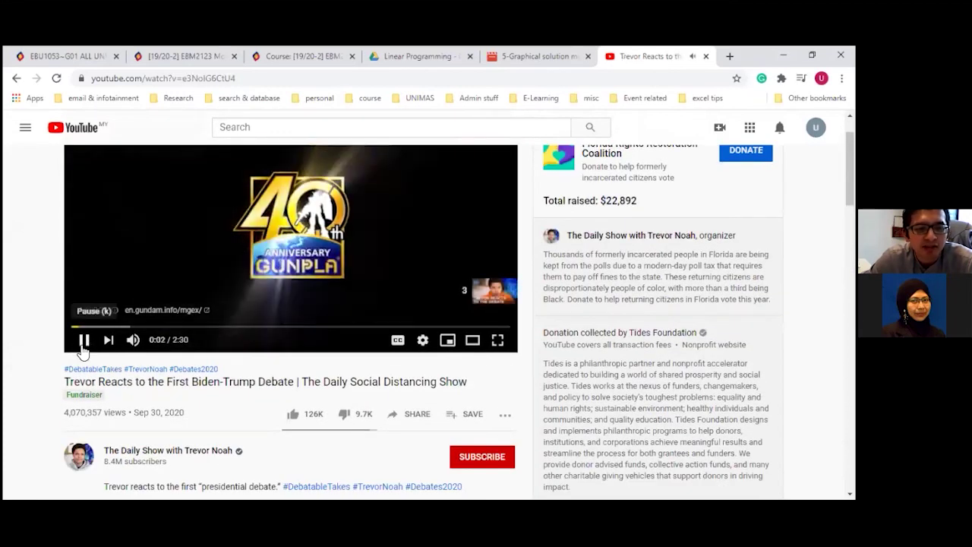
pyautogui.scroll(1, 479, 312)
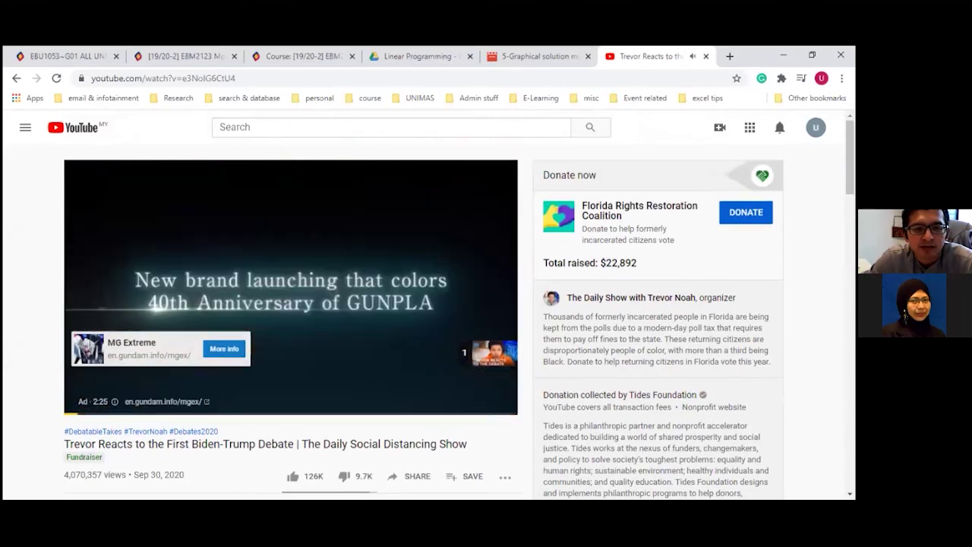
pyautogui.click(483, 352)
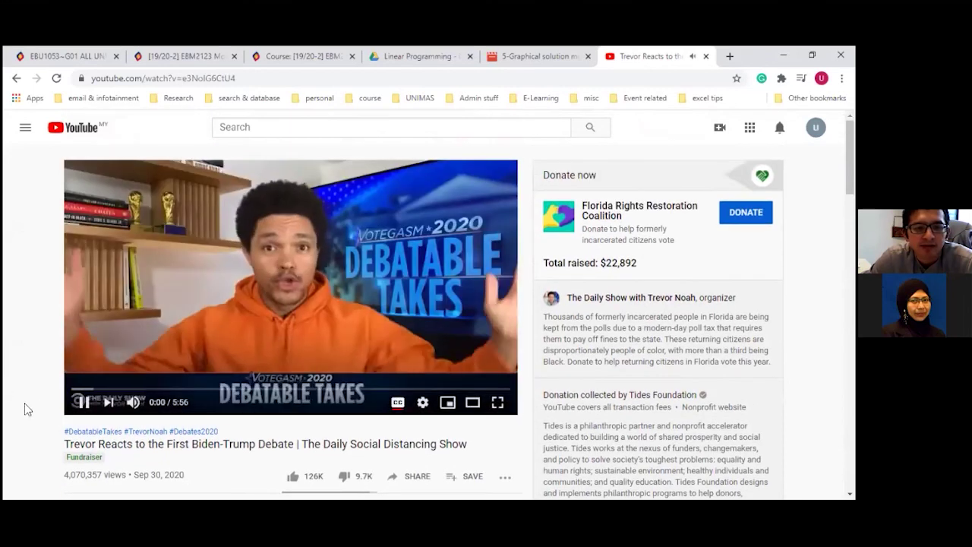
pyautogui.click(82, 404)
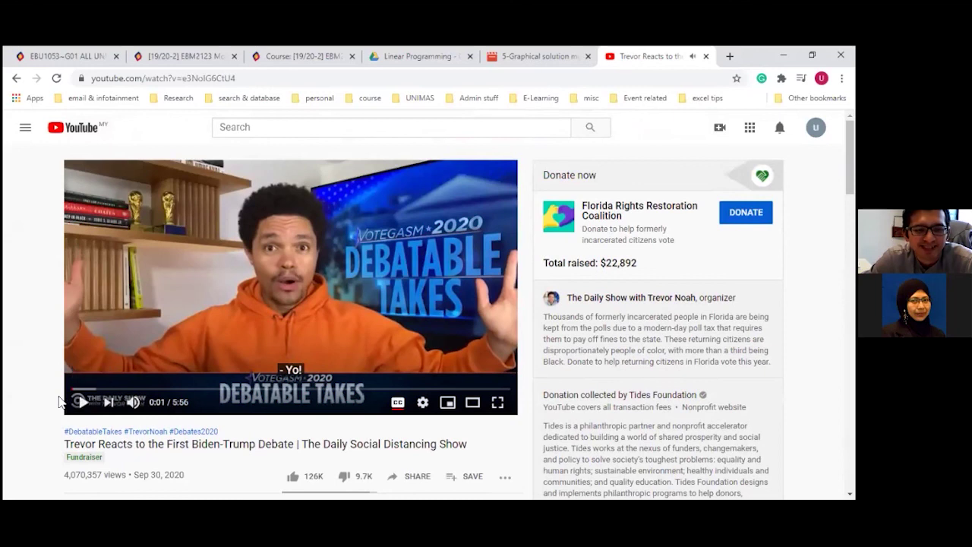
# Step: Open the video's sharing options and copy its iframe embed code
pyautogui.scroll(-1, 242, 433)
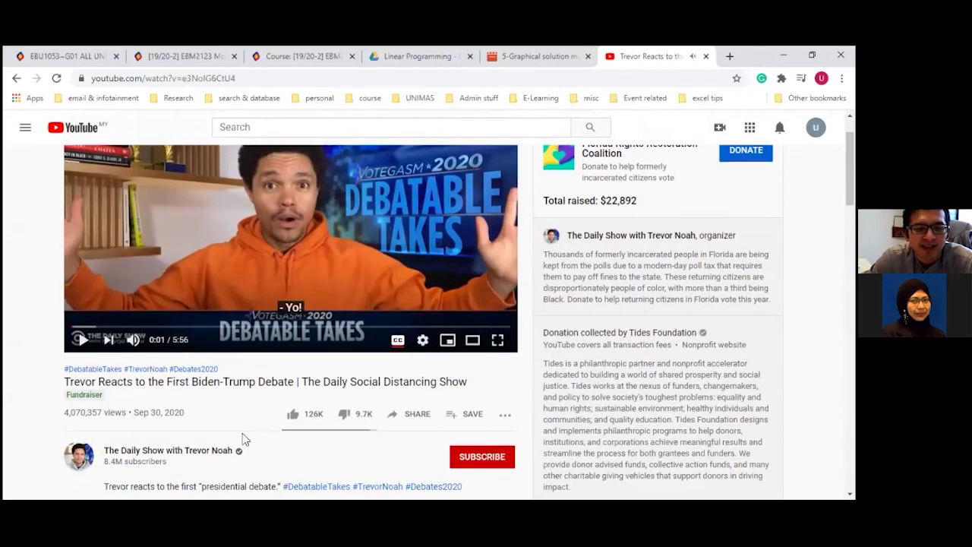
pyautogui.scroll(1, 242, 432)
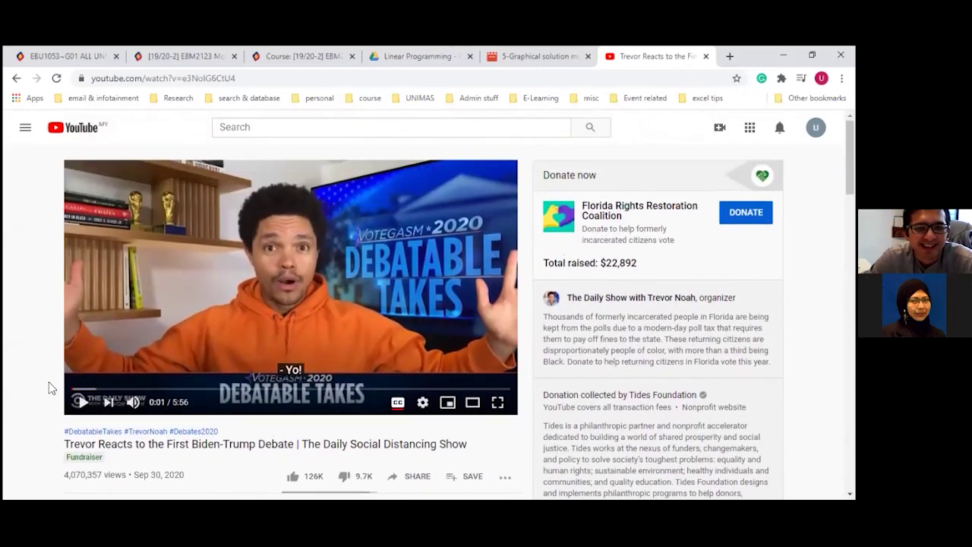
pyautogui.scroll(-1, 48, 388)
pyautogui.scroll(1, 48, 388)
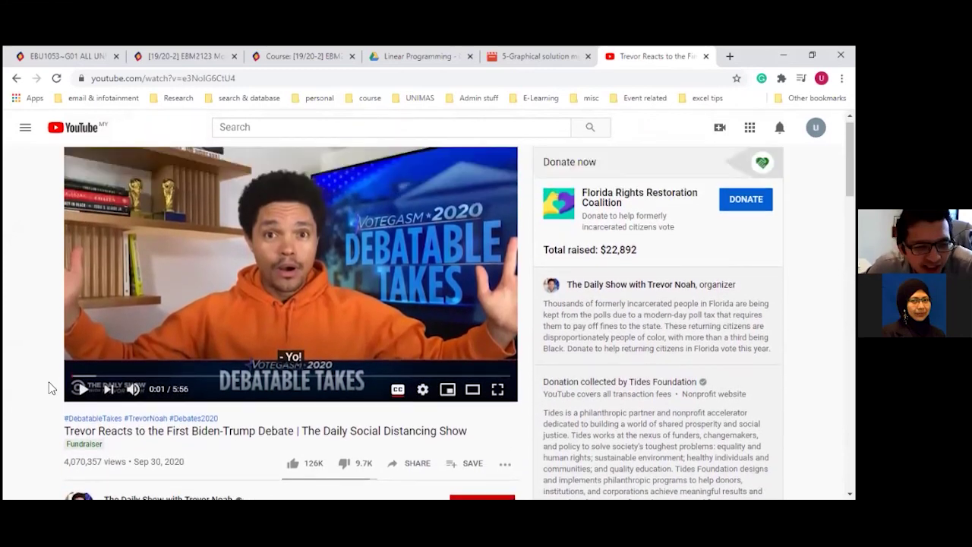
pyautogui.scroll(-2, 49, 388)
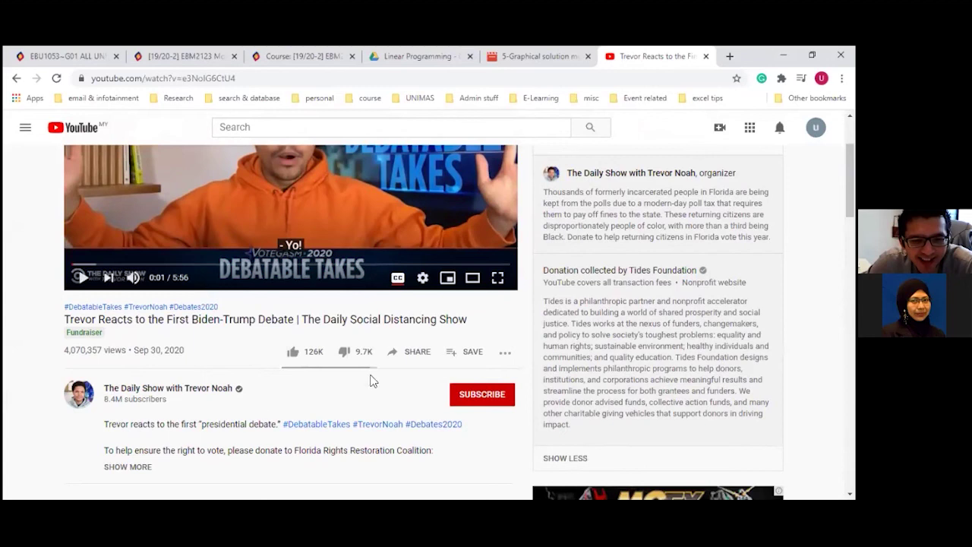
pyautogui.click(412, 355)
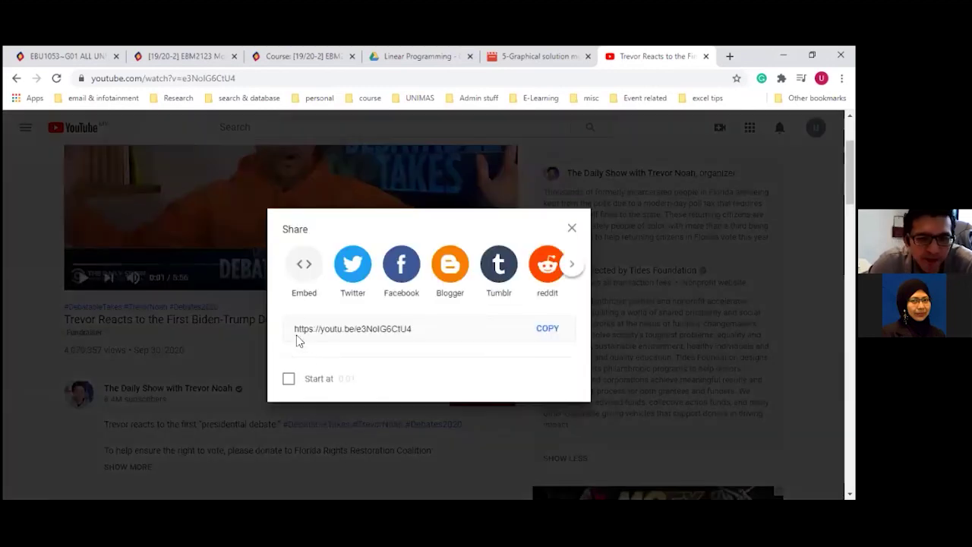
pyautogui.click(306, 272)
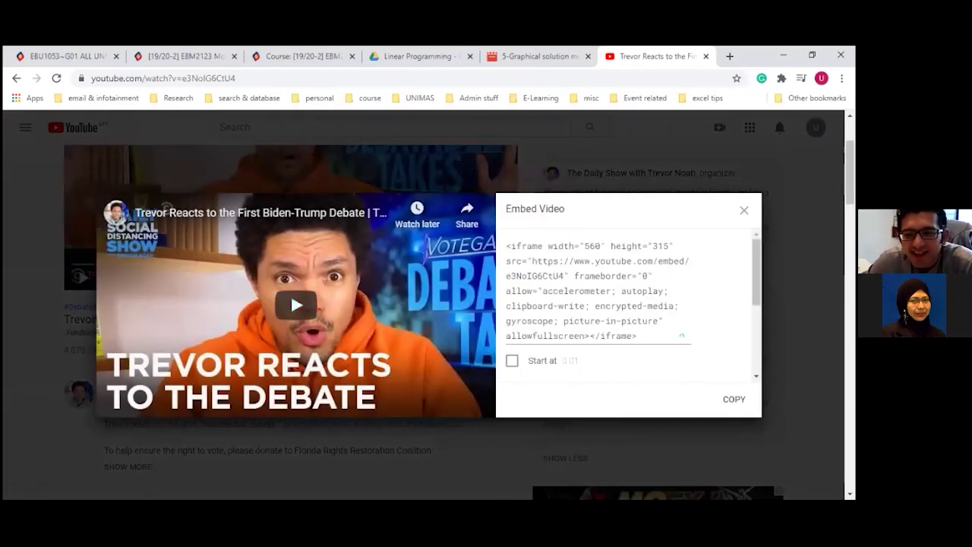
pyautogui.click(733, 399)
pyautogui.rightClick(578, 278)
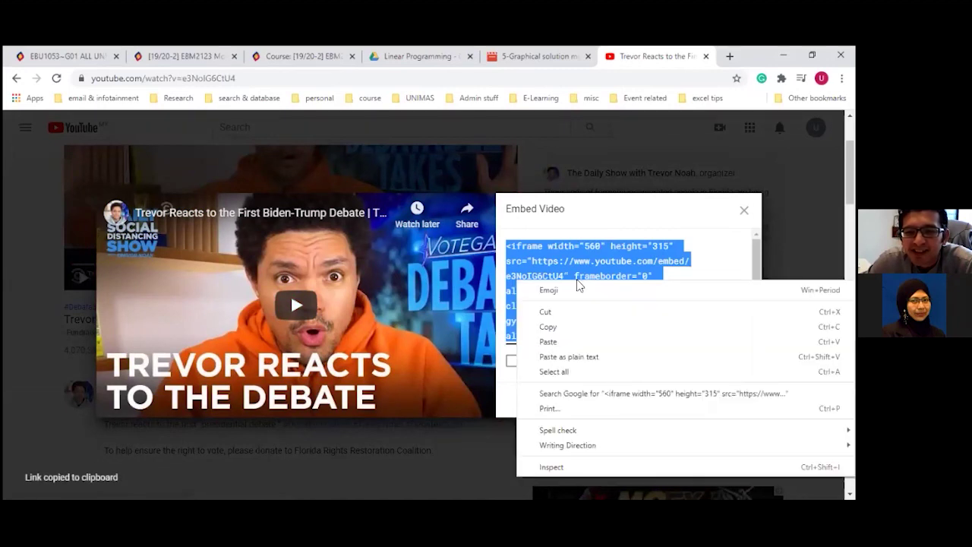
pyautogui.click(509, 410)
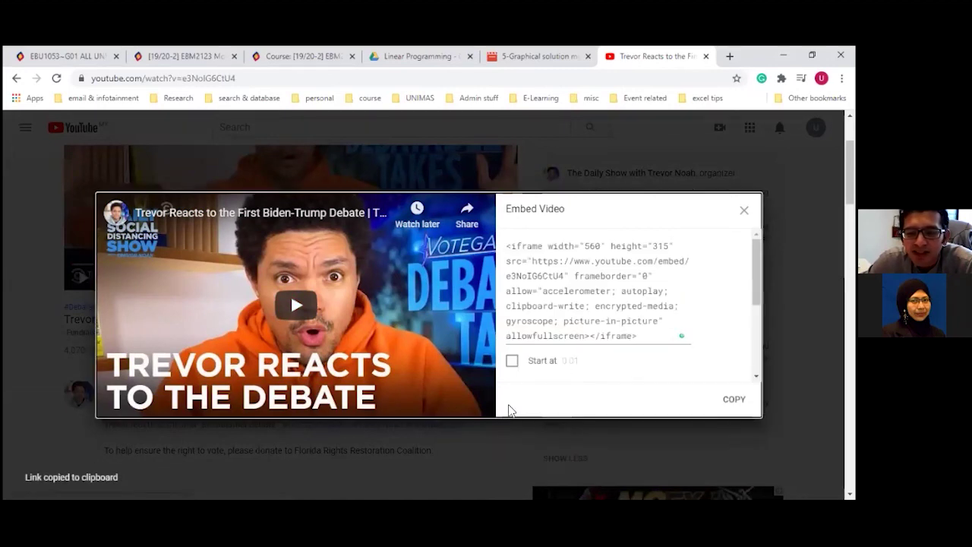
pyautogui.click(729, 400)
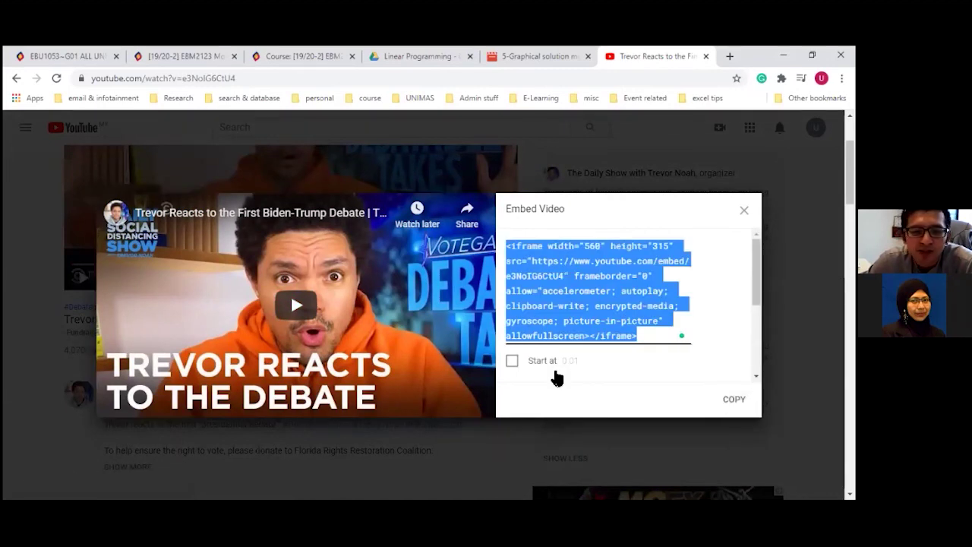
# Step: Return to the Subtopic 1 content page and paste the embed code after the sentence in the HTML source of the page contents
pyautogui.click(82, 59)
pyautogui.rightClick(420, 363)
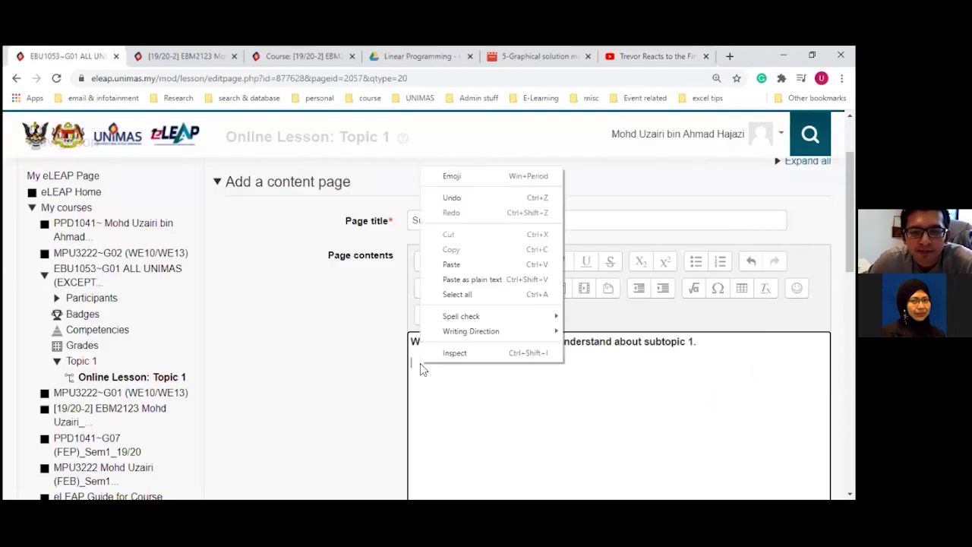
pyautogui.click(554, 465)
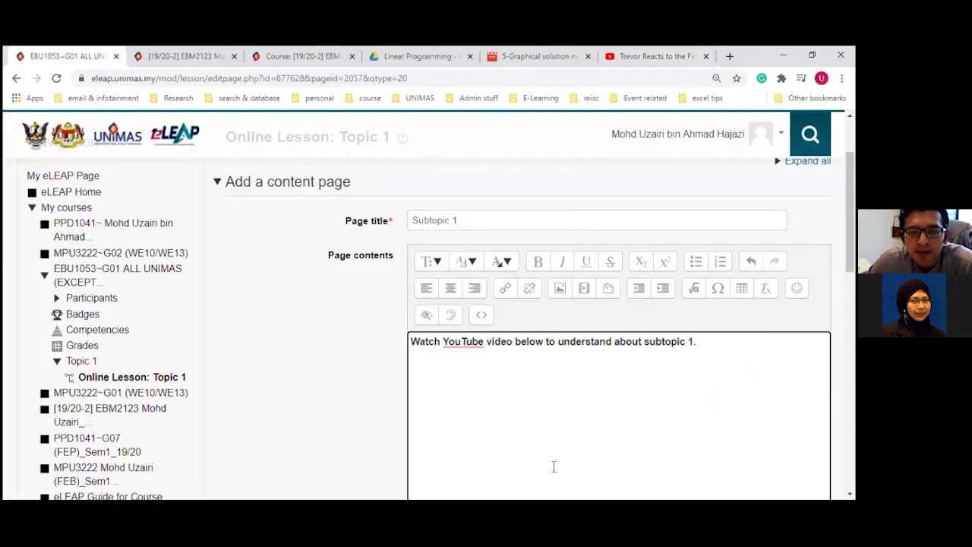
pyautogui.click(482, 316)
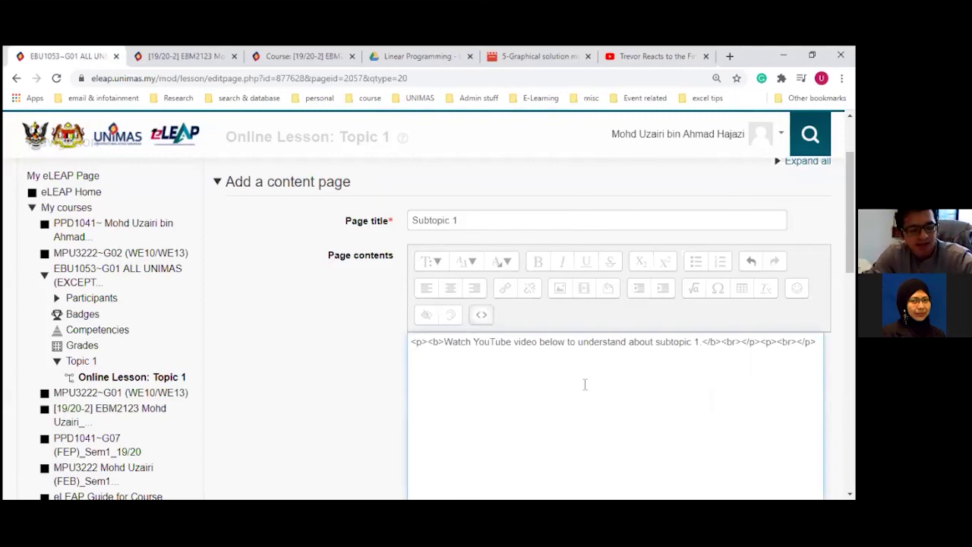
pyautogui.hotkey('ctrl', 'v')
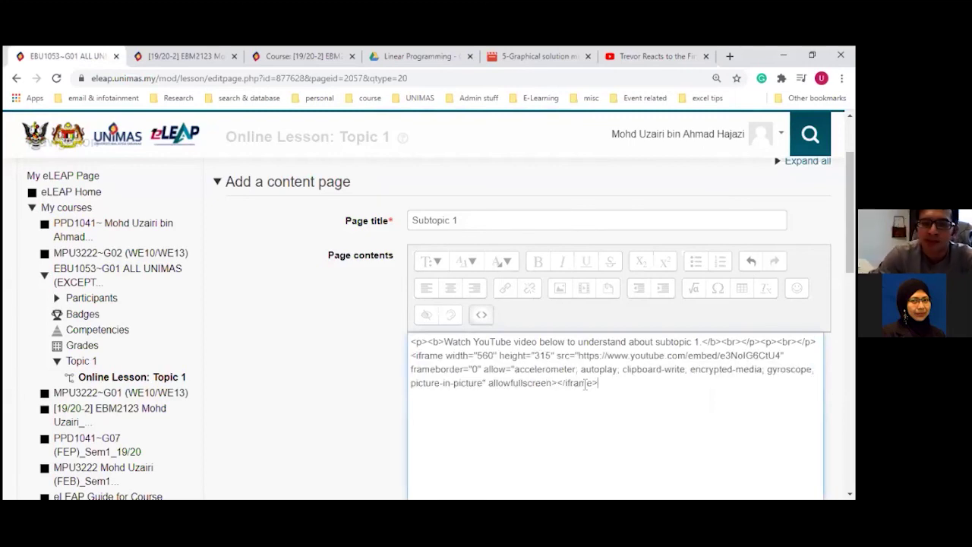
# Step: Return the page contents to the formatted view and examine how the embedded video appears below the sentence
pyautogui.click(482, 314)
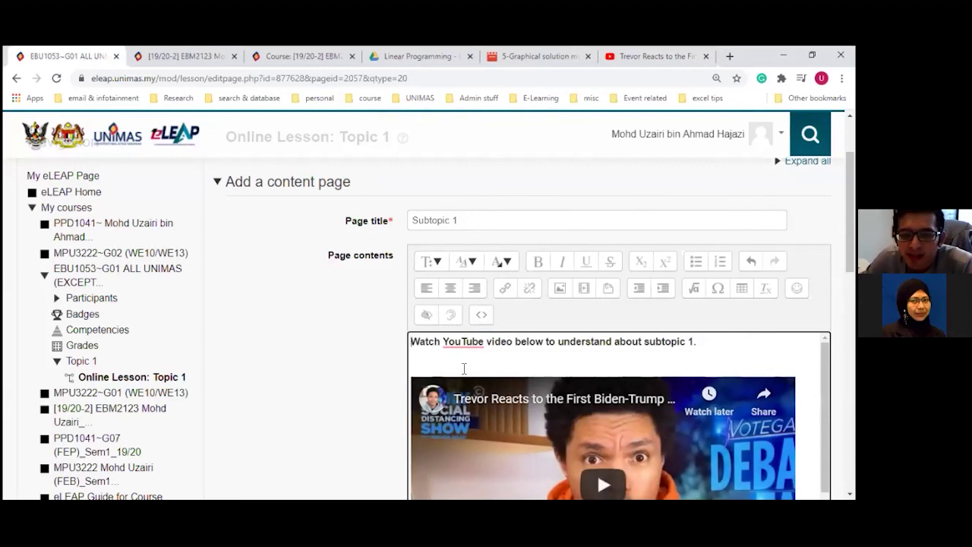
pyautogui.scroll(-1, 464, 368)
pyautogui.scroll(-3, 372, 392)
pyautogui.scroll(1, 473, 374)
pyautogui.scroll(-1, 473, 374)
pyautogui.scroll(1, 473, 373)
pyautogui.scroll(1, 473, 374)
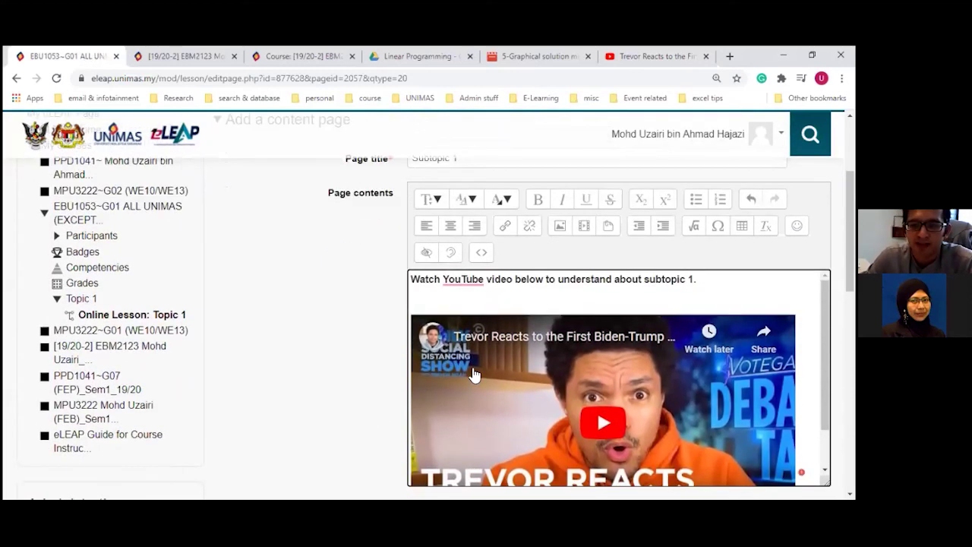
pyautogui.scroll(-2, 470, 284)
pyautogui.scroll(-1, 471, 283)
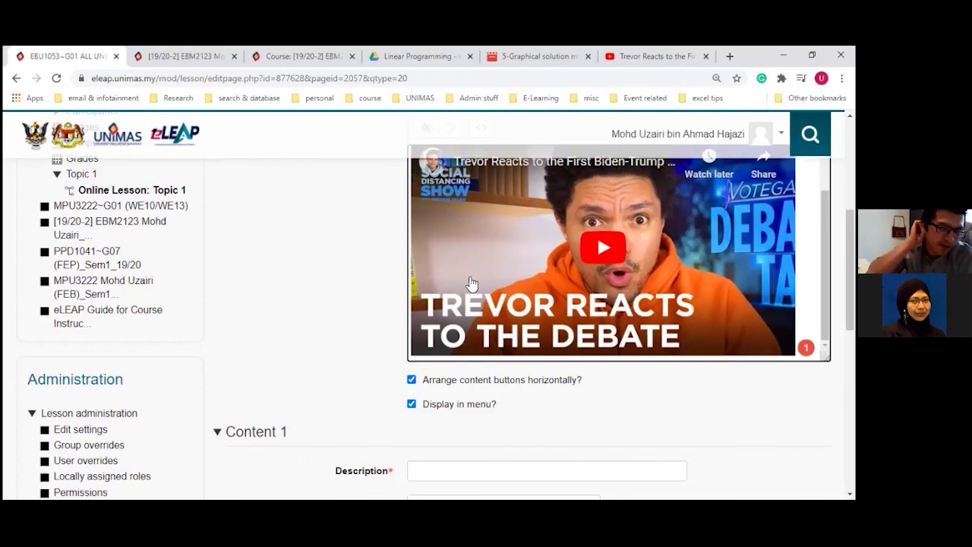
pyautogui.scroll(5, 630, 384)
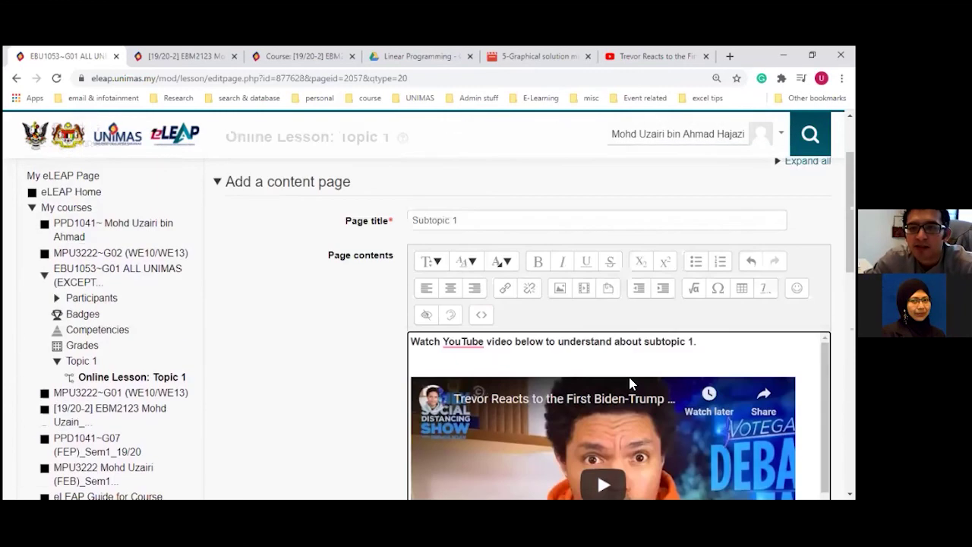
pyautogui.scroll(-1, 629, 384)
pyautogui.scroll(1, 597, 463)
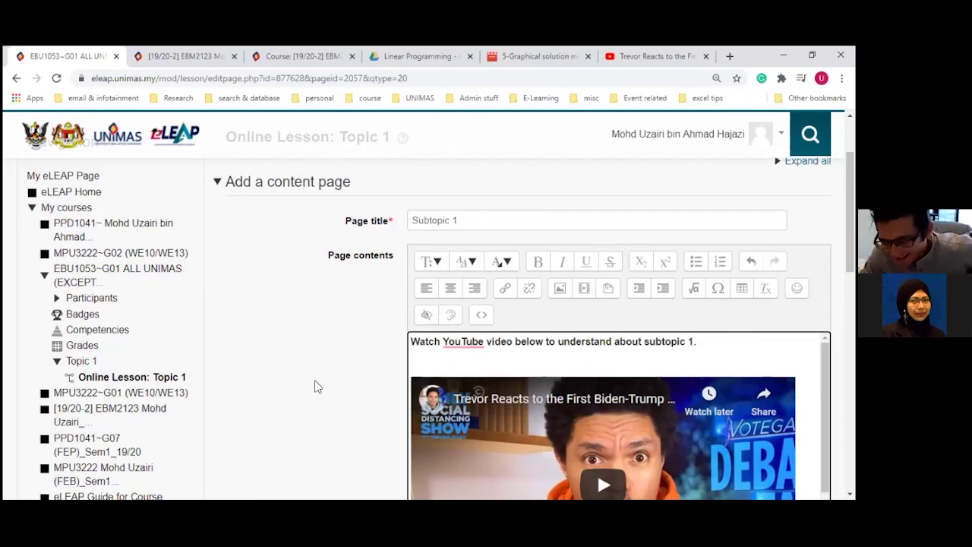
pyautogui.scroll(-2, 318, 387)
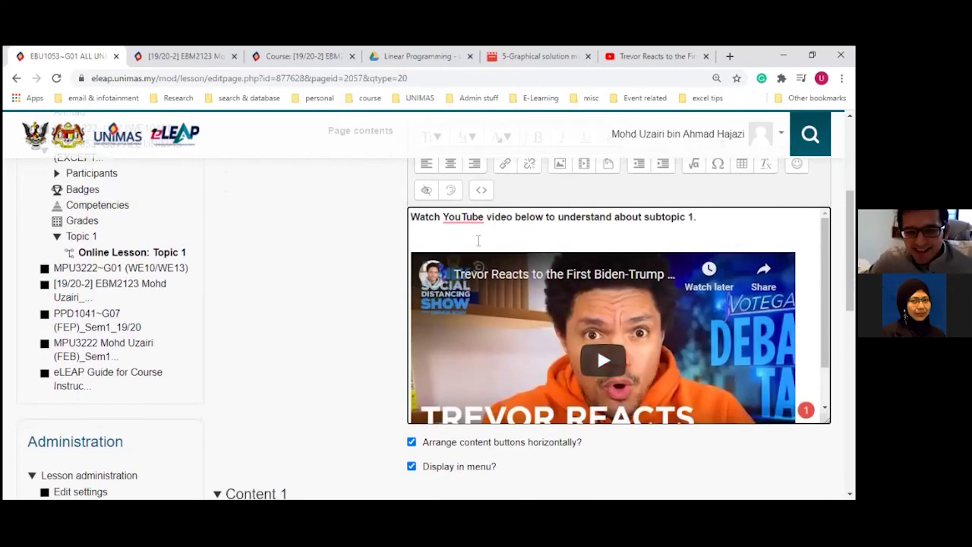
pyautogui.scroll(-1, 472, 238)
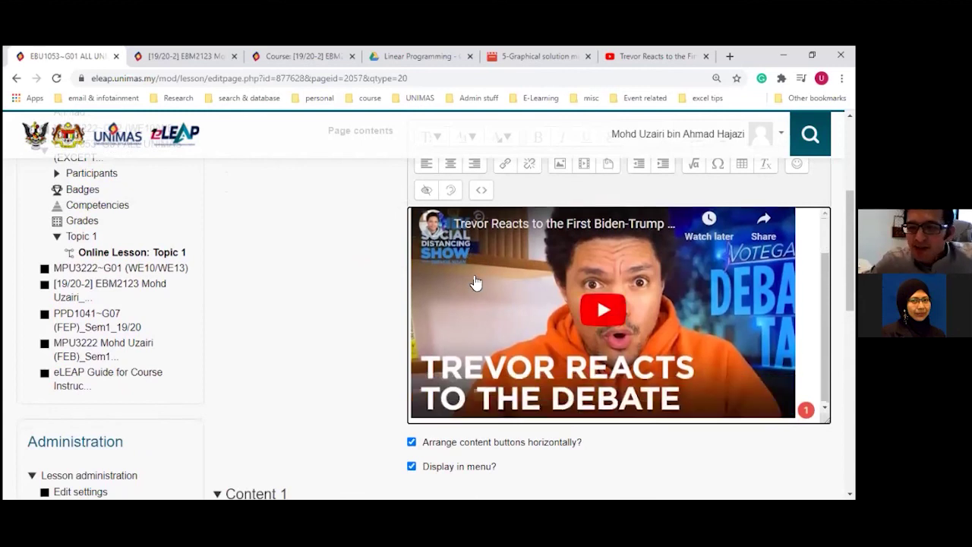
pyautogui.scroll(3, 373, 326)
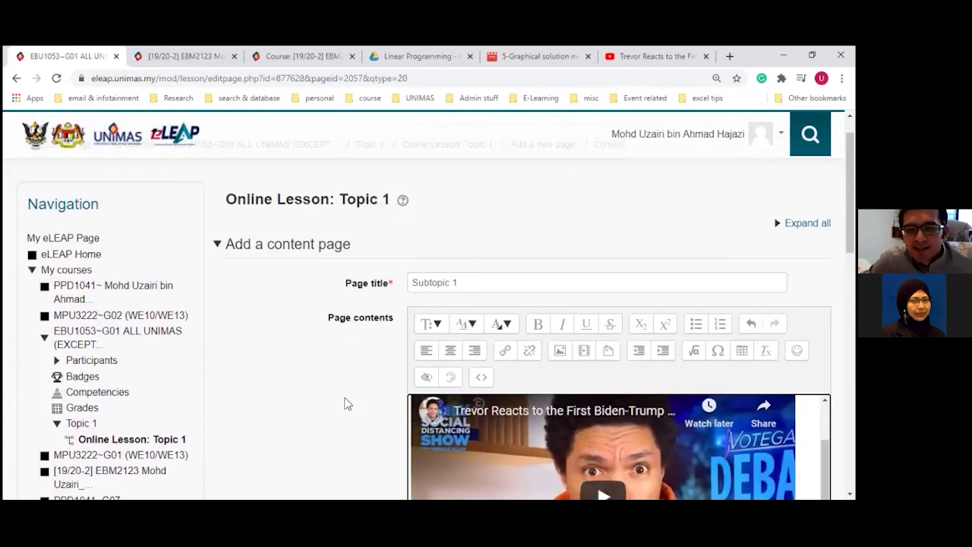
pyautogui.scroll(-2, 679, 331)
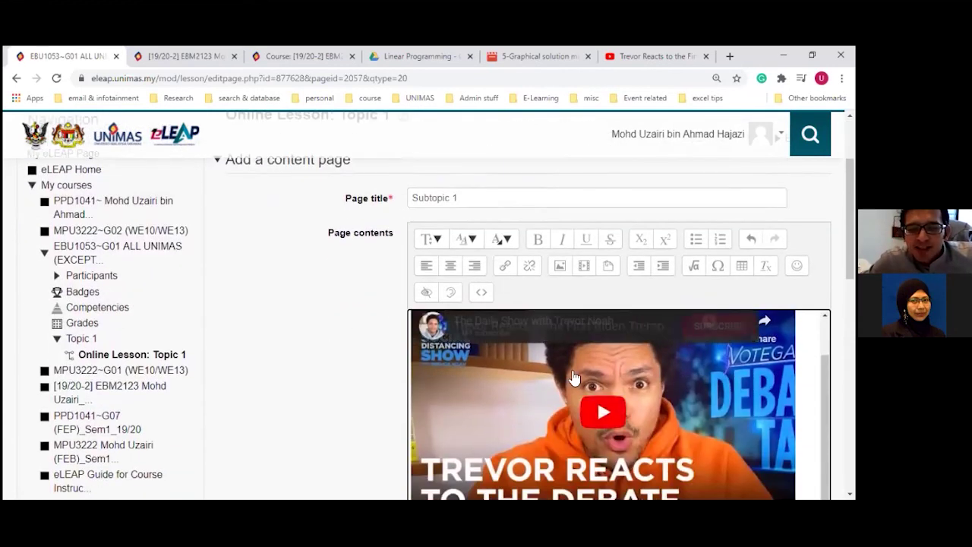
pyautogui.scroll(1, 597, 398)
pyautogui.scroll(1, 597, 416)
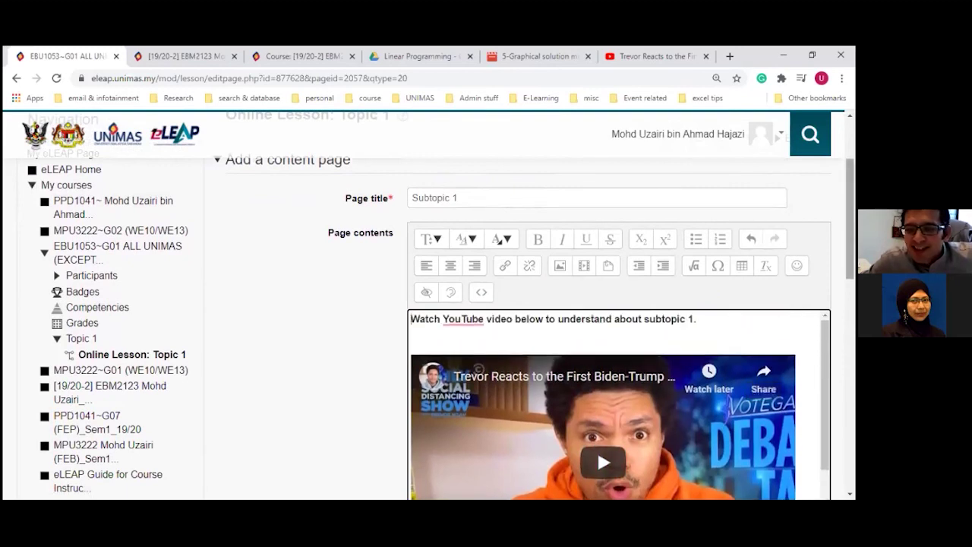
pyautogui.scroll(-2, 597, 448)
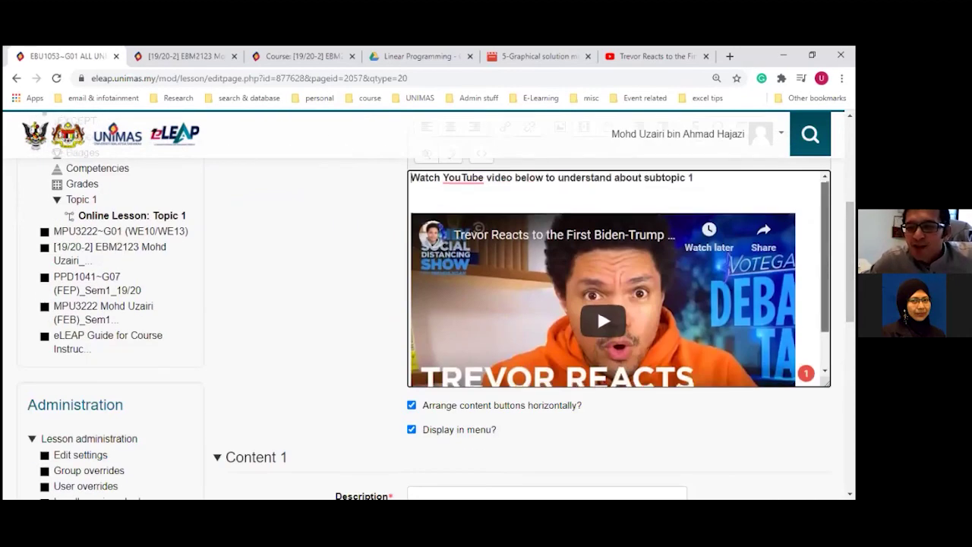
pyautogui.scroll(-1, 596, 309)
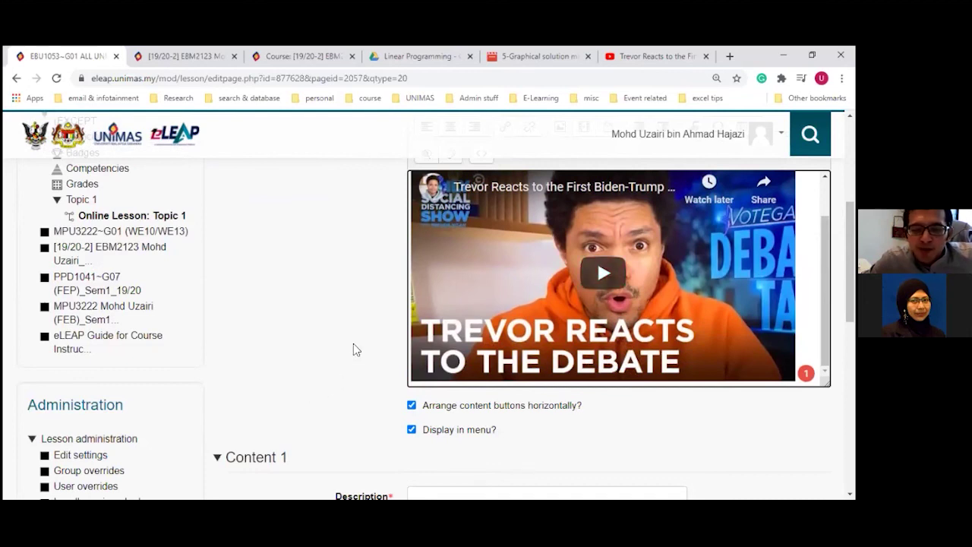
pyautogui.scroll(-2, 352, 347)
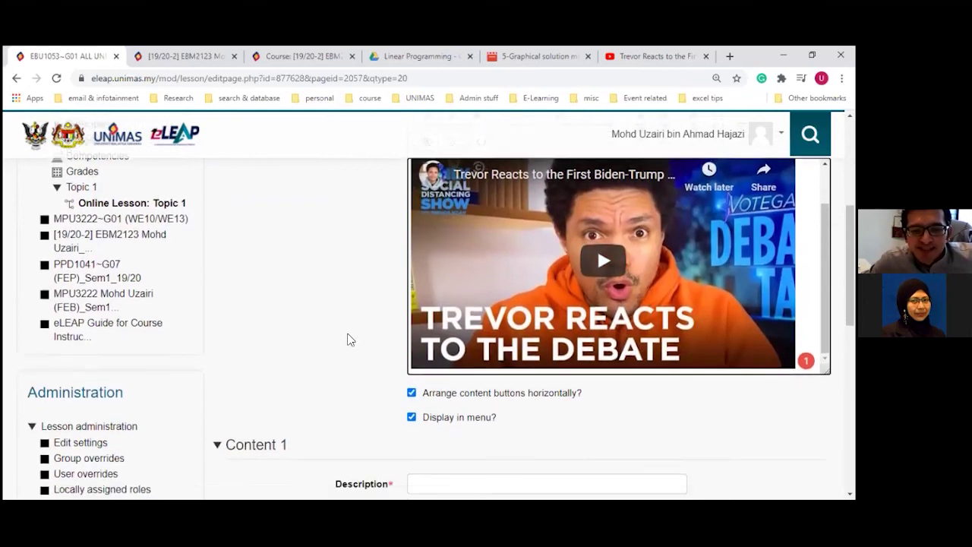
# Step: Set the Content 1 description to "Previous: Teaching Slides" and its jump to "Teaching Slide: Topic 1"
pyautogui.click(429, 374)
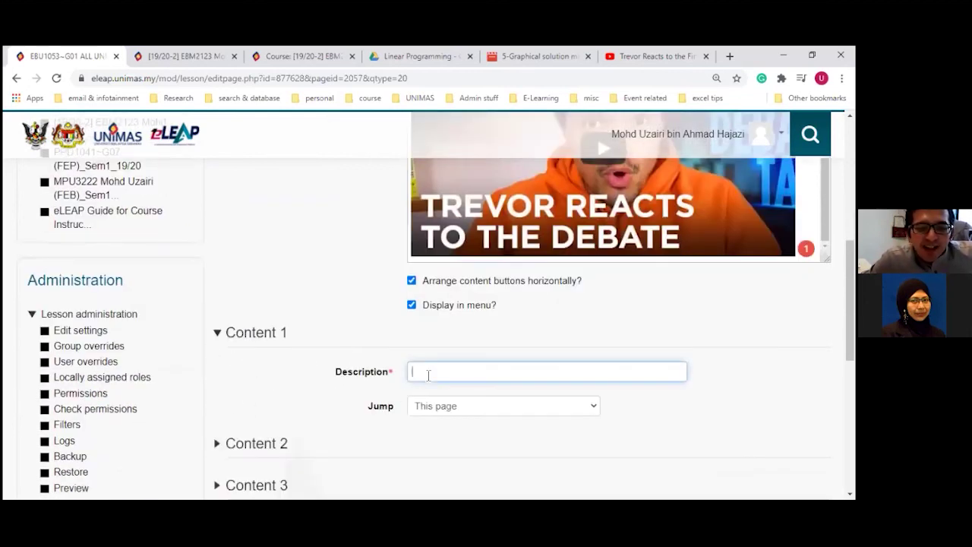
pyautogui.write('previo')
pyautogui.press('BackSpace')
pyautogui.press('BackSpace')
pyautogui.press('BackSpace')
pyautogui.press('BackSpace')
pyautogui.press('BackSpace')
pyautogui.press('BackSpace')
pyautogui.press('BackSpace')
pyautogui.write('Previous:')
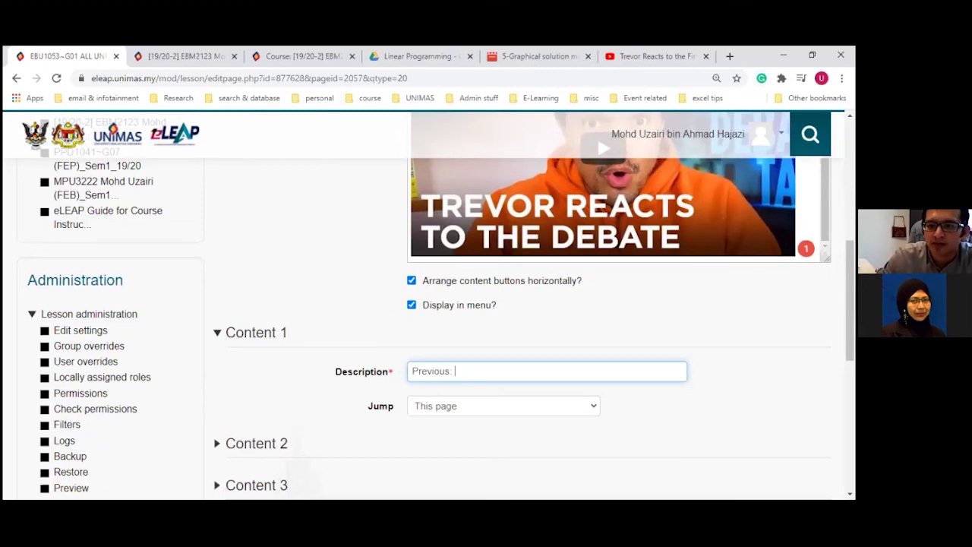
pyautogui.hotkey('alt', 'Tab')
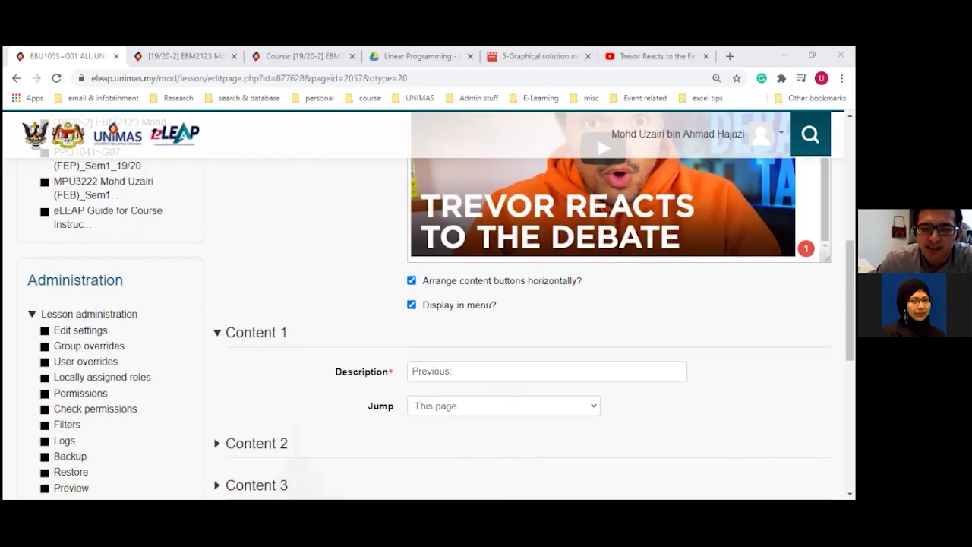
pyautogui.click(488, 378)
pyautogui.write('Teaching D')
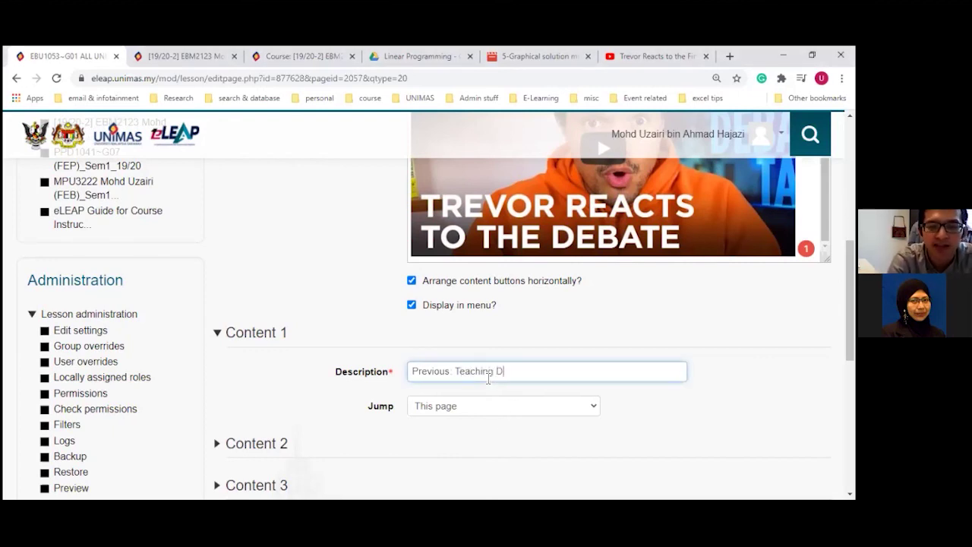
pyautogui.press('BackSpace')
pyautogui.write('Slides')
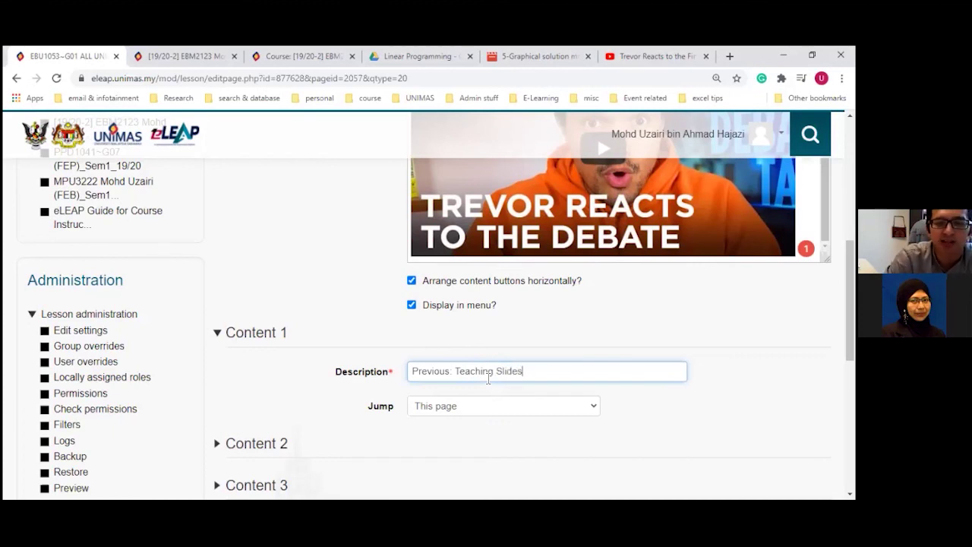
pyautogui.click(456, 408)
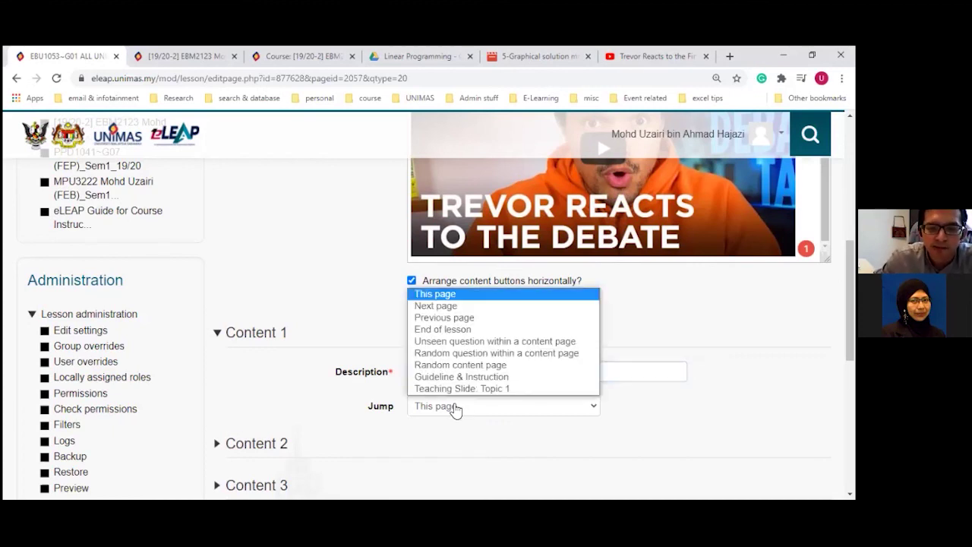
pyautogui.click(460, 388)
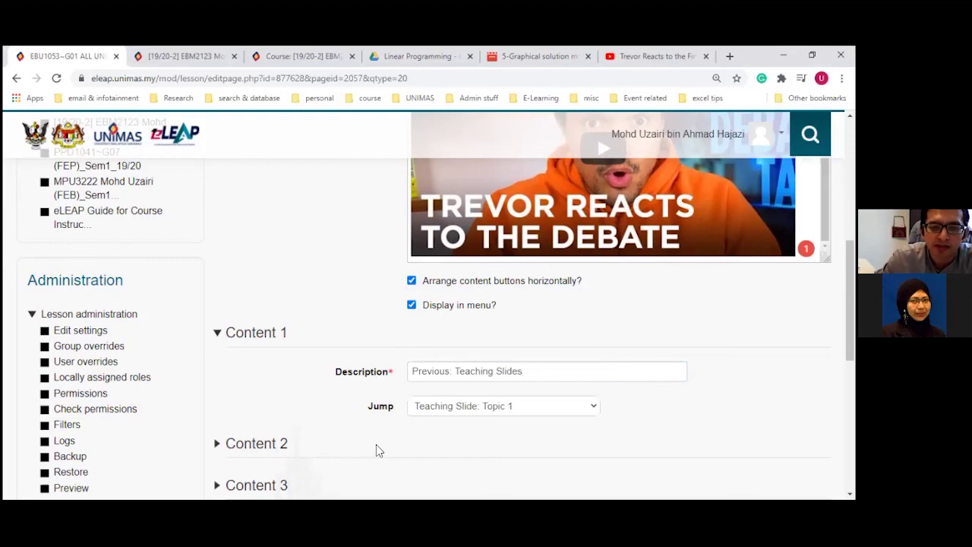
# Step: Expand Content 2 and set its description to "Next: Subtopic 2"
pyautogui.scroll(-1, 376, 448)
pyautogui.click(218, 386)
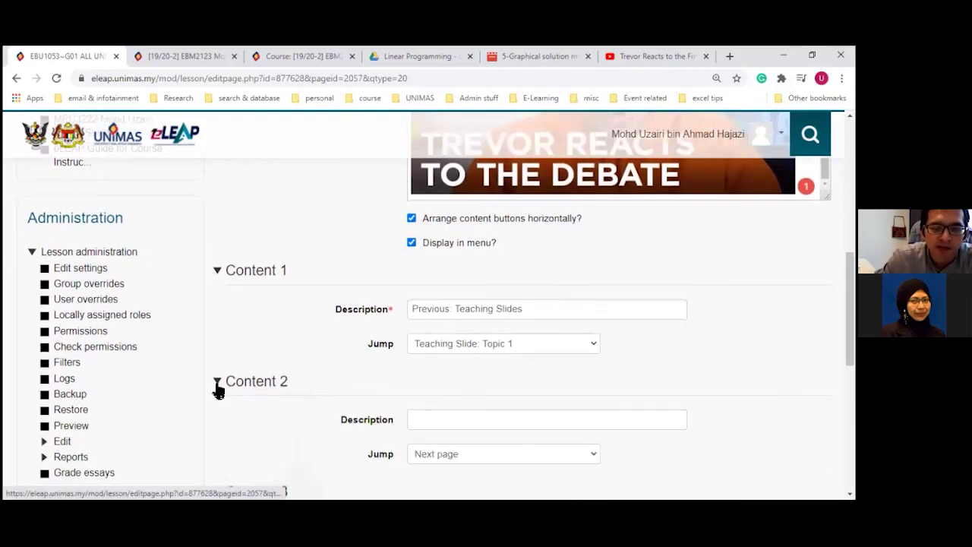
pyautogui.click(417, 420)
pyautogui.write('Next')
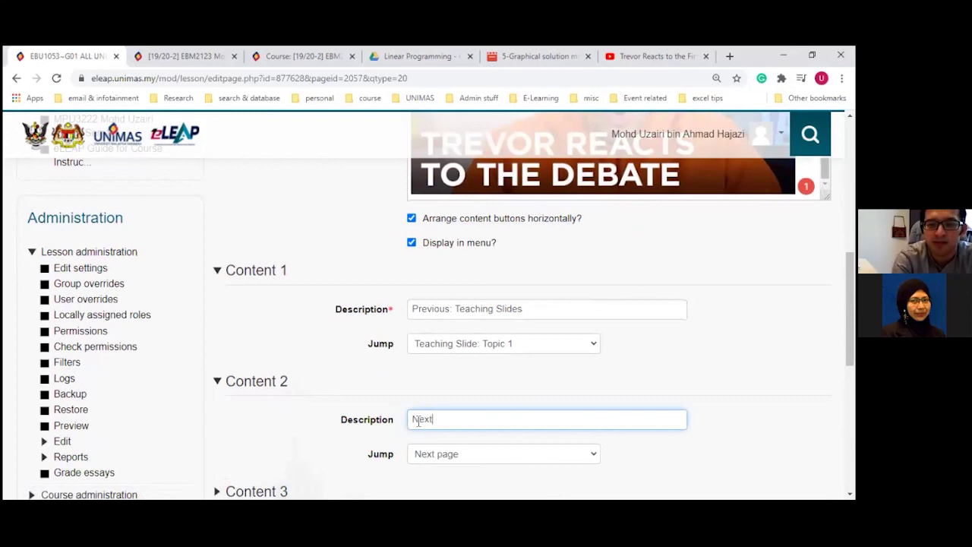
pyautogui.write(': Subtopic')
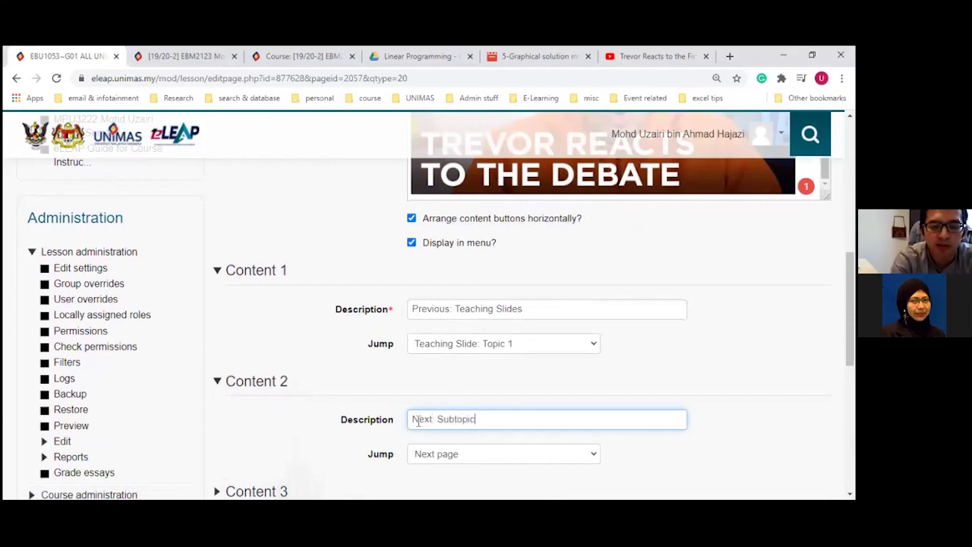
pyautogui.write(' 2')
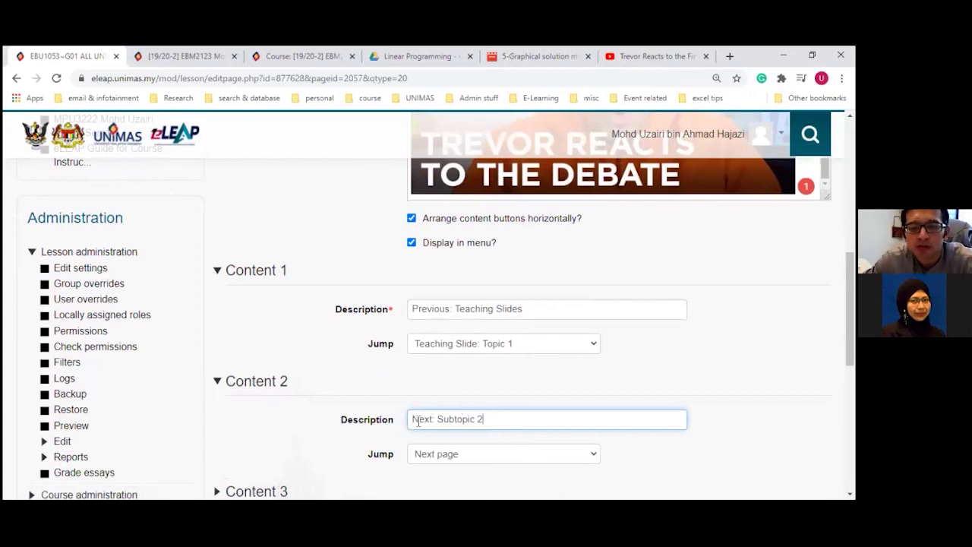
# Step: Review the completed Subtopic 1 form and save the content page
pyautogui.scroll(3, 453, 313)
pyautogui.scroll(4, 325, 369)
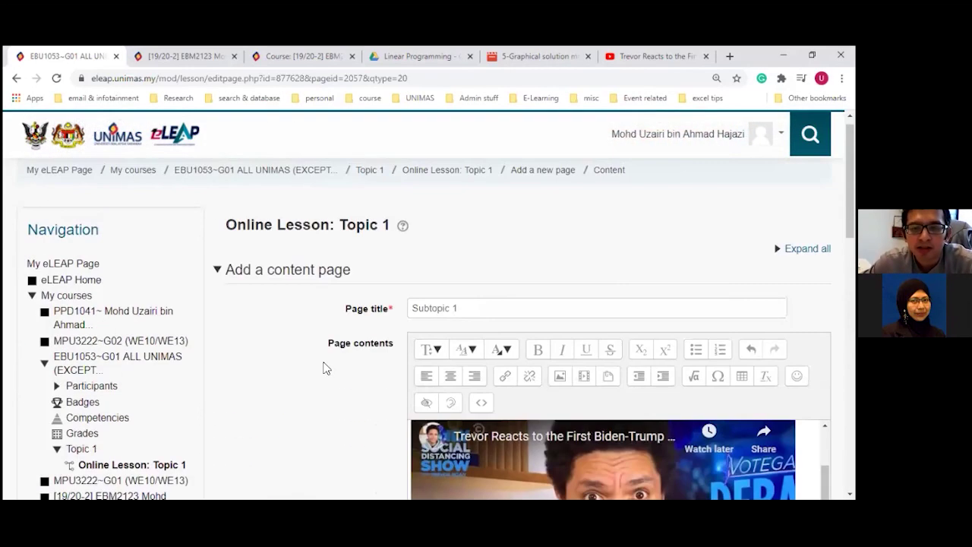
pyautogui.scroll(-2, 332, 393)
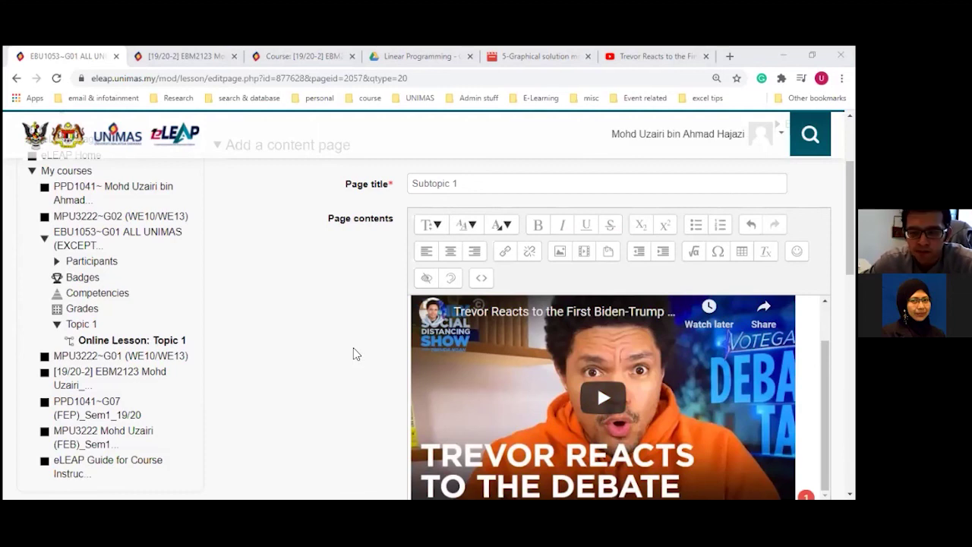
pyautogui.scroll(-5, 354, 354)
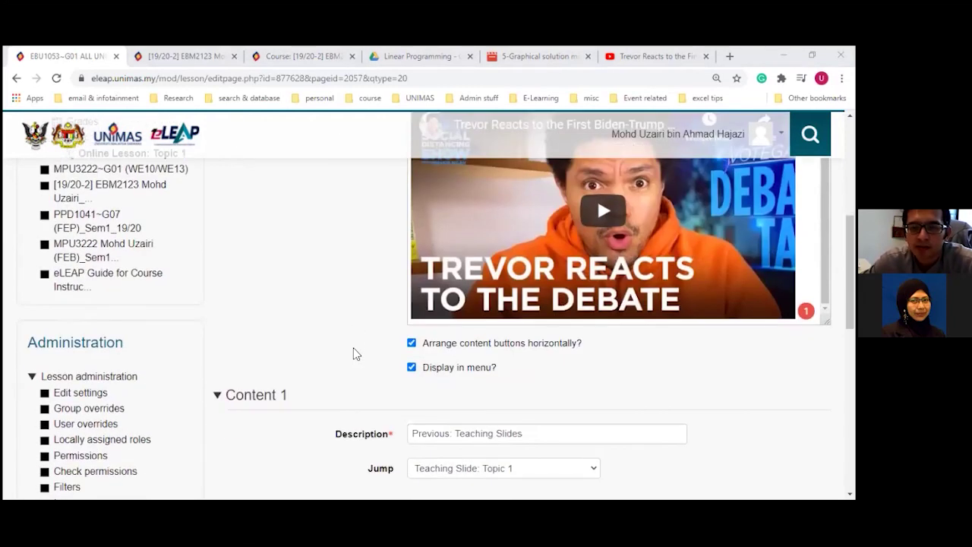
pyautogui.scroll(3, 354, 354)
pyautogui.scroll(-5, 354, 354)
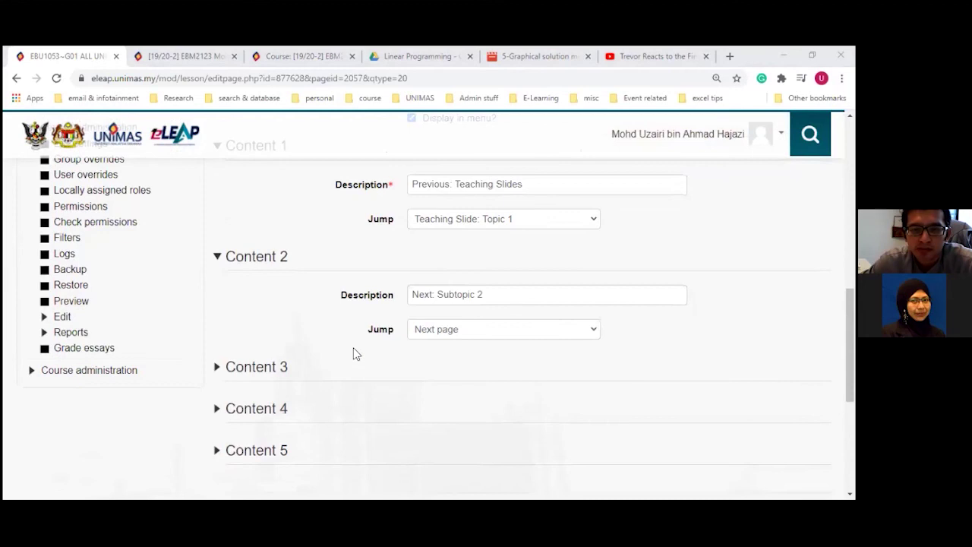
pyautogui.scroll(-2, 355, 354)
pyautogui.scroll(3, 355, 354)
pyautogui.scroll(-2, 354, 353)
pyautogui.scroll(-1, 354, 354)
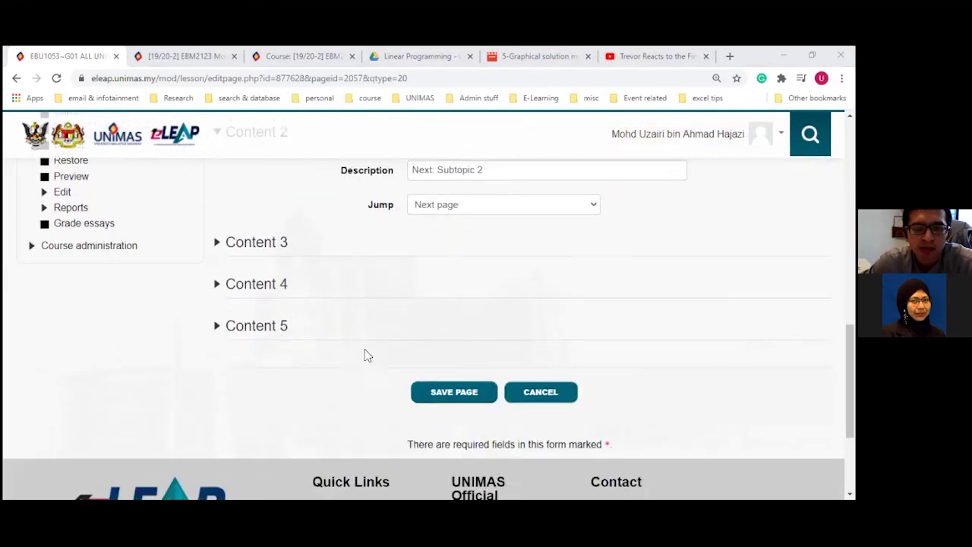
pyautogui.click(446, 395)
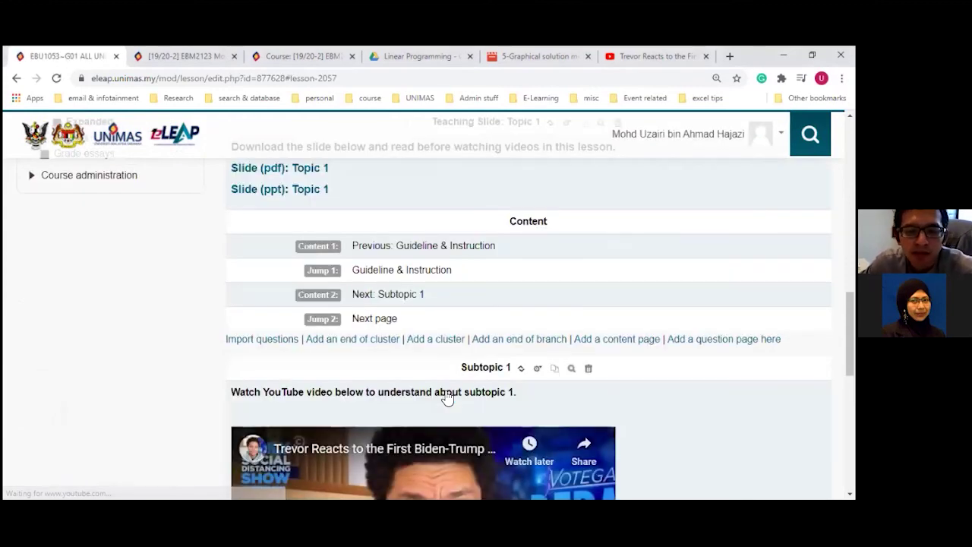
# Step: Preview the lesson from the Guideline & Instruction page and continue to the Teaching Slide page
pyautogui.scroll(-4, 447, 396)
pyautogui.scroll(7, 447, 398)
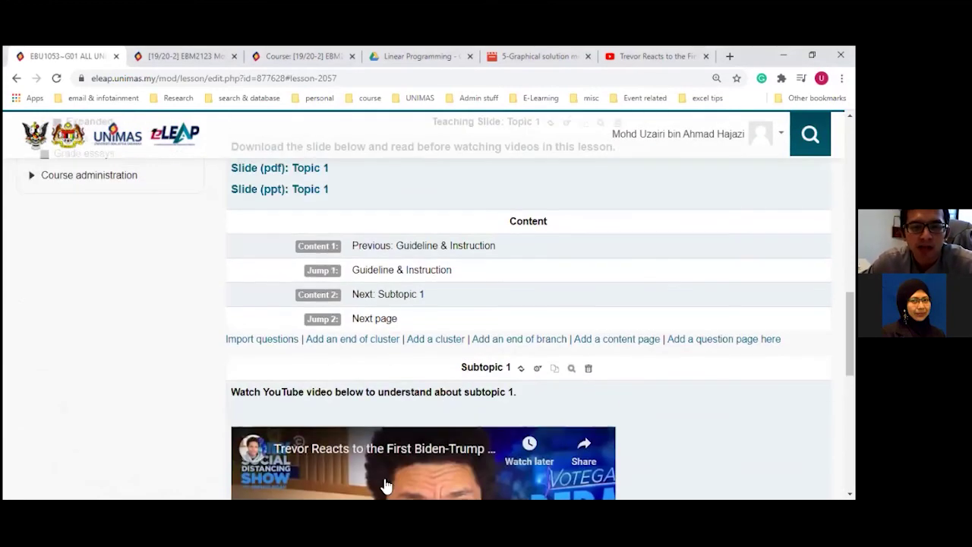
pyautogui.scroll(5, 383, 459)
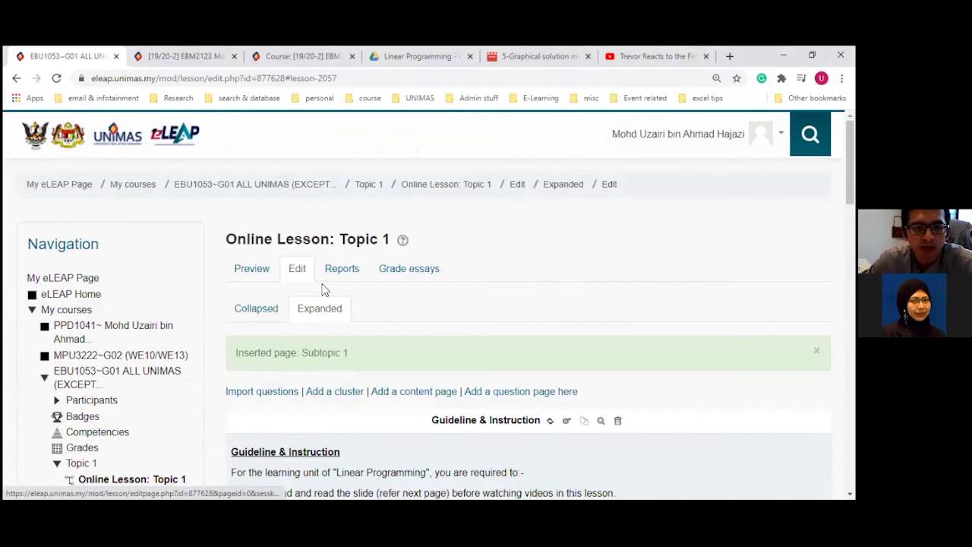
pyautogui.click(236, 275)
pyautogui.scroll(-6, 281, 375)
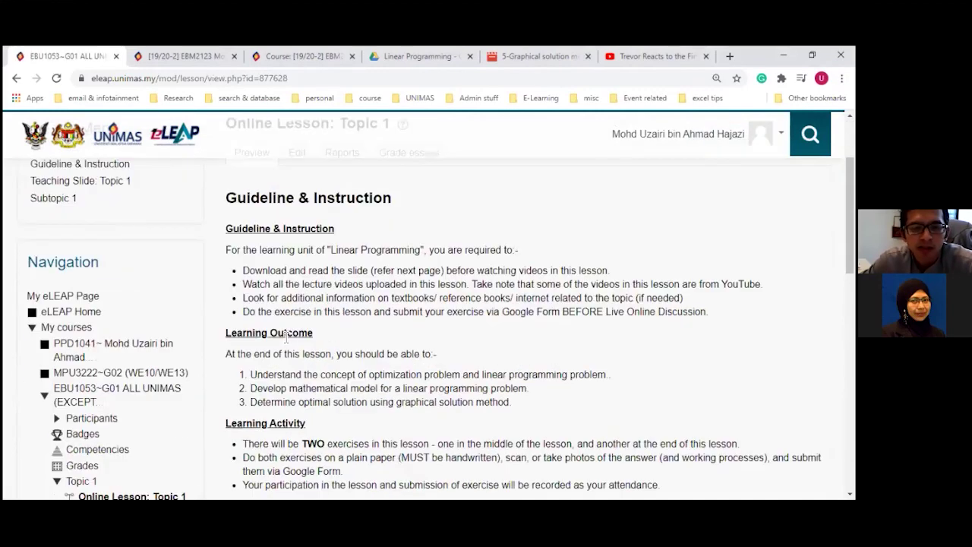
pyautogui.scroll(3, 282, 380)
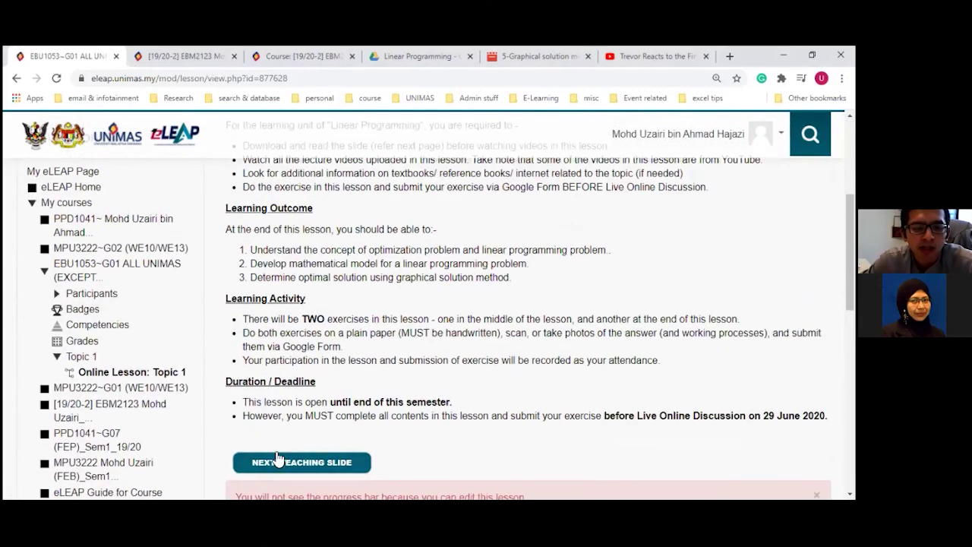
pyautogui.scroll(4, 275, 448)
pyautogui.scroll(-5, 275, 421)
pyautogui.click(287, 338)
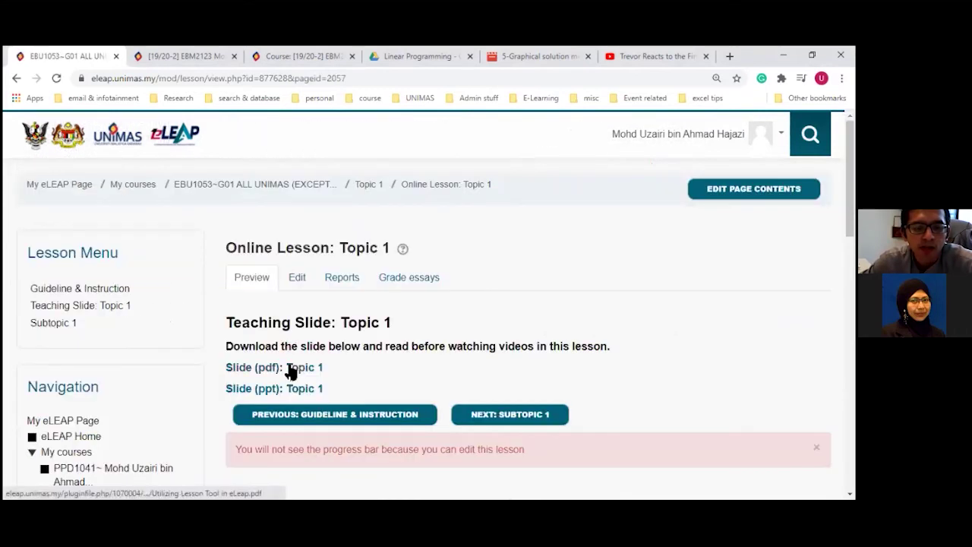
# Step: Test the PDF and PPT slide links on the Teaching Slide: Topic 1 page
pyautogui.click(264, 368)
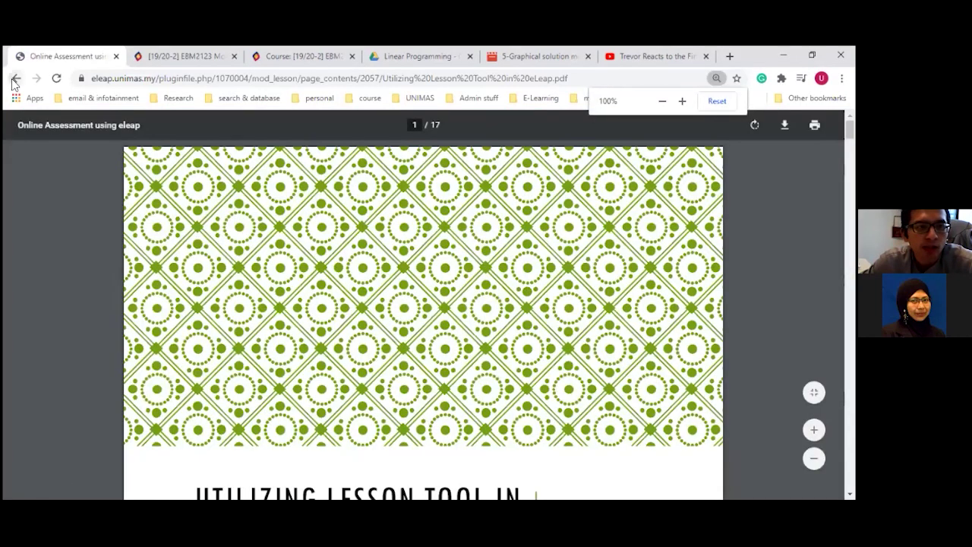
pyautogui.click(16, 78)
pyautogui.click(302, 390)
pyautogui.click(650, 376)
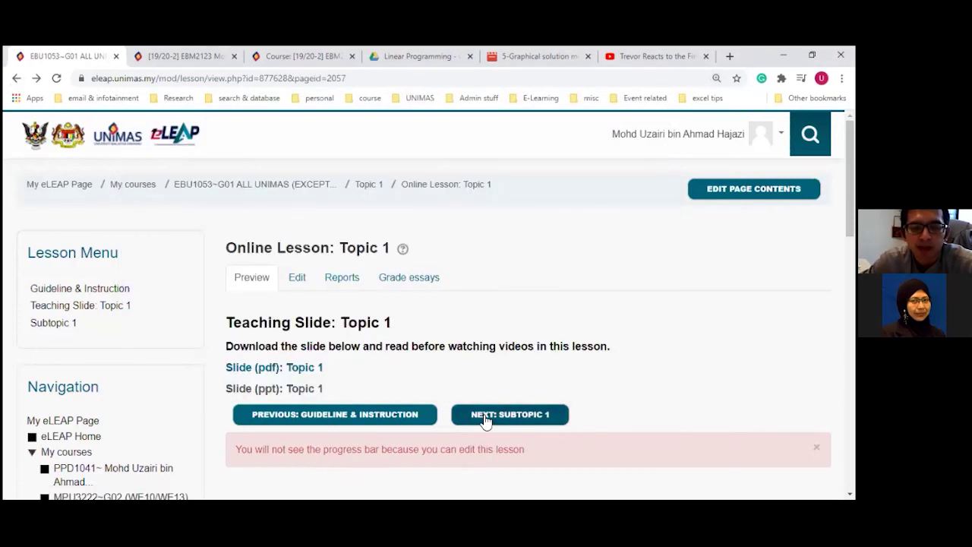
# Step: Continue to the Subtopic 1 page, play the embedded YouTube video briefly, pause it and dismiss the More videos overlay
pyautogui.click(484, 418)
pyautogui.scroll(-3, 280, 406)
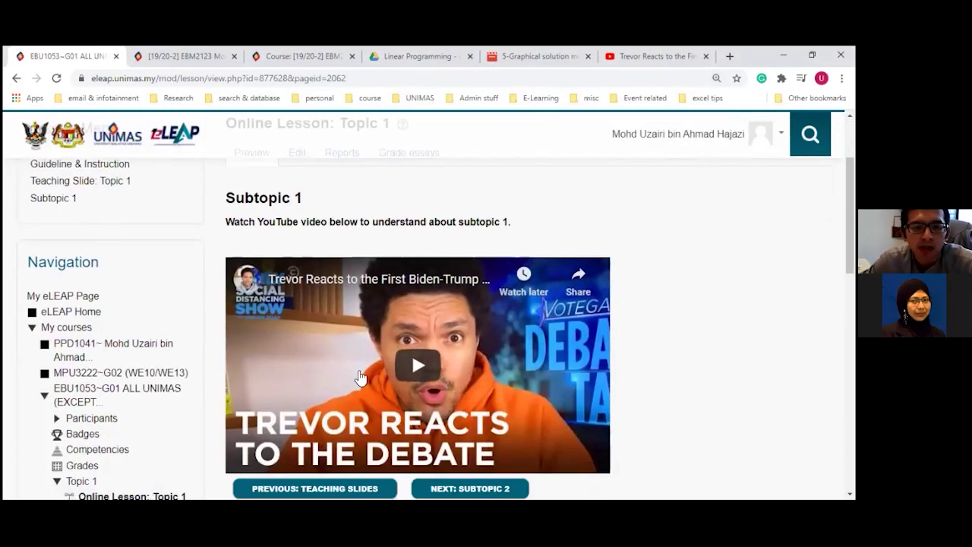
pyautogui.click(425, 296)
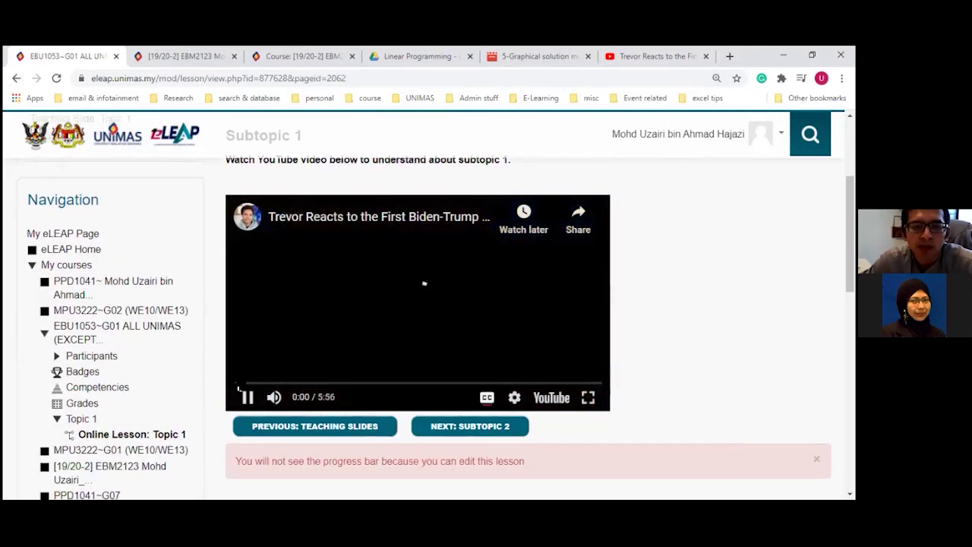
pyautogui.click(244, 399)
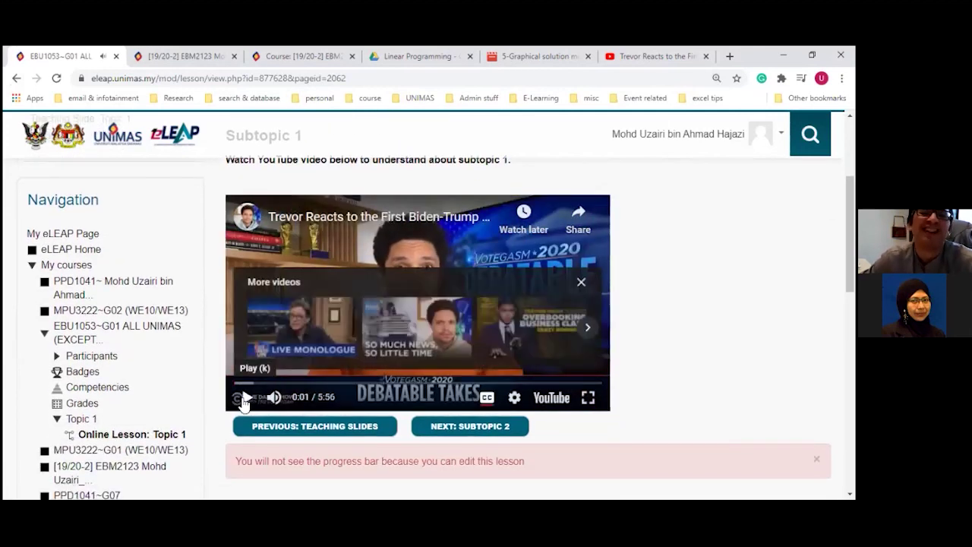
pyautogui.click(581, 282)
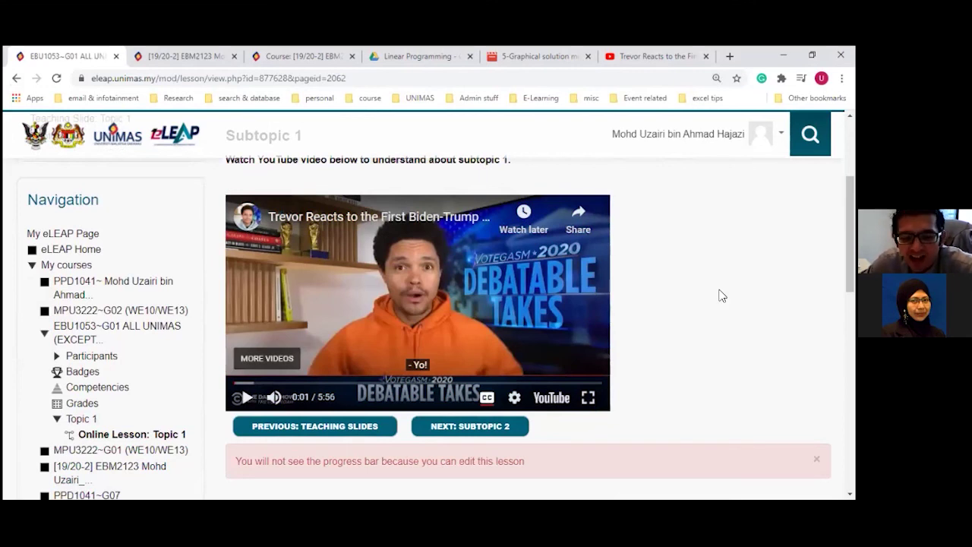
# Step: Test the navigation from Subtopic 1 back to the teaching slides and forward to Subtopic 1 again
pyautogui.click(338, 436)
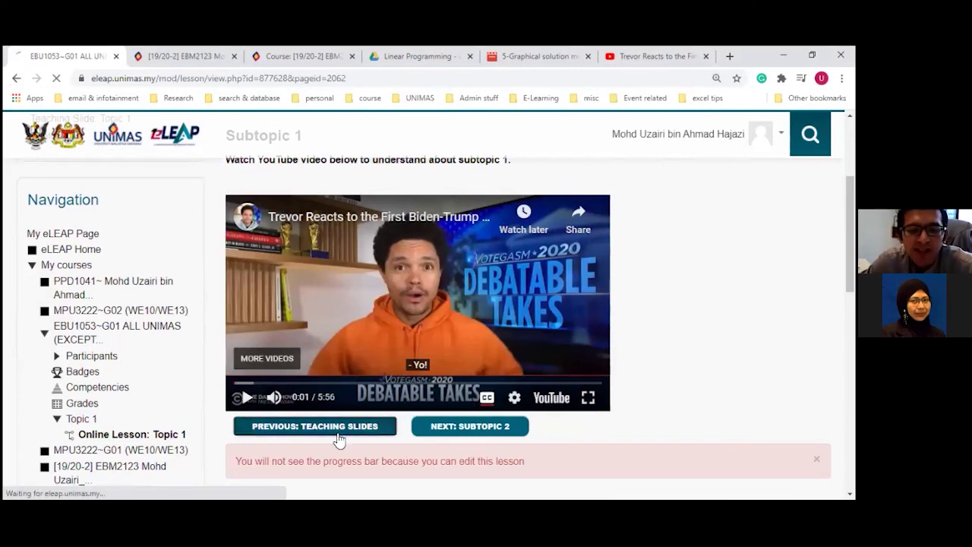
pyautogui.click(494, 417)
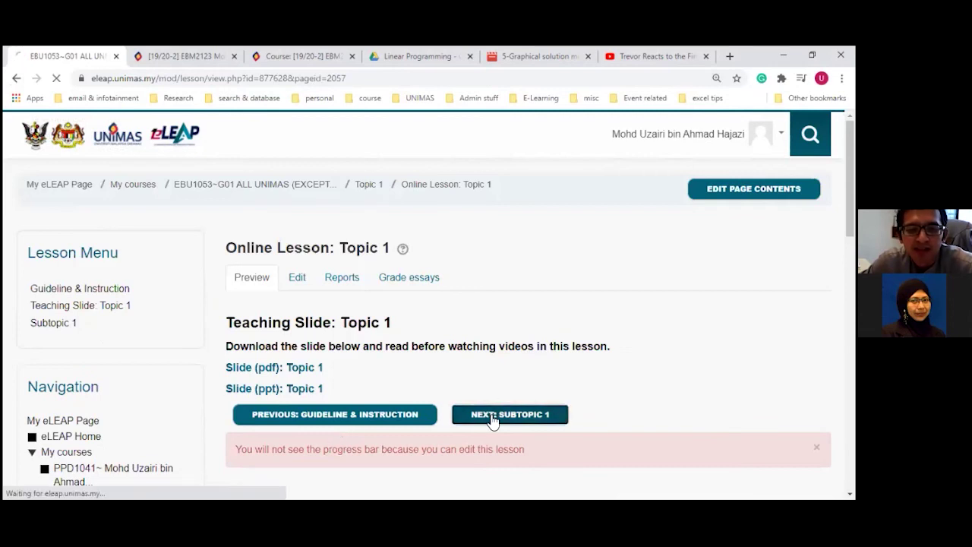
pyautogui.scroll(-4, 294, 404)
pyautogui.scroll(2, 293, 403)
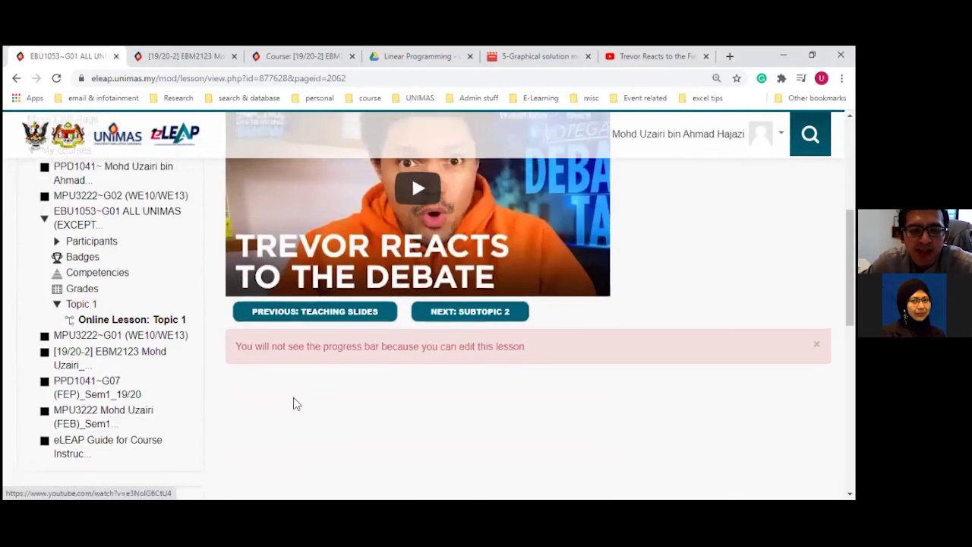
pyautogui.scroll(2, 293, 403)
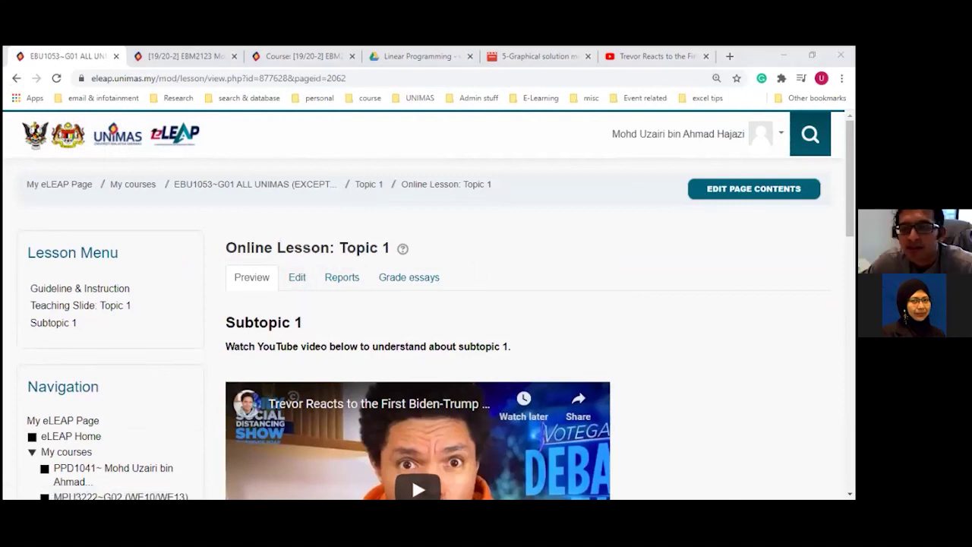
pyautogui.scroll(-3, 431, 306)
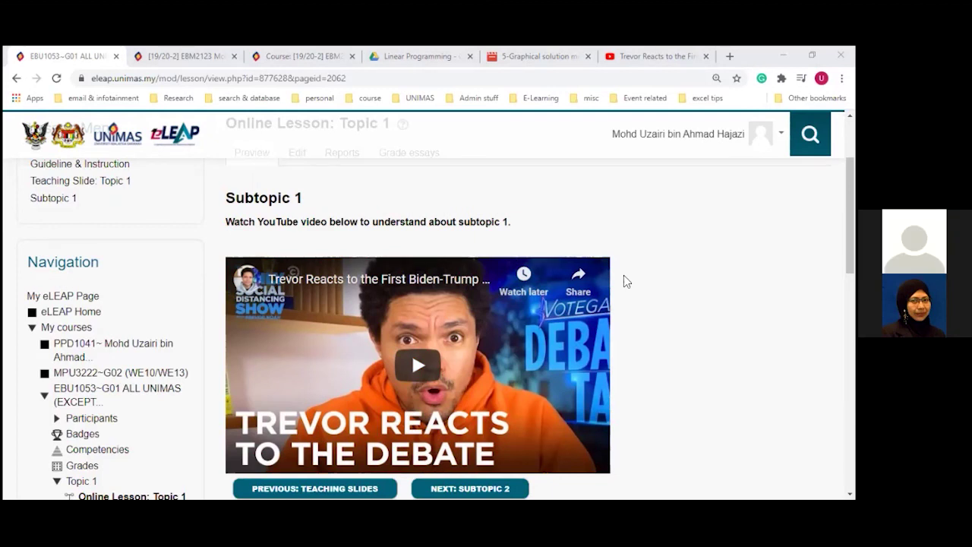
pyautogui.scroll(-1, 624, 281)
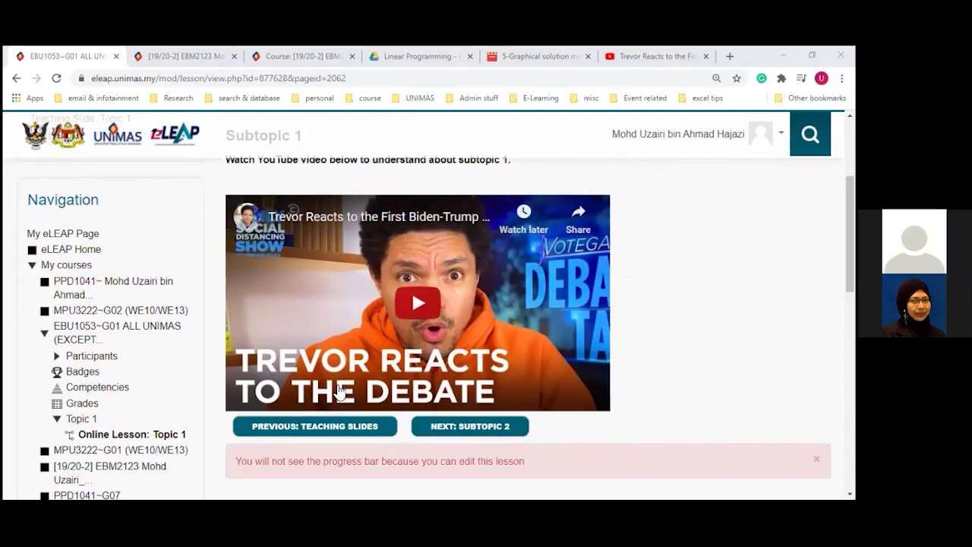
pyautogui.scroll(3, 334, 404)
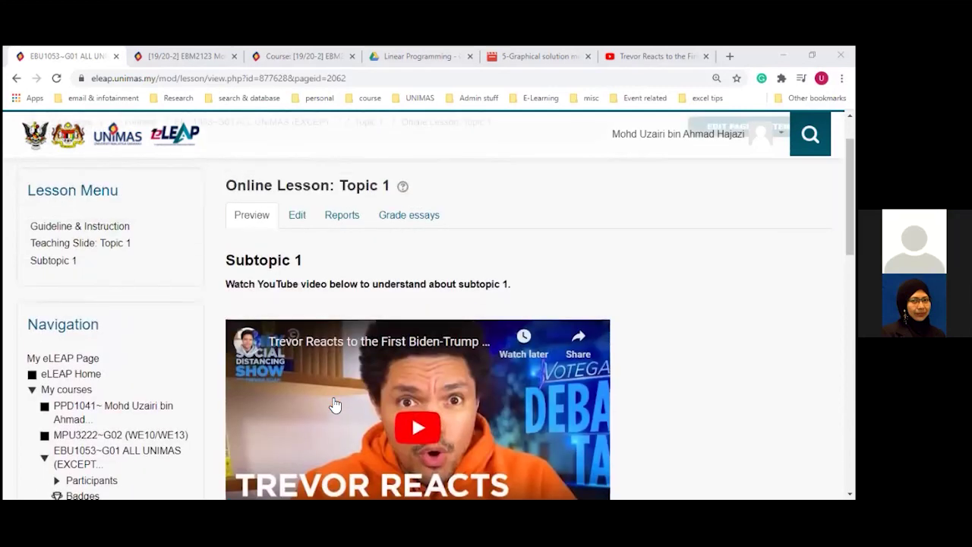
pyautogui.scroll(-2, 335, 404)
pyautogui.scroll(-2, 334, 404)
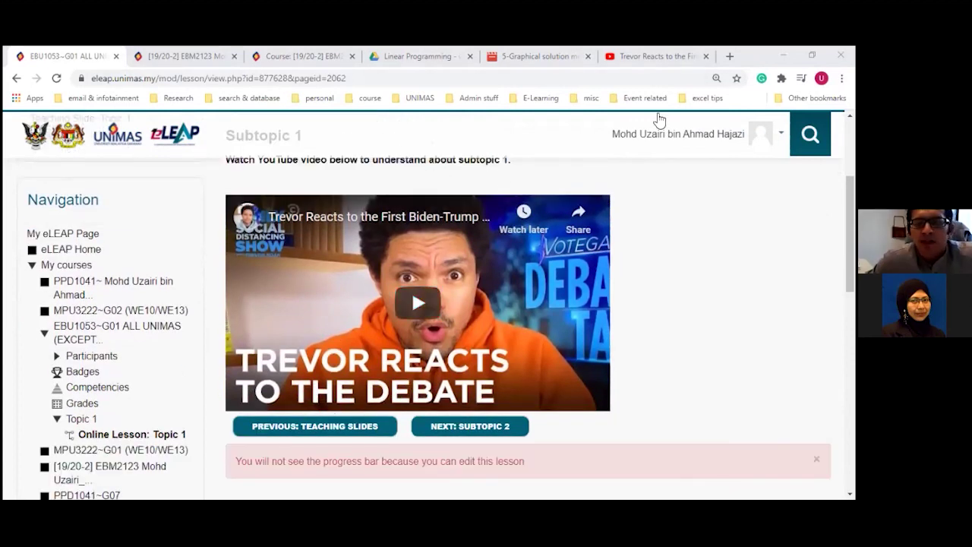
# Step: Open a new browser tab
pyautogui.click(730, 56)
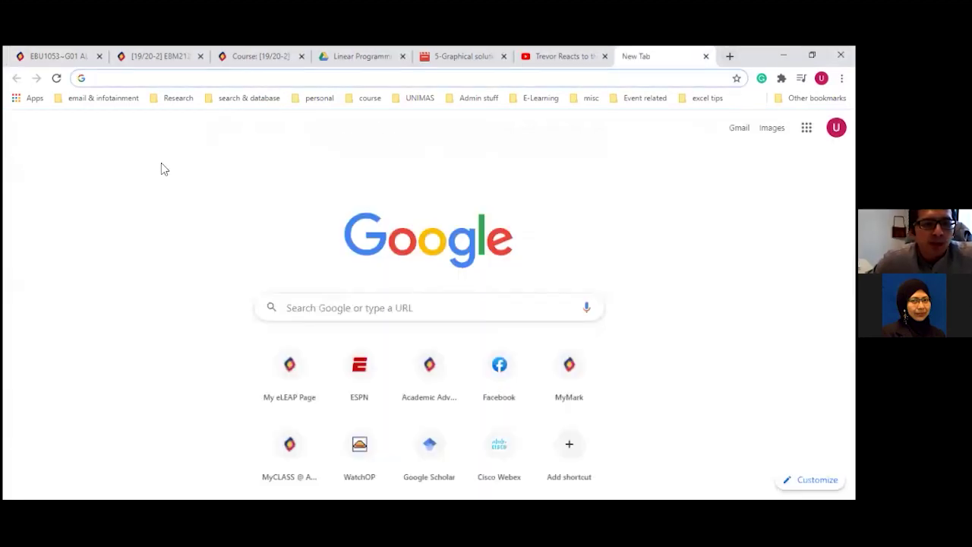
pyautogui.click(98, 103)
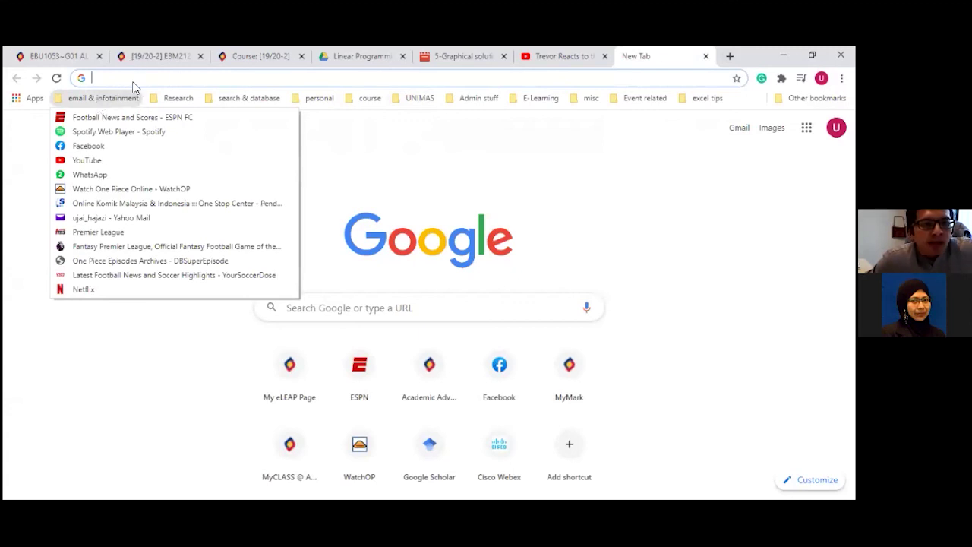
pyautogui.press('Up')
pyautogui.press('Up')
pyautogui.press('Return')
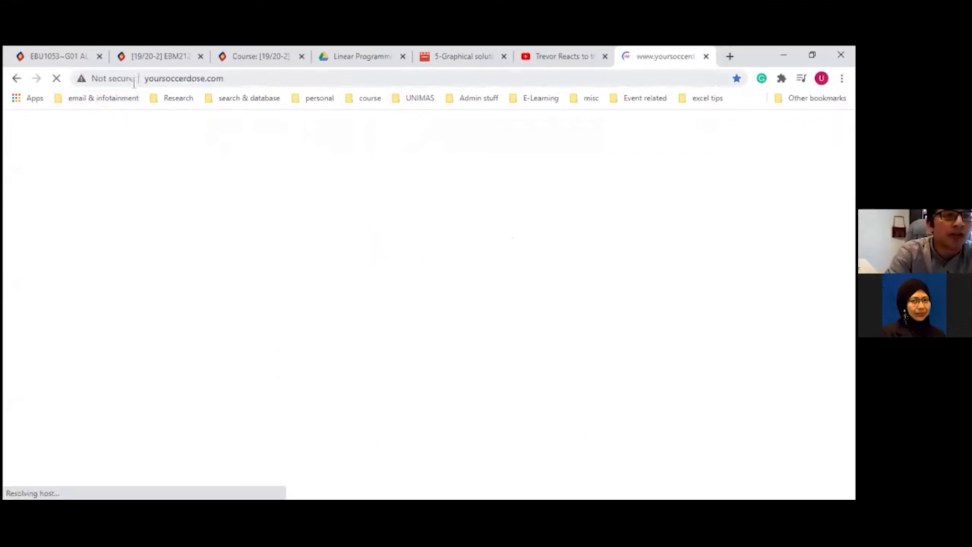
# Step: Go to login.microsoftonline.com and switch from the Microsoft Office home page to OneDrive
pyautogui.click(227, 79)
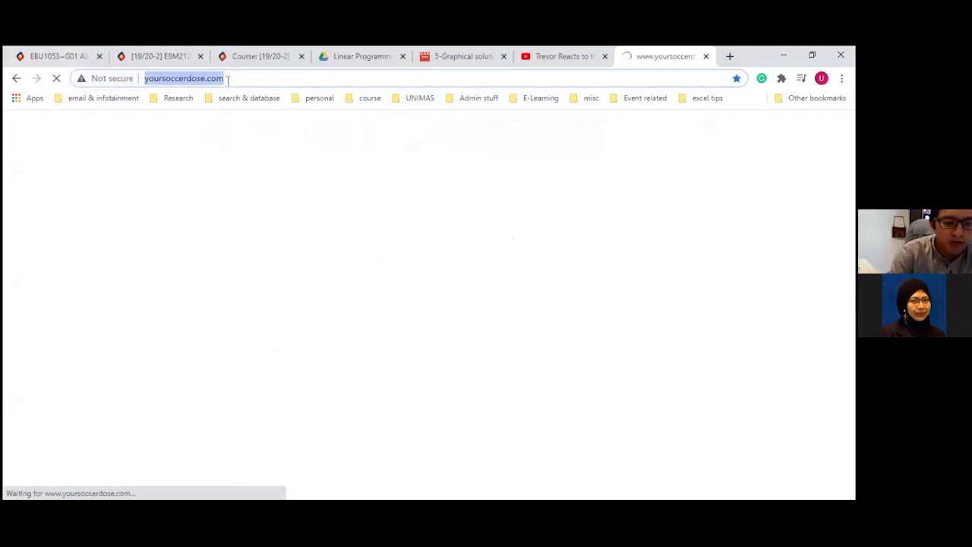
pyautogui.write('login.microsoftonline.com')
pyautogui.press('Return')
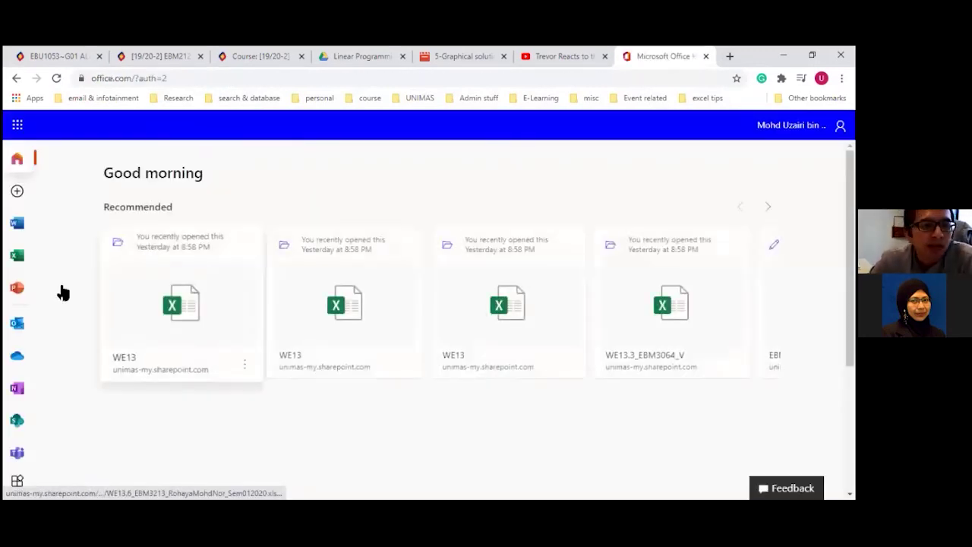
pyautogui.click(18, 356)
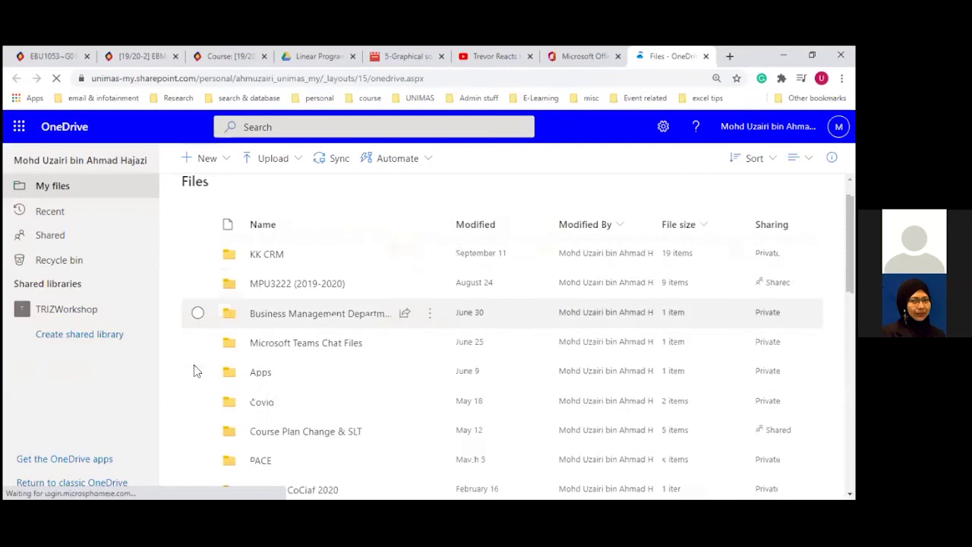
# Step: Find the EBM2123 folder among the OneDrive files and open it
pyautogui.scroll(-3, 194, 365)
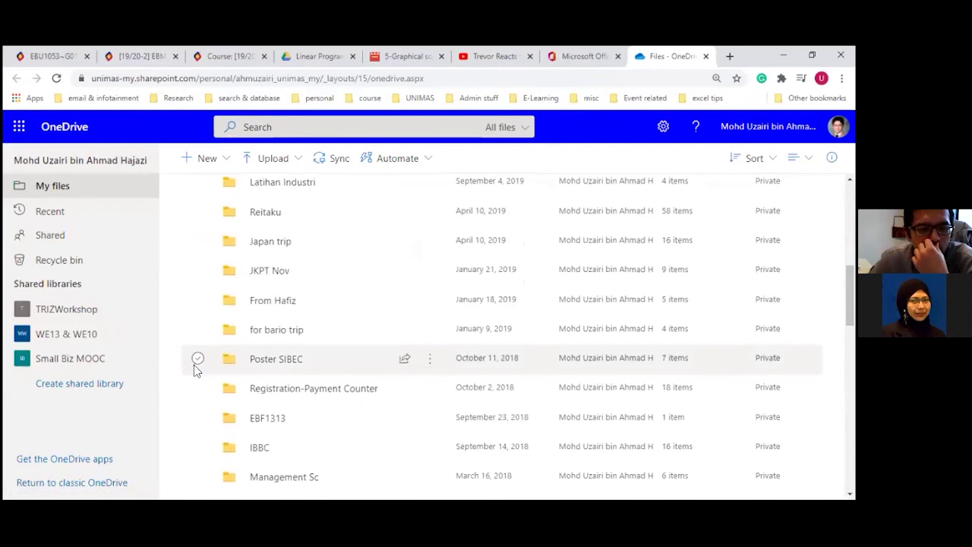
pyautogui.scroll(3, 194, 364)
pyautogui.scroll(5, 194, 365)
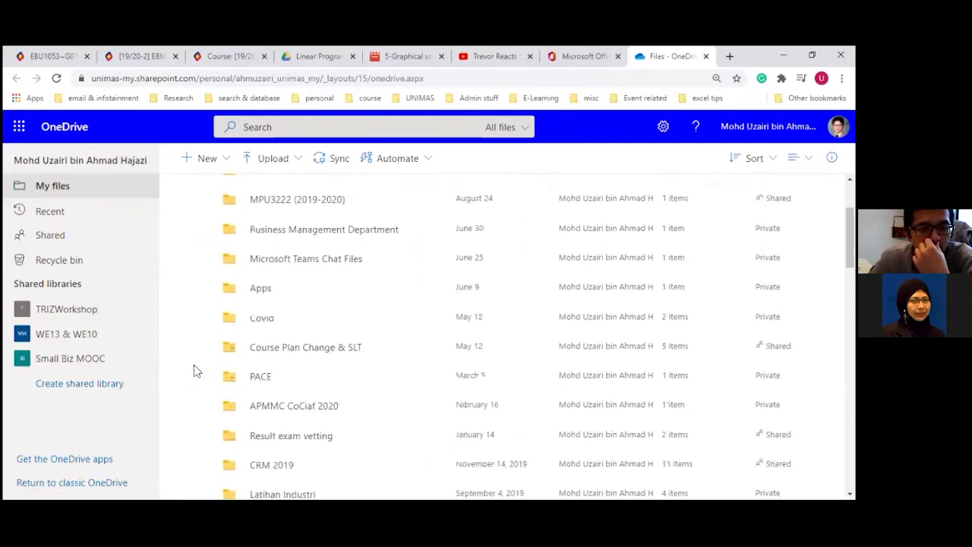
pyautogui.scroll(-8, 193, 364)
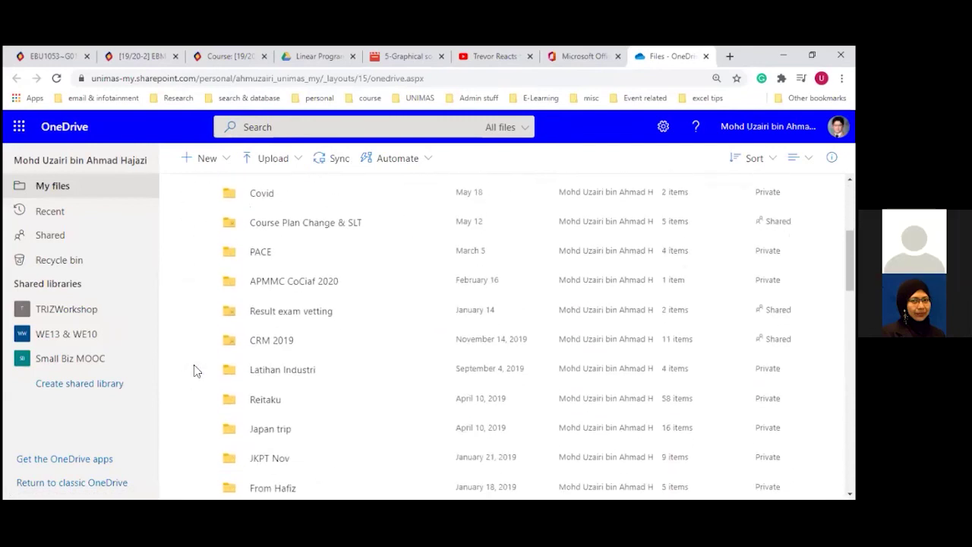
pyautogui.scroll(-3, 193, 364)
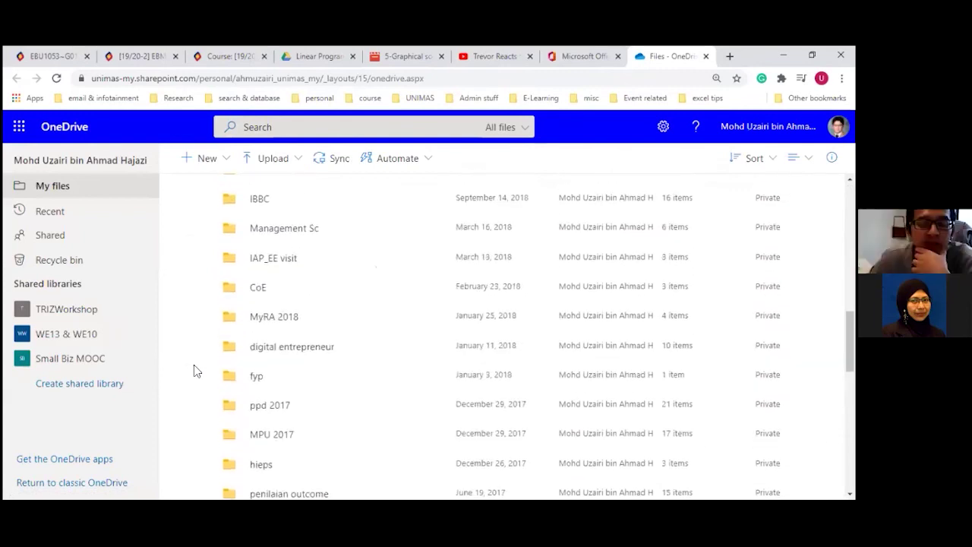
pyautogui.scroll(-4, 193, 370)
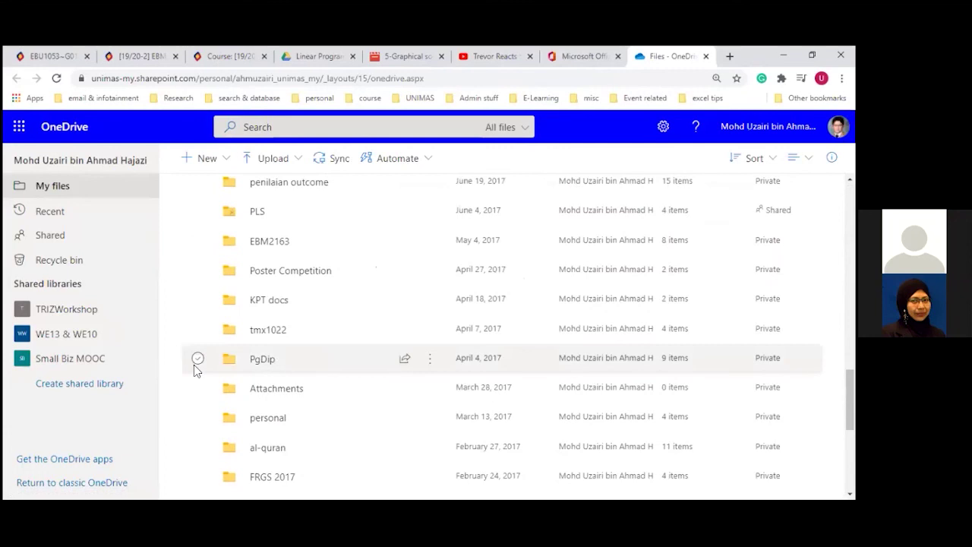
pyautogui.scroll(-2, 194, 364)
pyautogui.scroll(1, 194, 364)
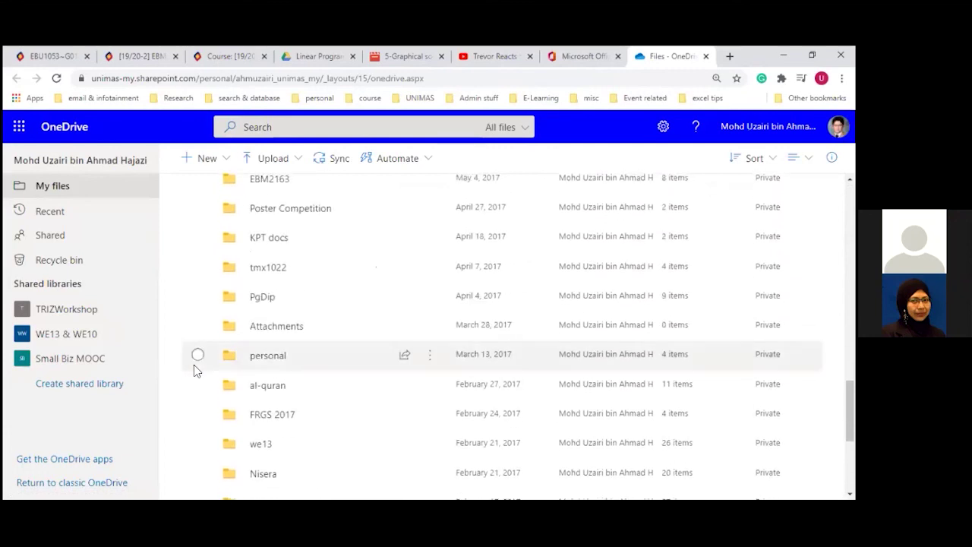
pyautogui.scroll(-3, 194, 364)
pyautogui.click(262, 381)
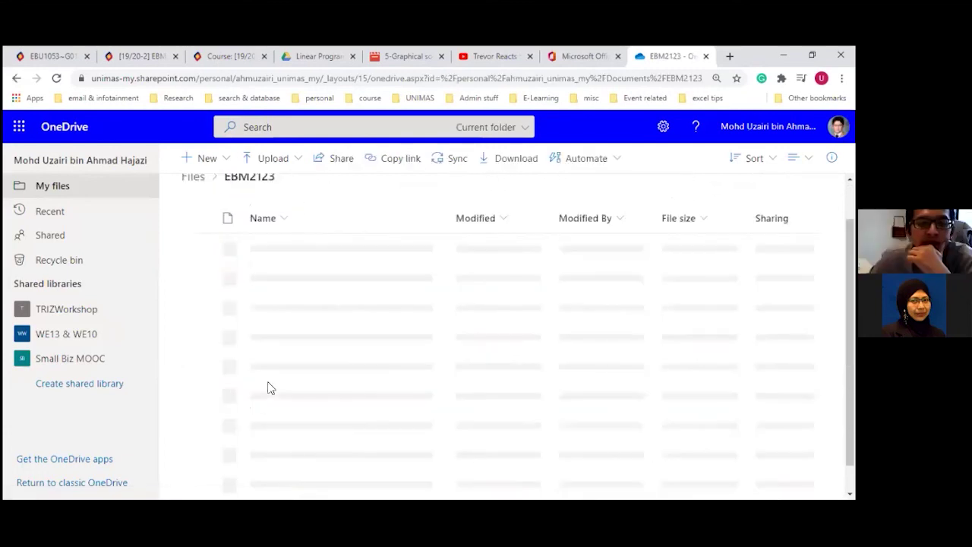
# Step: Open the 3-Solving Assignment Problem video in For student - Online Class Sem2 2019-2020 > Assignment Problem > Lecture Video and pause it
pyautogui.scroll(-4, 220, 357)
pyautogui.scroll(4, 220, 357)
pyautogui.scroll(8, 221, 360)
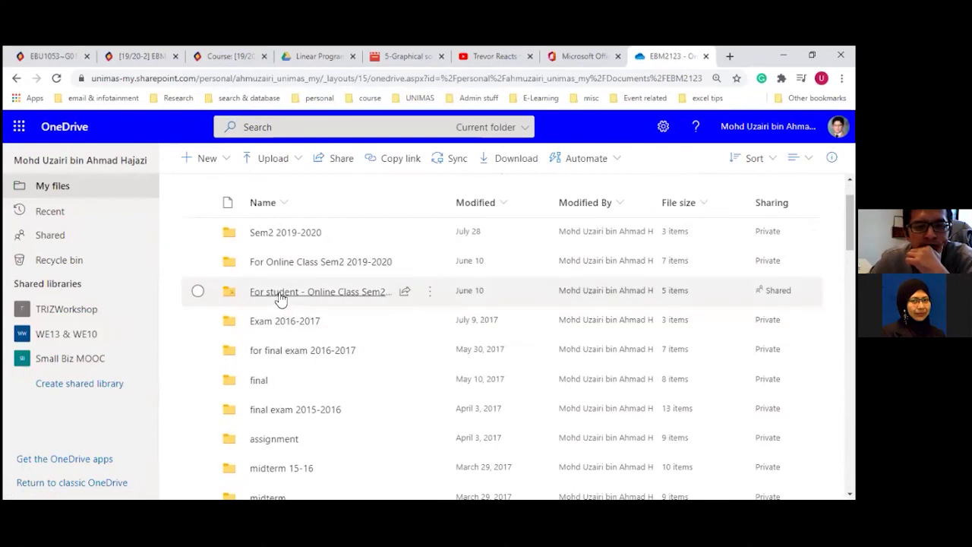
pyautogui.click(280, 296)
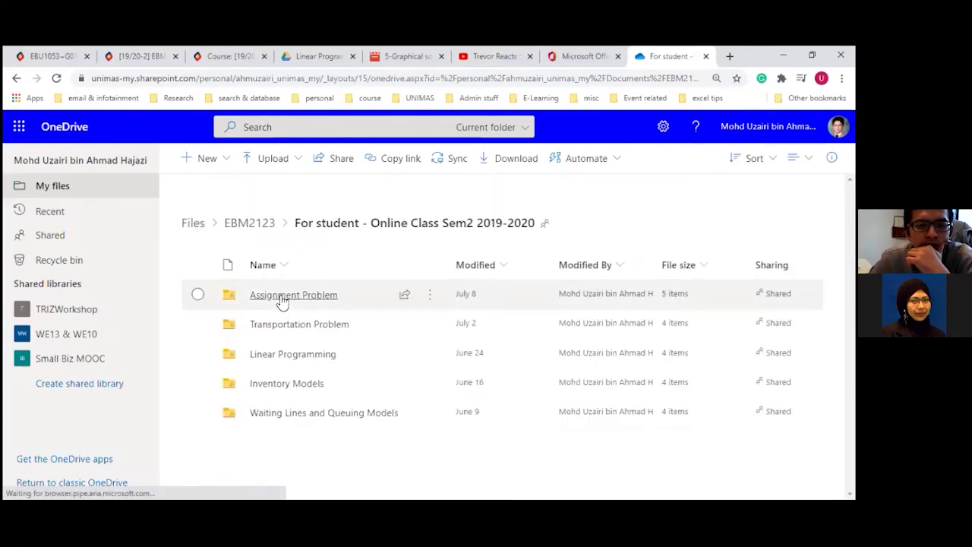
pyautogui.click(281, 299)
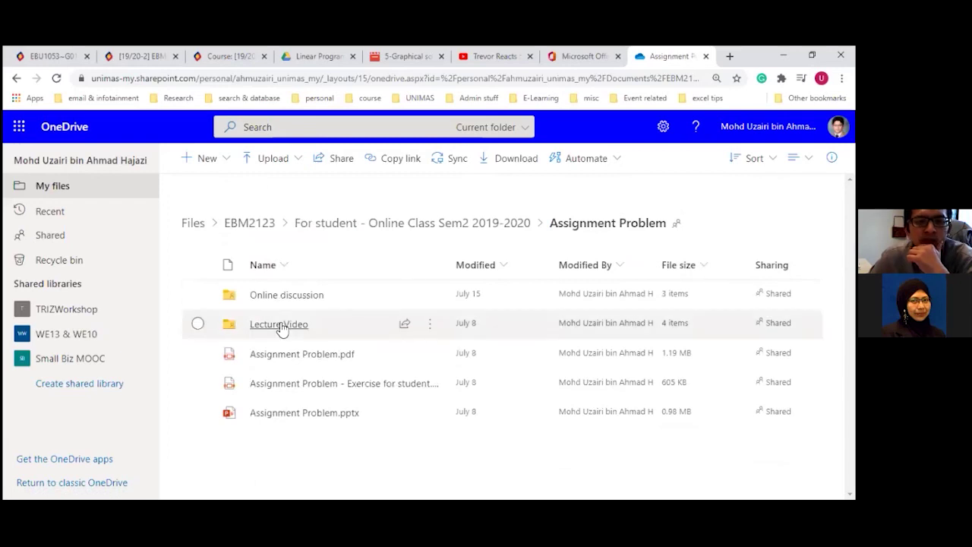
pyautogui.click(281, 326)
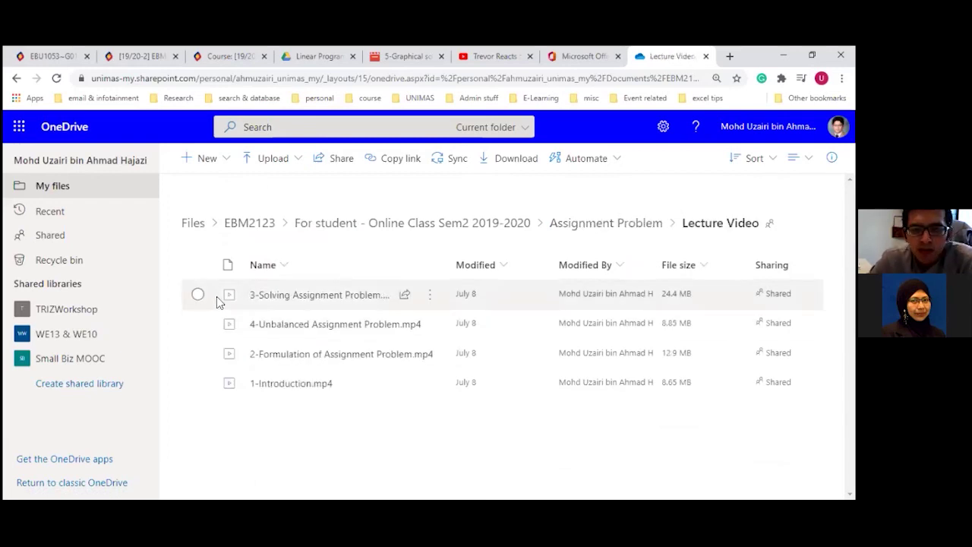
pyautogui.click(296, 301)
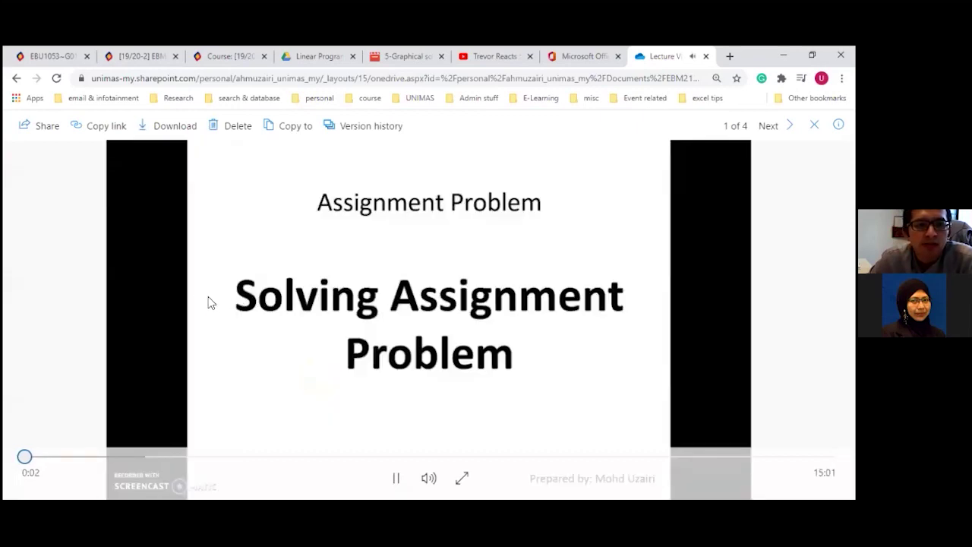
pyautogui.click(391, 471)
# Step: Examine the Solving Assignment Problem video's sharing options and its context commands
pyautogui.click(42, 135)
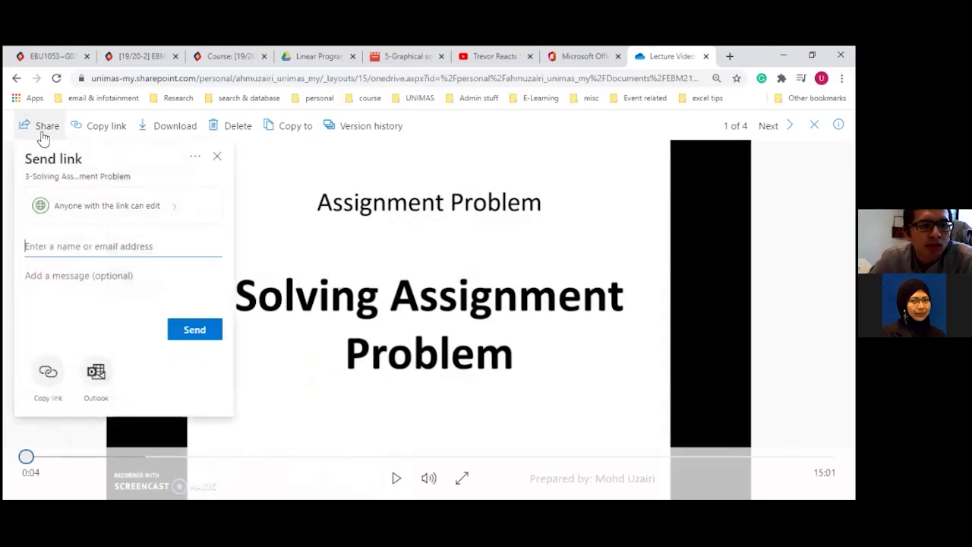
pyautogui.click(217, 155)
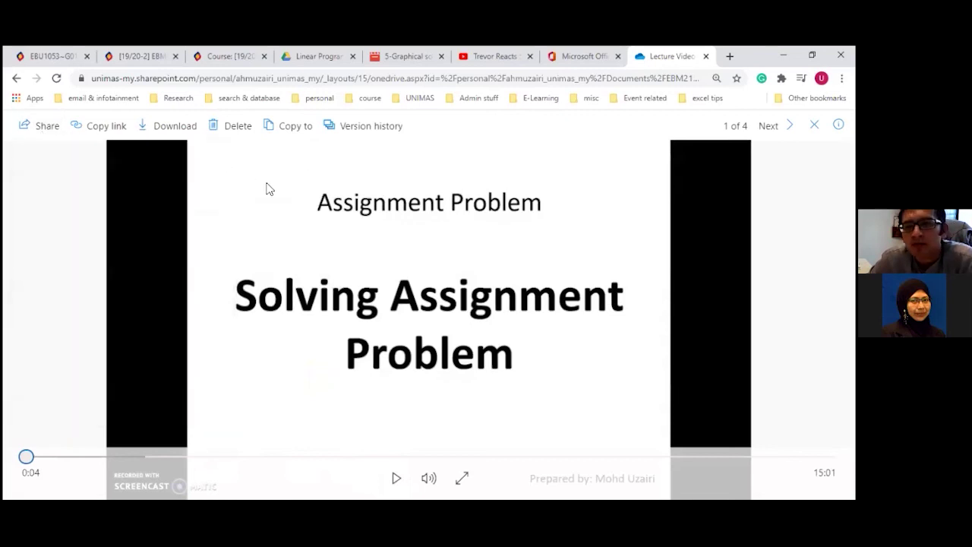
pyautogui.rightClick(435, 208)
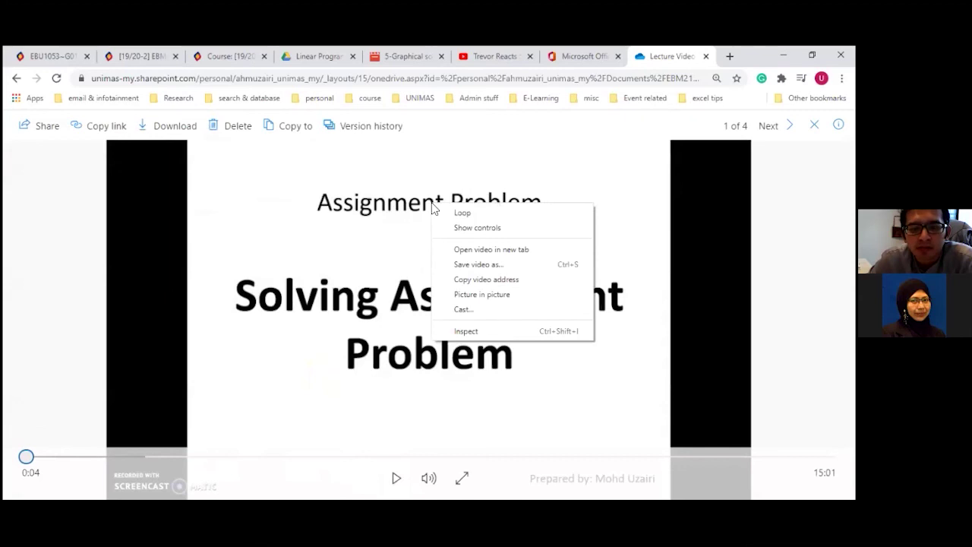